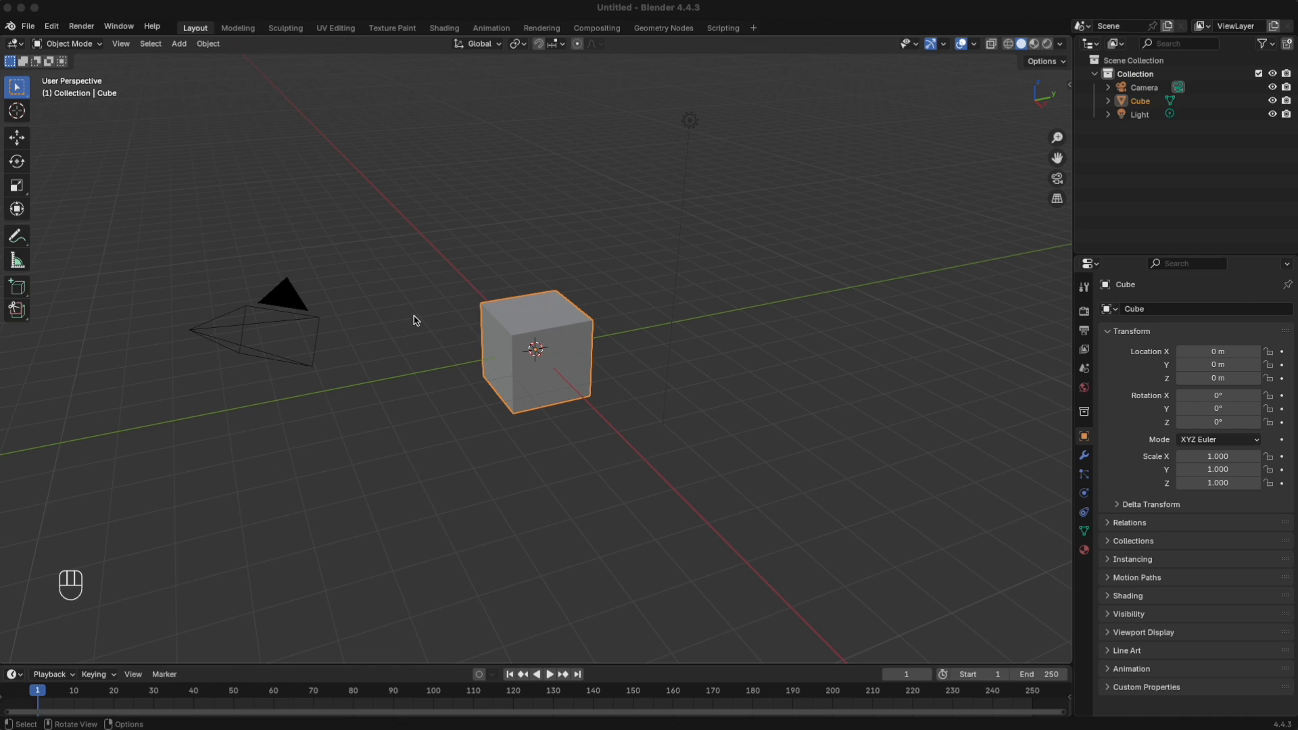
left_click_drag(428, 668, 429, 613)
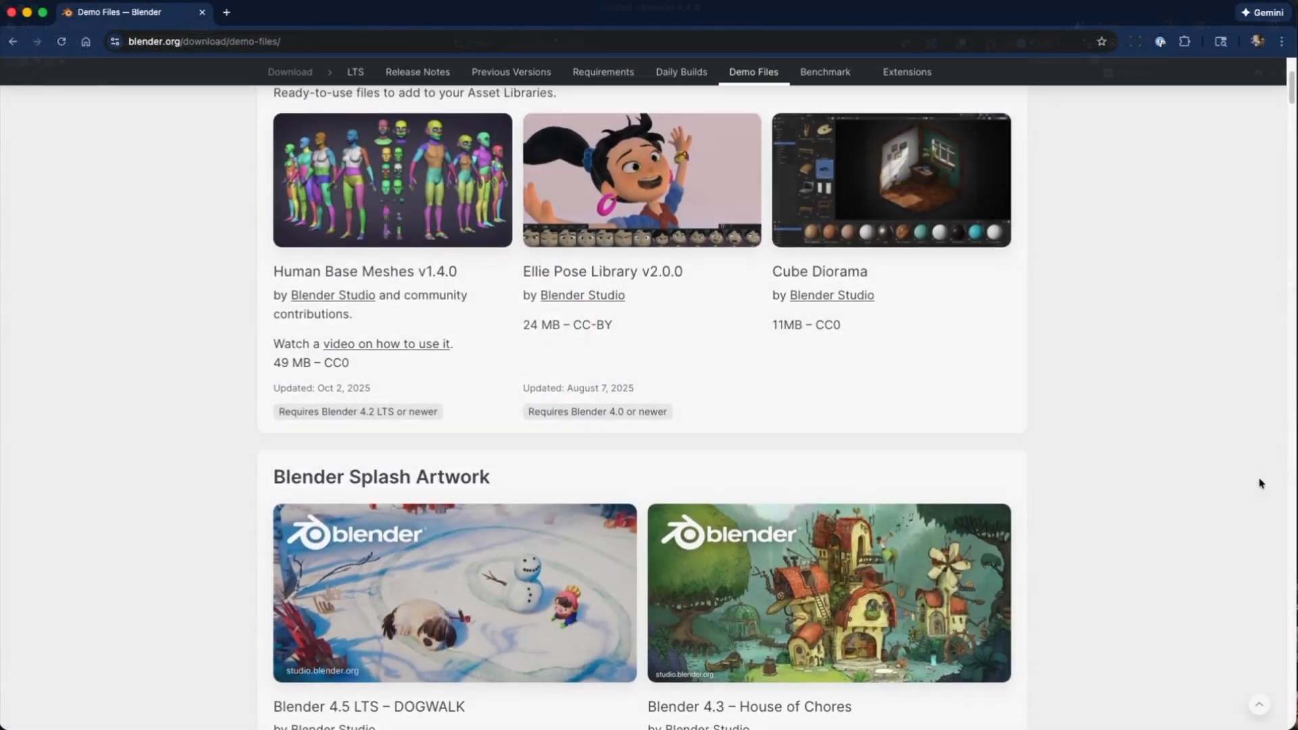
Step: Look through the asset bundles and splash artwork on the Blender demo files page in the browser
scroll(1262, 483, "down", 1)
scroll(1262, 484, "up", 2)
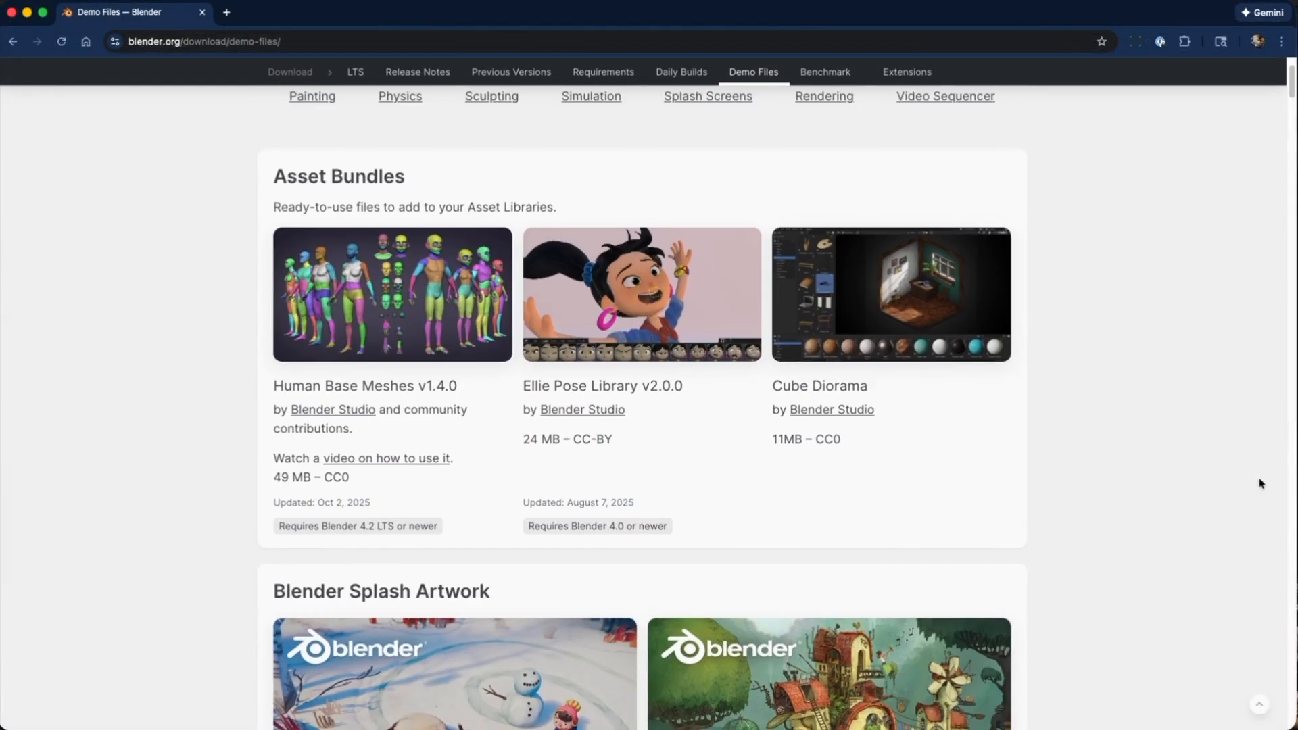
scroll(1262, 483, "down", 2)
scroll(1262, 483, "down", 1)
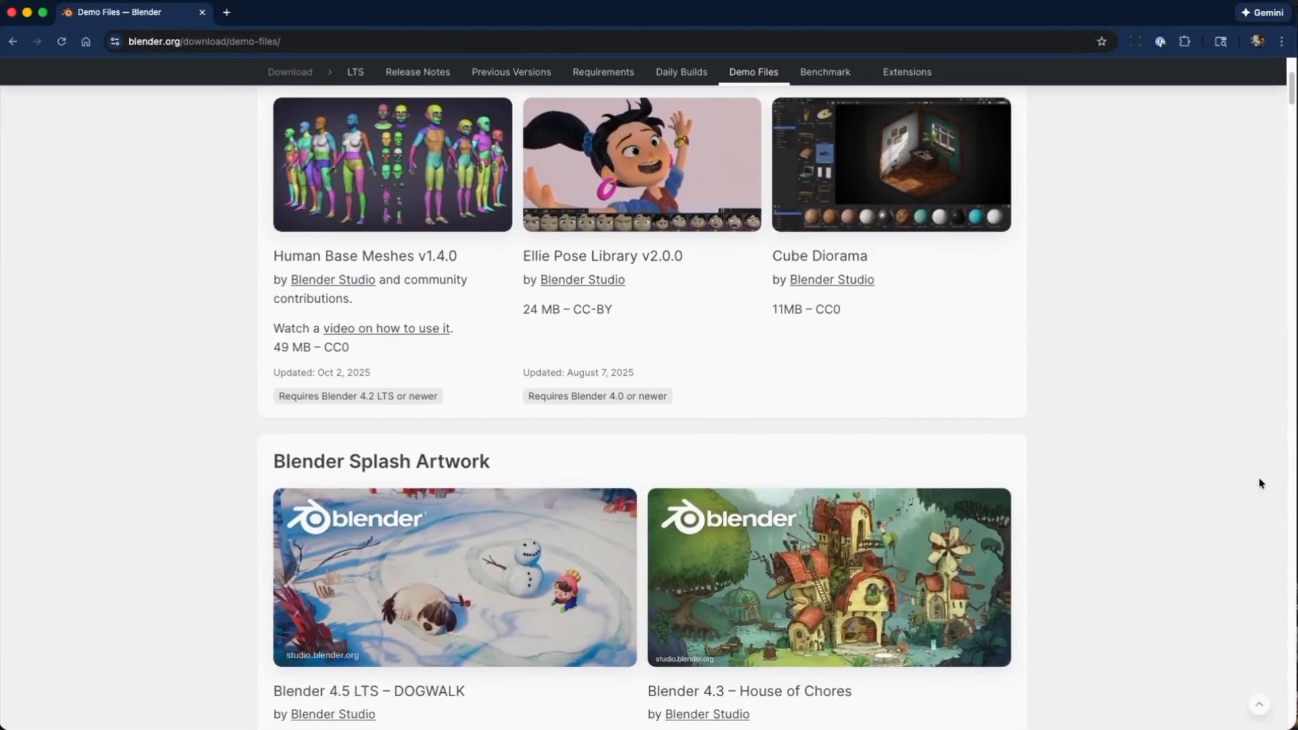
scroll(1261, 483, "up", 4)
scroll(1257, 392, "down", 5)
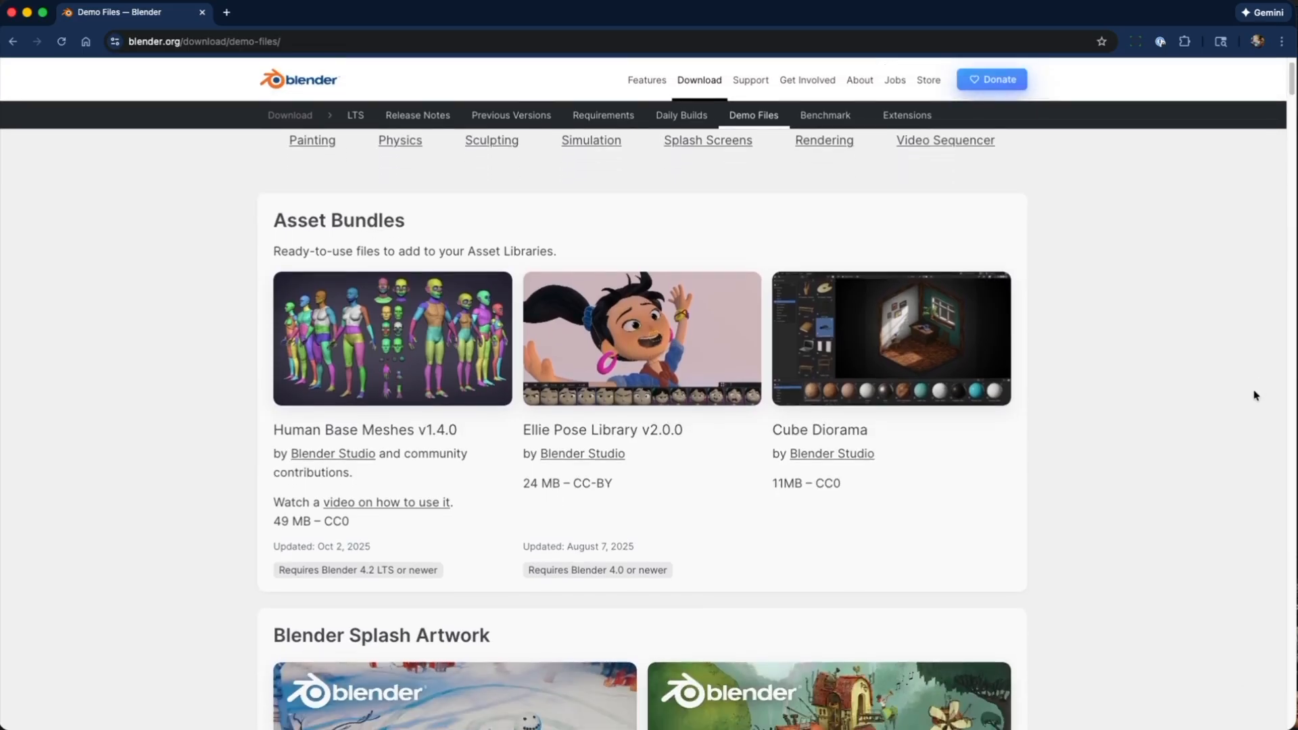
scroll(1254, 400, "down", 3)
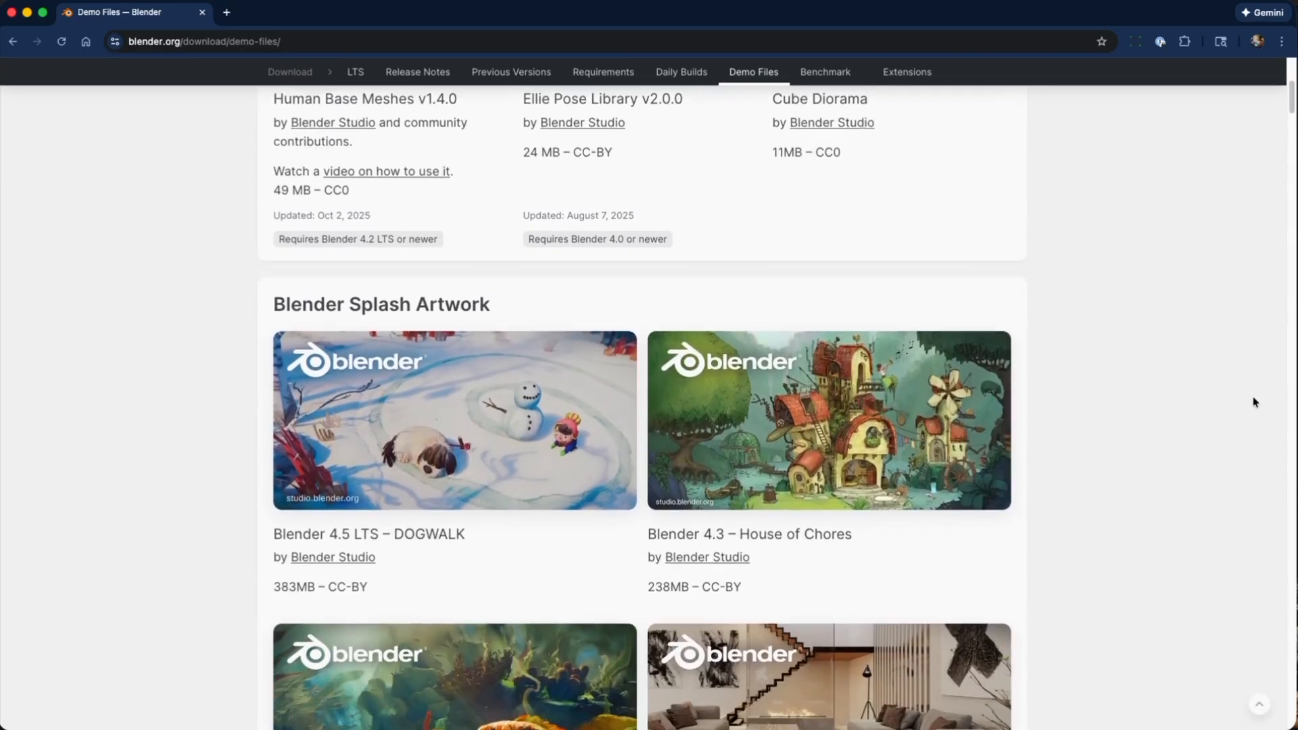
scroll(1254, 404, "down", 5)
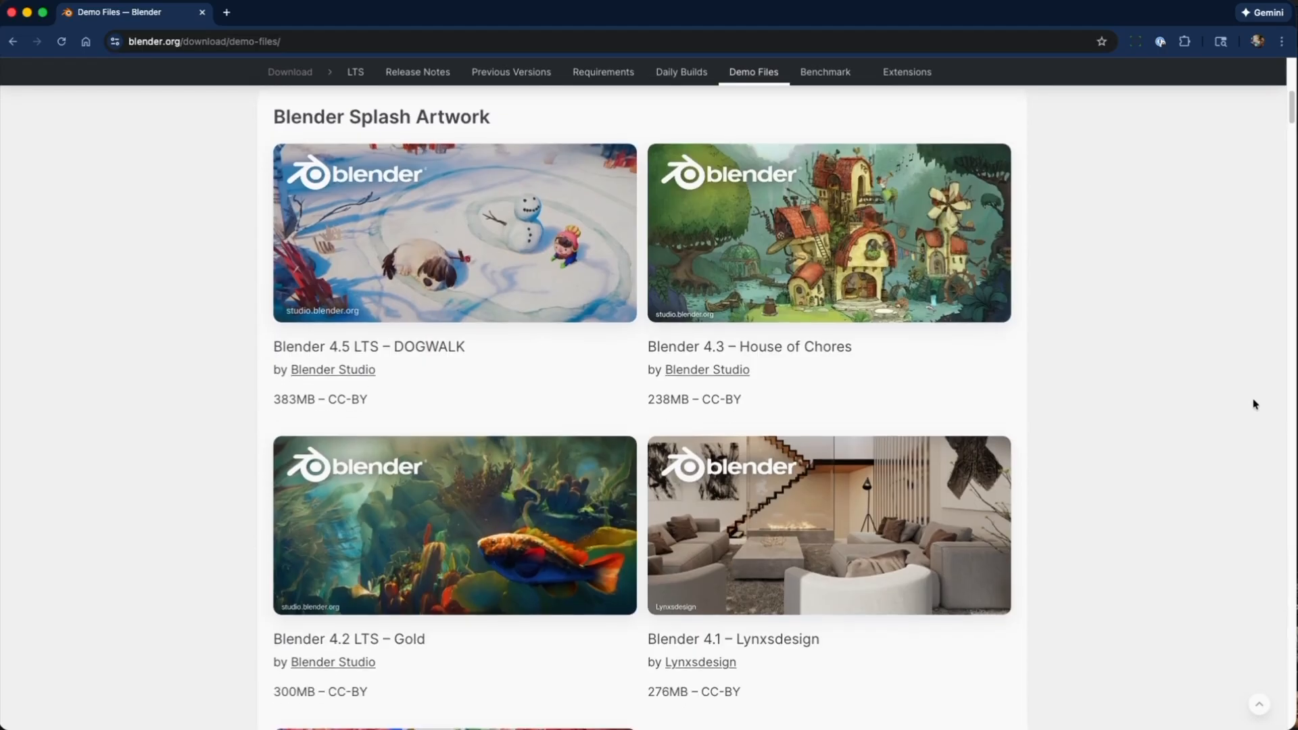
scroll(1254, 405, "down", 6)
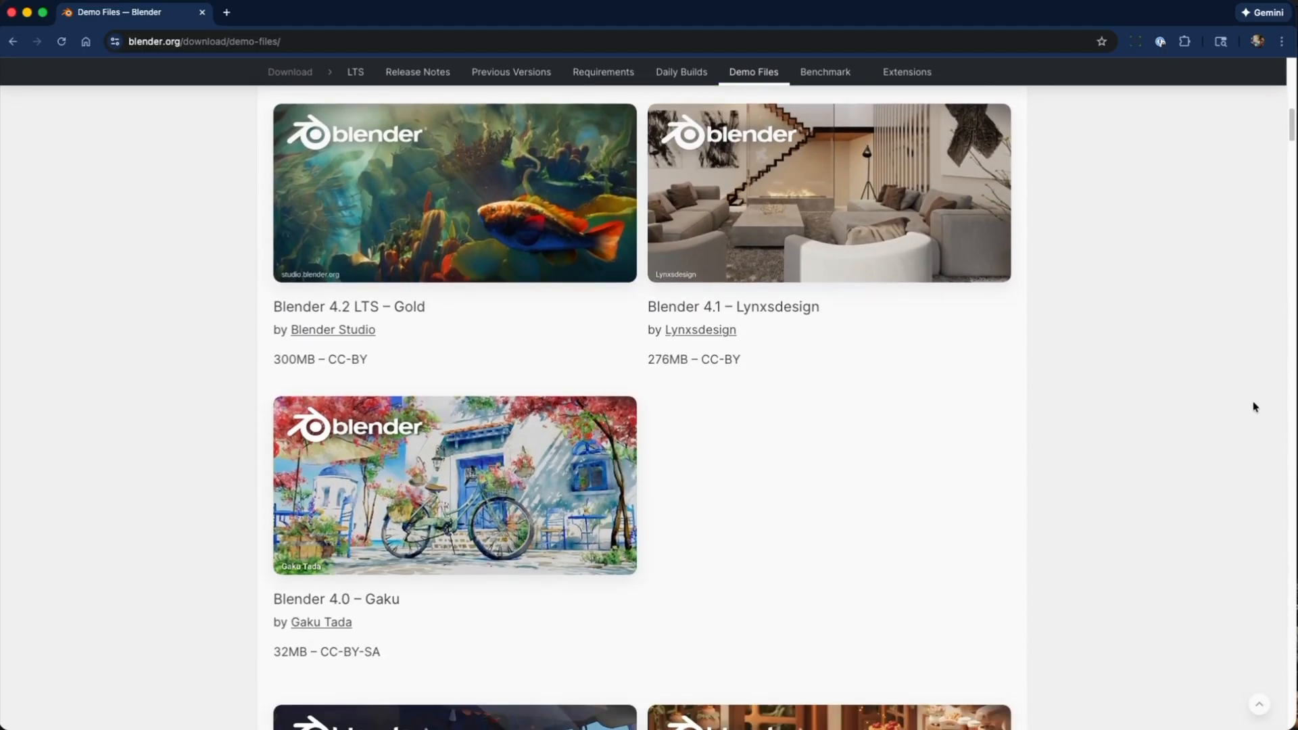
scroll(1254, 409, "down", 3)
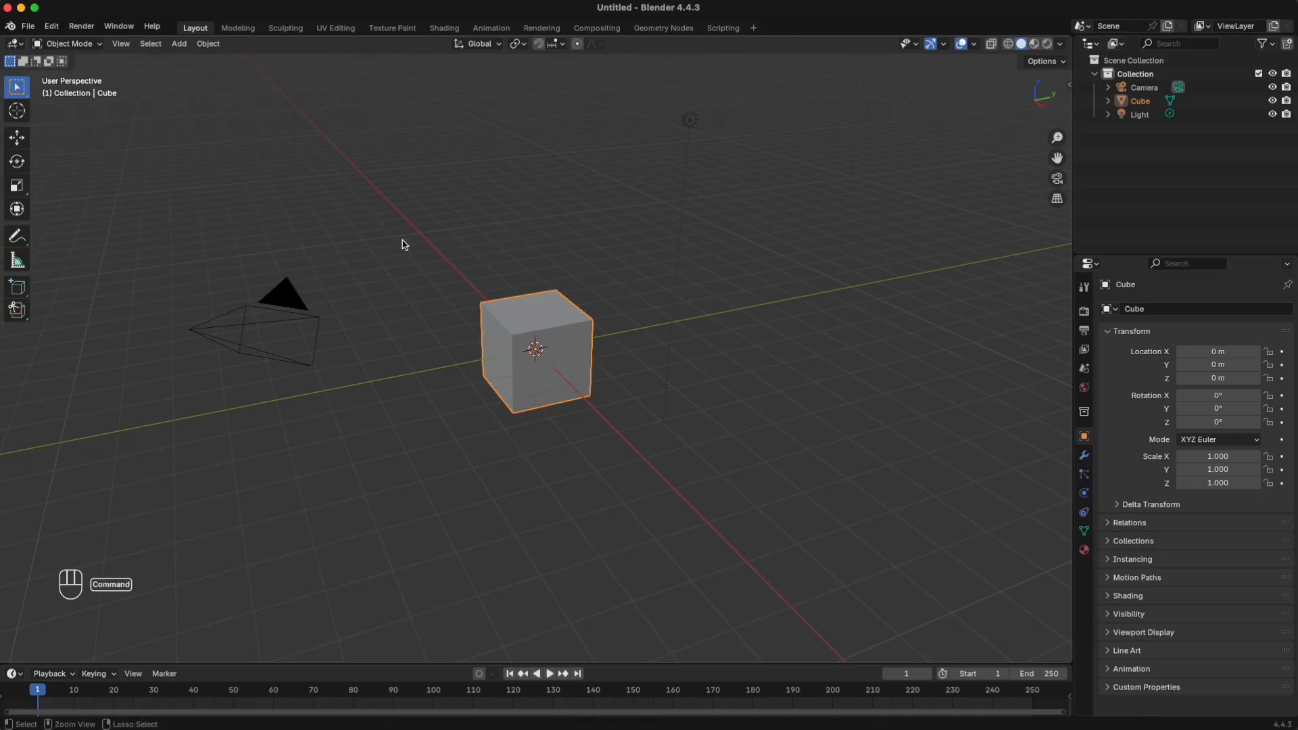
Step: Switch to the browser and review the Autodesk Fusion for Manufacturing page's benefits, plans, pricing and capabilities
key("super+Tab")
key("super+Tab")
key("super+Tab")
key("super+Tab")
key("super+Tab")
key("super+Tab")
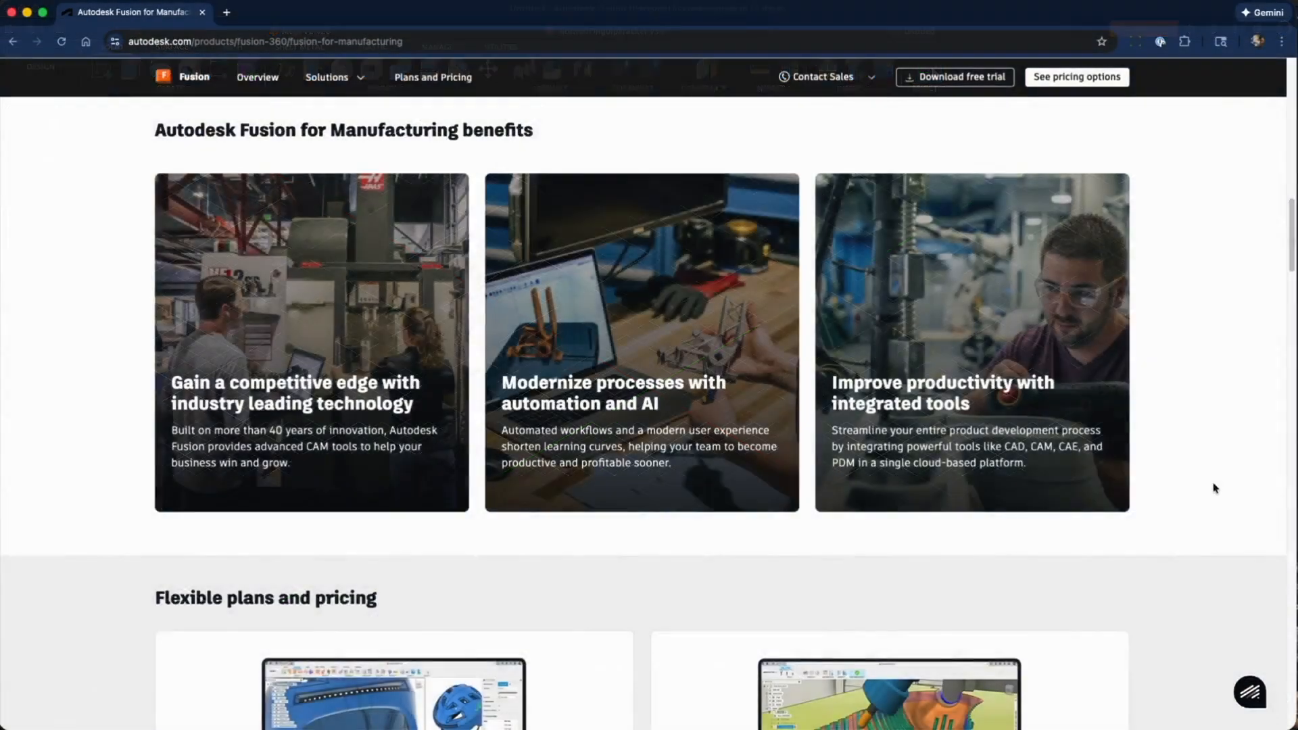
scroll(1215, 480, "up", 10)
scroll(1206, 463, "down", 8)
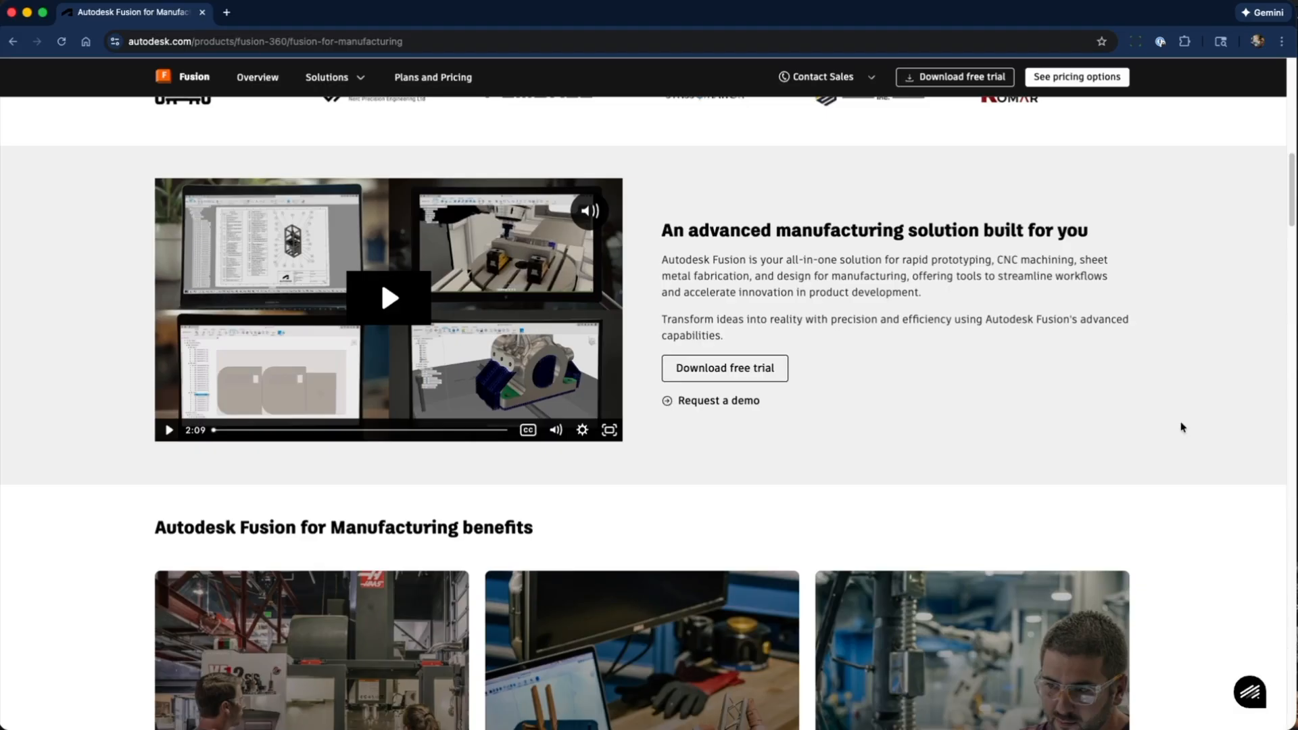
scroll(1176, 392, "up", 3)
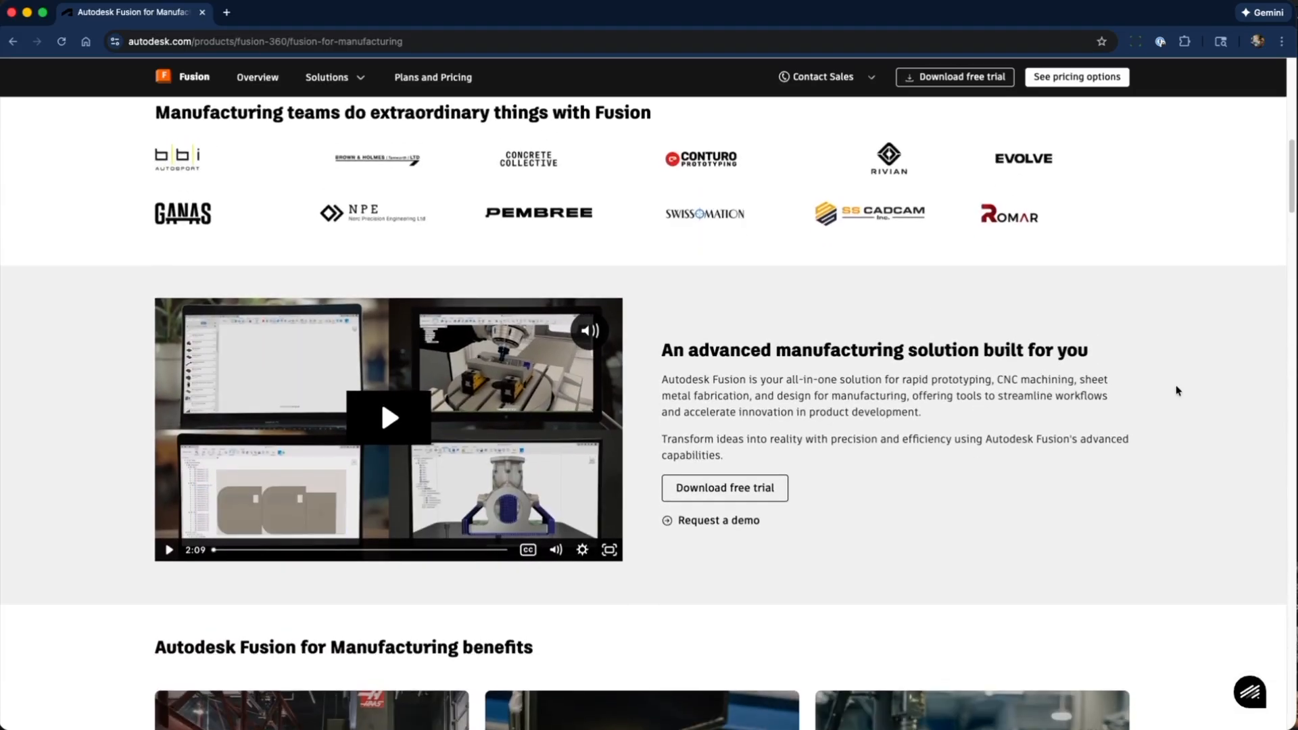
scroll(1177, 391, "down", 3)
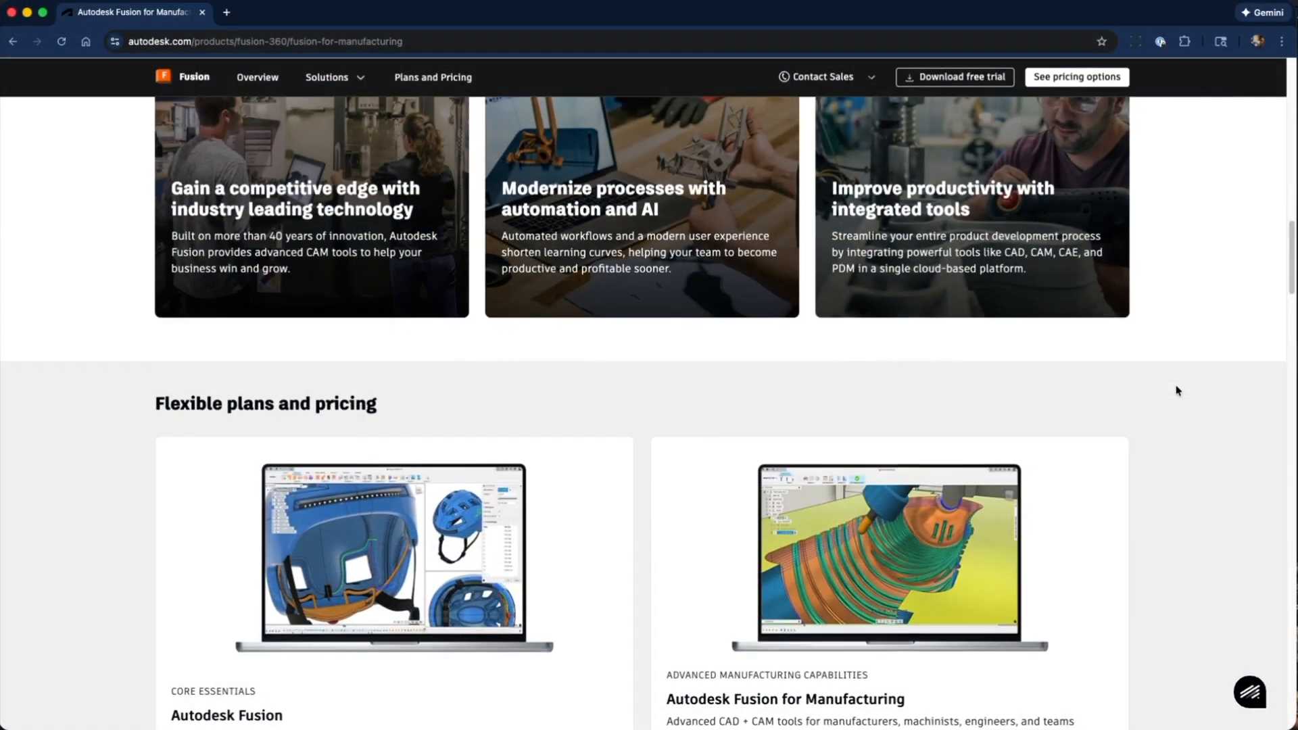
scroll(1175, 384, "down", 3)
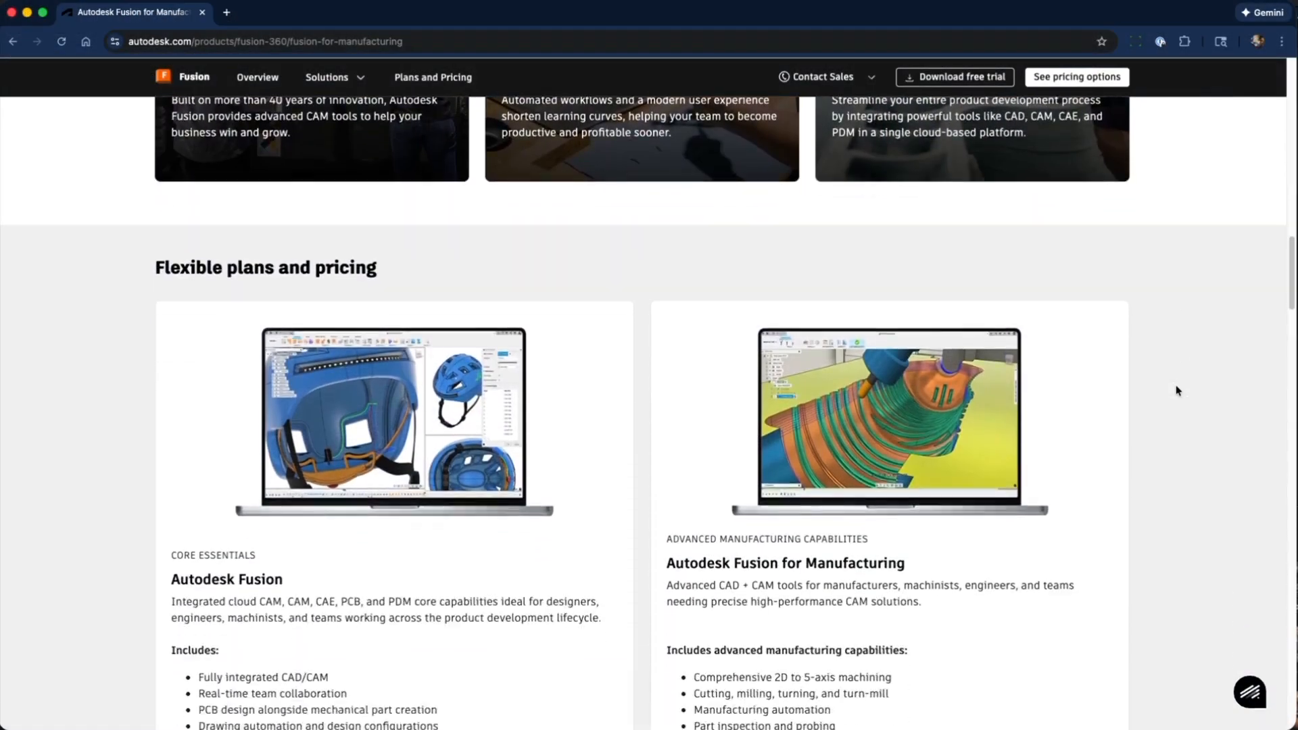
scroll(1176, 391, "down", 5)
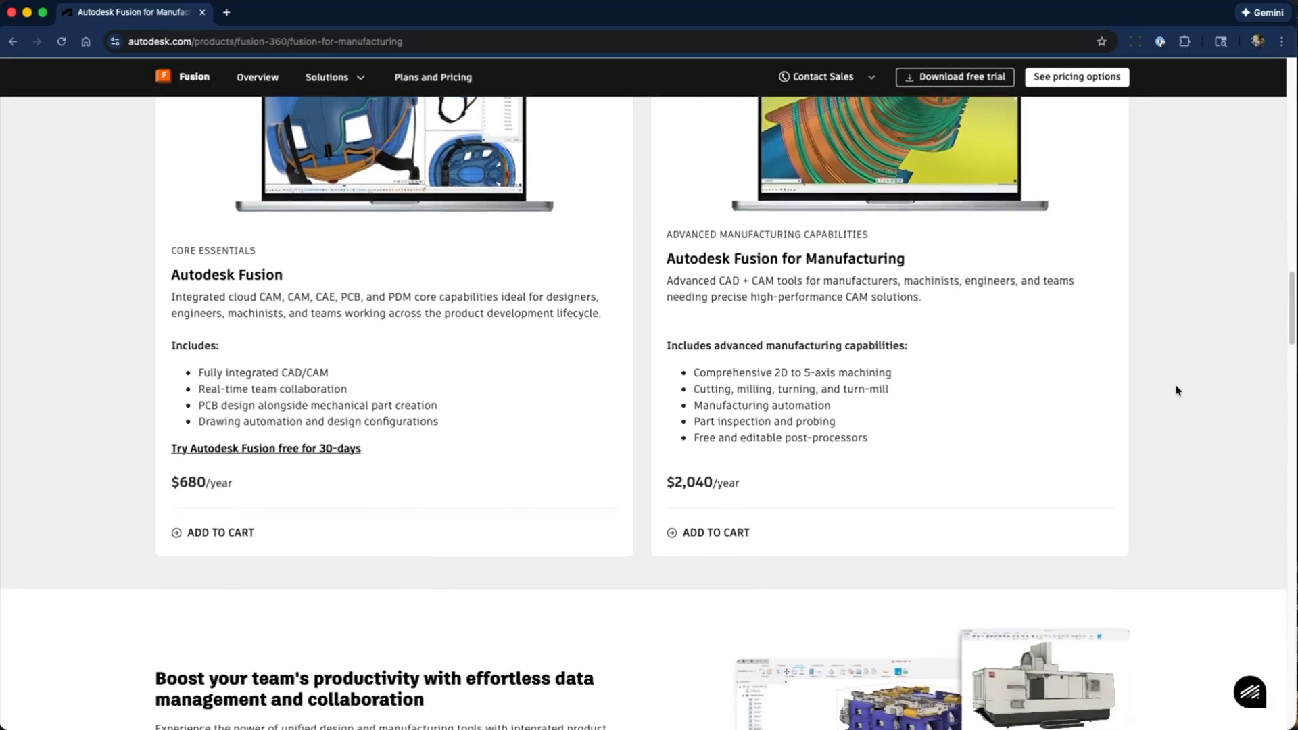
scroll(1177, 390, "down", 3)
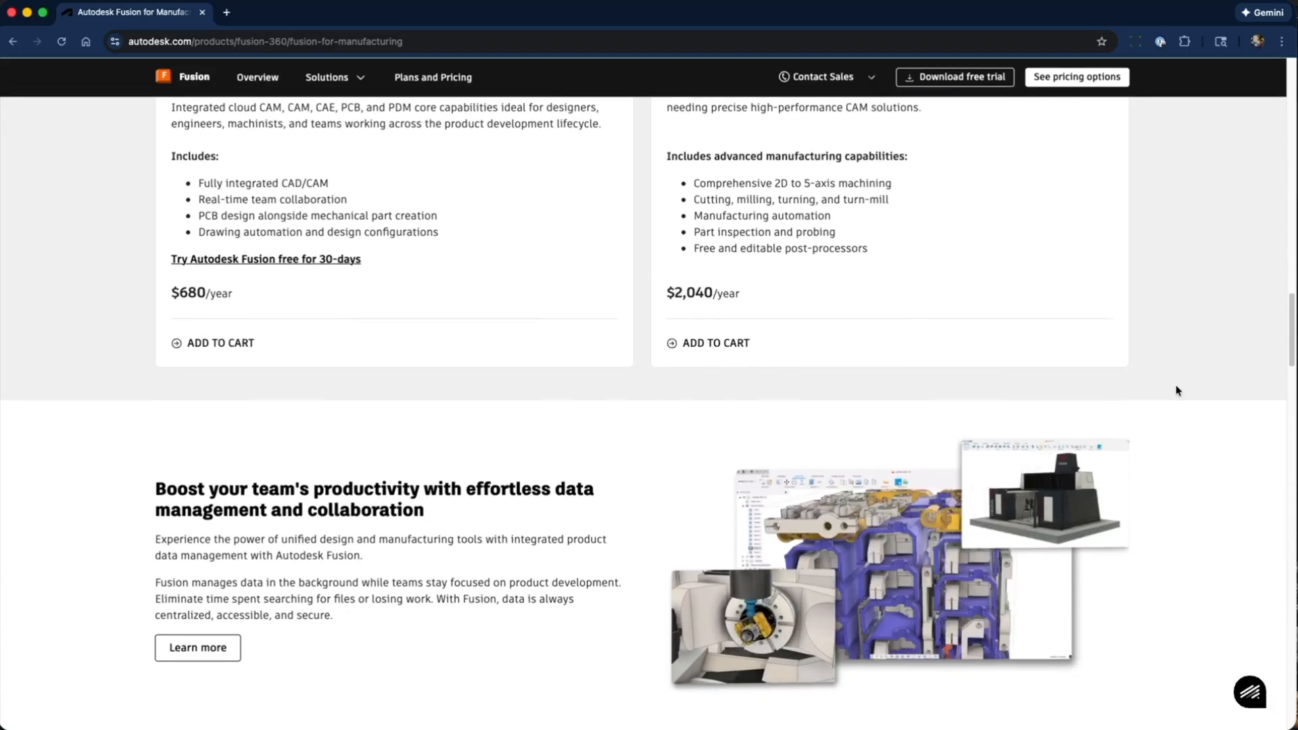
scroll(1176, 391, "down", 5)
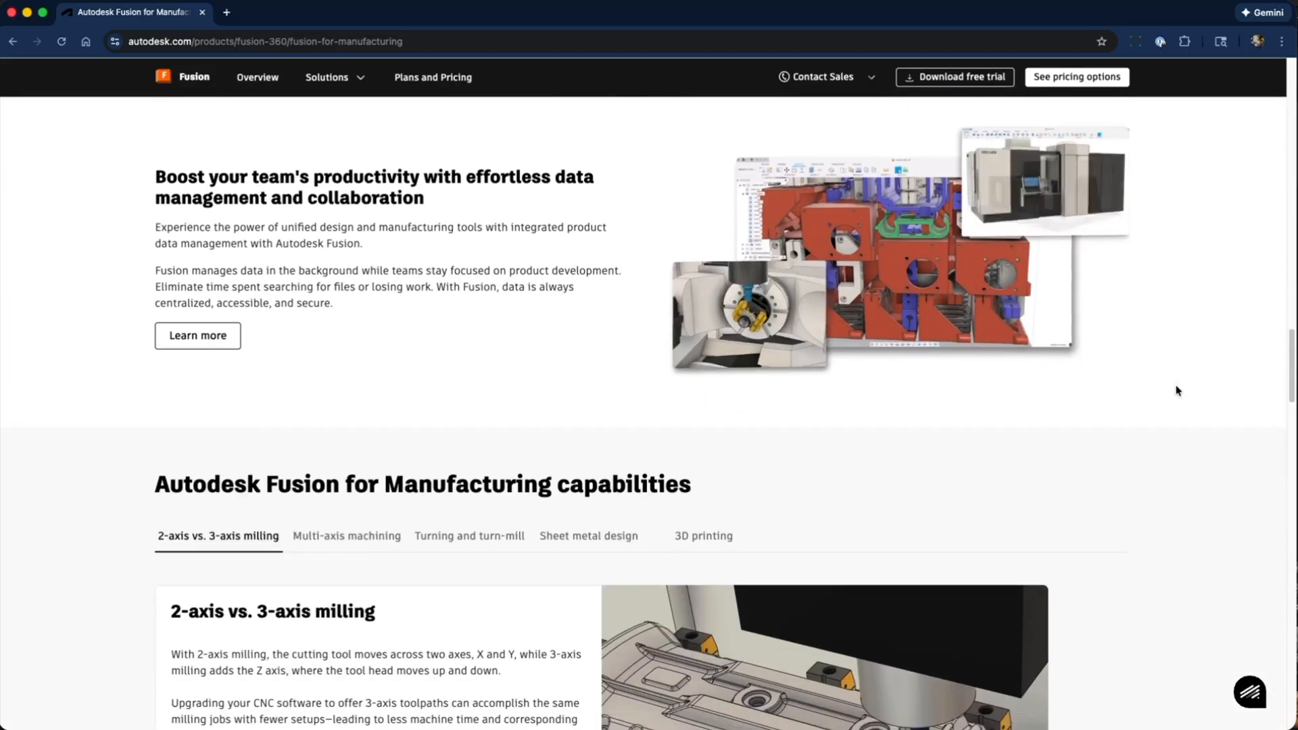
scroll(1177, 391, "down", 3)
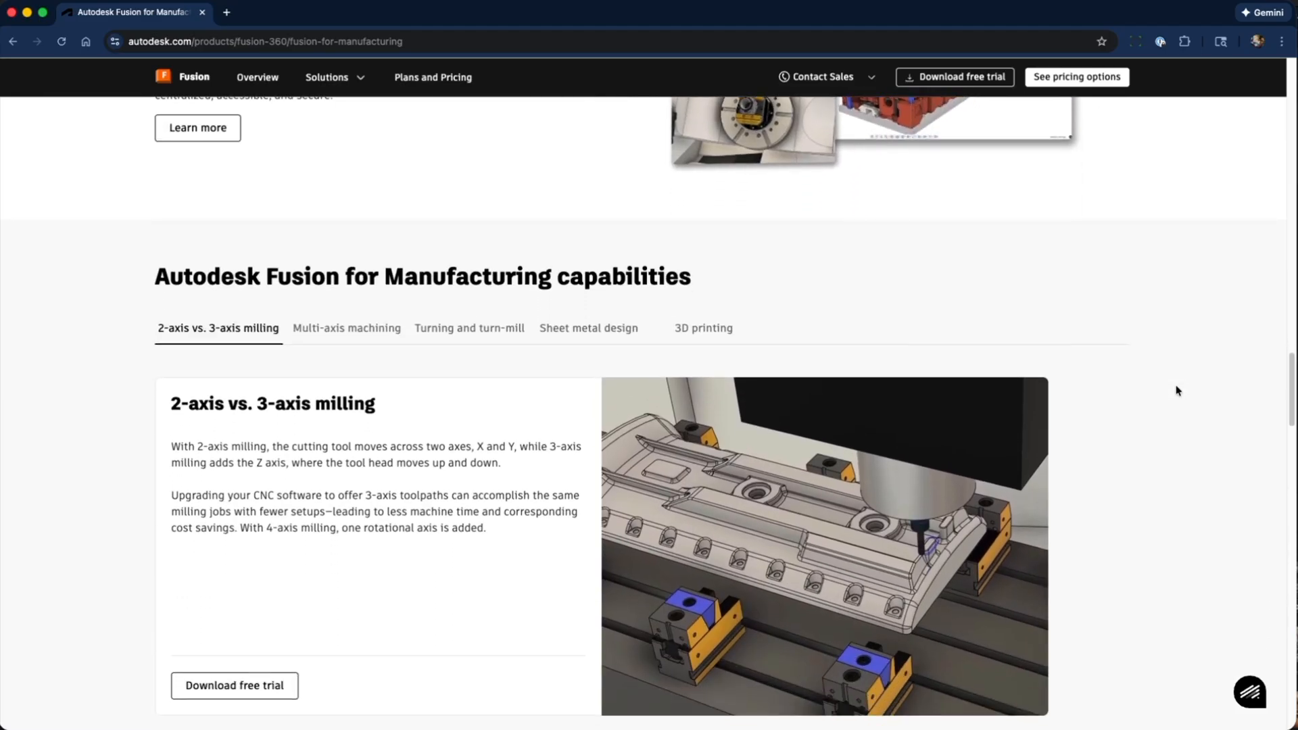
scroll(1175, 391, "down", 1)
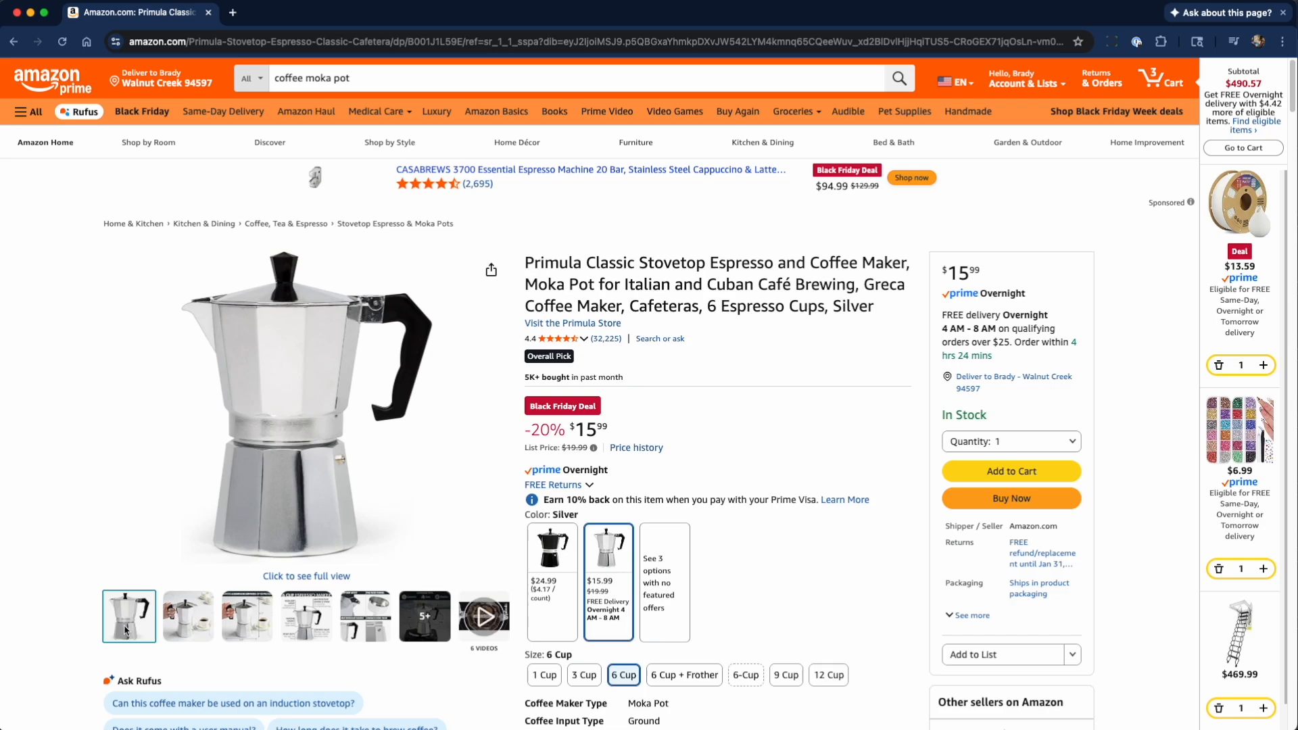
Step: Examine the stovetop moka pot's product photo up close on Amazon and switch to Blender
mouse_move(238, 313)
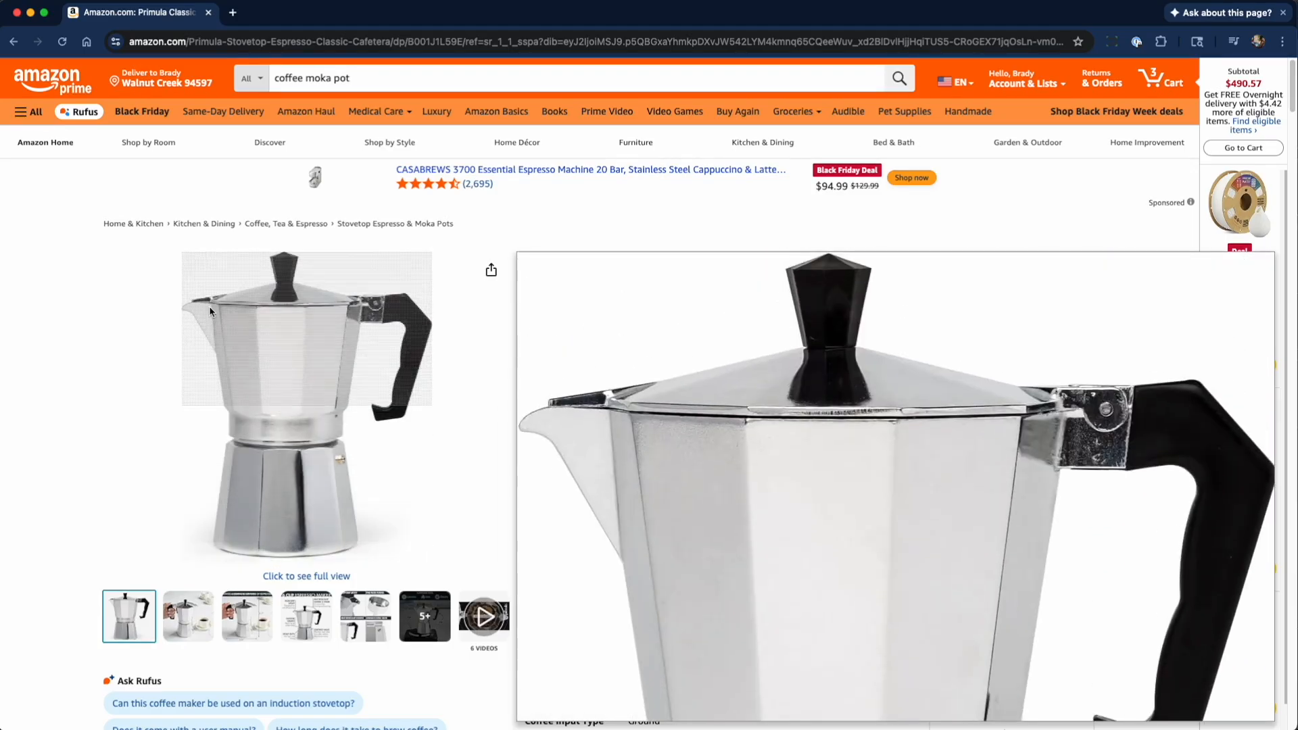
key("super+Tab")
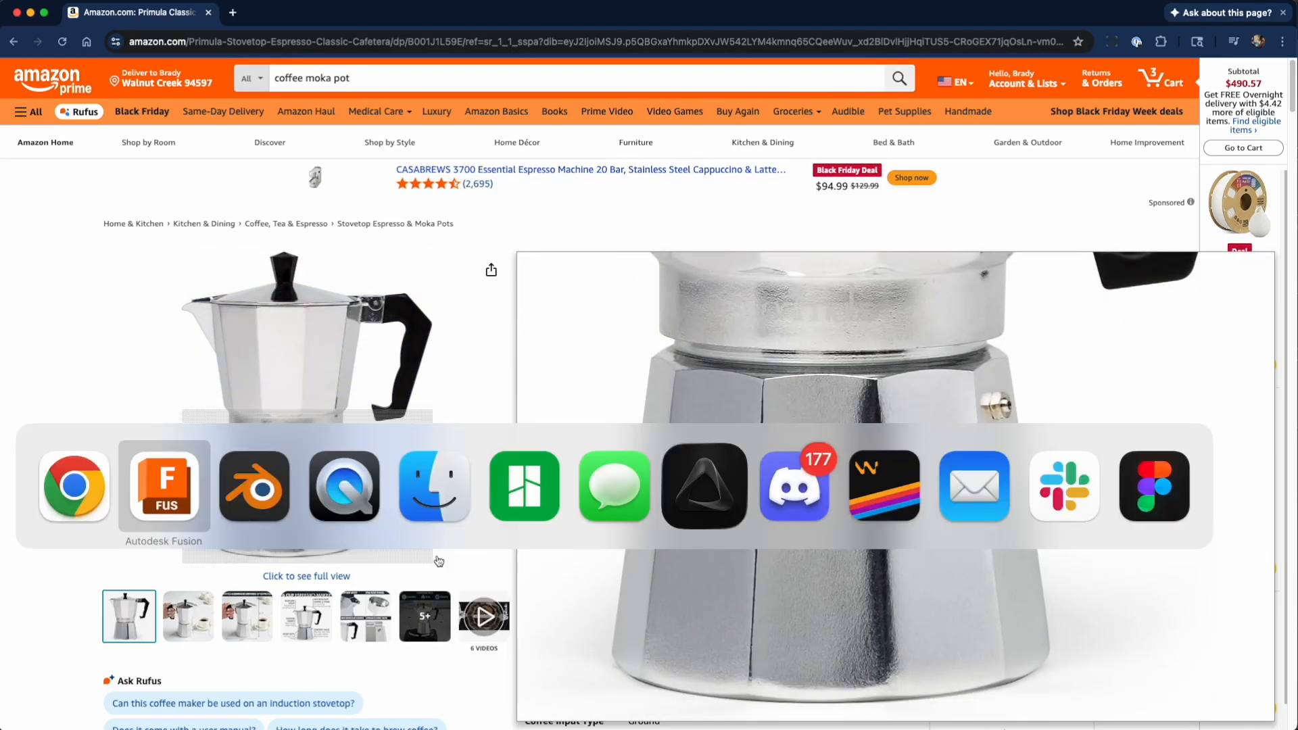
left_click(248, 501)
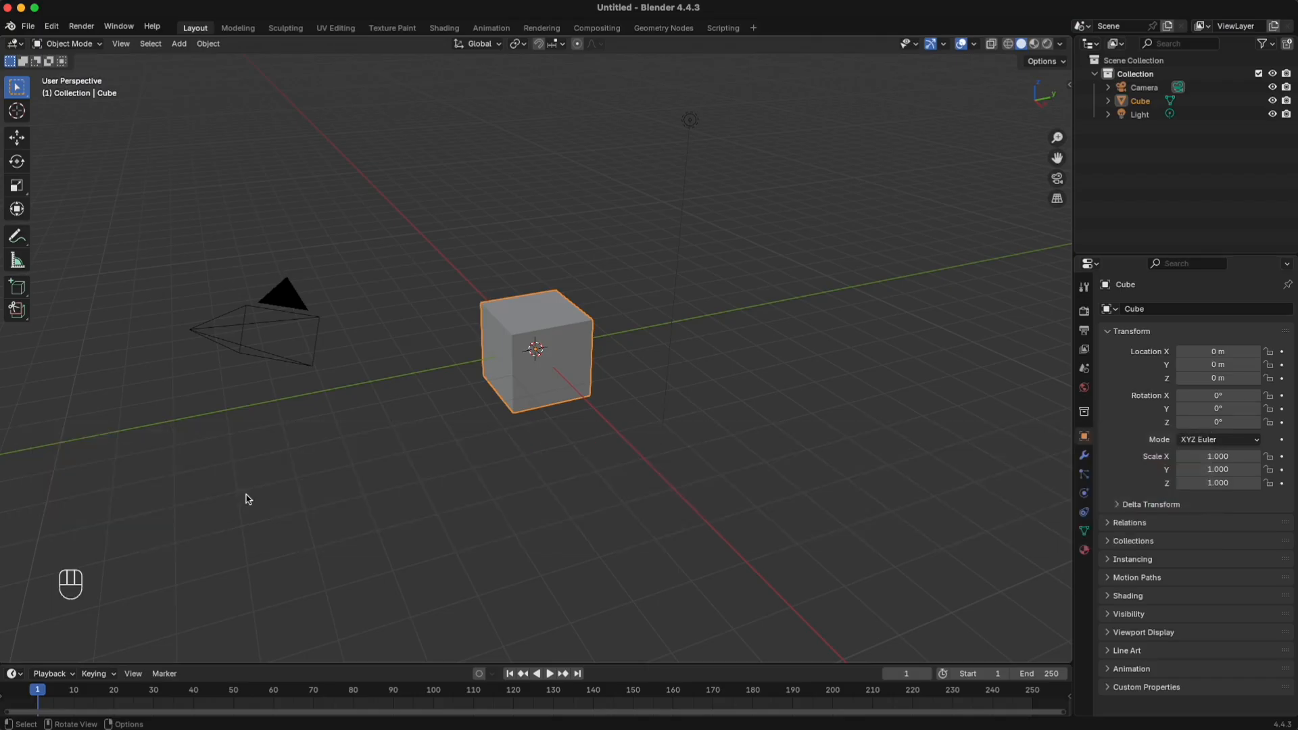
Step: Show the viewport sidebar and look at the default cube's transform and dimension values
middle_click_drag(712, 411, 745, 349)
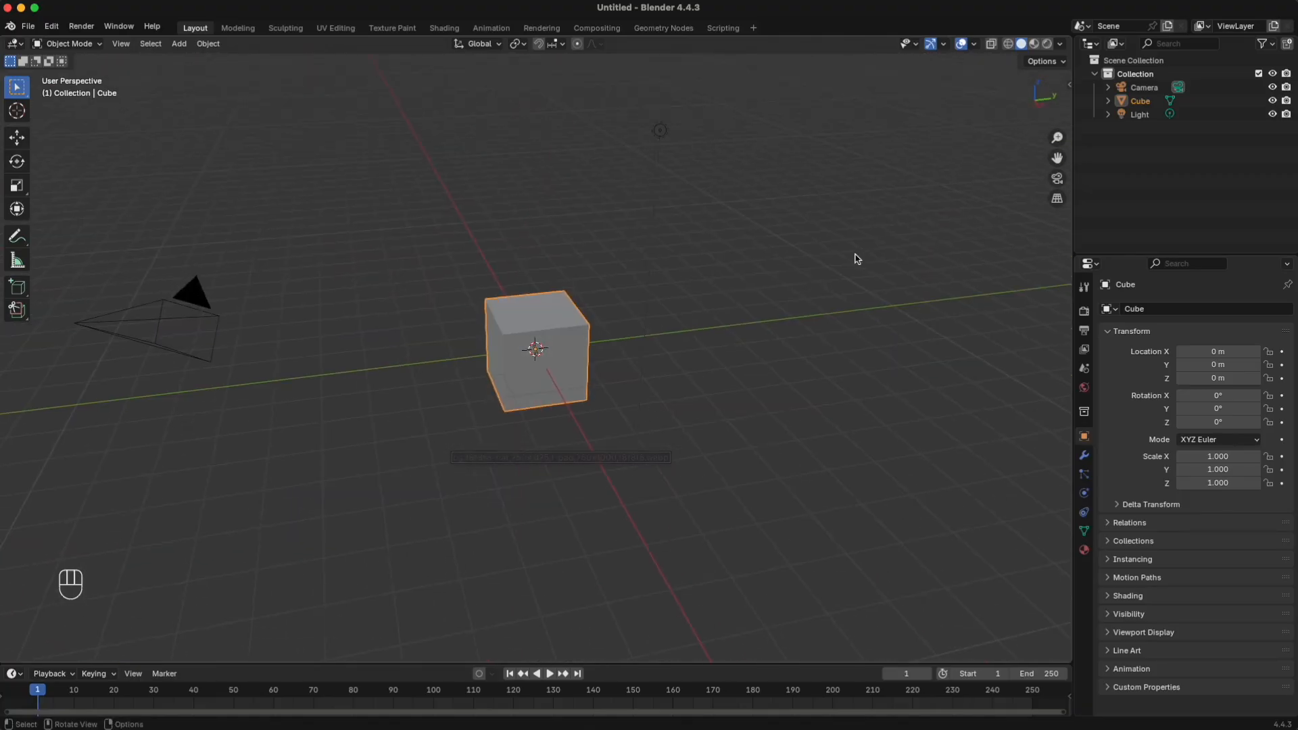
left_click(1070, 85)
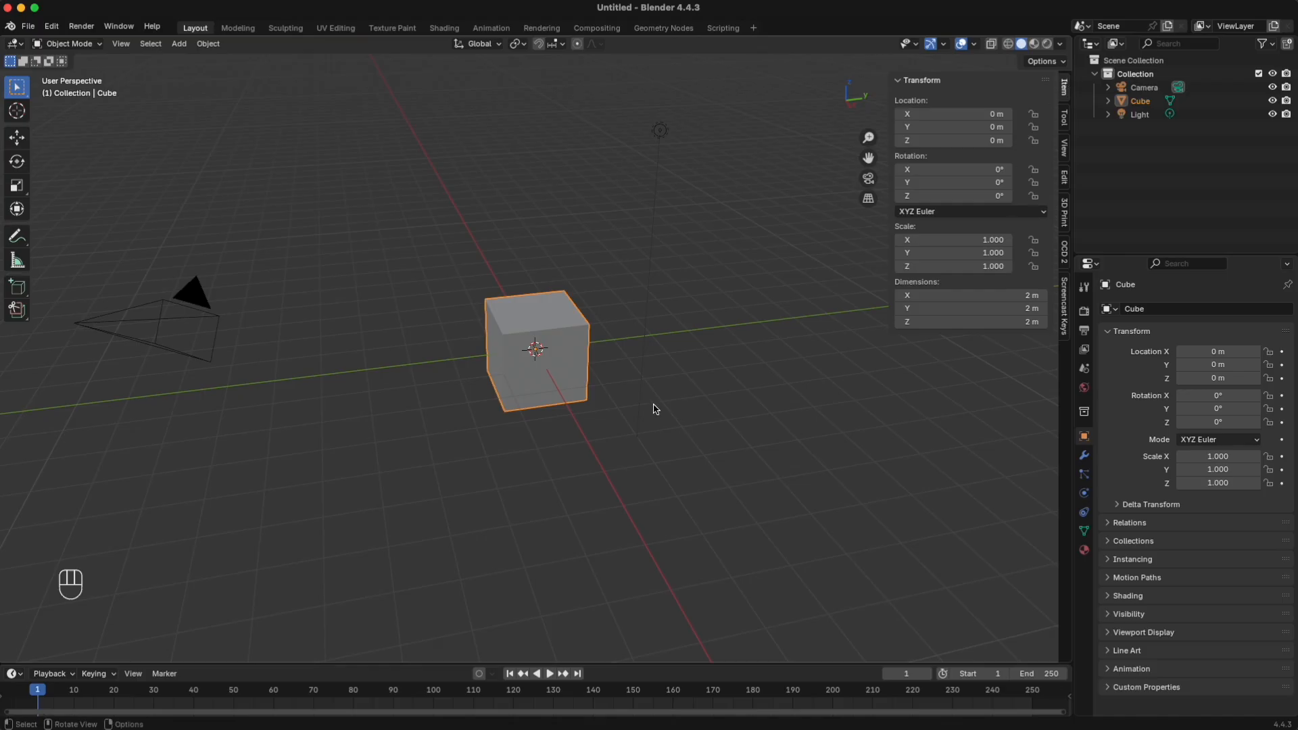
middle_click_drag(718, 435, 735, 401)
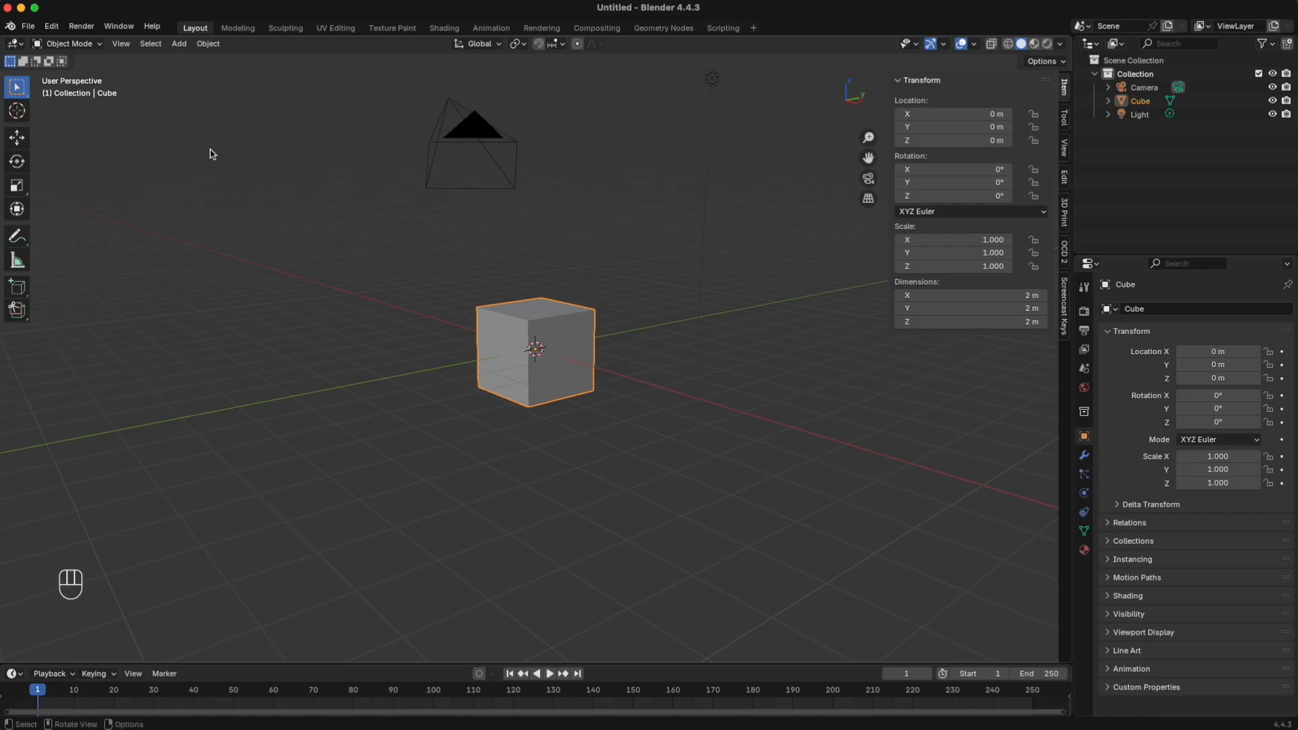
middle_click_drag(427, 271, 466, 324)
Step: Open the recently used file 3dPrint_Template.blend
left_click(29, 27)
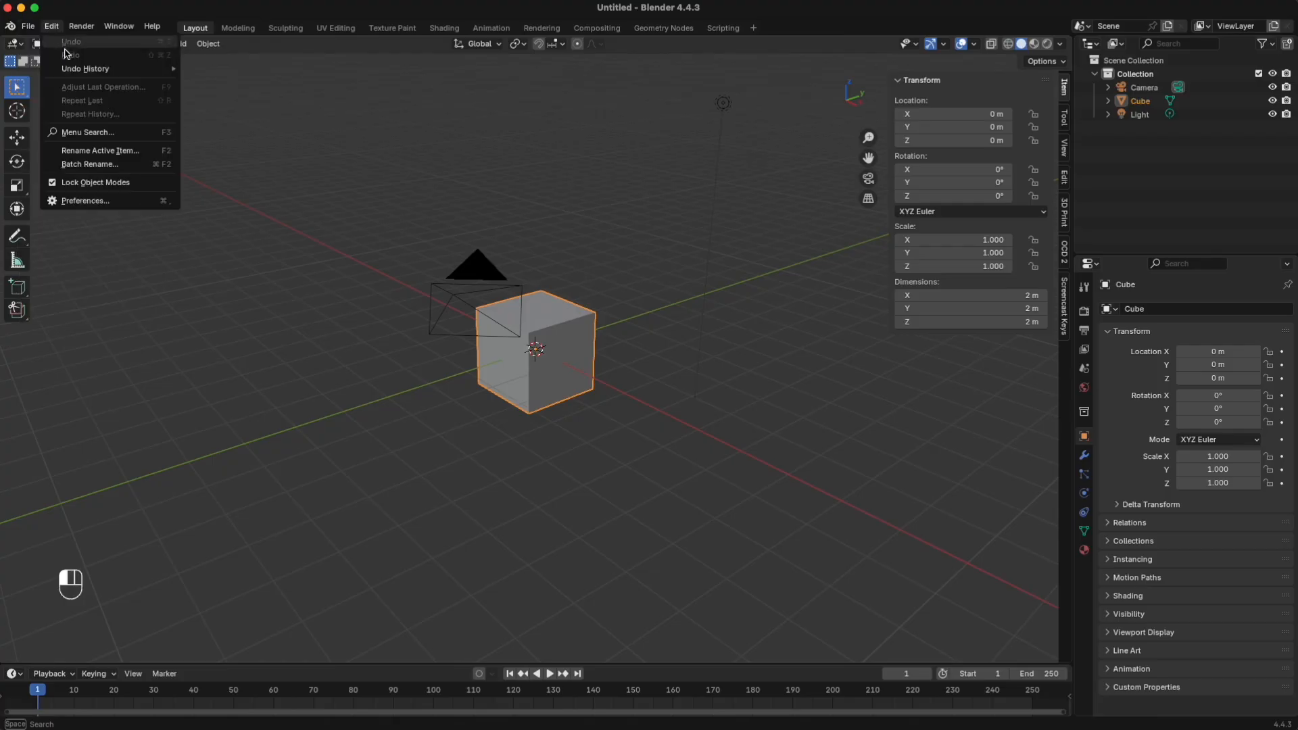
left_click(27, 27)
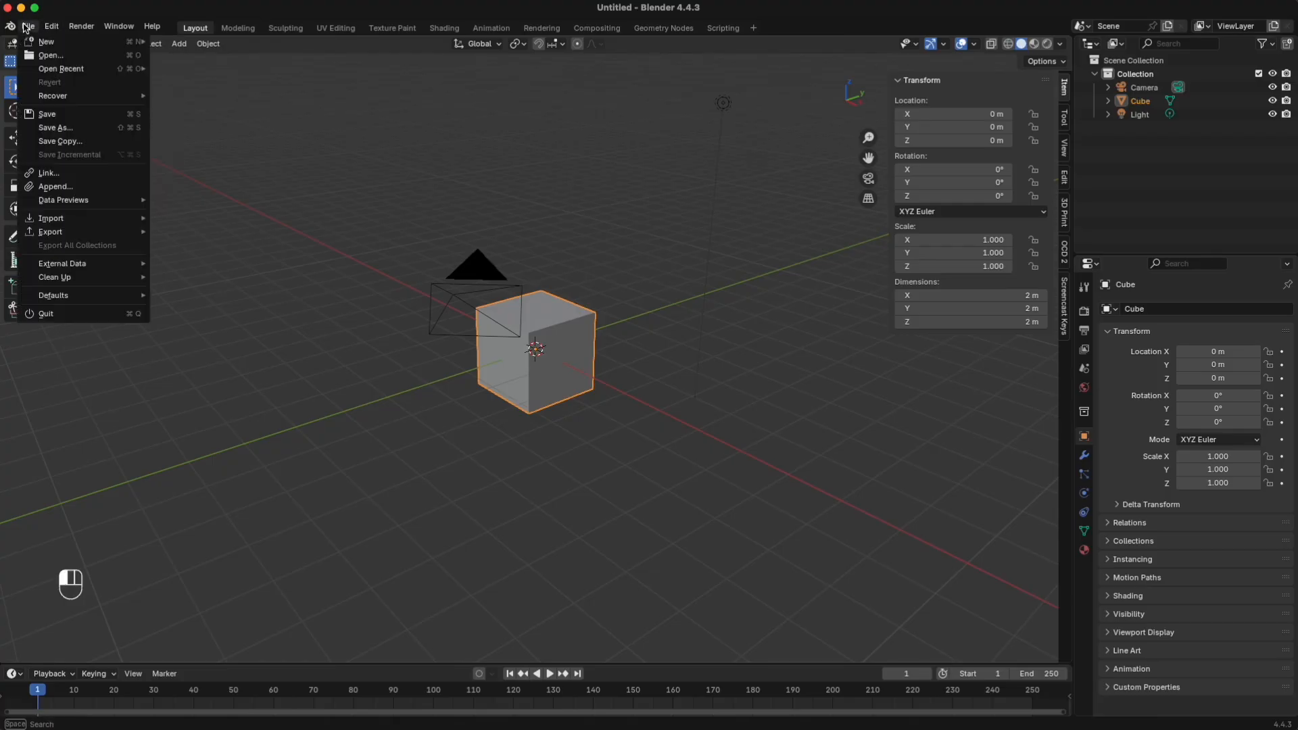
mouse_move(65, 70)
left_click(187, 70)
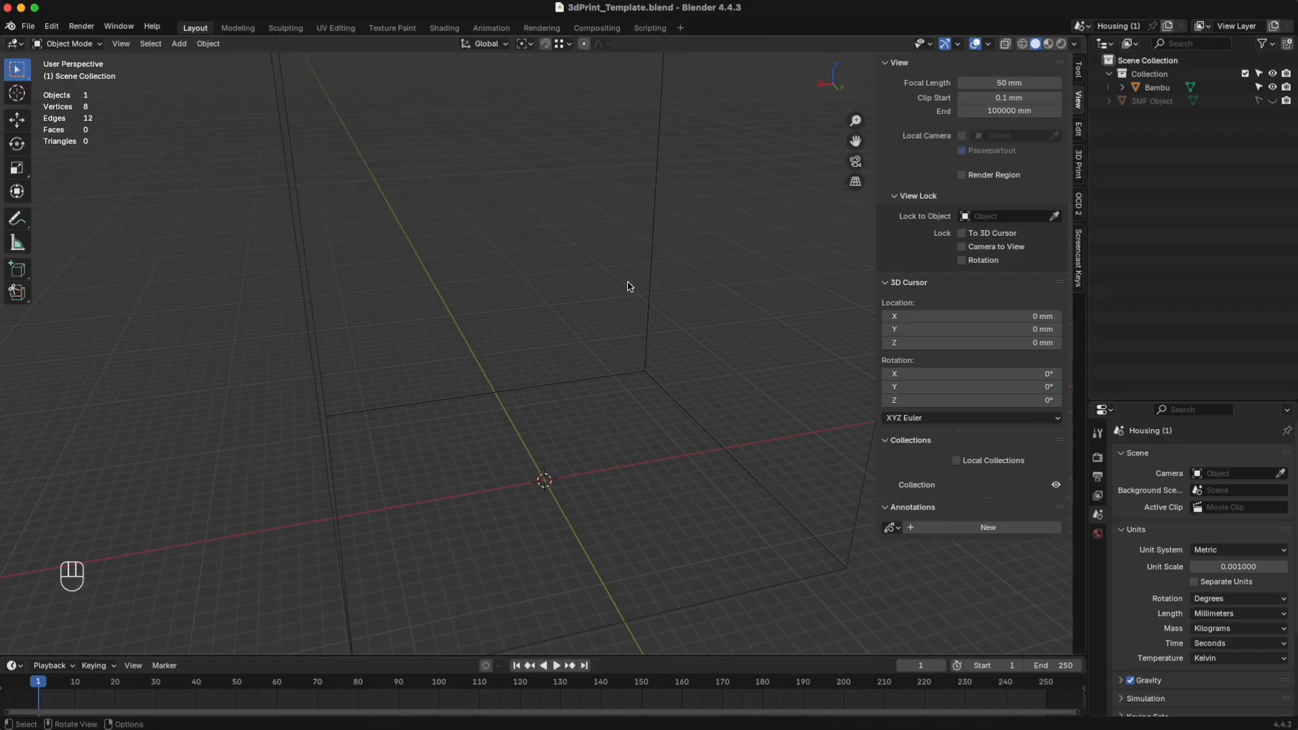
Step: Look around the print volume outline in the template scene and collapse the sidebar's View section
middle_click_drag(699, 426, 670, 493)
scroll(670, 492, "down", 6)
scroll(670, 492, "up", 4)
middle_click_drag(711, 532, 636, 432, "shift")
scroll(701, 443, "down", 3)
scroll(703, 443, "up", 2)
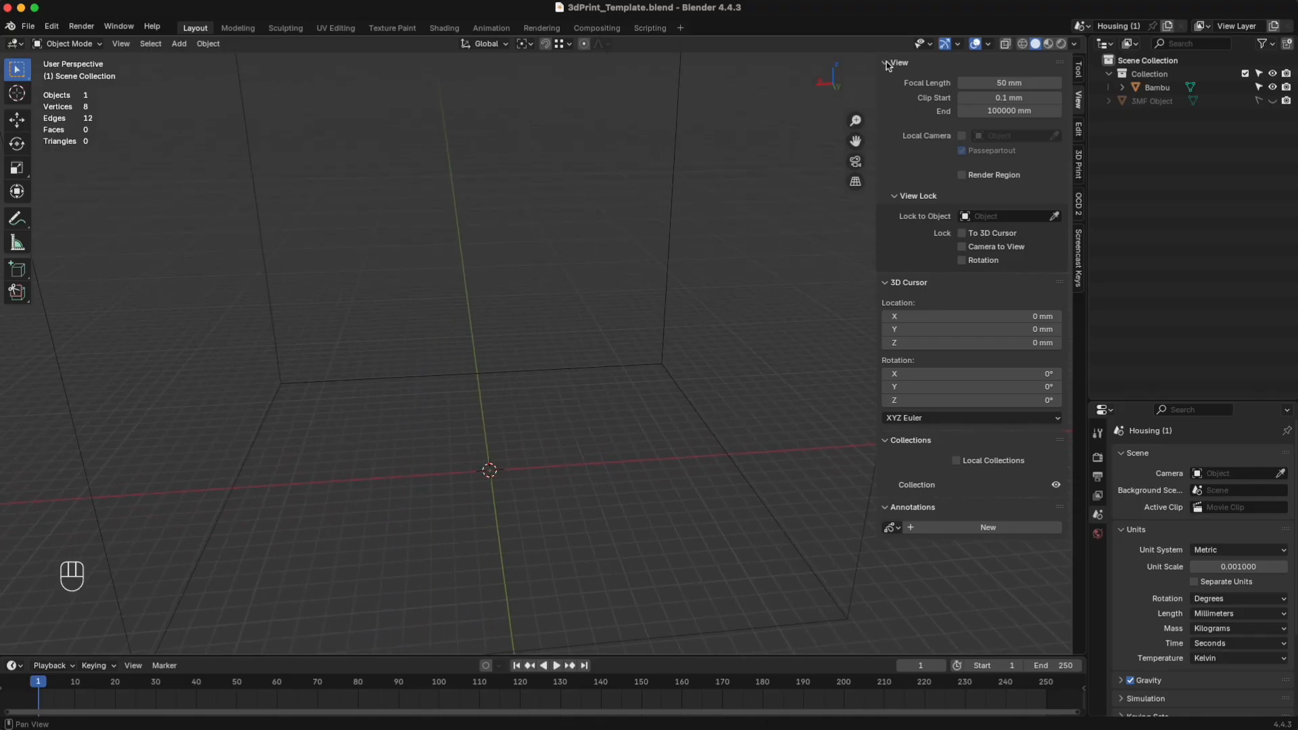
left_click(888, 63)
middle_click_drag(465, 487, 507, 455)
scroll(507, 454, "down", 2)
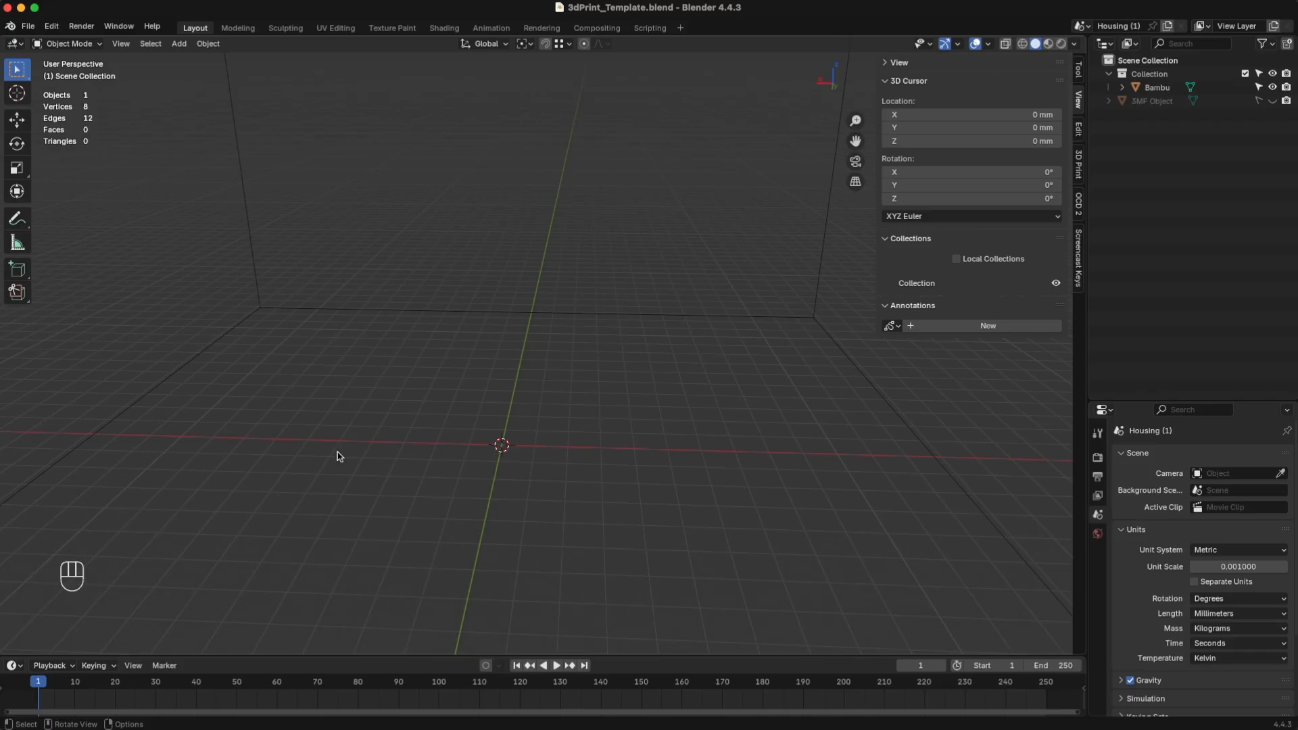
Step: Add a mesh cylinder at the world origin and set its vertex count to 8
key("shift")
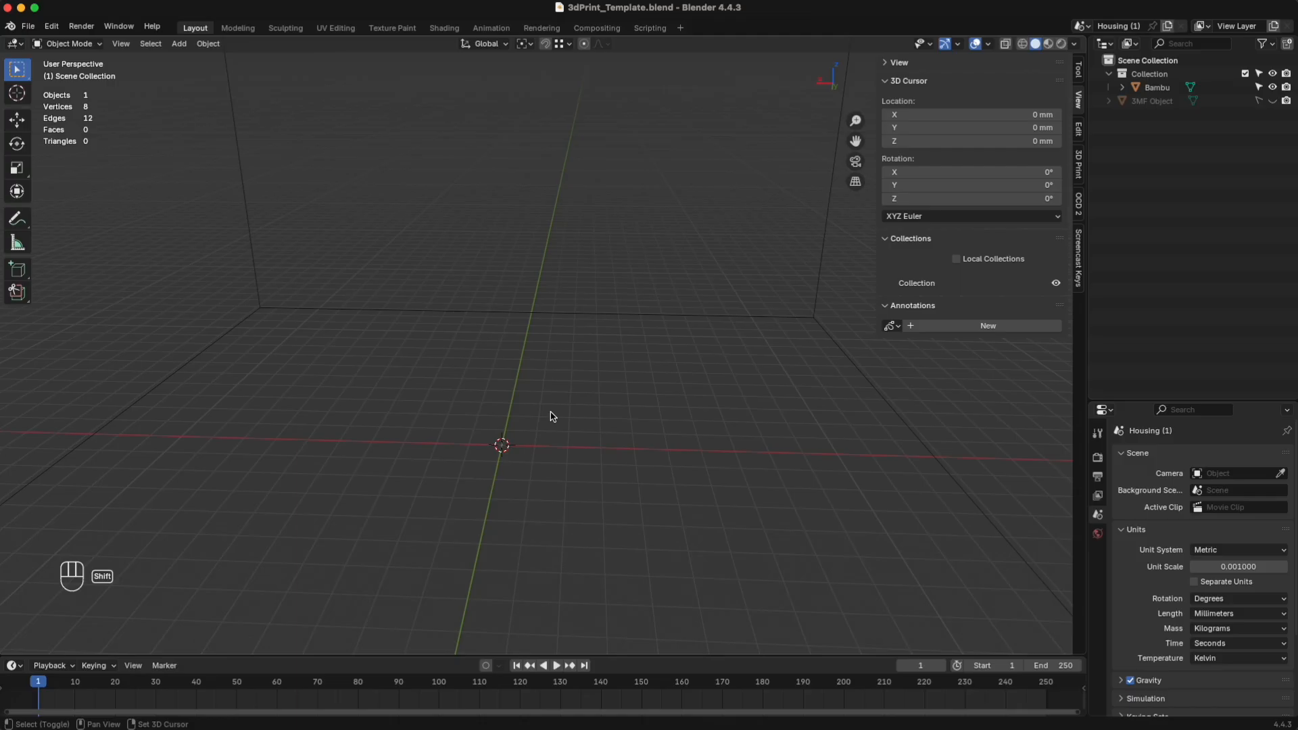
key("shift+a")
mouse_move(553, 414)
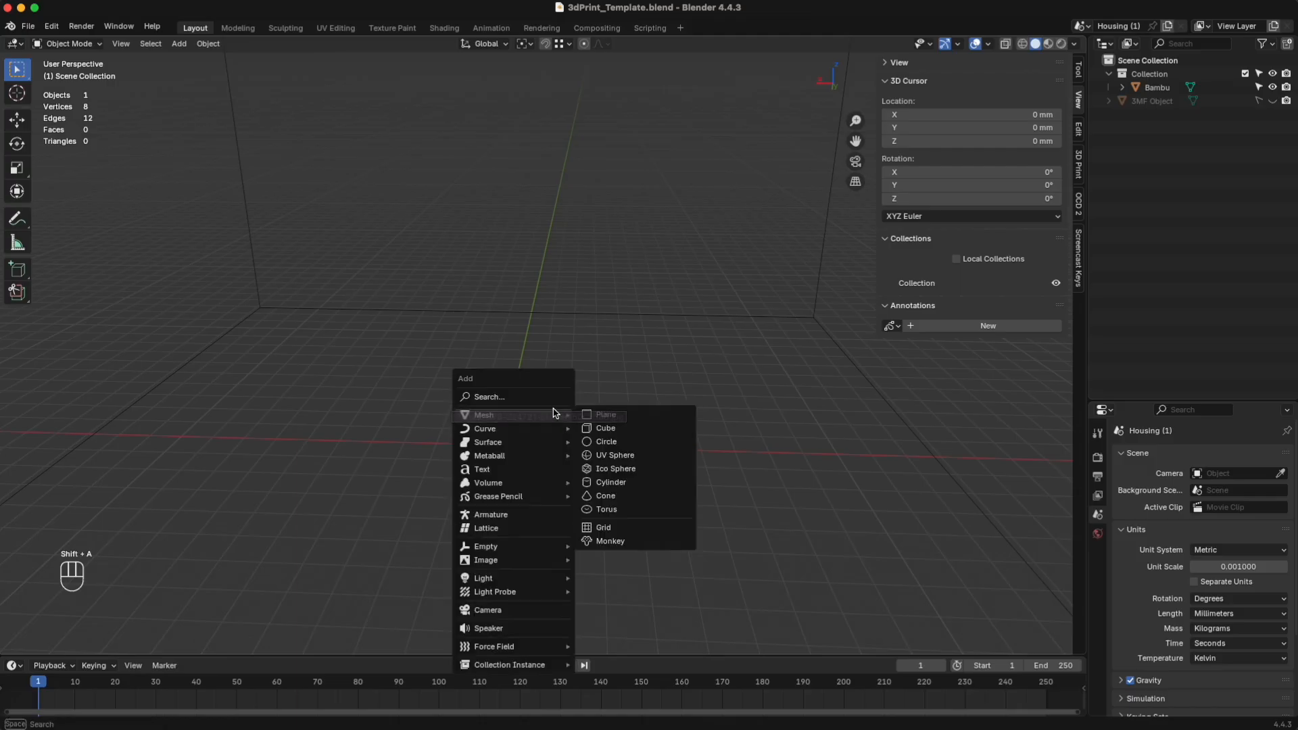
left_click(641, 489)
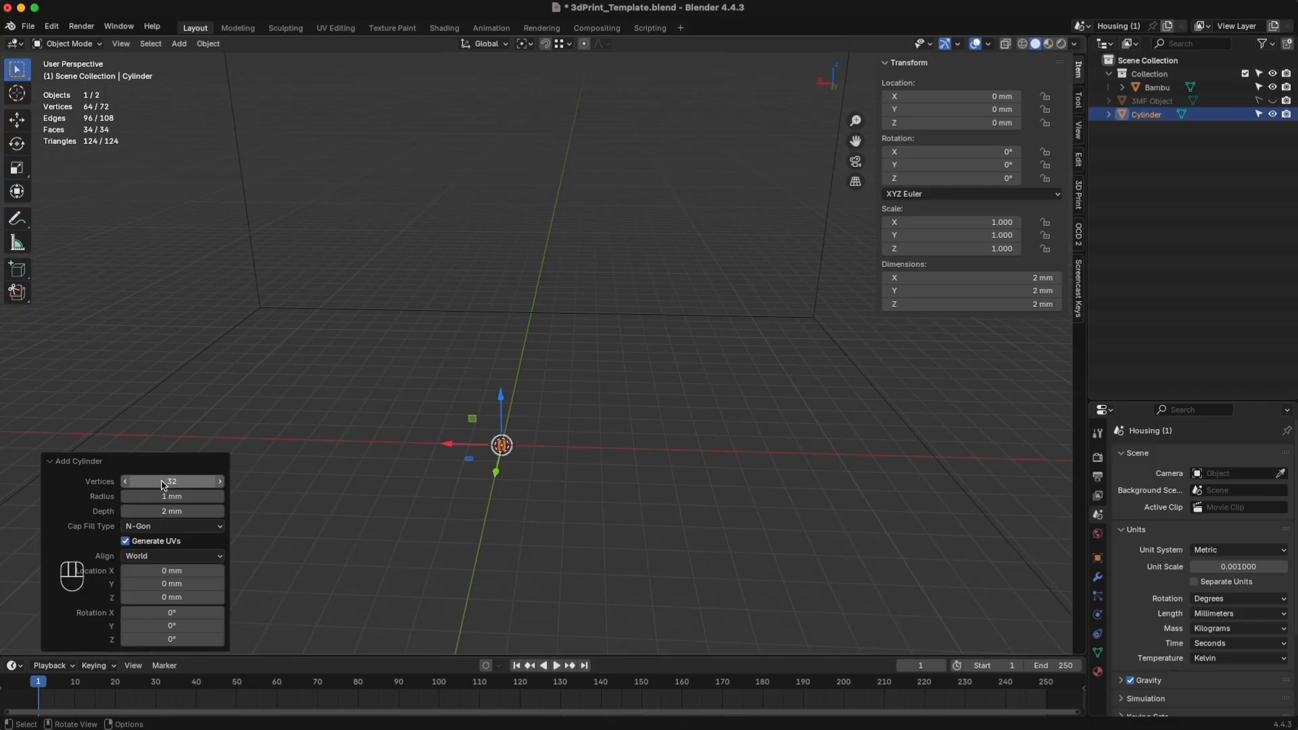
left_click(186, 478)
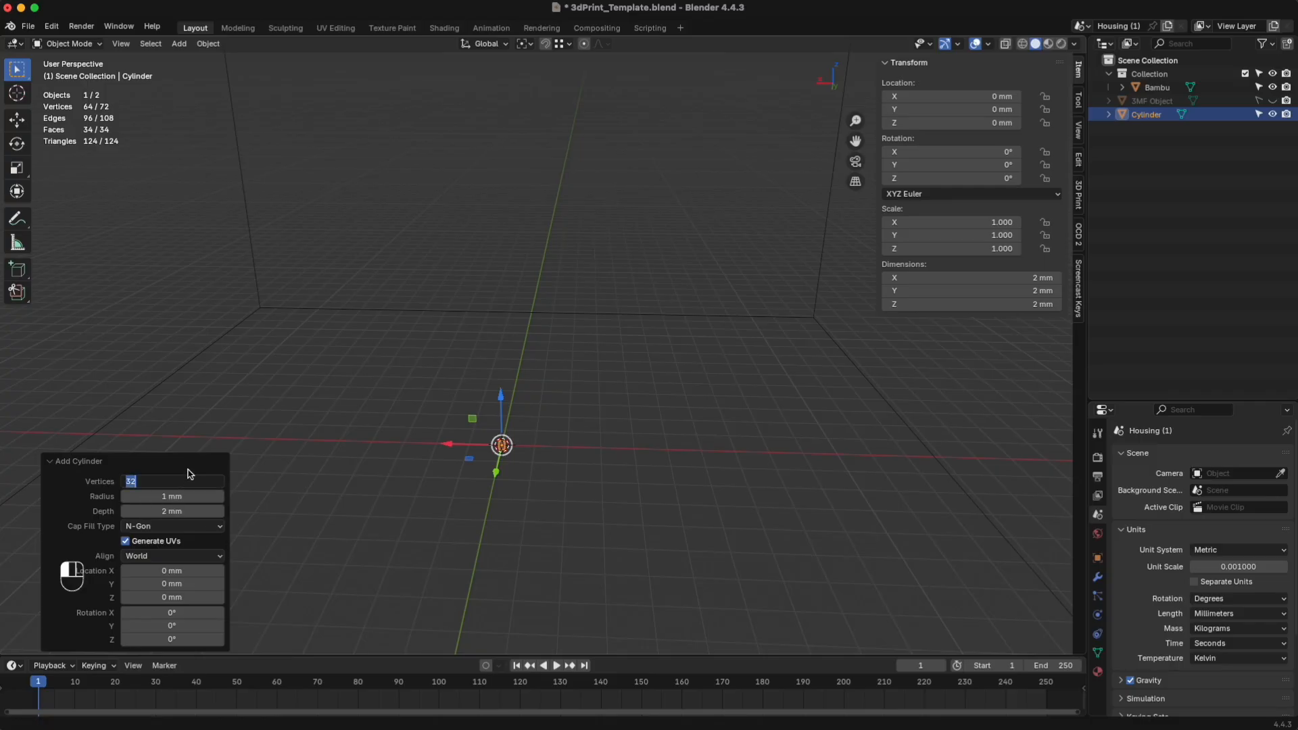
key("Return")
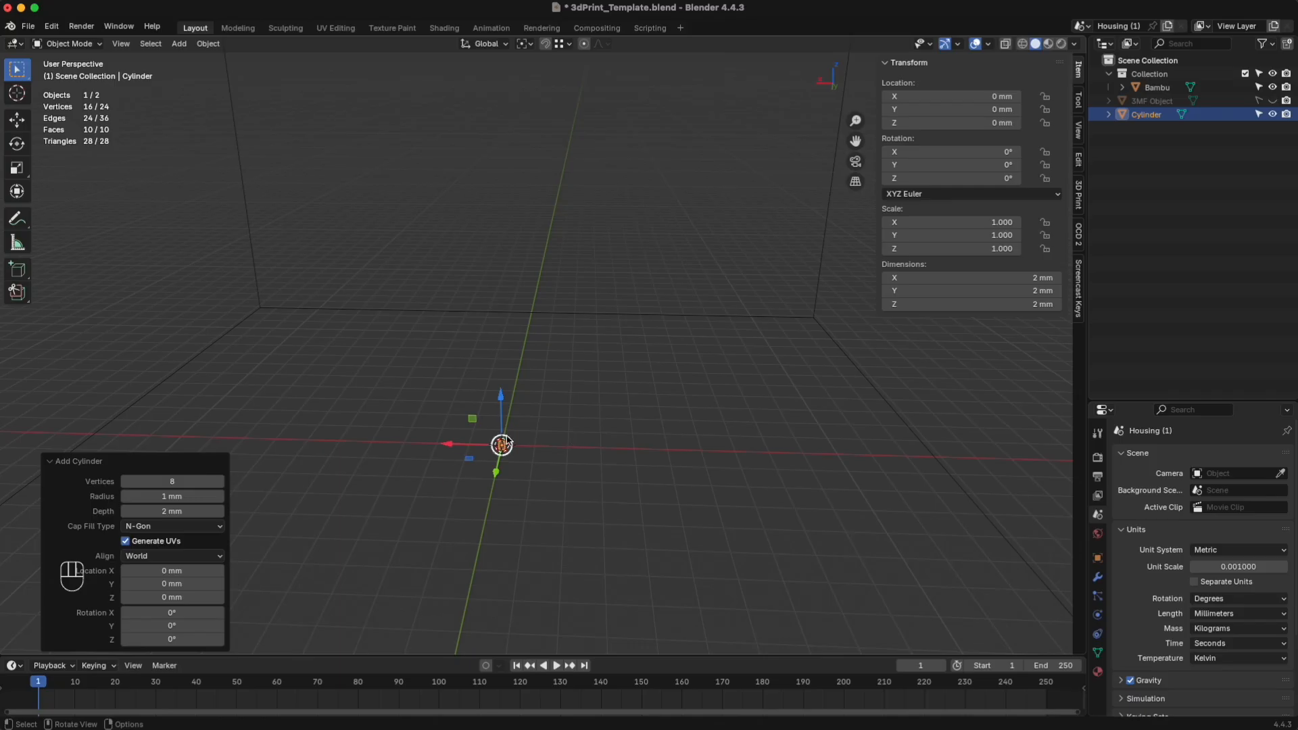
Step: Scale the cylinder up to about 70.2 mm in each dimension and raise it about 34.7 mm along Z
key("s")
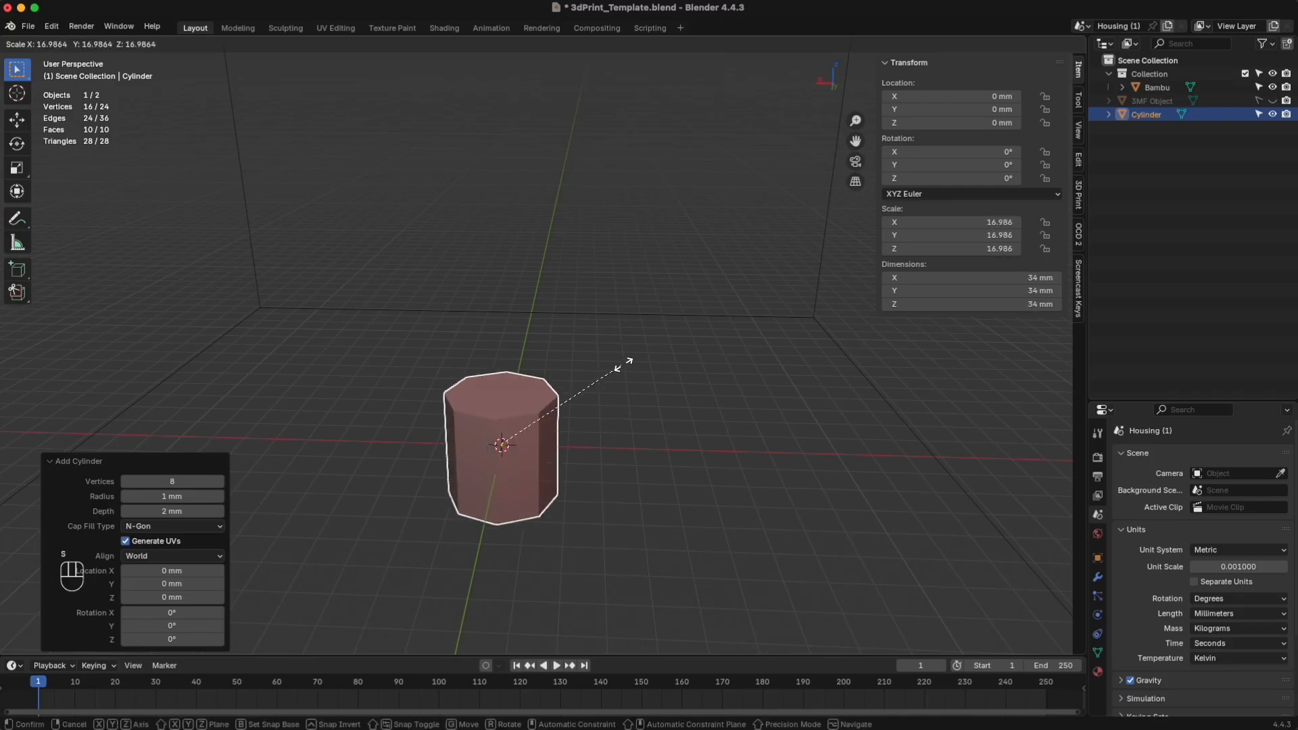
left_click(768, 303)
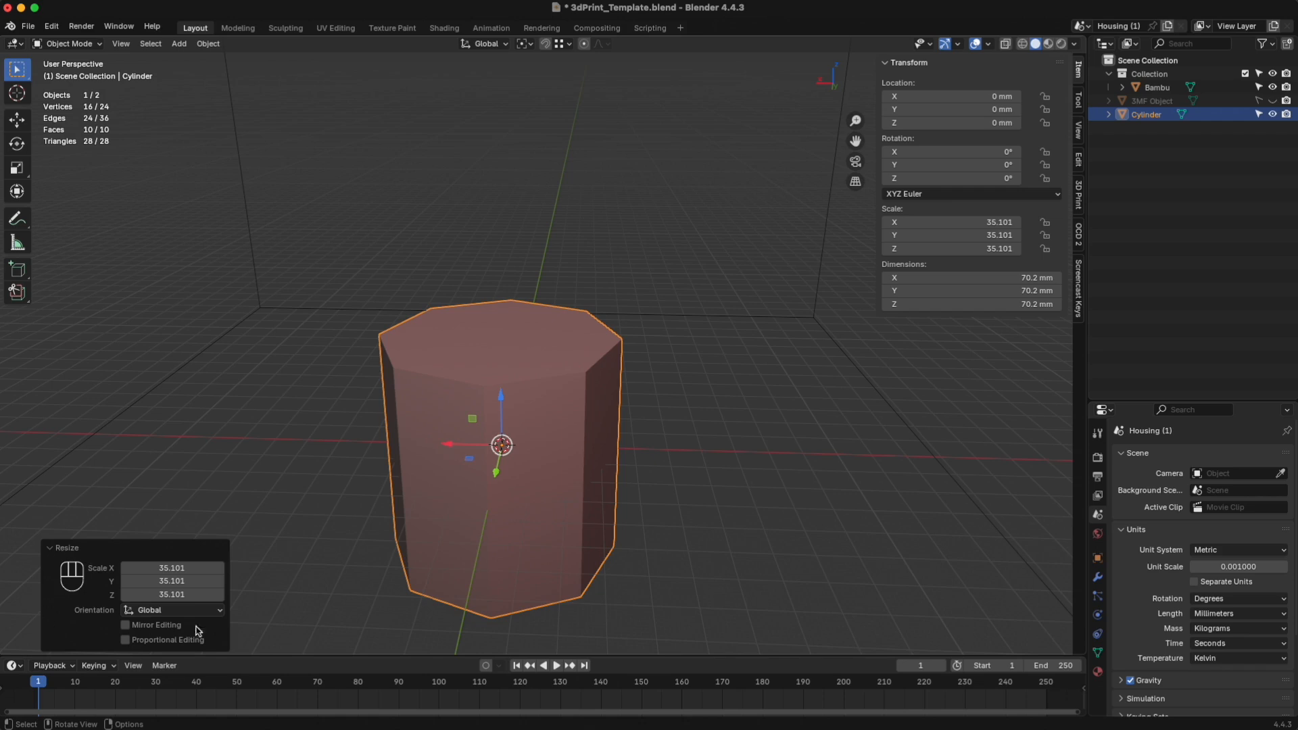
left_click_drag(502, 400, 547, 307)
middle_click_drag(653, 439, 704, 452)
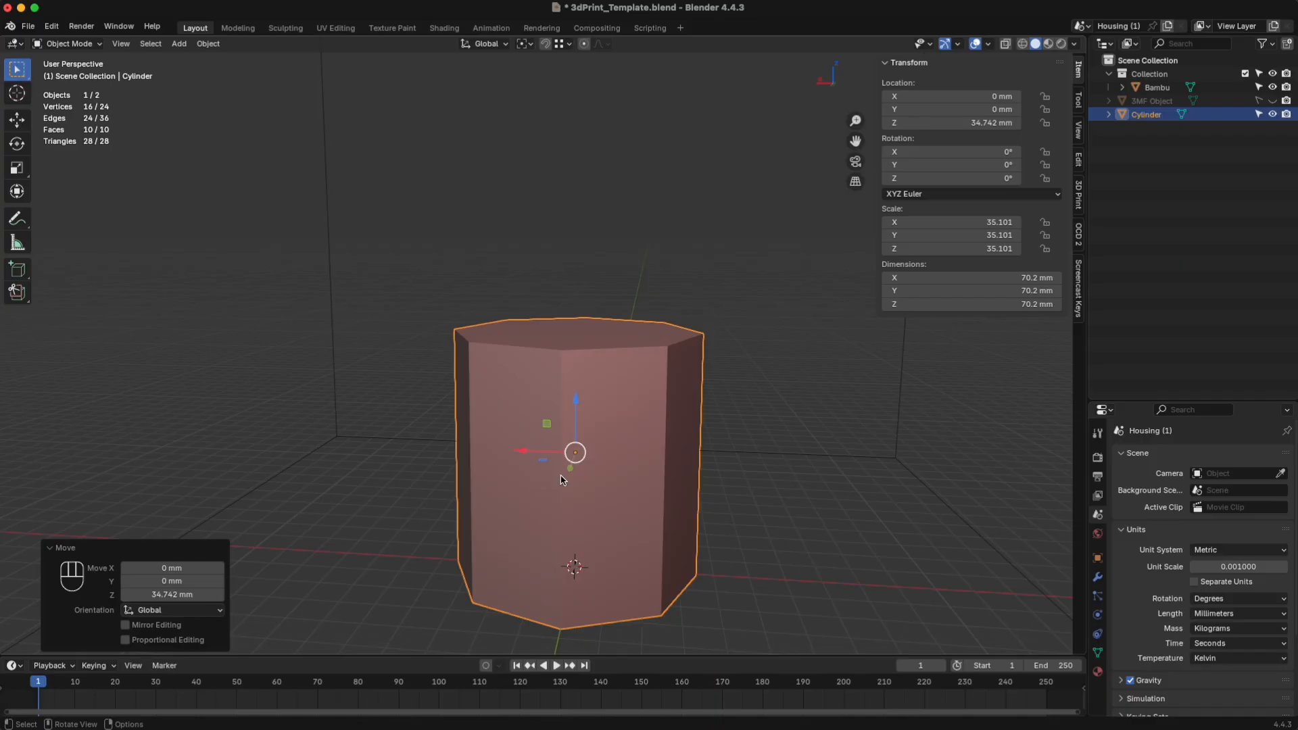
middle_click_drag(563, 488, 574, 502)
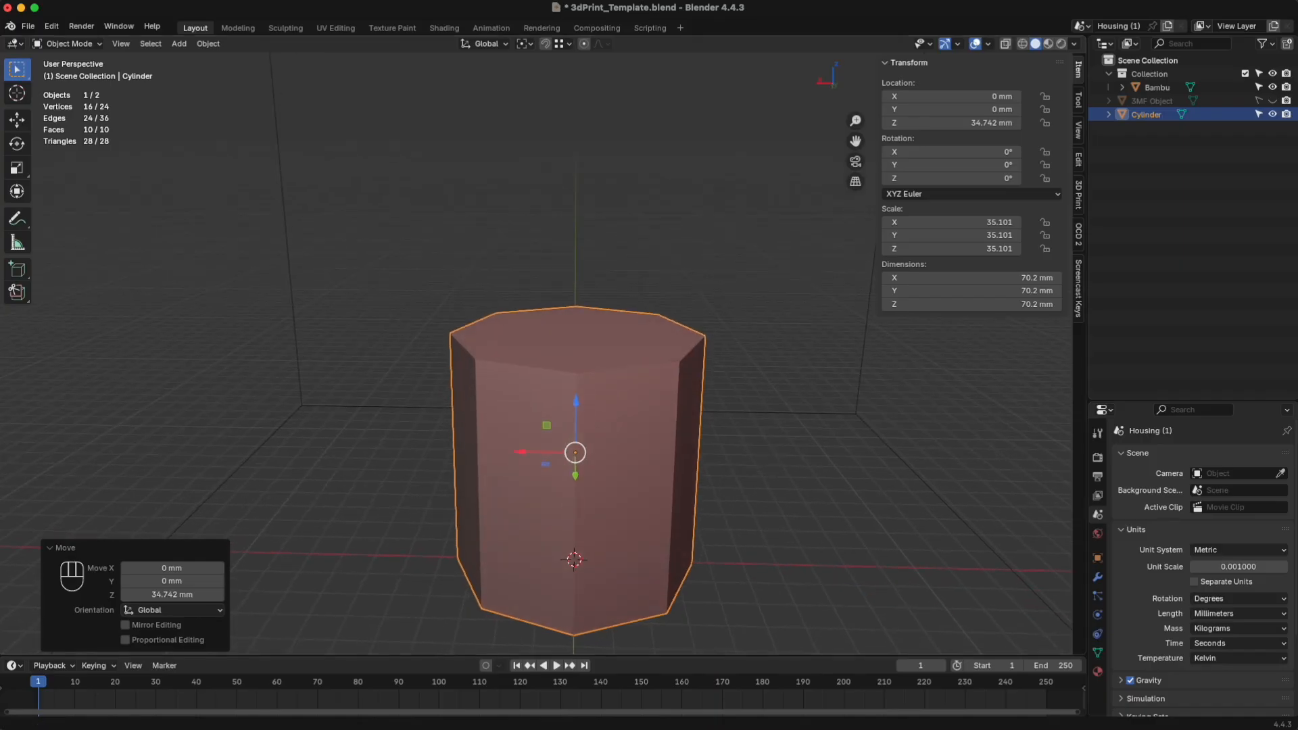
middle_click_drag(579, 451, 598, 428)
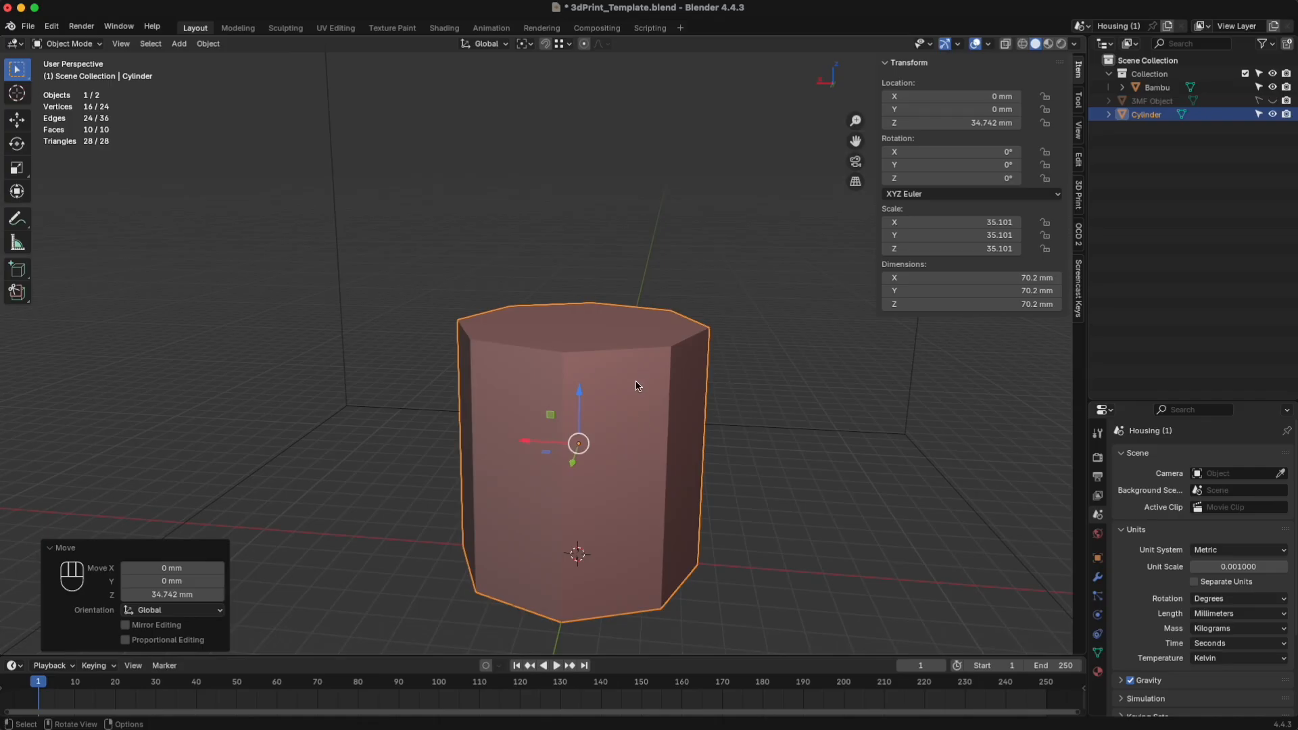
Step: Enter Edit Mode on the cylinder and select one edge along the front of its top face
key("Tab")
key("Tab")
key("Tab")
key("Tab")
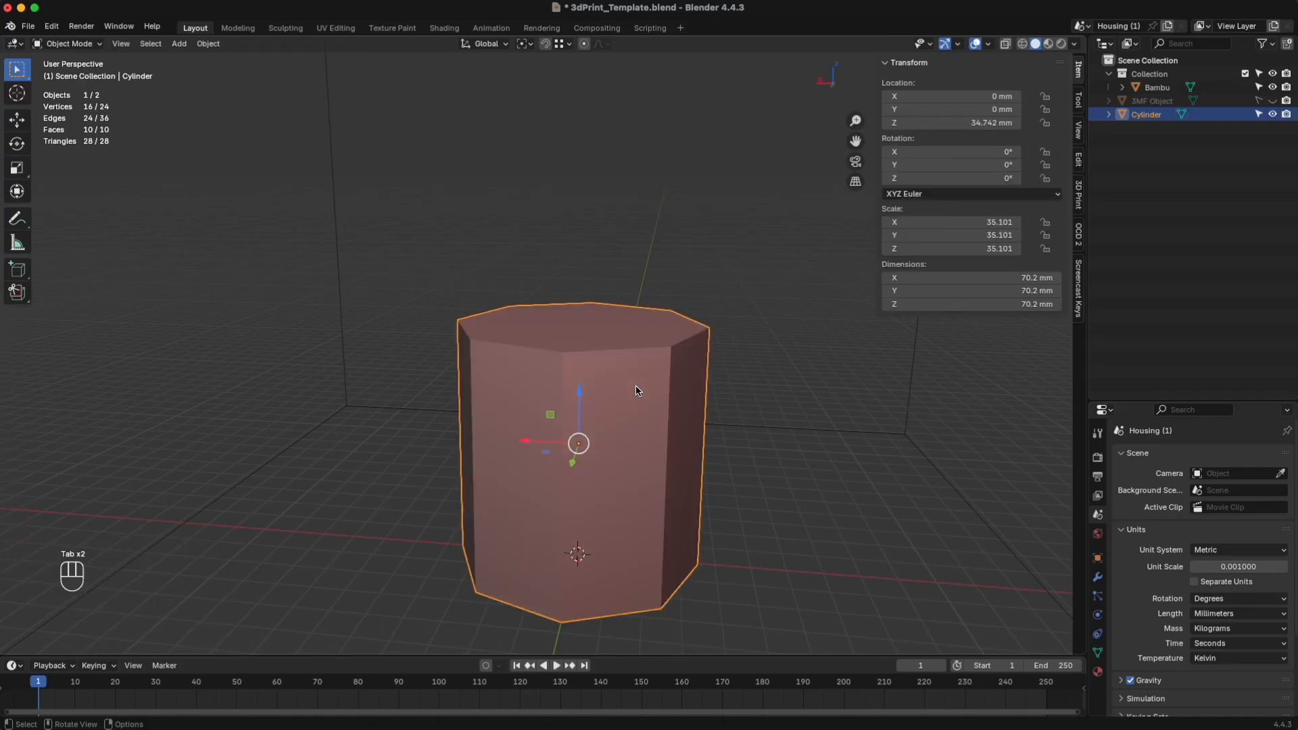
key("Tab")
key("Tab")
middle_click_drag(635, 403, 638, 396)
left_click(622, 365)
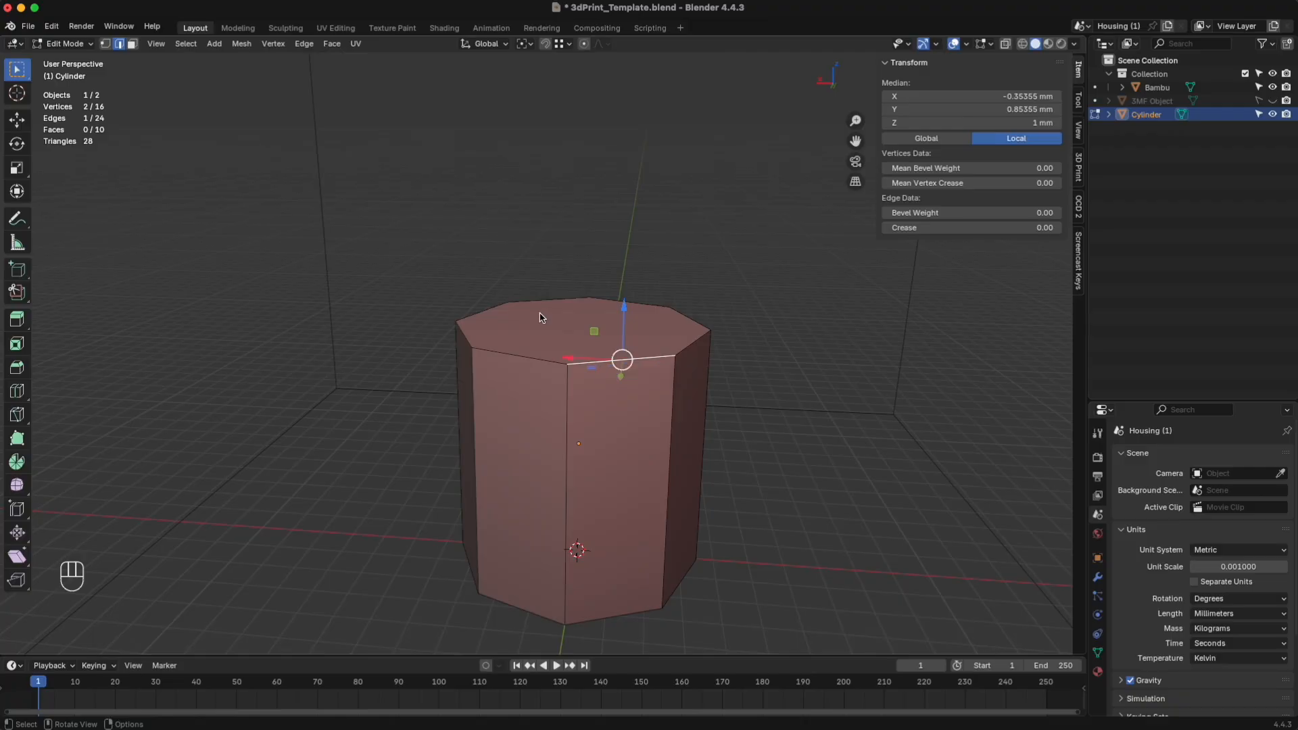
Step: Try moving the front corner vertex of the top face and undo that move
scroll(541, 316, "up", 3)
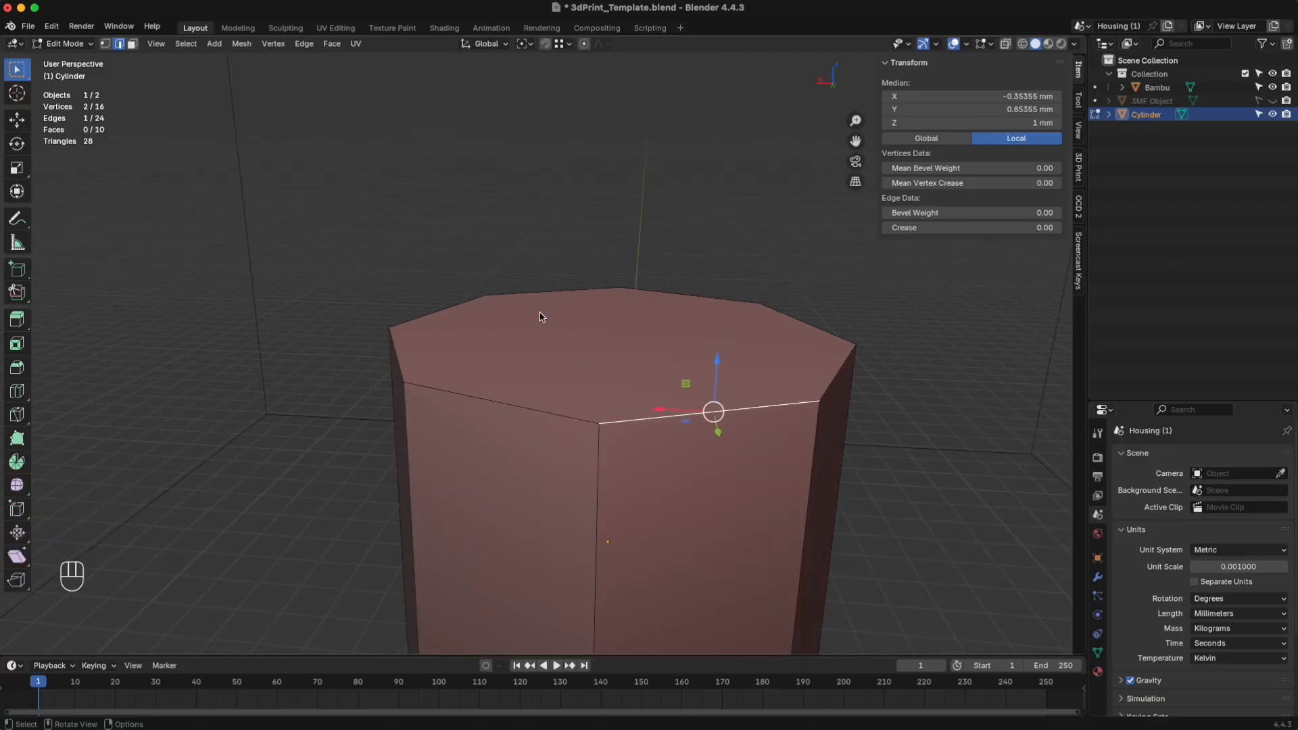
left_click(601, 426)
key("g")
left_click(543, 471)
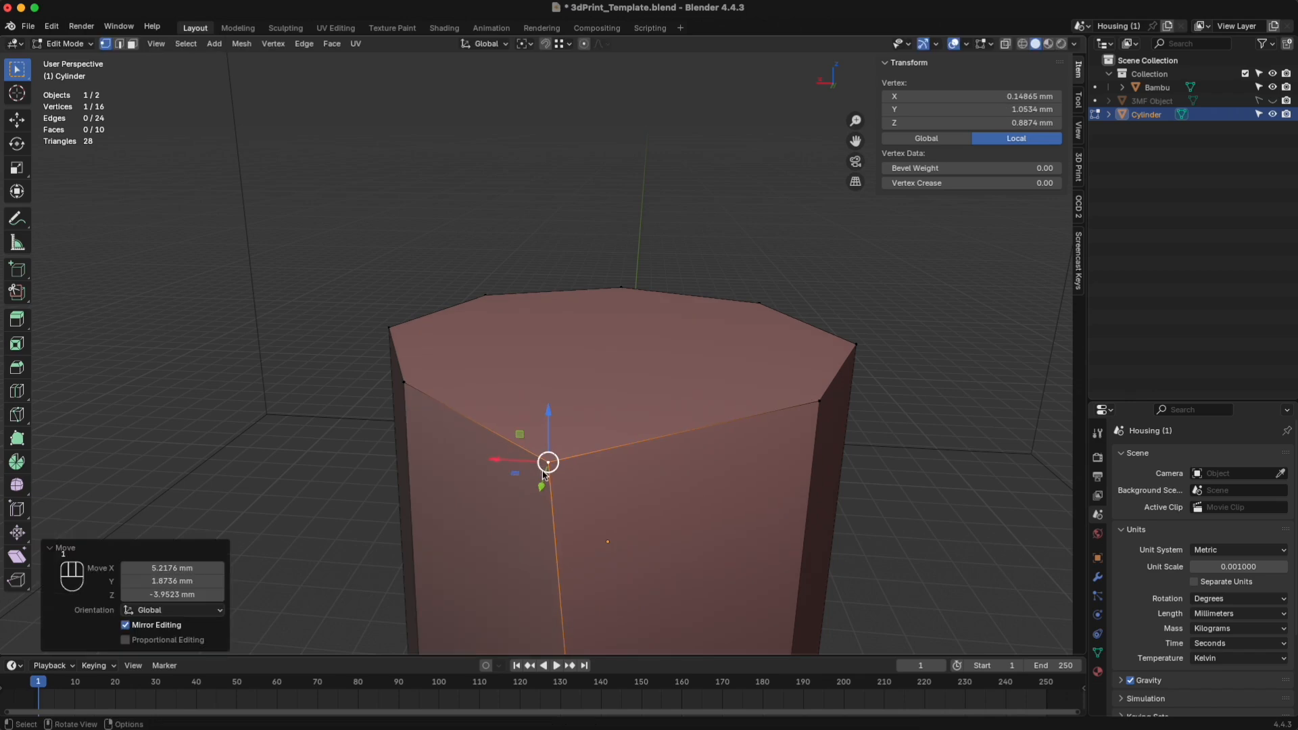
key("super+z")
key("super+z")
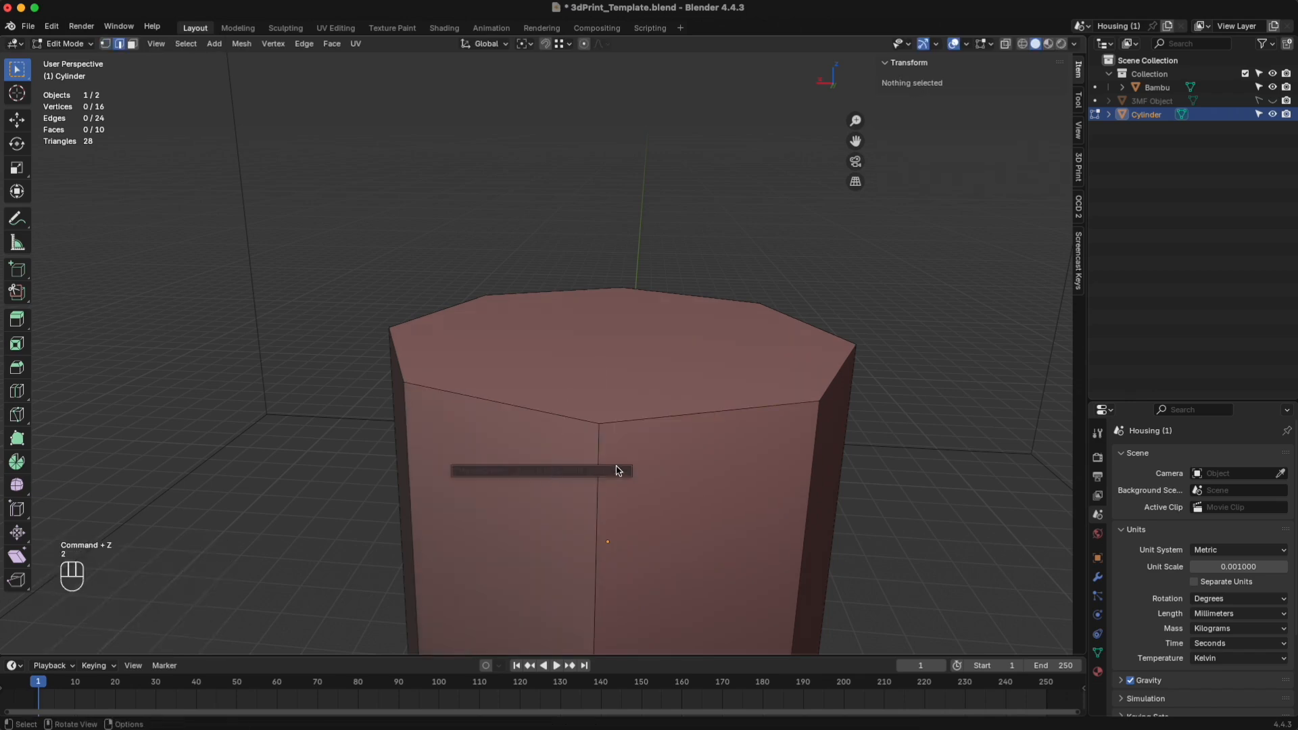
Step: Try edge and face selection on a front top edge, a side face and the cylinder's top face
left_click(710, 411)
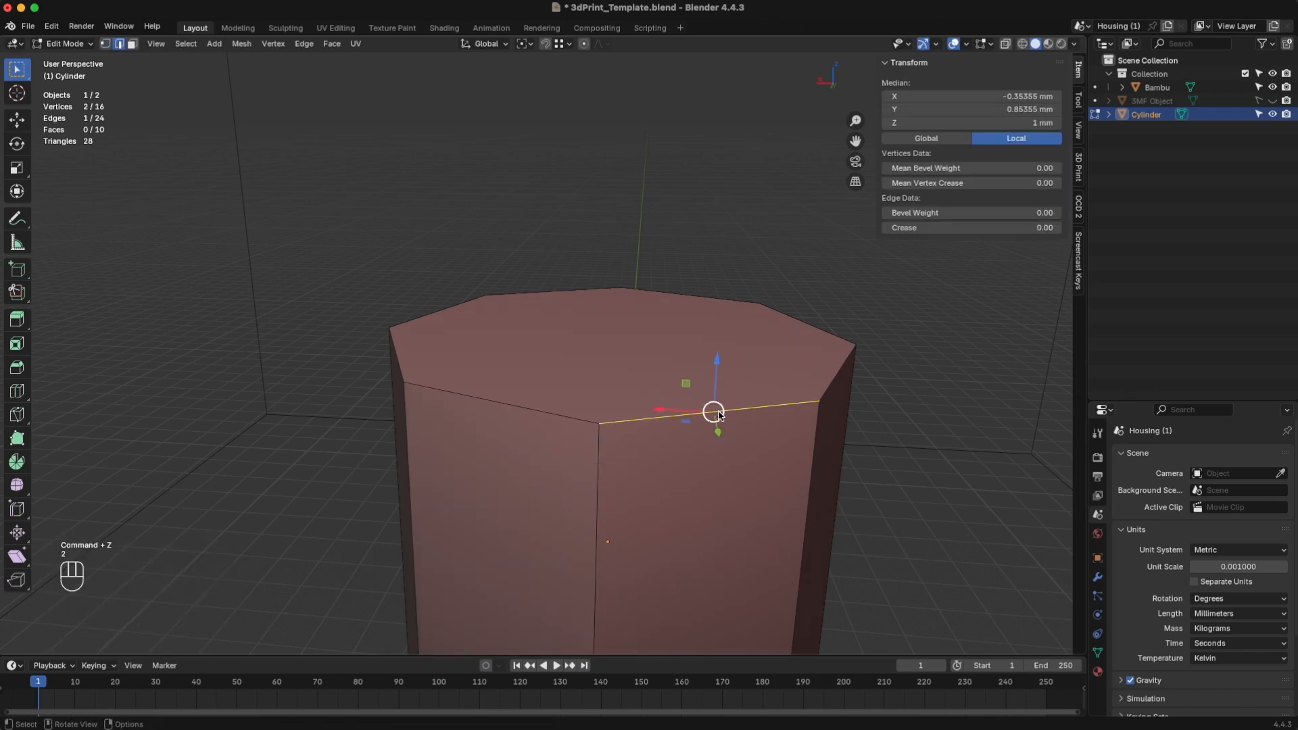
key("super+z")
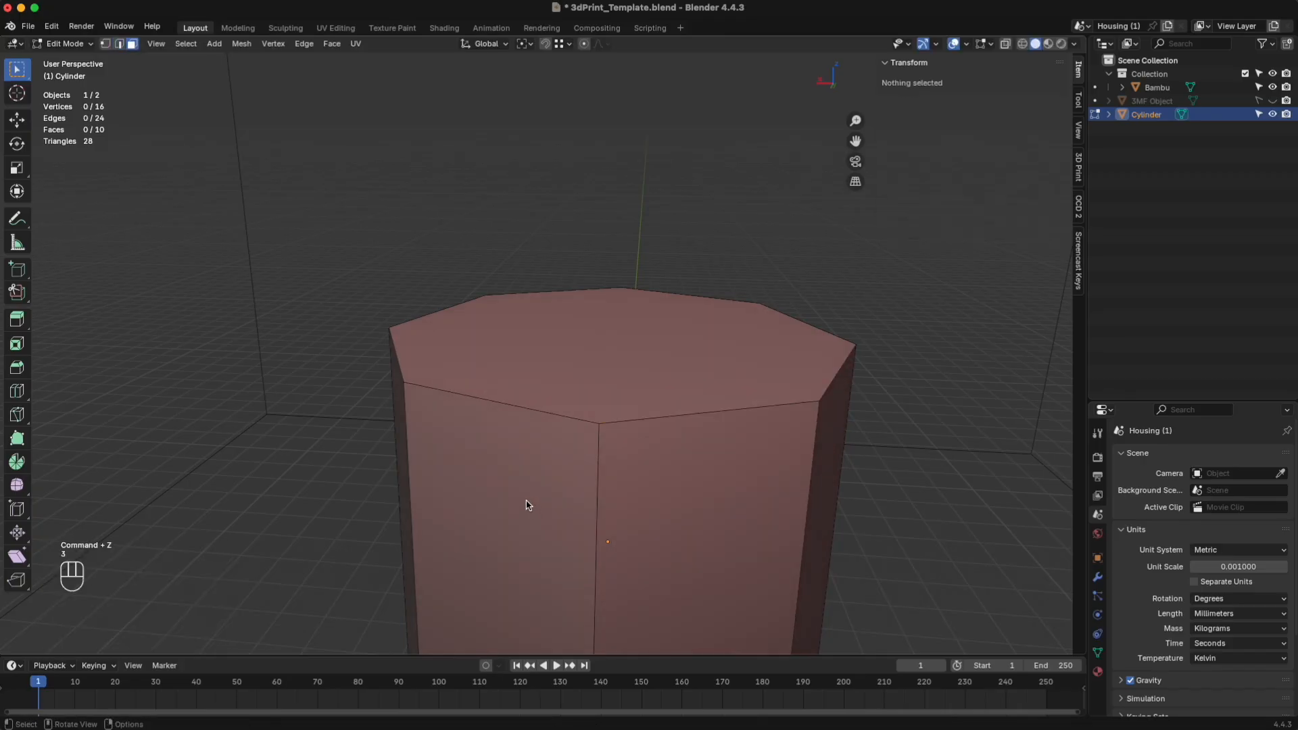
left_click(528, 505)
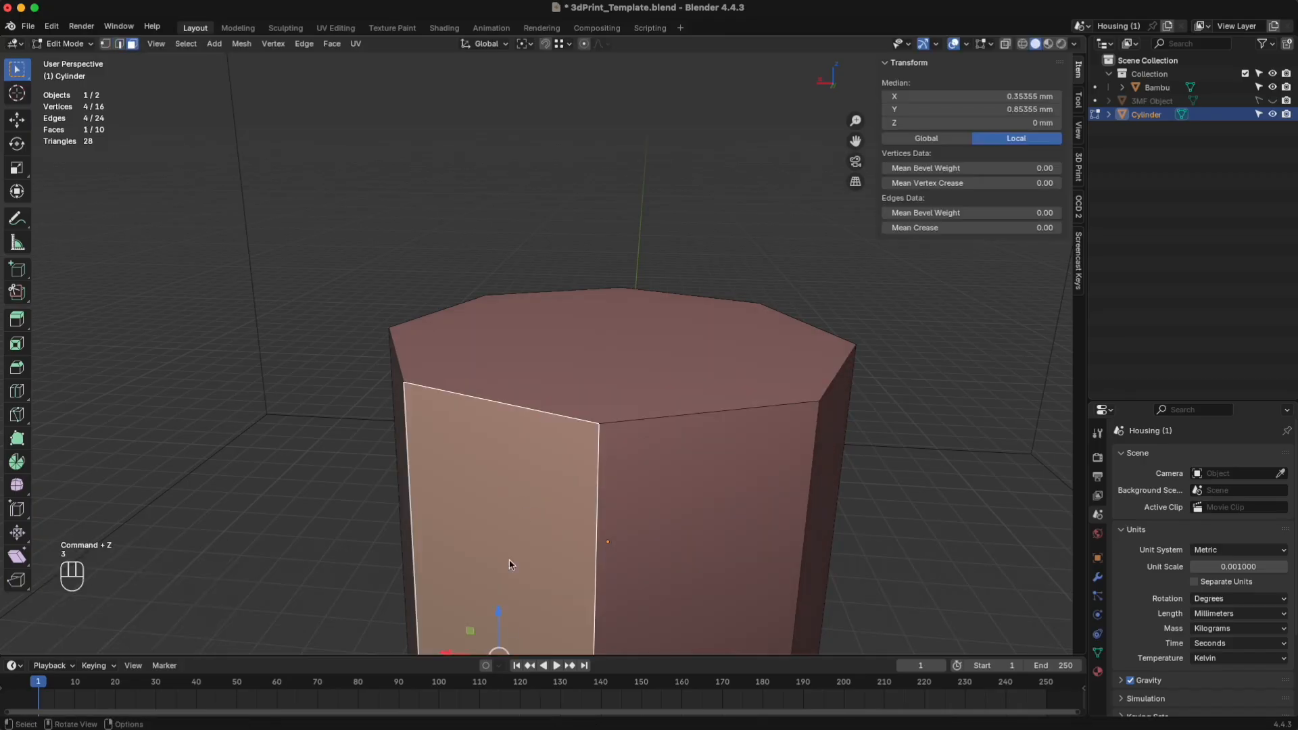
left_click(634, 339)
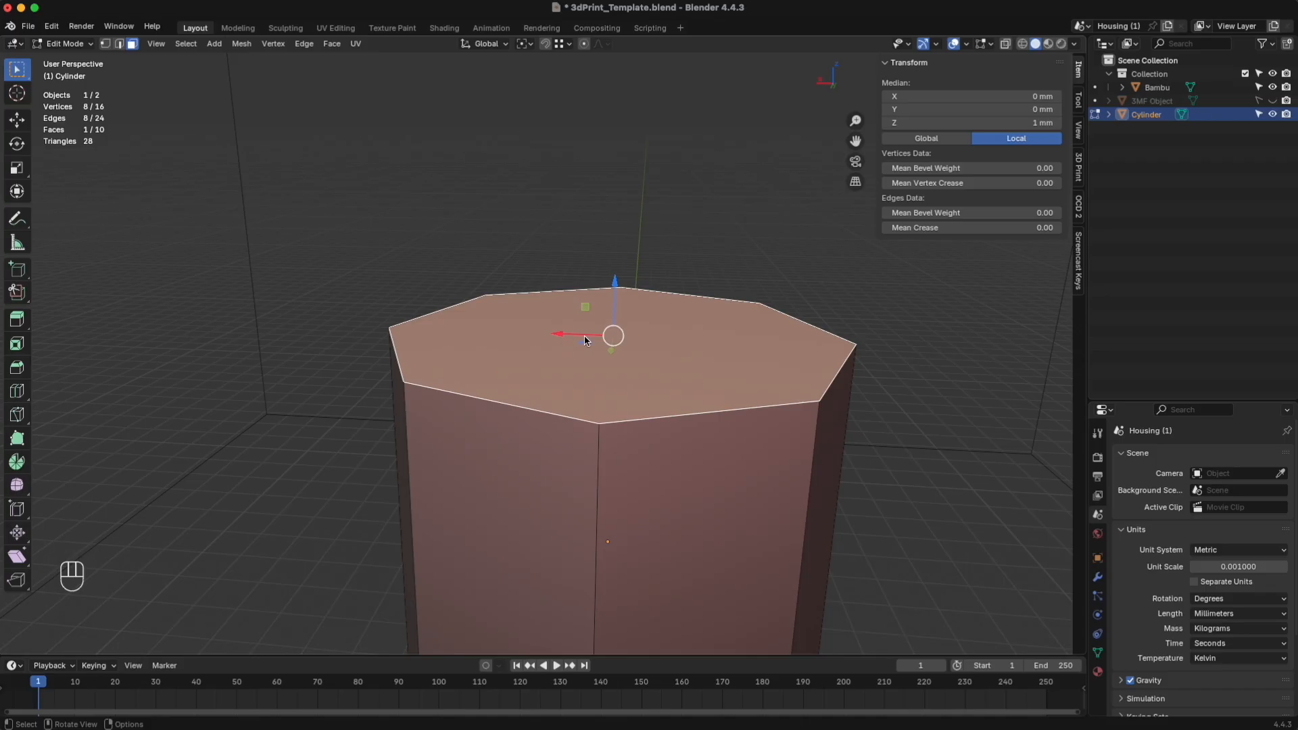
Step: Review the viewport gizmo display settings, keeping the object gizmo orientation at Default
left_click(935, 46)
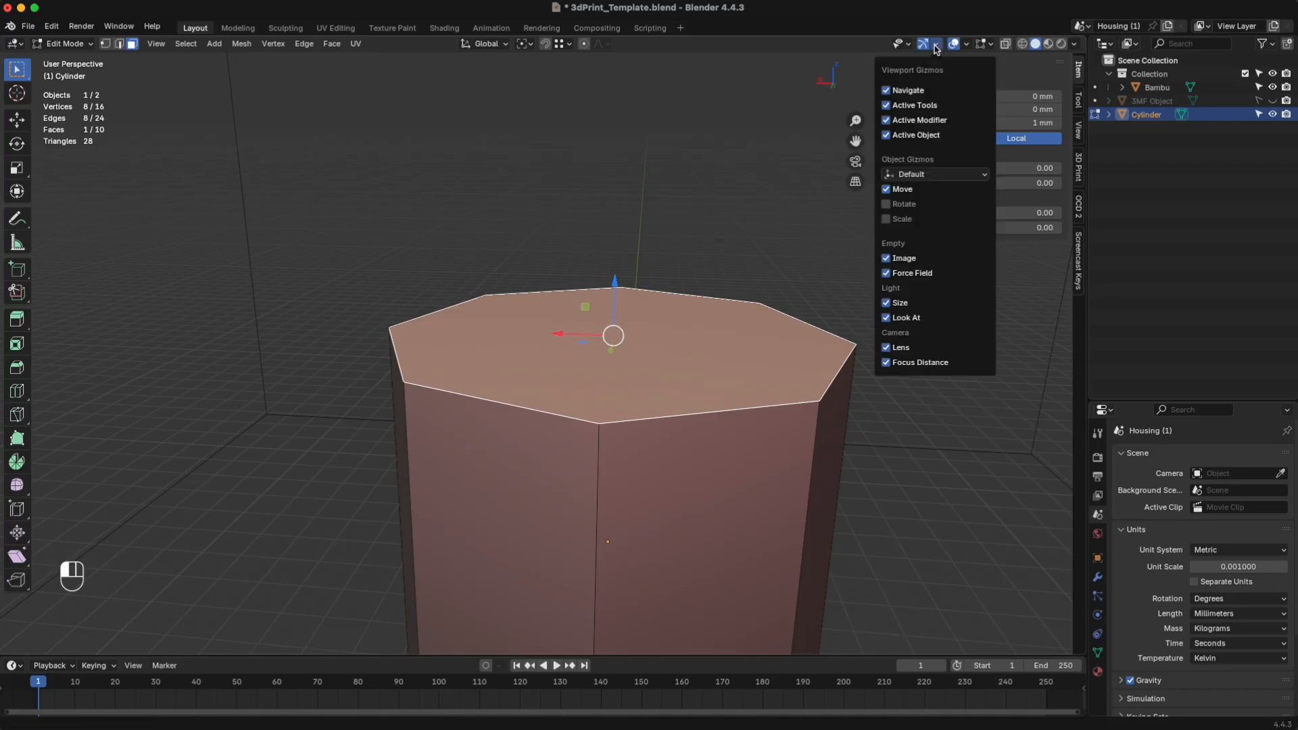
left_click(927, 45)
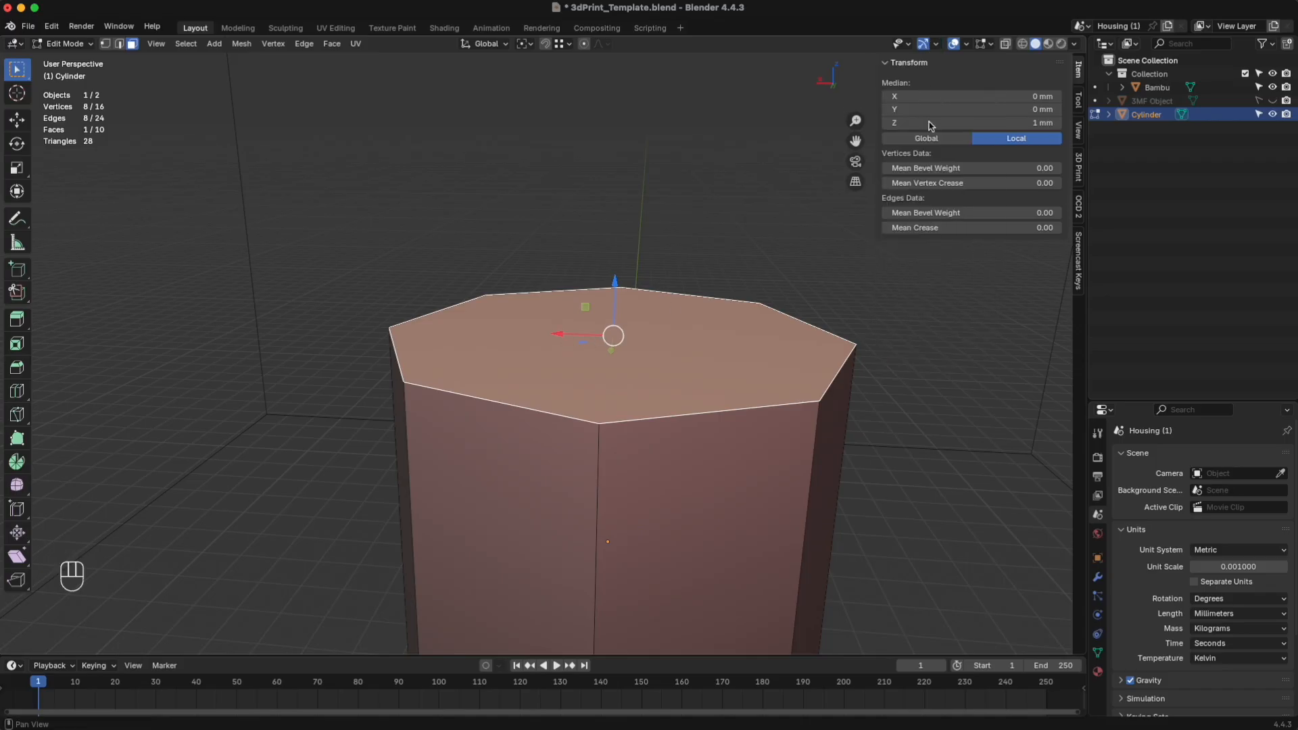
left_click(936, 44)
left_click(945, 177)
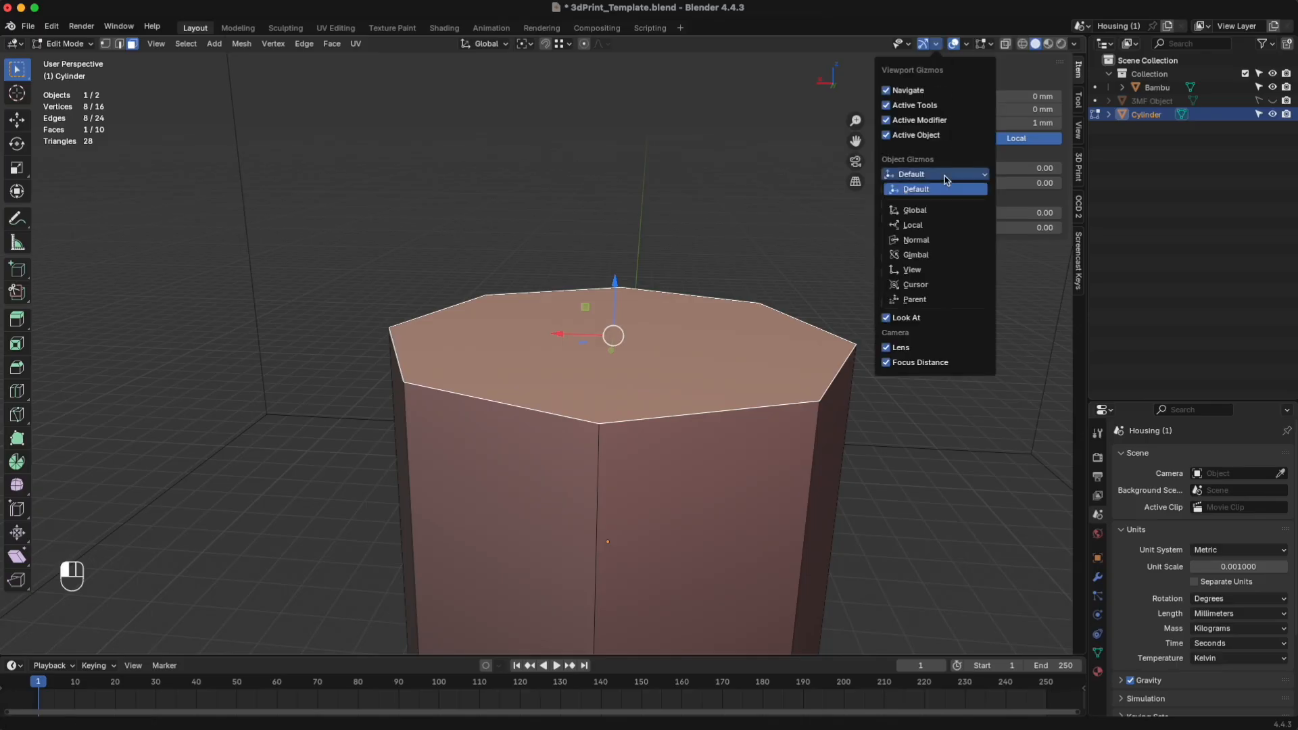
left_click(928, 191)
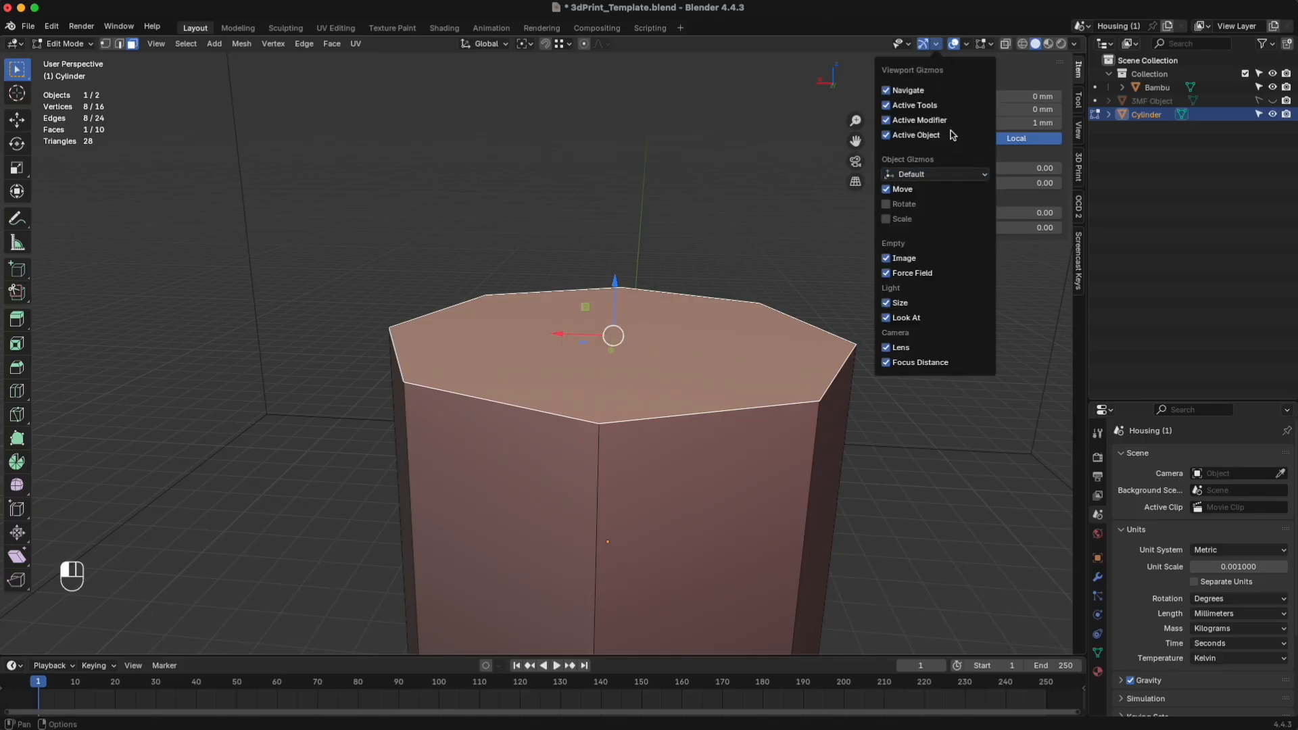
left_click(705, 238)
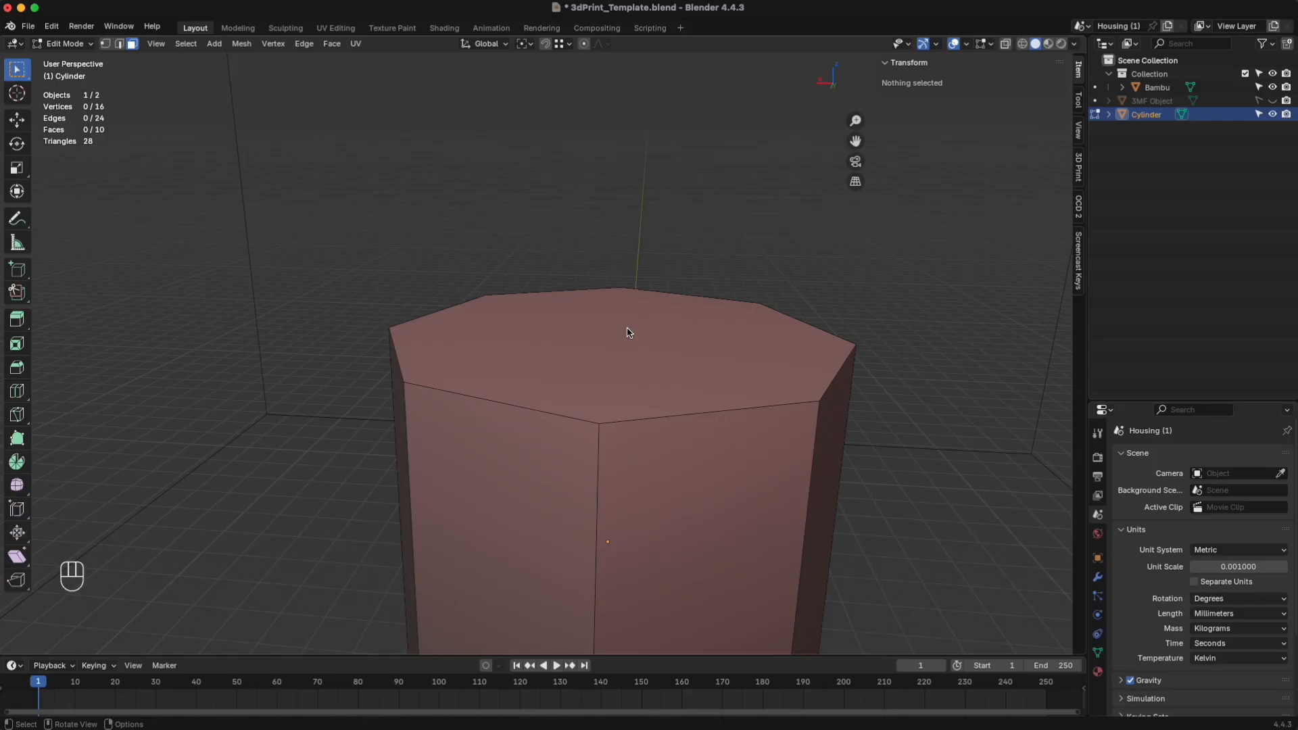
Step: Select the cylinder's top face, try moving it freely, and undo the move
left_click(626, 356)
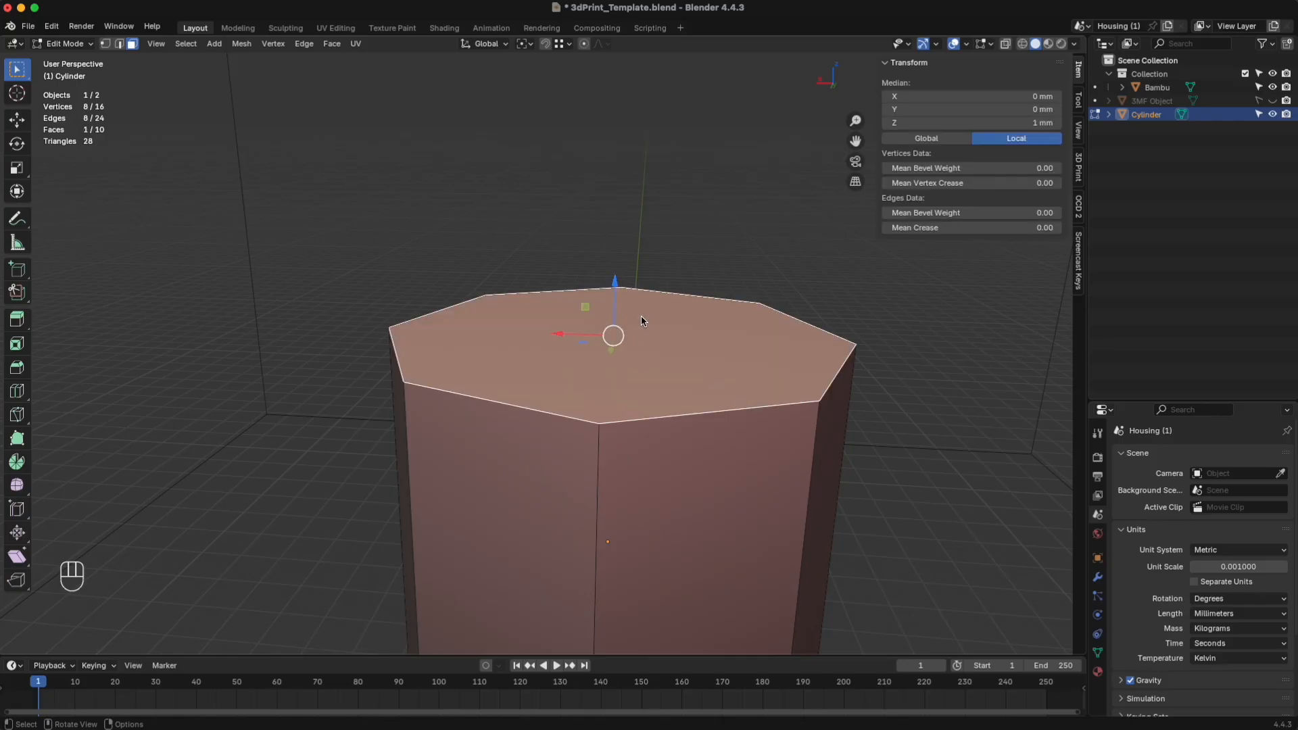
key("g")
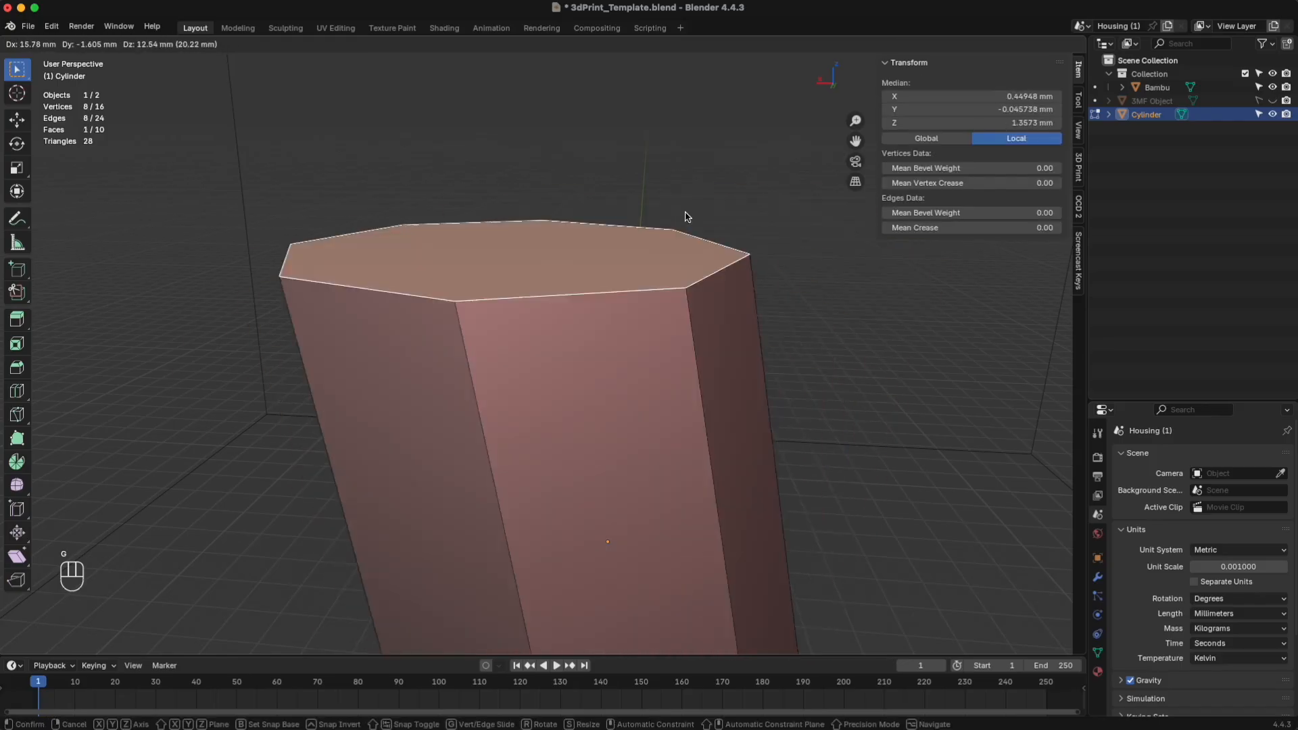
left_click(622, 355)
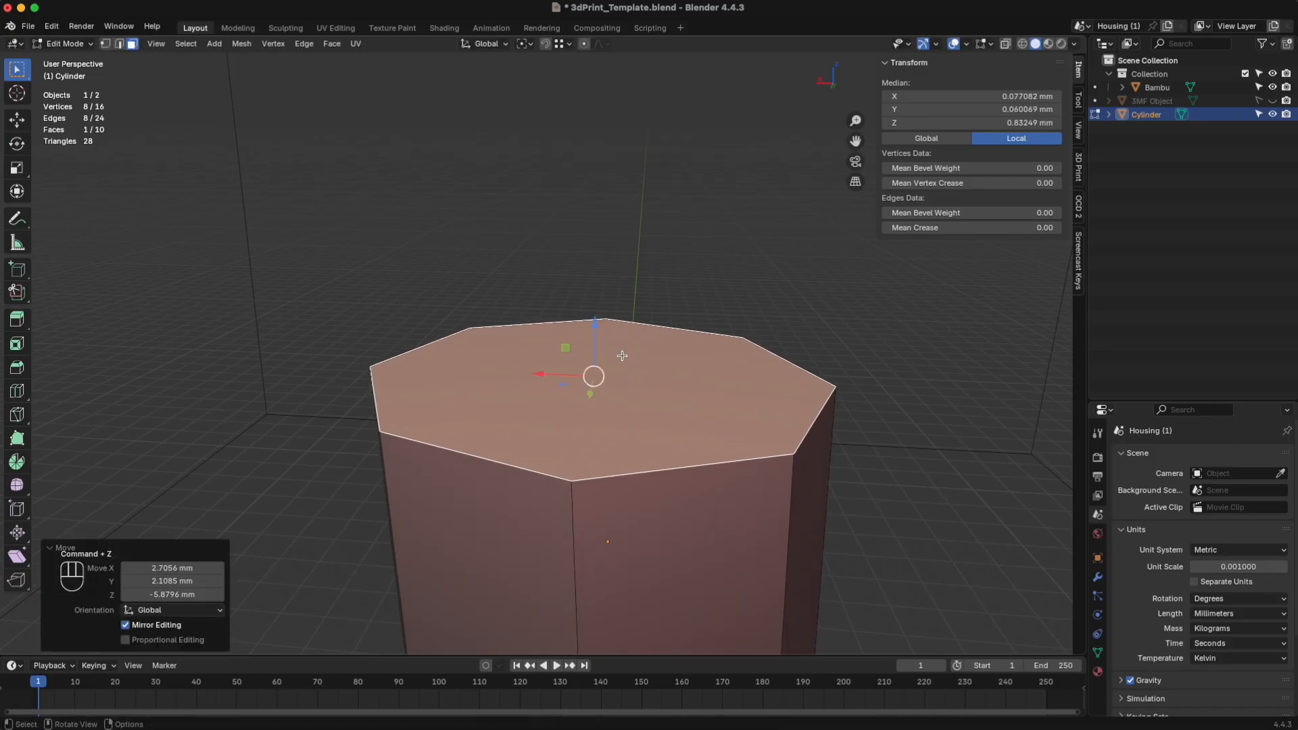
key("super+z")
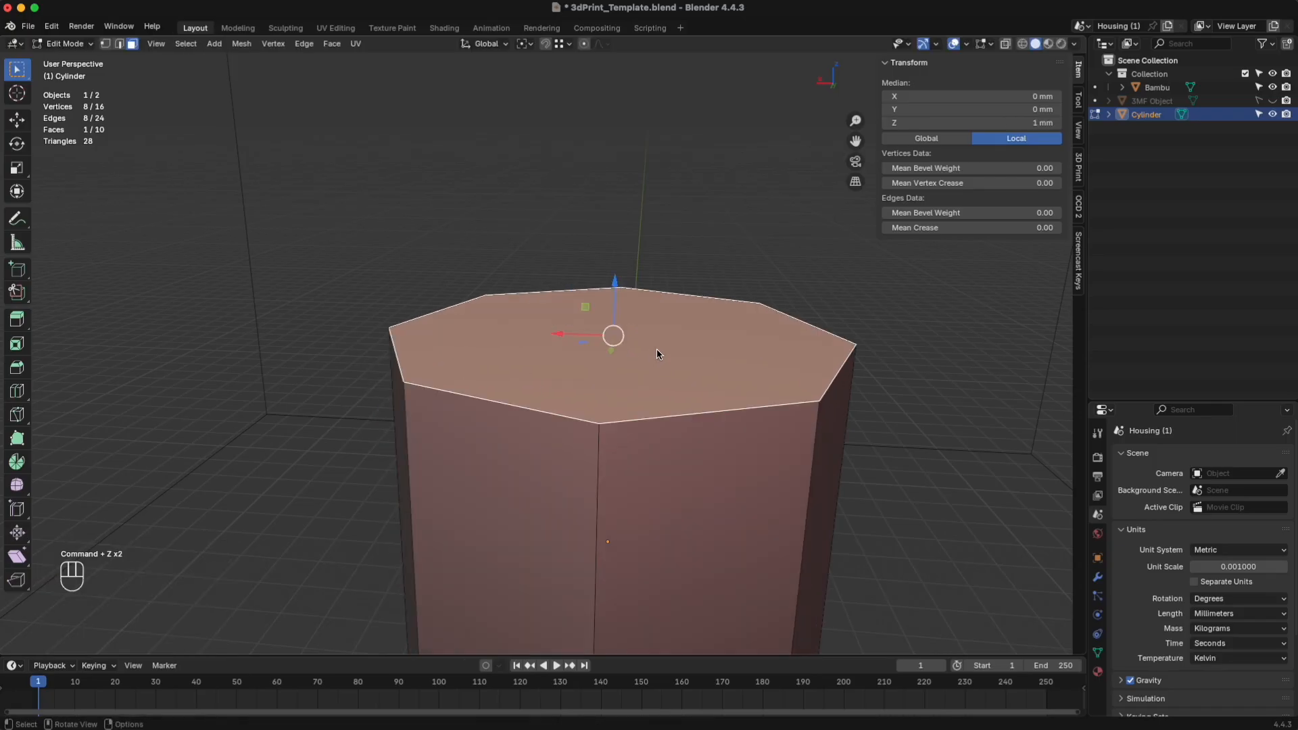
Step: Hide the viewport toolbar and try scaling and rotating the top face, undoing both changes
key("t")
key("s")
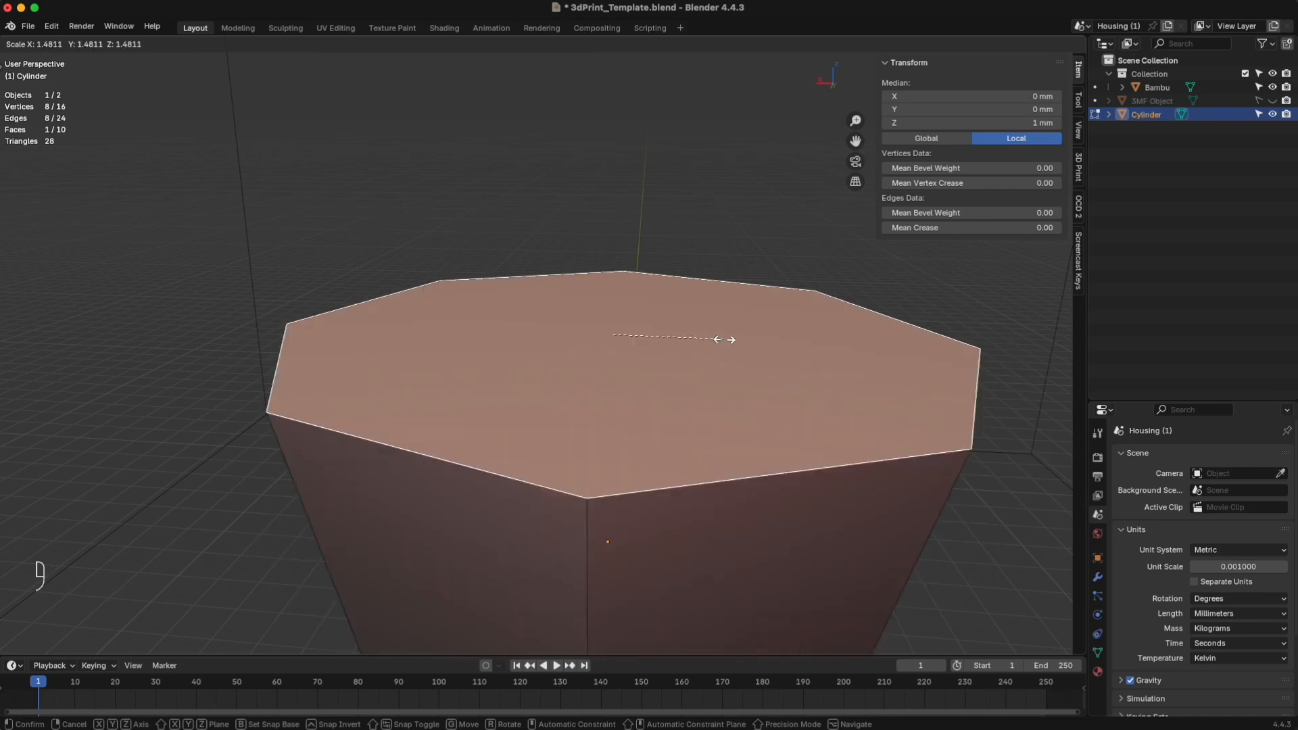
left_click(697, 346)
key("r")
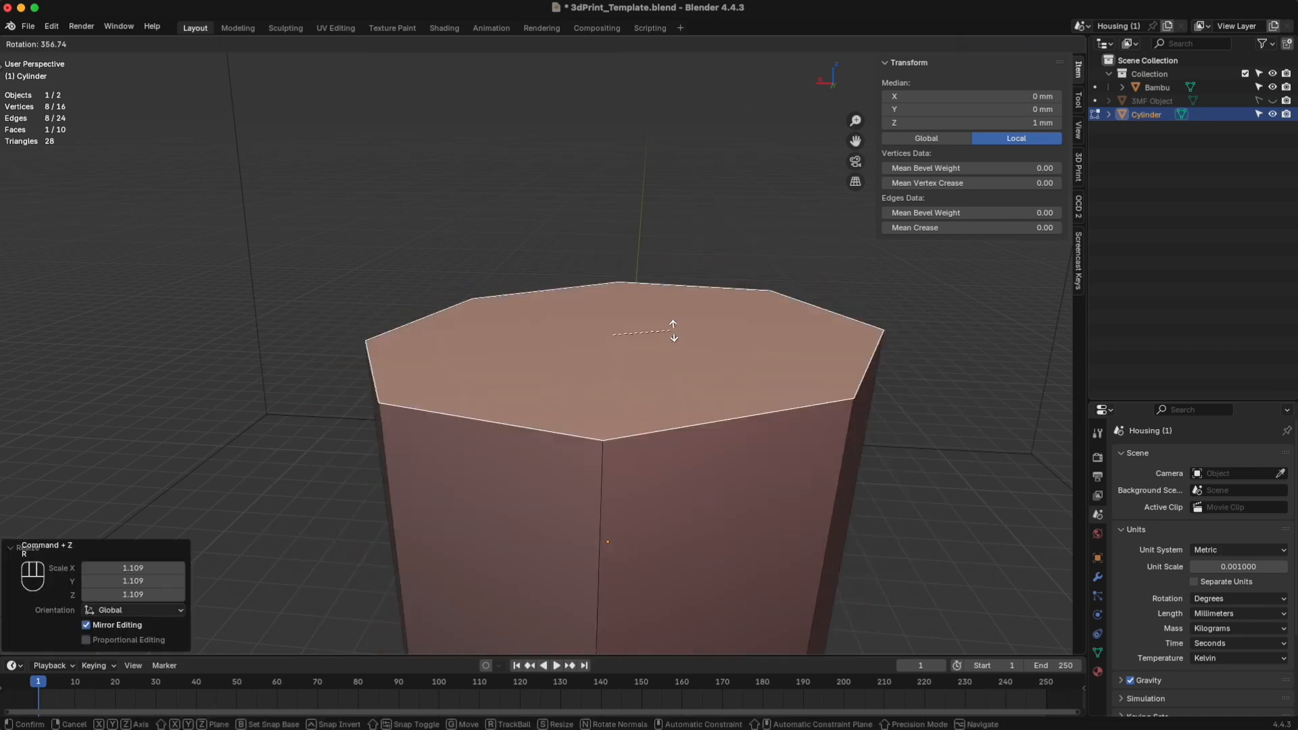
left_click(717, 323)
key("super+z")
middle_click_drag(707, 473, 750, 432)
key("super+z")
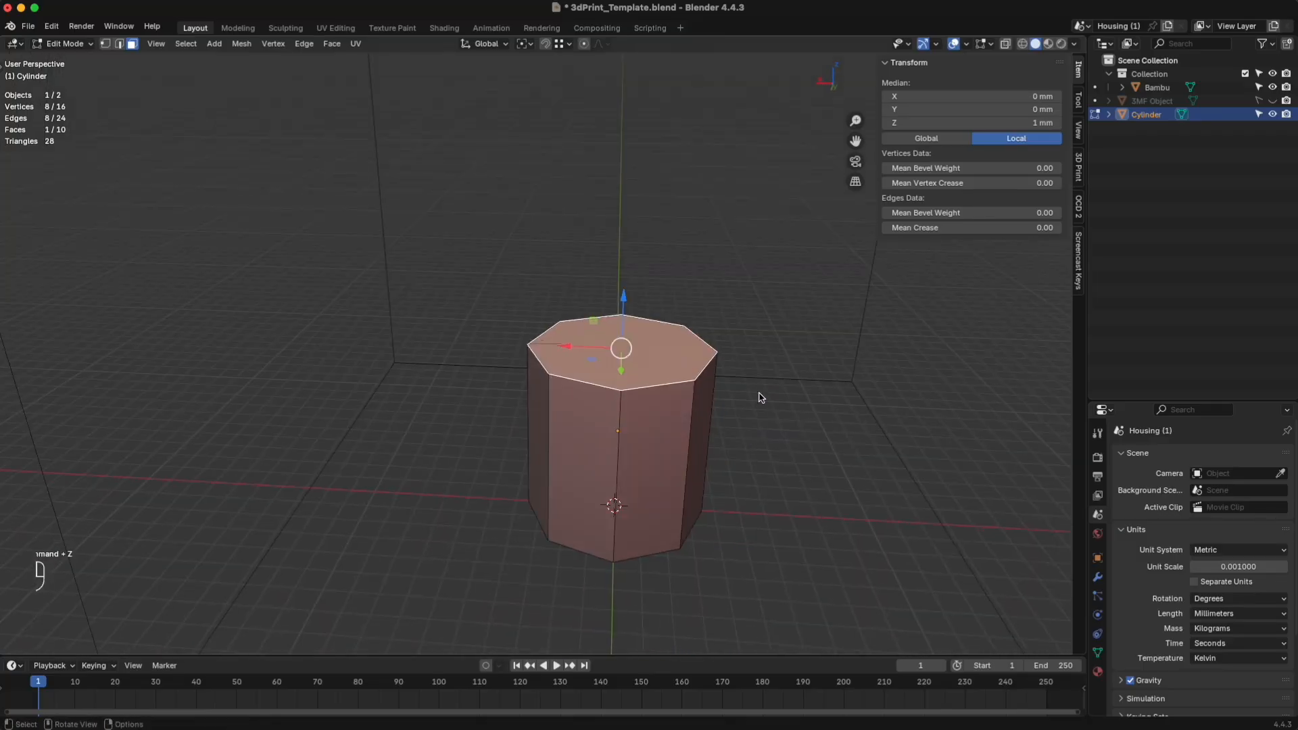
Step: Switch to vertex selection and box-select the vertices around the cylinder's top face
scroll(739, 351, "up", 3)
scroll(721, 409, "up", 1)
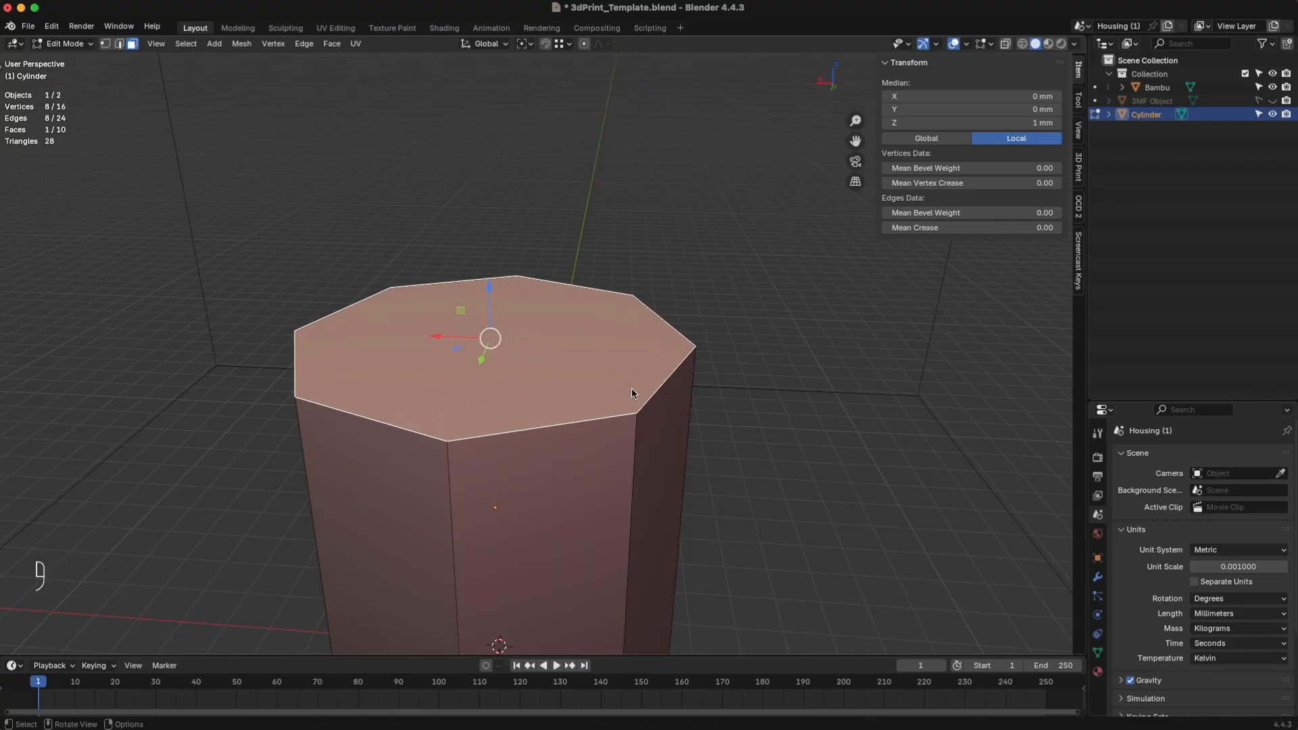
key("Tab")
key("Tab")
middle_click_drag(554, 406, 670, 372, "shift")
key("1")
left_click_drag(334, 189, 868, 441)
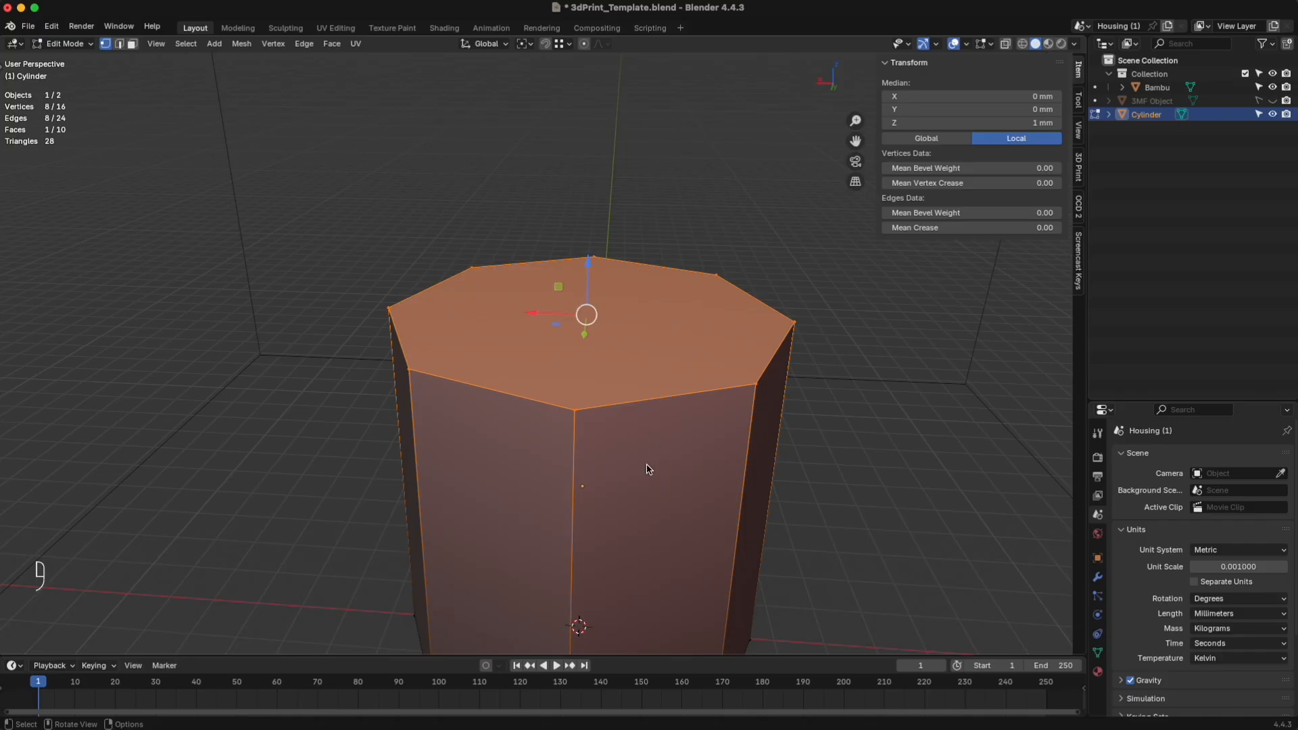
Step: Clear the selection and box-select the top vertices again in solid view from a flatter angle
middle_click_drag(668, 454, 671, 413)
left_click(570, 230)
left_click_drag(284, 181, 1037, 373)
mouse_move(826, 515)
middle_mouse_down()
mouse_move(793, 581)
mouse_move(800, 434)
mouse_move(820, 376)
middle_mouse_up()
Step: Turn on X-Ray and box-select the complete ring of top vertices, including the ones at the back
key("z")
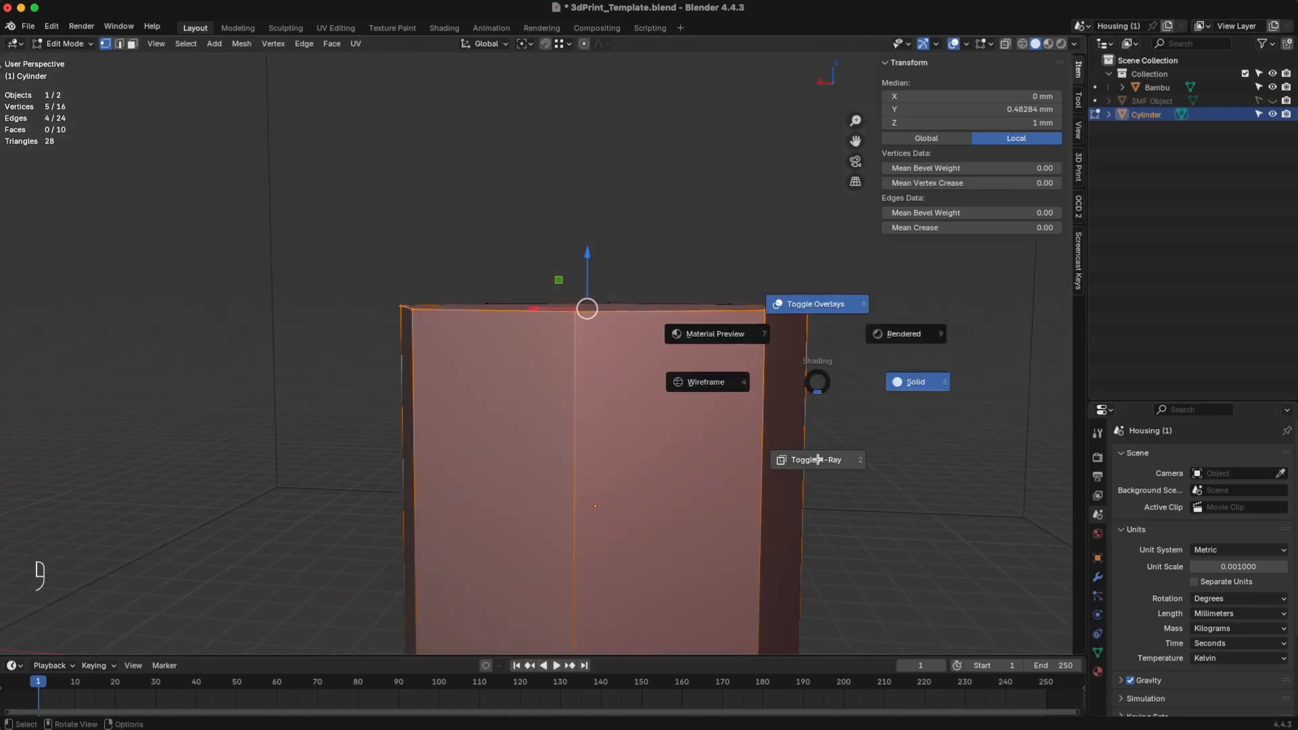
left_click(820, 462)
middle_click_drag(820, 464, 843, 424)
left_click_drag(330, 194, 781, 397)
mouse_move(783, 379)
middle_mouse_down()
mouse_move(768, 396)
mouse_move(776, 455)
mouse_move(817, 409)
mouse_move(792, 362)
mouse_move(762, 380)
mouse_move(762, 397)
middle_mouse_up()
key("z")
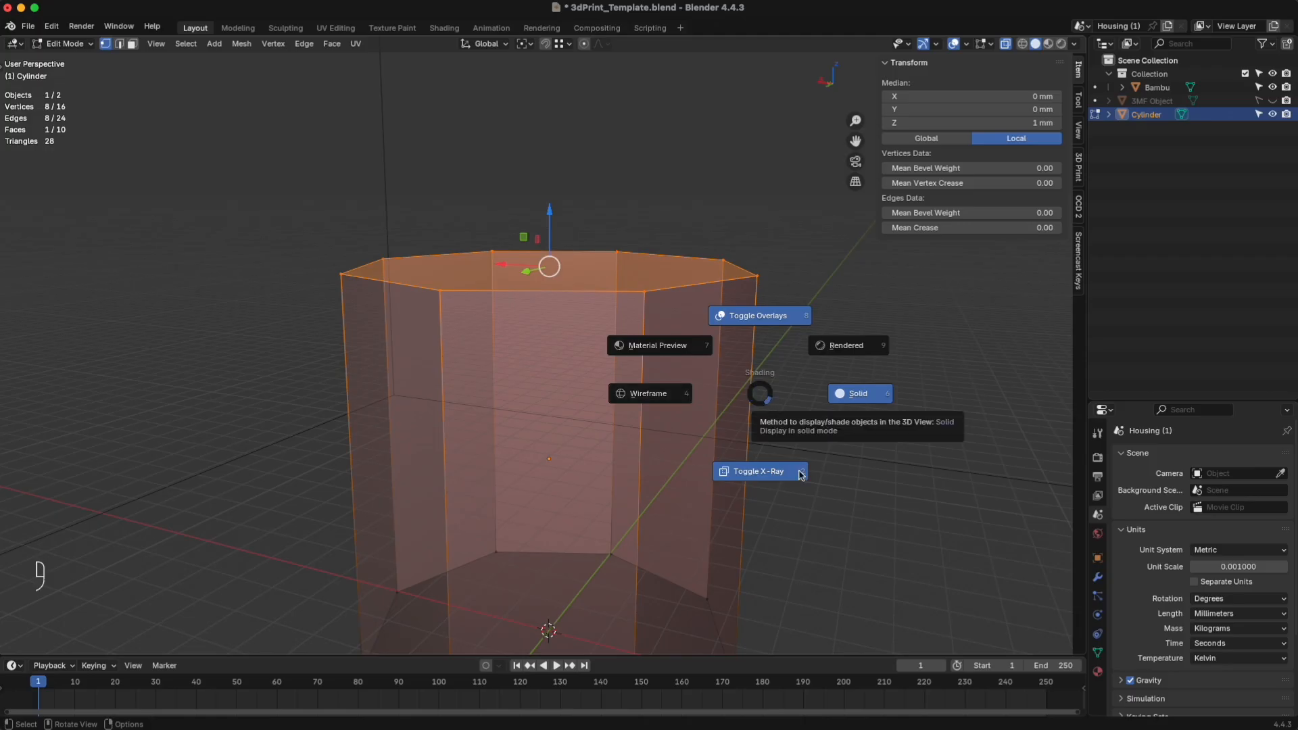
left_click(770, 401)
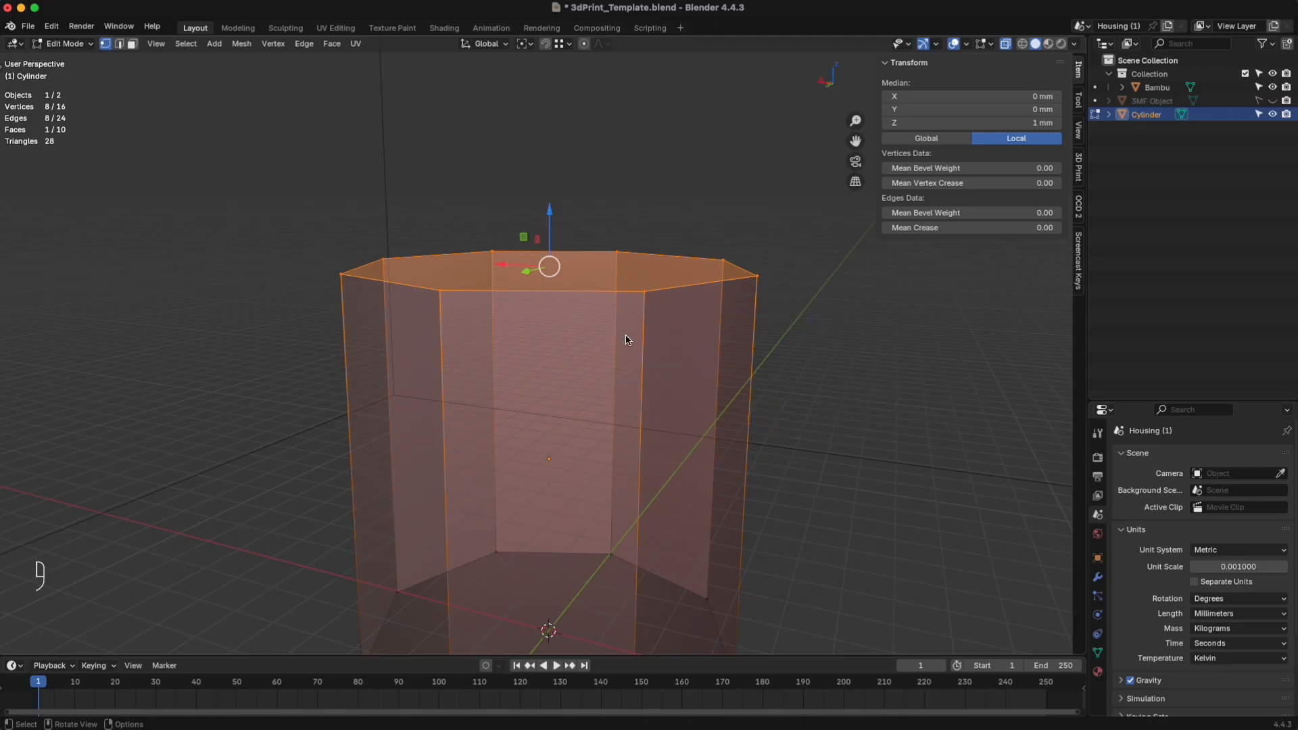
Step: Scale the selected top vertices inward to about 0.78 to taper the body, and return to Object Mode
key("s")
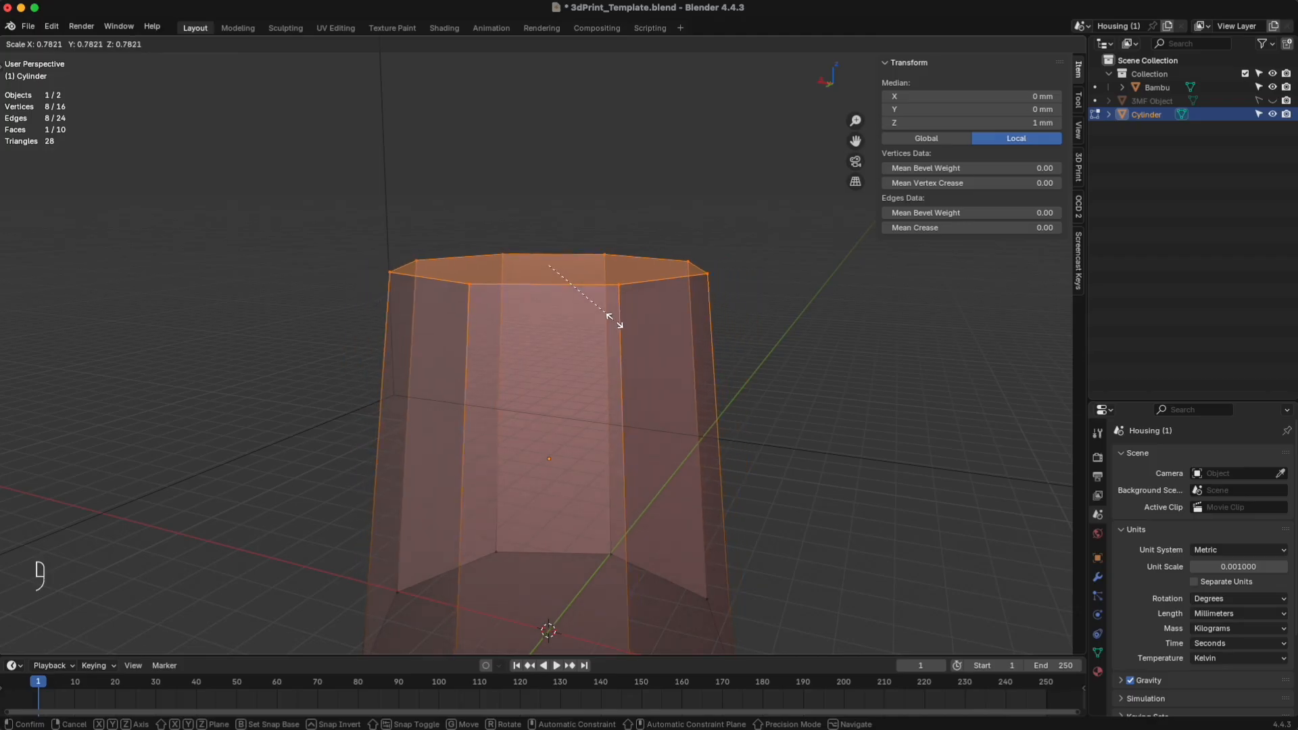
left_click(611, 322)
key("Tab")
mouse_move(672, 464)
middle_mouse_down()
mouse_move(690, 434)
mouse_move(732, 434)
middle_mouse_up()
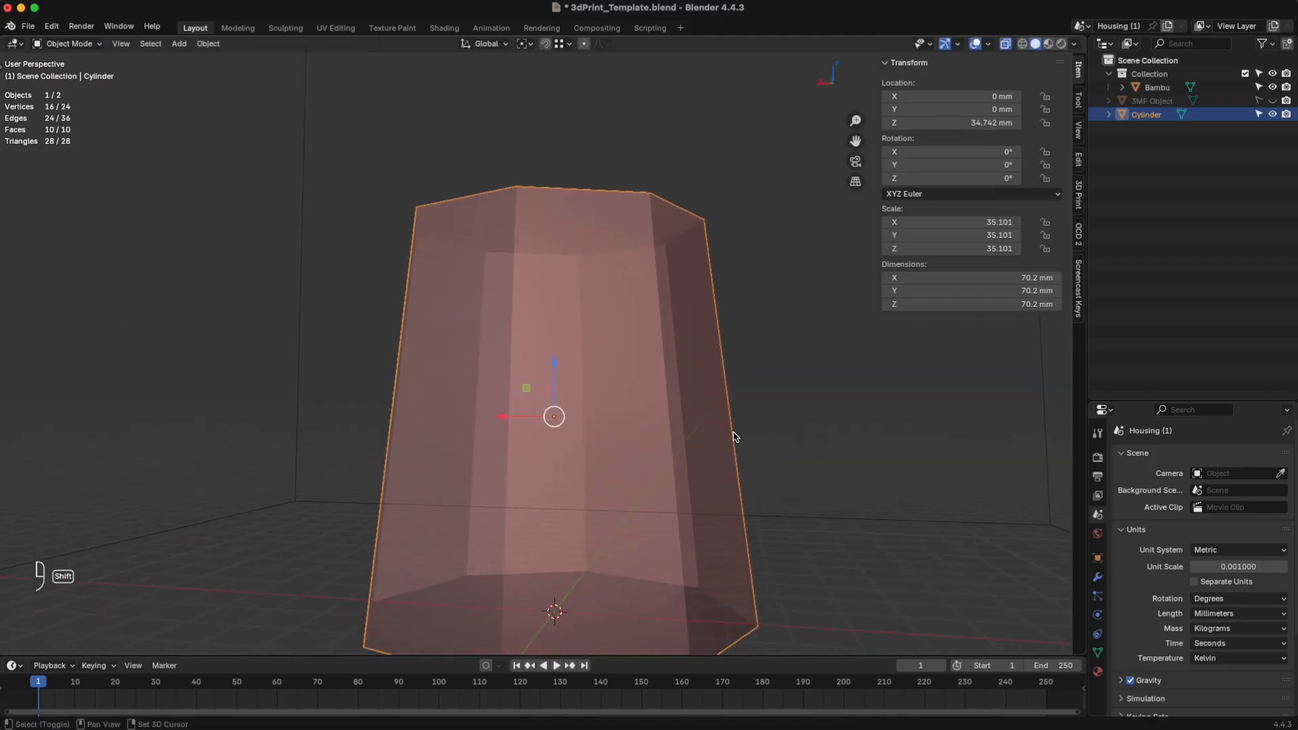
Step: Turn off X-Ray and inspect the tapered eight-sided body from several angles and distances
key("z")
left_click(826, 443)
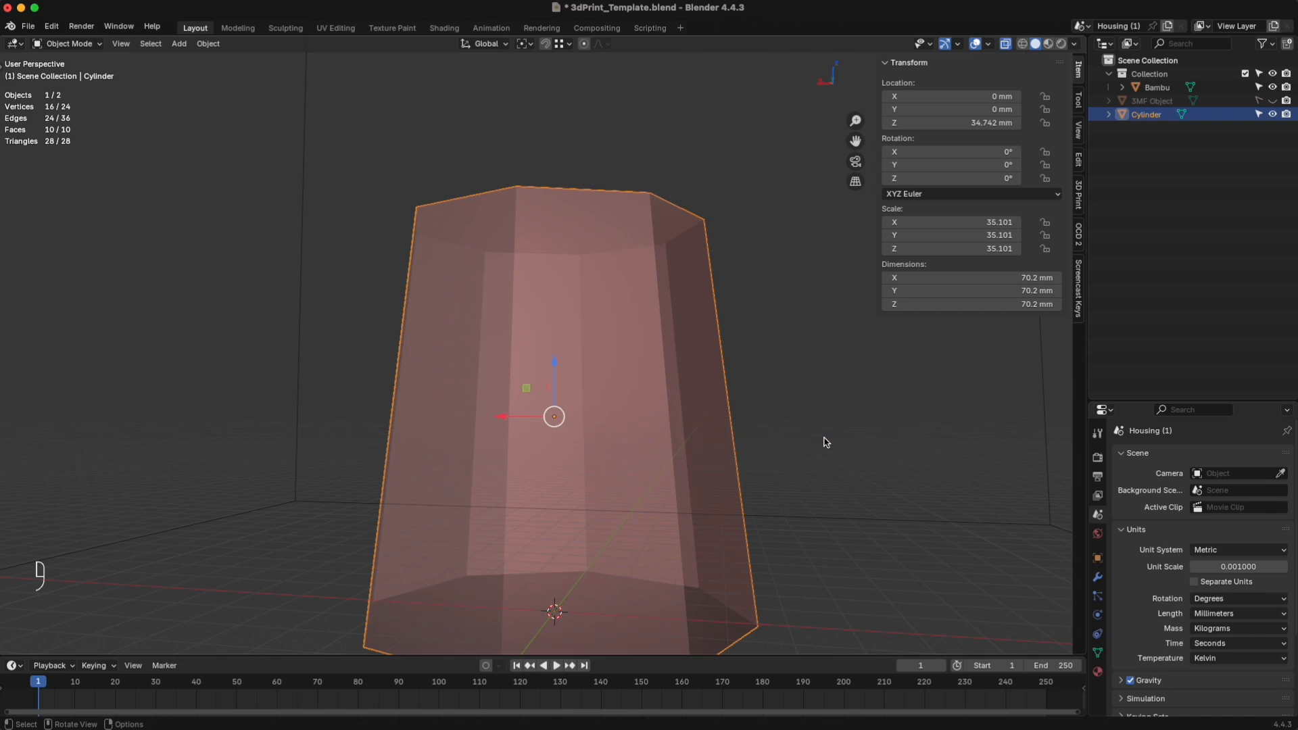
key("z")
left_click(786, 569)
mouse_move(787, 569)
middle_mouse_down()
mouse_move(778, 593)
mouse_move(810, 521)
mouse_move(780, 524)
mouse_move(843, 490)
mouse_move(839, 513)
middle_mouse_up()
scroll(783, 569, "up", 4)
scroll(783, 568, "down", 7)
scroll(788, 539, "up", 4)
middle_click_drag(841, 434, 880, 451)
scroll(765, 346, "down", 3)
scroll(766, 346, "up", 4)
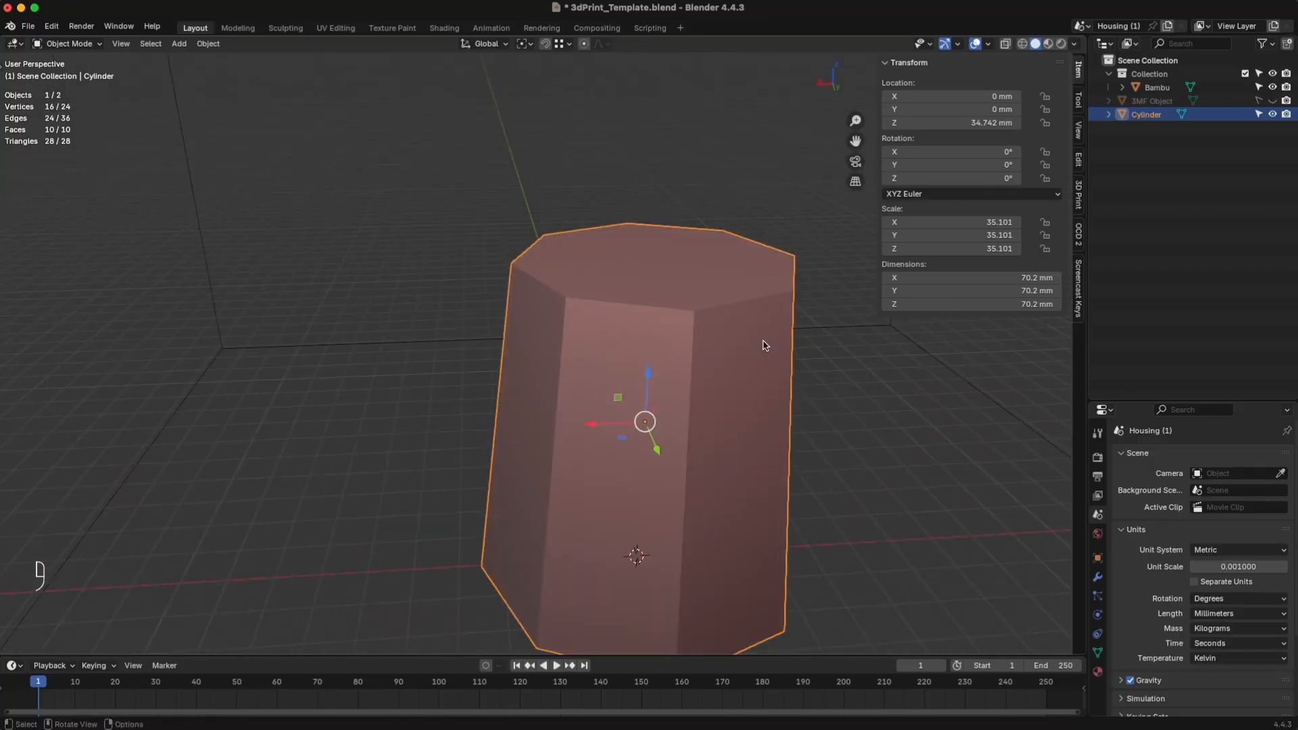
Step: Examine the tapered body's top edges and corners up close, and its overall silhouette from the side
scroll(766, 346, "up", 7)
scroll(478, 380, "down", 7)
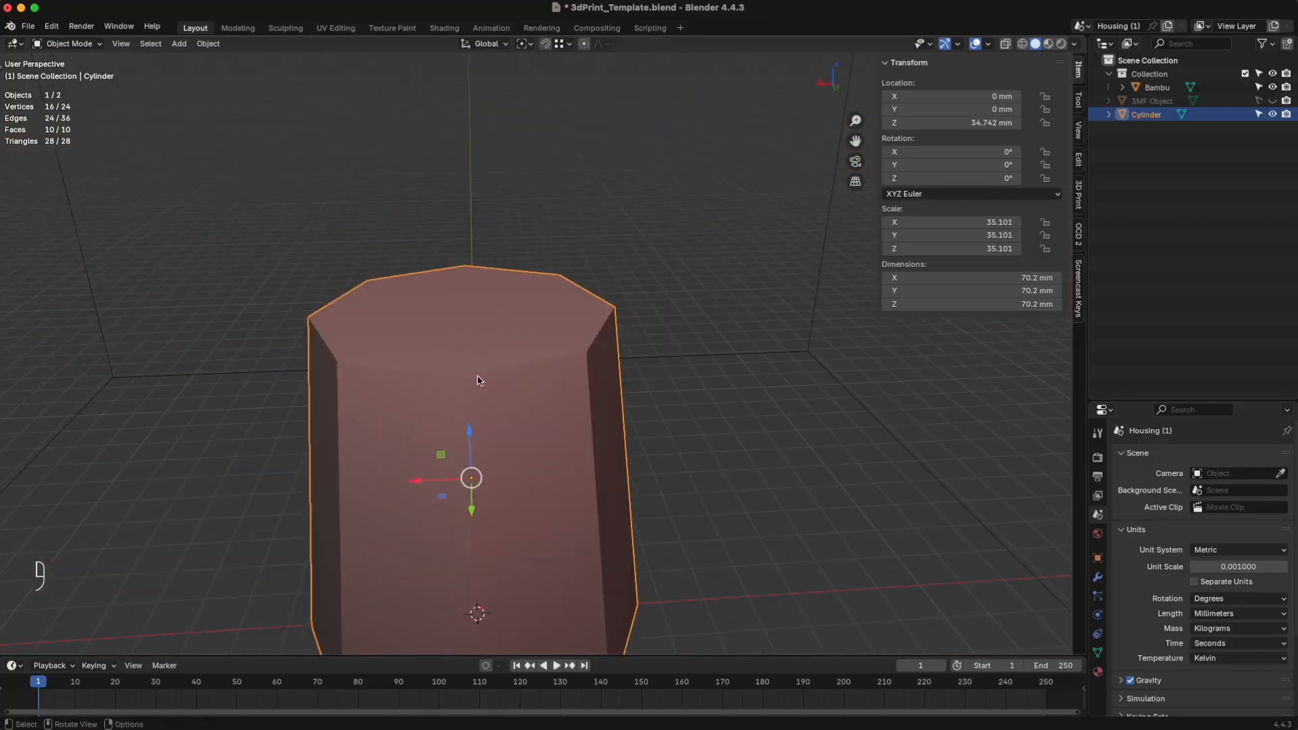
scroll(479, 380, "down", 2)
middle_click_drag(484, 390, 502, 370)
middle_click_drag(502, 370, 572, 400, "shift")
scroll(465, 375, "down", 1)
scroll(466, 375, "down", 2)
scroll(542, 382, "up", 6)
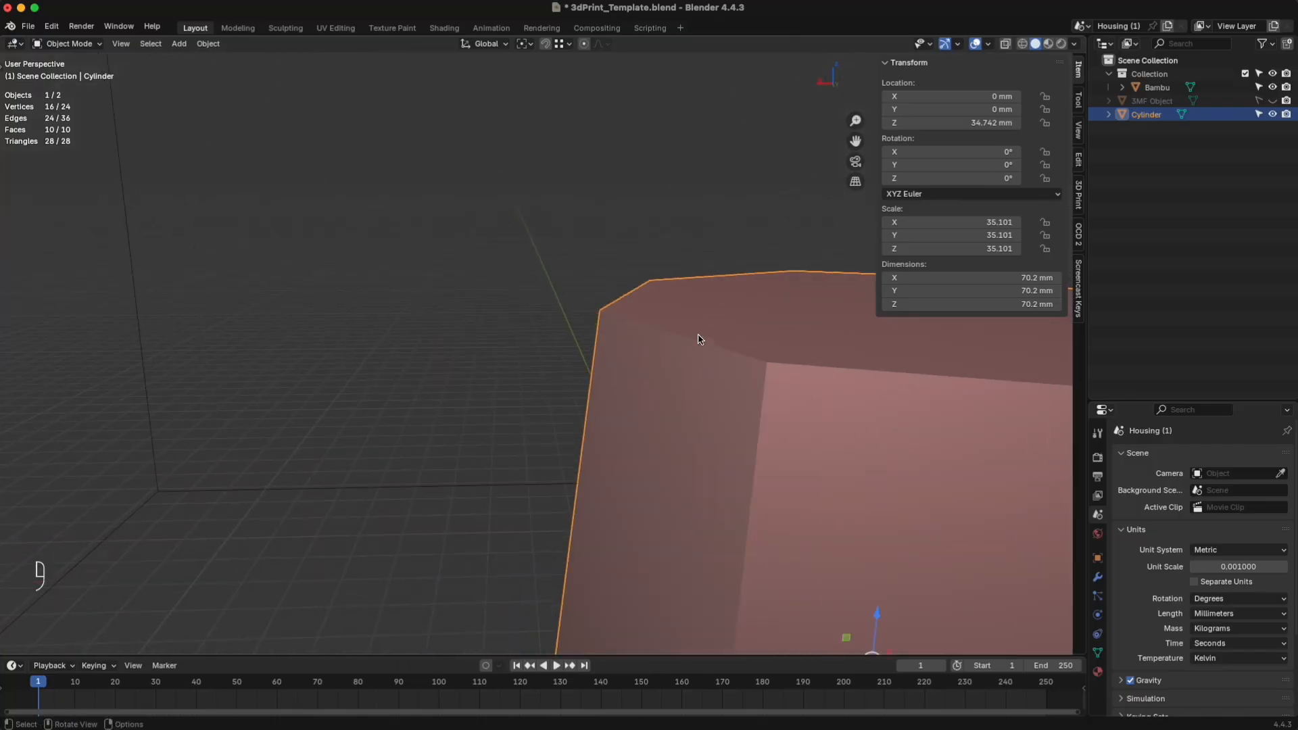
scroll(791, 368, "down", 2)
middle_click_drag(788, 368, 742, 399)
scroll(759, 432, "up", 2)
scroll(777, 443, "down", 3)
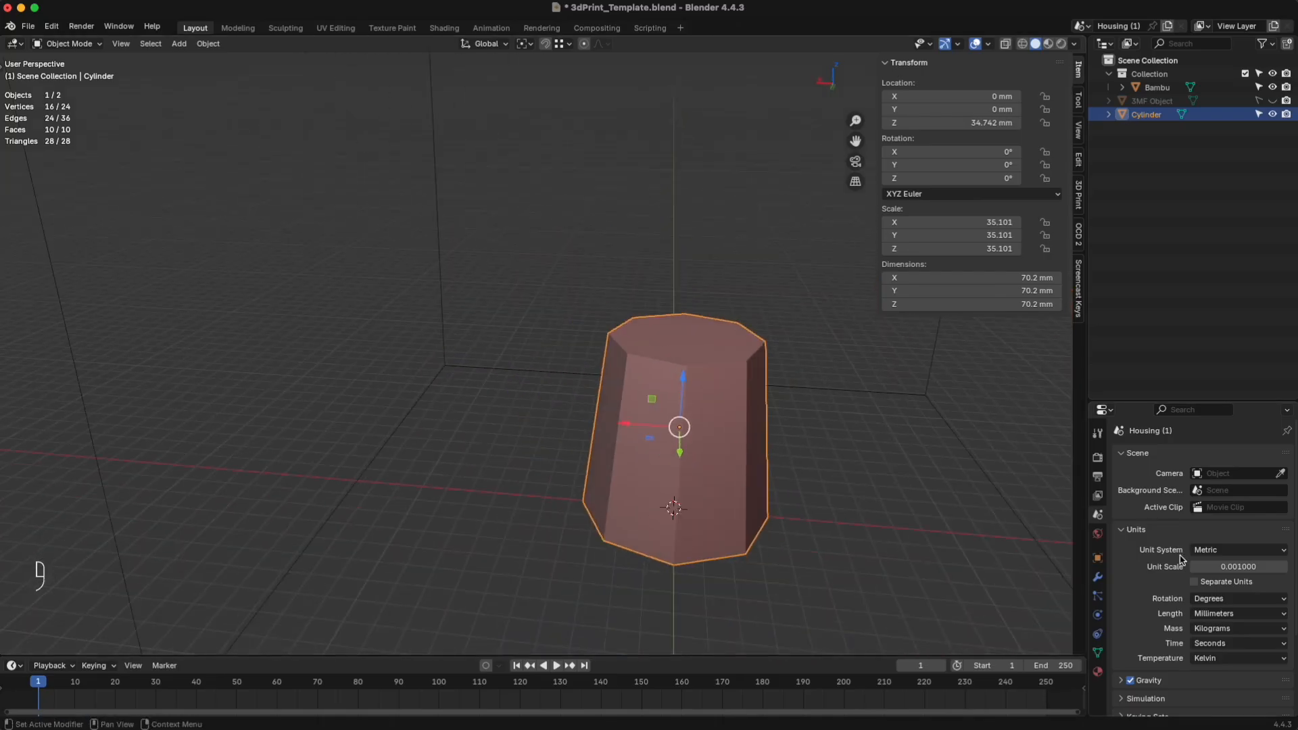
middle_click_drag(991, 521, 804, 426, "shift")
scroll(805, 426, "down", 3)
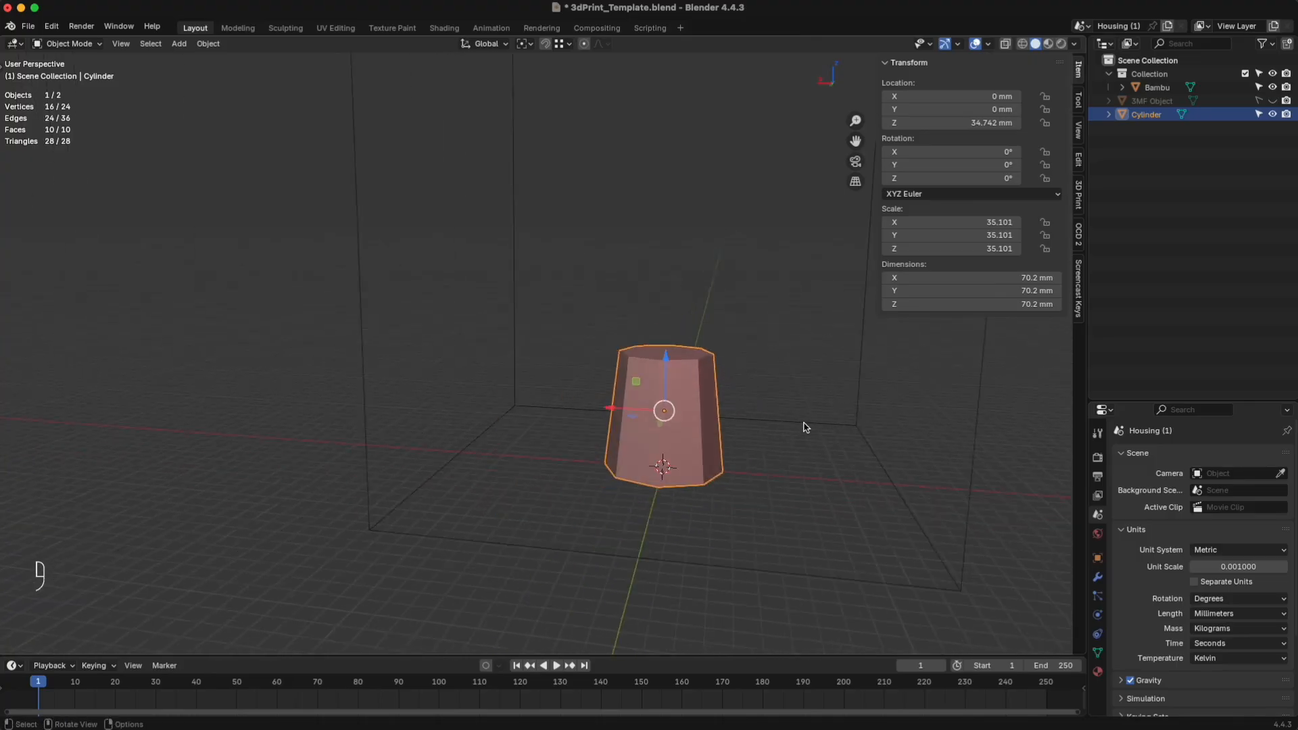
scroll(804, 426, "up", 4)
middle_click_drag(730, 448, 798, 460)
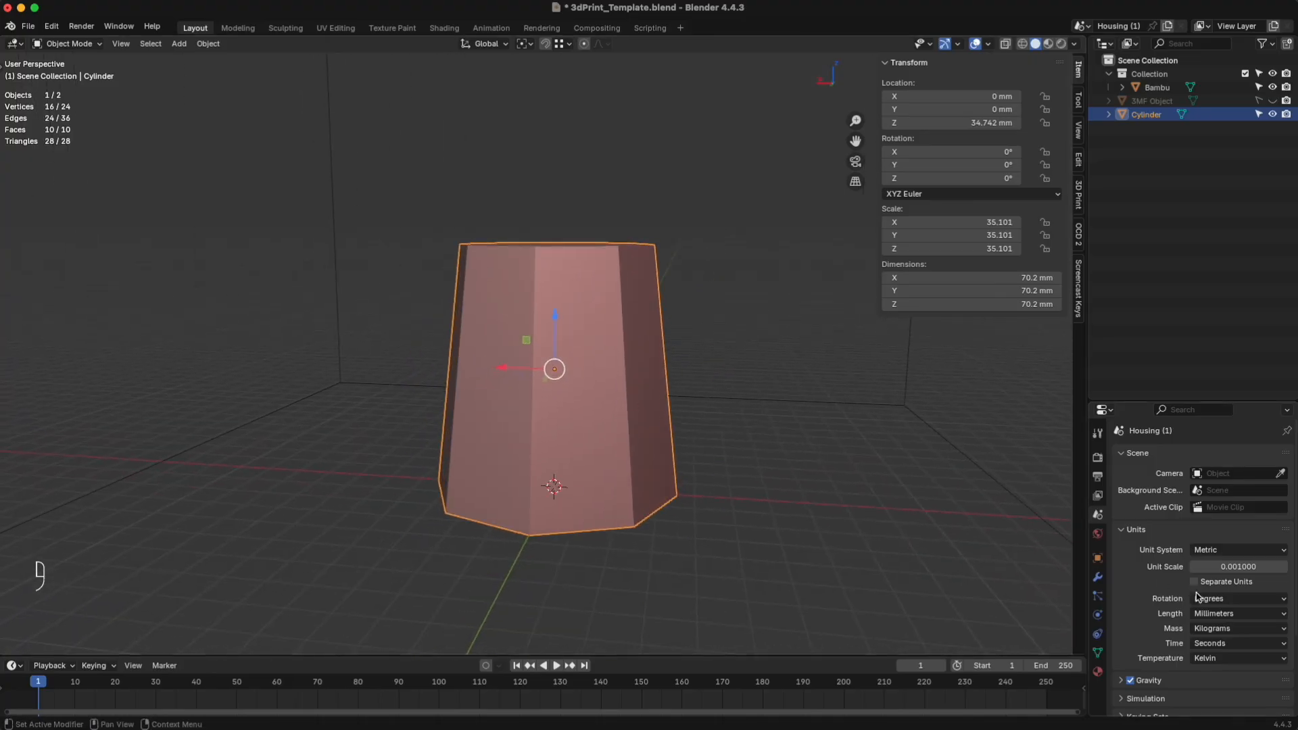
Step: Add a Subdivision Surface modifier to the body and raise its viewport levels to 4
left_click(1097, 576)
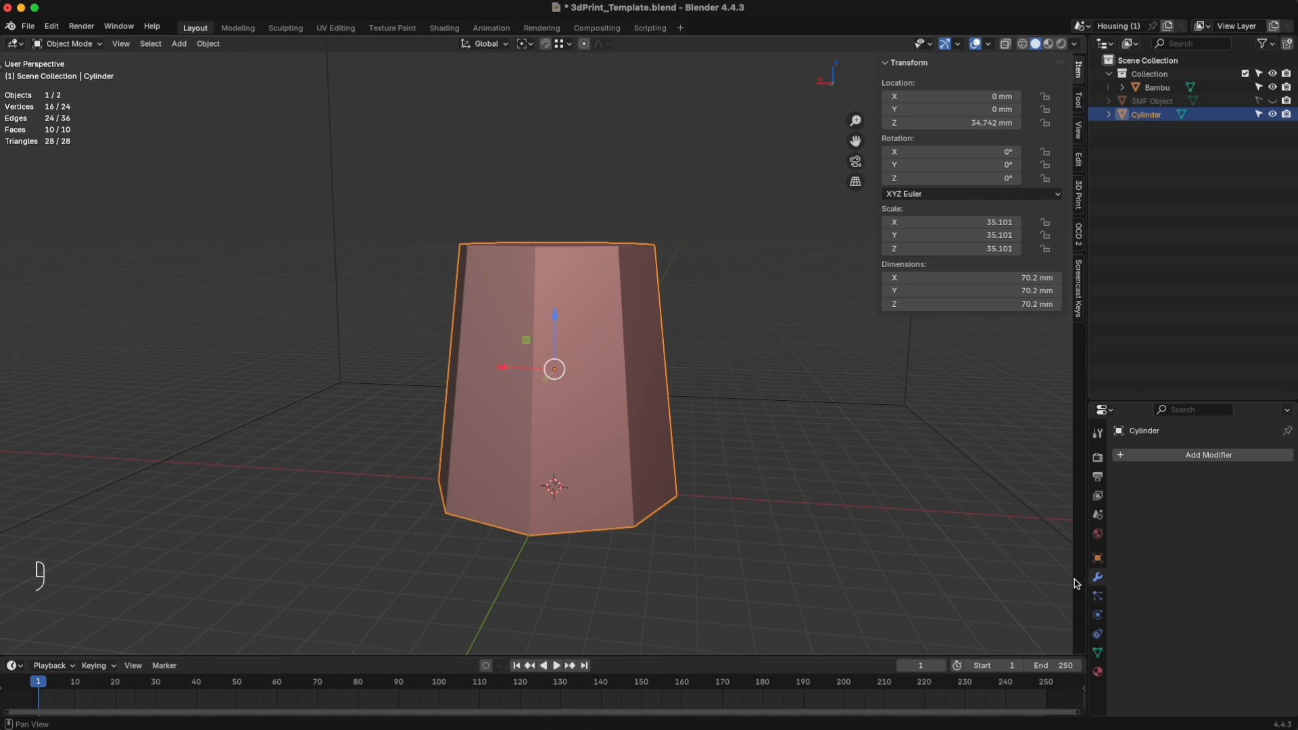
left_click(1151, 456)
mouse_move(1151, 459)
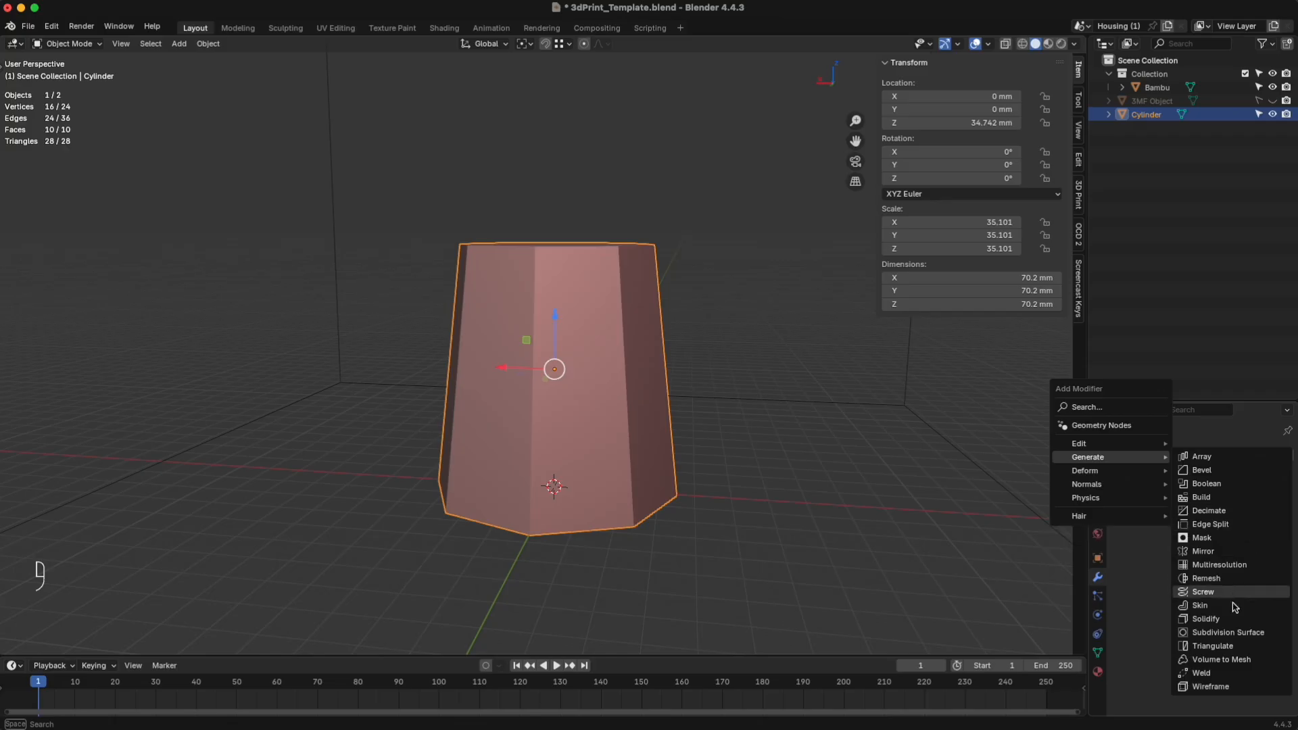
left_click(1246, 635)
left_click(1274, 517)
left_click(1274, 517)
left_click(1275, 517)
middle_click_drag(678, 450, 669, 484)
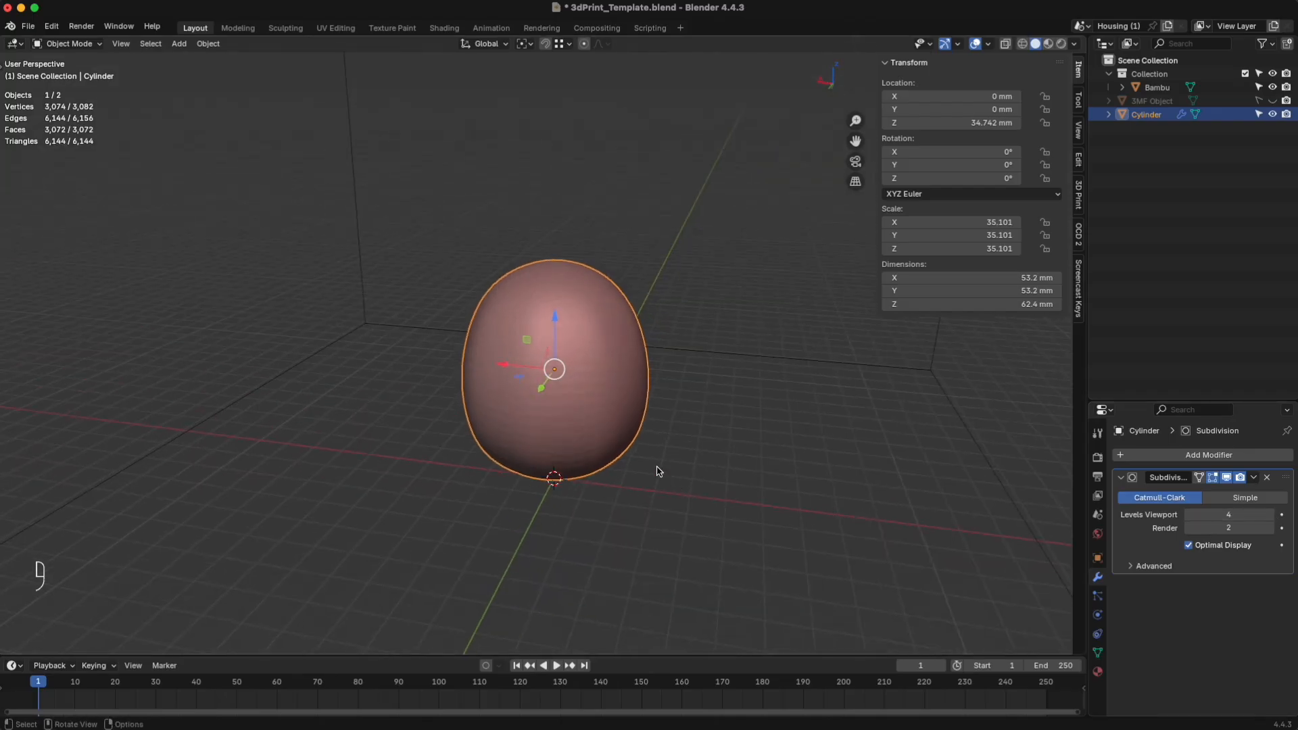
scroll(614, 365, "up", 4)
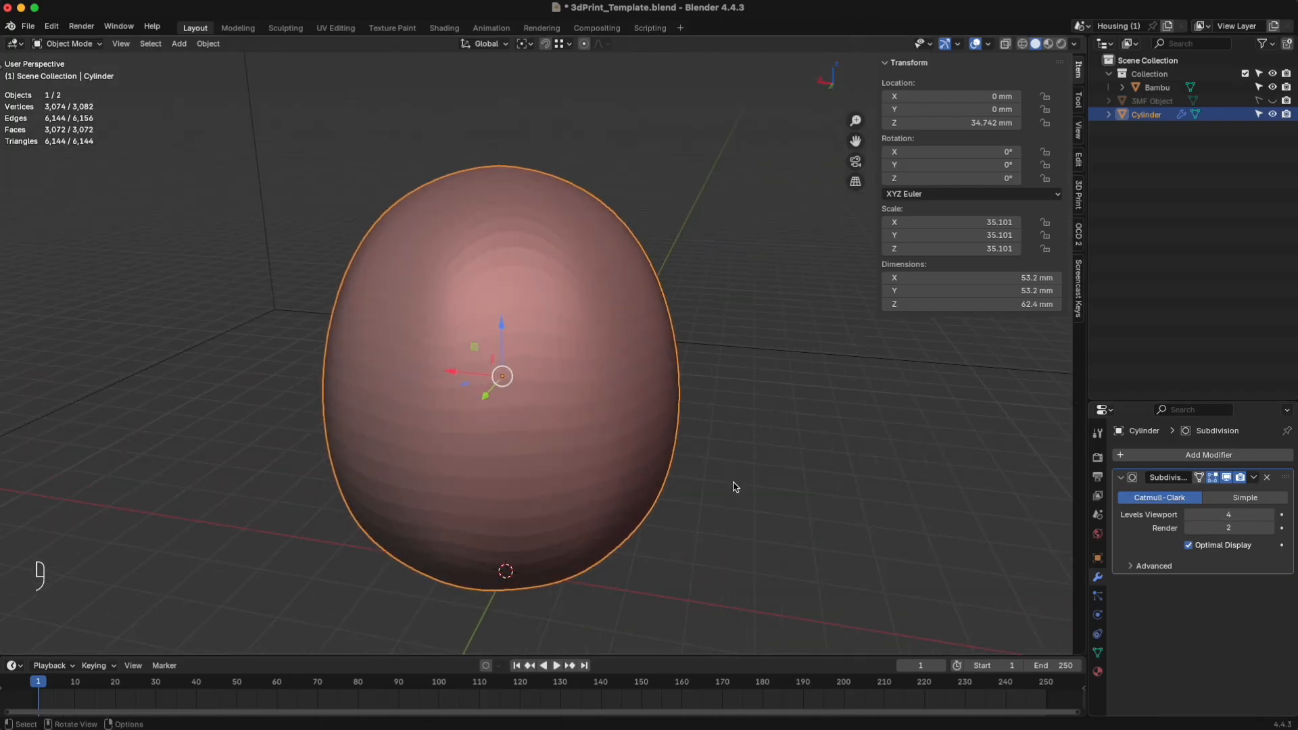
Step: In Edit Mode, select all the body's edges and bevel them with an offset of about 0.018 mm
key("Tab")
middle_click_drag(735, 488, 762, 501)
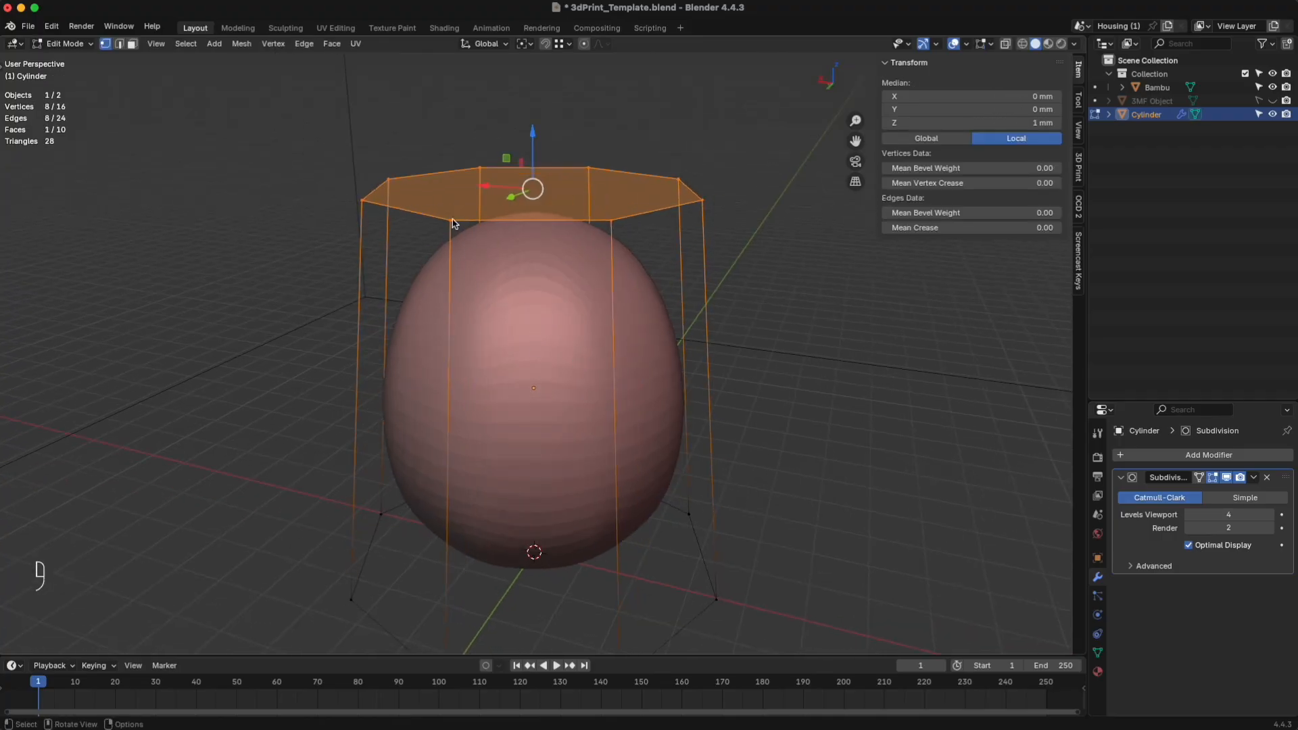
left_click(750, 302)
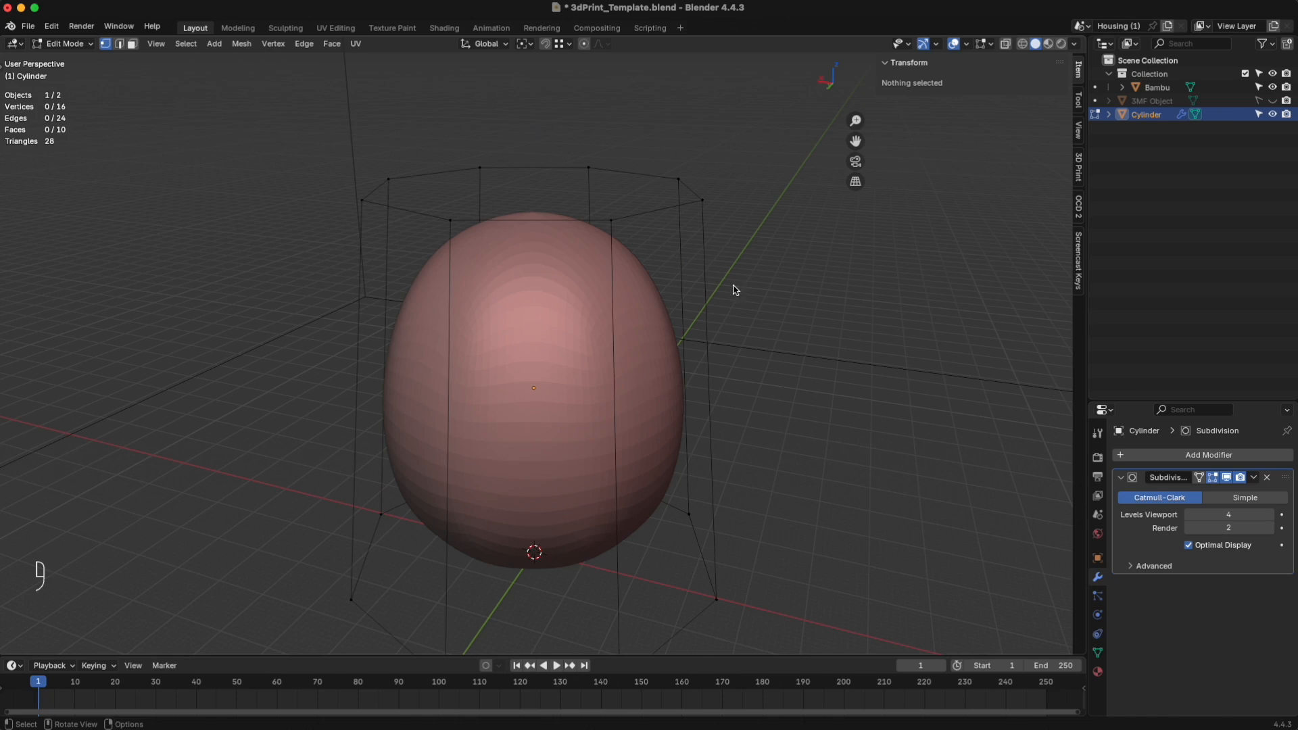
middle_click_drag(733, 286, 645, 257)
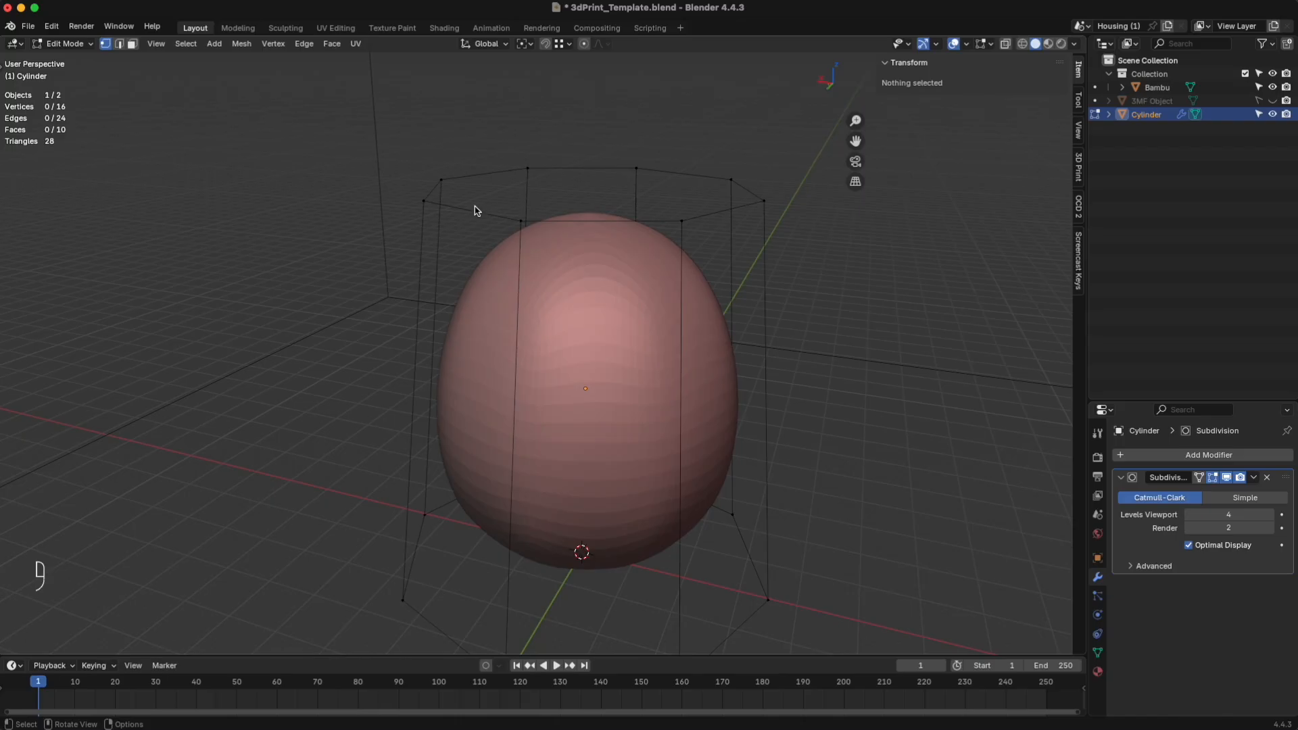
key("2")
key("a")
middle_click_drag(351, 370, 350, 380)
key("ctrl")
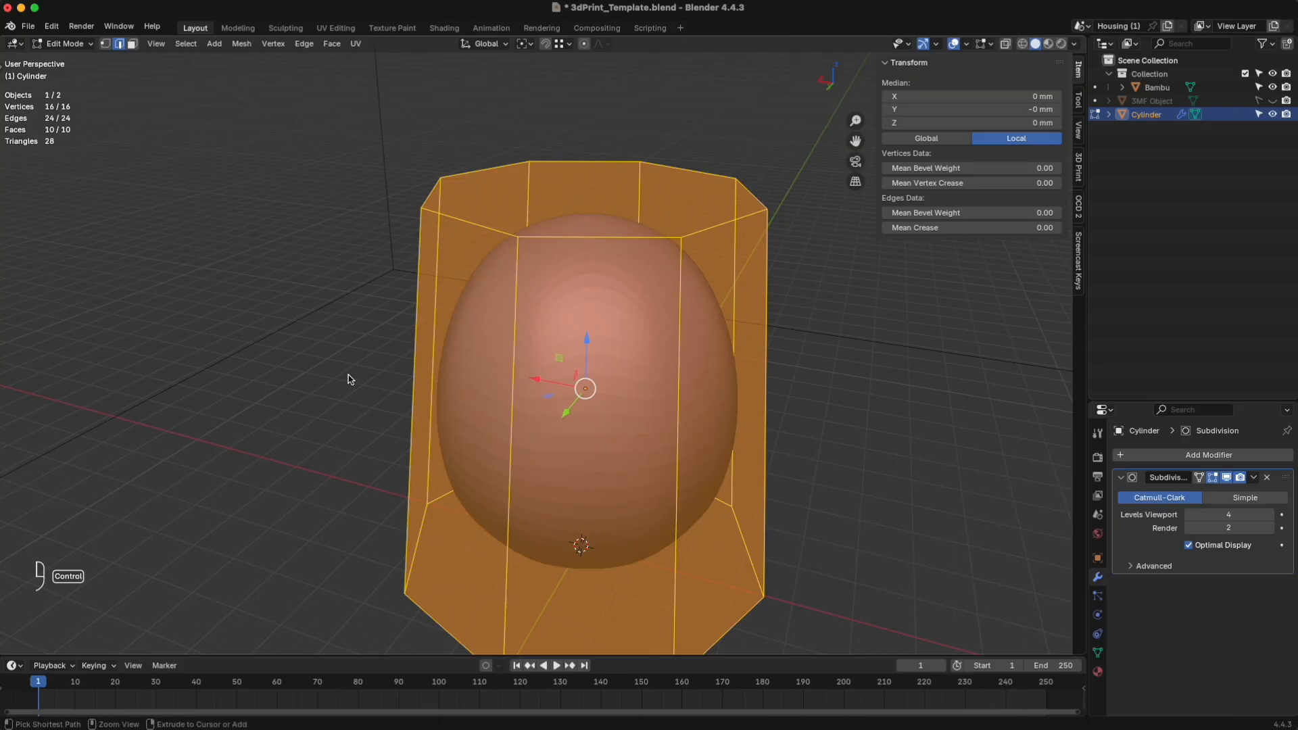
key("ctrl+b")
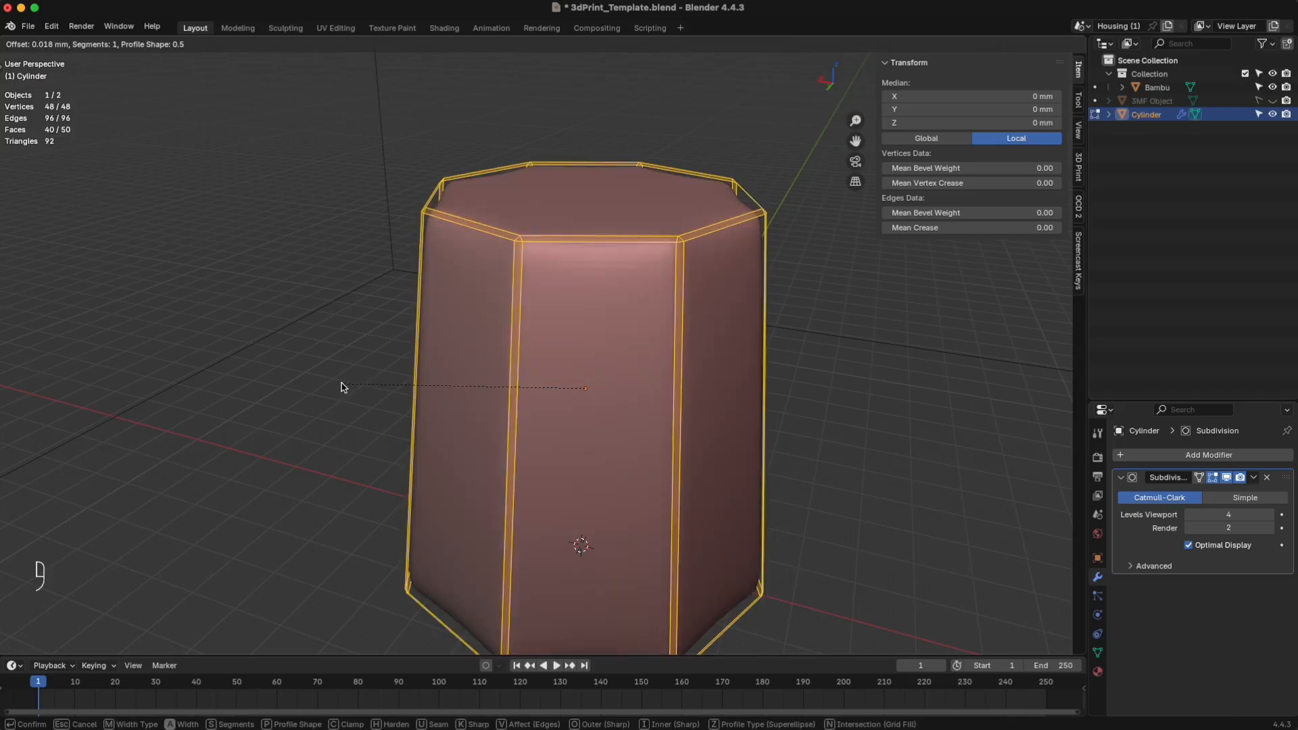
left_click(242, 483)
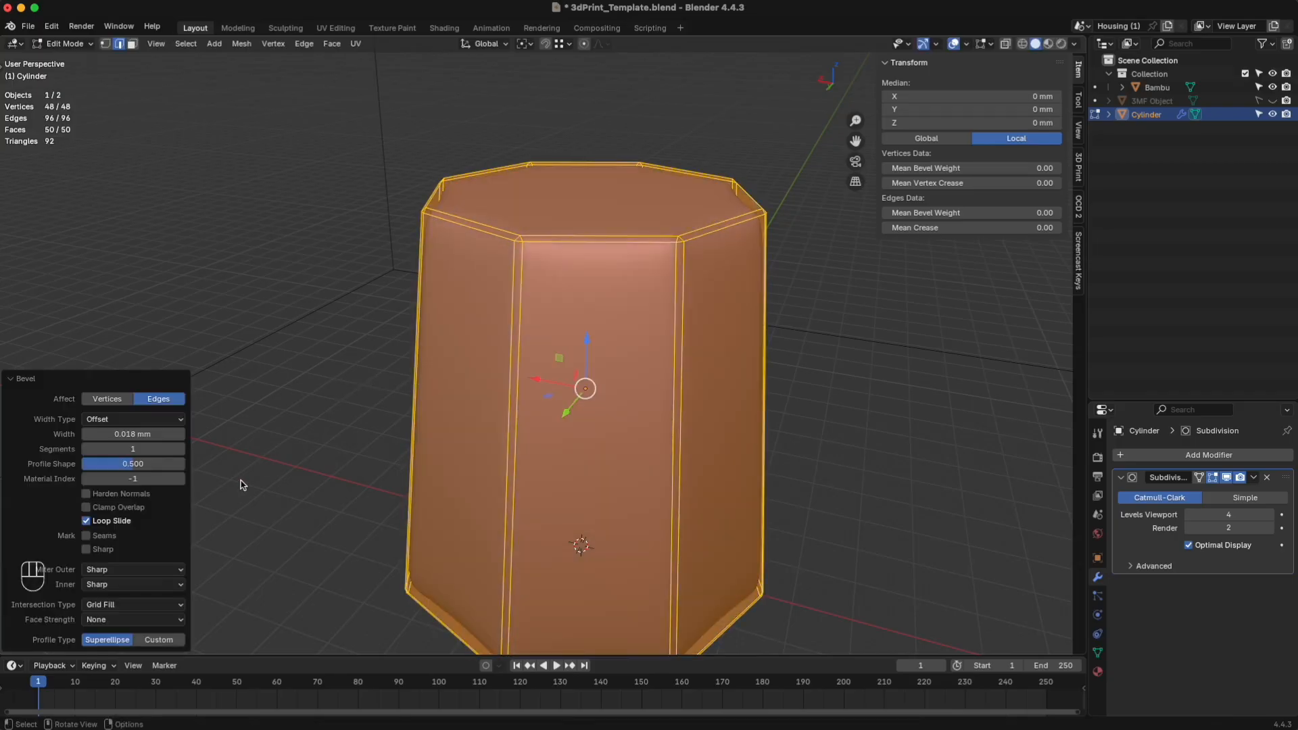
Step: Set the edge bevel to 2 segments, clear the selection and return to Object Mode
left_click(180, 449)
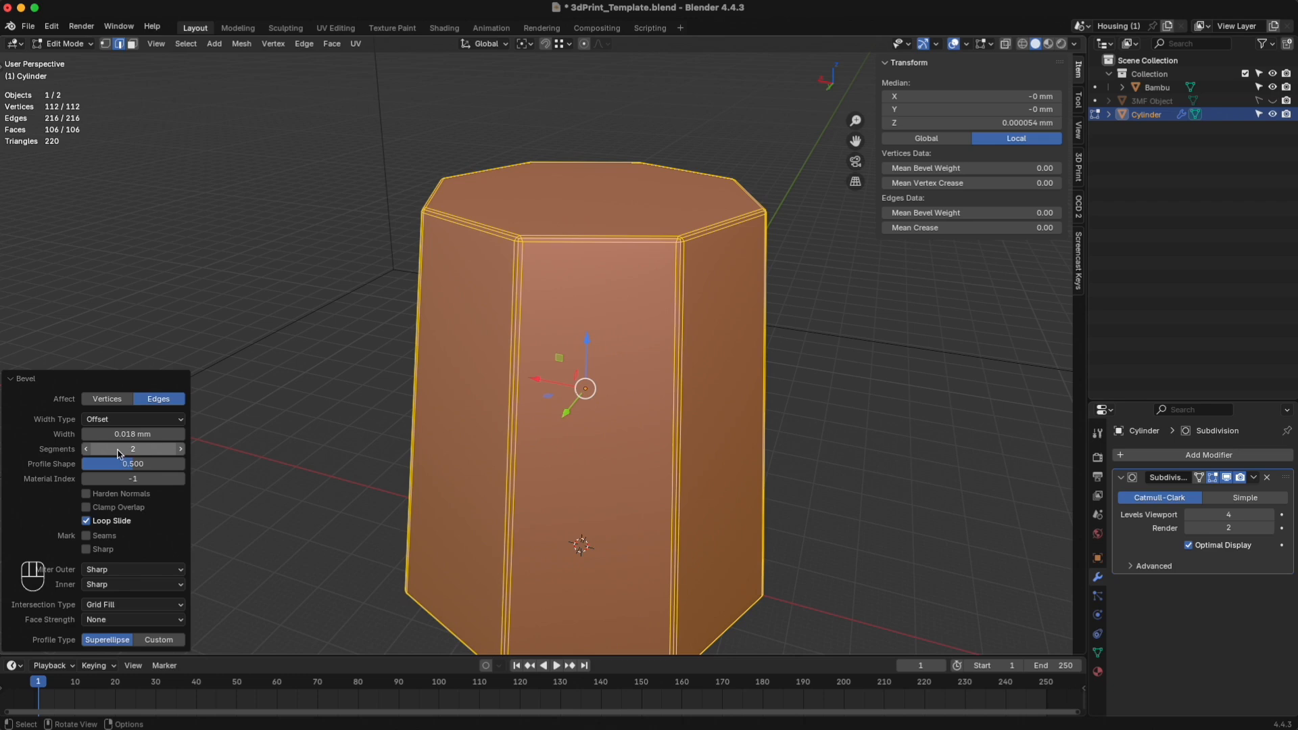
left_click(977, 336)
key("Tab")
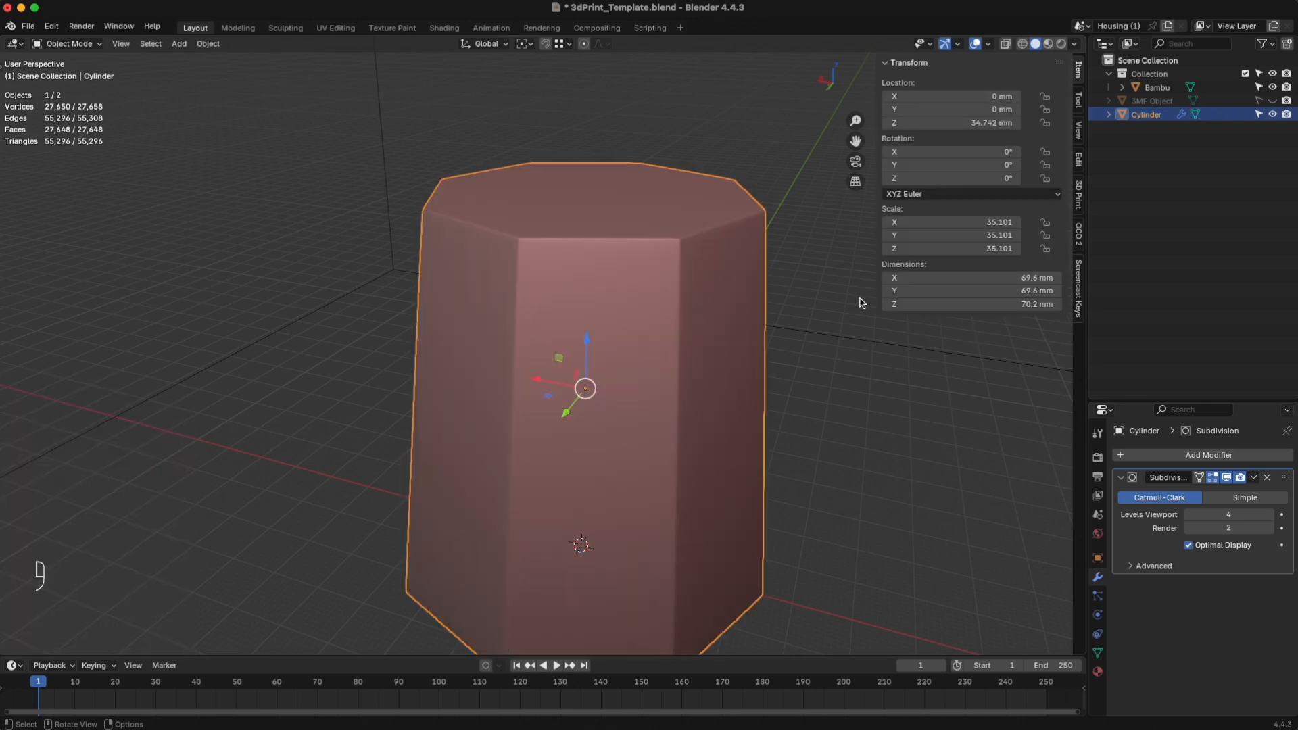
Step: Inspect the beveled edges up close and from a distance, toggling the Subdivision modifier's viewport display to compare the shading
scroll(805, 216, "up", 6)
scroll(675, 248, "down", 7)
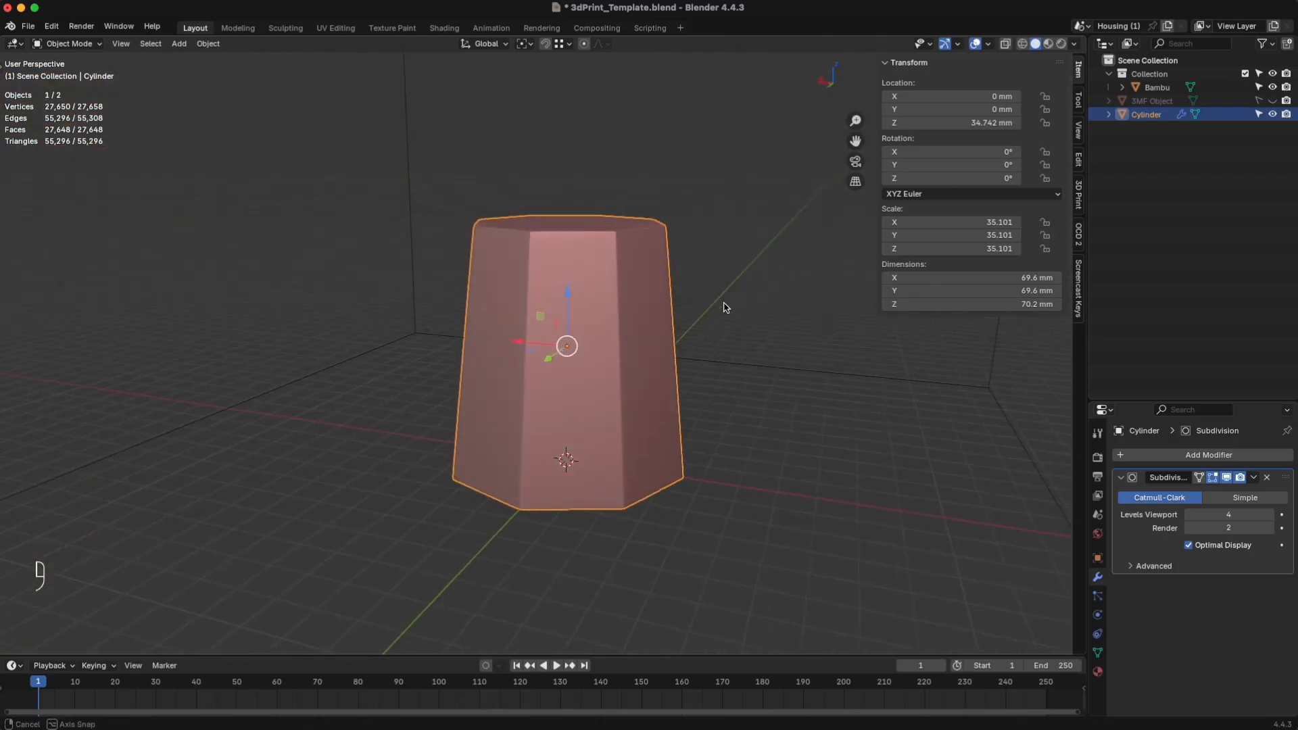
middle_click_drag(724, 317, 735, 332, "shift")
scroll(693, 302, "up", 6)
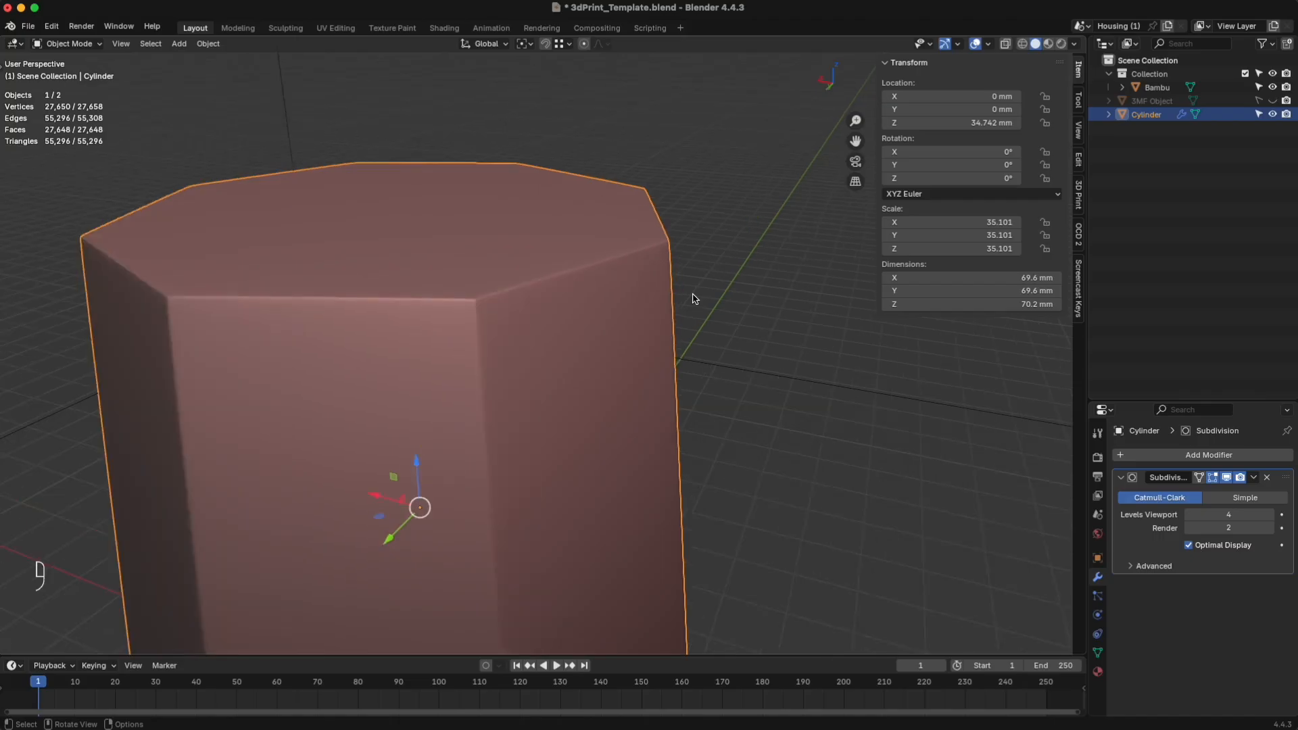
left_click(1225, 476)
left_click(1225, 477)
left_click(1227, 477)
left_click(1226, 476)
left_click(1225, 476)
left_click(1226, 476)
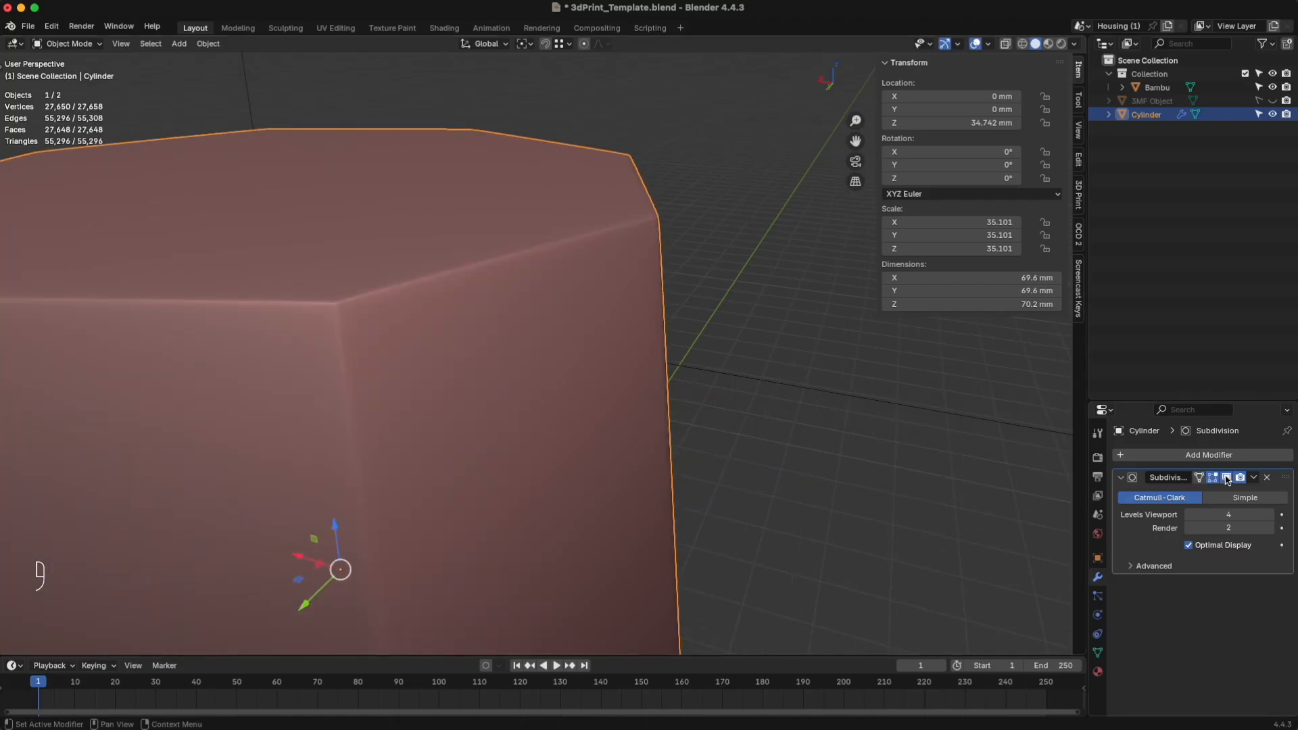
scroll(643, 411, "up", 2)
scroll(643, 411, "down", 5)
scroll(649, 419, "down", 4)
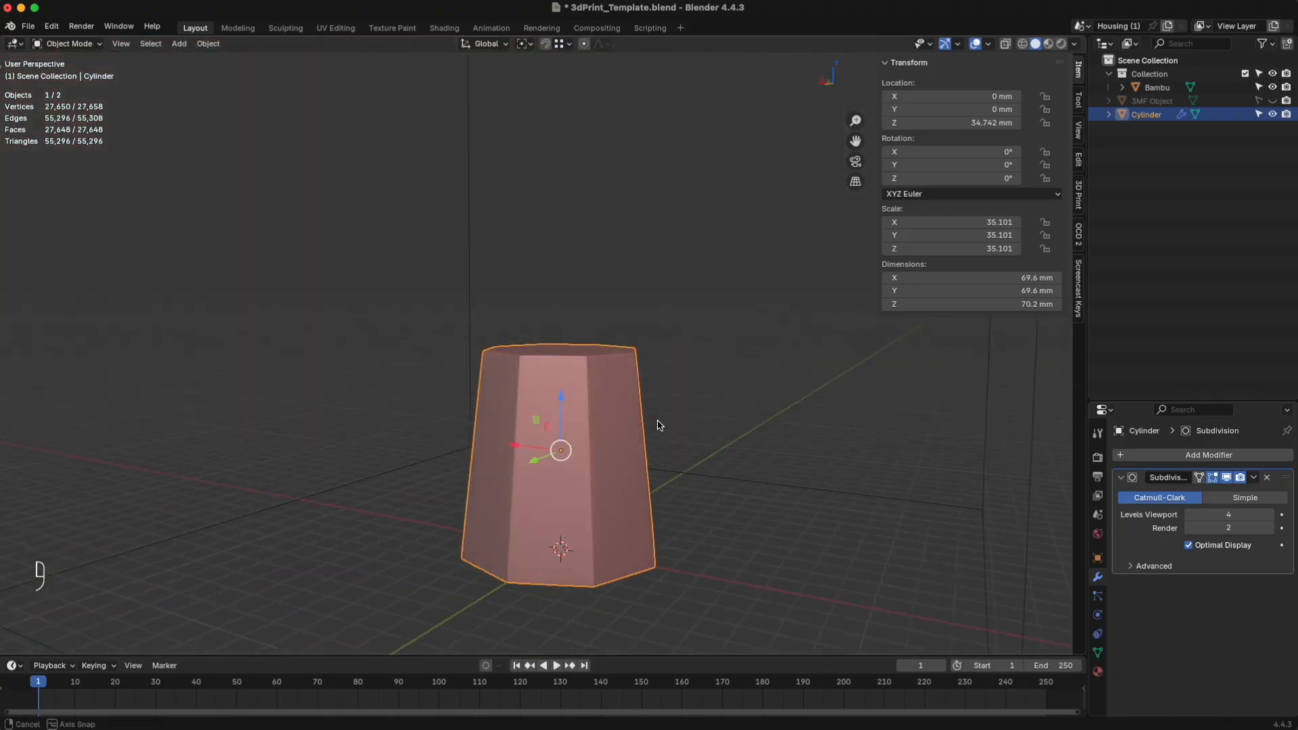
scroll(686, 426, "up", 6)
scroll(693, 436, "down", 3)
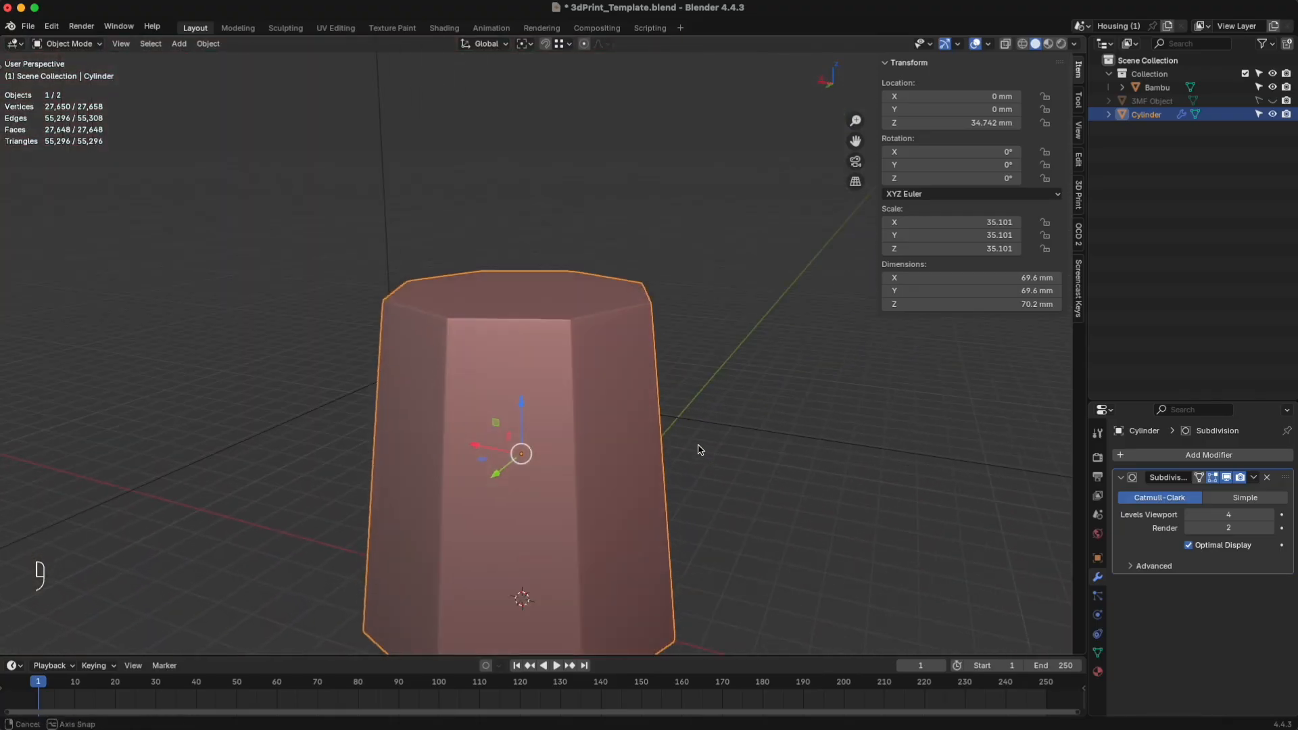
scroll(744, 454, "up", 5)
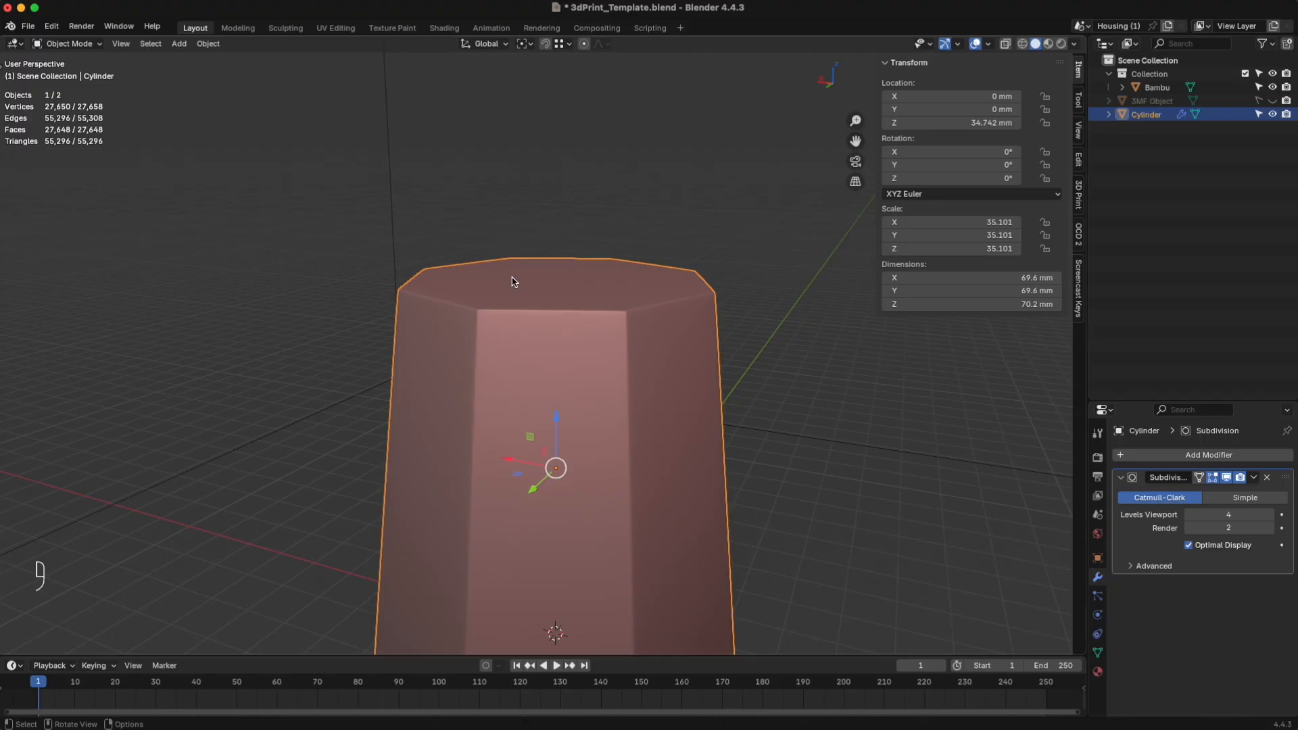
Step: Enter Edit Mode and select the body's top face in face selection mode
key("Tab")
middle_click_drag(531, 281, 536, 322)
left_click(547, 300)
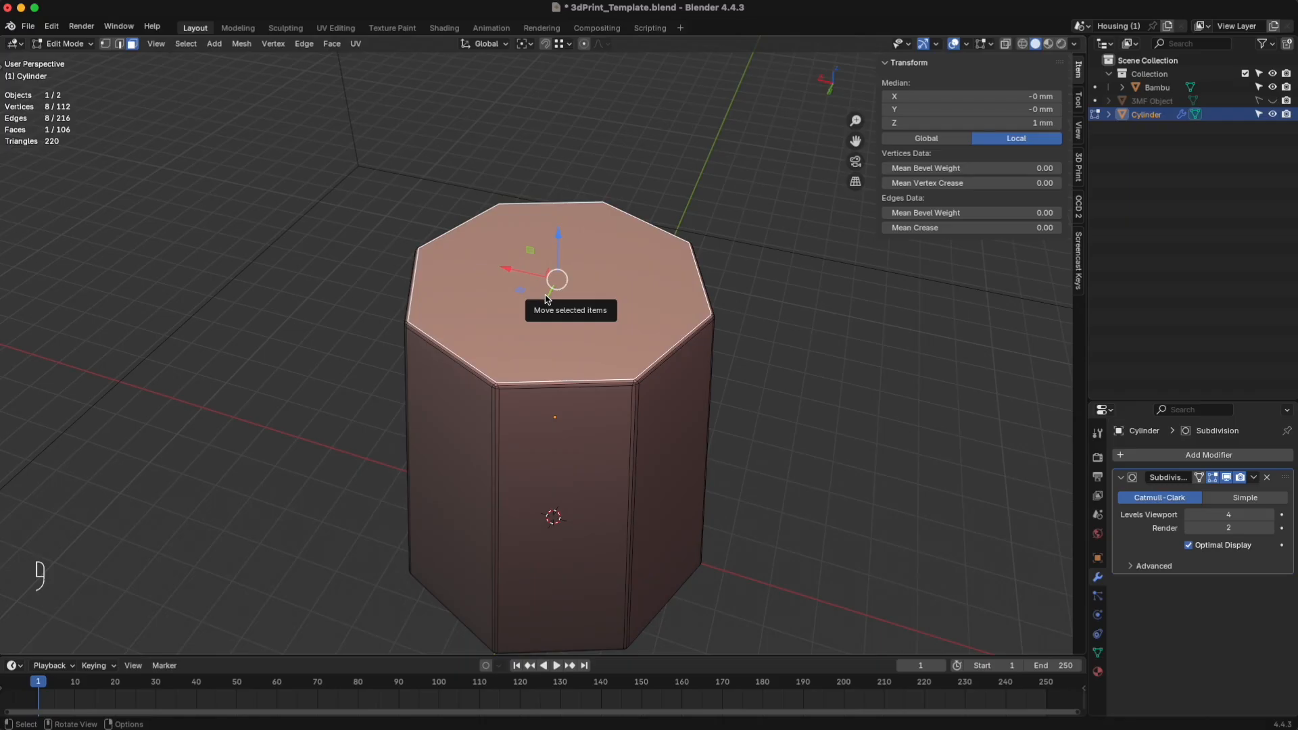
Step: Try to extrude the top face upward, cancel it and undo the leftover extrusion
key("e")
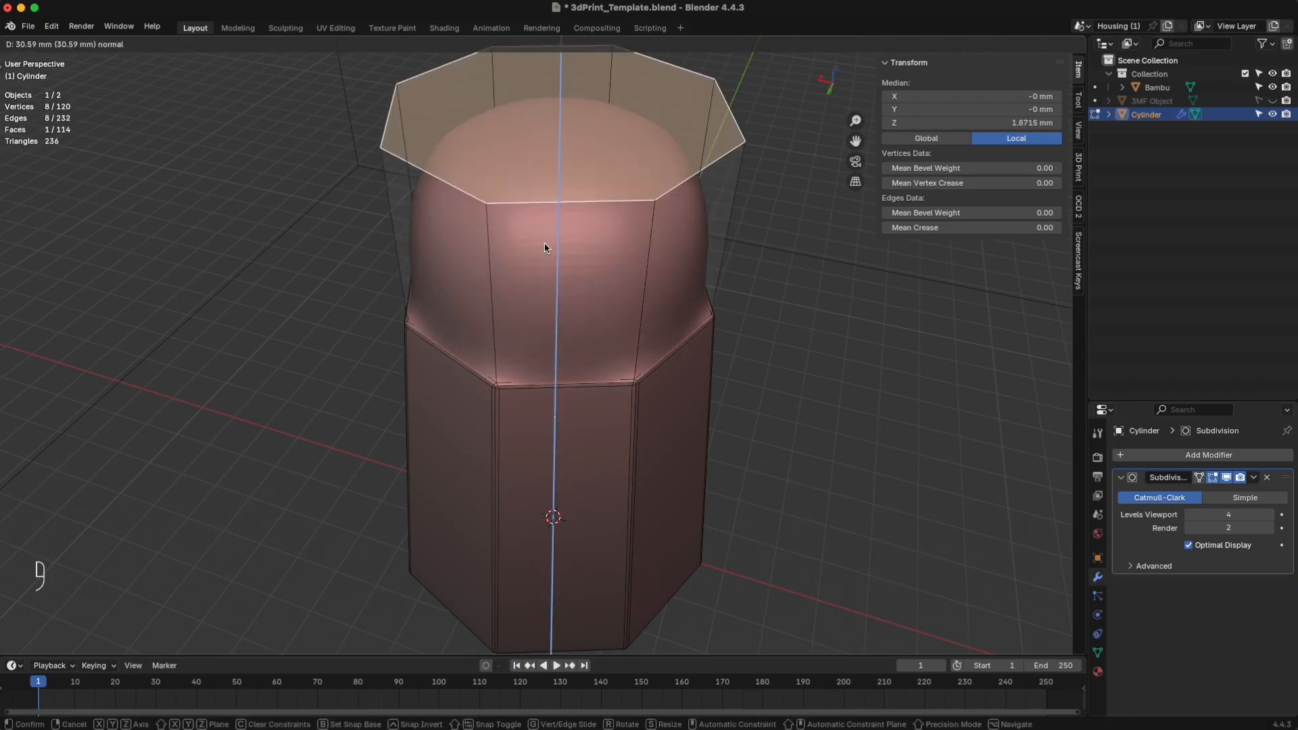
key("Escape")
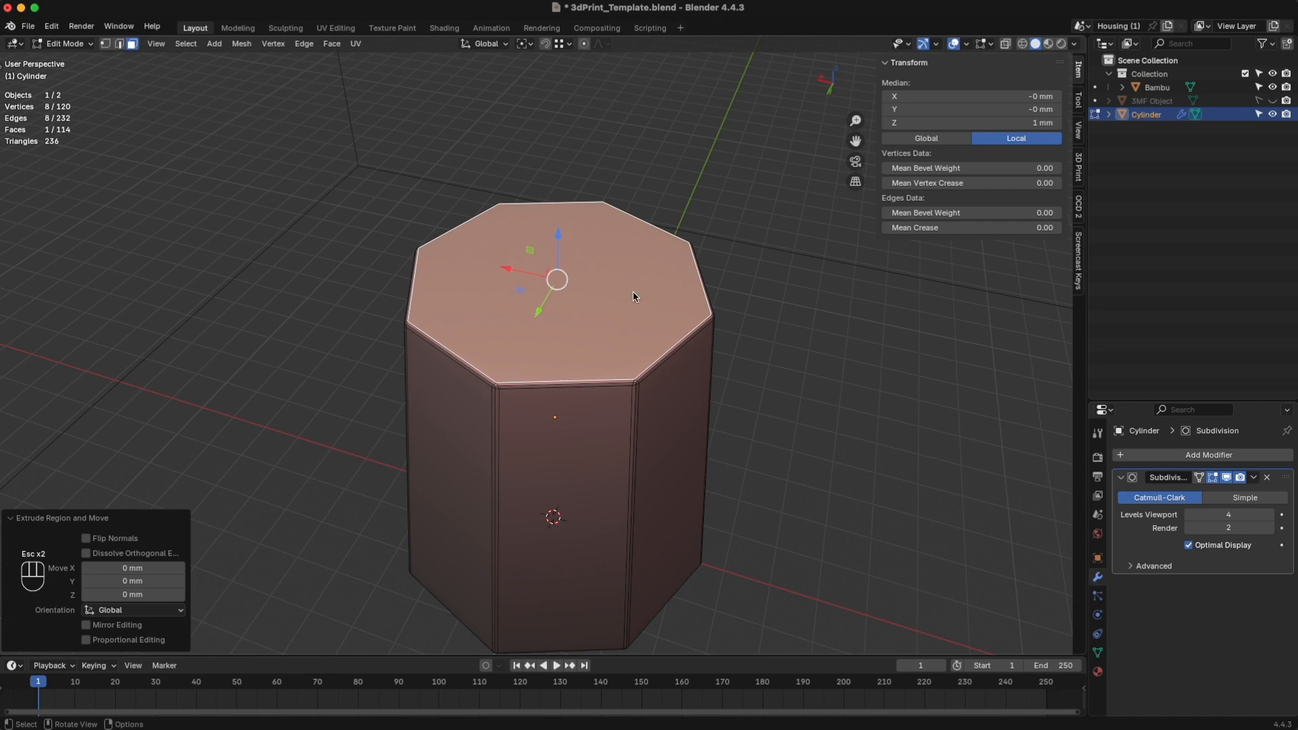
left_click_drag(509, 274, 701, 213)
key("super+z")
key("super+z")
middle_click_drag(761, 435, 750, 359)
middle_click_drag(750, 360, 759, 371, "shift")
key("super+z")
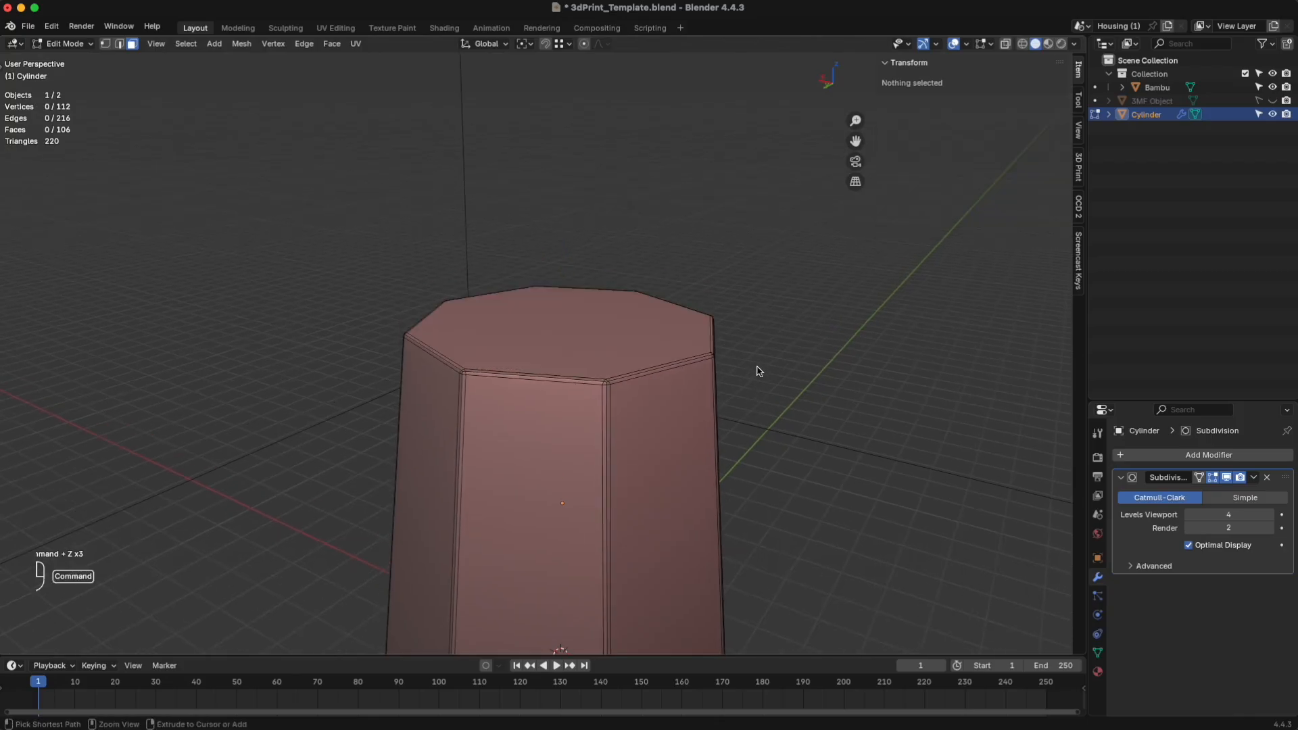
Step: Select the top face, extrude it in place and scale the new face inward to about 0.723
left_click(564, 336)
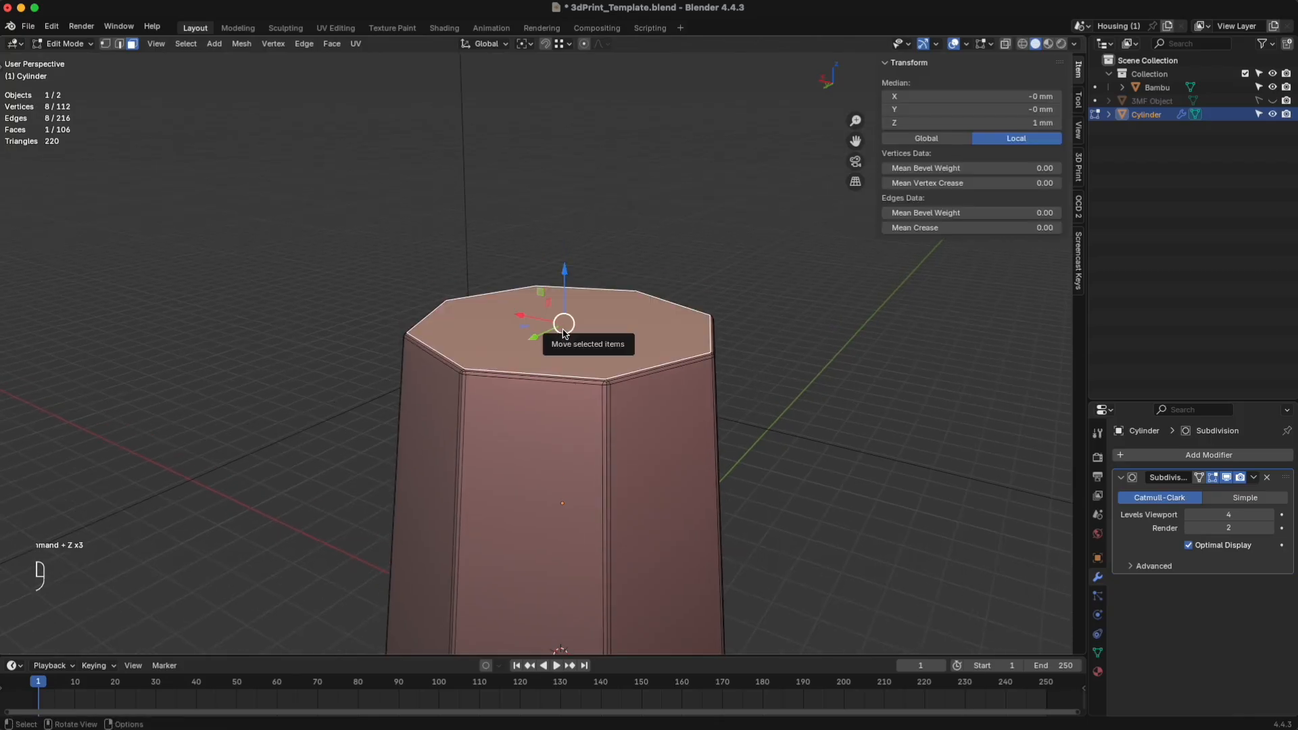
key("e")
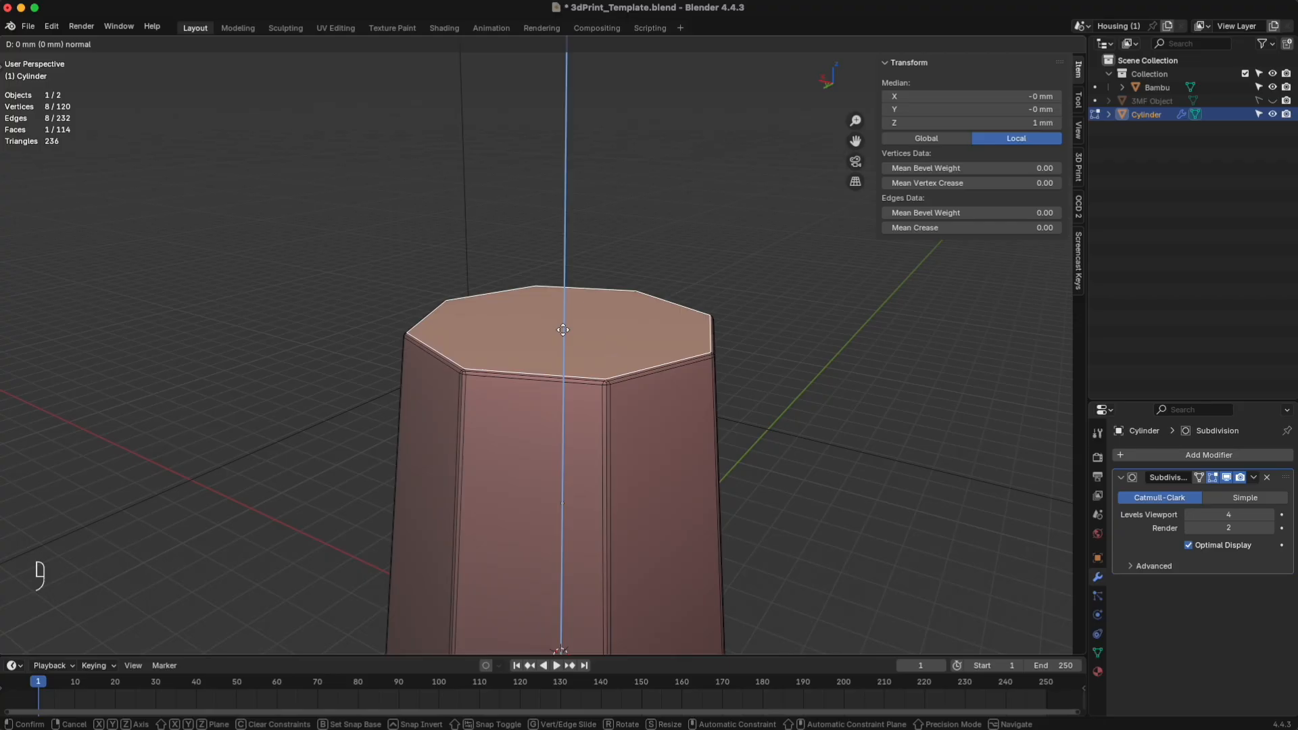
right_click(563, 329)
key("s")
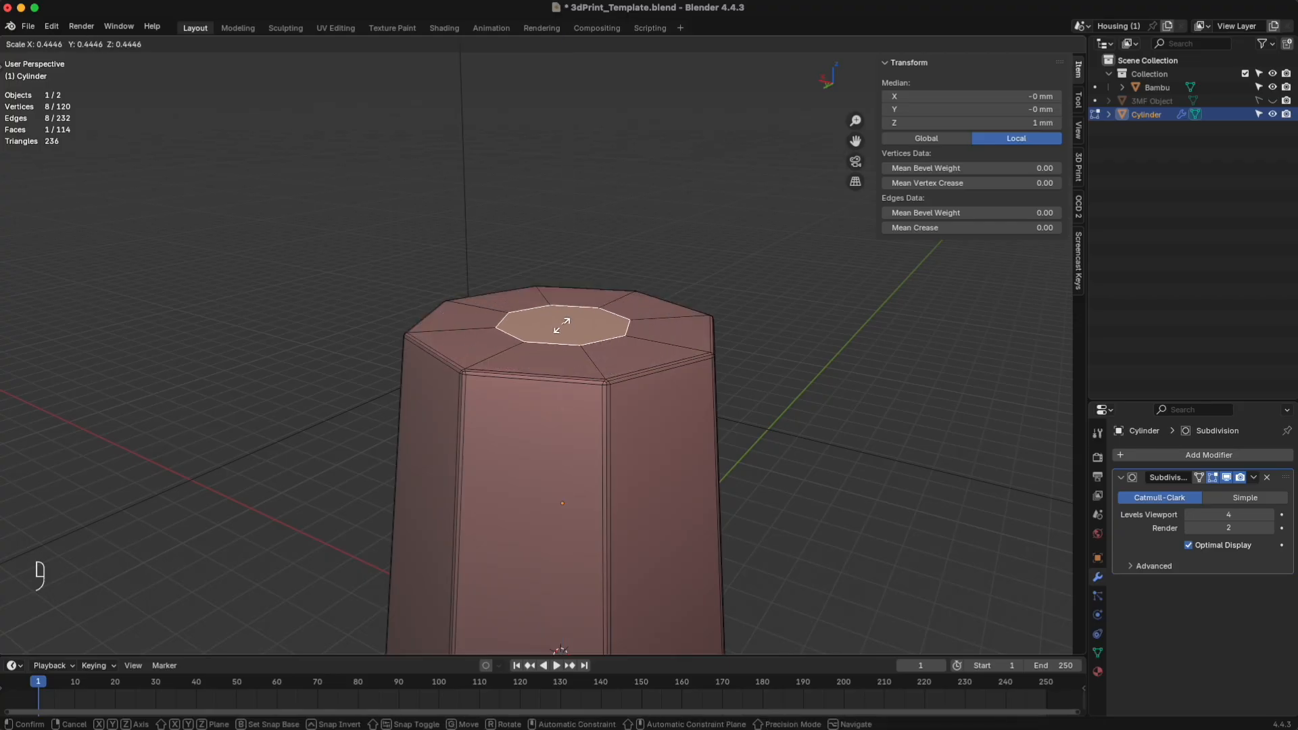
key("shift")
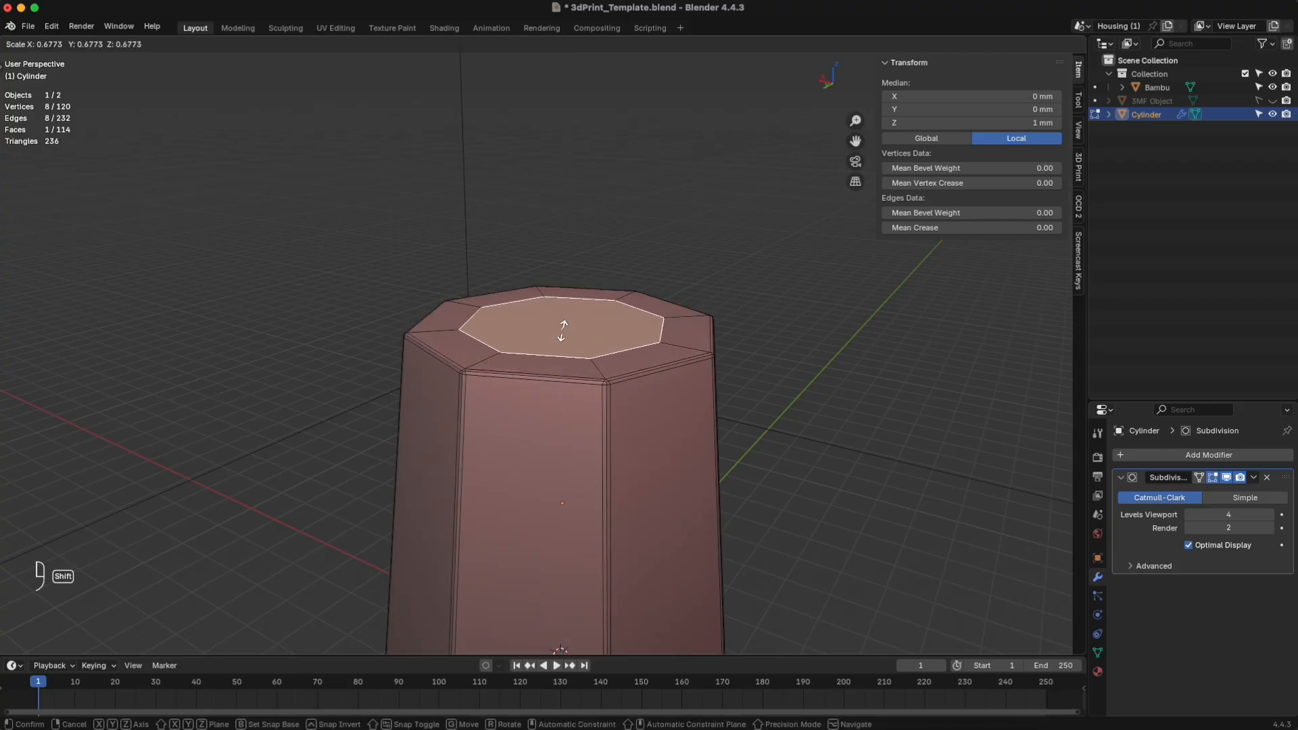
left_click(563, 331)
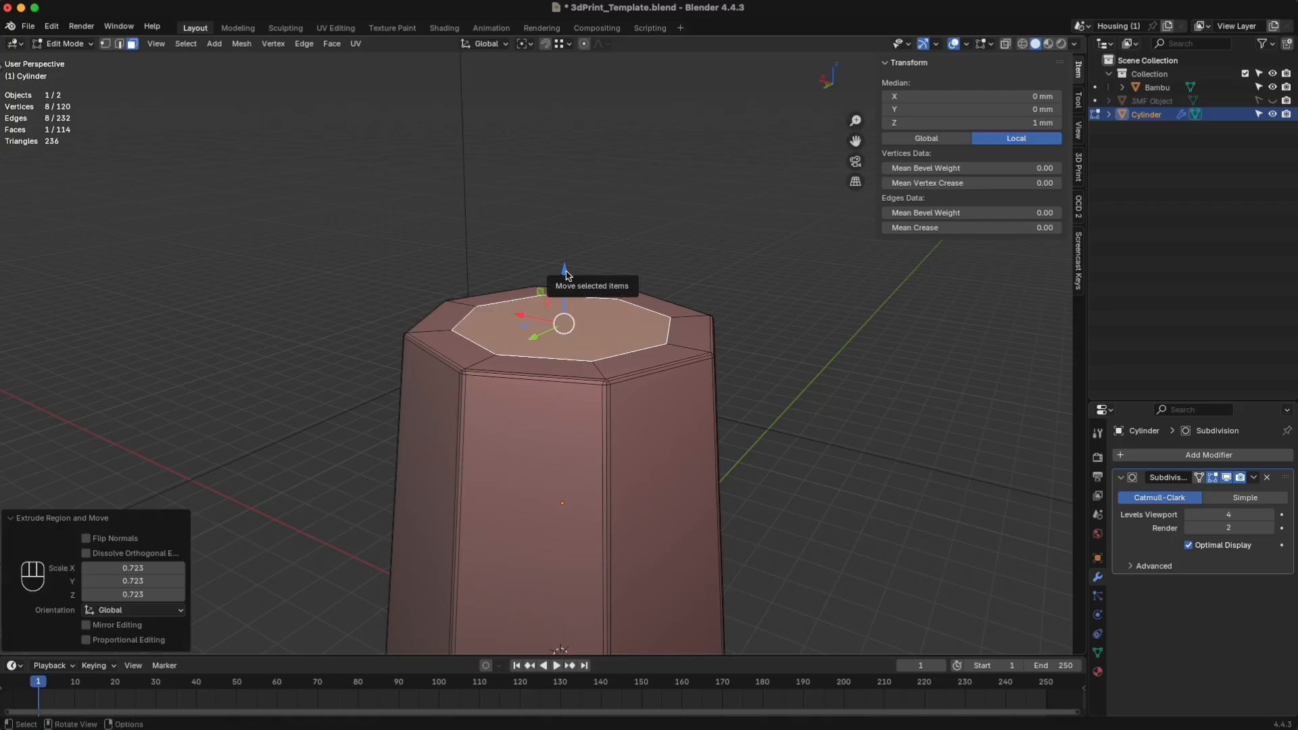
Step: Extrude the inner top face upward about 4.34 mm and inspect the smoothed raised area in Object Mode
key("e")
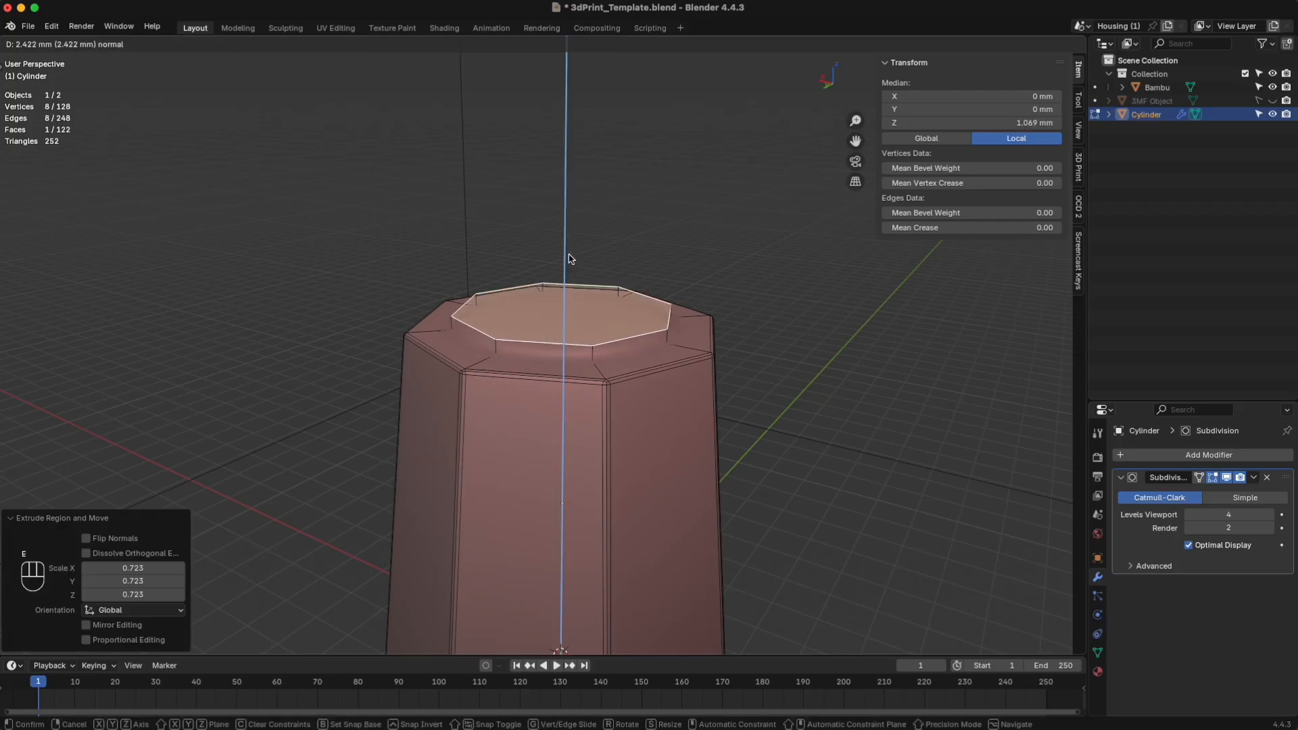
left_click(601, 263)
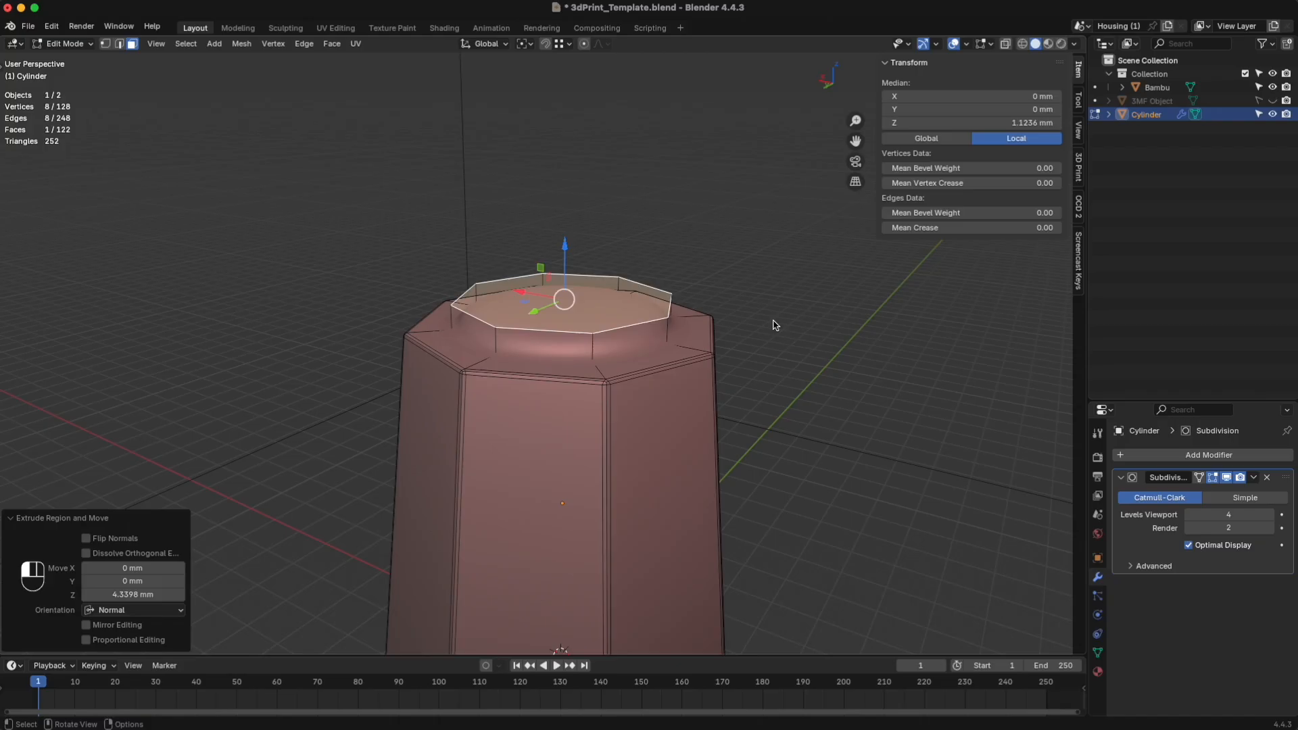
key("Tab")
mouse_move(768, 377)
middle_mouse_down()
mouse_move(770, 348)
mouse_move(776, 375)
middle_mouse_up()
scroll(671, 346, "up", 3)
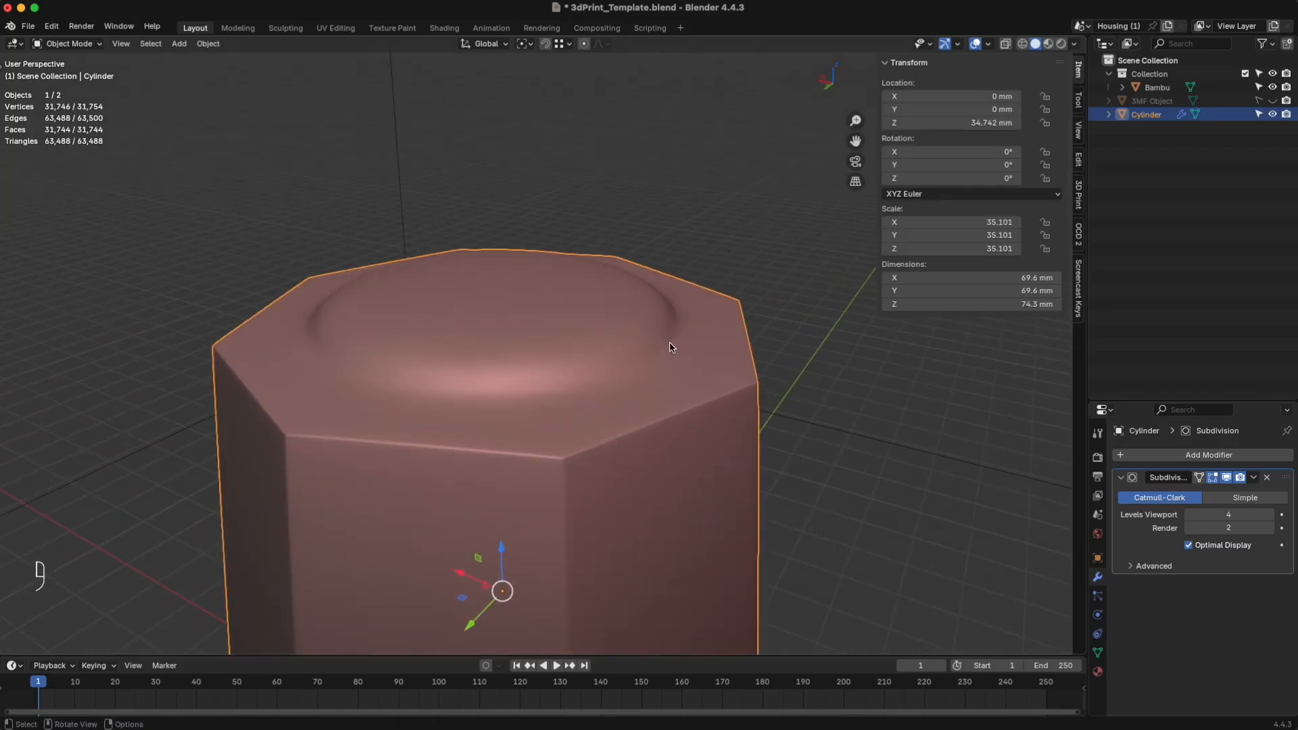
Step: With X-ray on in Edit Mode, bevel the raised top's upper and lower edge loops with 2 segments and about 0.0124 mm width
key("Tab")
middle_click_drag(365, 363, 488, 372)
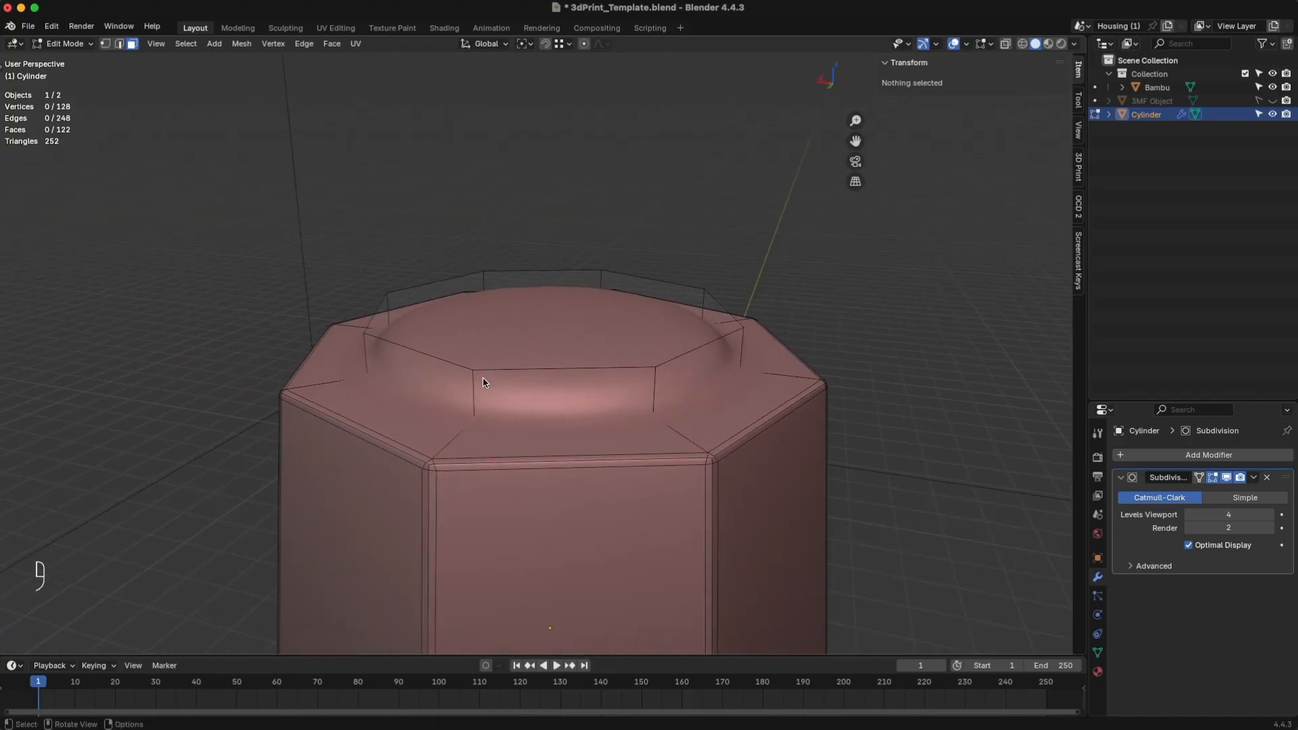
middle_click_drag(644, 417, 611, 430)
key("z")
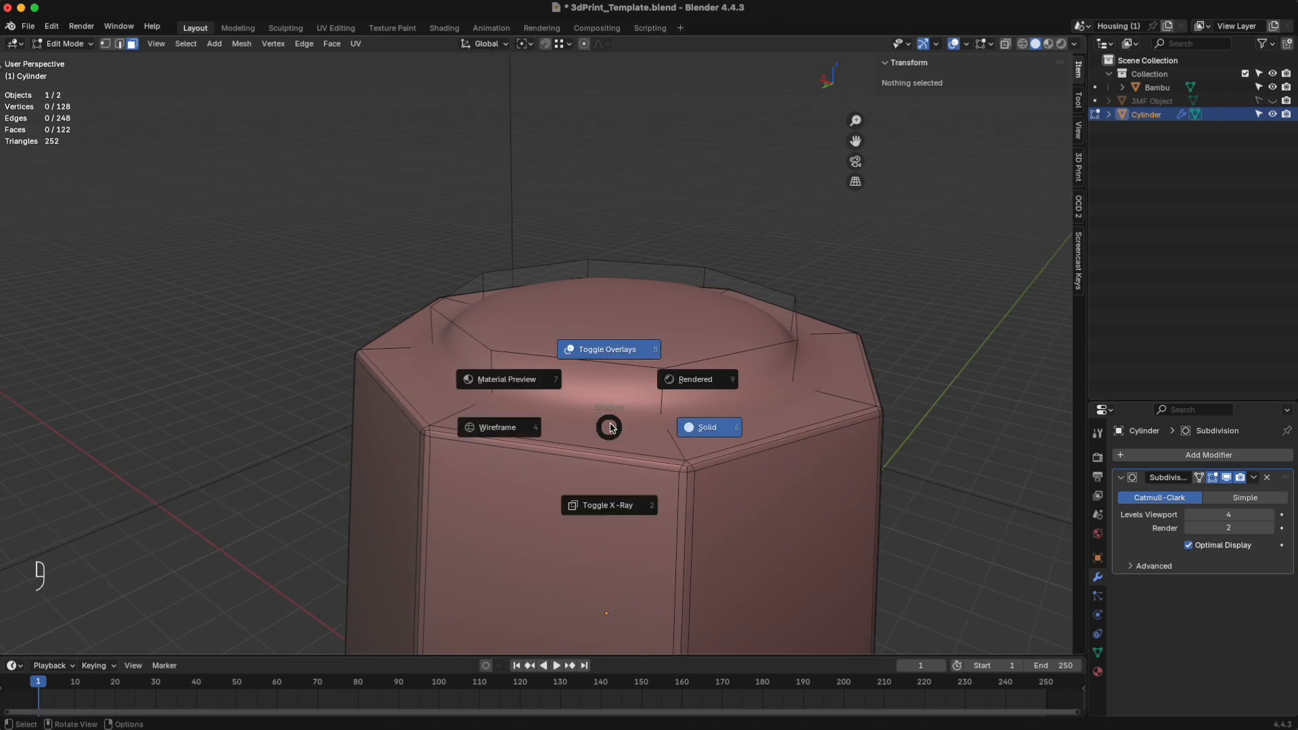
left_click(617, 504)
scroll(521, 351, "up", 2)
key("2")
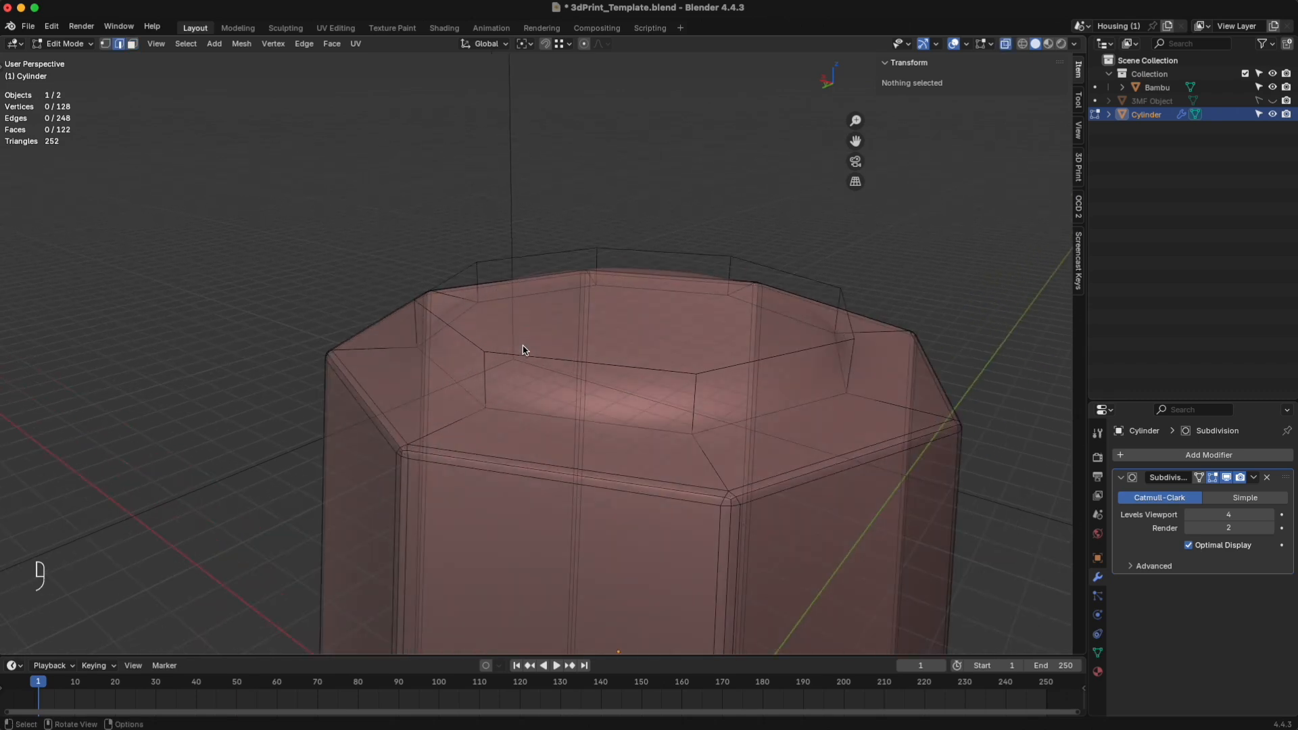
left_click(643, 373, "alt")
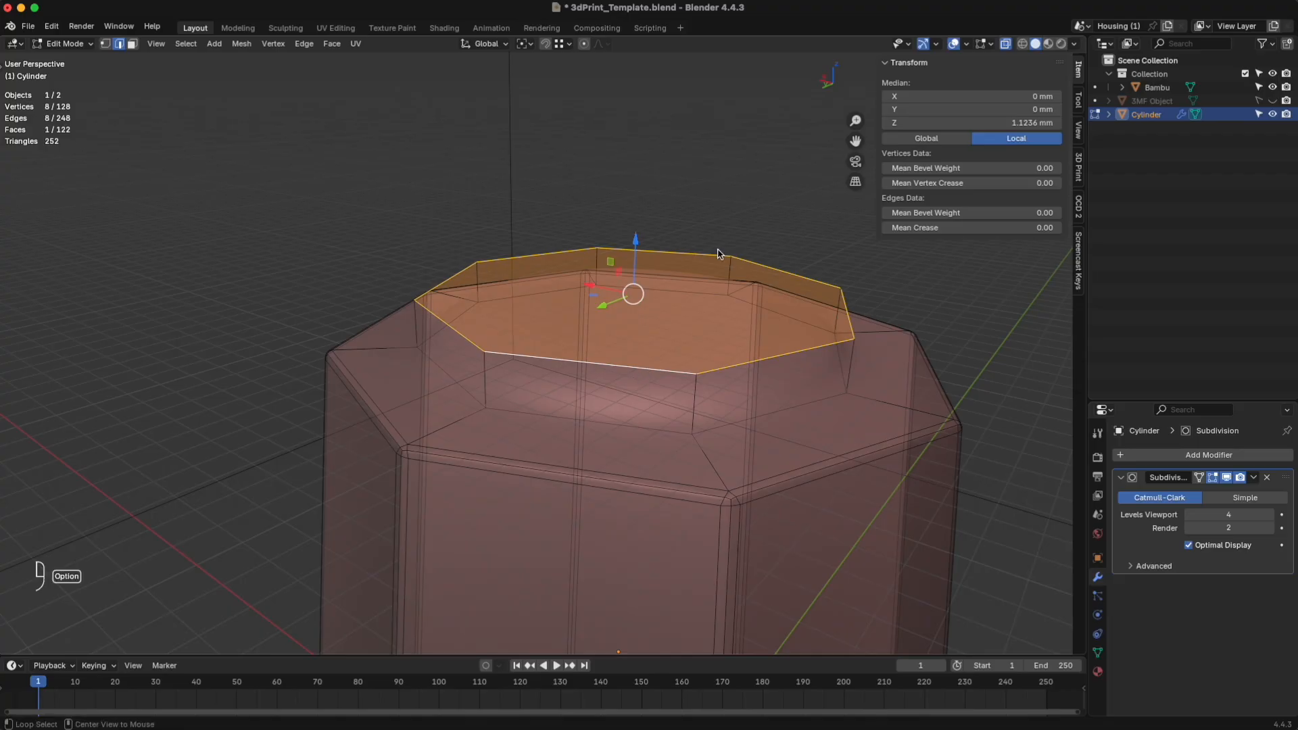
left_click(629, 430, "alt+shift")
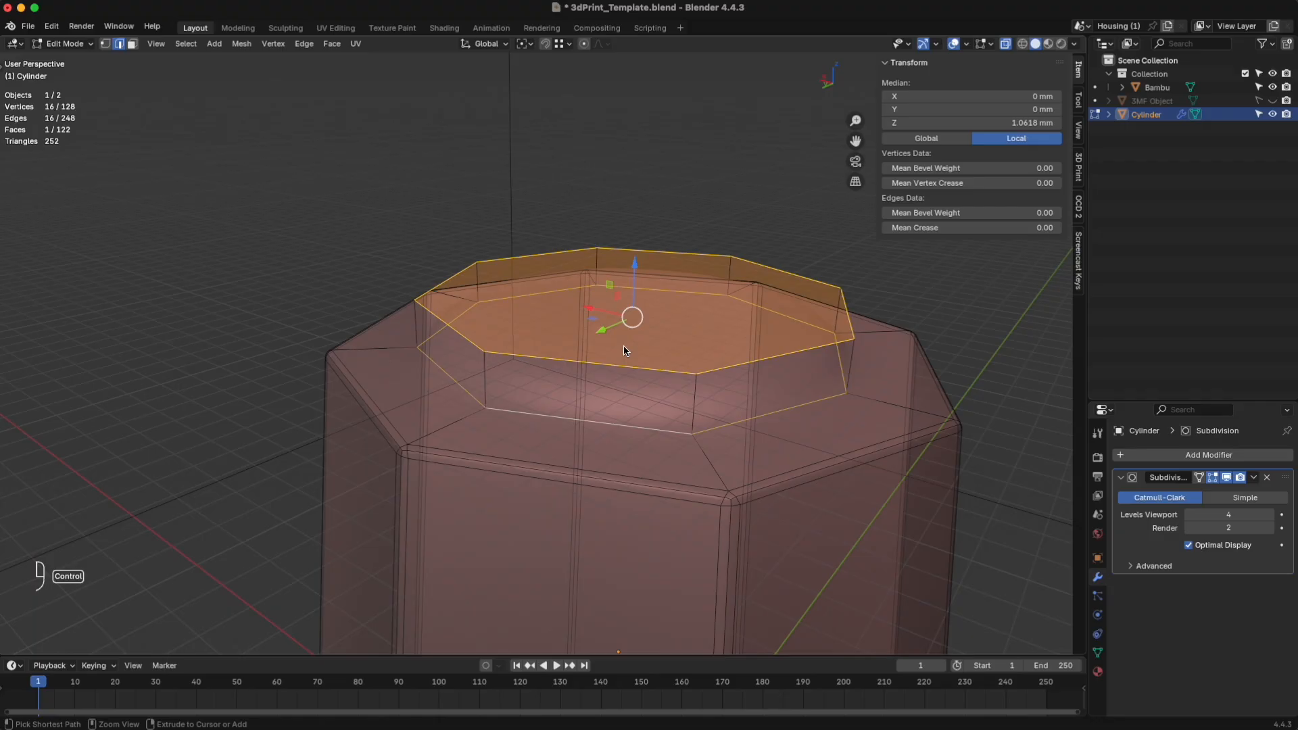
key("ctrl+b")
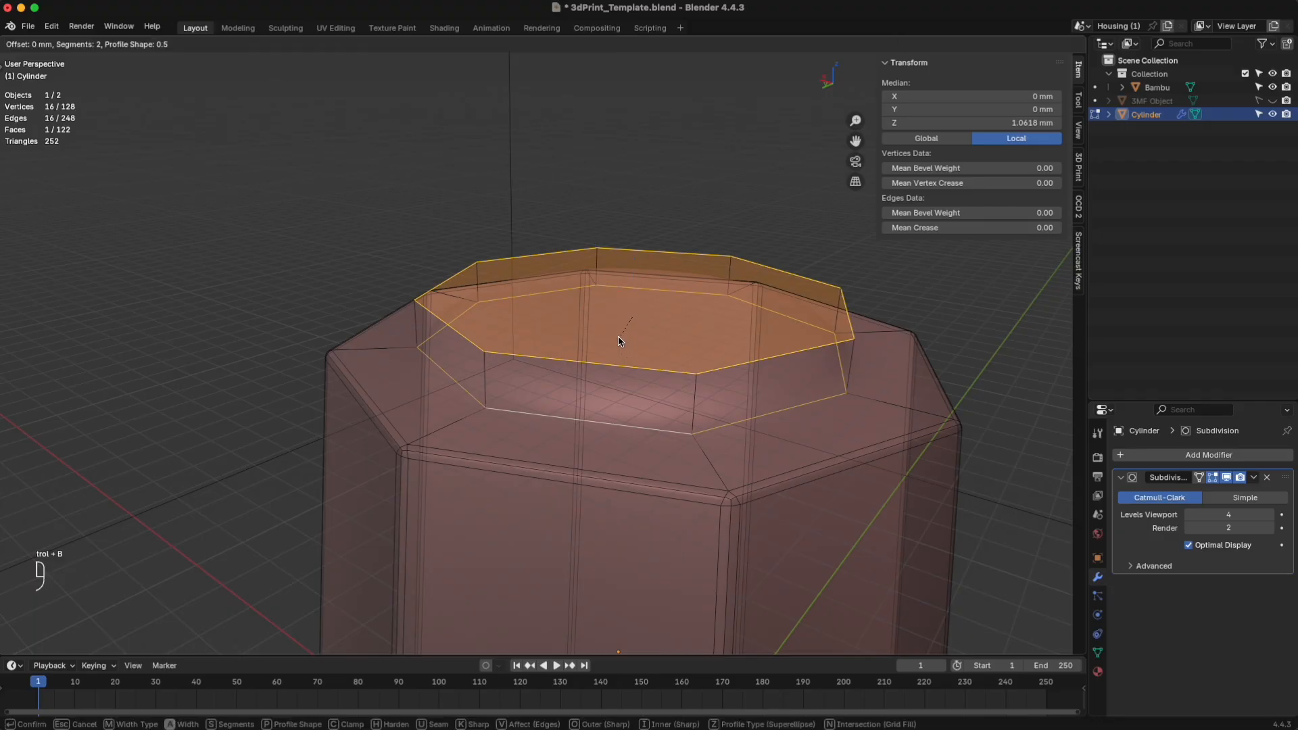
left_click(610, 351)
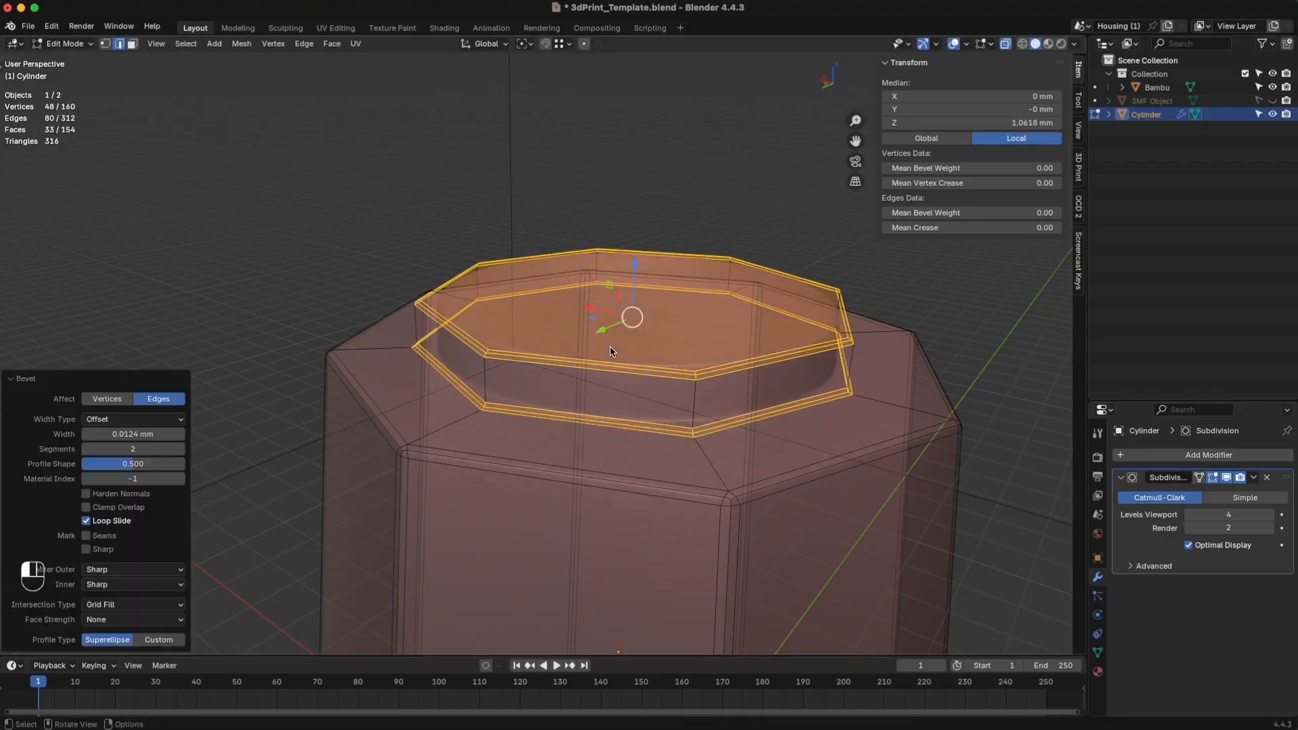
Step: Return to Object Mode, turn X-ray off and inspect the bevelled raised rim on the whole body
key("Tab")
left_click(605, 207)
scroll(749, 409, "up", 4)
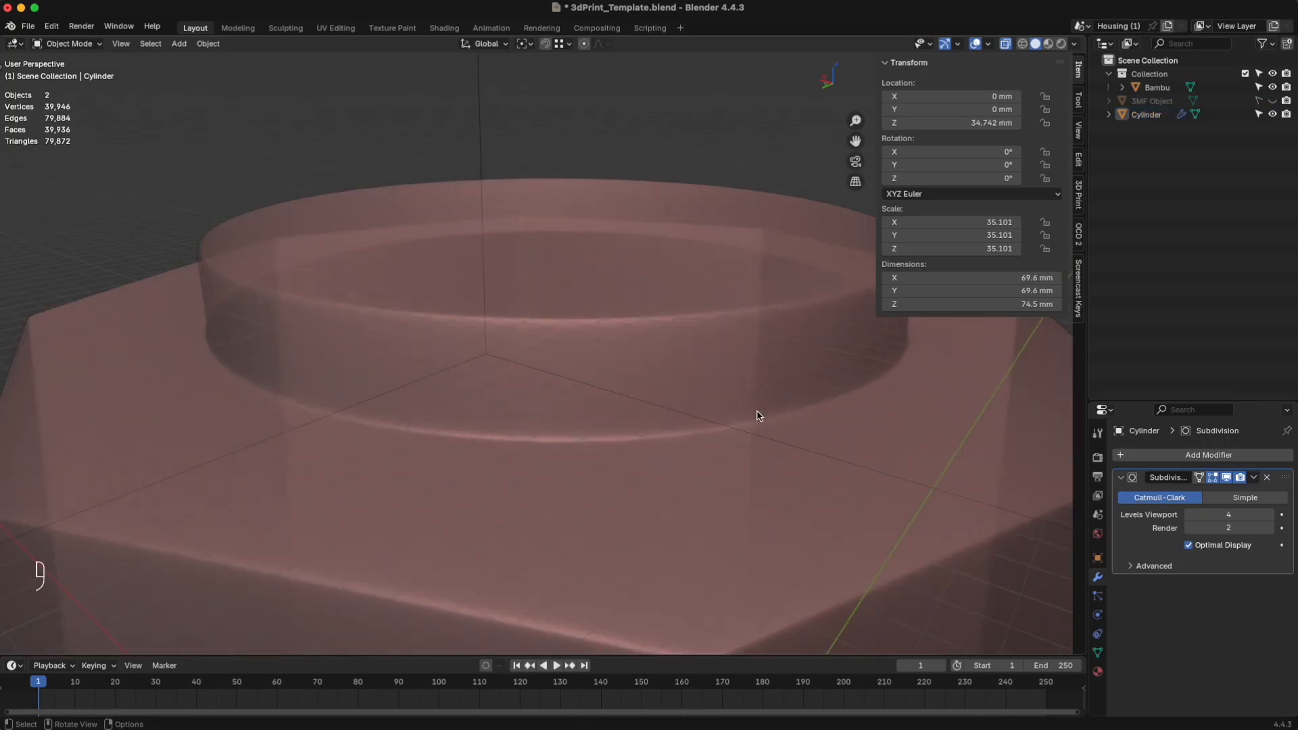
scroll(749, 409, "down", 5)
key("z")
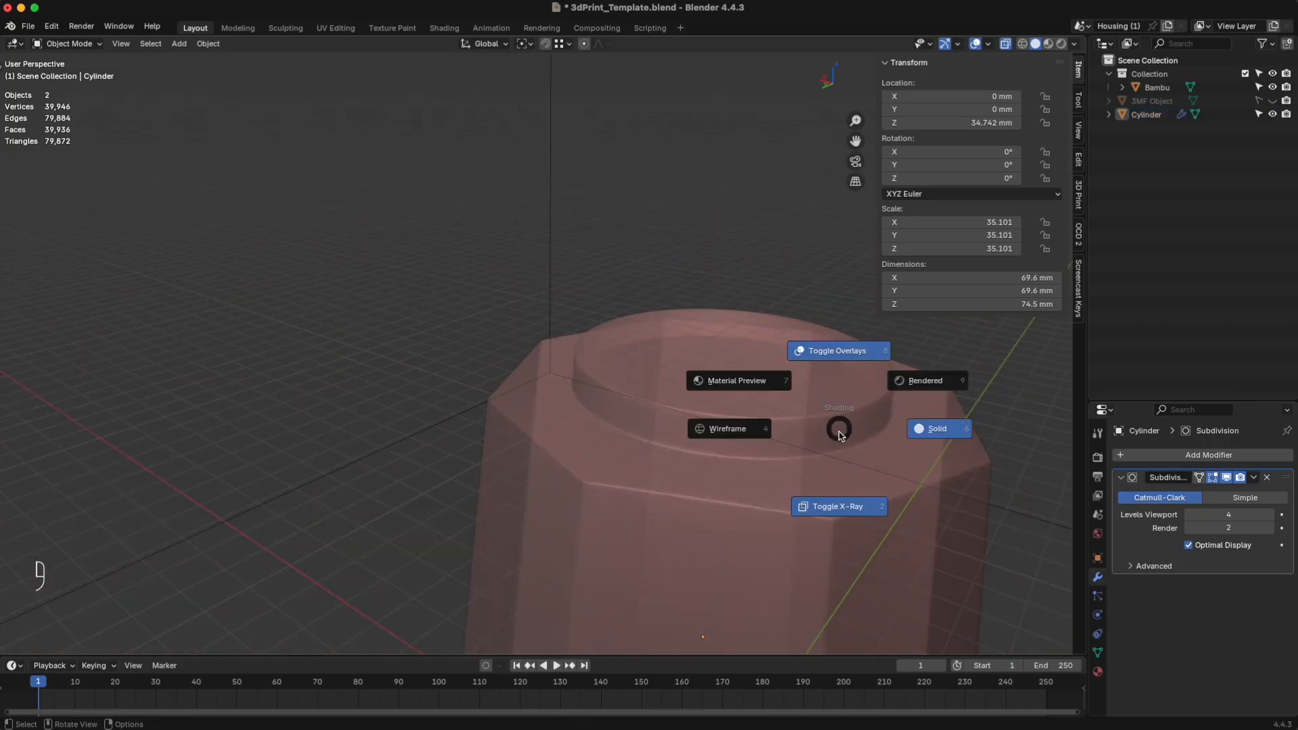
left_click(935, 432)
key("z")
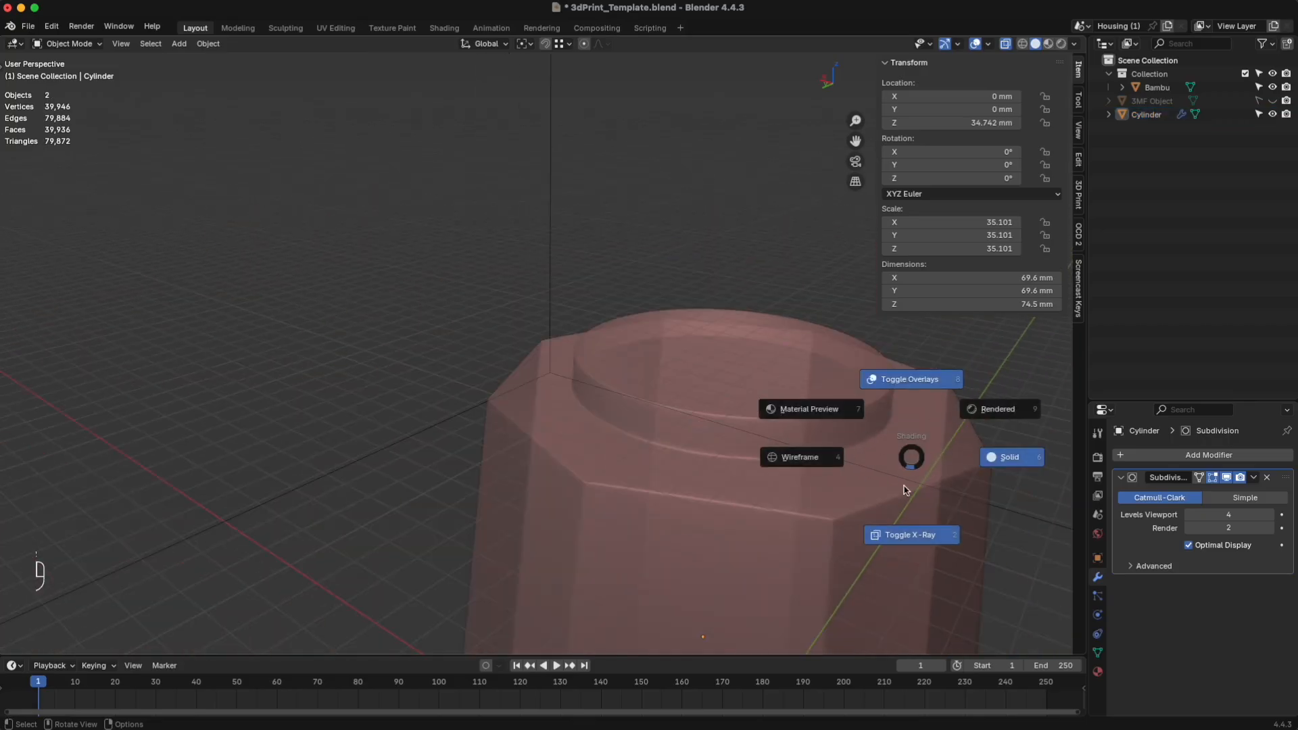
left_click(922, 538)
scroll(698, 319, "down", 4)
middle_click_drag(698, 315, 768, 302)
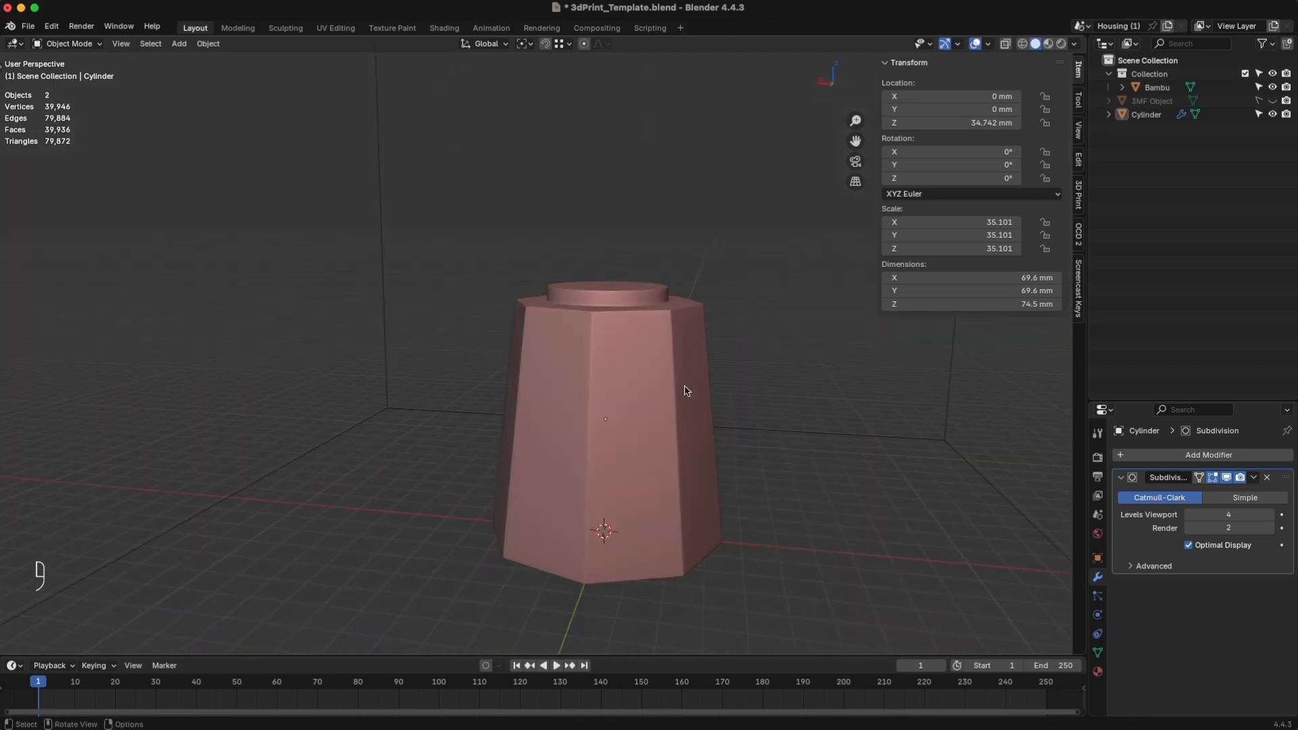
Step: Duplicate the body in place and move the copy up about 75.43 mm along Z
left_click(660, 389)
scroll(659, 388, "up", 3)
scroll(660, 386, "down", 3)
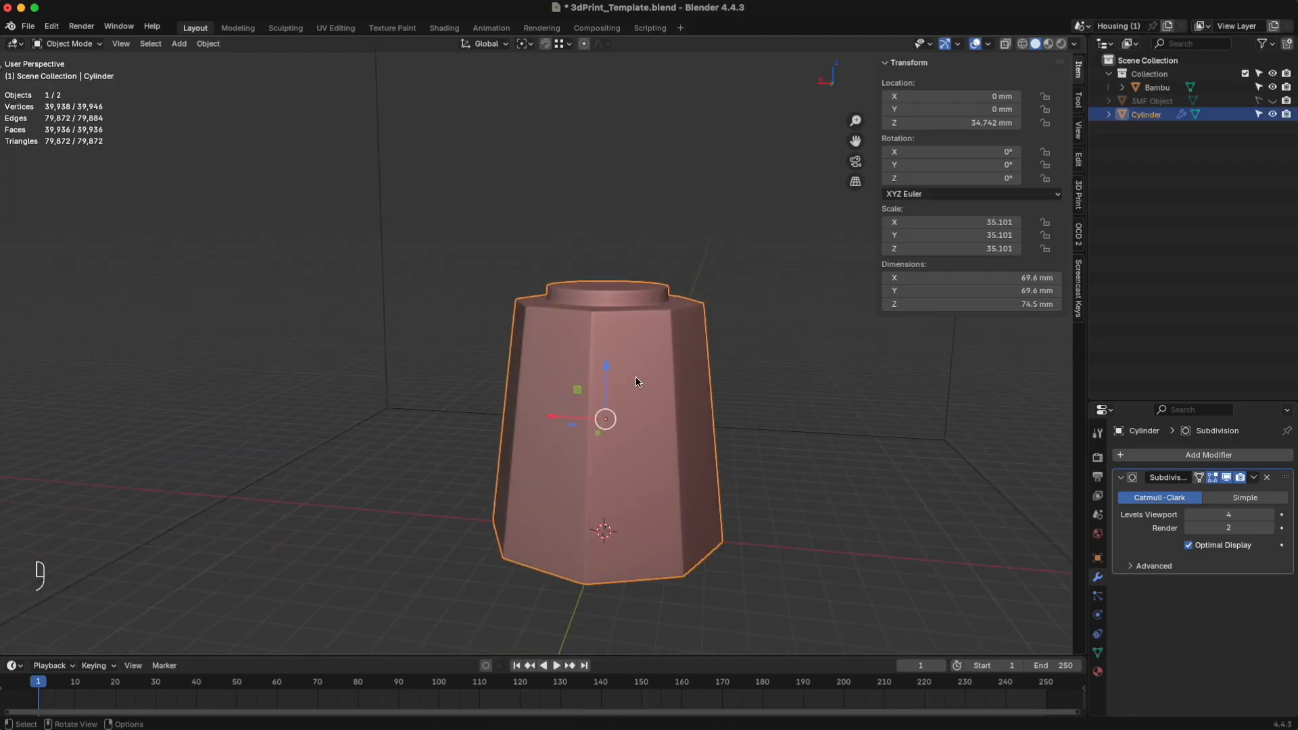
scroll(673, 304, "up", 2)
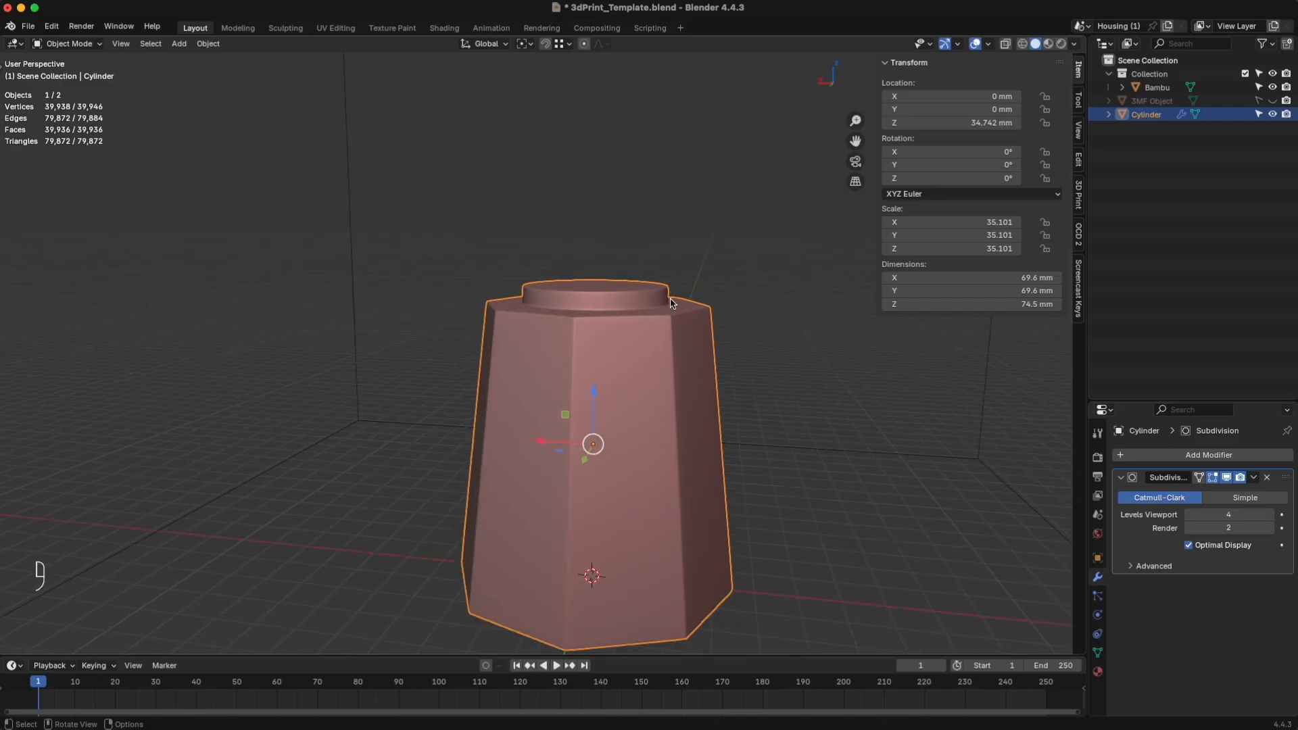
key("shift+d")
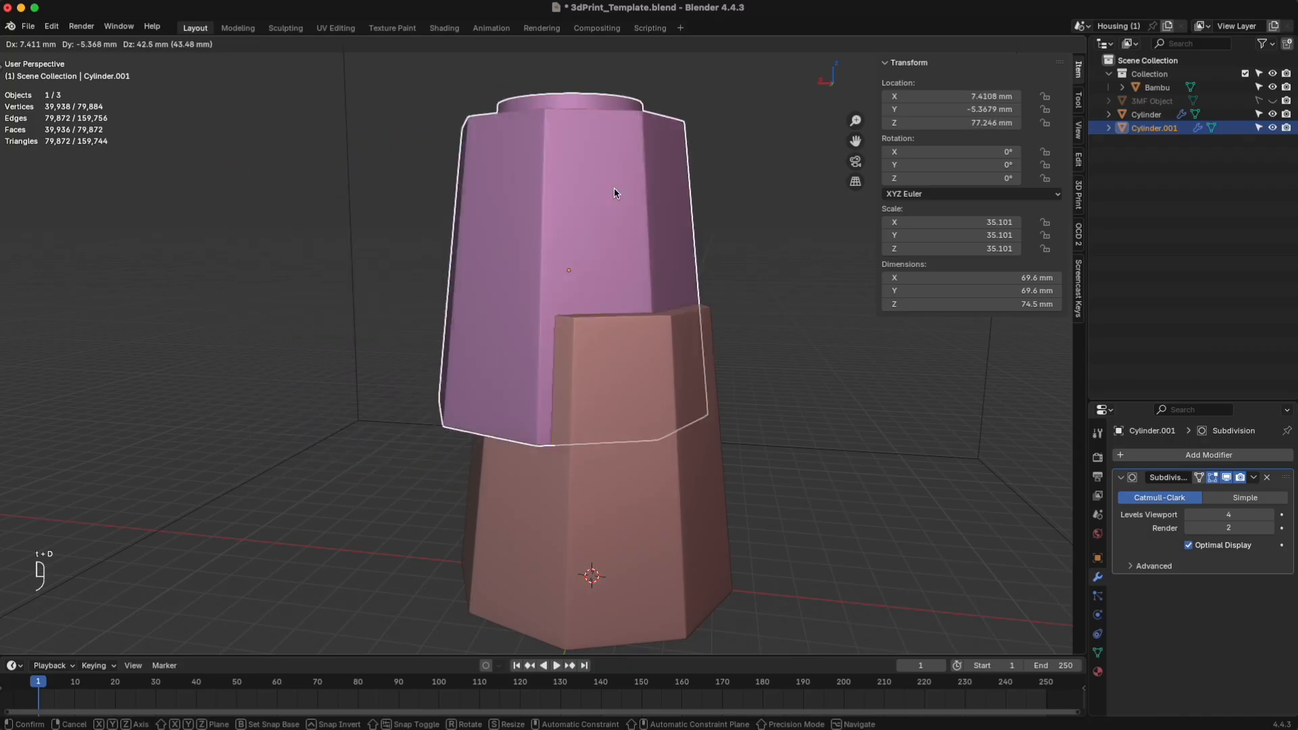
key("Escape")
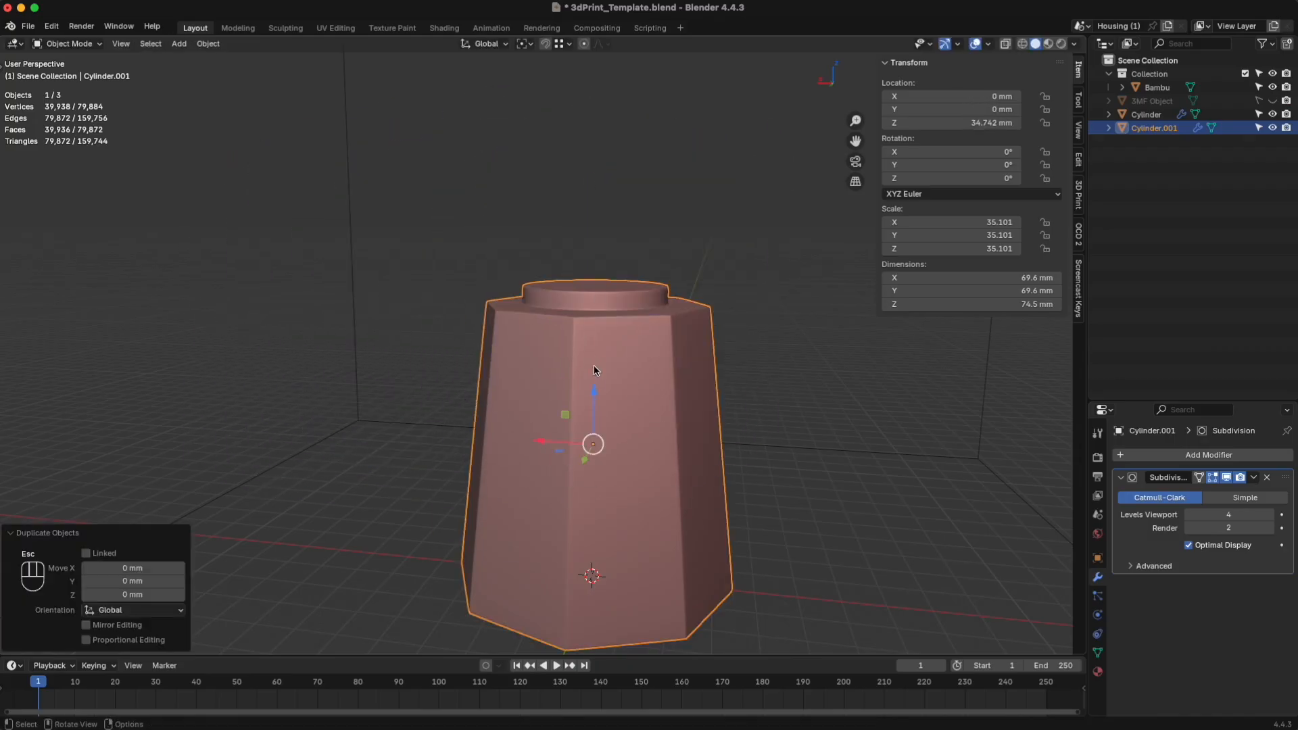
left_click_drag(595, 392, 660, 125)
middle_click_drag(660, 124, 667, 329)
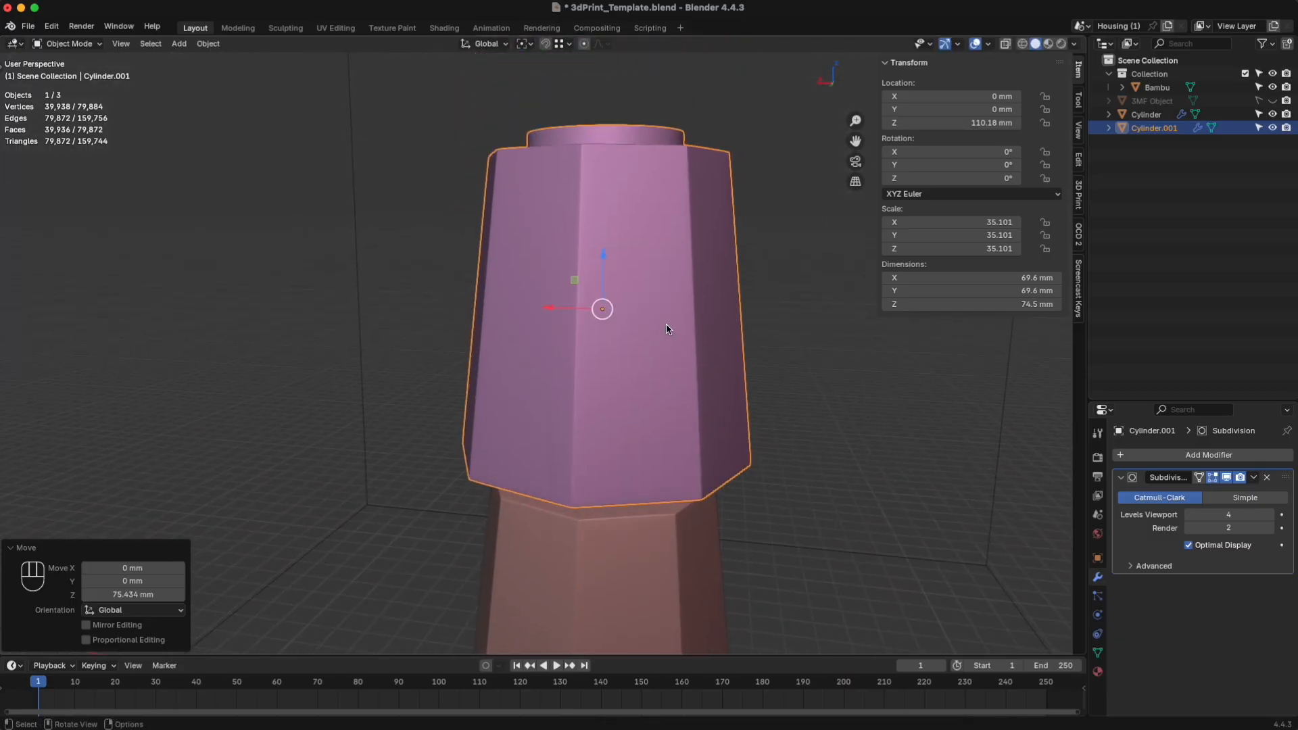
Step: Flip the duplicate upside down by rotating it 90180° around the global Y axis, and nudge its Z location to 110.17 mm
key("r")
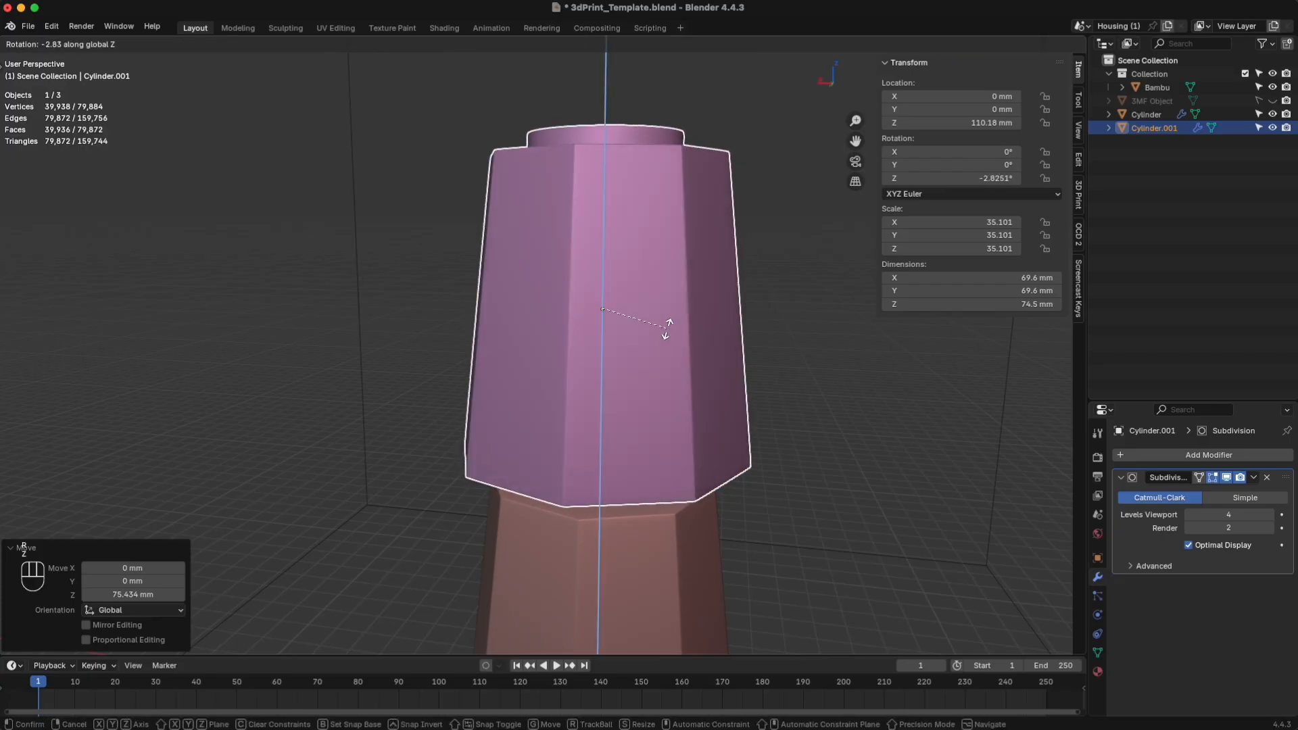
type("x32")
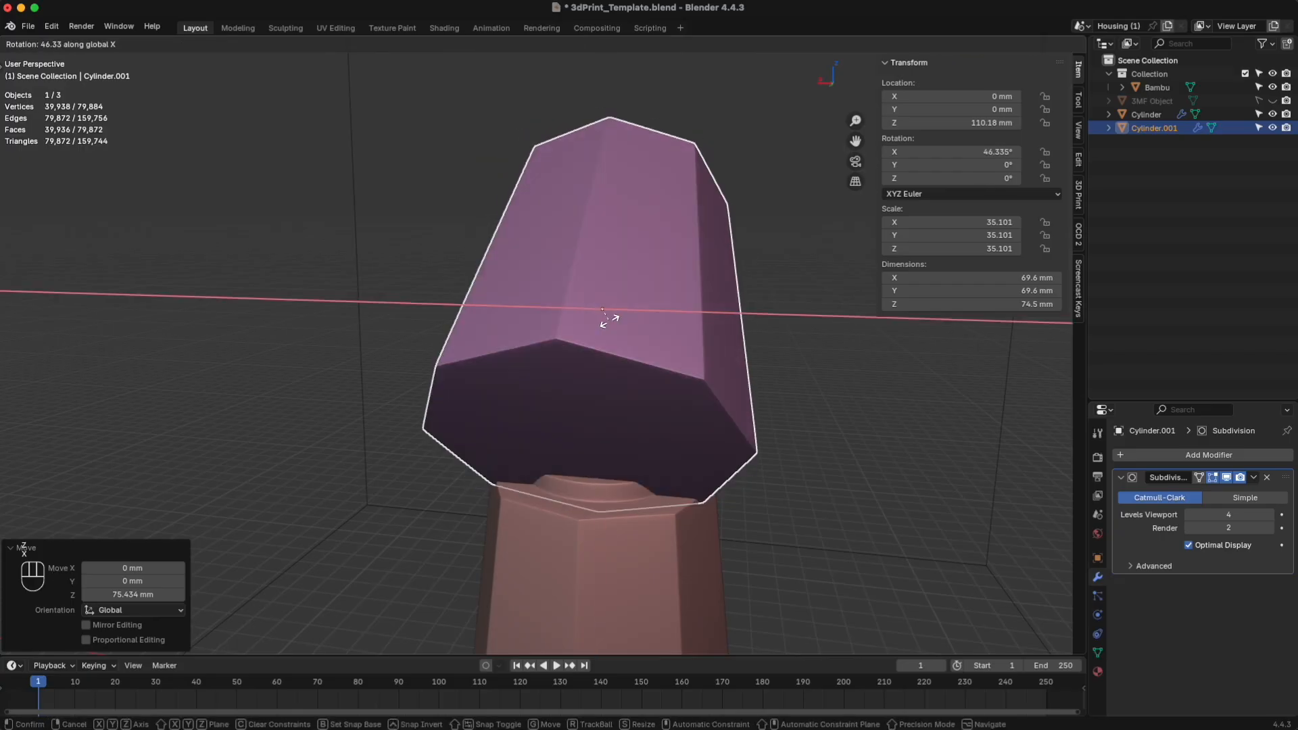
type("y")
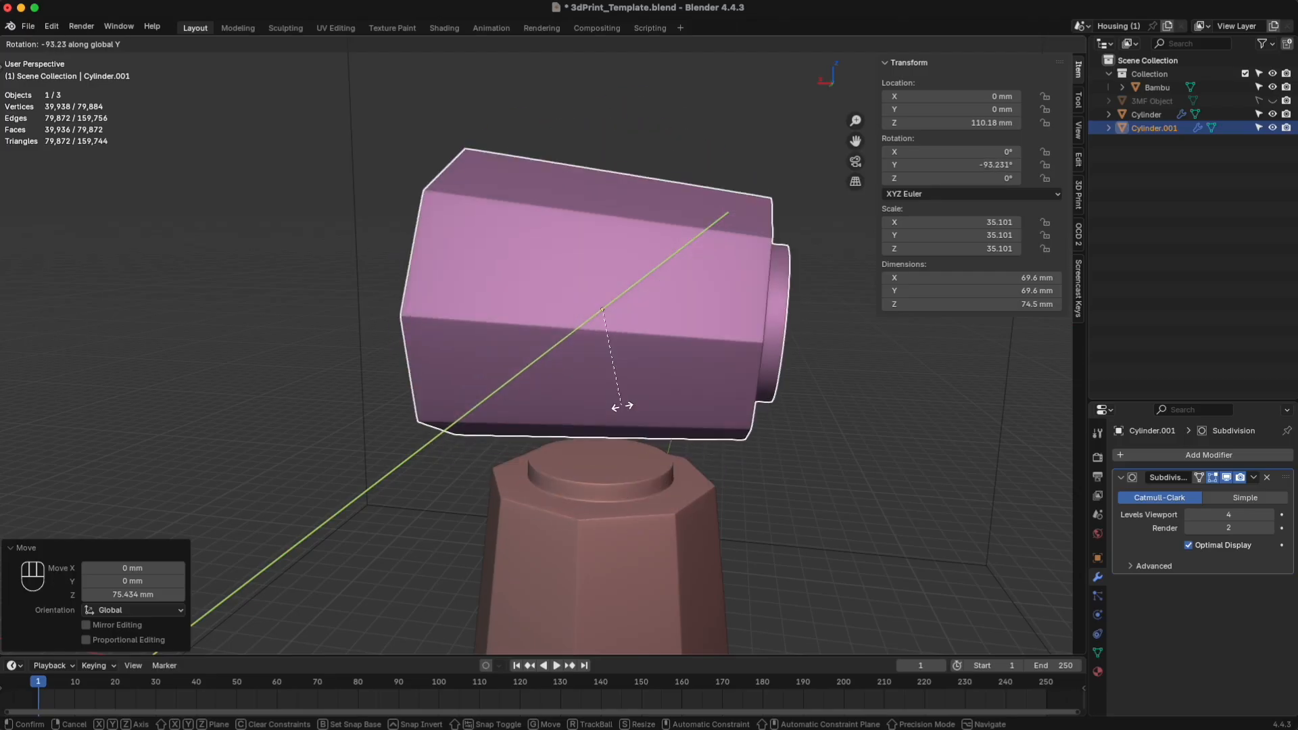
type("90")
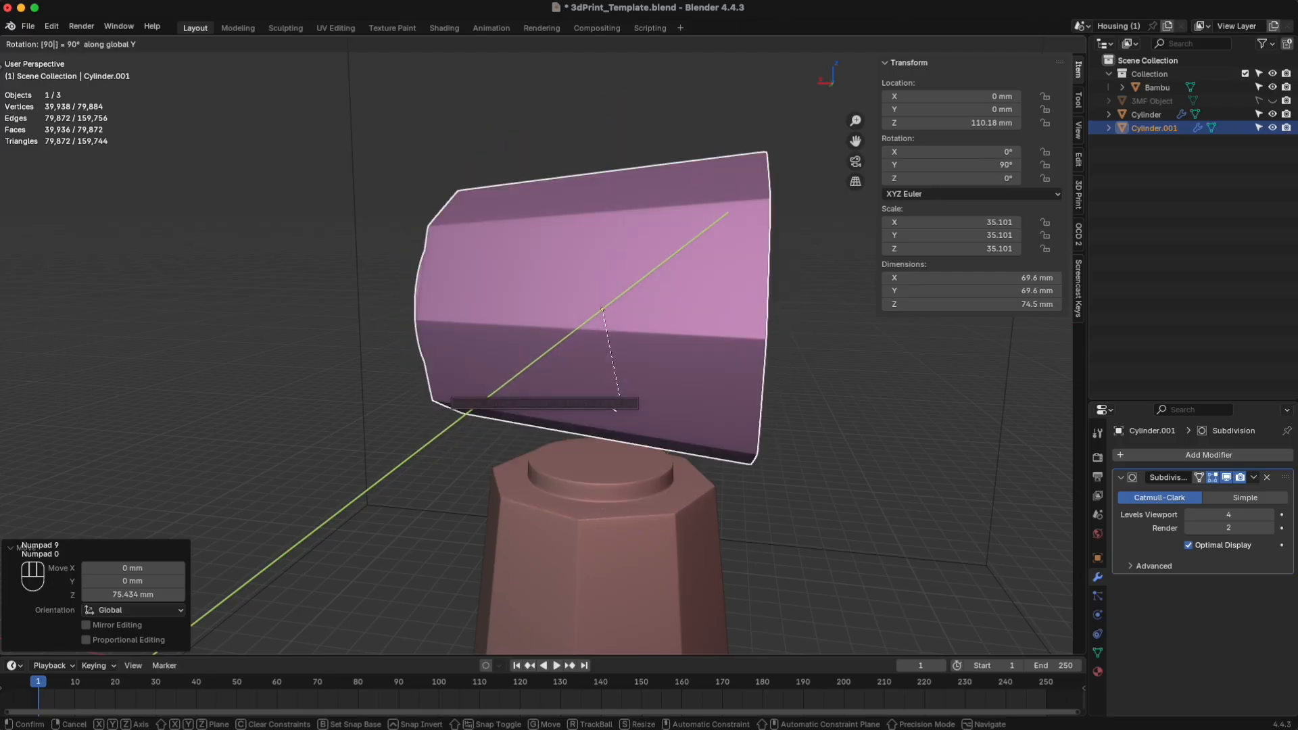
type("180")
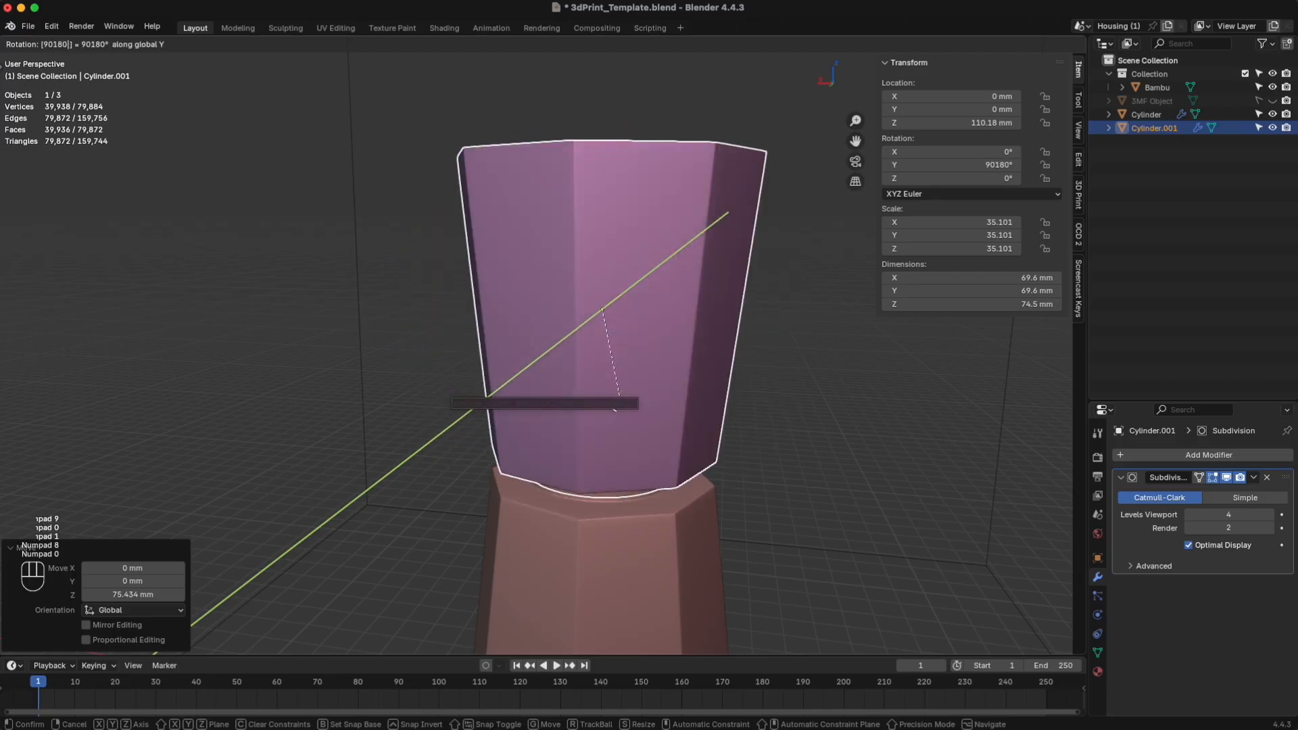
key("Return")
middle_click_drag(735, 491, 755, 455)
left_click_drag(602, 260, 602, 263)
left_click(777, 399)
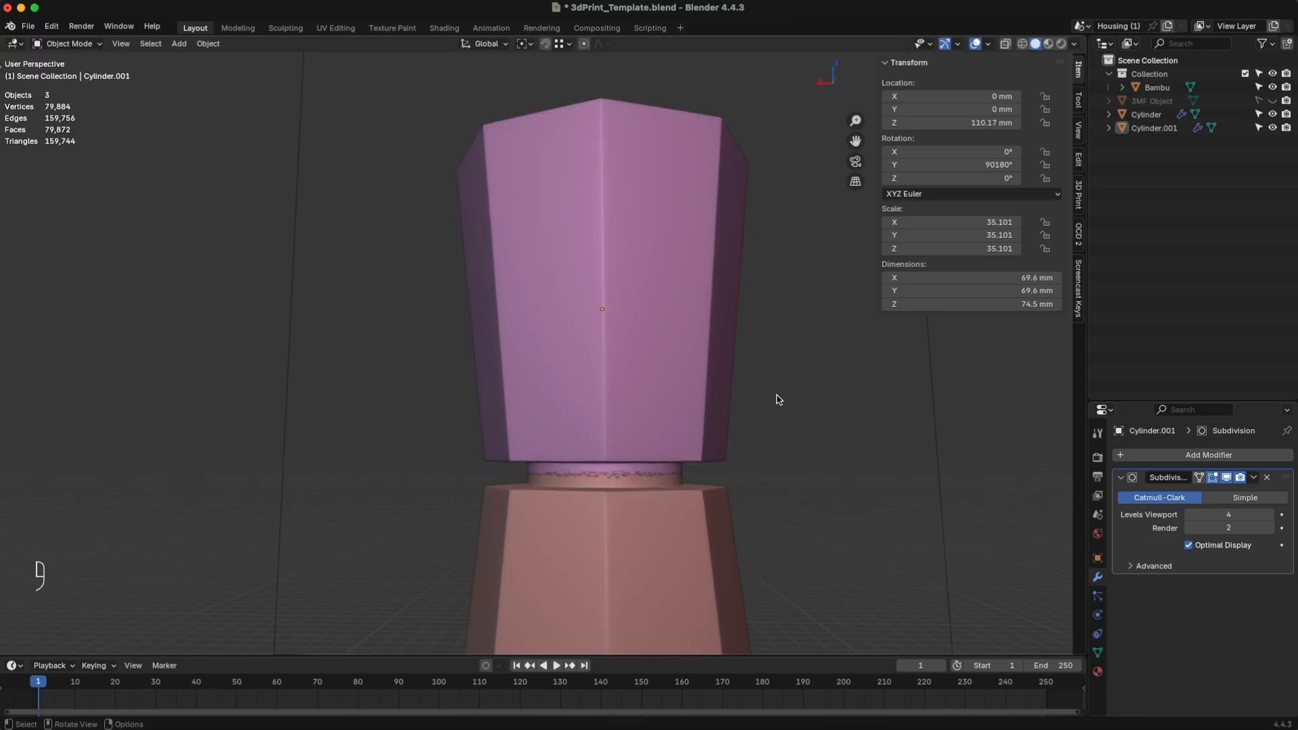
Step: Delete the large top face of the flipped upper body in Edit Mode to open it up
scroll(779, 396, "up", 2)
scroll(779, 397, "down", 6)
middle_click_drag(786, 487, 768, 391)
scroll(767, 392, "up", 5)
scroll(751, 375, "up", 2)
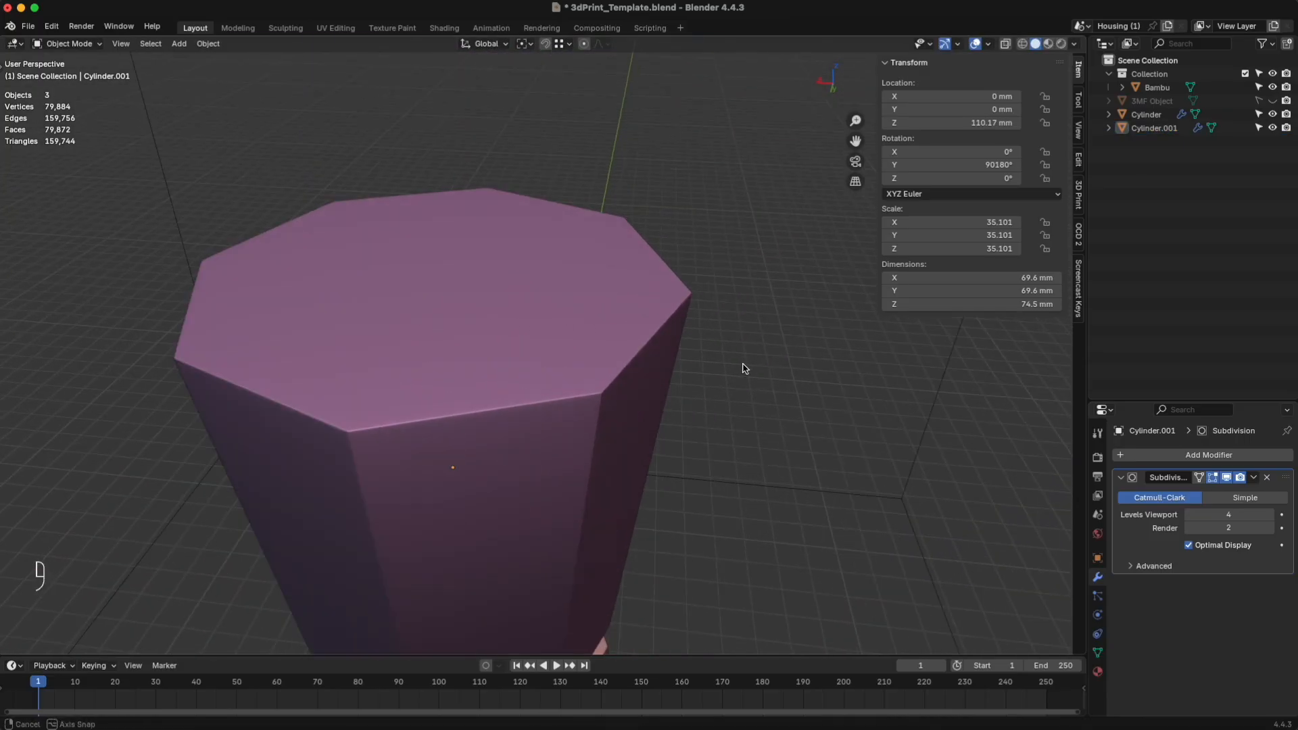
scroll(609, 334, "up", 3)
left_click(559, 322)
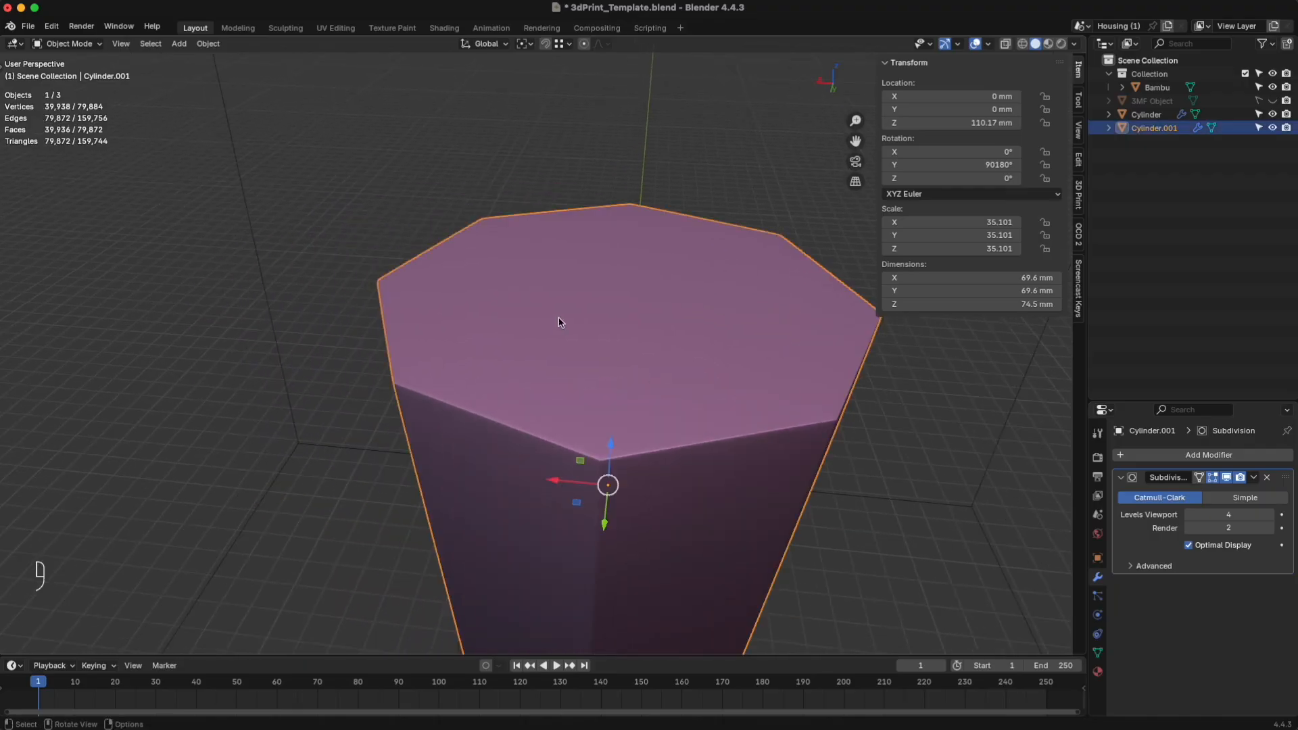
key("Tab")
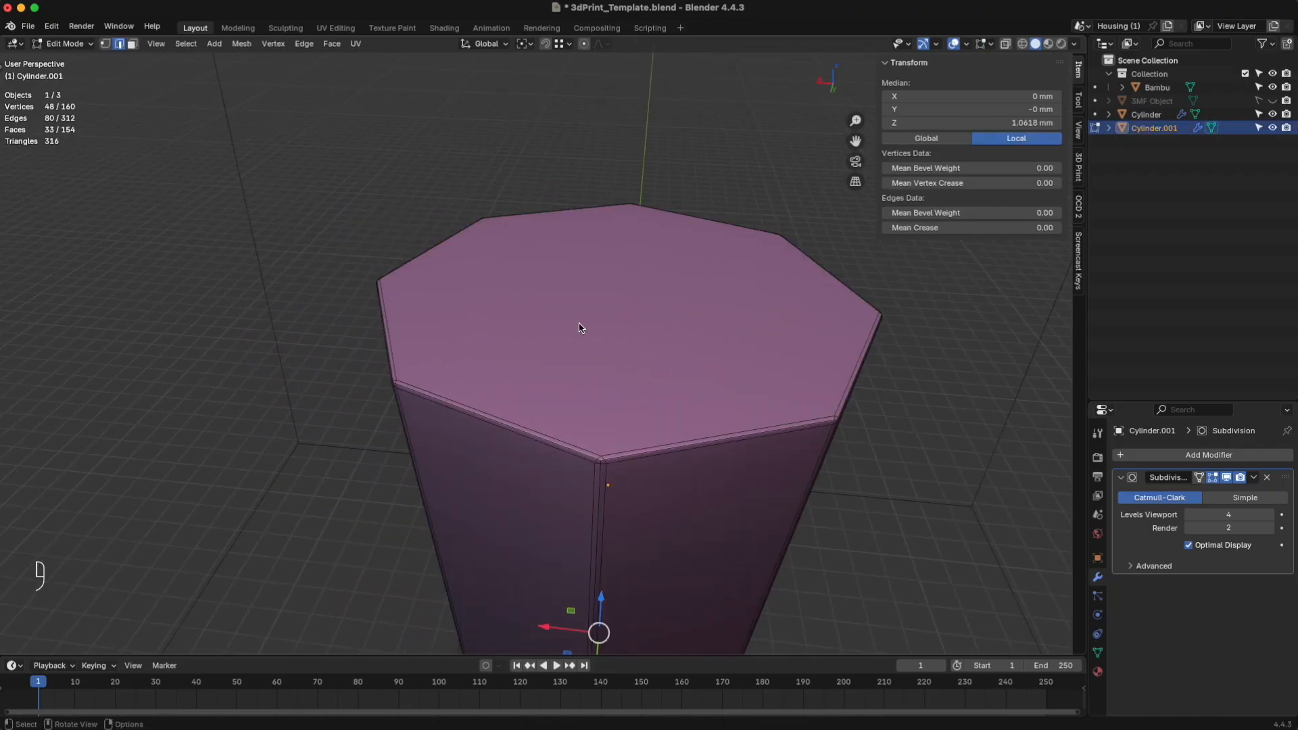
left_click(588, 327)
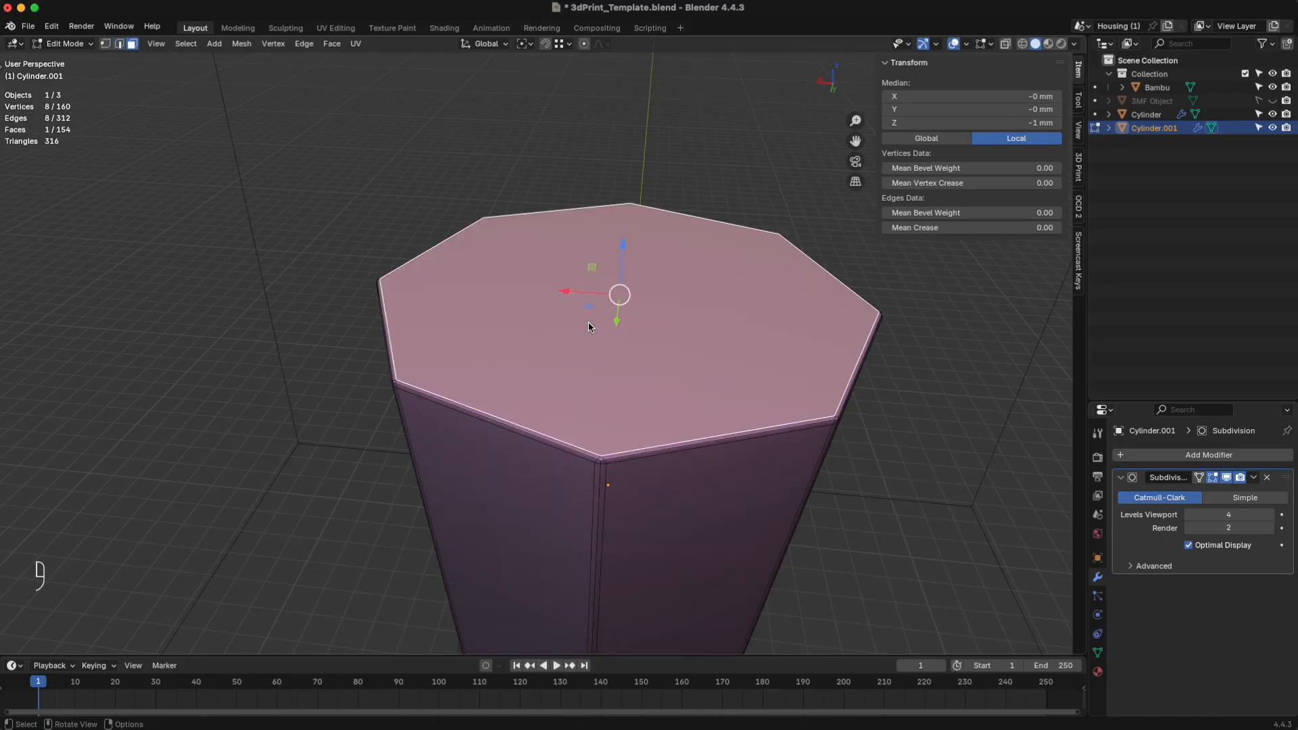
key("x")
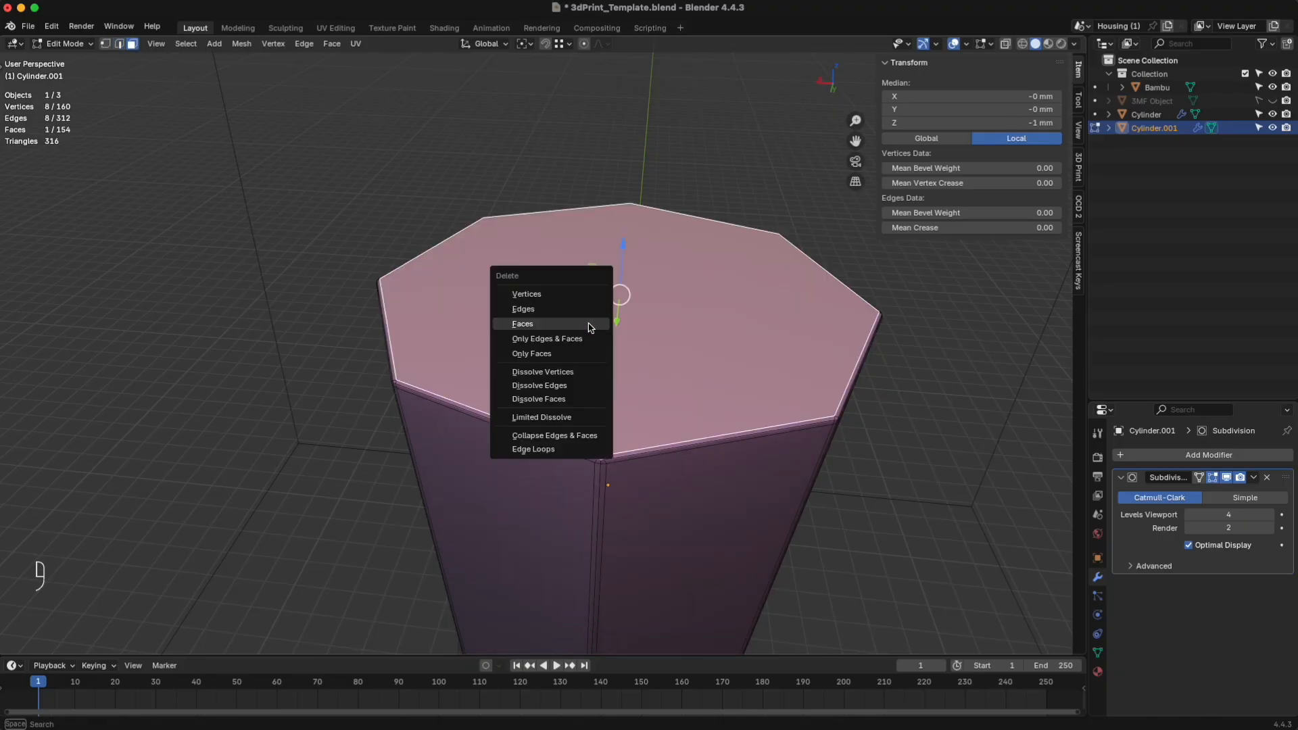
left_click(536, 325)
middle_click_drag(289, 488, 298, 451)
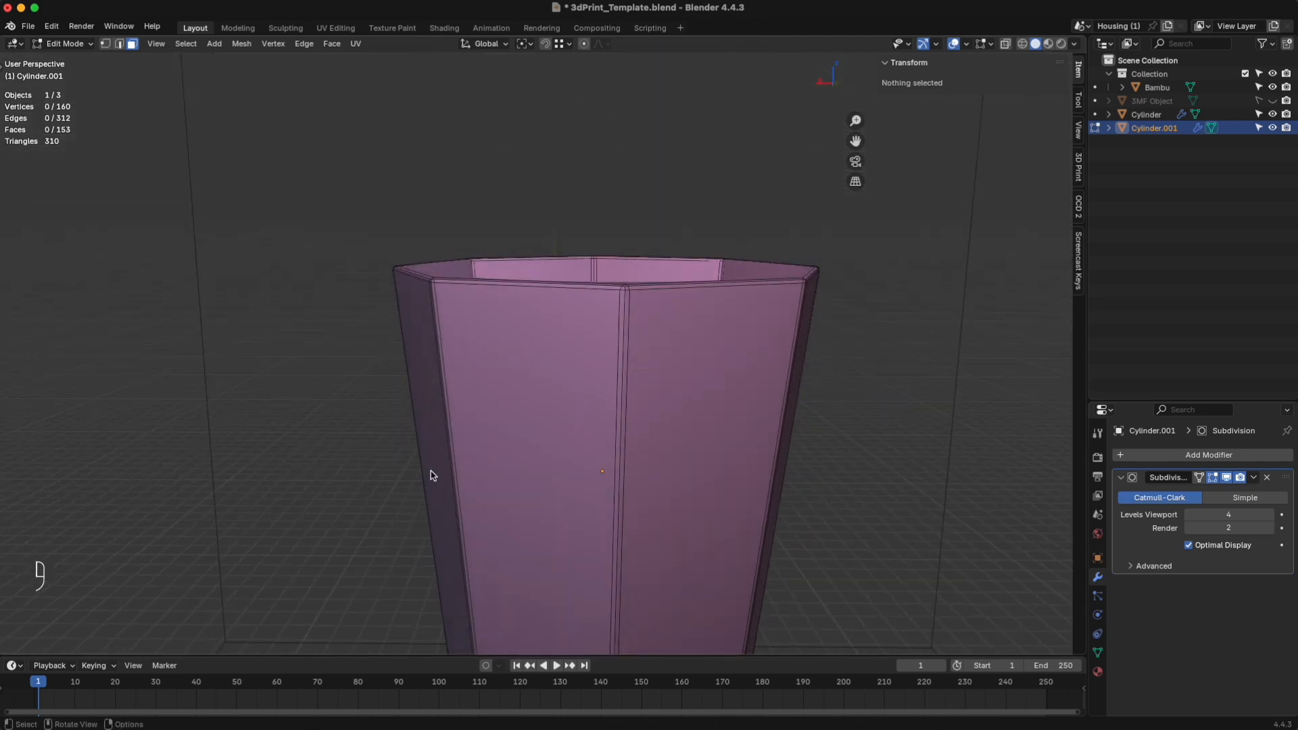
Step: Add one horizontal loop cut around the upper body, slid slightly above the middle with a factor of about 0.103
scroll(487, 473, "down", 3)
scroll(559, 473, "up", 2)
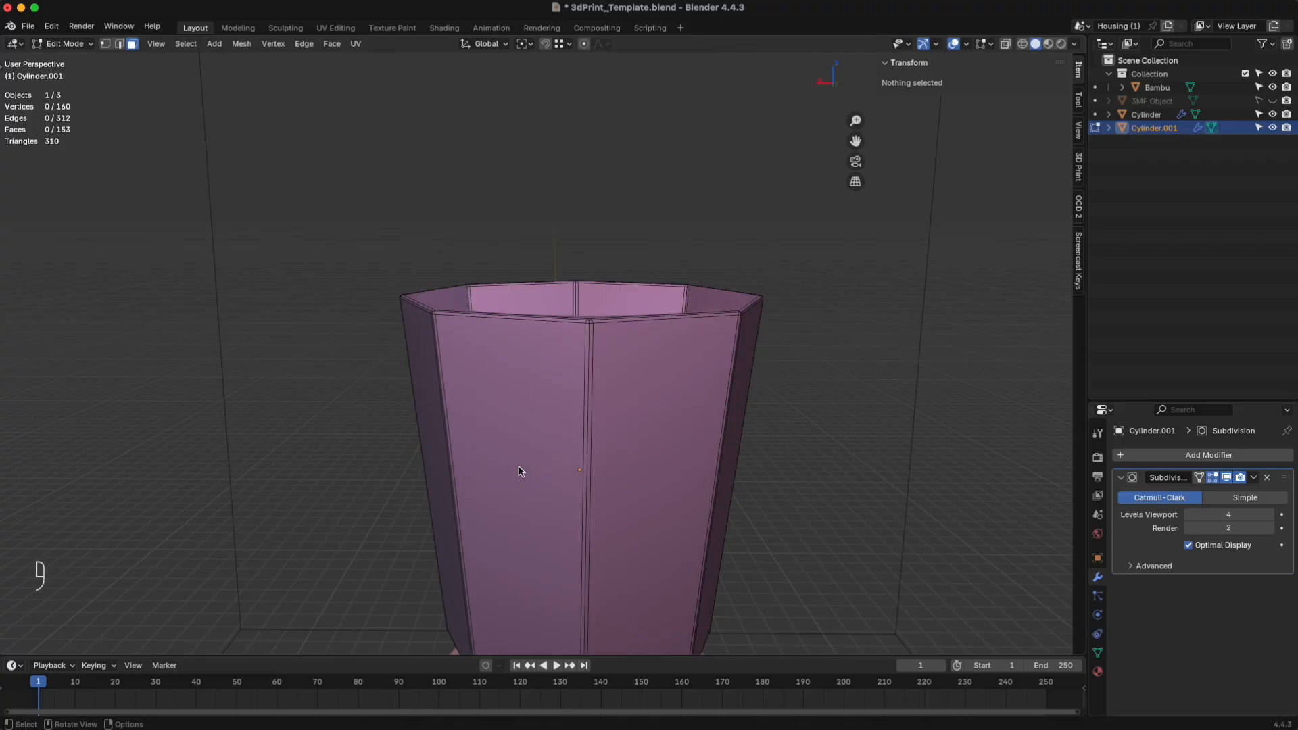
key("ctrl+r")
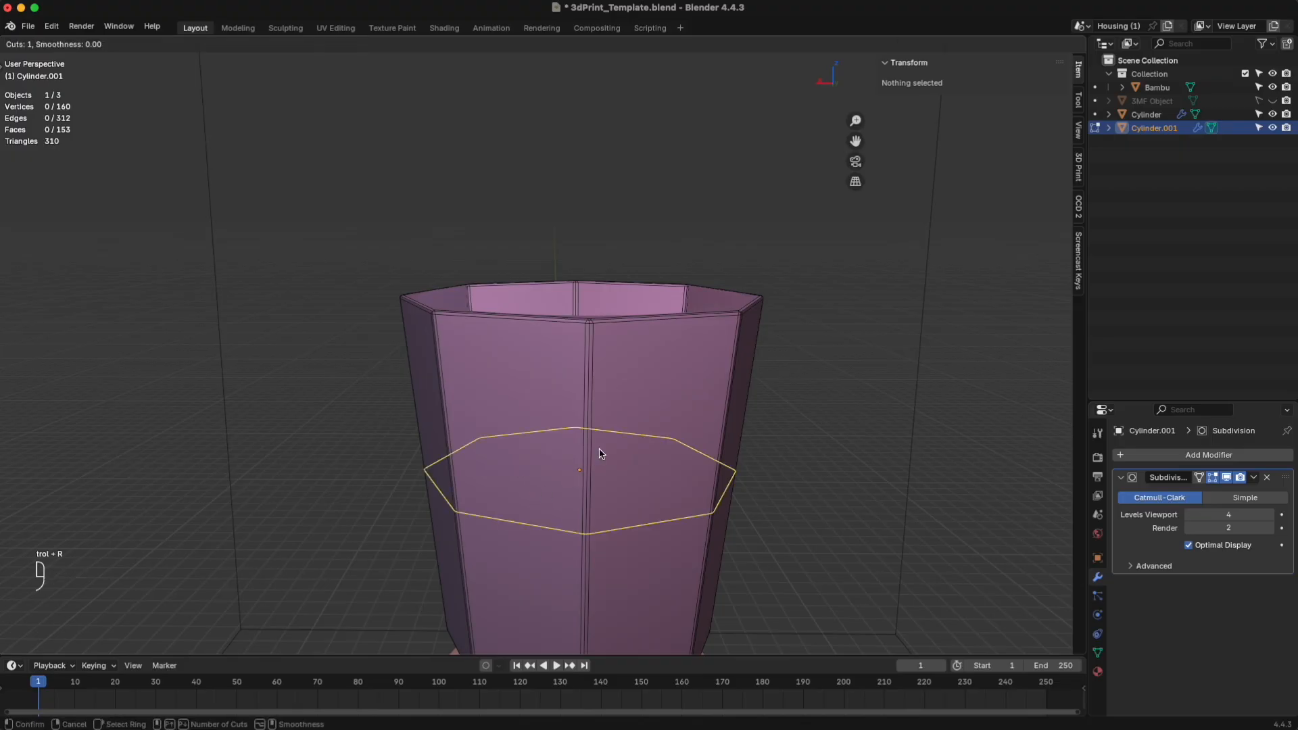
scroll(593, 492, "up", 9)
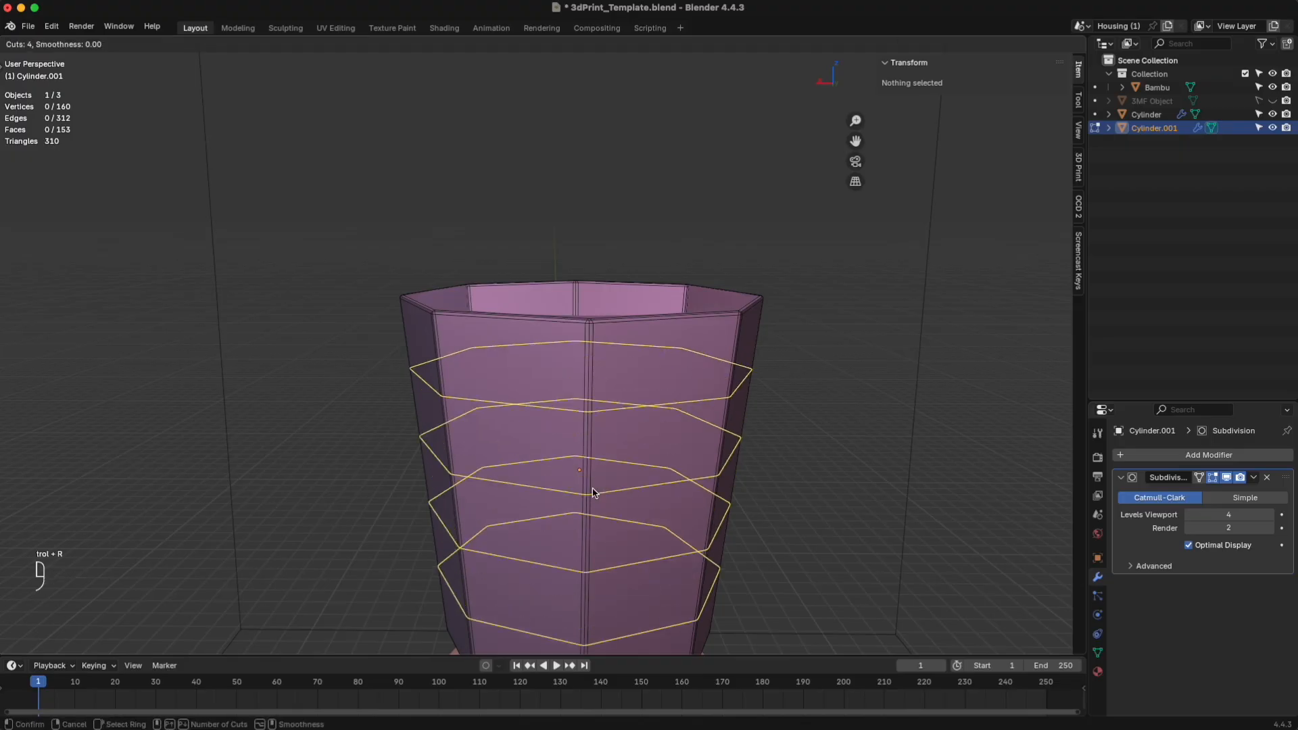
scroll(593, 492, "down", 7)
scroll(593, 493, "up", 7)
scroll(593, 492, "down", 9)
left_click(593, 492)
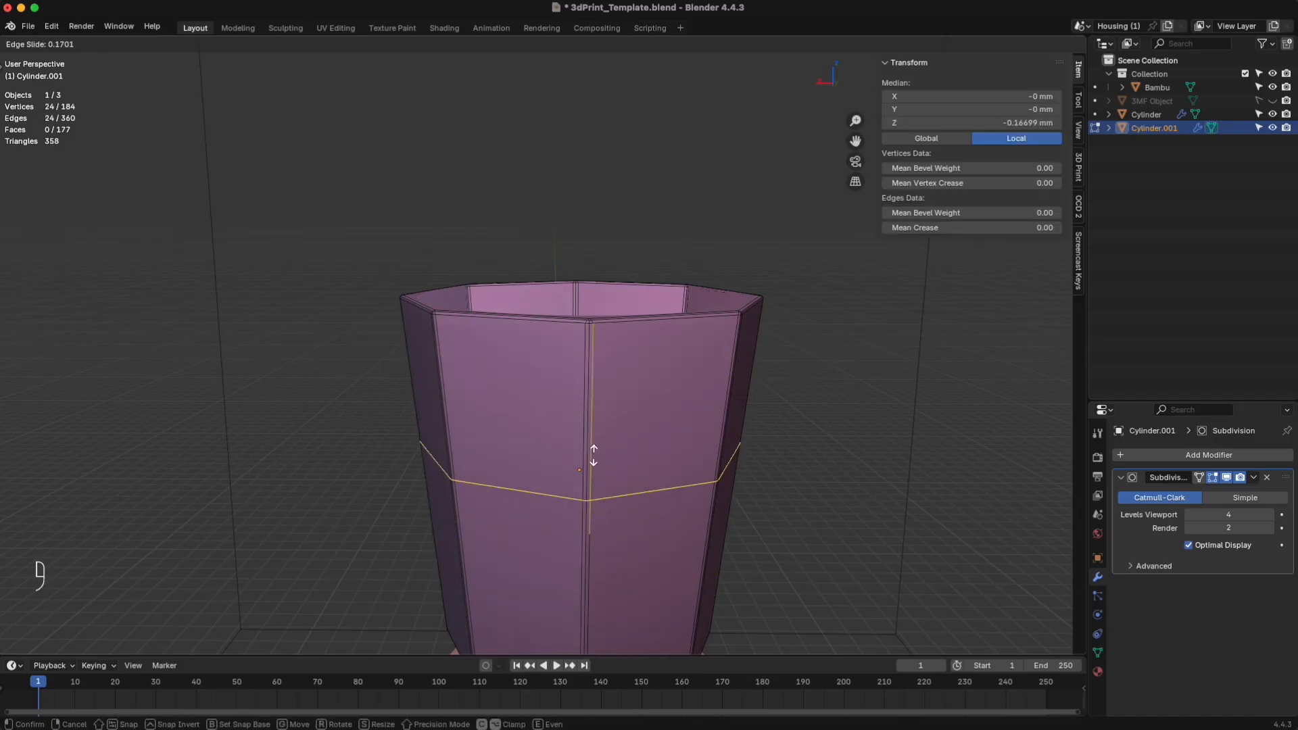
left_click(587, 471)
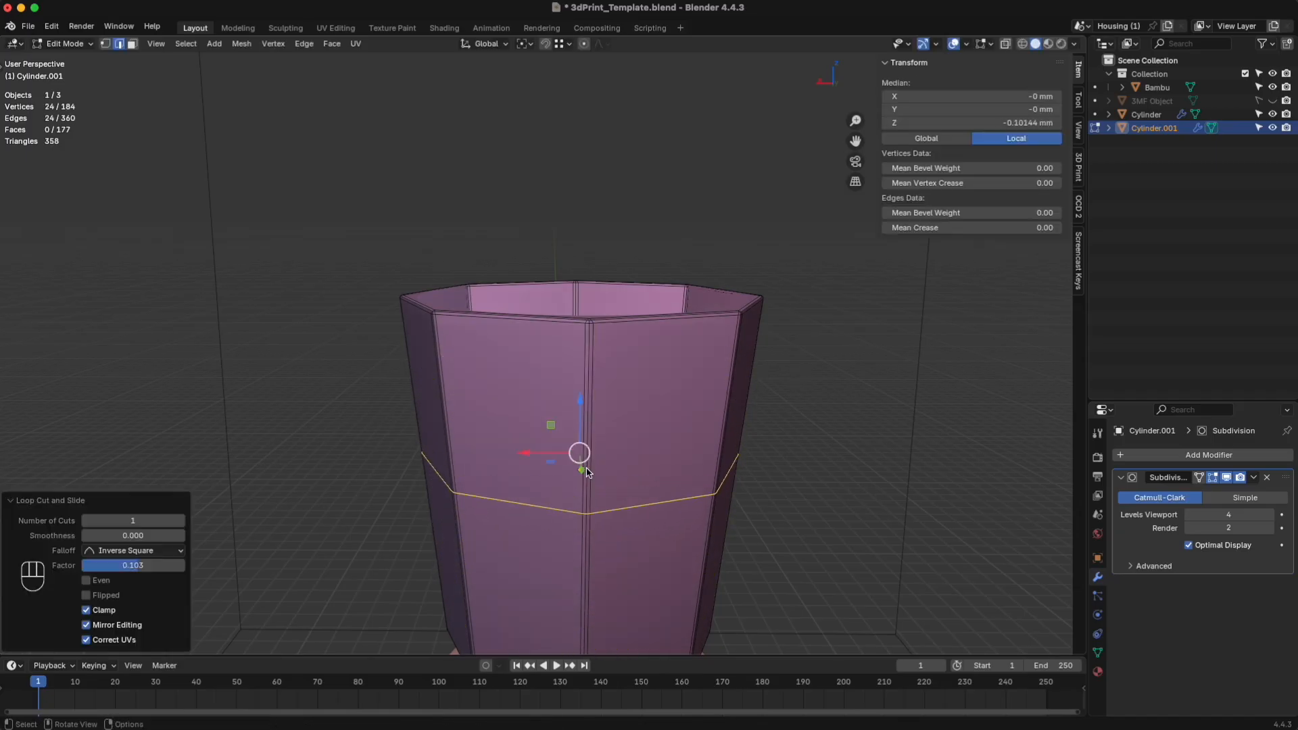
left_click(310, 330)
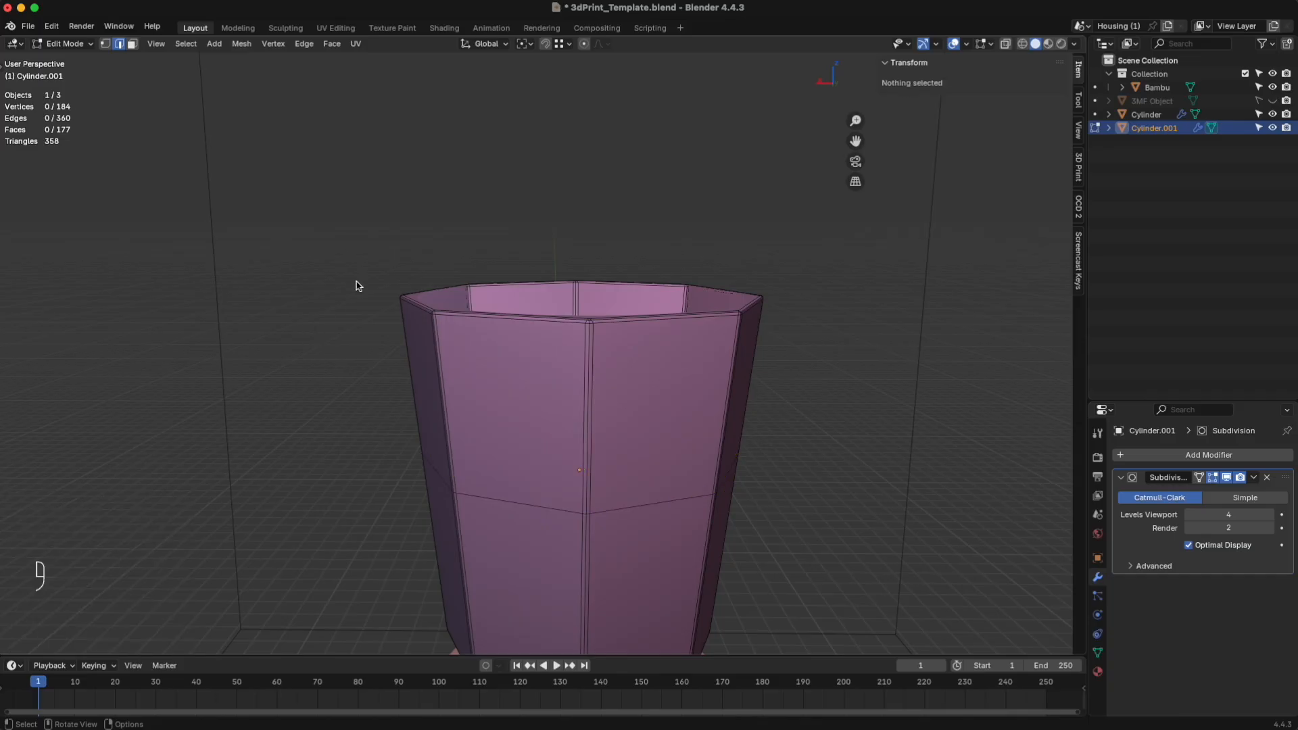
Step: Try to pull the rim corner vertices of the upper body outward along X, with a last move of about 3.92 mm
key("1")
middle_click_drag(376, 273, 385, 282)
left_click_drag(366, 256, 413, 333)
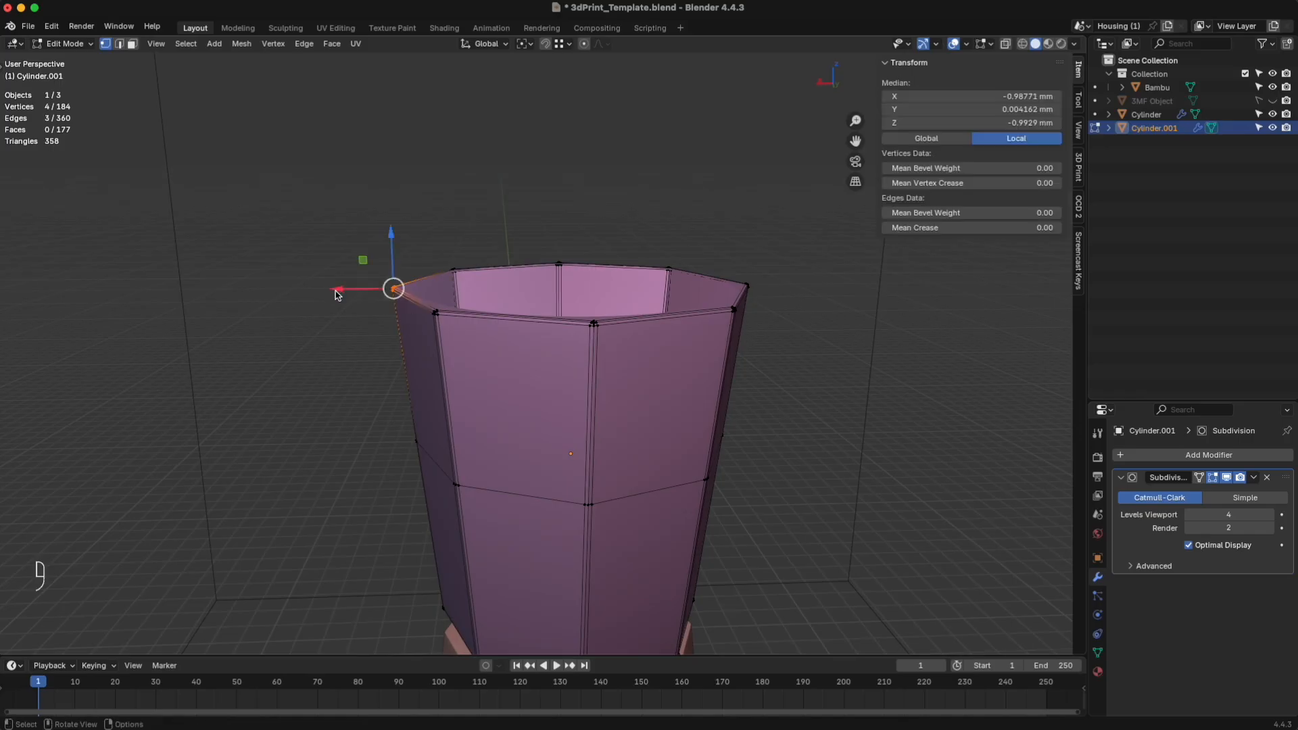
key("g")
key("x")
left_click_drag(260, 299, 271, 298)
left_click(307, 382)
middle_click_drag(306, 378, 327, 294)
left_click_drag(315, 262, 359, 334)
left_click_drag(297, 298, 270, 298)
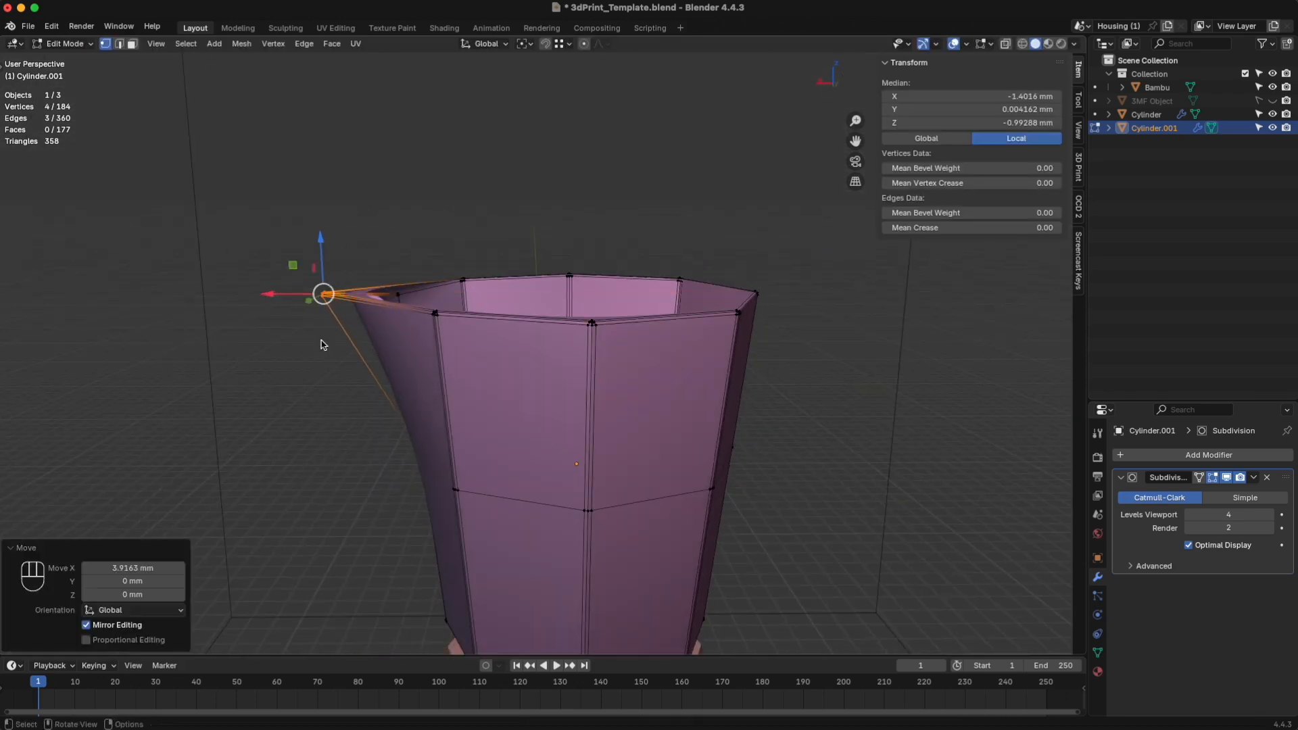
left_click(354, 383)
middle_click_drag(353, 383, 359, 312)
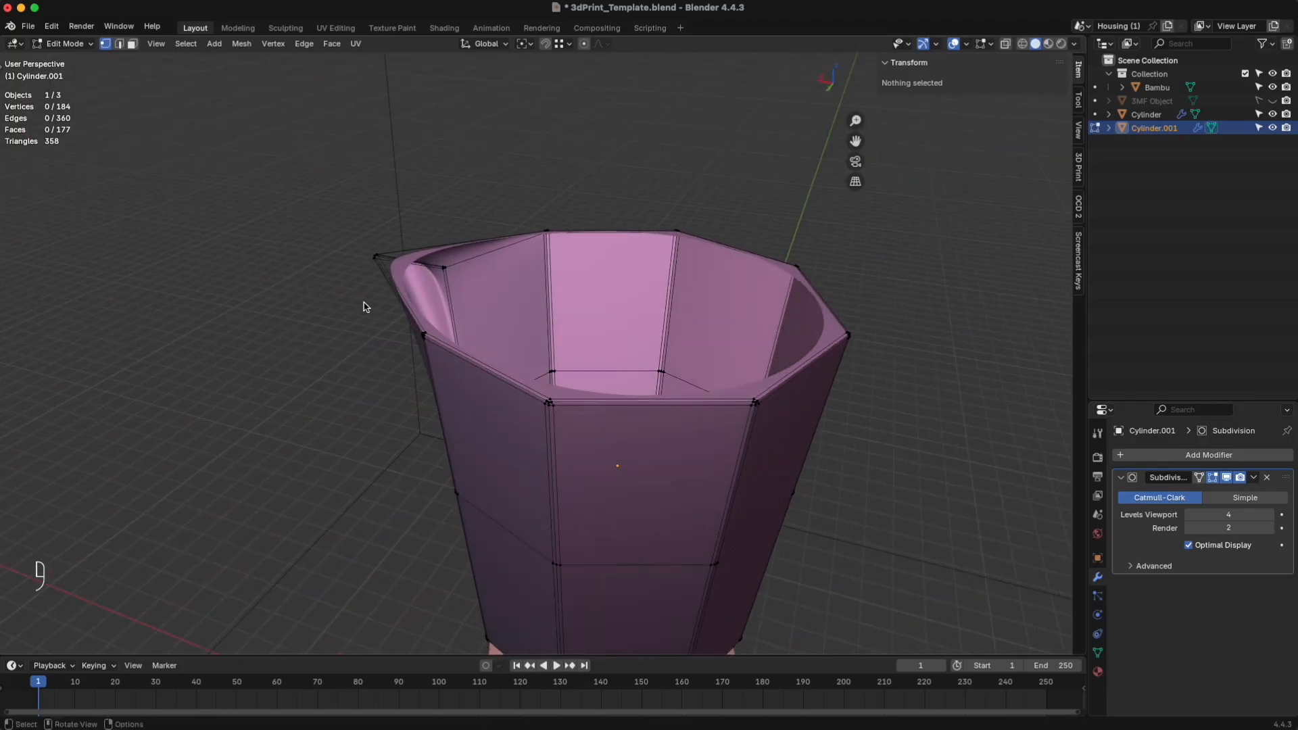
Step: Undo the outward moves of the rim corner vertices
key("super+z")
key("super+z")
key("super+z")
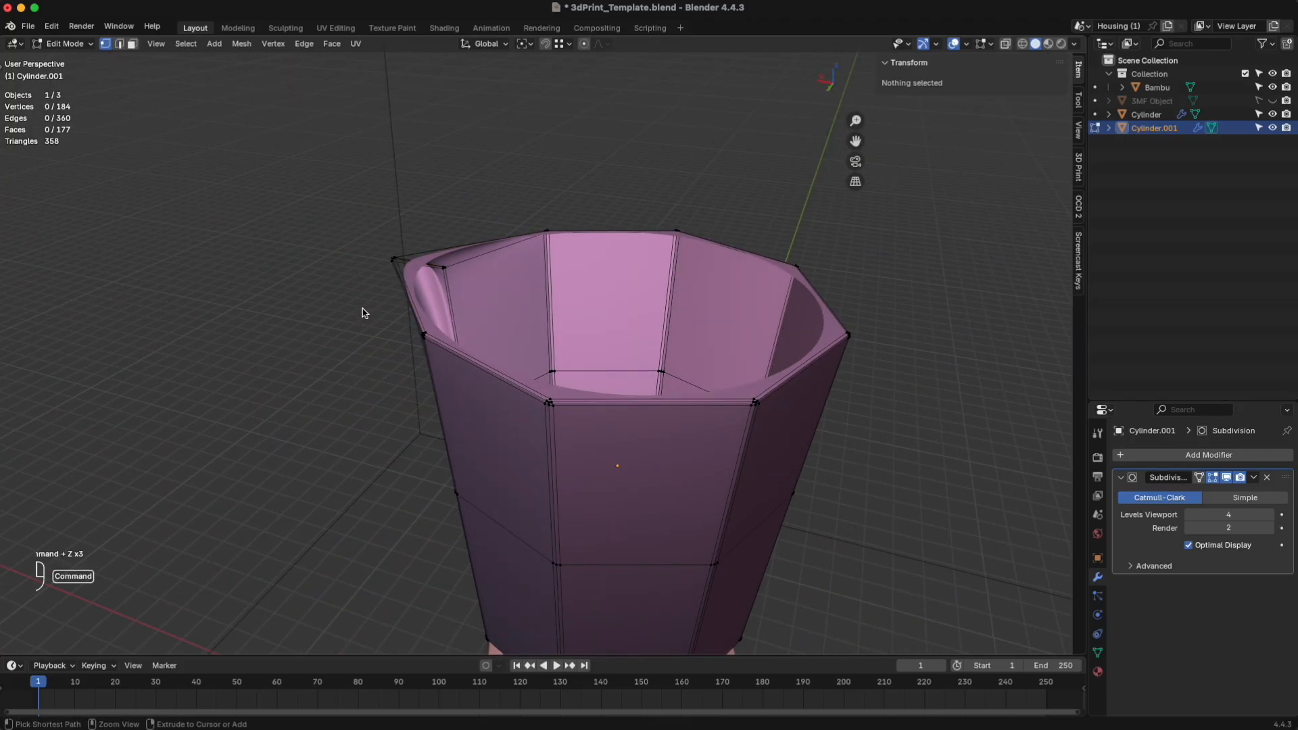
key("super+z")
key("super+z")
middle_click_drag(363, 332, 384, 316)
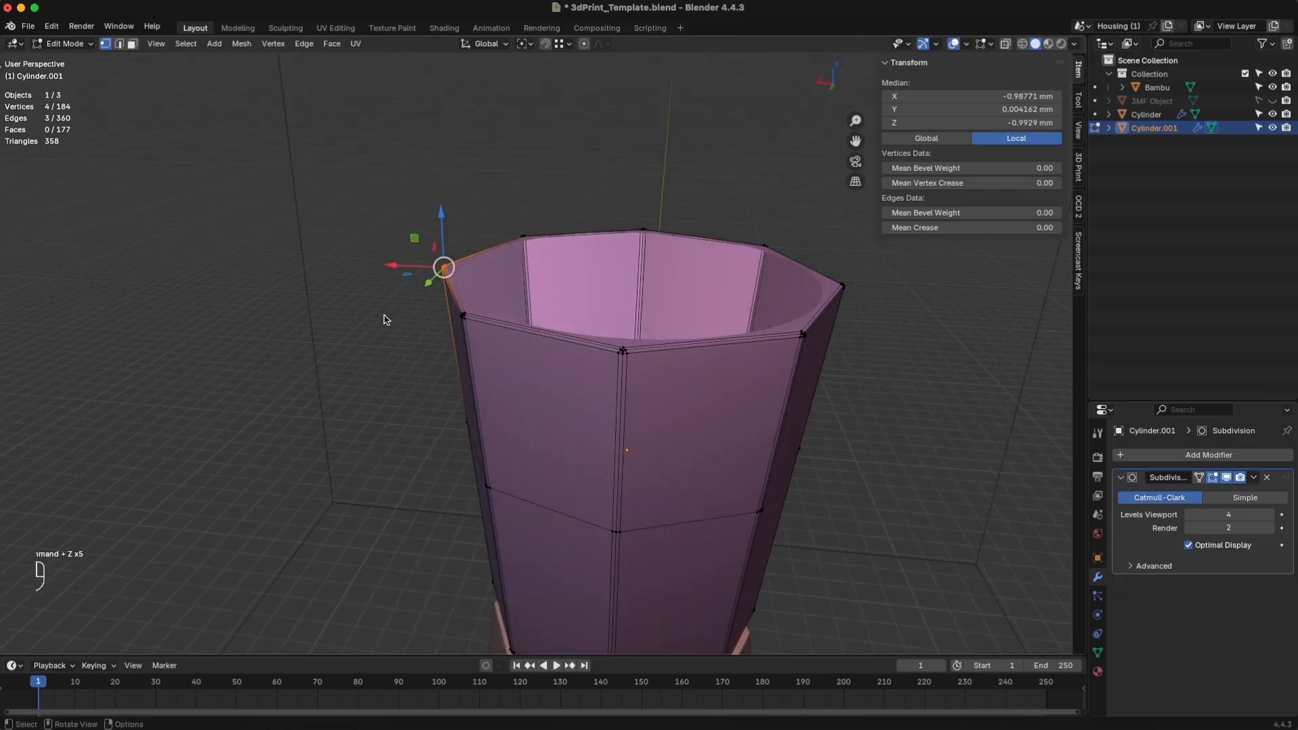
Step: With X-ray on, select every vertex of the rim corner, move them about 11.69 mm along X as a spout, and leave Edit Mode
key("z")
left_click(409, 394)
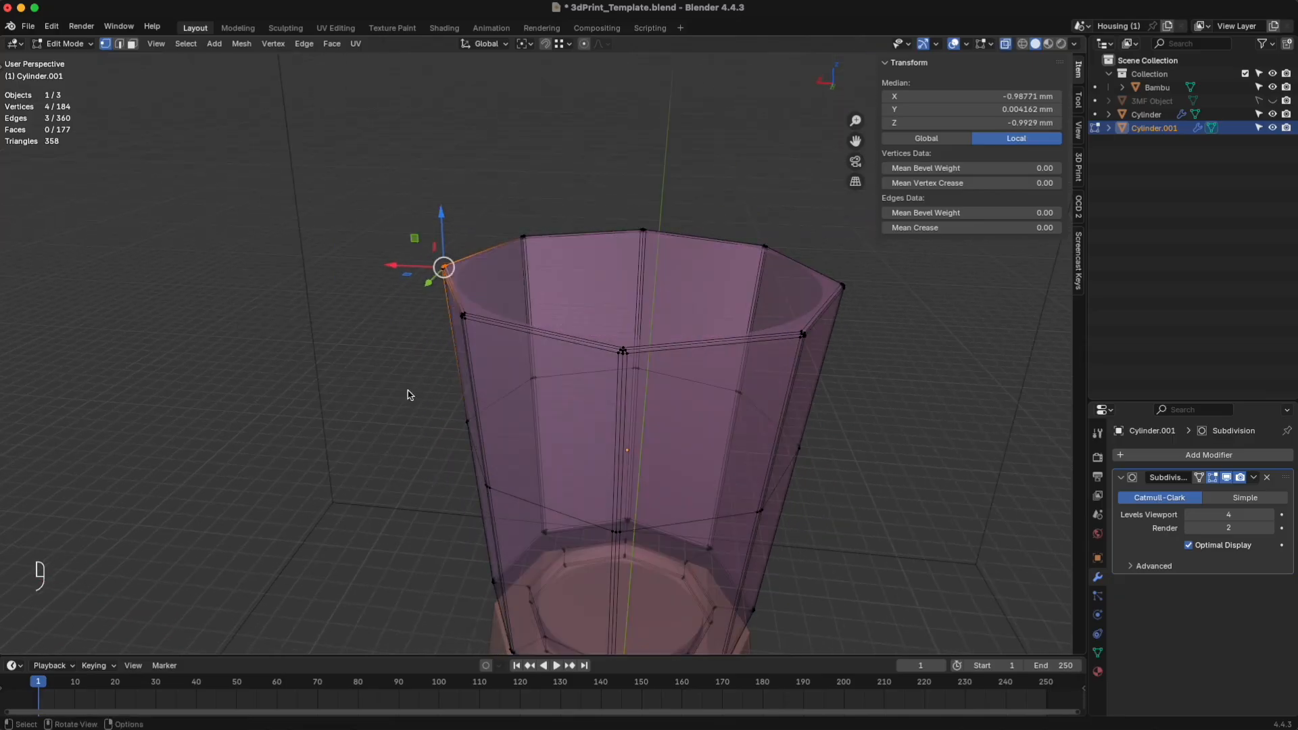
left_click(400, 290)
mouse_move(381, 230)
left_mouse_down()
mouse_move(442, 291)
mouse_move(465, 291)
left_mouse_up()
left_click_drag(396, 267, 328, 267)
key("z")
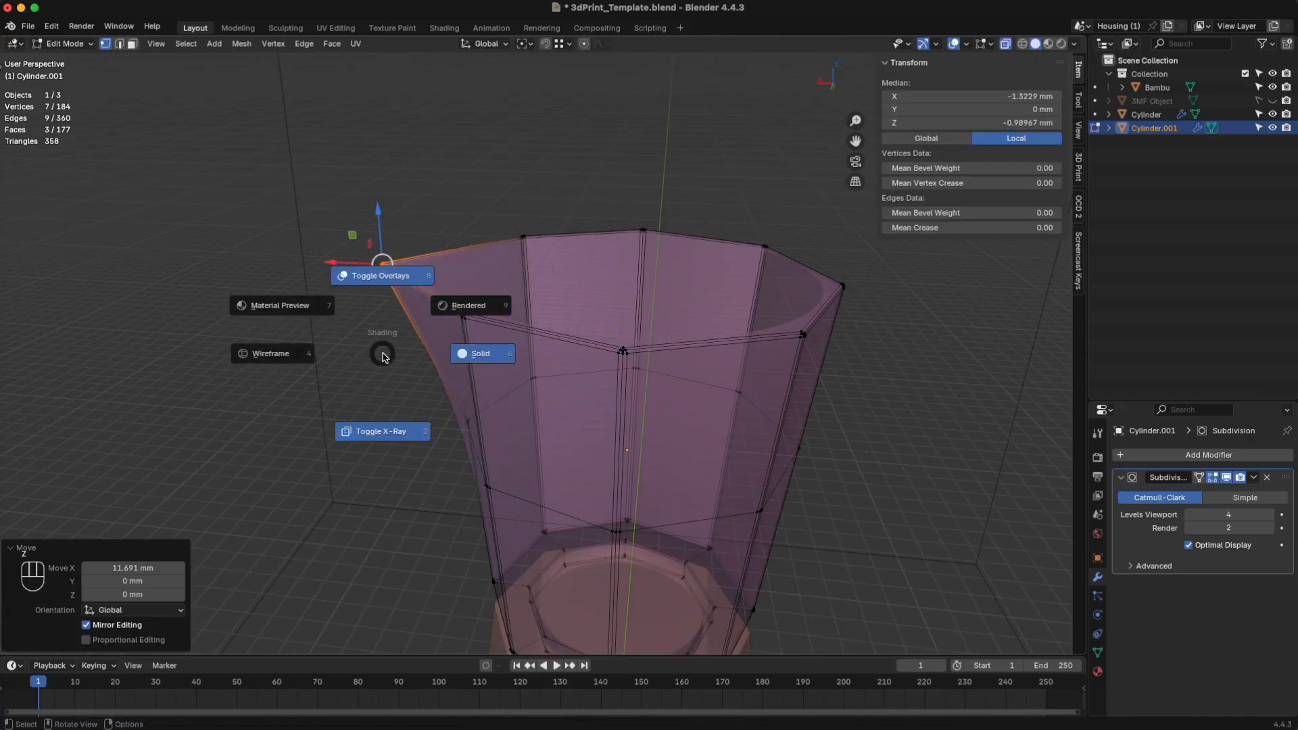
key("2")
left_click(395, 426)
middle_click_drag(392, 426, 431, 394)
key("Tab")
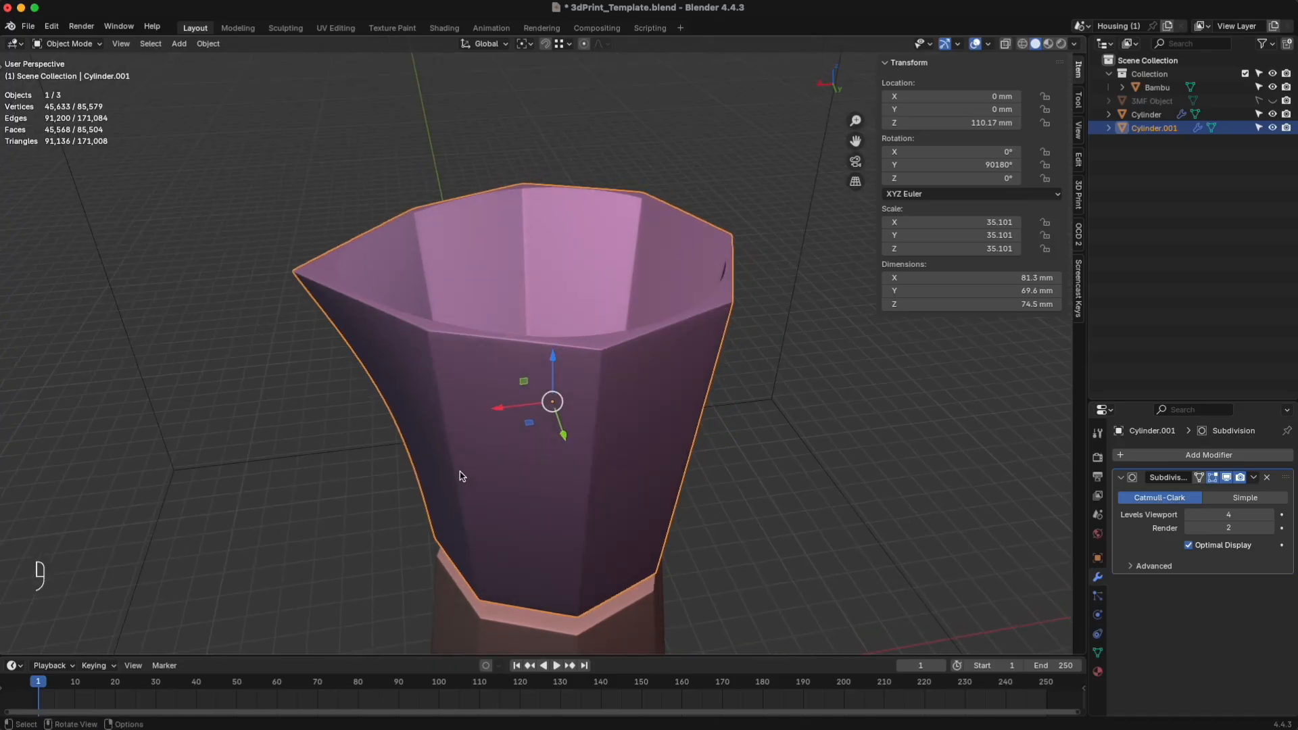
Step: Add an eight-sided cylinder mesh and raise it about 165.51 mm along Z, above the upper chamber
key("shift+a")
mouse_move(457, 474)
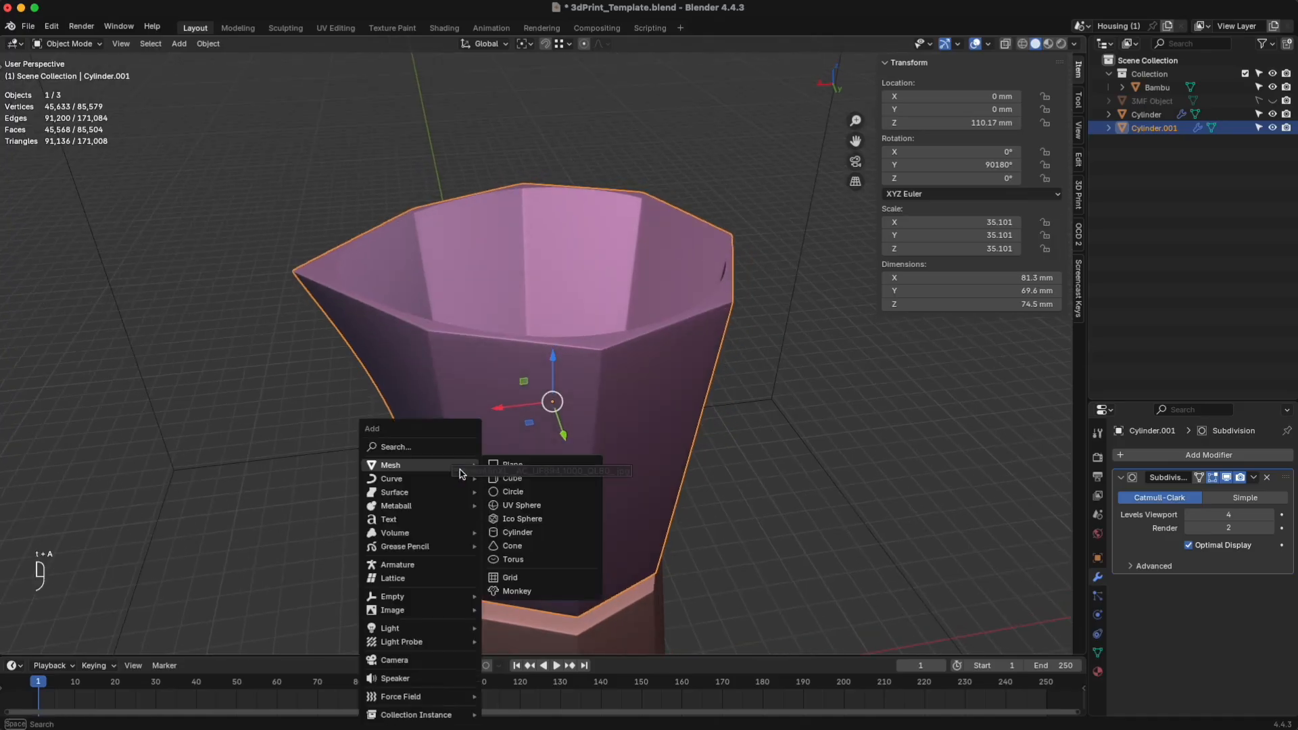
left_click(517, 533)
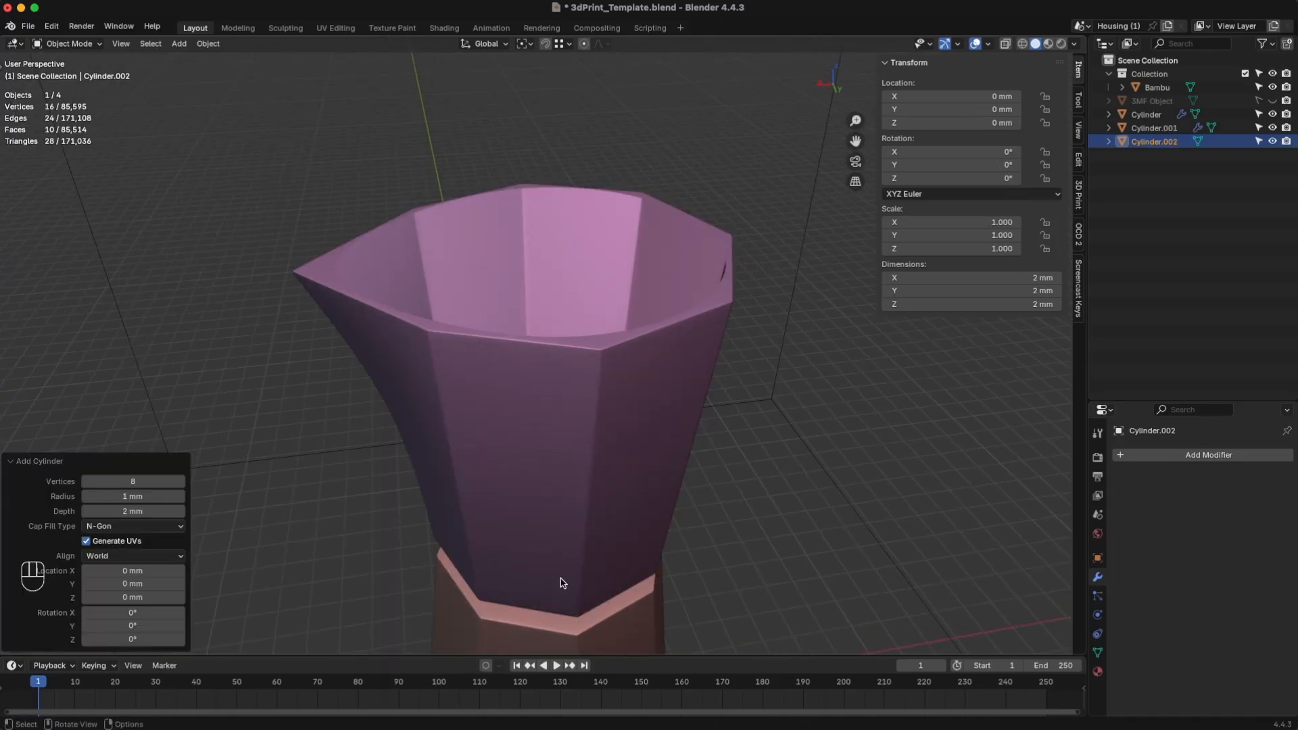
scroll(564, 586, "down", 4)
left_click_drag(559, 601, 562, 452)
scroll(614, 477, "up", 3)
Step: Scale the cylinder uniformly to about 68.9 mm across and raise it about 13.84 mm along Z to stand on the rim
key("s")
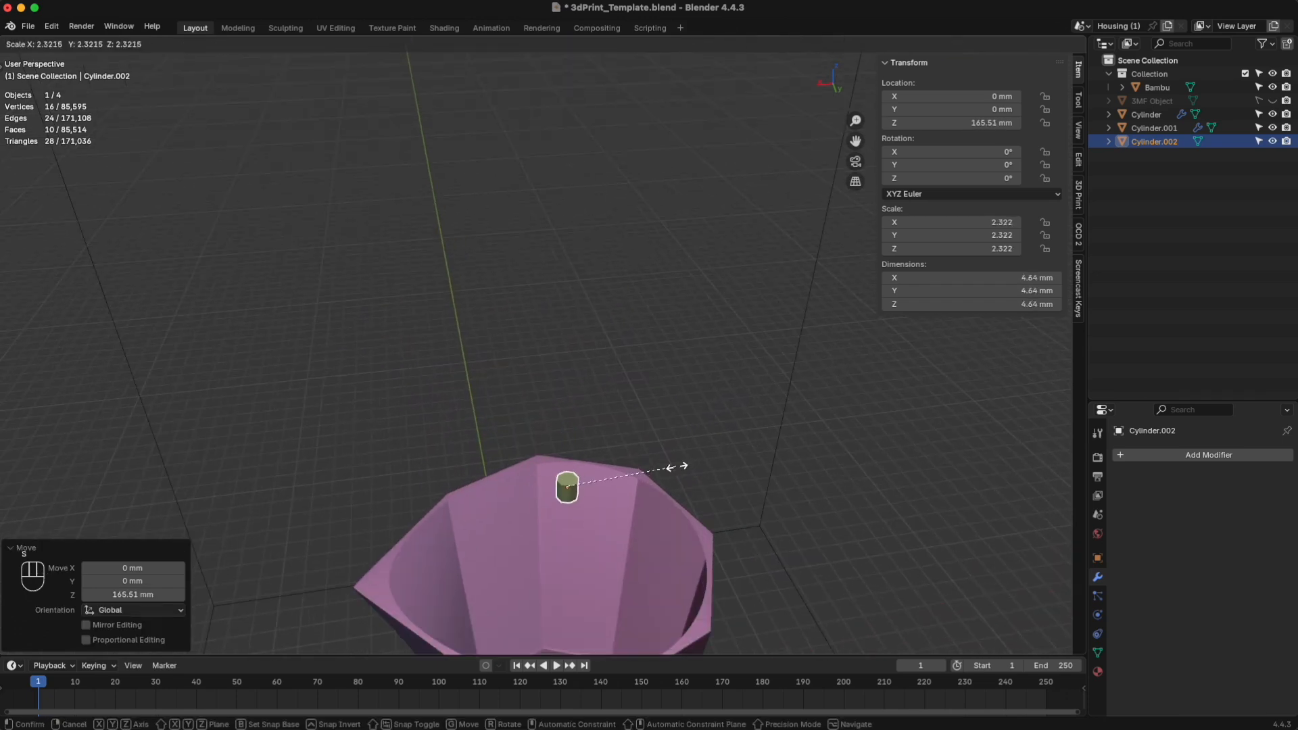
left_click(679, 556)
key("s")
left_click(826, 537)
key("s")
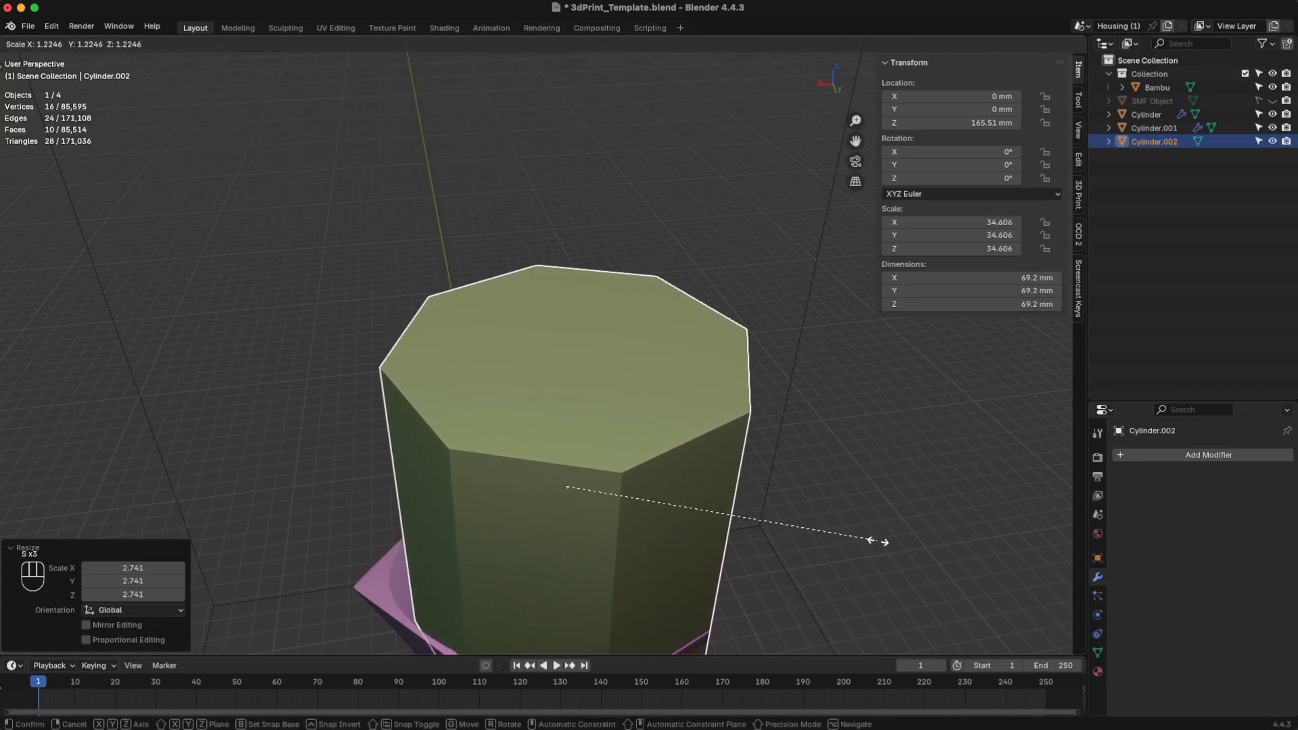
left_click(879, 540)
middle_click_drag(879, 540, 765, 458)
key("g")
key("z")
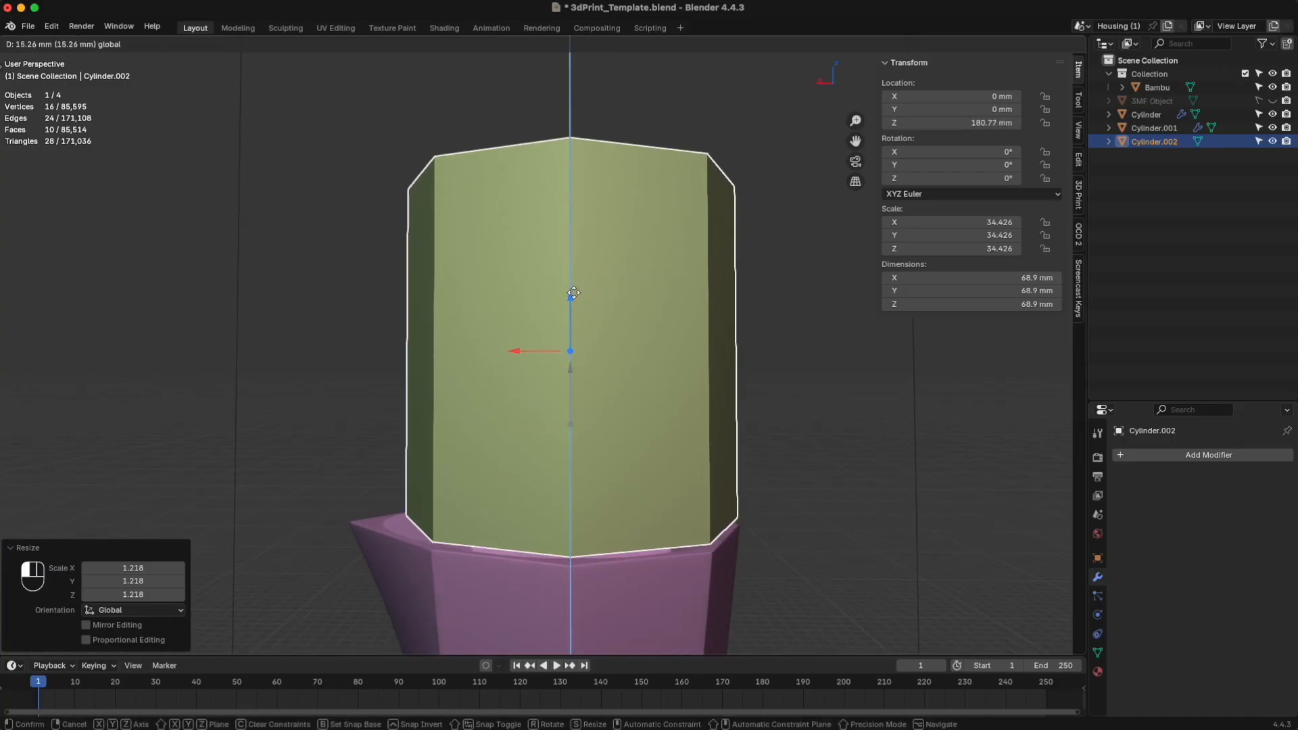
left_click(574, 296)
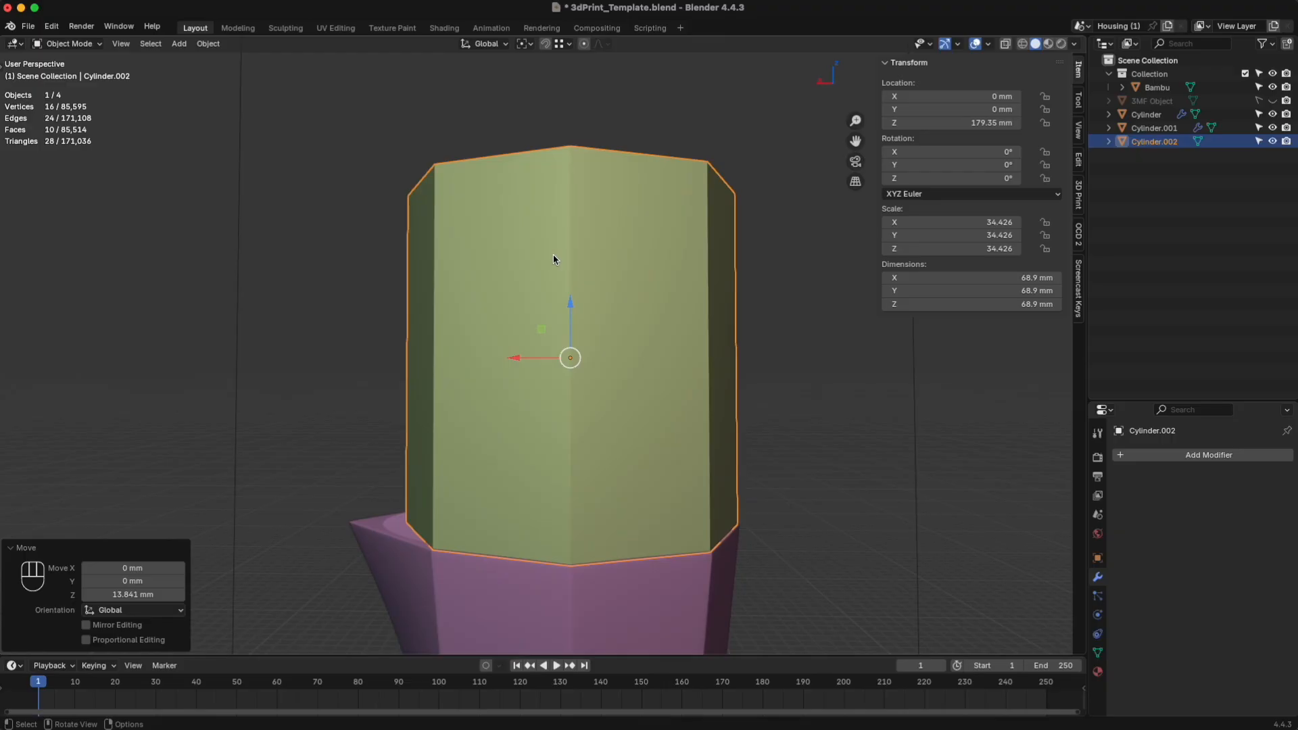
Step: Flatten the cylinder along Z to about 2.89 mm thick and lower it about 33.03 mm onto the chamber rim as a lid
key("s")
key("z")
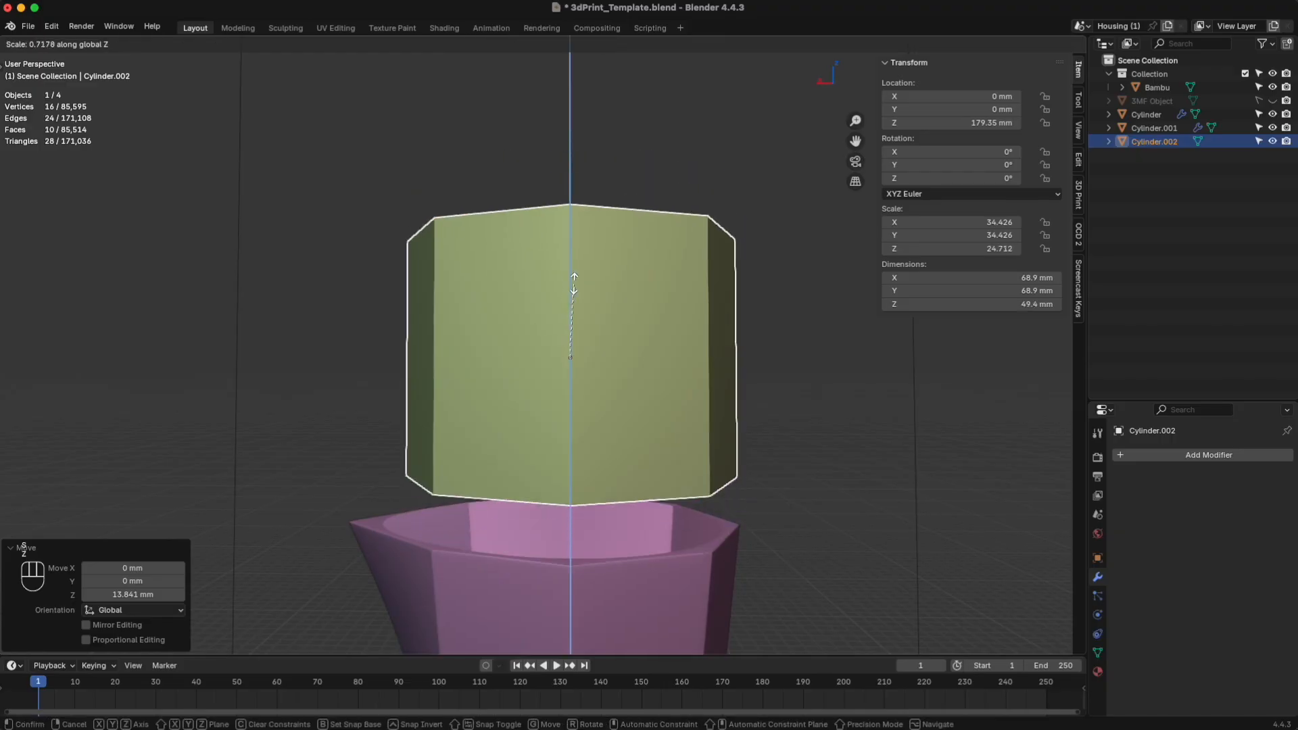
left_click(572, 358)
left_click_drag(574, 324, 584, 470)
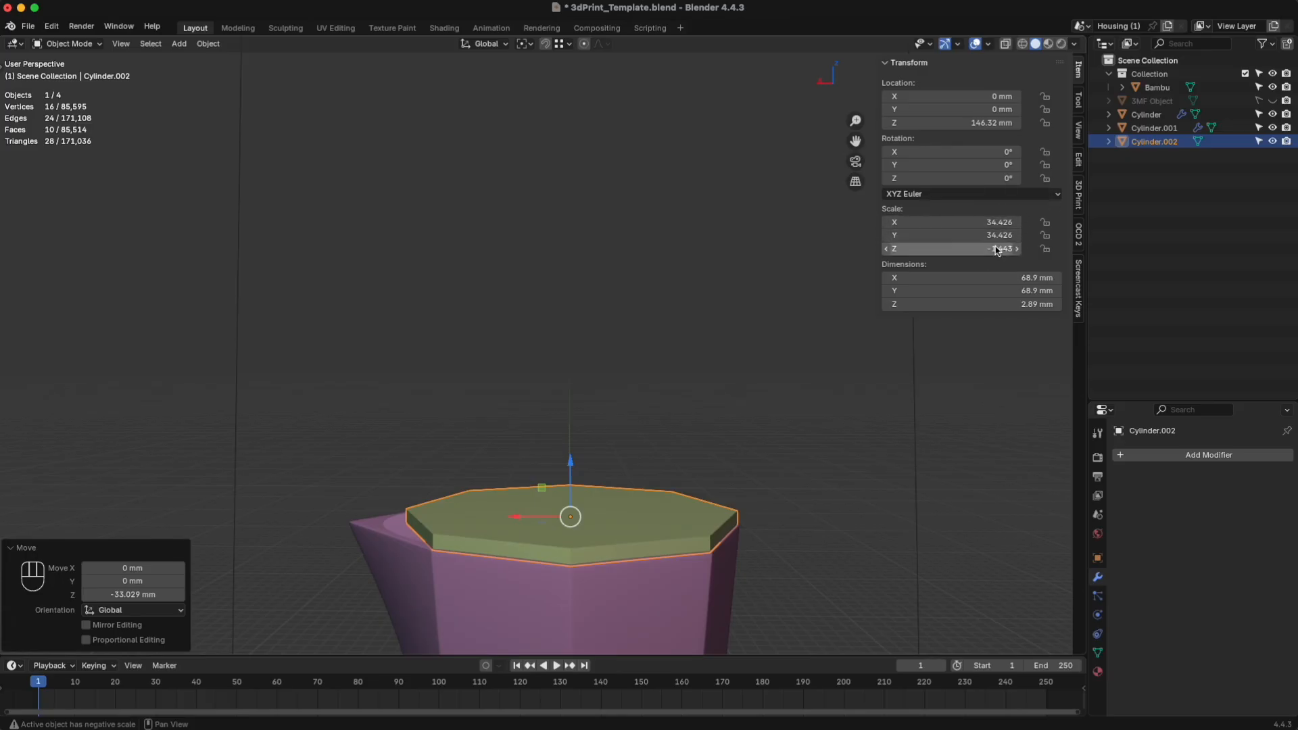
Step: Compare the scale values of the upper chamber and the lid disc
left_click(718, 610)
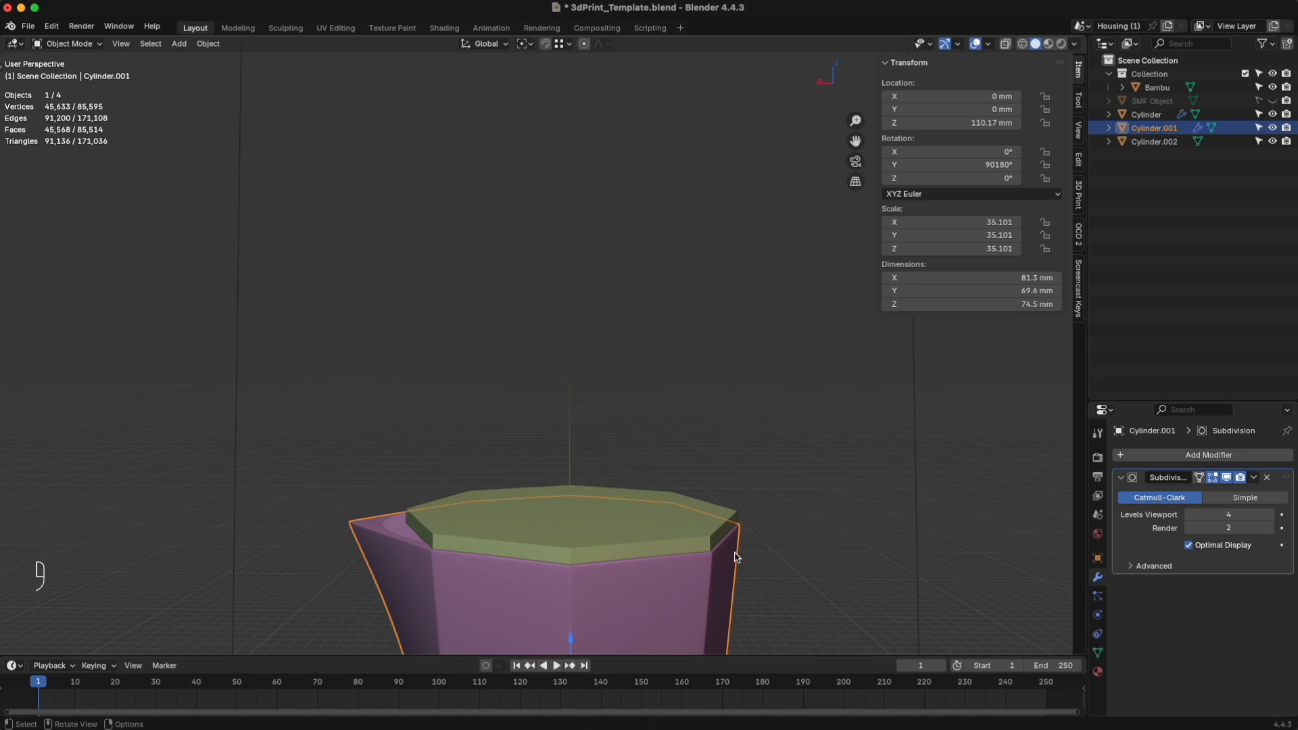
left_click(685, 512)
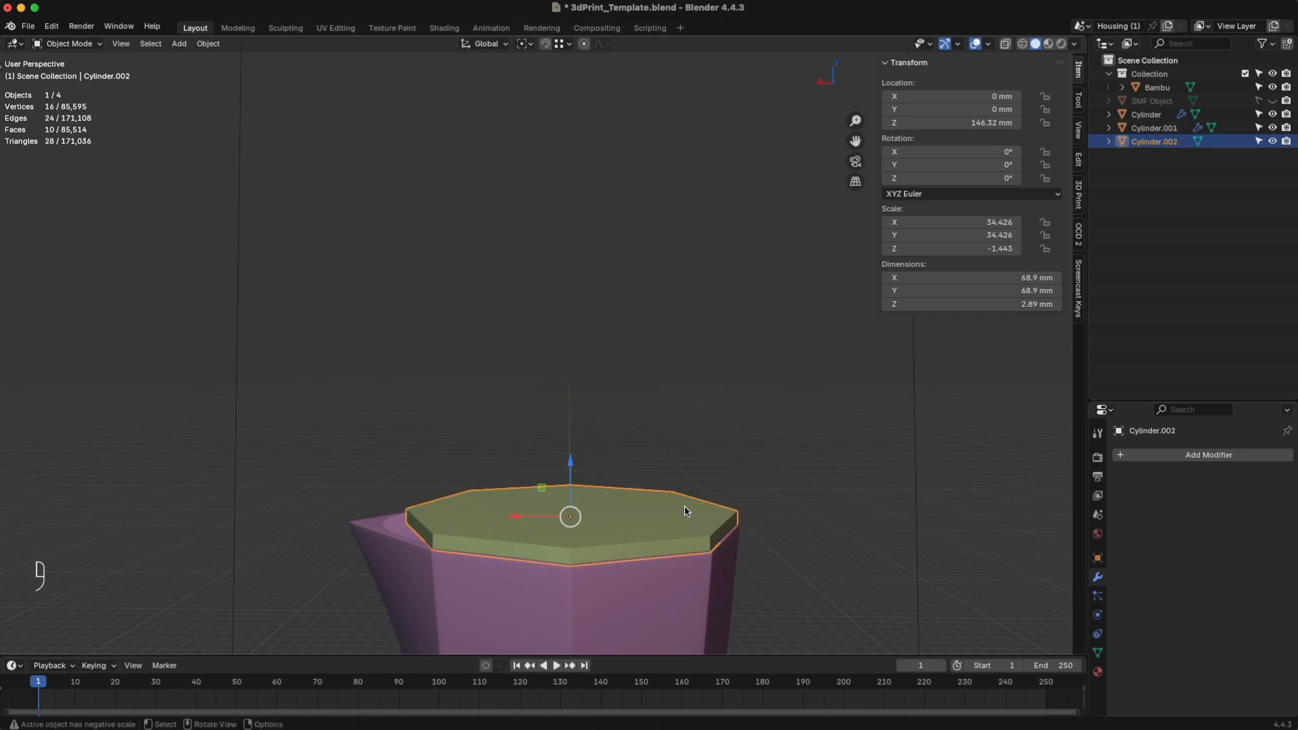
left_click(695, 601)
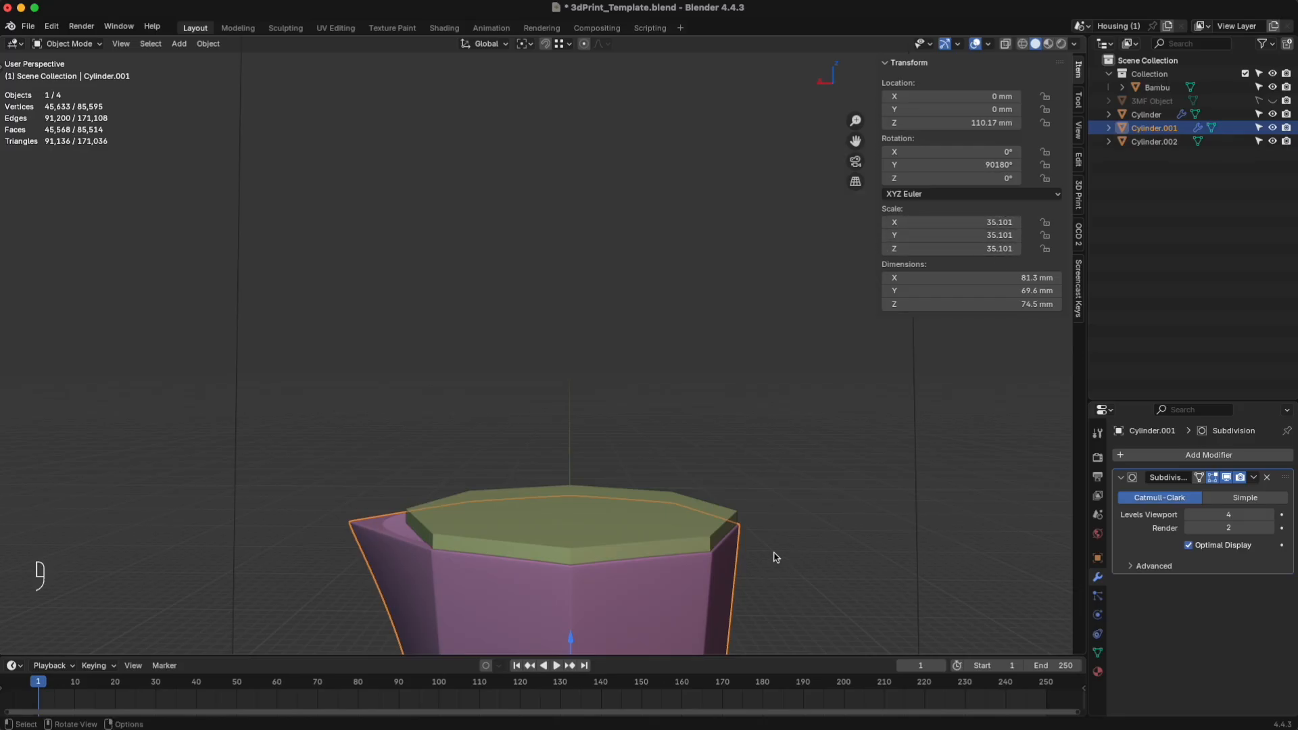
left_click(664, 526)
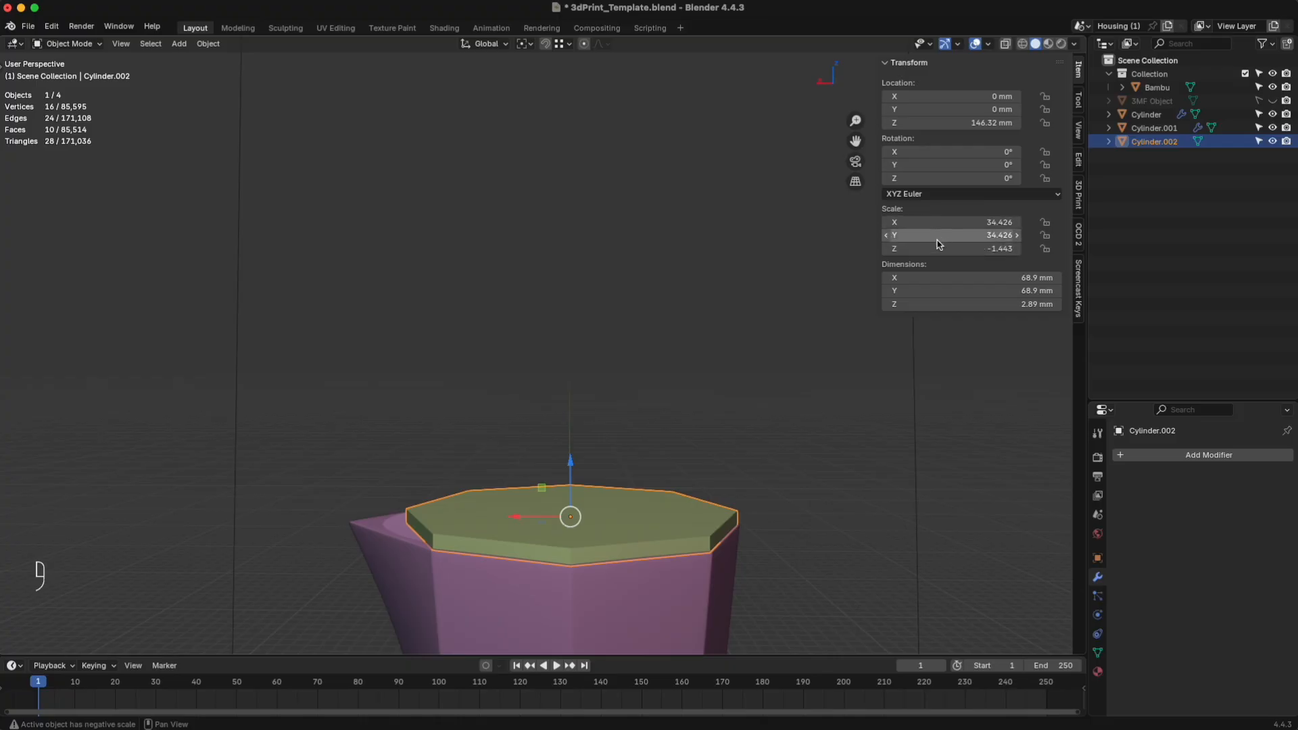
Step: Try to bevel the upper and lower outline edge loops of the lid disc with 2 segments, and undo the bevel
mouse_move(813, 471)
middle_mouse_down()
mouse_move(775, 497)
mouse_move(795, 468)
middle_mouse_up()
middle_click_drag(795, 467, 851, 383, "shift")
scroll(771, 294, "up", 5)
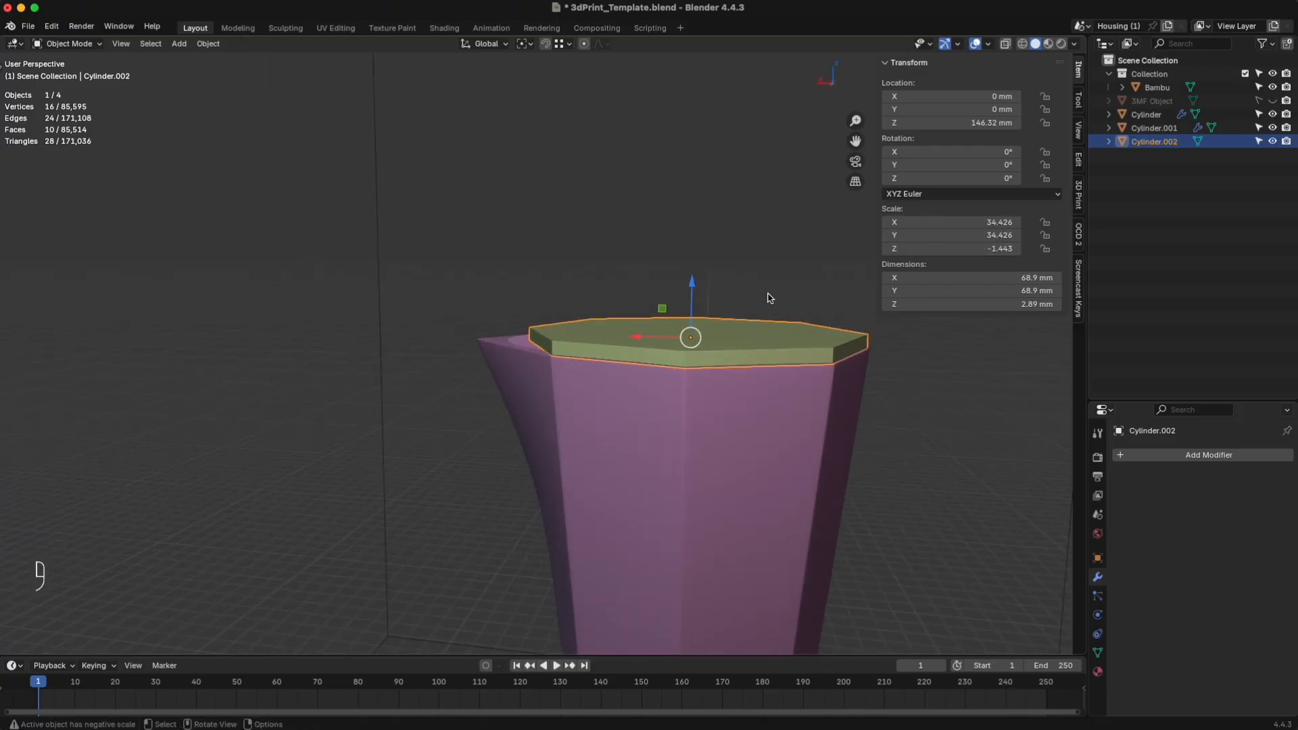
middle_click_drag(755, 296, 764, 298)
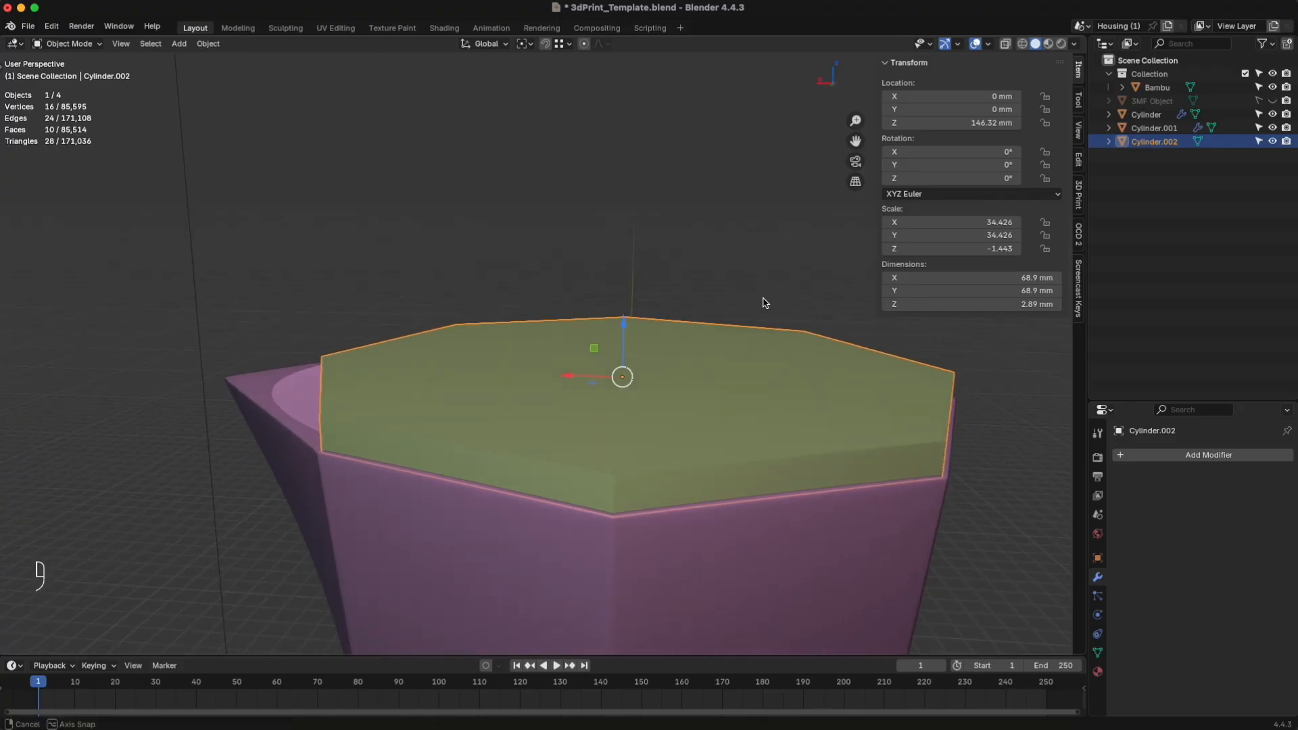
key("Tab")
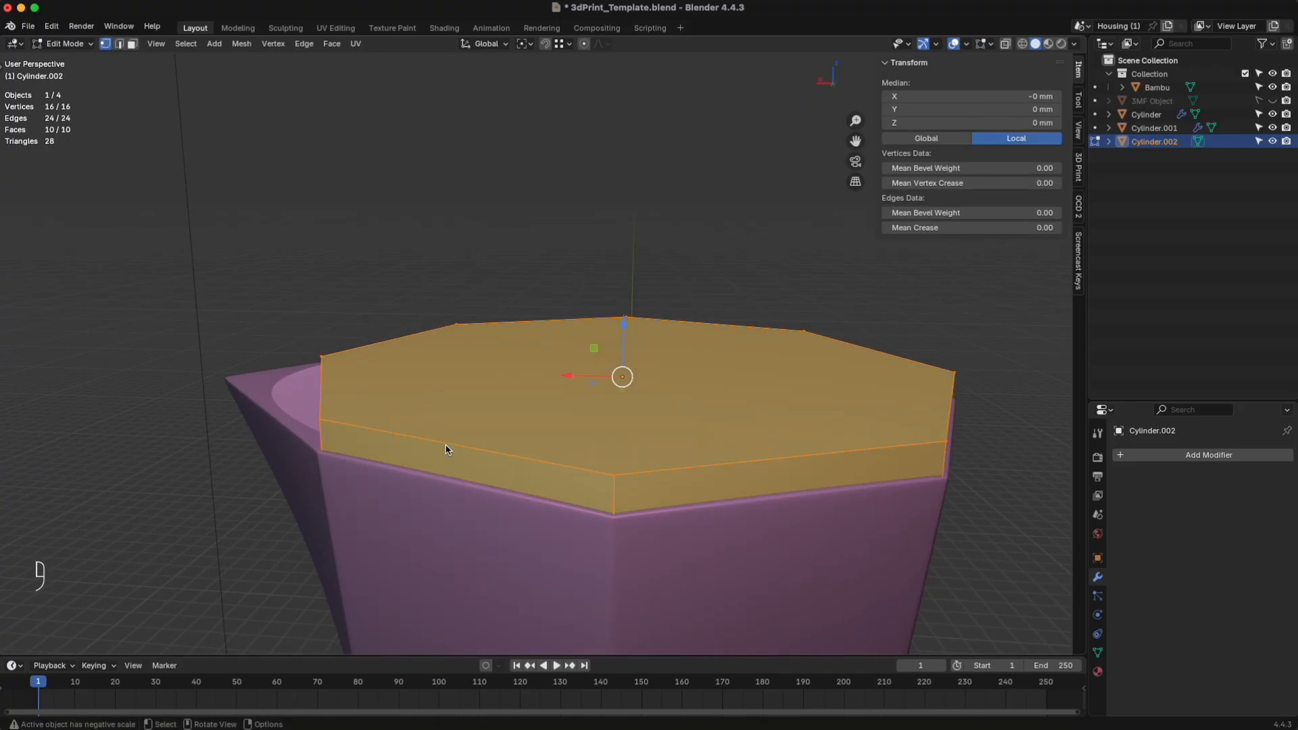
left_click(405, 255)
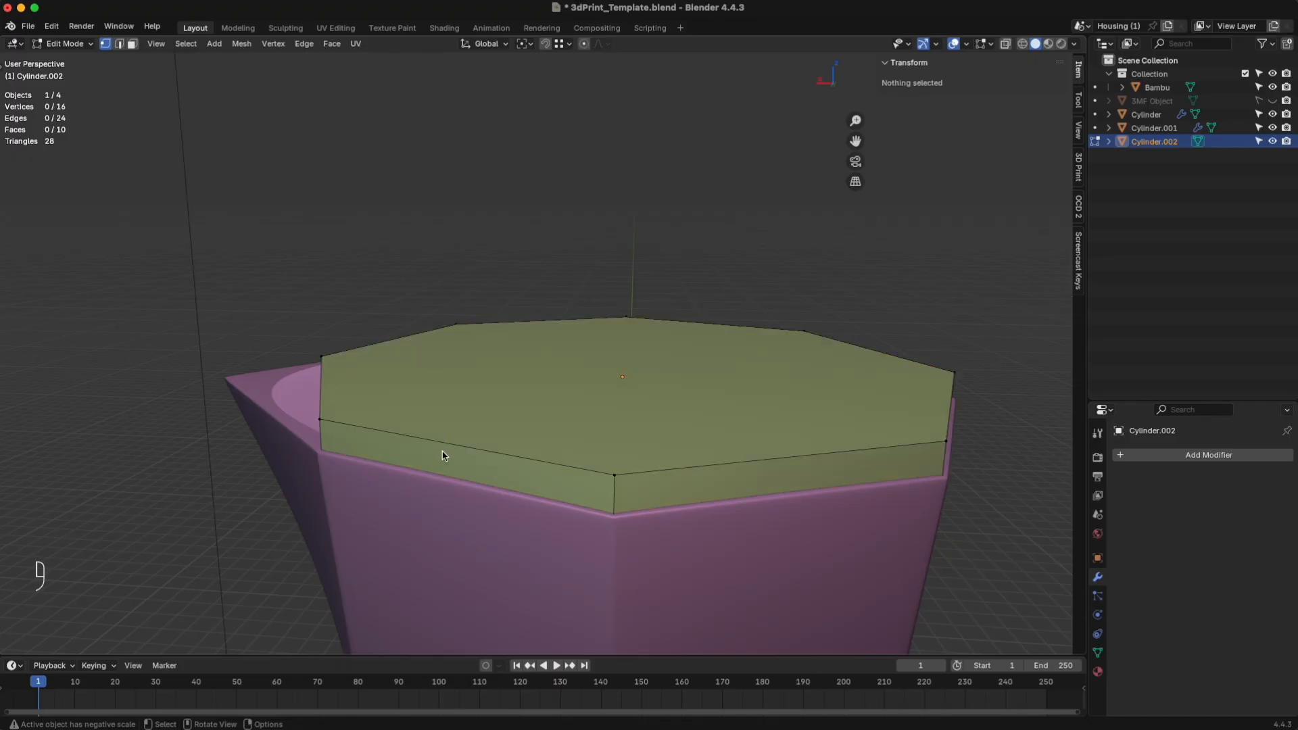
left_click(483, 443, "alt")
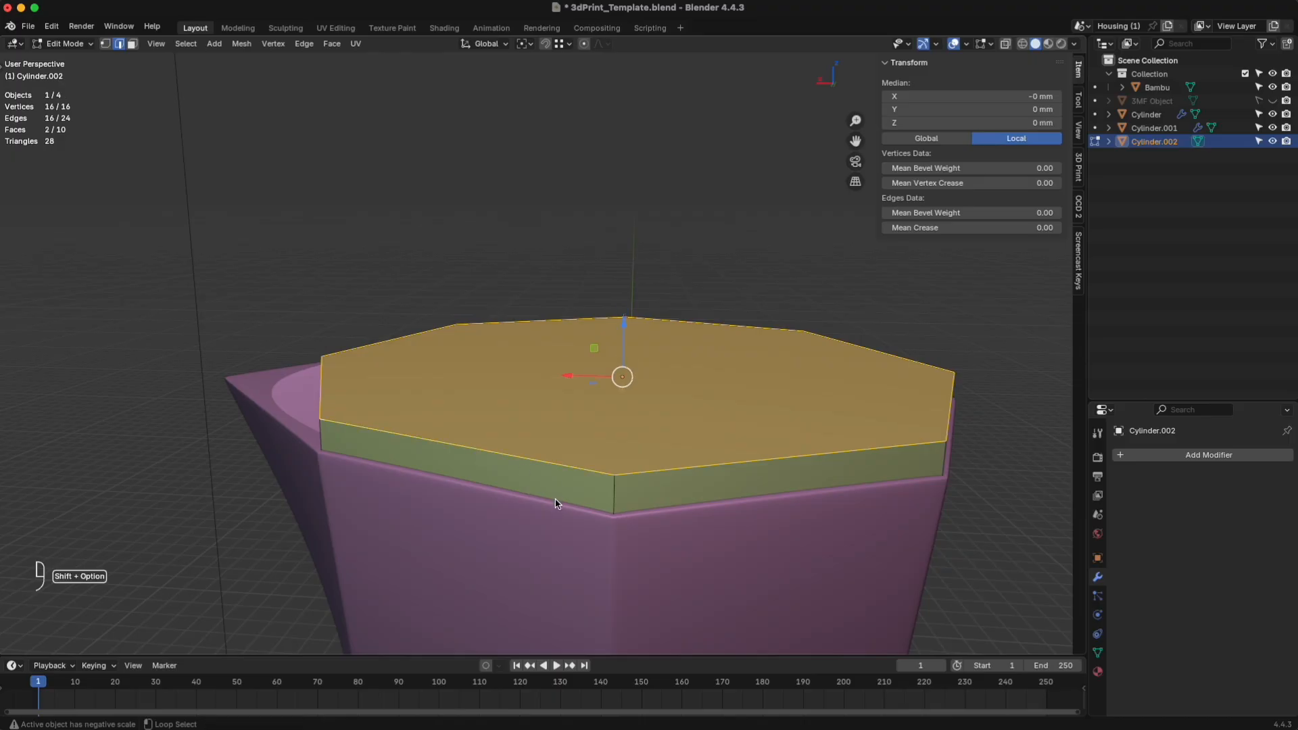
mouse_move(555, 503)
middle_mouse_down()
mouse_move(531, 499)
mouse_move(556, 503)
middle_mouse_up()
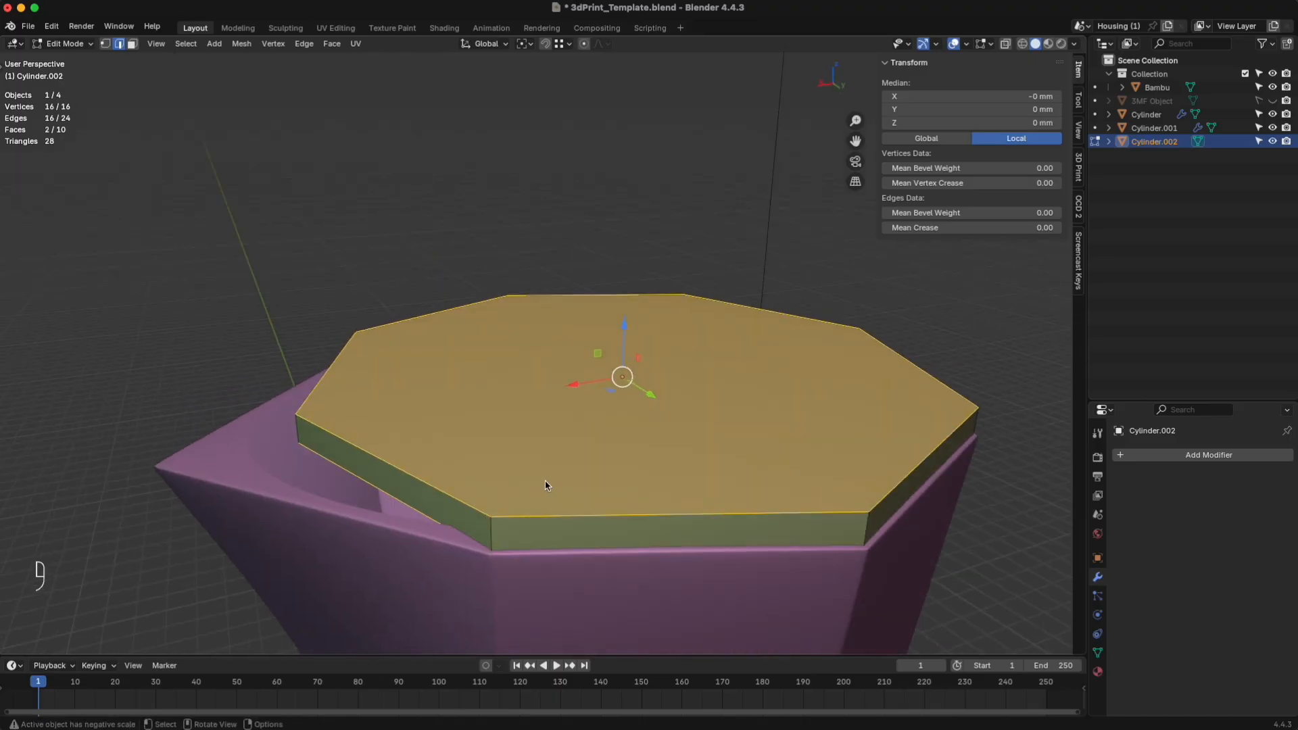
key("ctrl+b")
scroll(534, 488, "up", 1)
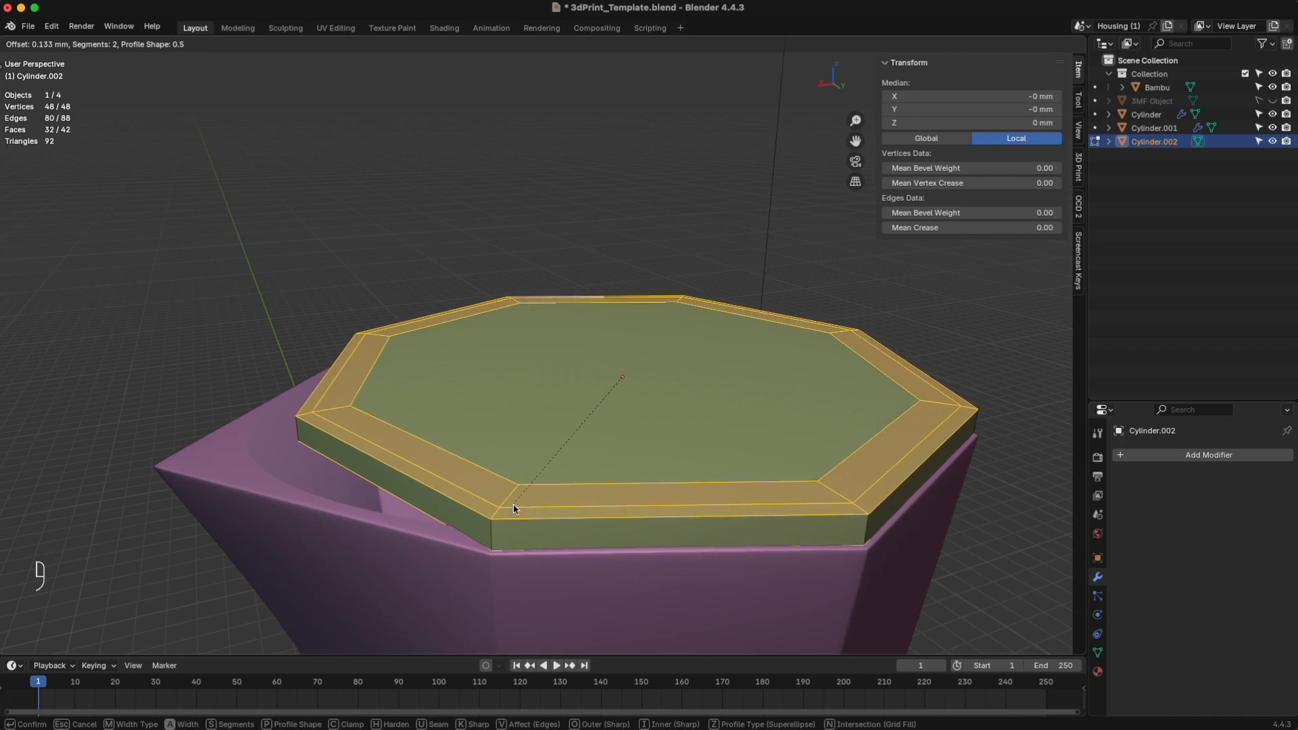
left_click(521, 501)
key("super+z")
middle_click_drag(695, 441, 671, 438)
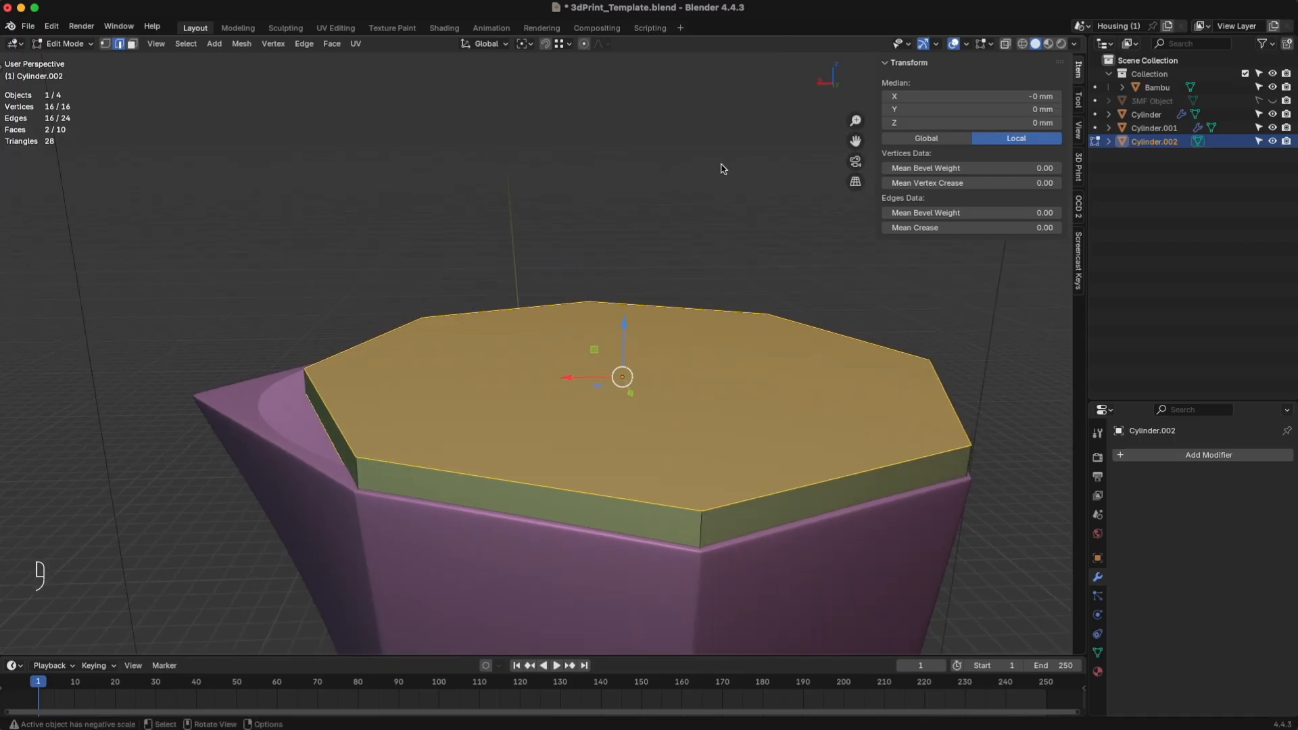
Step: Examine the lid disc's scale values in Object Mode
key("Tab")
middle_click_drag(760, 428, 724, 415)
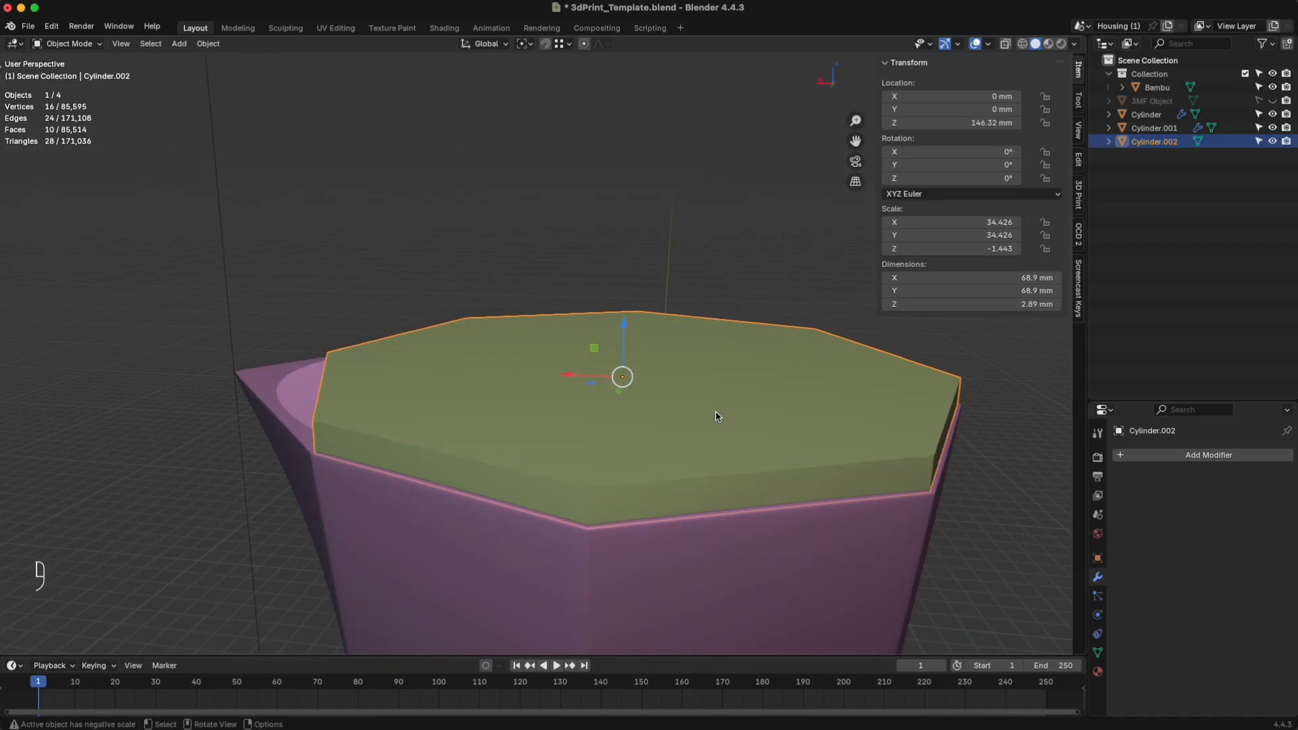
scroll(718, 414, "down", 3)
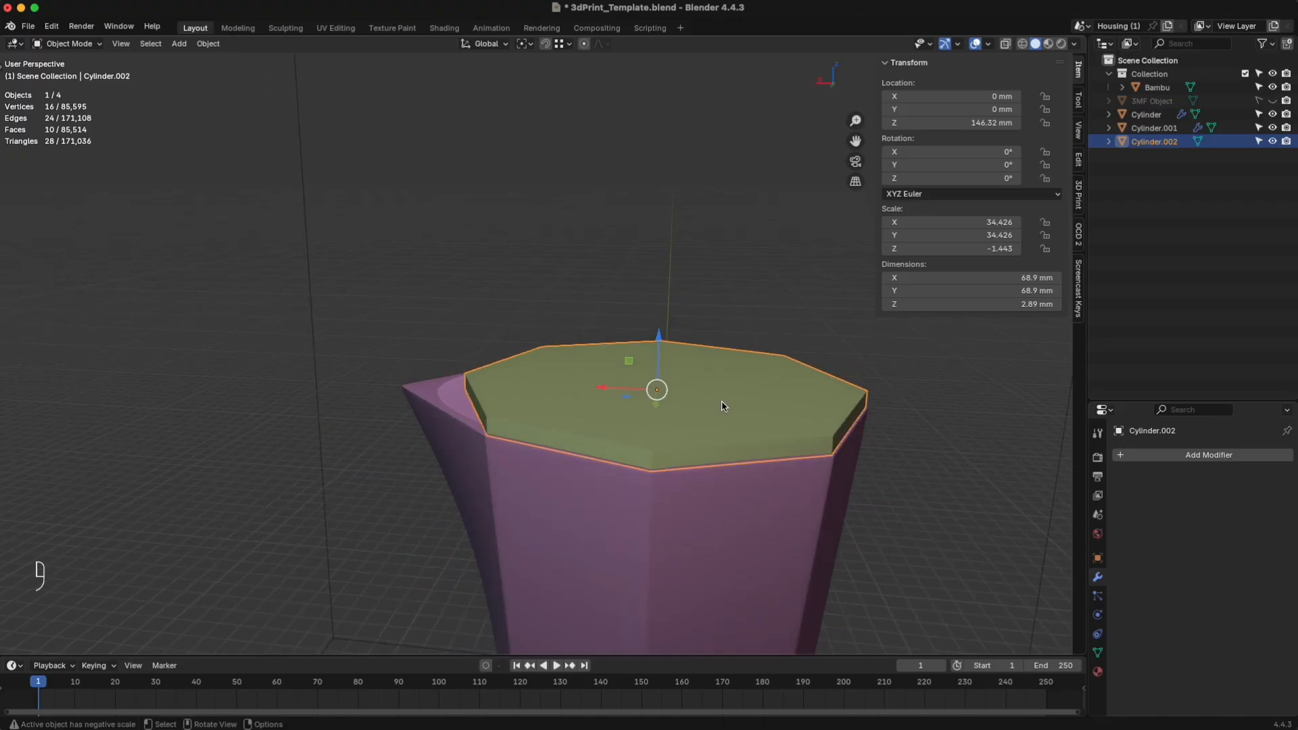
key("Tab")
left_click(588, 282)
left_click(572, 379)
key("Tab")
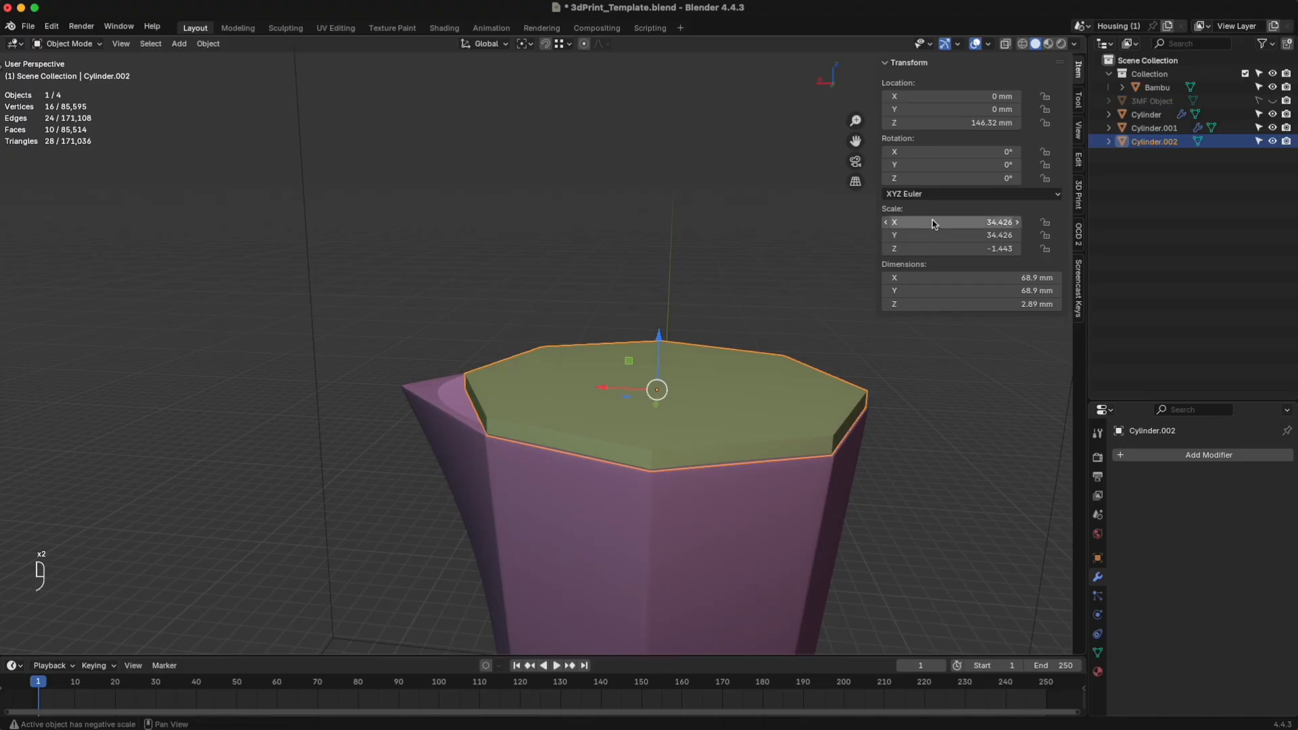
Step: Apply the lid disc's rotation and scale
mouse_move(802, 406)
middle_mouse_down()
mouse_move(837, 383)
mouse_move(809, 379)
mouse_move(836, 372)
mouse_move(807, 389)
middle_mouse_up()
scroll(710, 367, "down", 2)
scroll(709, 367, "up", 2)
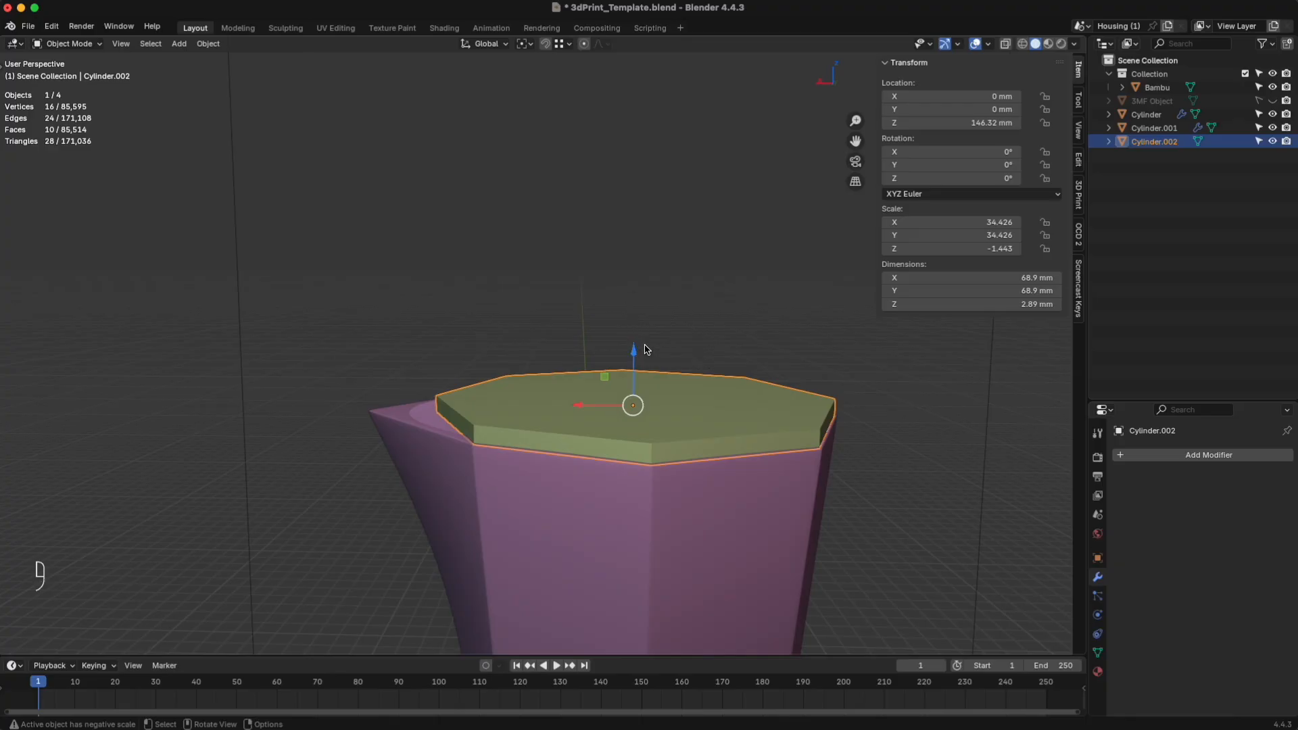
key("ctrl+a")
left_click(512, 396)
key("ctrl+a")
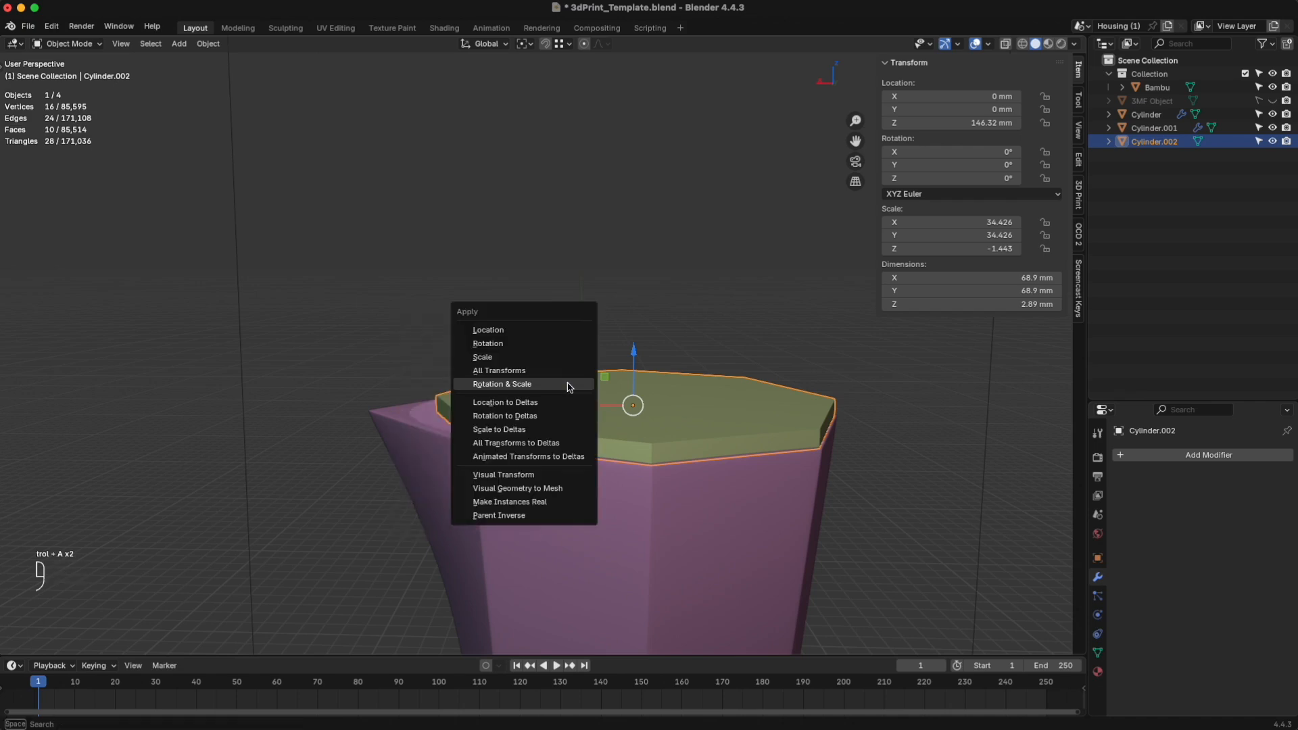
left_click(534, 385)
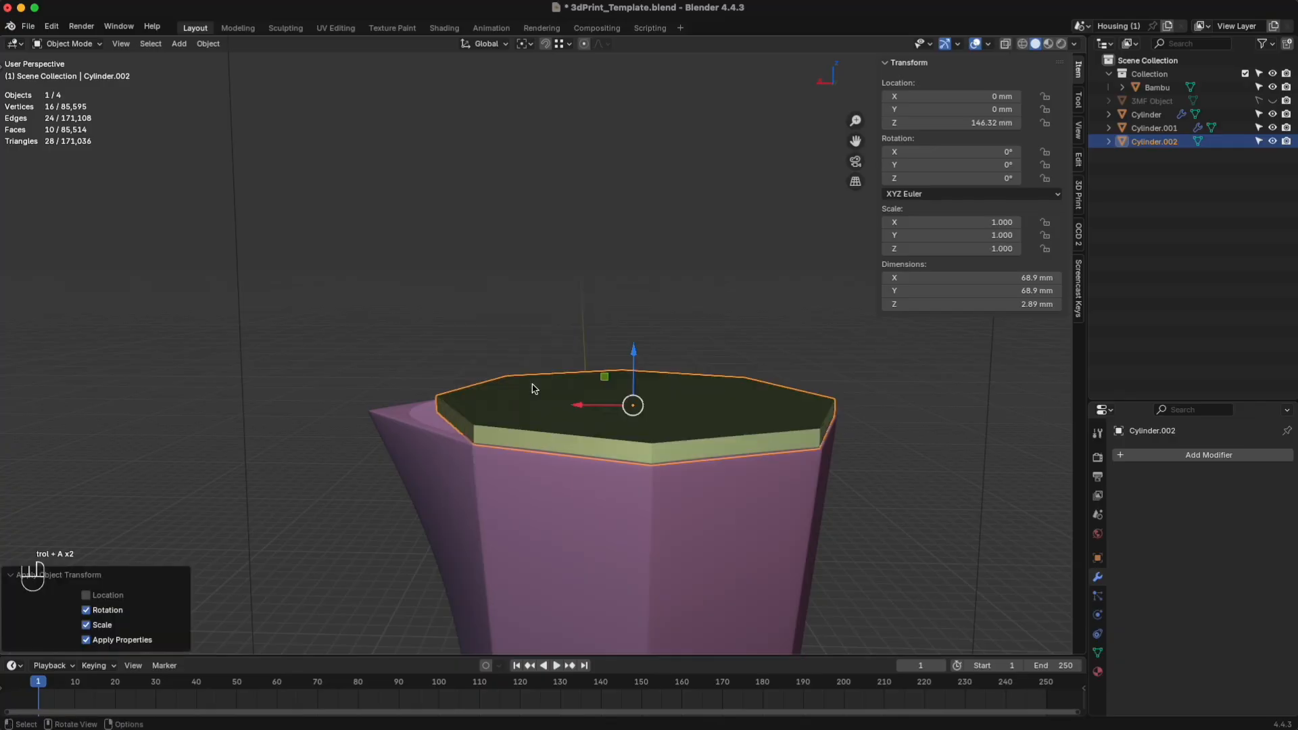
left_click(209, 44)
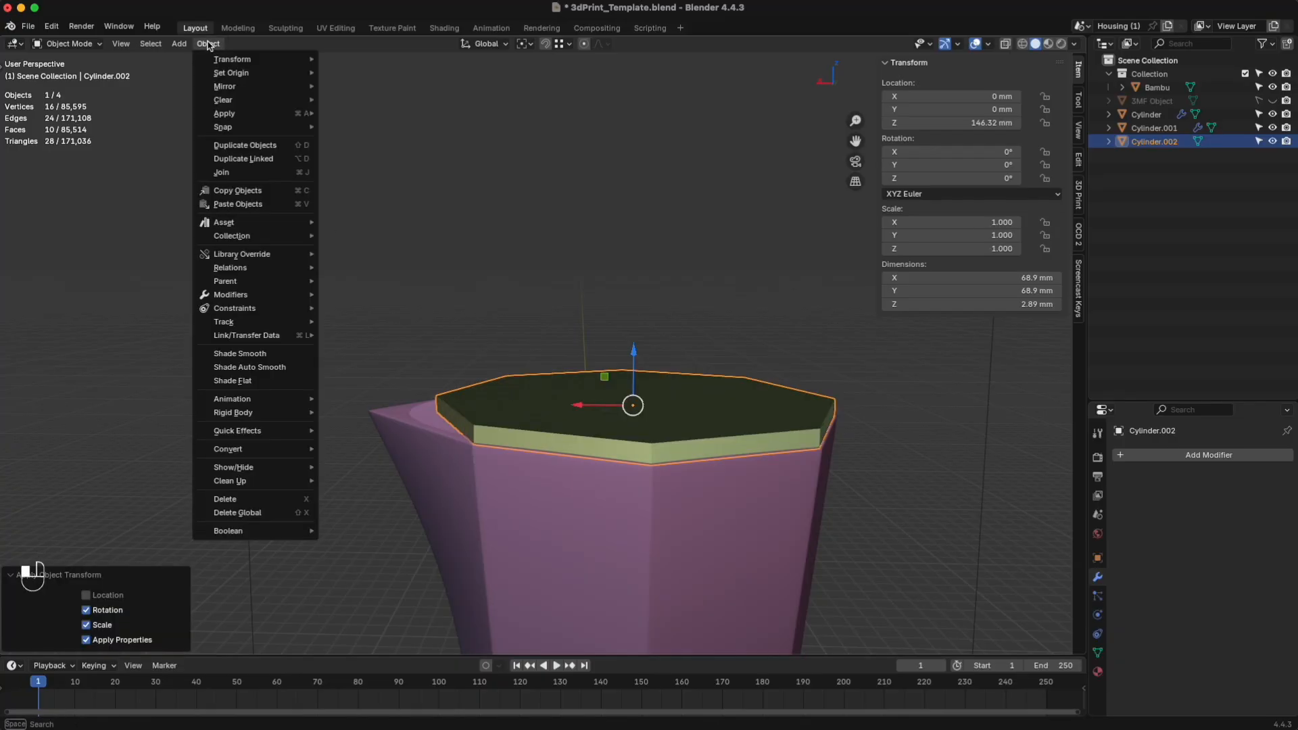
mouse_move(244, 114)
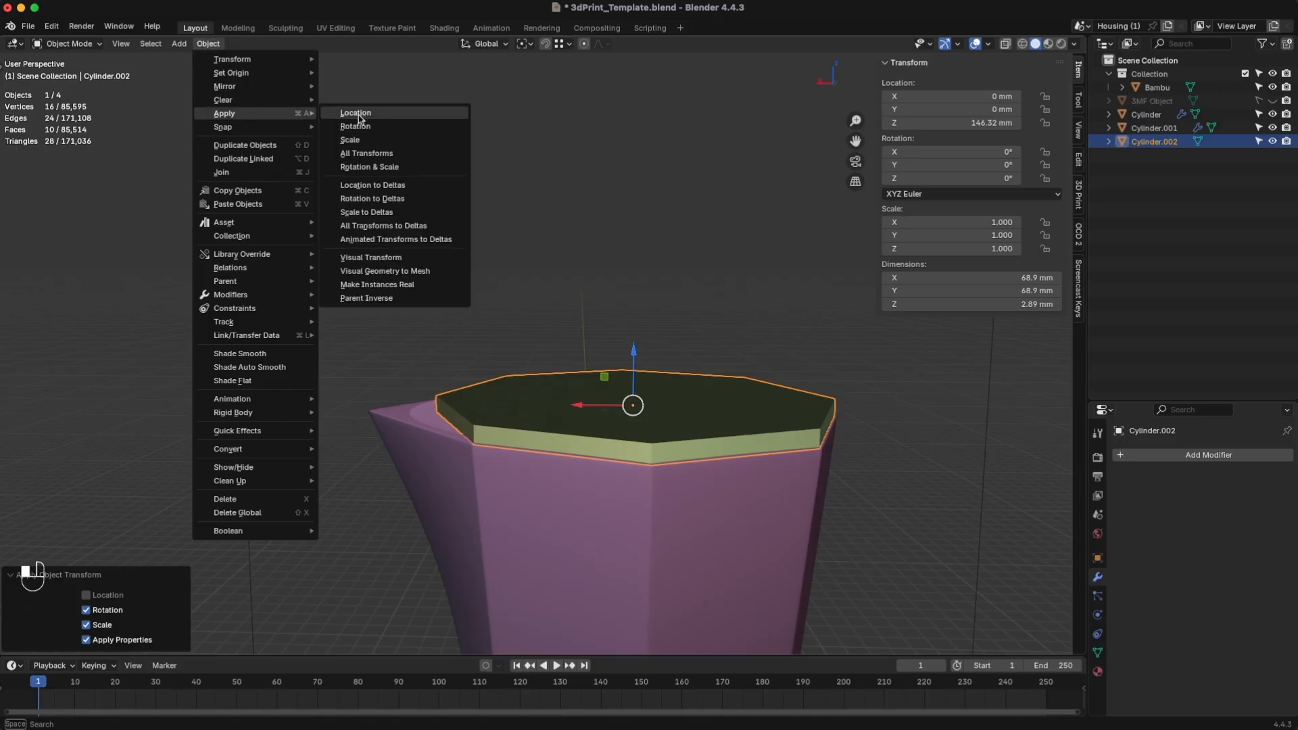
left_click(614, 257)
mouse_move(615, 257)
middle_mouse_down()
mouse_move(641, 346)
mouse_move(661, 342)
mouse_move(643, 278)
mouse_move(597, 287)
mouse_move(608, 243)
mouse_move(611, 301)
mouse_move(611, 282)
middle_mouse_up()
scroll(597, 287, "down", 1)
scroll(597, 288, "up", 3)
middle_click_drag(667, 413, 655, 367)
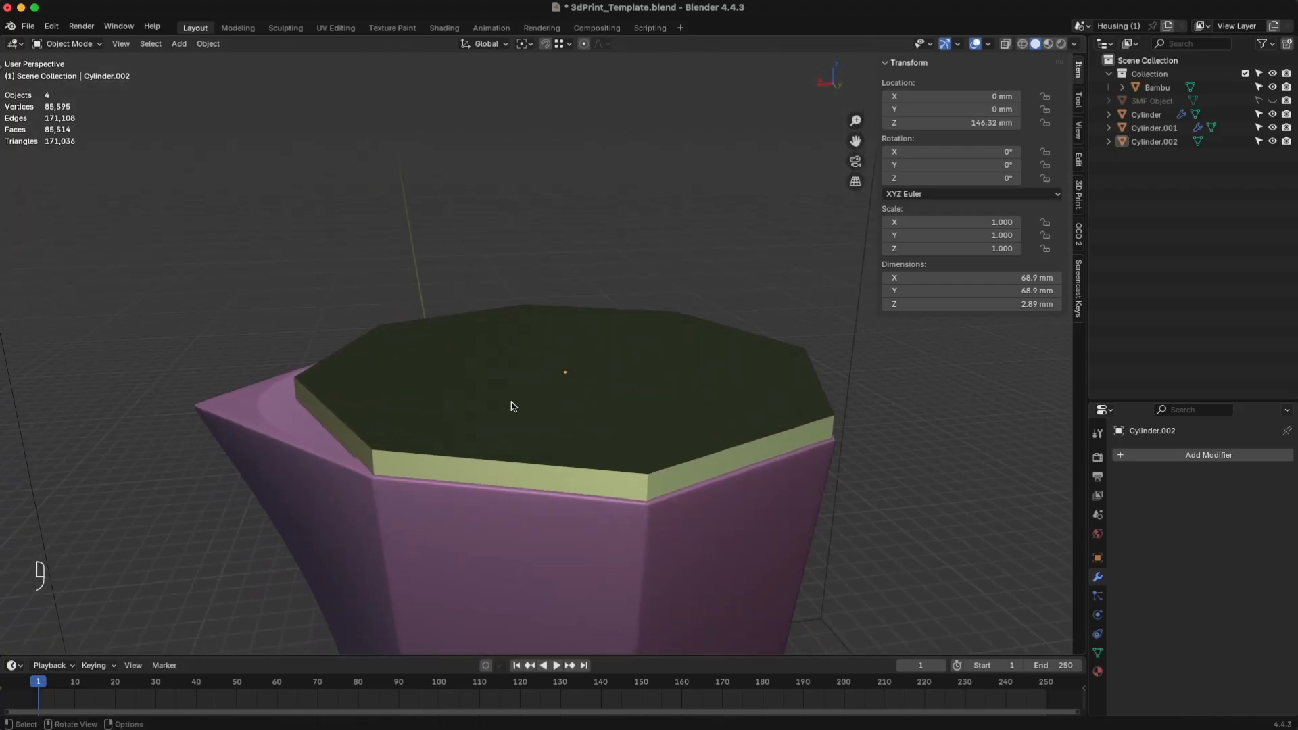
Step: Try to bevel the lid disc's upper and lower outline edge loops about 0.68 mm with 2 segments, and undo it
left_click(512, 405)
key("Tab")
left_click(383, 433, "alt+shift")
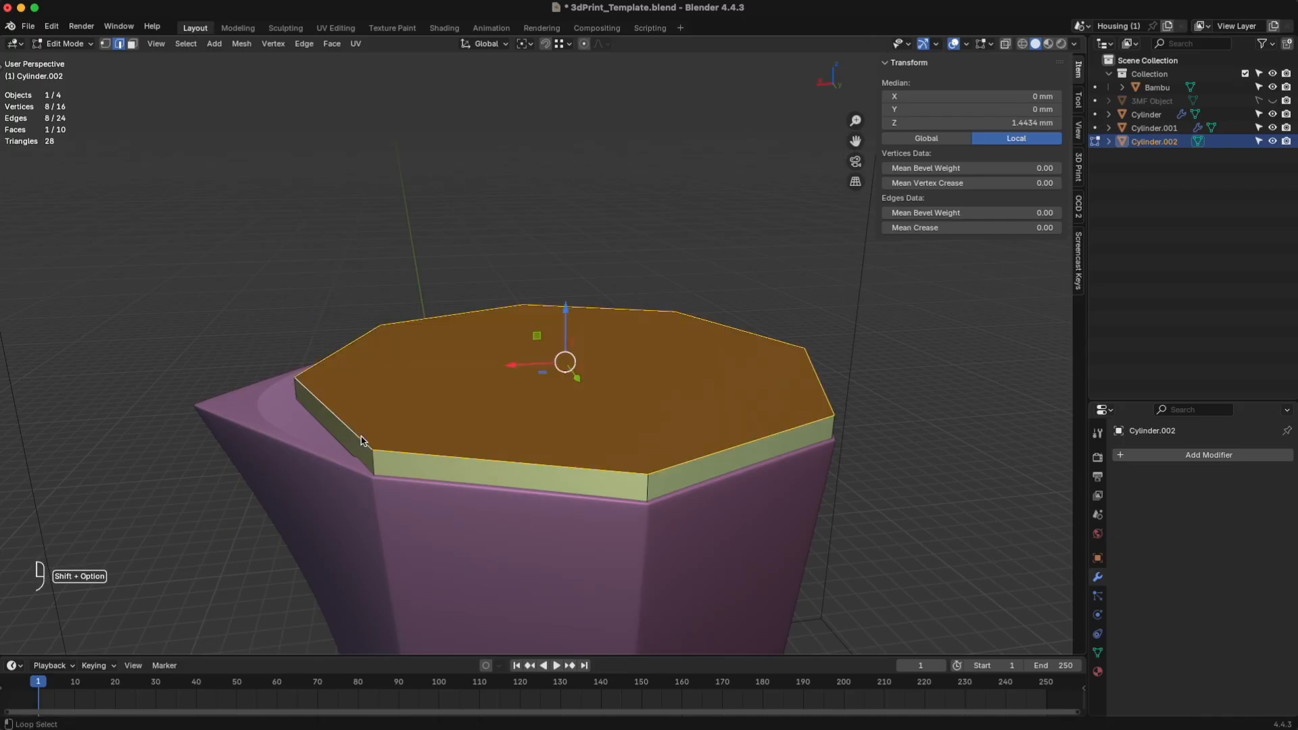
left_click(346, 449, "alt+shift")
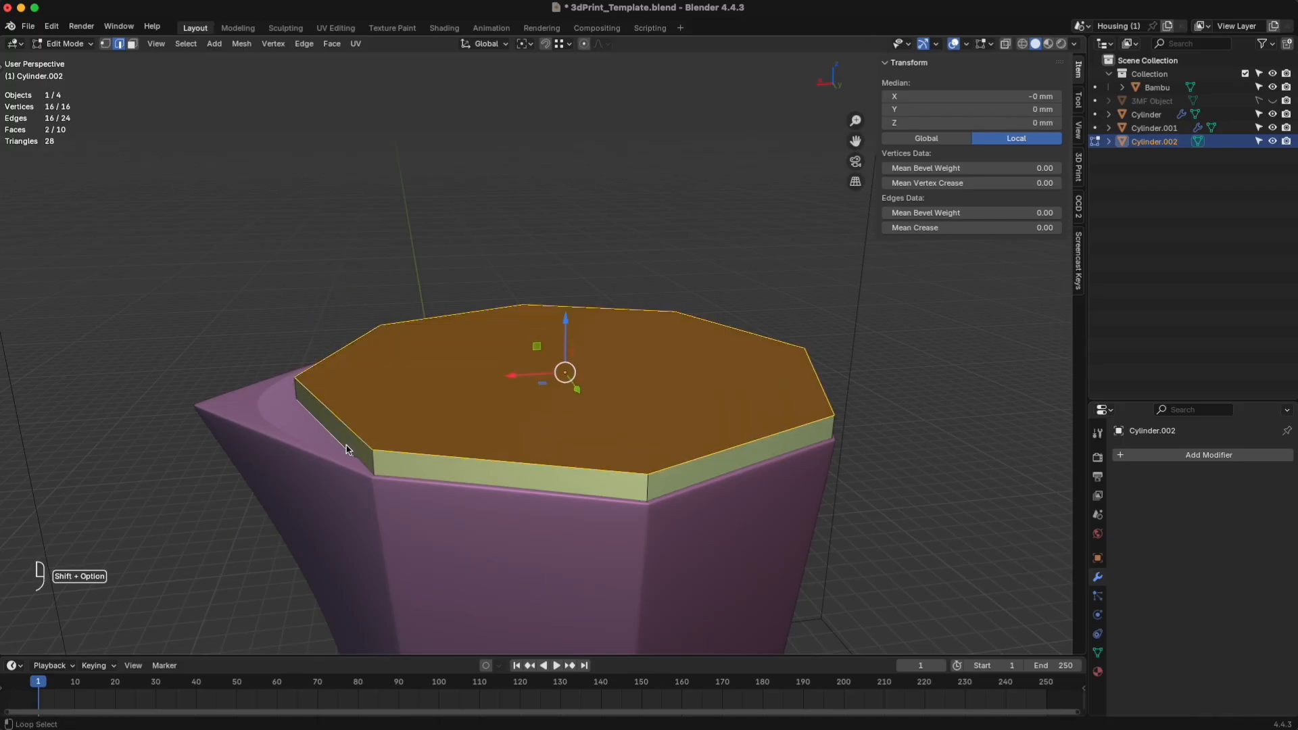
middle_click_drag(346, 450, 389, 447)
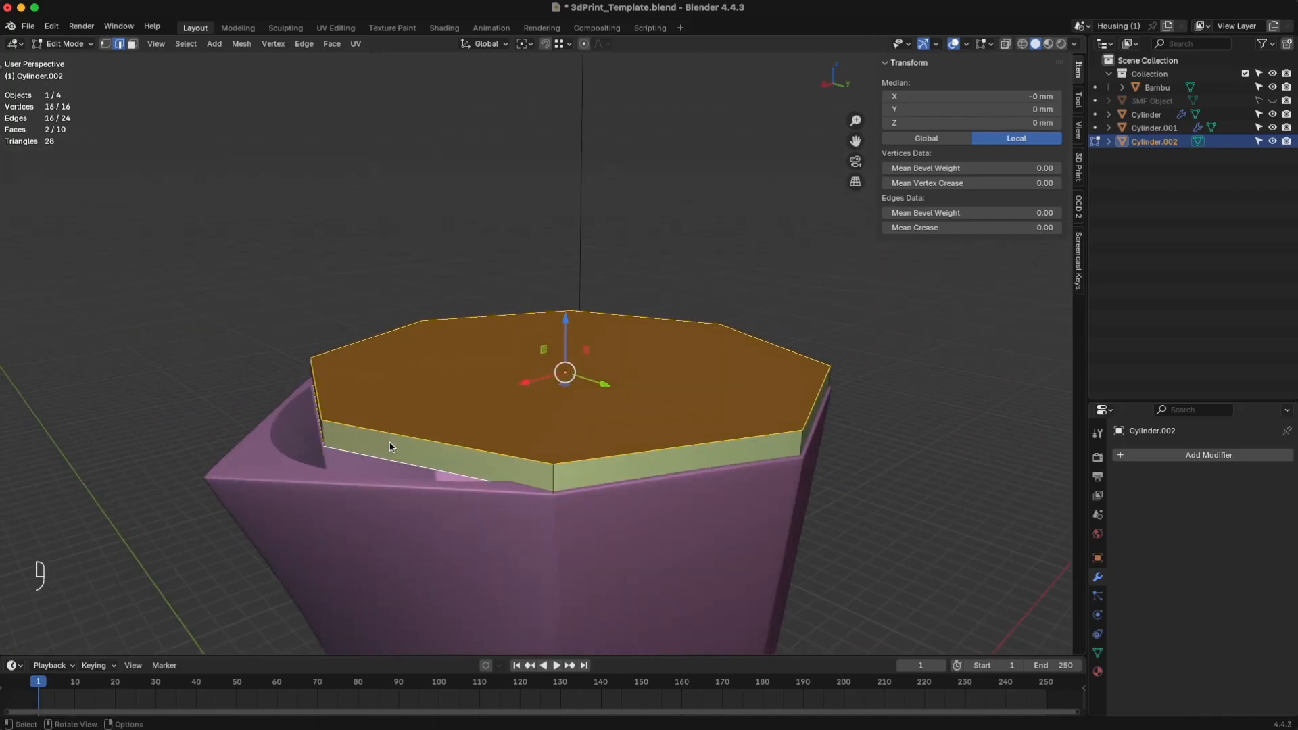
key("ctrl+b")
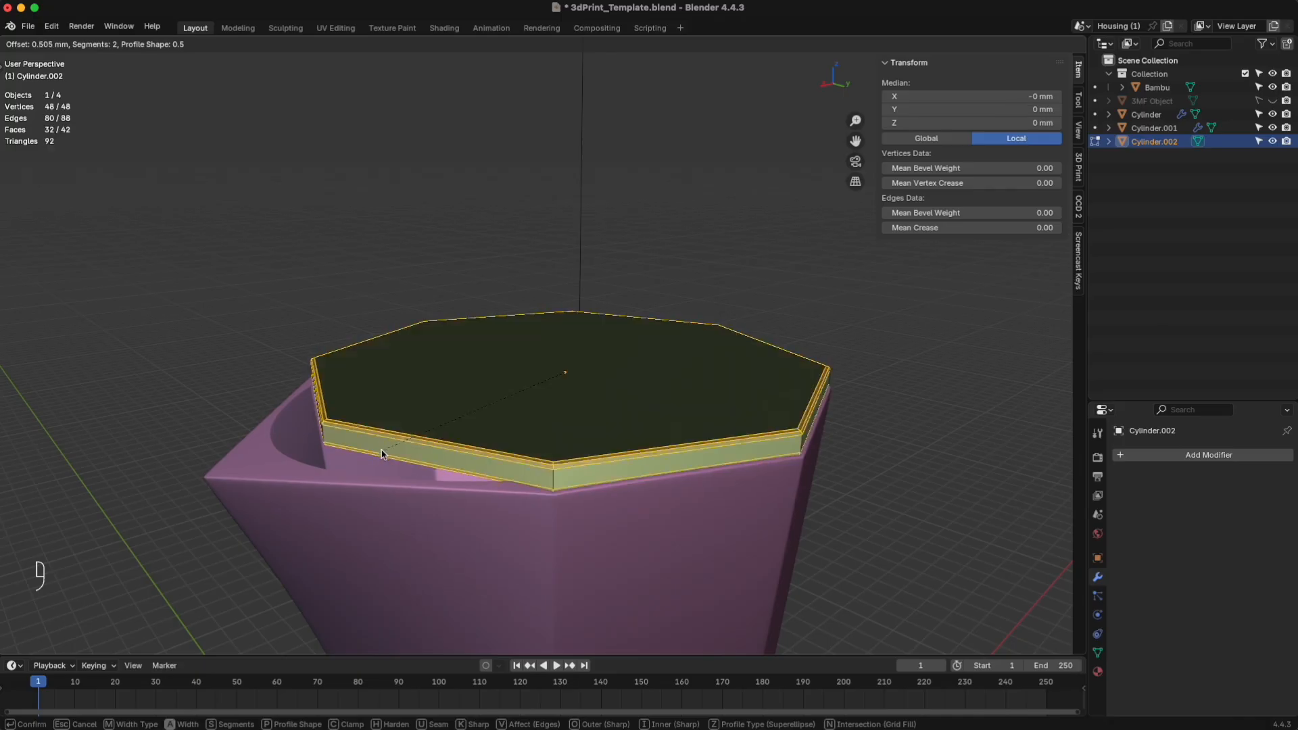
left_click(382, 451)
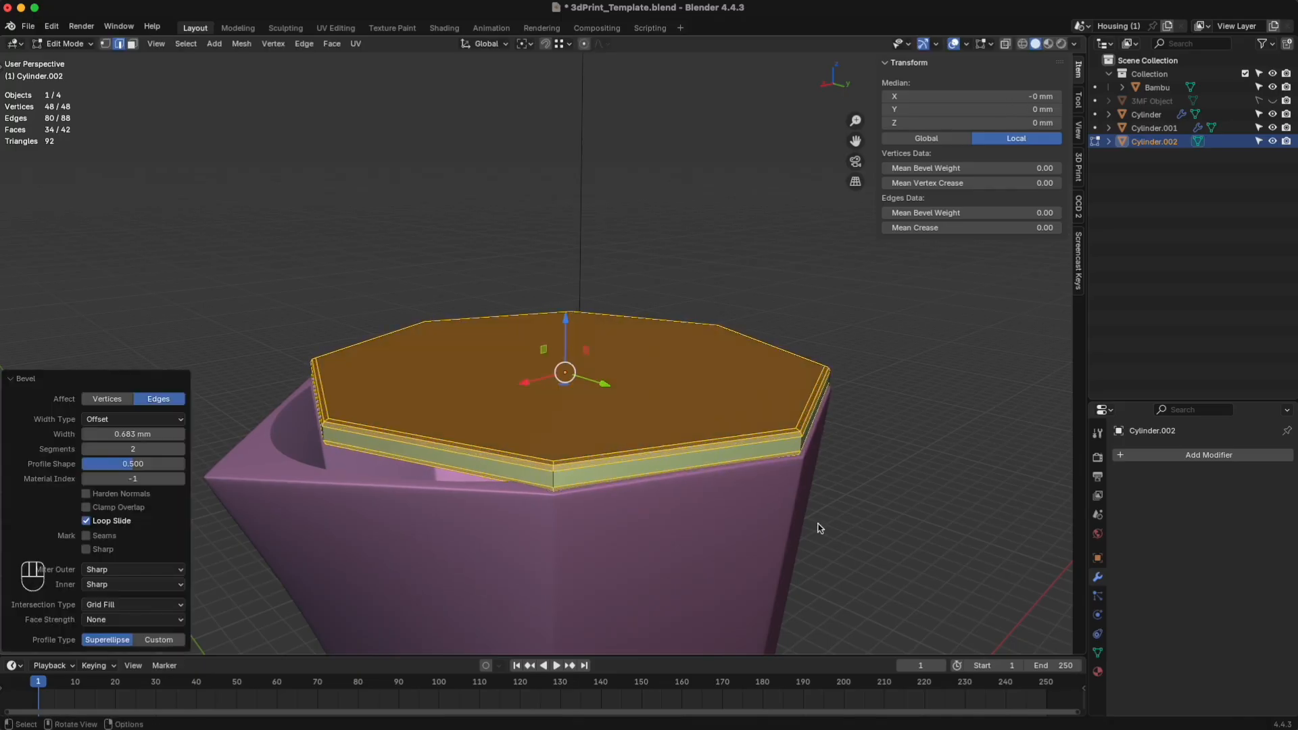
left_click(818, 528)
middle_click_drag(817, 527, 621, 403)
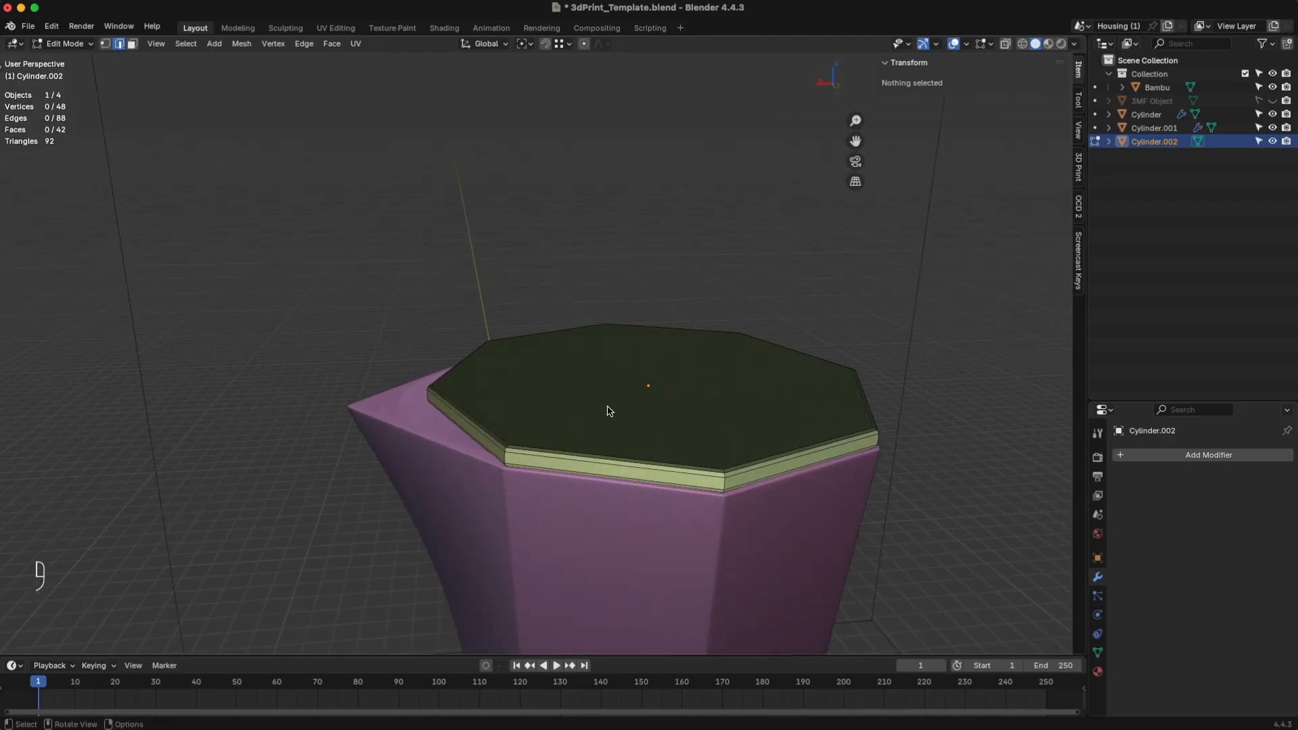
scroll(609, 411, "up", 3)
key("super+z")
key("super+z")
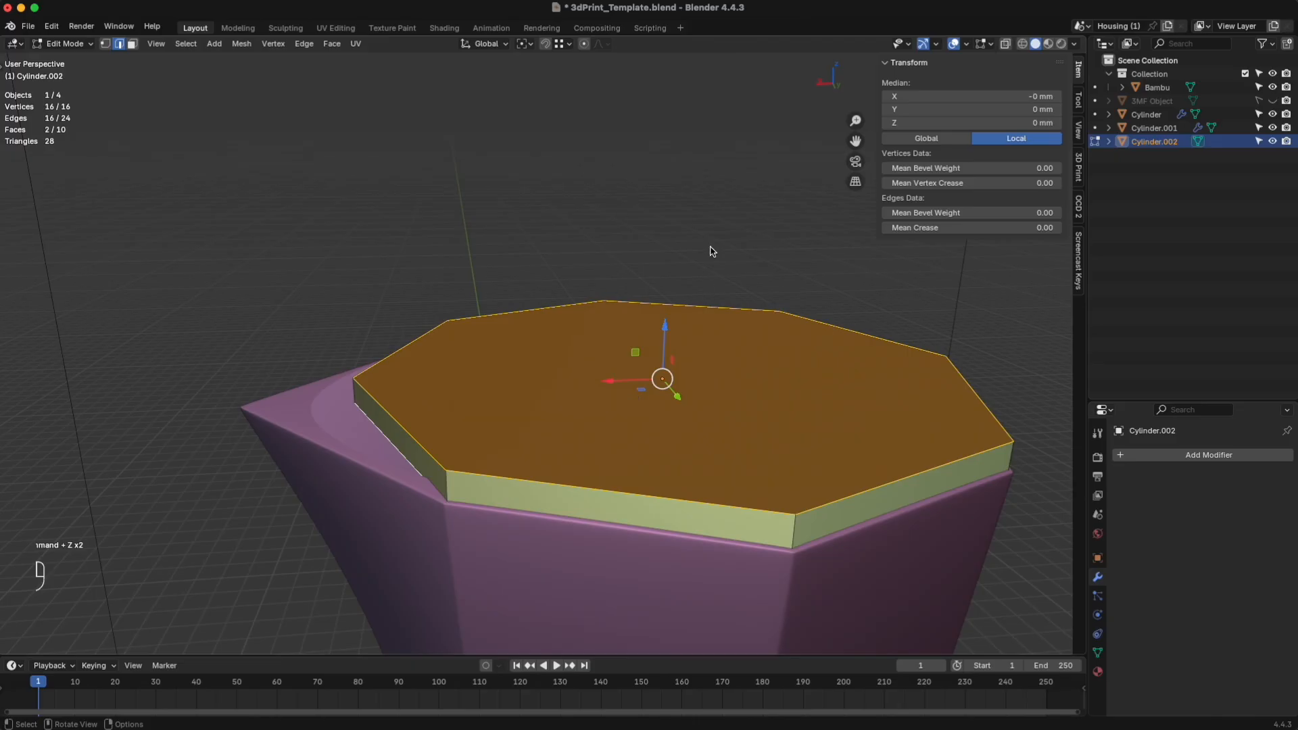
Step: Extrude the lid's top face in place, scale it down to a small central octagon and raise it about 4.38 mm
left_click(722, 226)
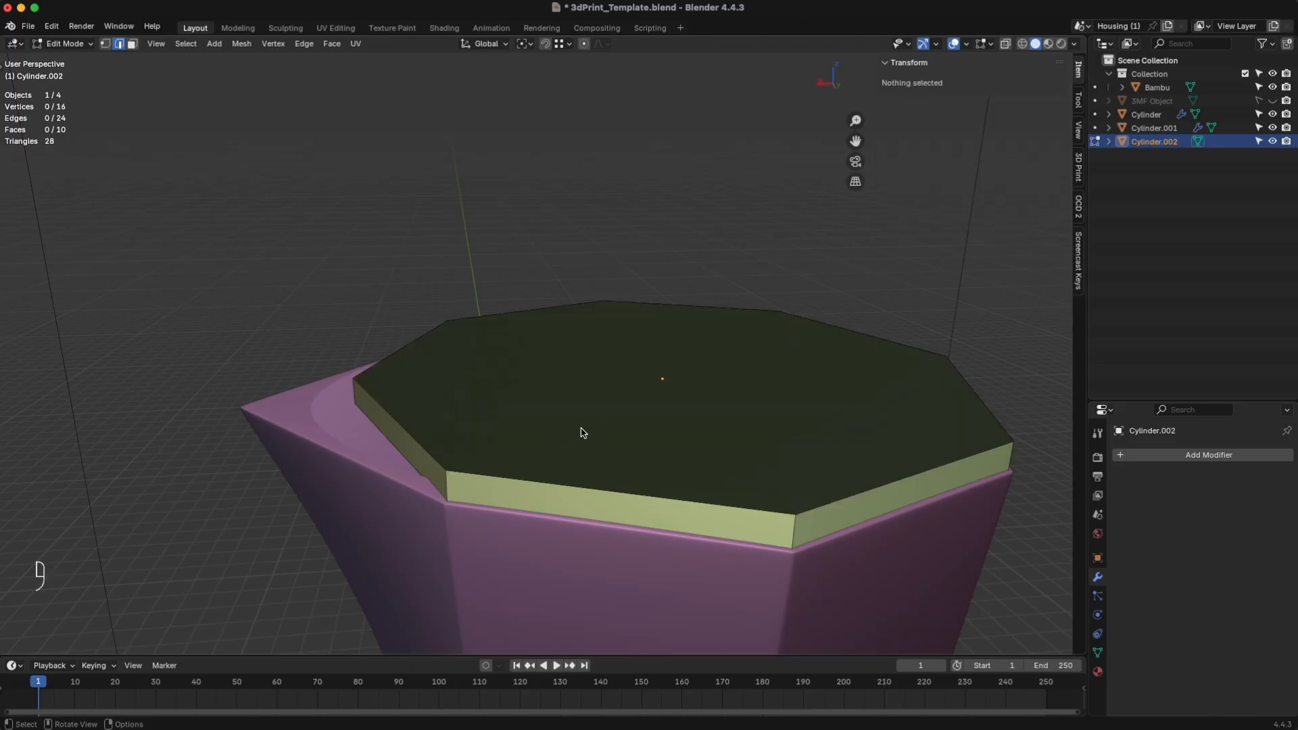
left_click(662, 426)
key("e")
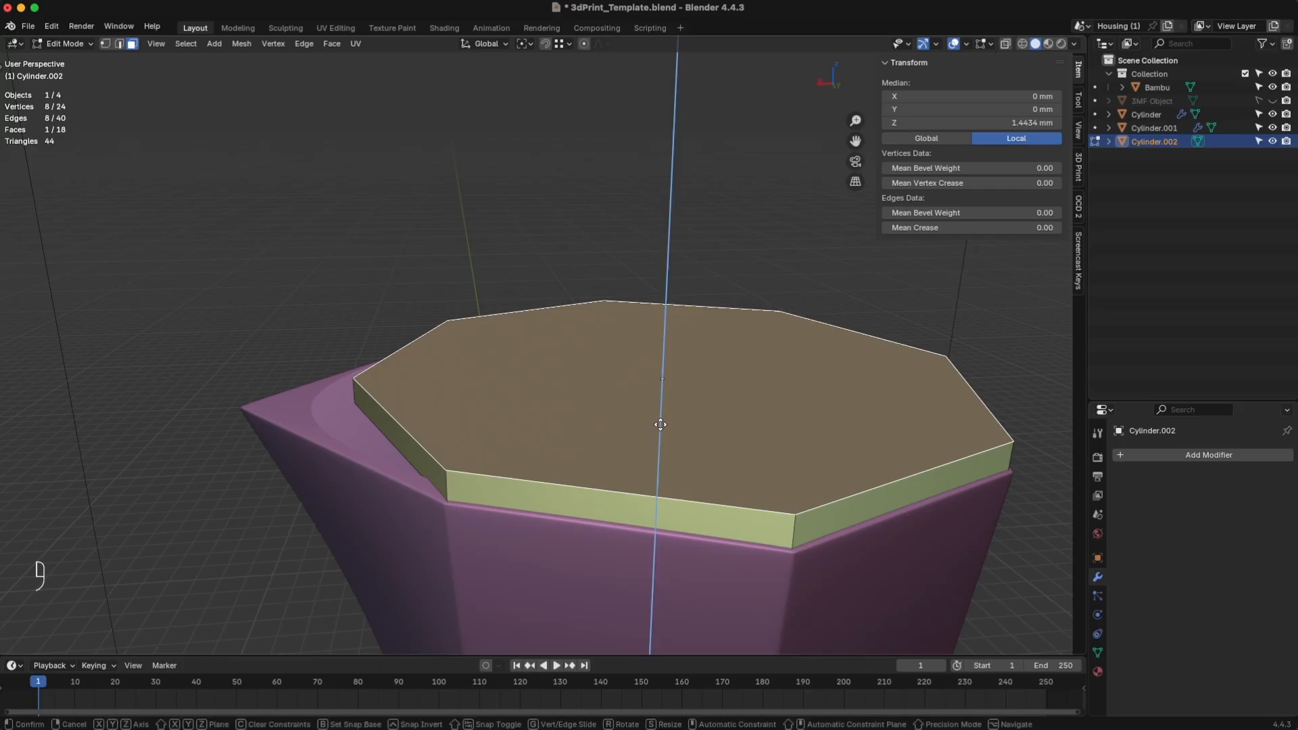
key("Escape")
key("s")
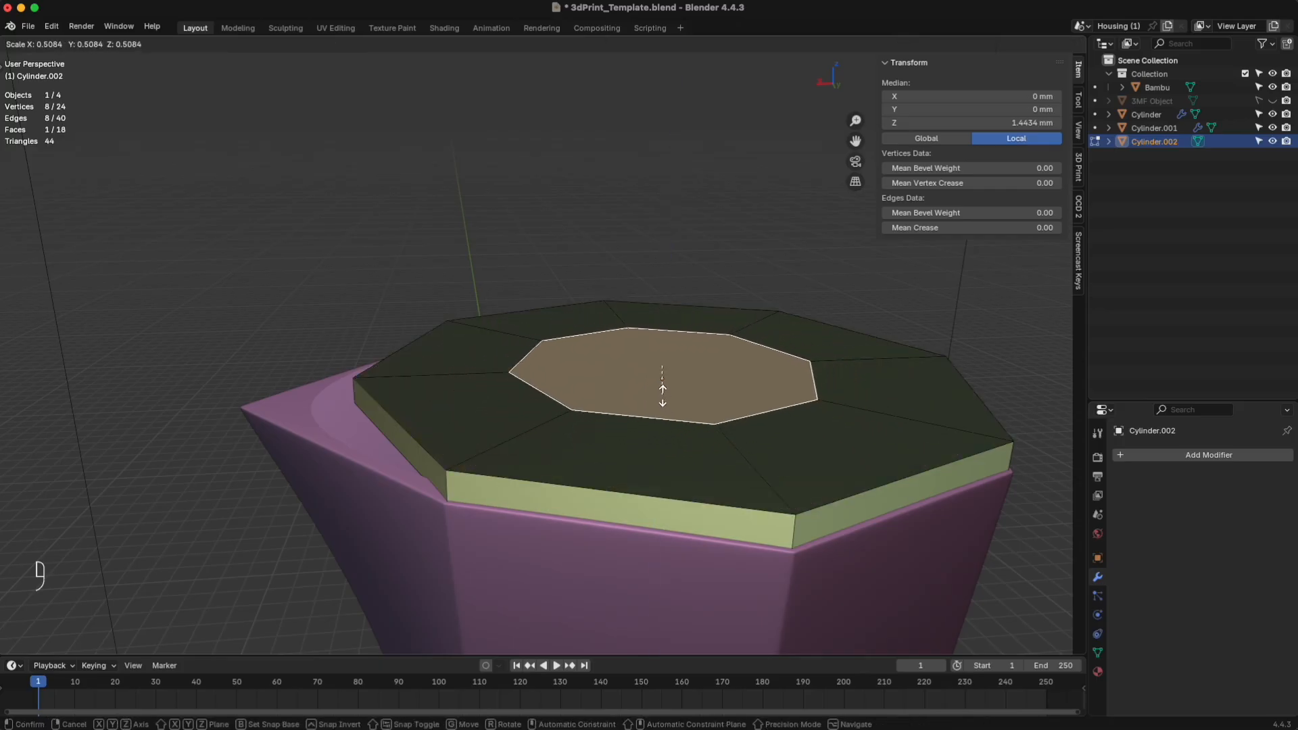
left_click(662, 368)
left_click_drag(671, 319, 667, 279)
Step: Extrude the small central face of the lid upward about 4.32 mm as the stem of a knob
middle_click_drag(776, 324, 768, 319)
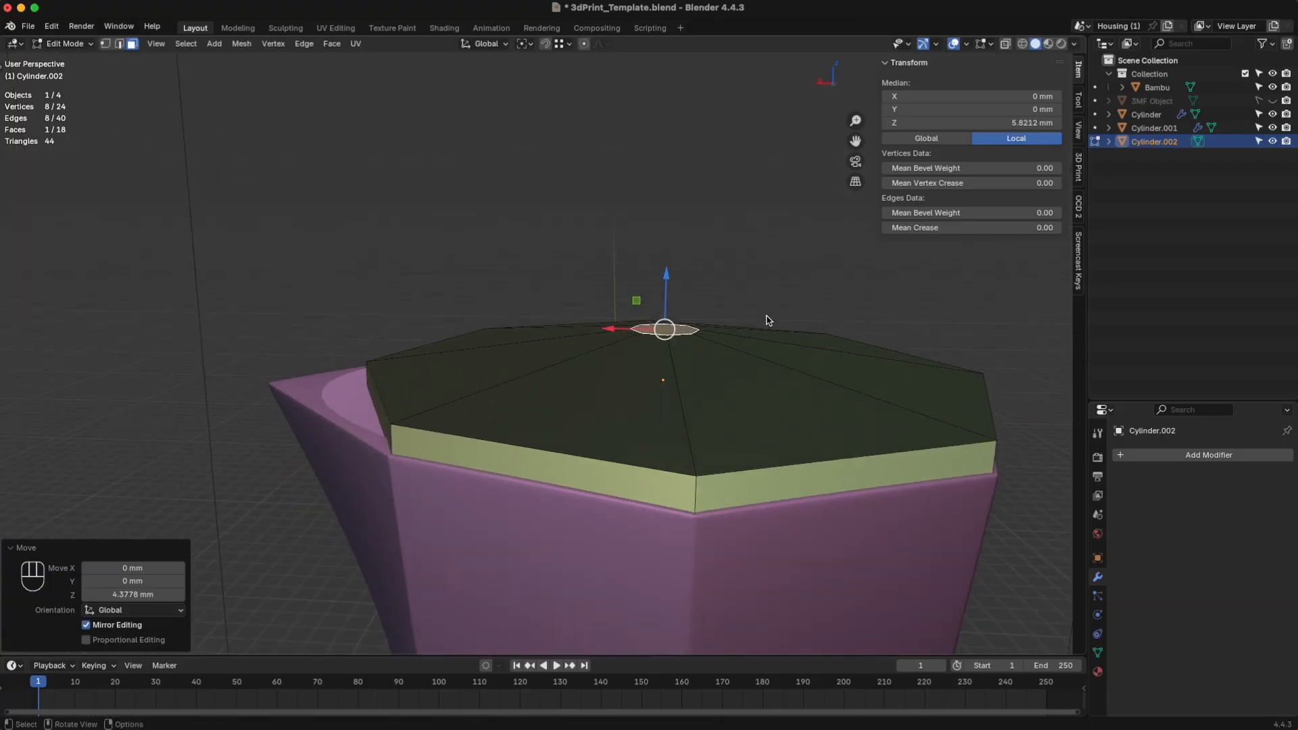
scroll(767, 321, "down", 3)
scroll(760, 330, "up", 6)
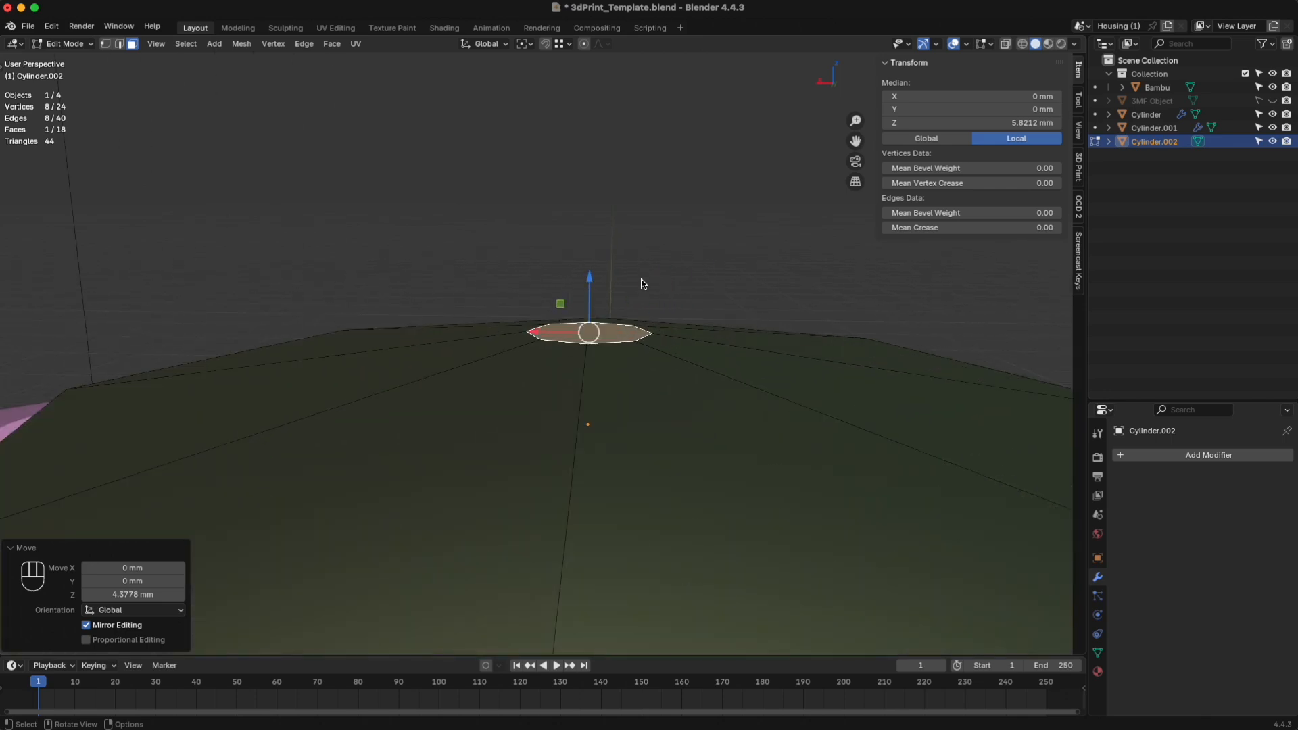
key("e")
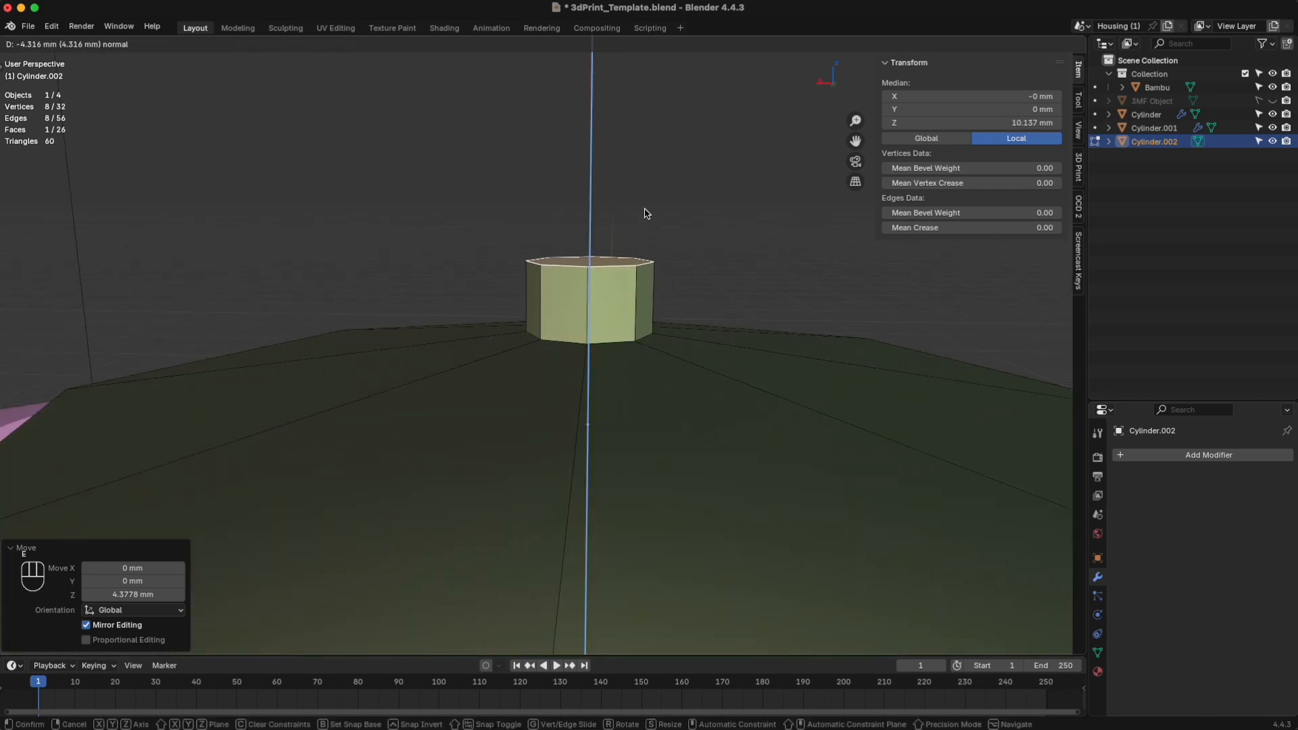
left_click(645, 210)
Step: Extrude the stem's top face into a wider collar raised about 1 mm, and extrude that about 5.82 mm upward as the knob's body
key("e")
key("s")
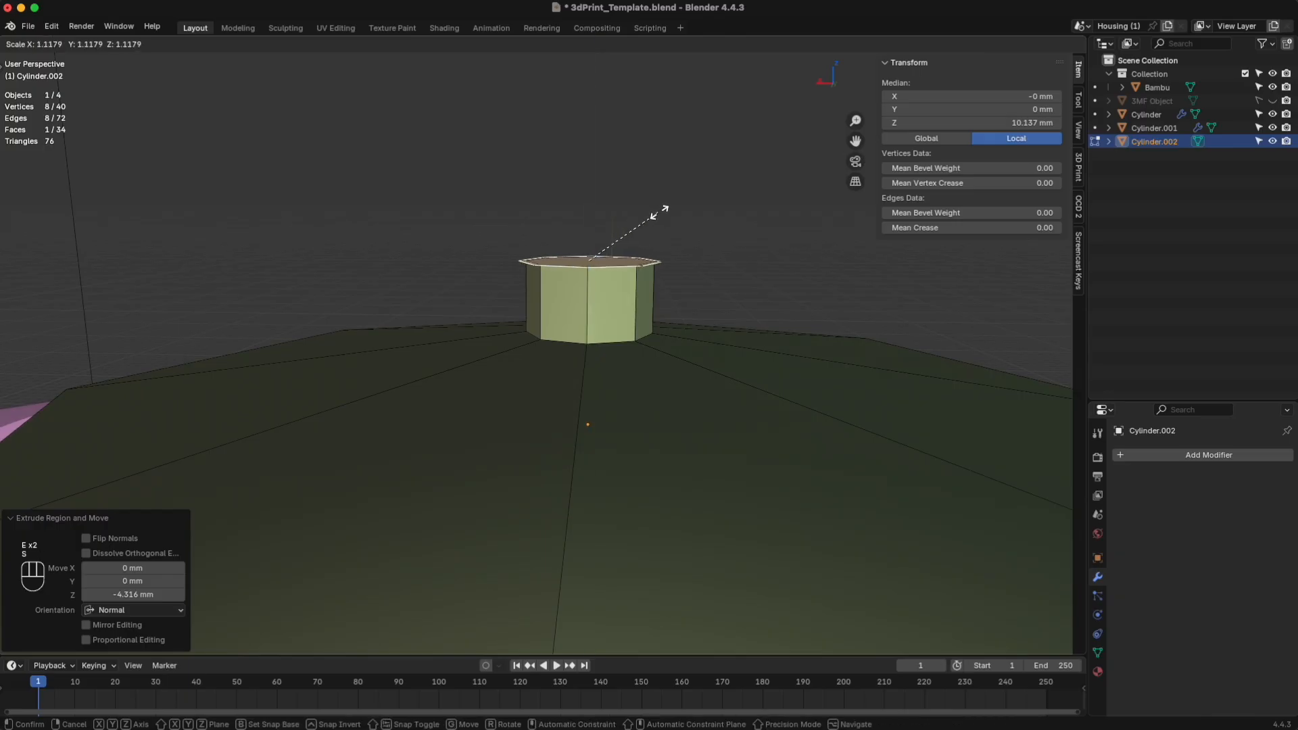
left_click(669, 211)
left_click_drag(592, 210, 592, 196)
key("e")
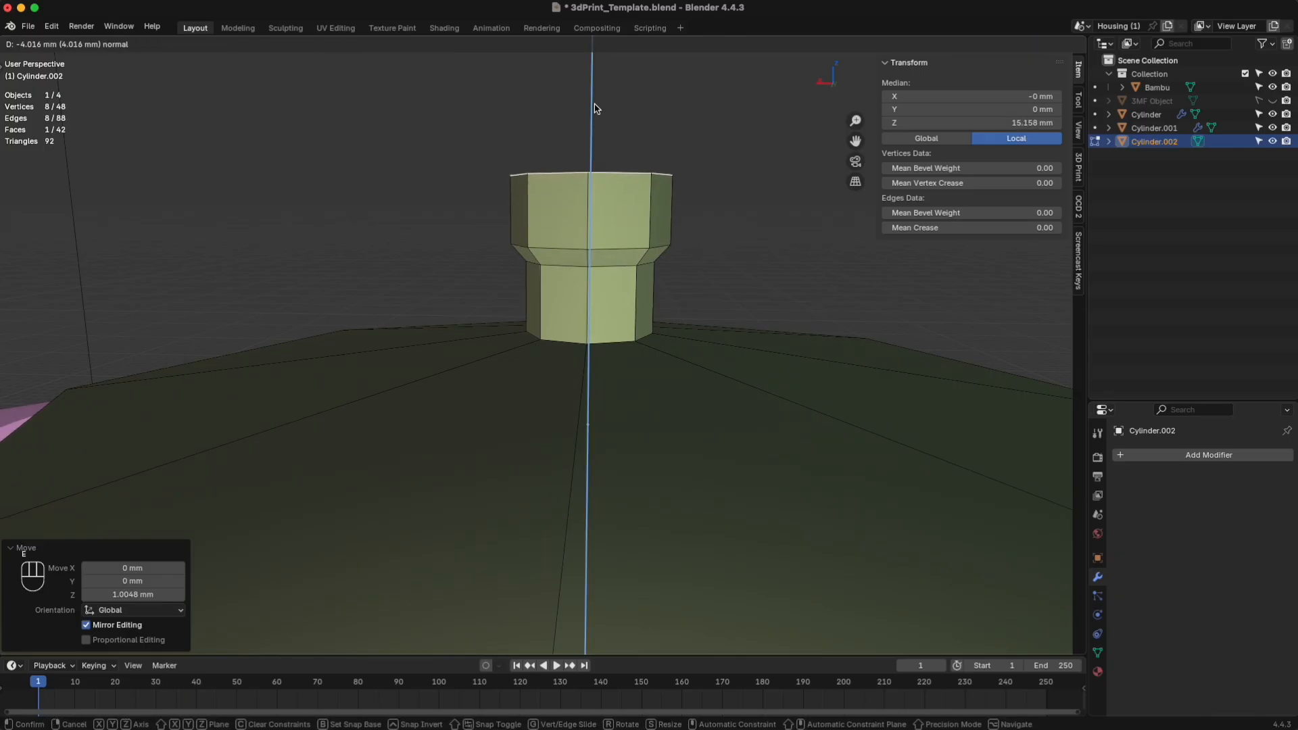
left_click(597, 82)
Step: Extrude the knob's top face, scale it slightly smaller and raise it about 1.37 mm to form a tapered cap
middle_click_drag(596, 82, 595, 91)
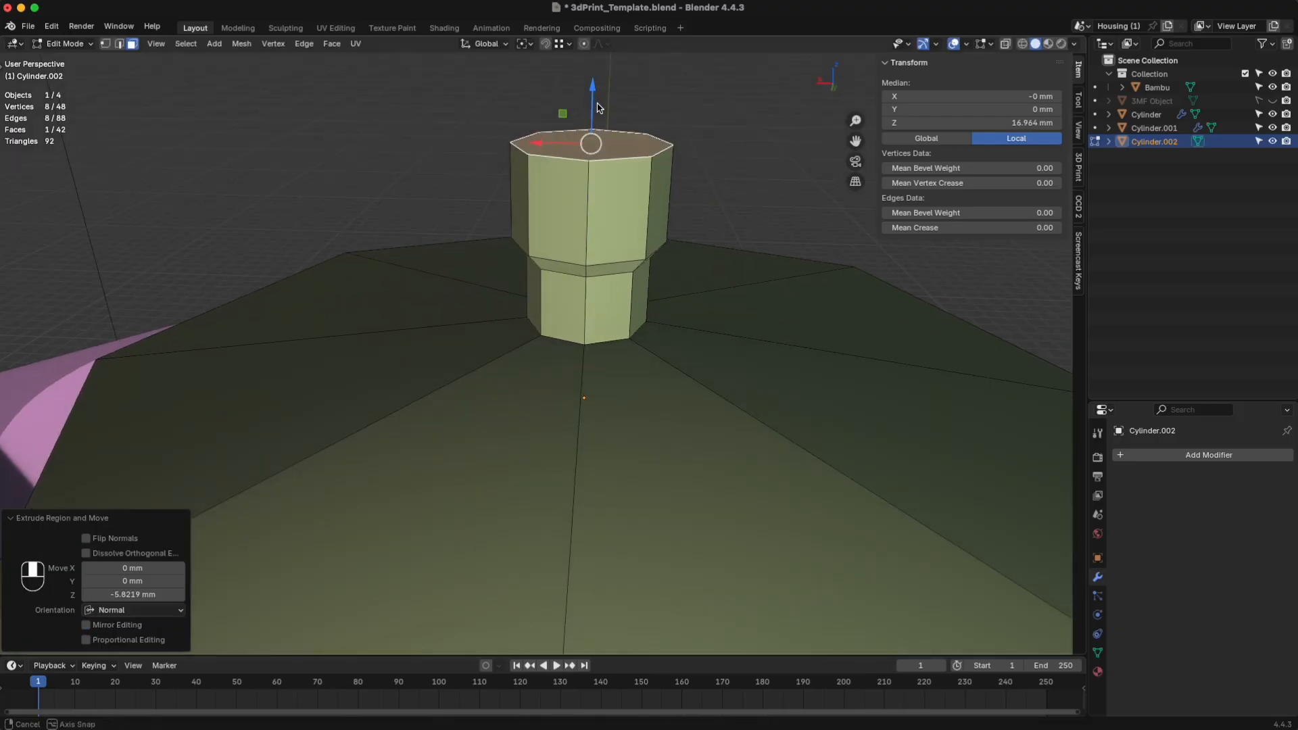
key("e")
key("s")
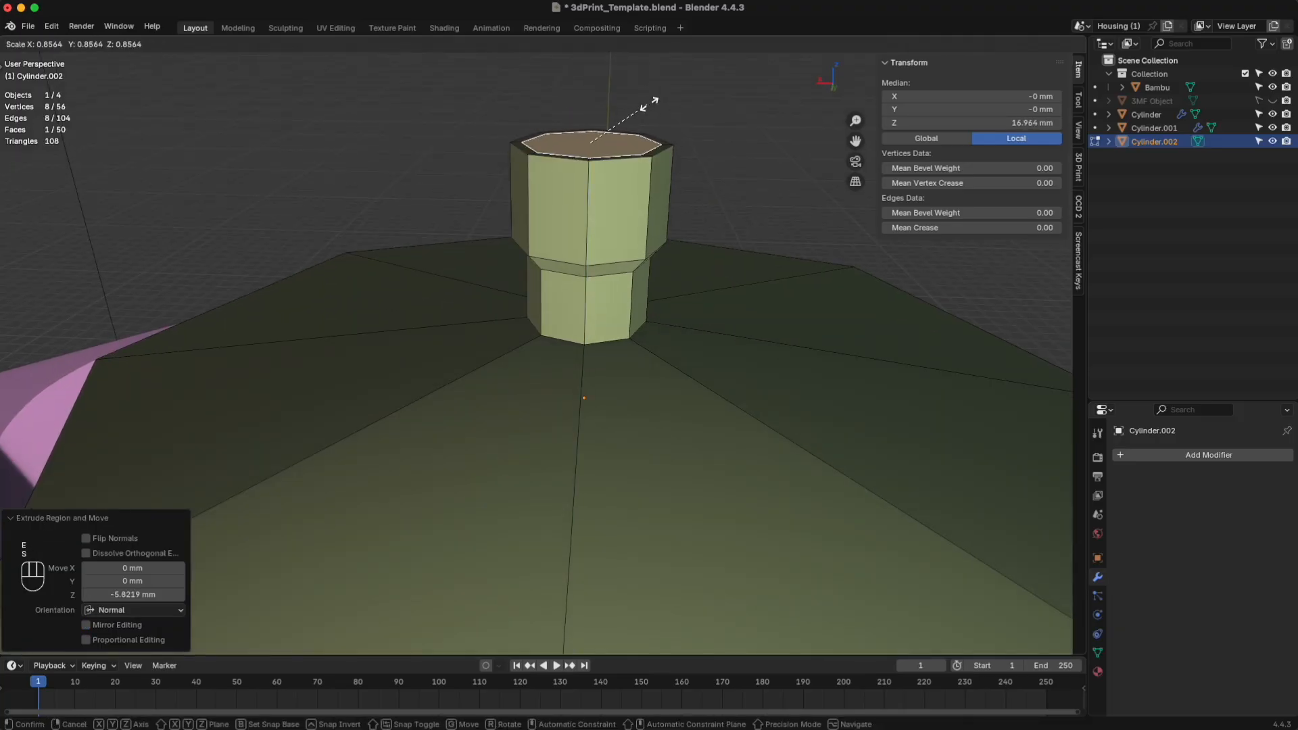
left_click(645, 103)
left_click_drag(594, 90, 591, 57)
Step: Examine the lid and knob's shape and proportions against the whole pot with nothing selected
scroll(739, 282, "down", 5)
scroll(739, 282, "down", 2)
left_click(823, 205)
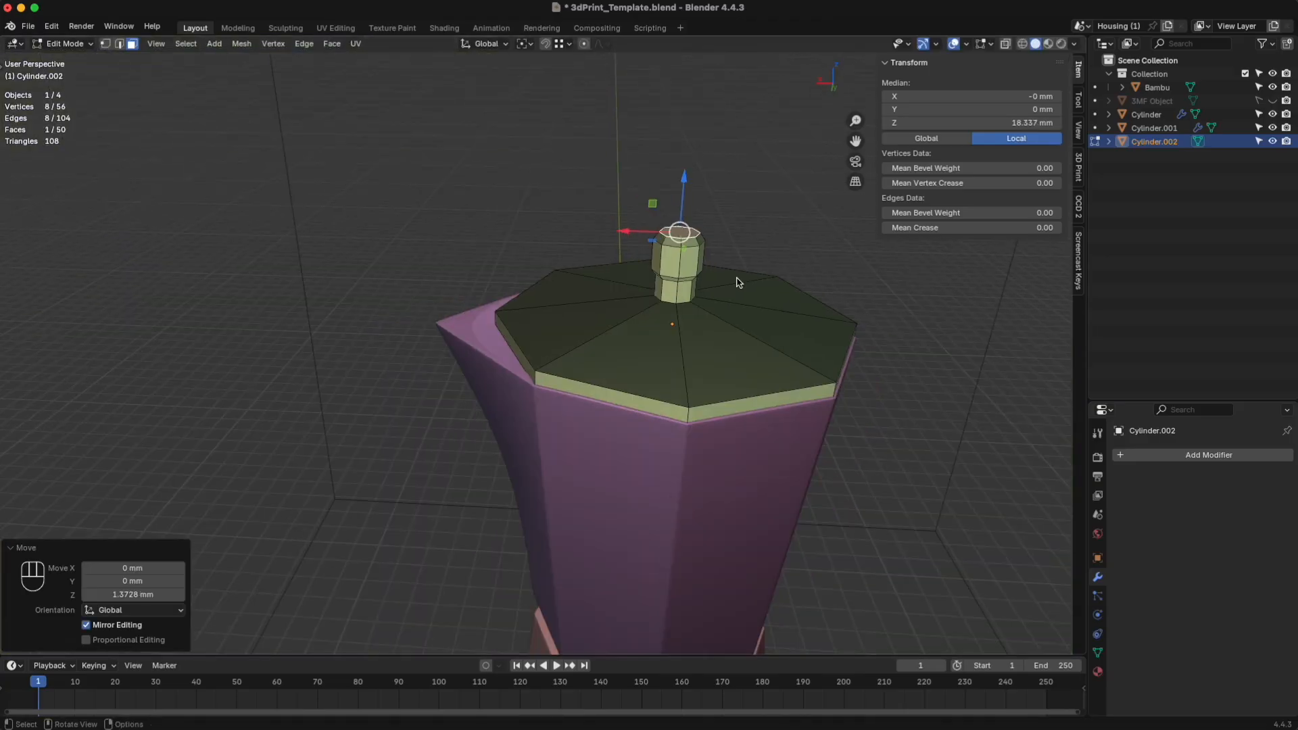
scroll(860, 362, "down", 1)
scroll(861, 363, "up", 1)
middle_click_drag(861, 362, 864, 340)
scroll(748, 291, "down", 1)
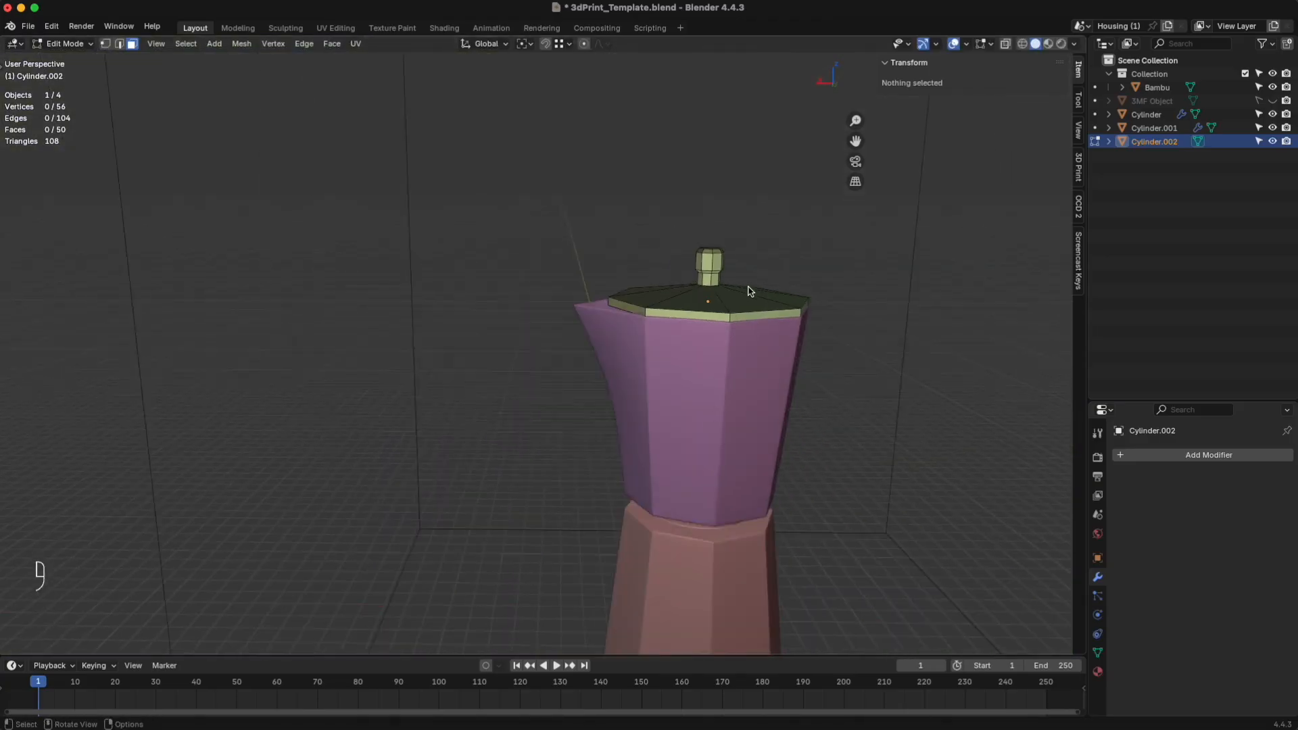
scroll(749, 291, "up", 2)
middle_click_drag(615, 327, 600, 359)
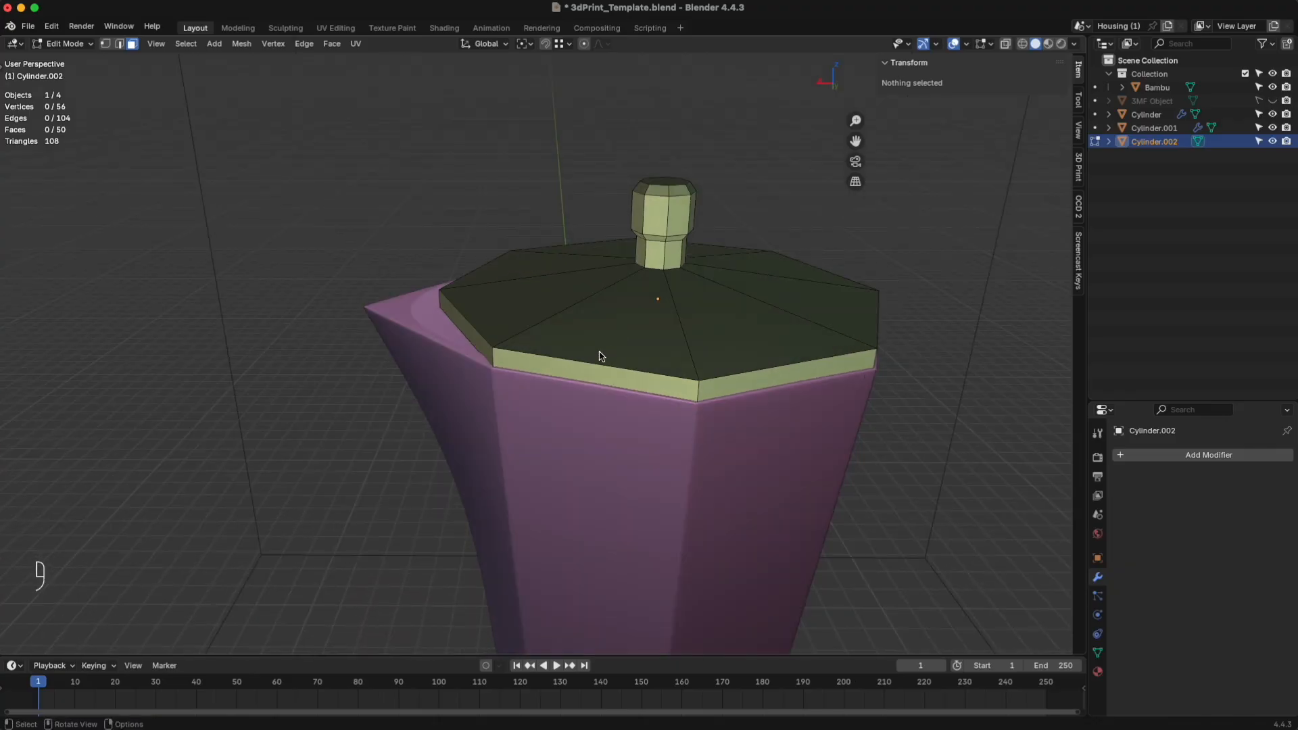
Step: Bevel the upper and lower outline edge loops of the lid about 0.42 mm with 2 segments
left_click(595, 361, "alt")
middle_click_drag(475, 326, 488, 350)
left_click(488, 350)
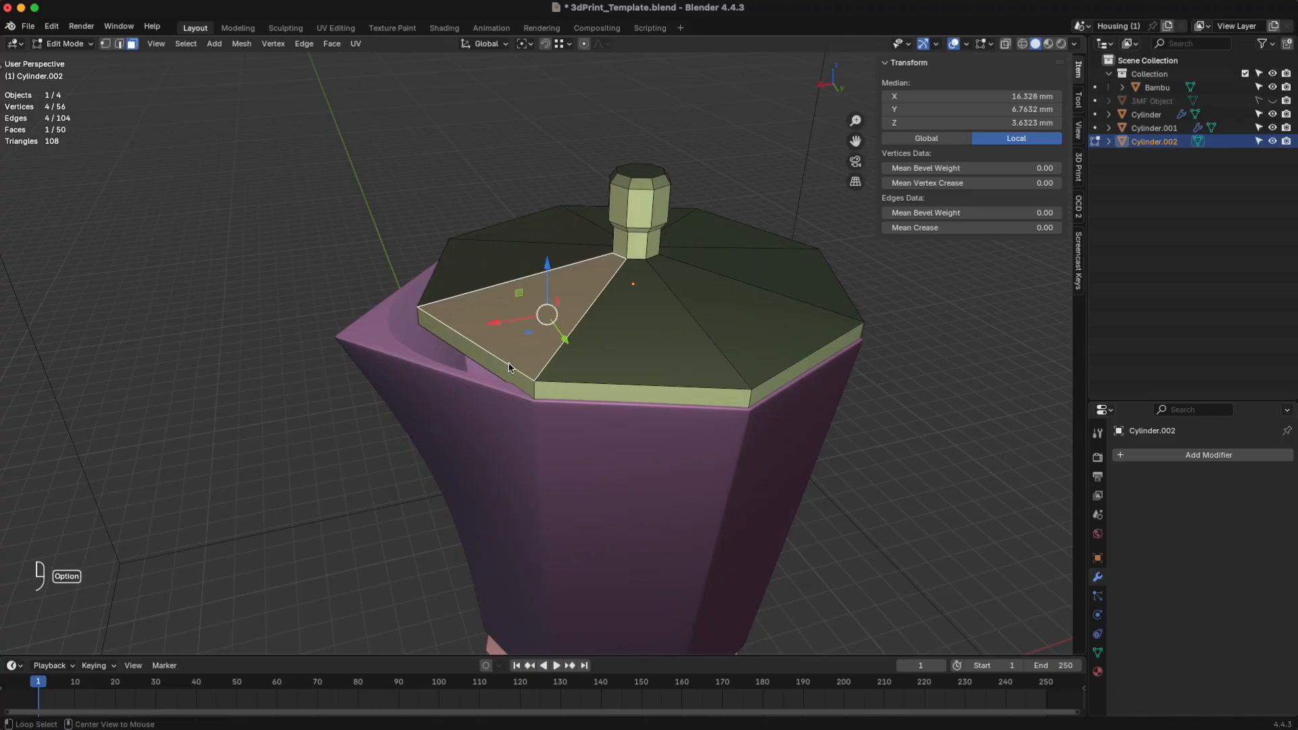
key("2")
left_click(511, 366)
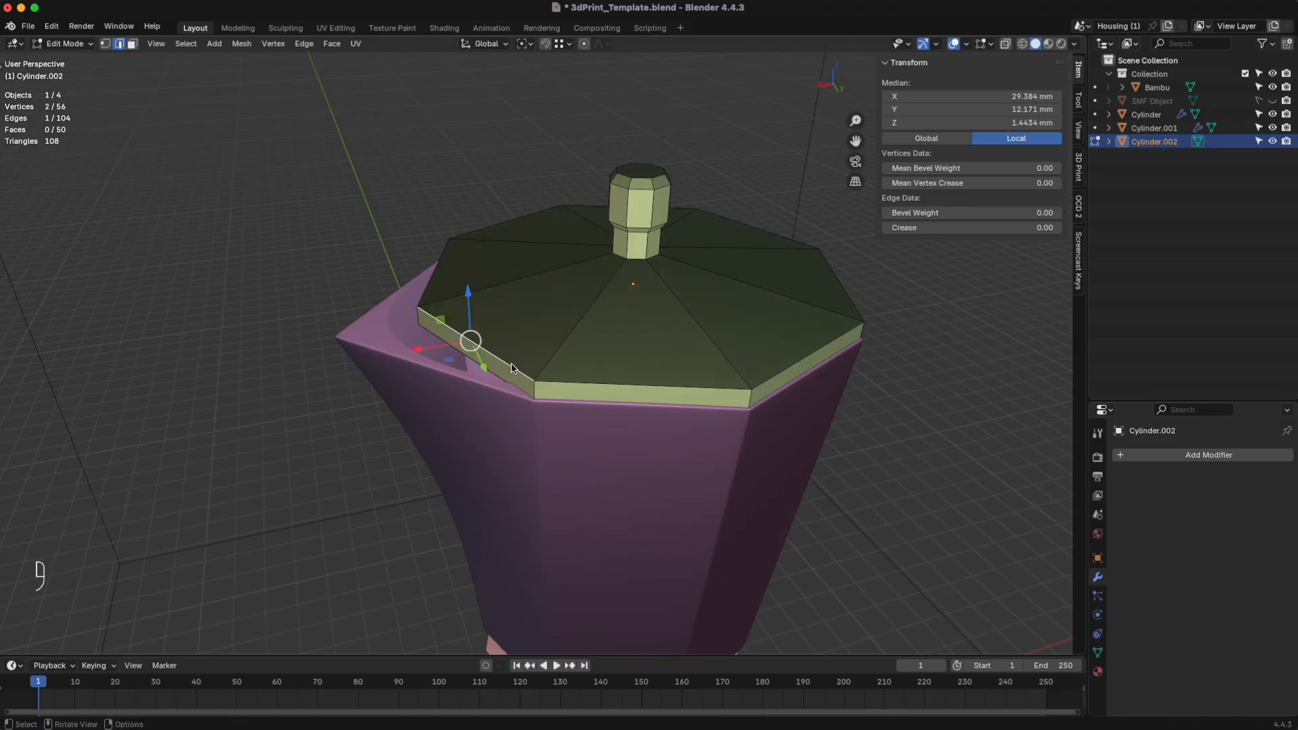
left_click(532, 379, "alt+shift")
left_click(529, 382, "alt+shift")
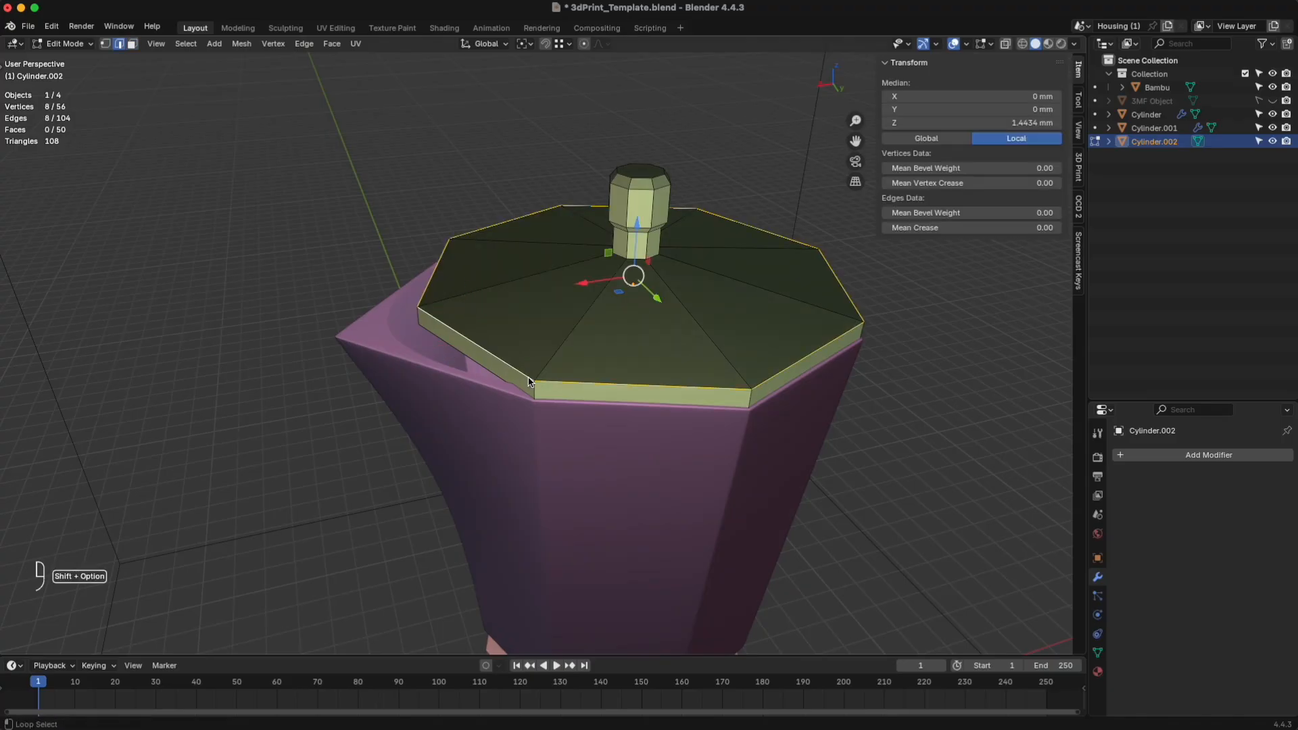
left_click(490, 374, "alt+shift")
middle_click_drag(490, 374, 541, 357)
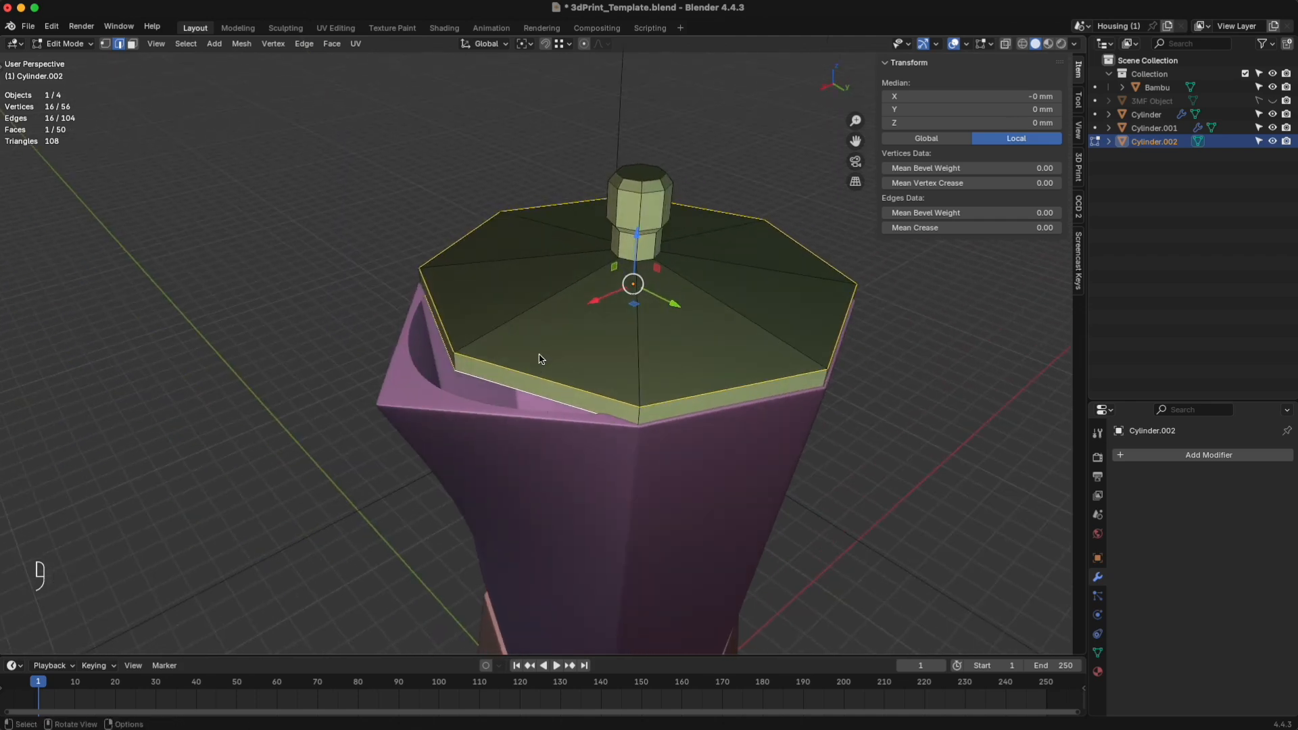
key("ctrl+b")
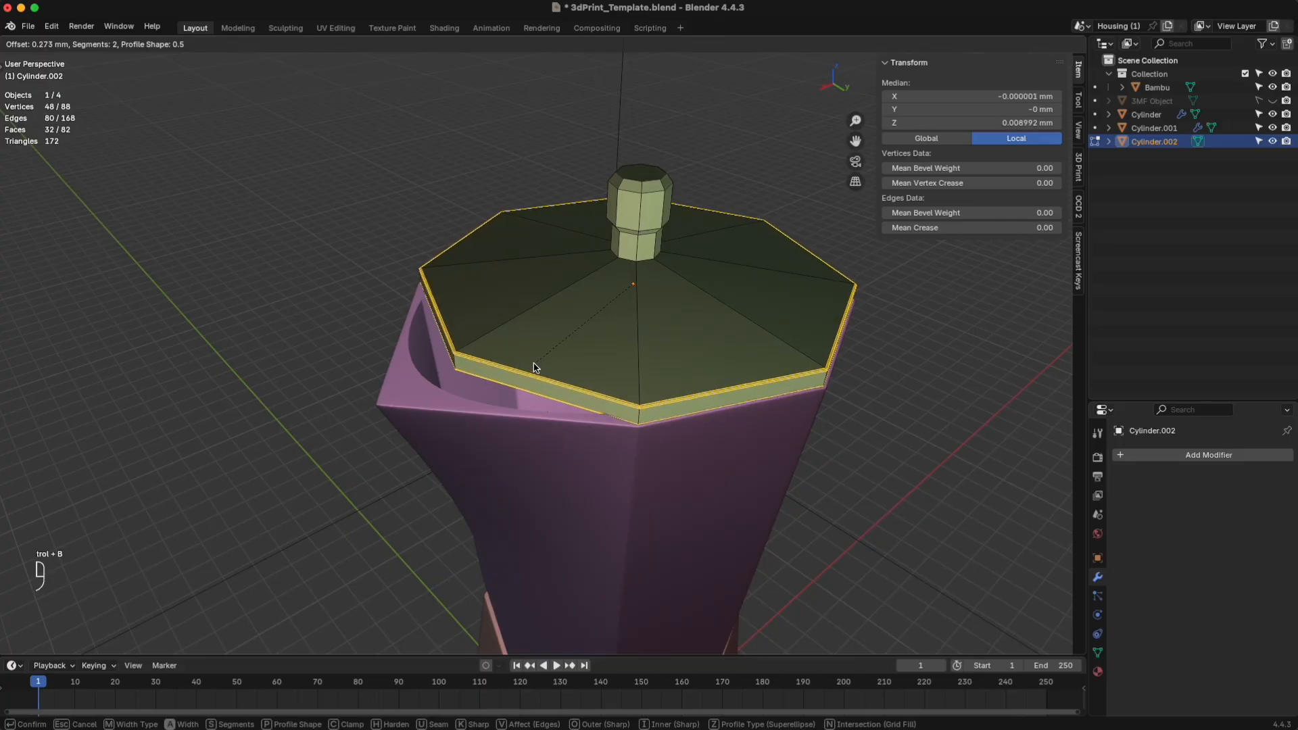
left_click(535, 369)
Step: Bevel the five horizontal edge loops of the knob, from its base to its top, with 2 segments
scroll(647, 251, "up", 4)
scroll(647, 254, "up", 2)
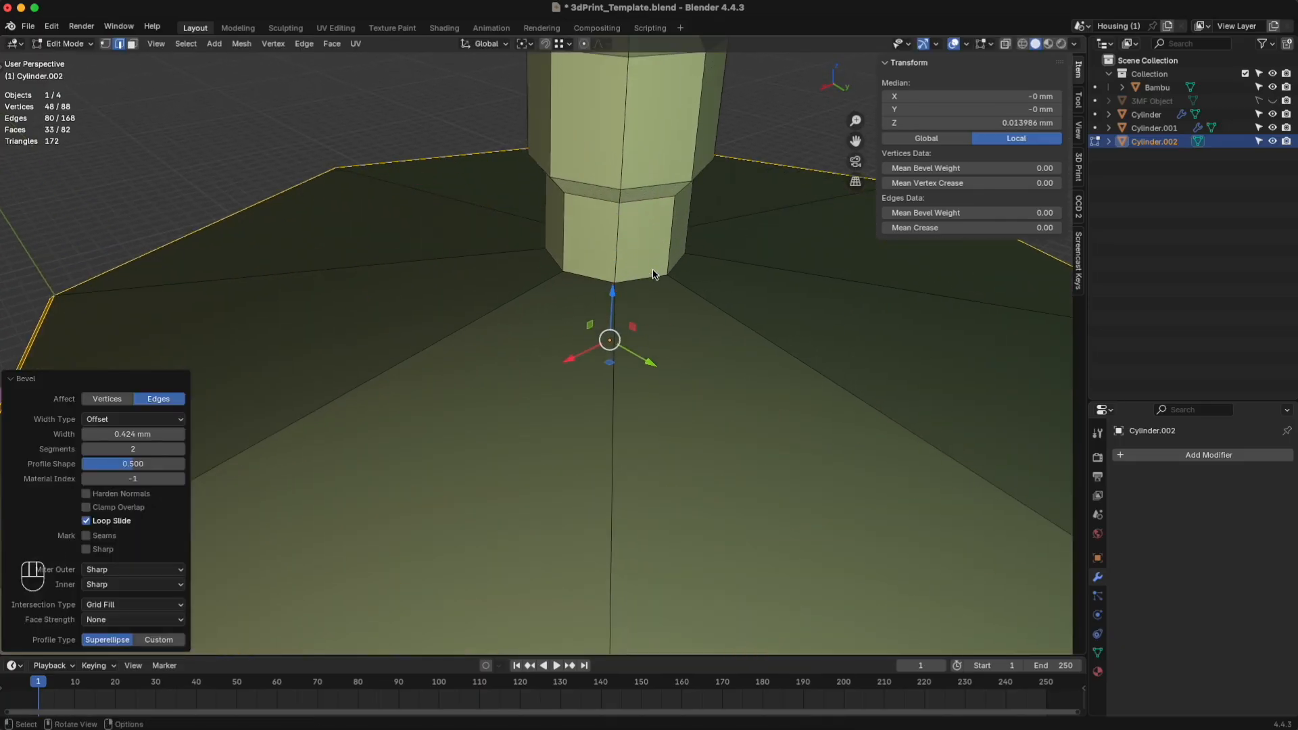
left_click(655, 275, "alt")
middle_click_drag(648, 190, 628, 227)
left_click(624, 172, "alt+shift")
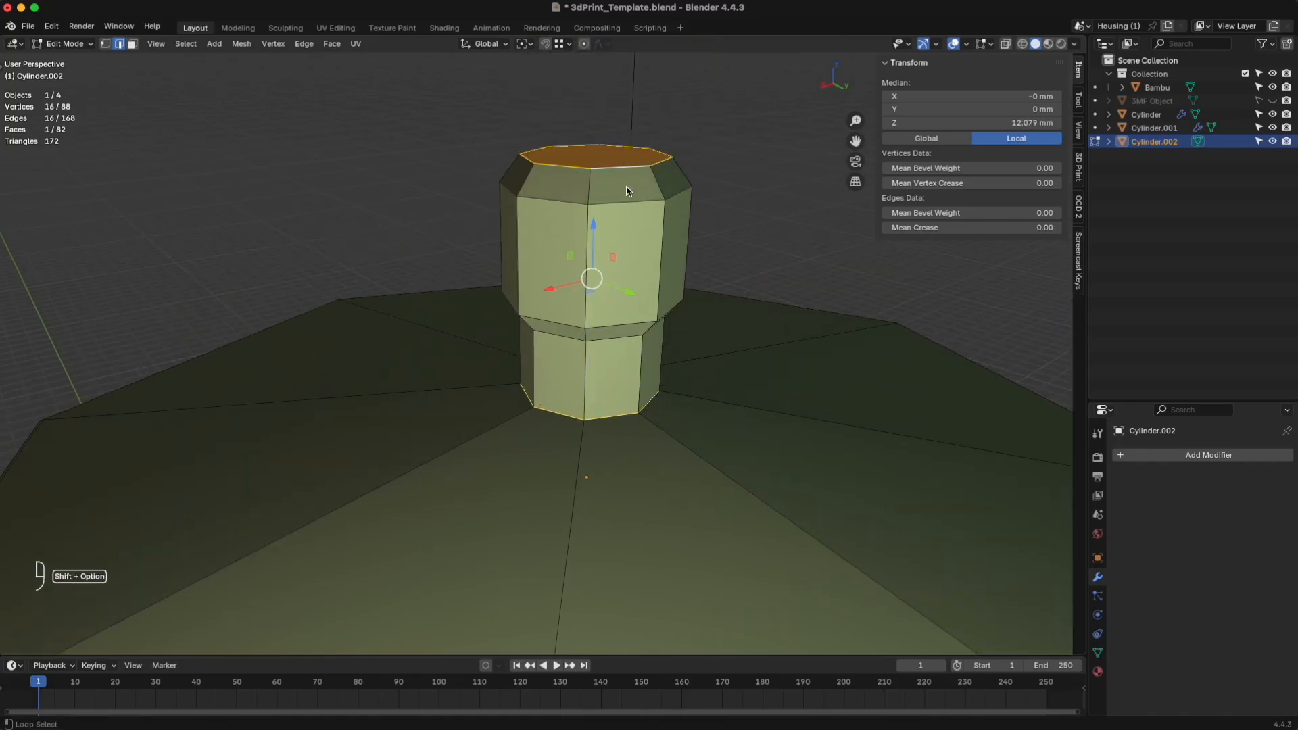
left_click(627, 198, "alt+shift")
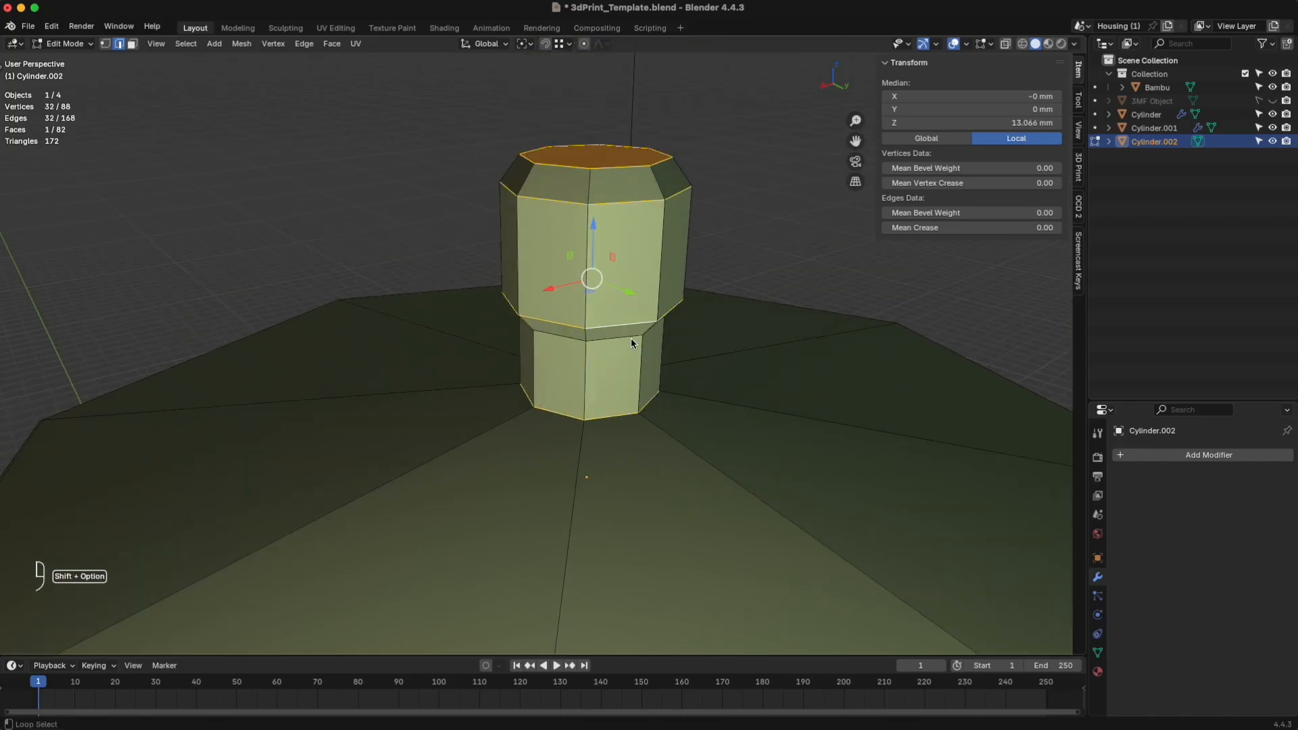
key("ctrl+b")
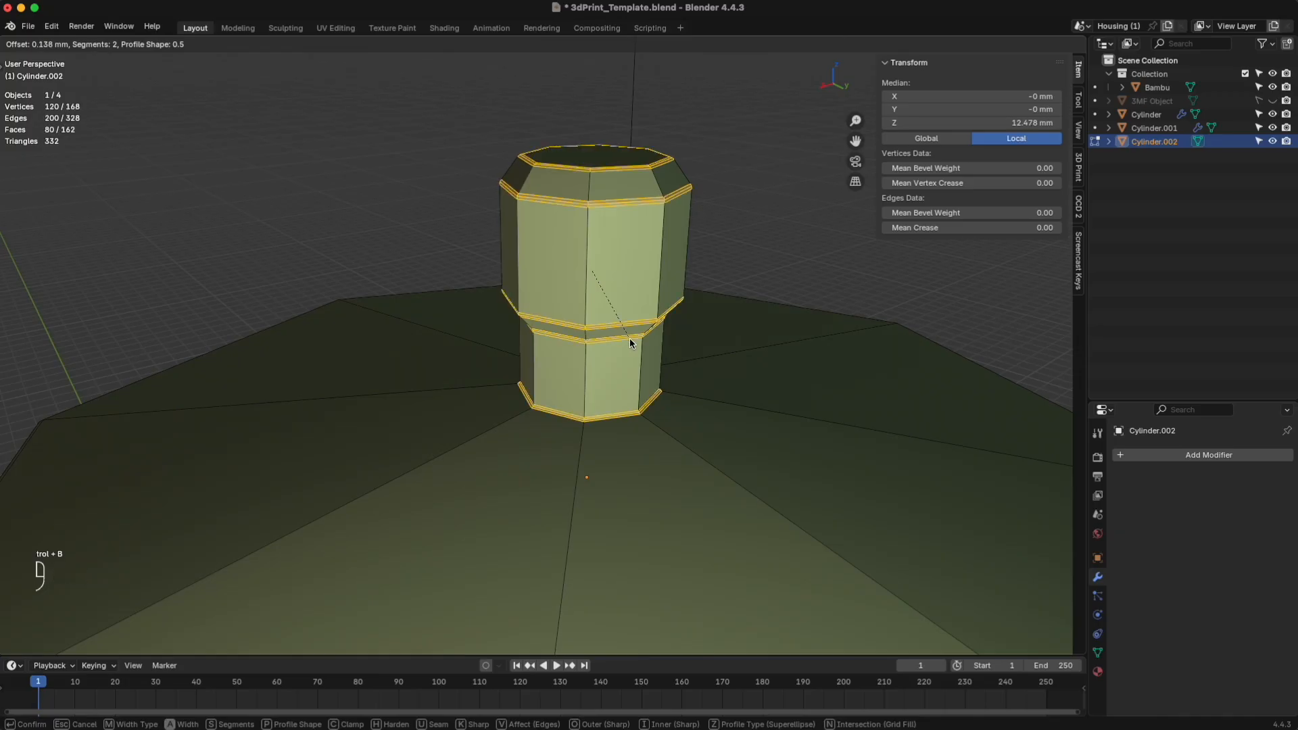
left_click(630, 339)
Step: Inspect the bevelled lid and knob up close and from a distance in Object Mode
scroll(735, 361, "up", 5)
scroll(734, 359, "down", 5)
scroll(736, 363, "down", 6)
middle_click_drag(903, 506, 855, 493)
left_click(855, 493)
scroll(857, 452, "up", 5)
scroll(809, 390, "down", 5)
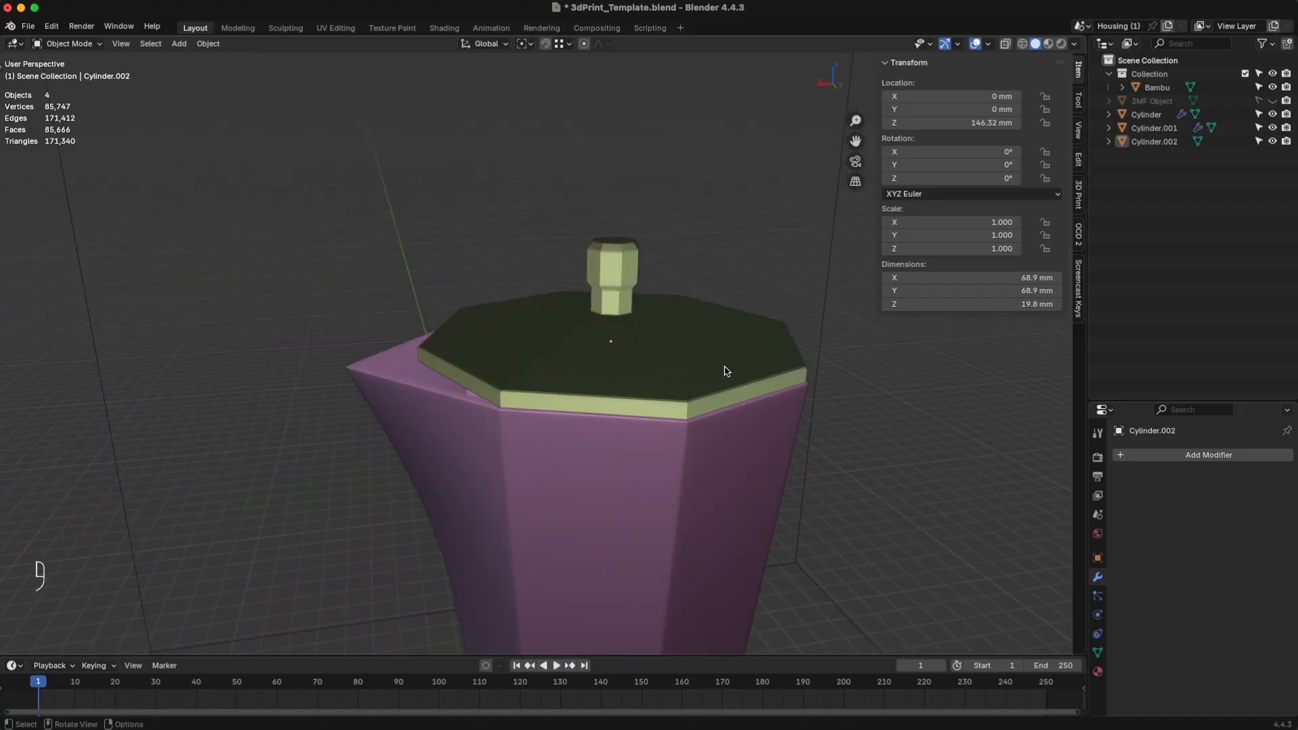
Step: Add a Subdivision Surface modifier to the lid and set its viewport levels to 3
left_click(727, 371)
left_click(1214, 455)
mouse_move(1215, 459)
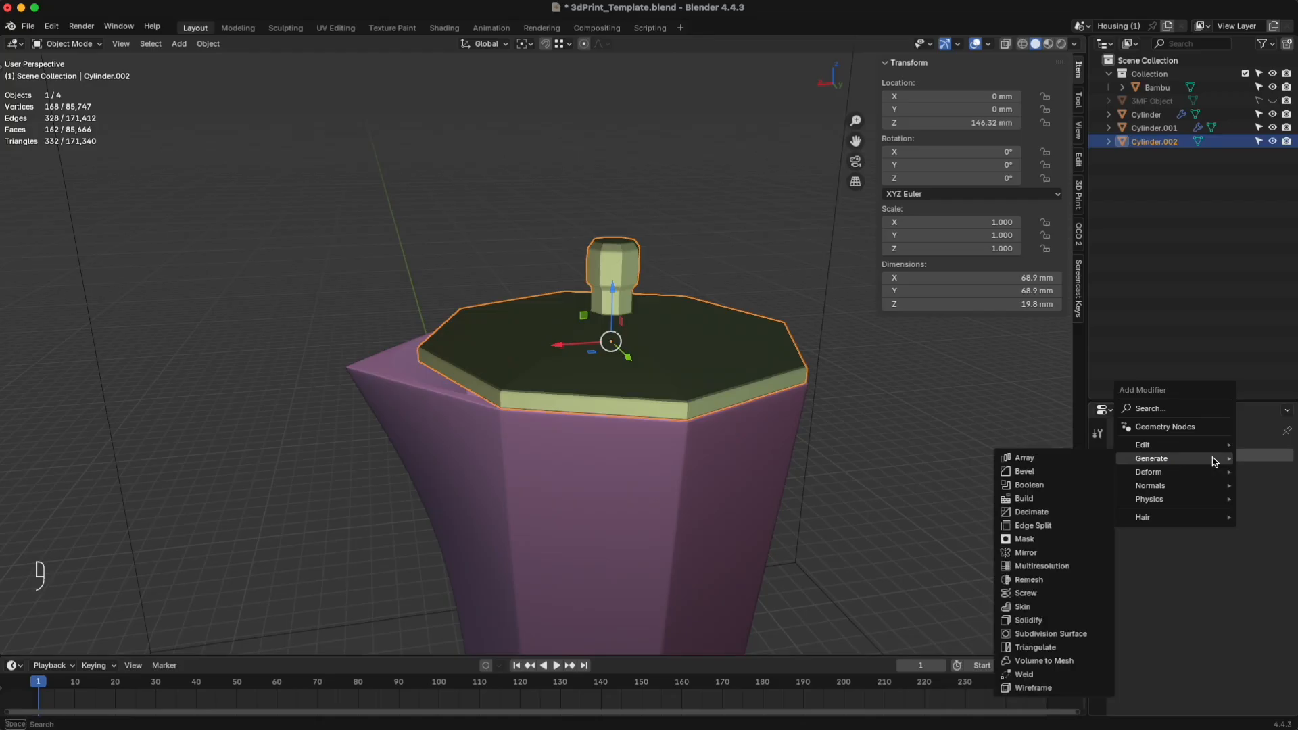
left_click(1050, 633)
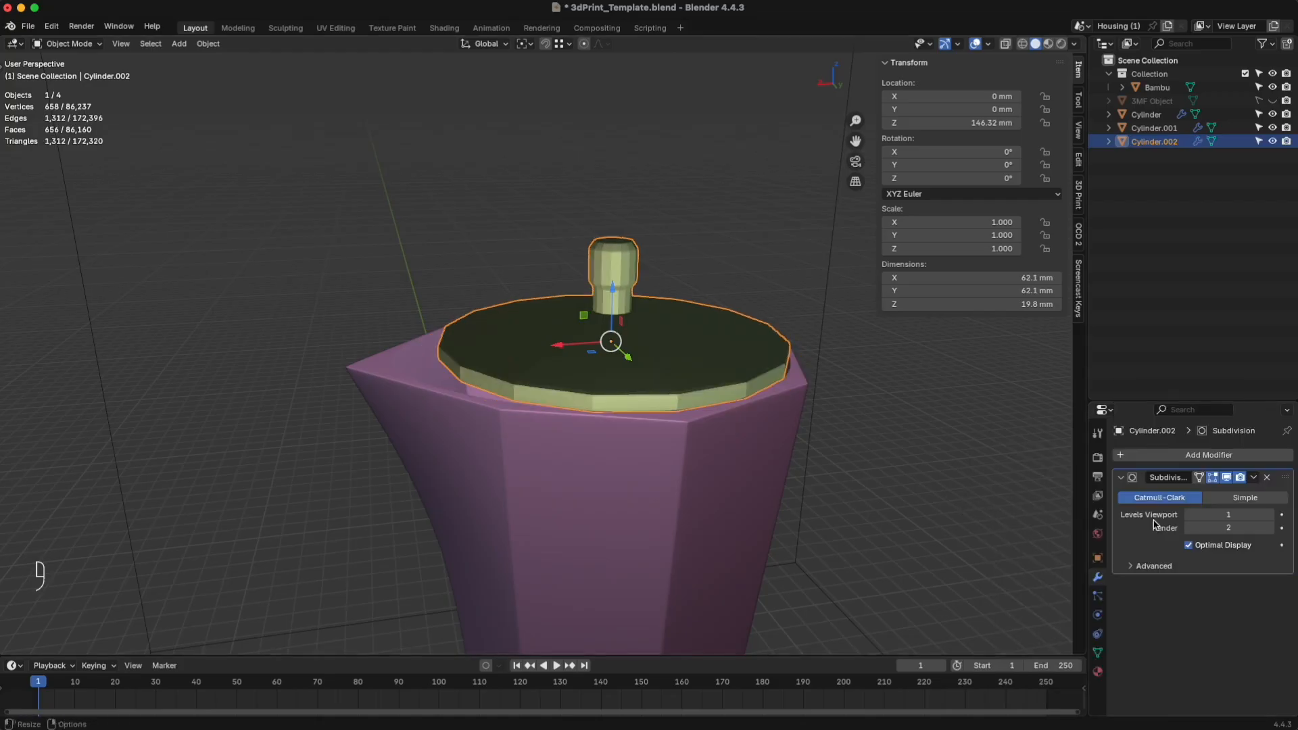
left_click(1269, 515)
left_click(1270, 515)
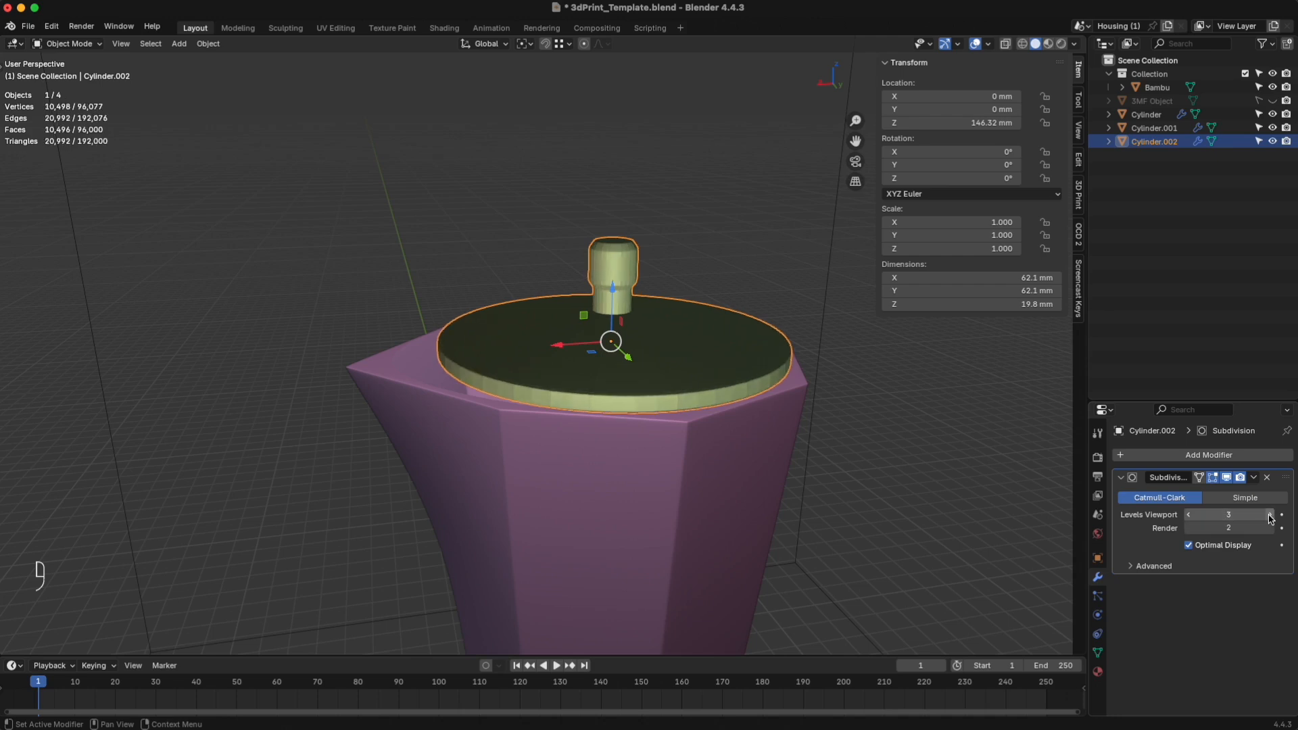
Step: Bevel the eight edge loops running from the lid's corners up the knob by about 0.21 mm with 2 segments
left_click(868, 468)
middle_click_drag(866, 457, 859, 471)
middle_click_drag(665, 412, 666, 385)
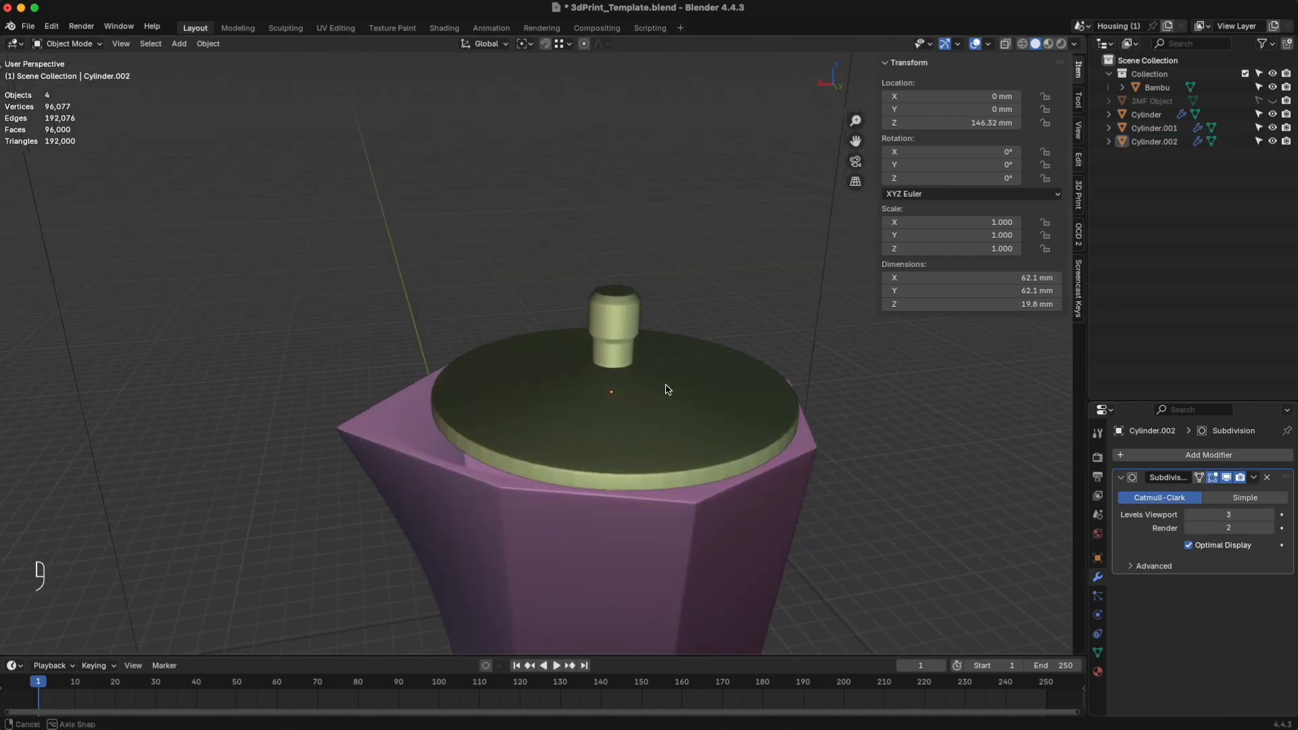
key("Tab")
scroll(517, 437, "up", 4)
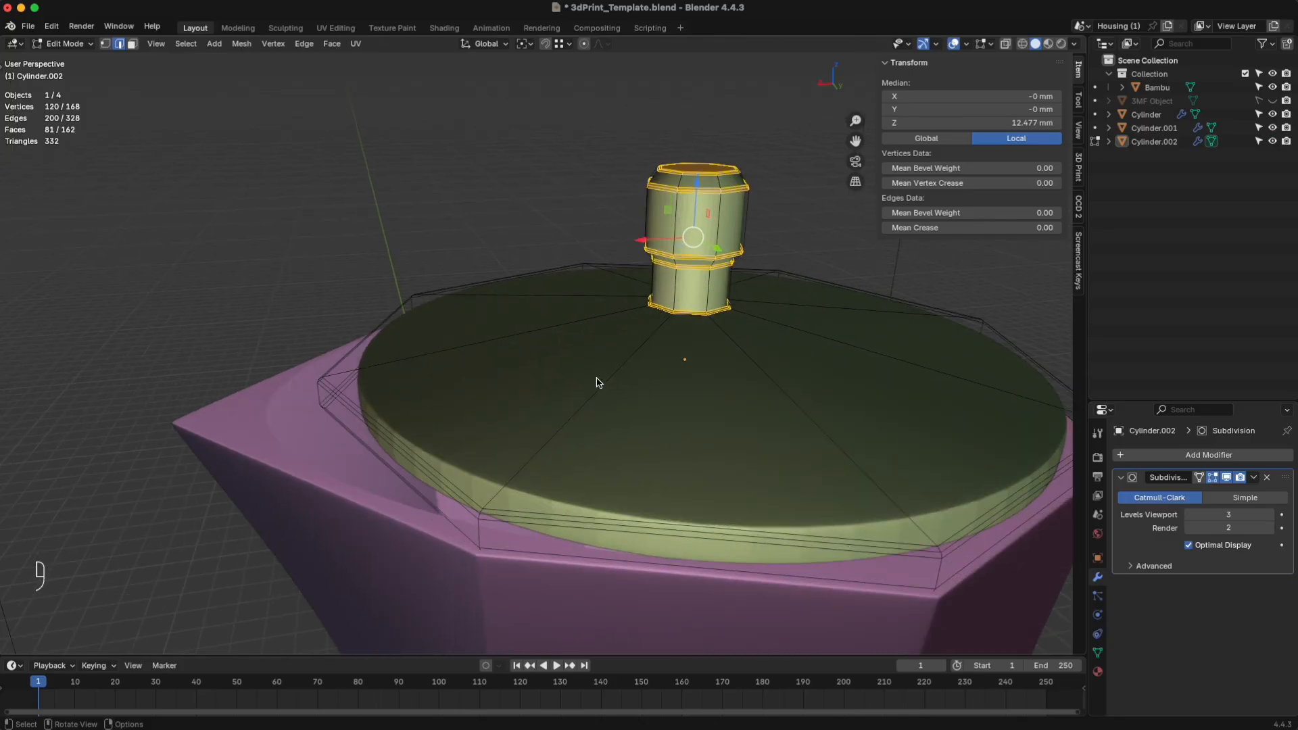
left_click(173, 323)
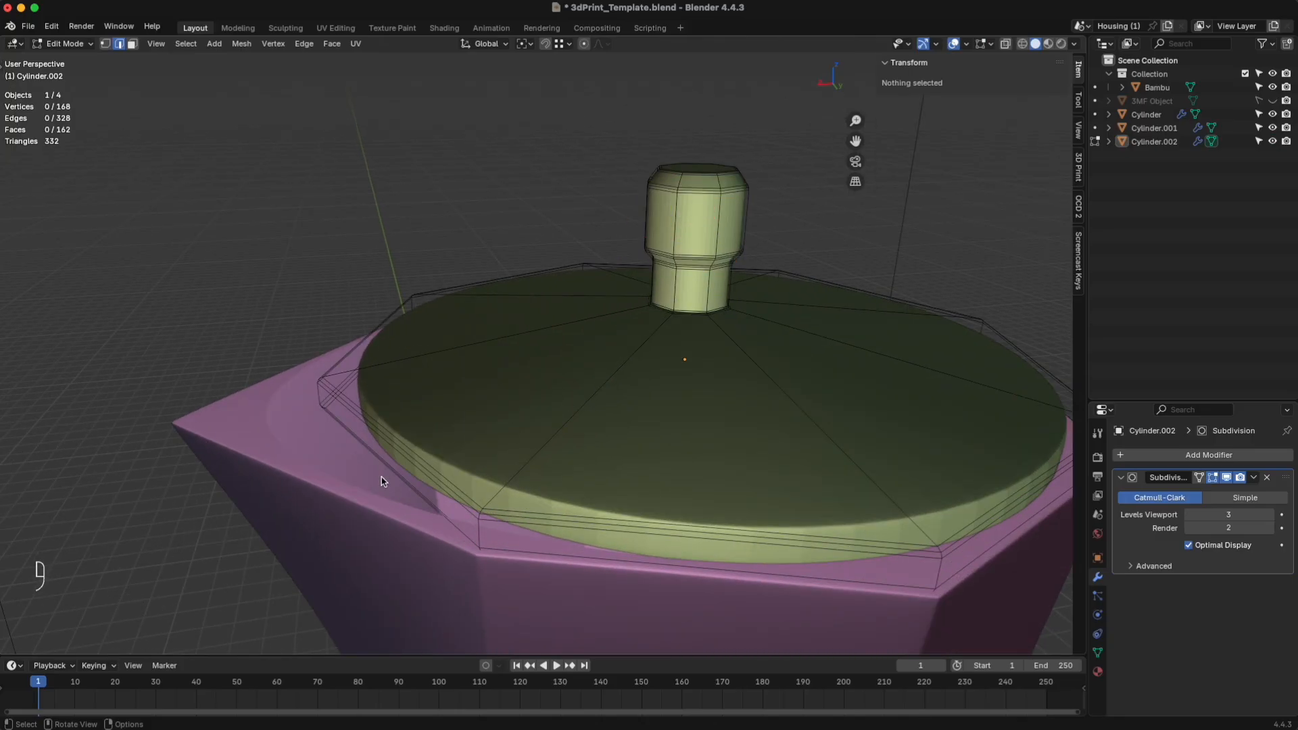
scroll(382, 481, "down", 2)
scroll(437, 519, "up", 2)
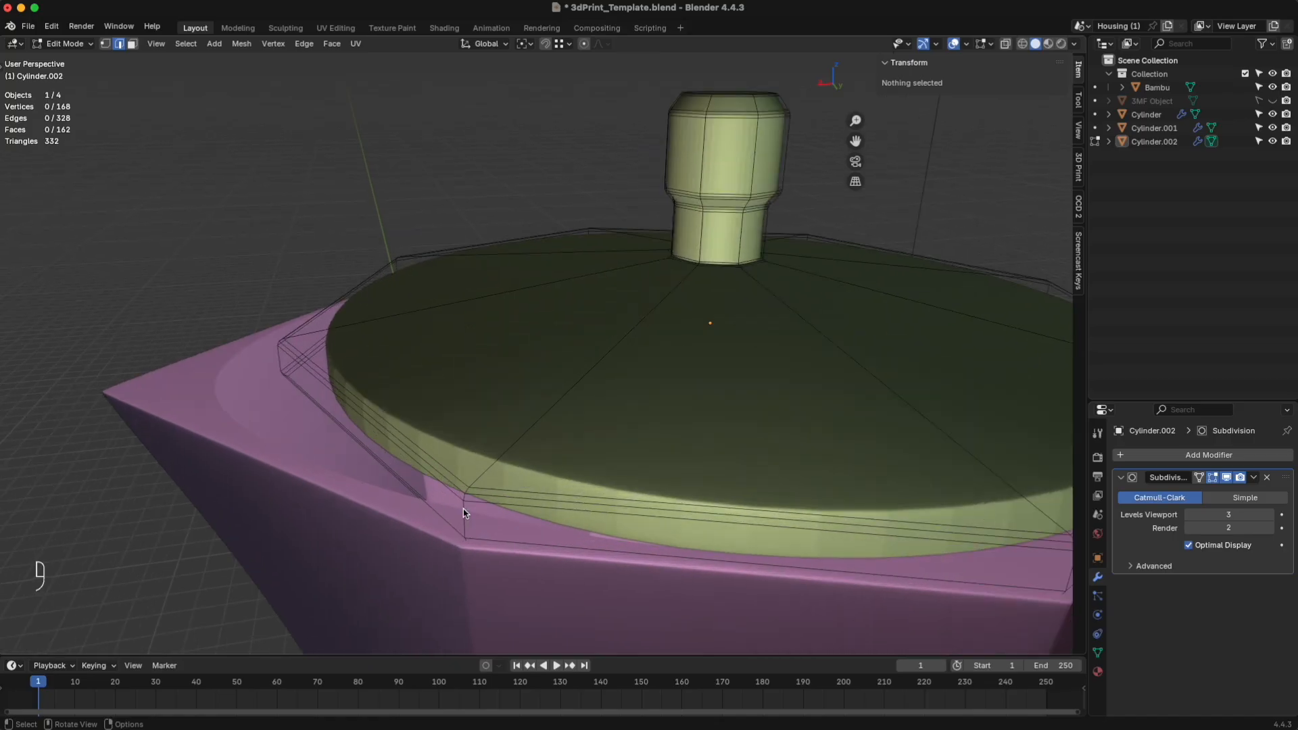
left_click(465, 522, "alt")
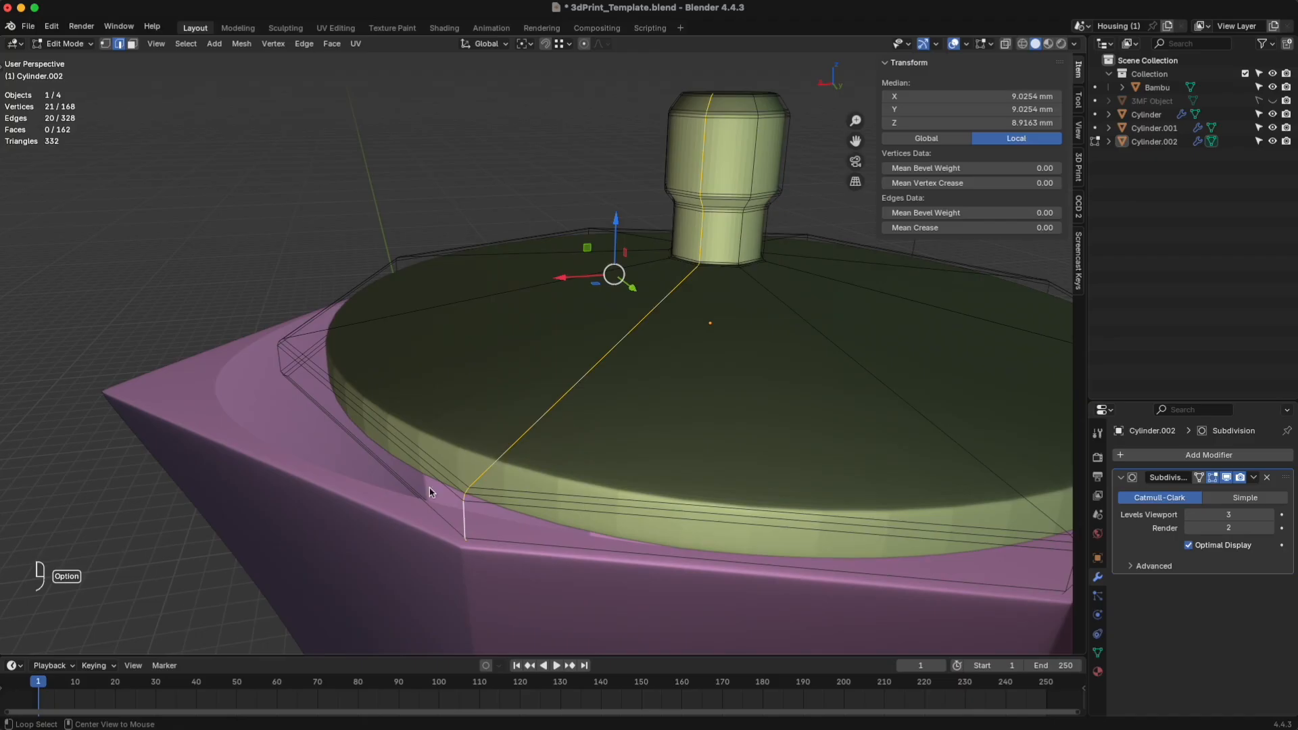
left_click(286, 368, "alt+shift")
middle_click_drag(796, 478, 730, 472)
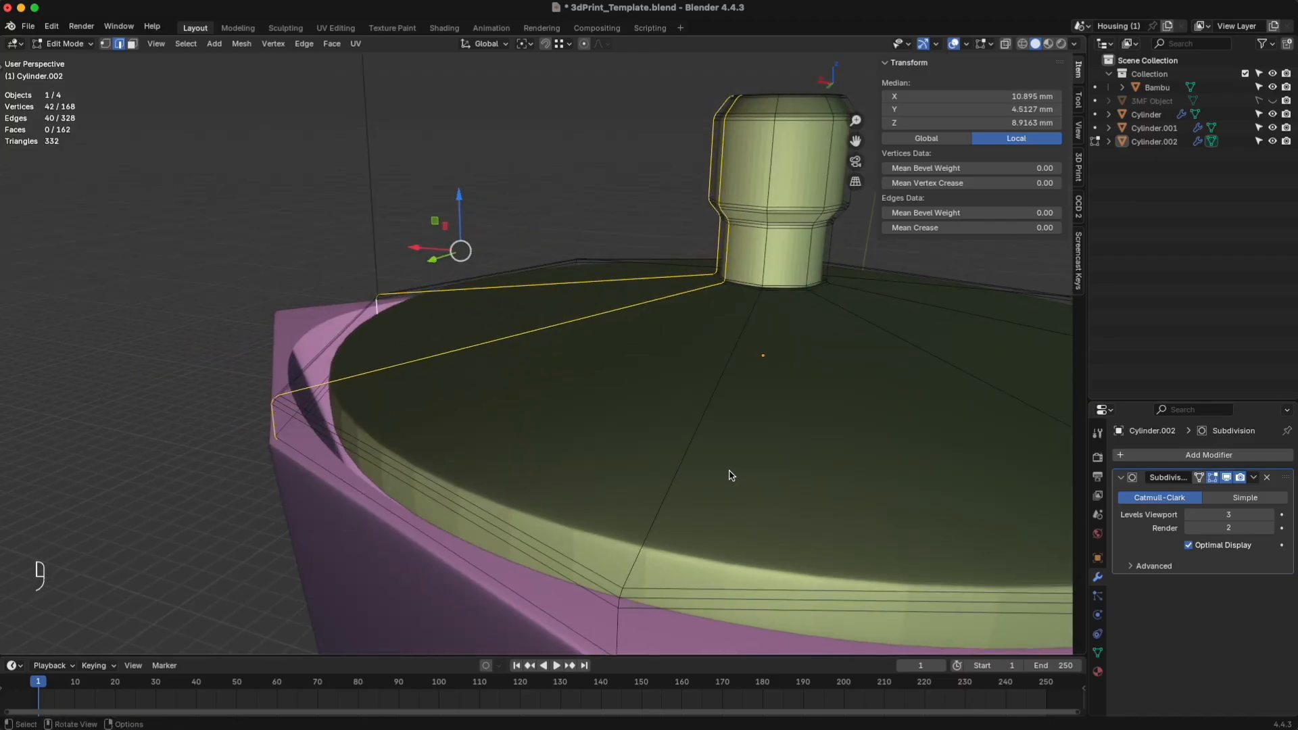
left_click(659, 507, "alt+shift")
left_click(951, 374, "alt+shift")
middle_click_drag(951, 374, 820, 484)
left_click(805, 488, "alt+shift")
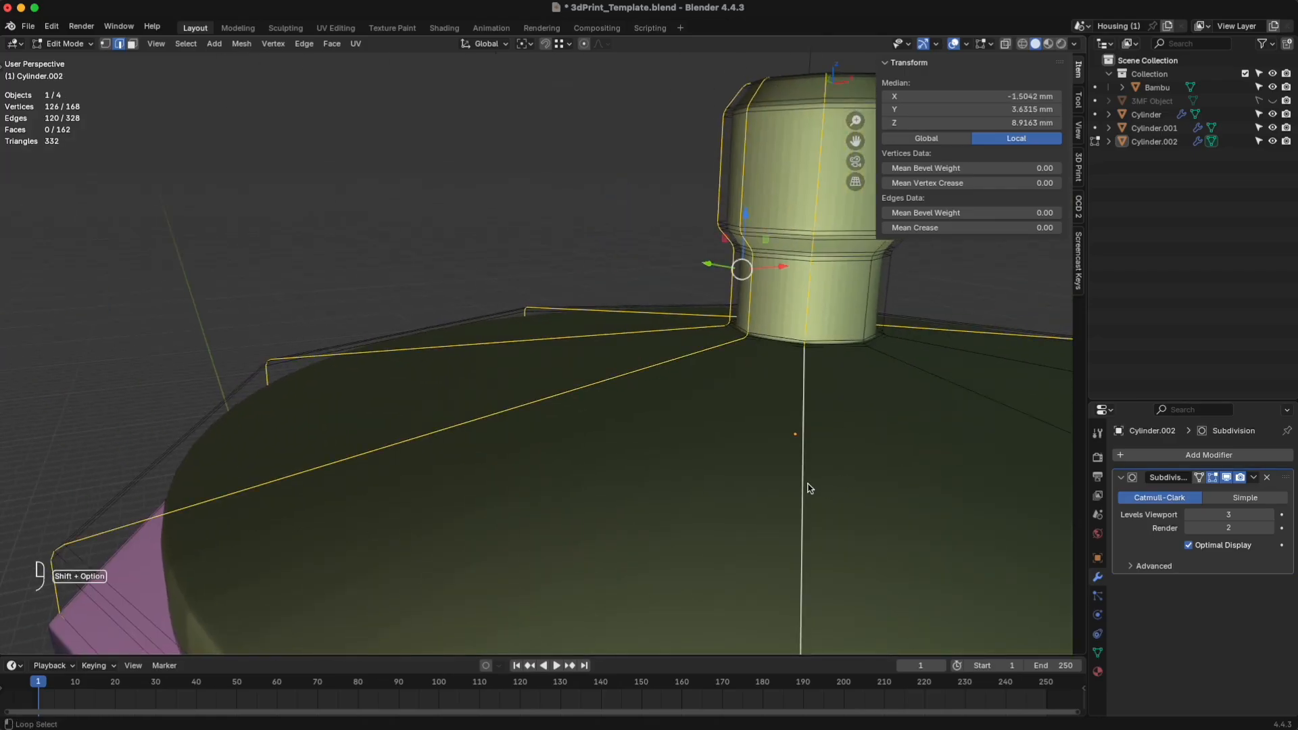
left_click(944, 381, "alt+shift")
left_click(967, 355, "alt+shift")
middle_click_drag(966, 355, 516, 452)
key("ctrl+b")
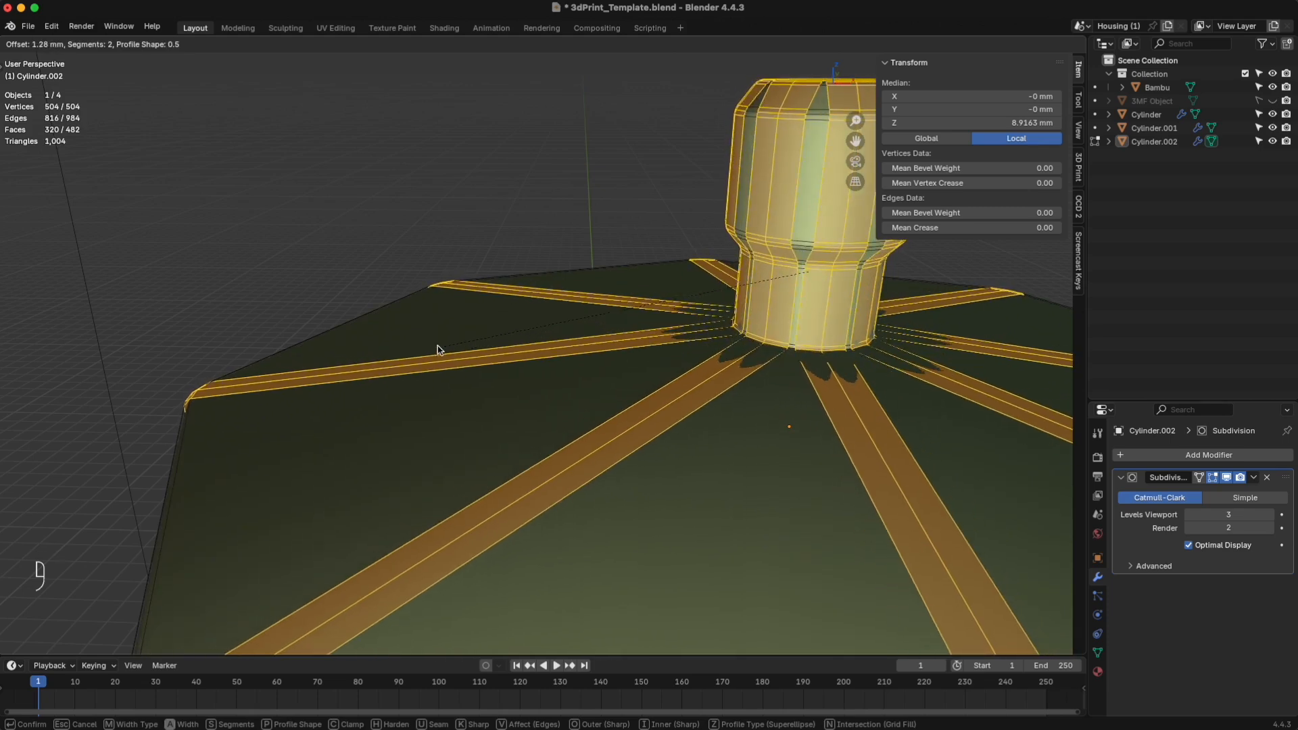
left_click(452, 342)
scroll(805, 586, "up", 2)
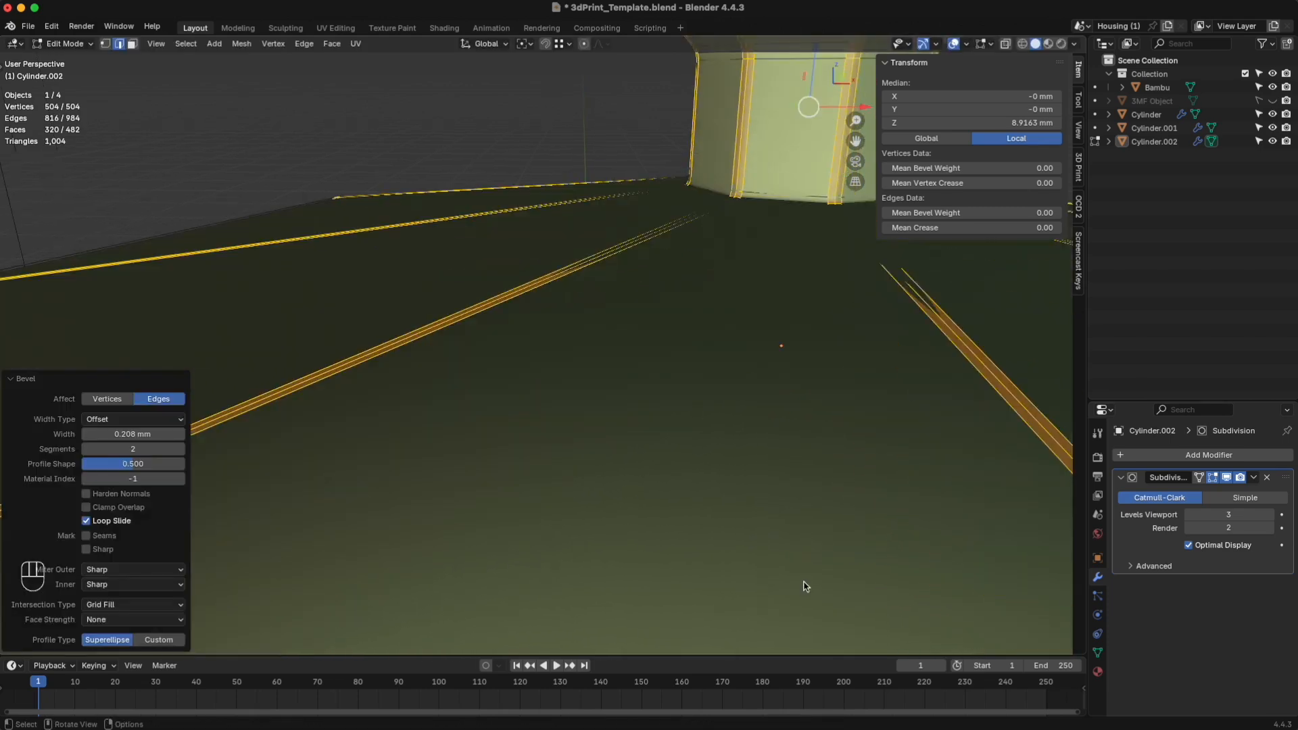
scroll(783, 550, "down", 8)
left_click(538, 522)
middle_click_drag(516, 507, 814, 514)
key("Tab")
Step: Inspect the finished lid, the upper chamber with its spout and the base from several angles, up close and at a distance
middle_click_drag(406, 567, 774, 163, "shift")
middle_click_drag(663, 342, 674, 360)
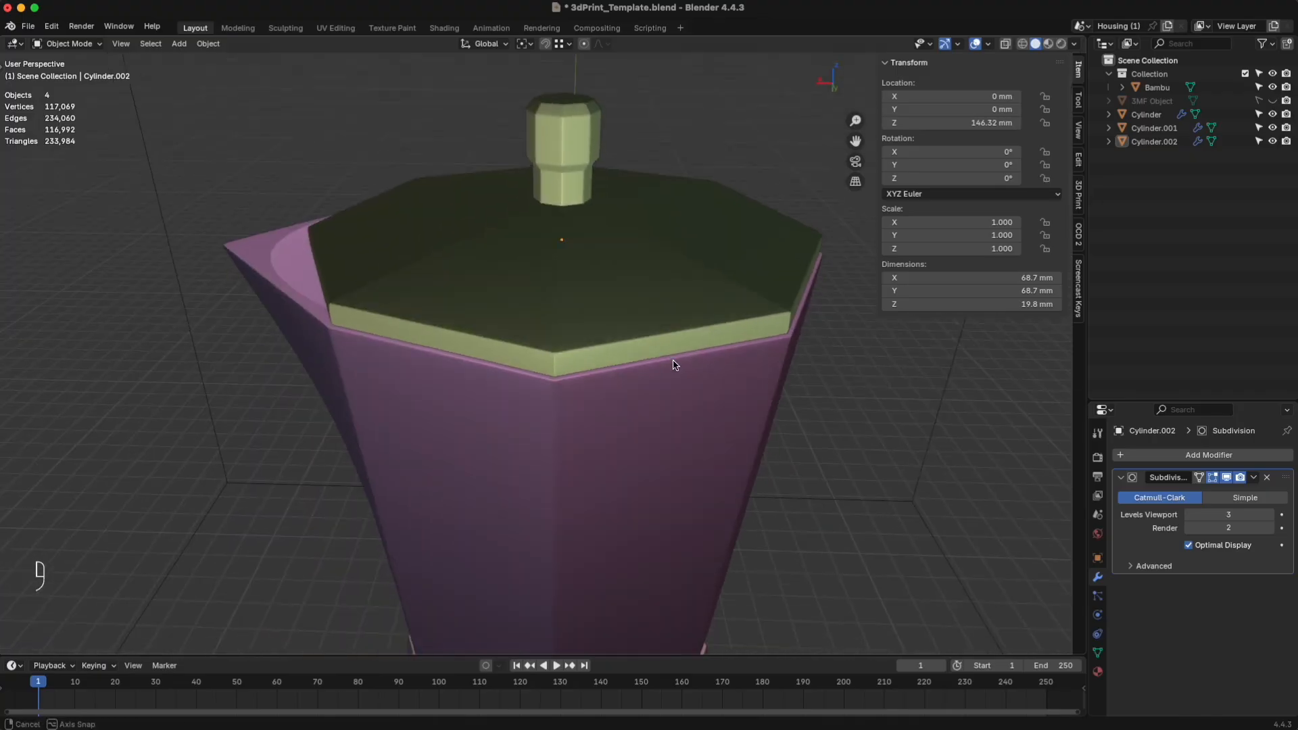
left_click(265, 249)
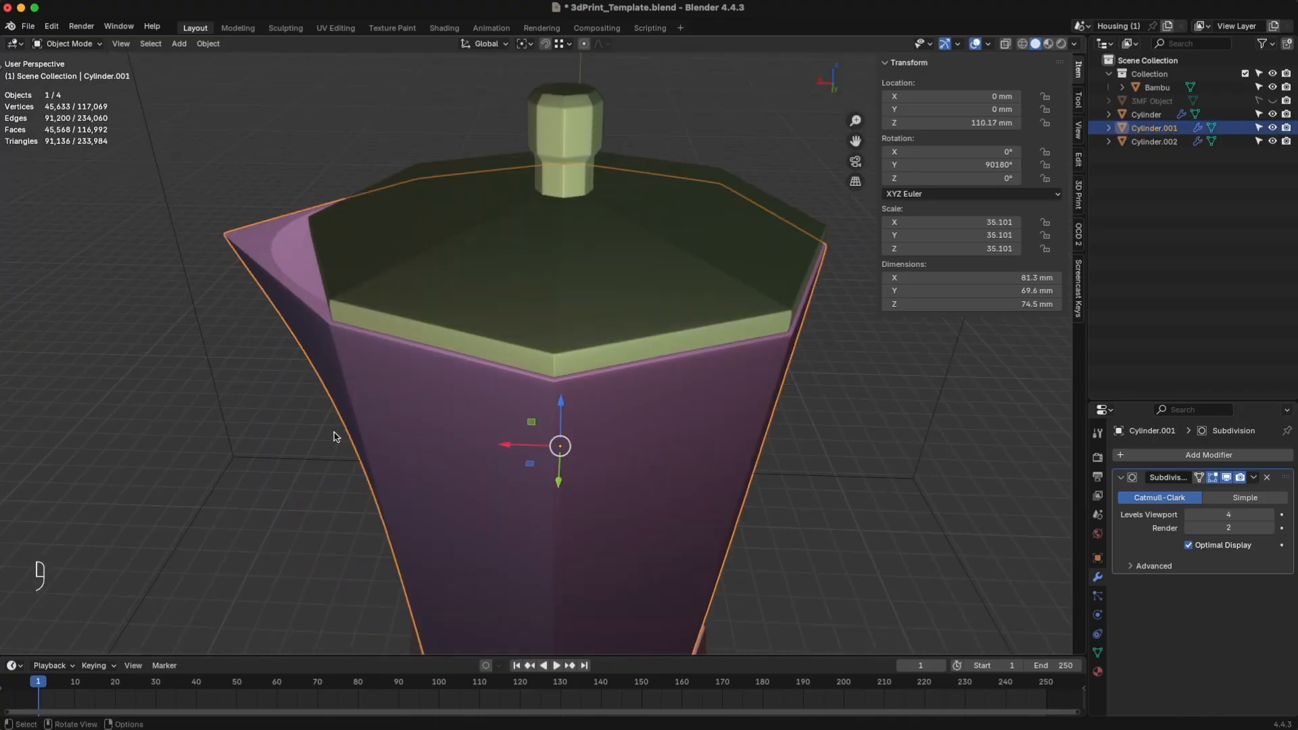
middle_click_drag(269, 436, 620, 371)
scroll(638, 484, "up", 2)
scroll(638, 484, "down", 5)
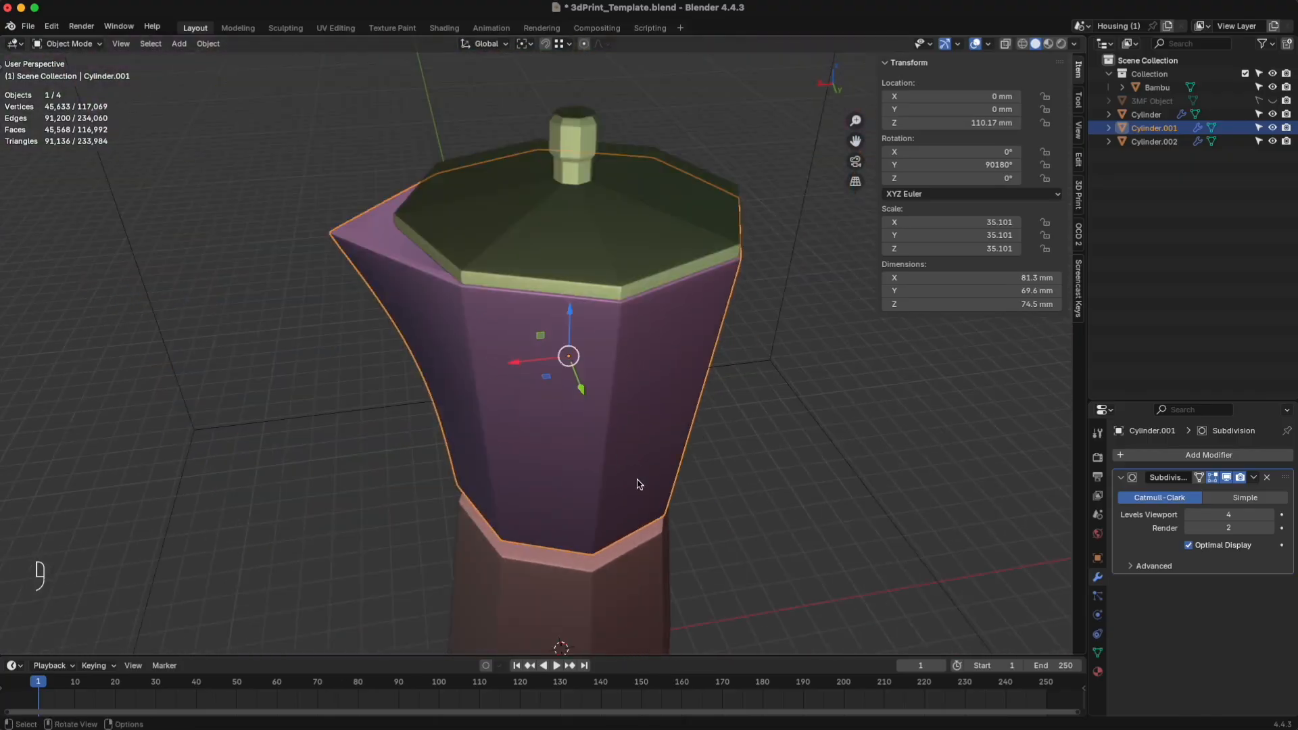
middle_click_drag(640, 484, 684, 432)
middle_click_drag(684, 433, 695, 357, "shift")
scroll(695, 357, "up", 3)
scroll(695, 356, "down", 3)
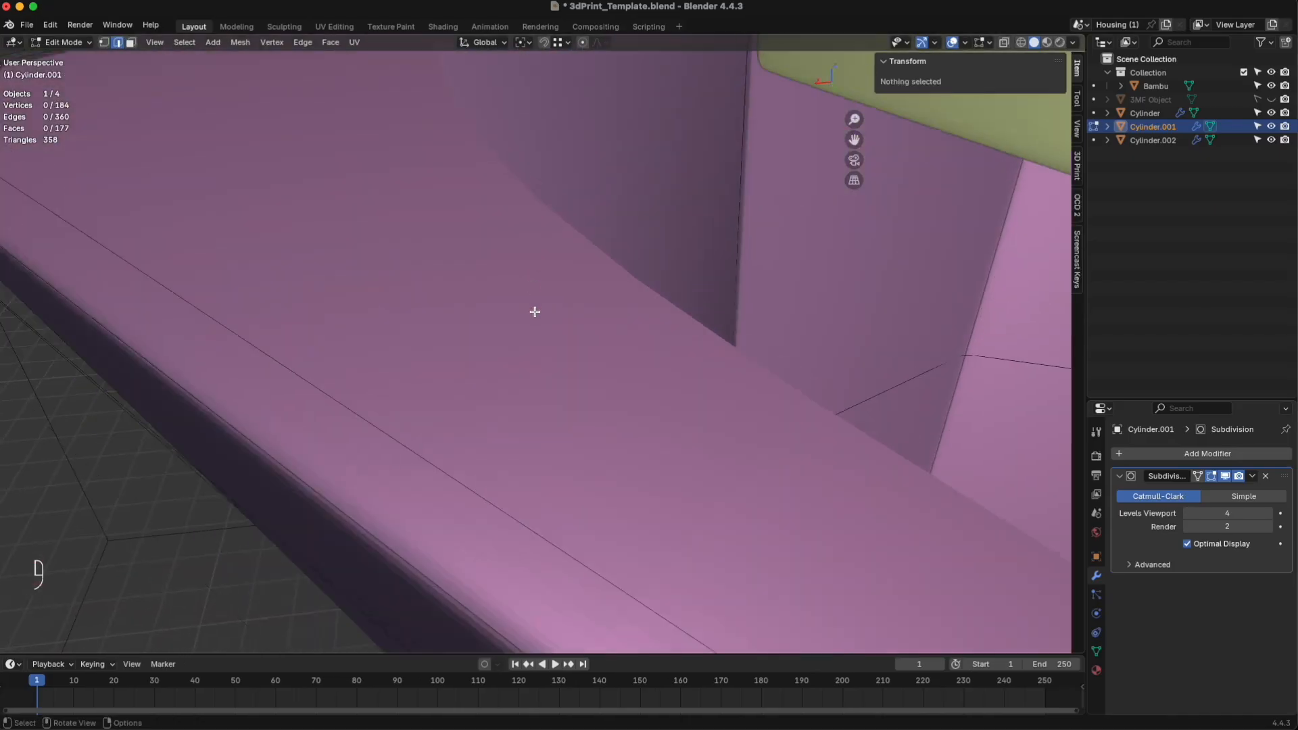
scroll(540, 321, "down", 15)
scroll(568, 354, "up", 8)
middle_click_drag(559, 353, 663, 336)
key("Tab")
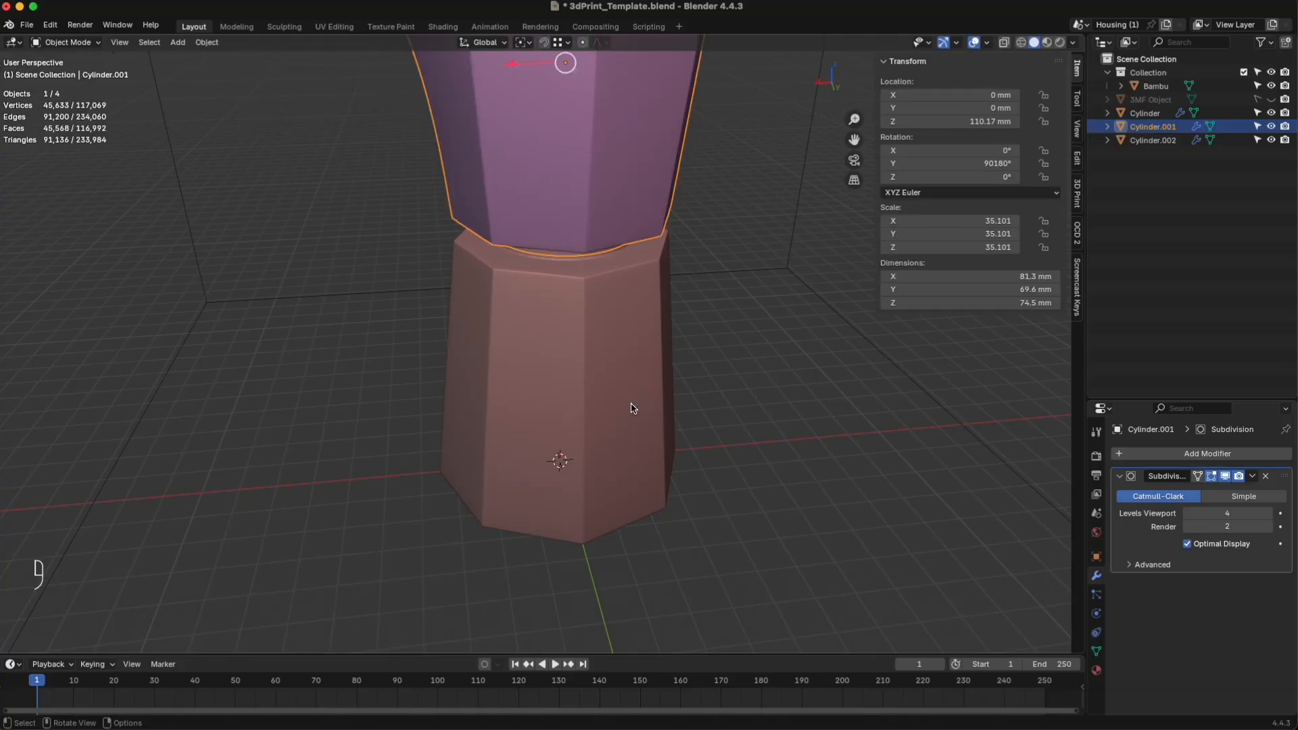
key("KP_Decimal")
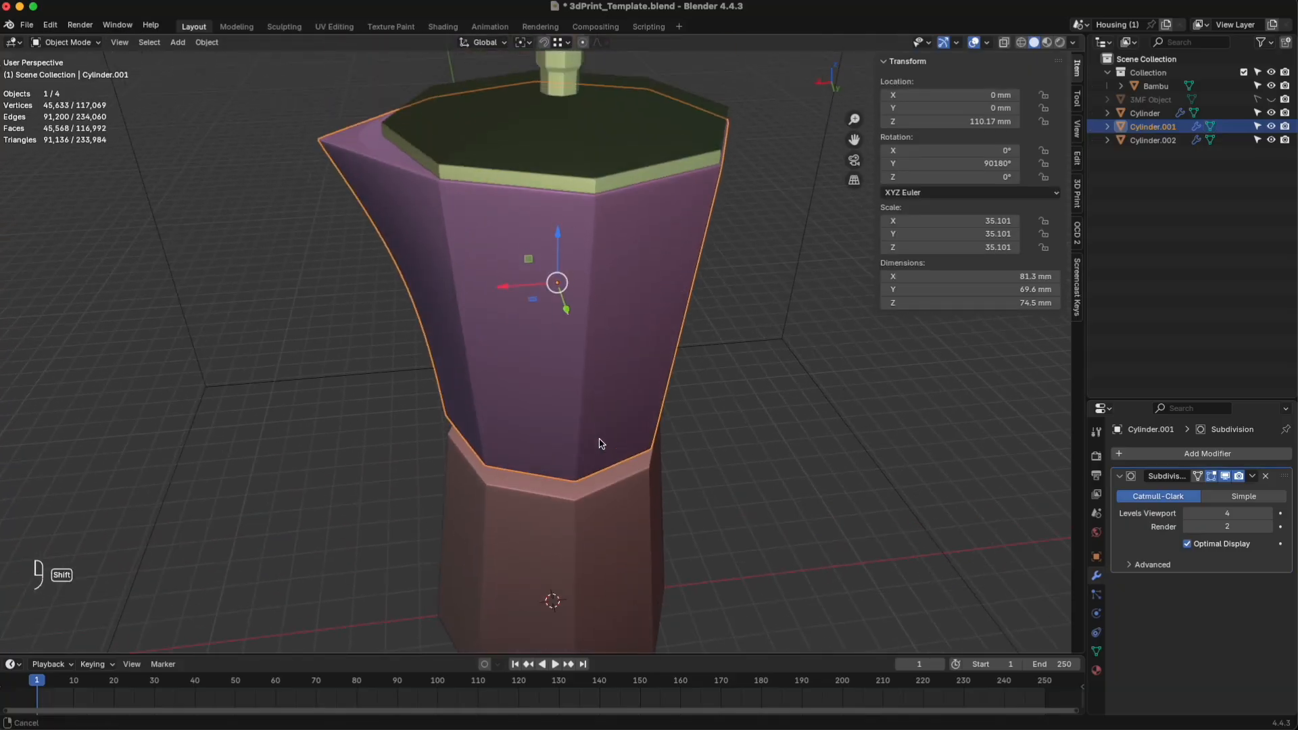
middle_click_drag(592, 444, 649, 236)
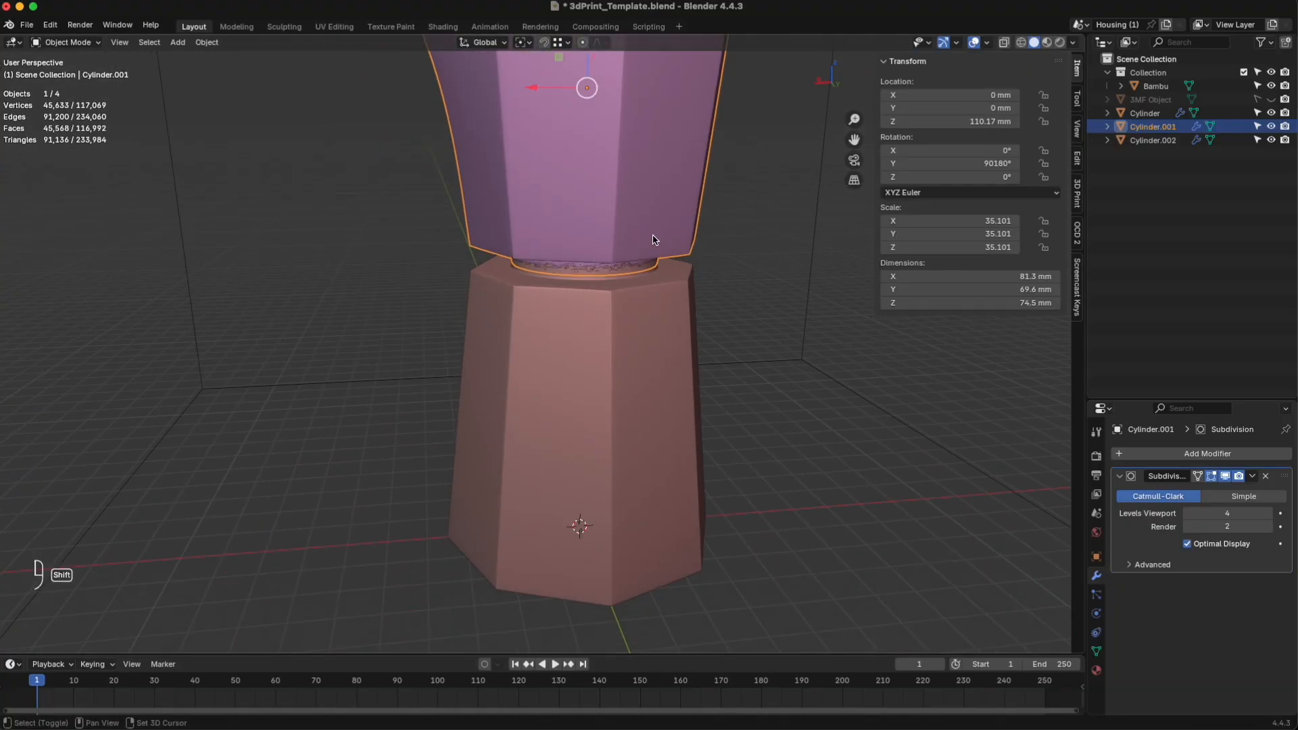
Step: Hide the upper chamber and open the base's mesh for editing
left_click(1270, 127)
left_click(1145, 113)
key("Tab")
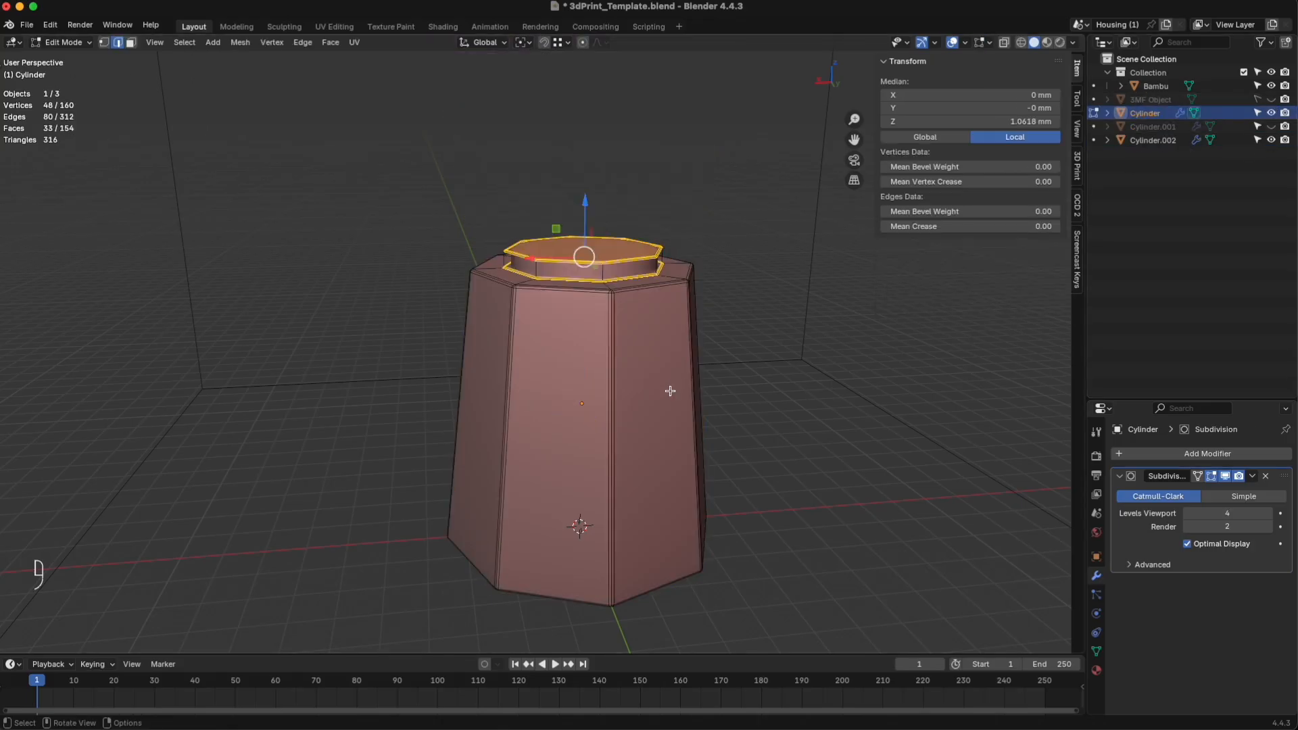
middle_click_drag(660, 417, 636, 440)
key("Tab")
key("Tab")
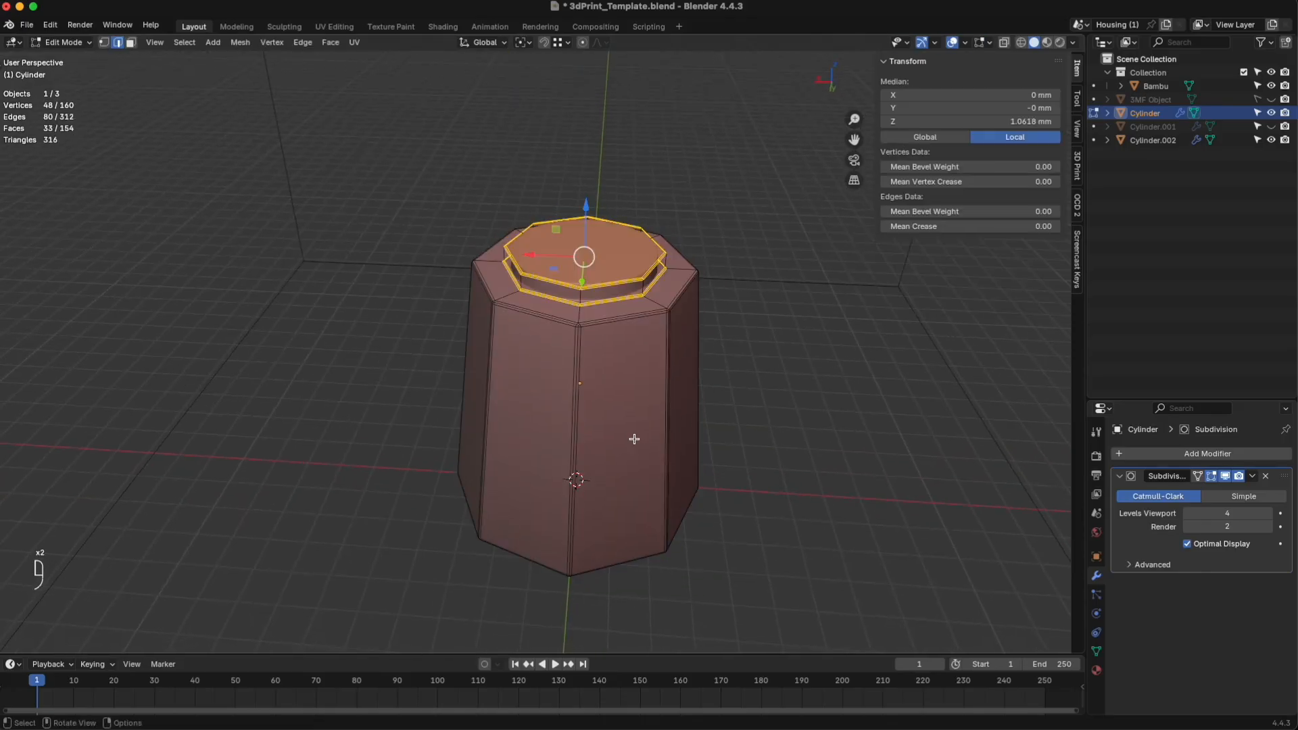
Step: Delete one side panel of the base together with the adjoining rim, neck and top faces to look inside
key("3")
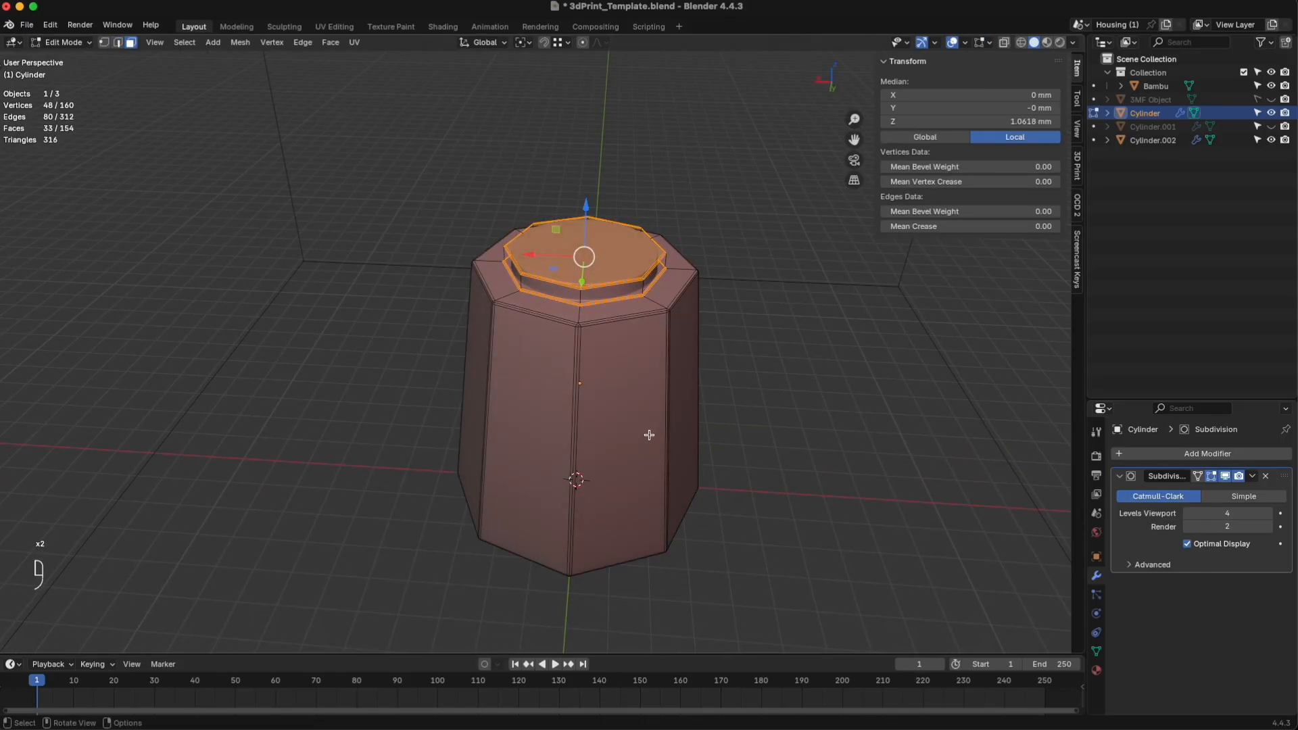
left_click(645, 436)
middle_click_drag(625, 454, 611, 527)
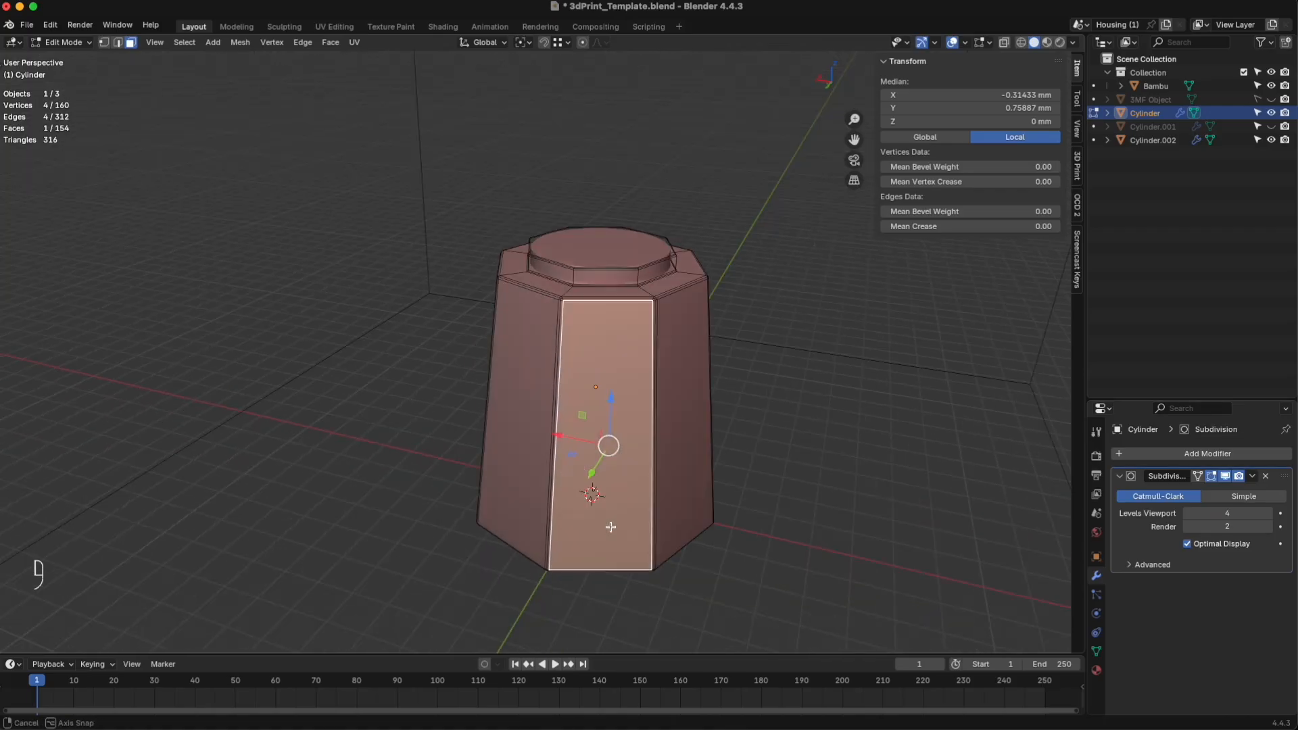
left_click_drag(590, 264, 629, 561)
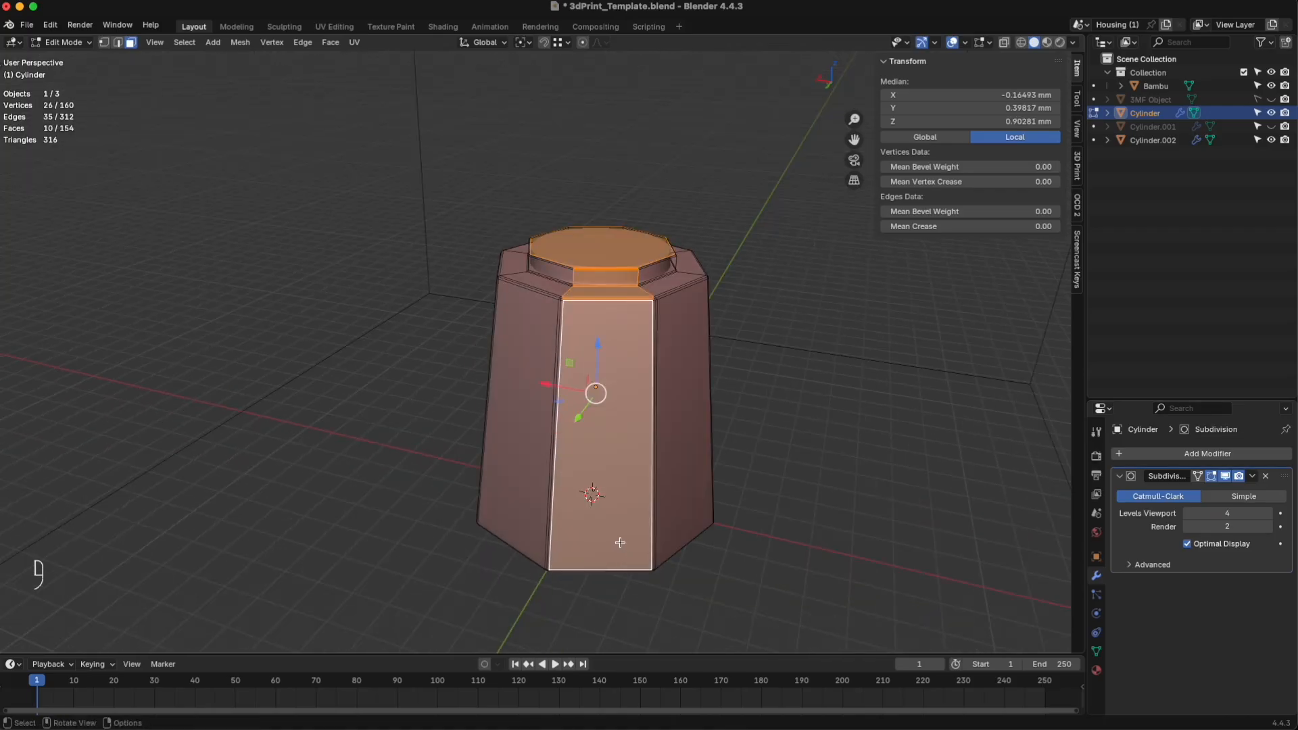
key("x")
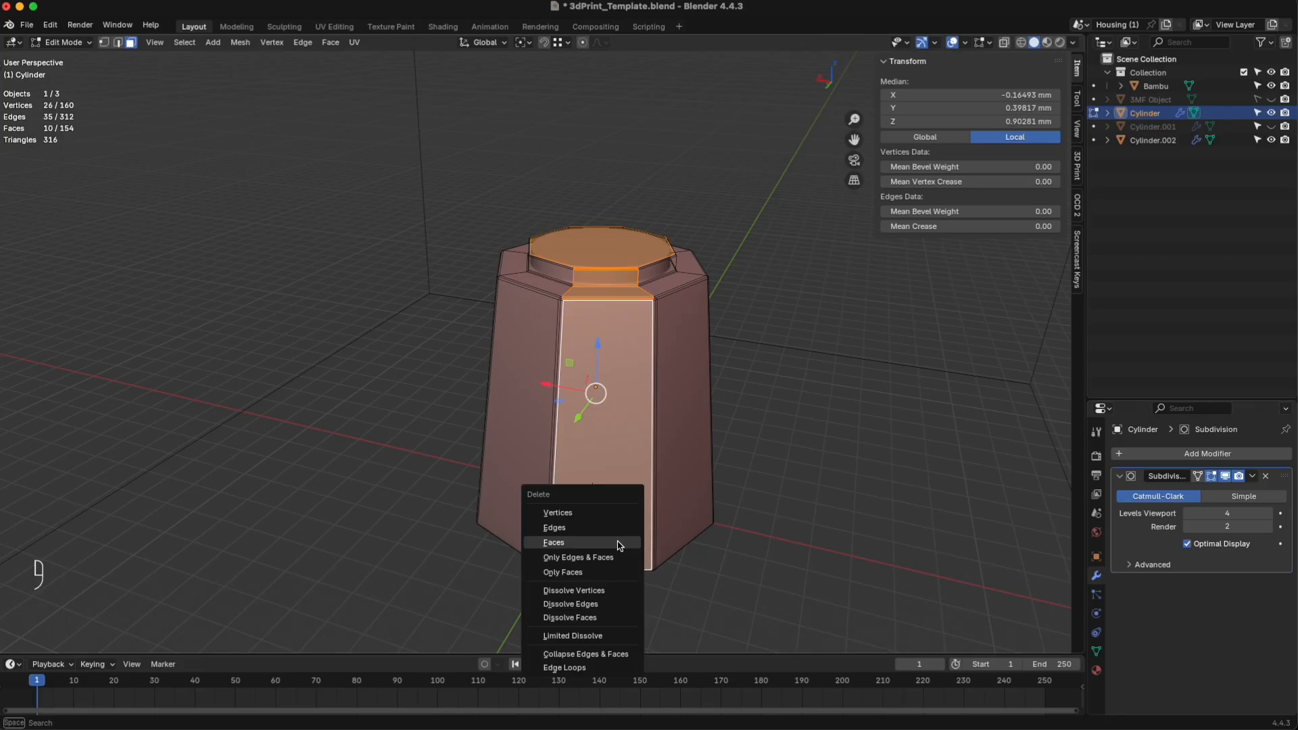
left_click(619, 543)
middle_click_drag(669, 505, 763, 543)
Step: Undo the face deletion on the base and the hiding of the upper chamber
key("super+z")
middle_click_drag(710, 400, 703, 459)
key("super+z")
key("super+z")
key("super+z")
key("super+z")
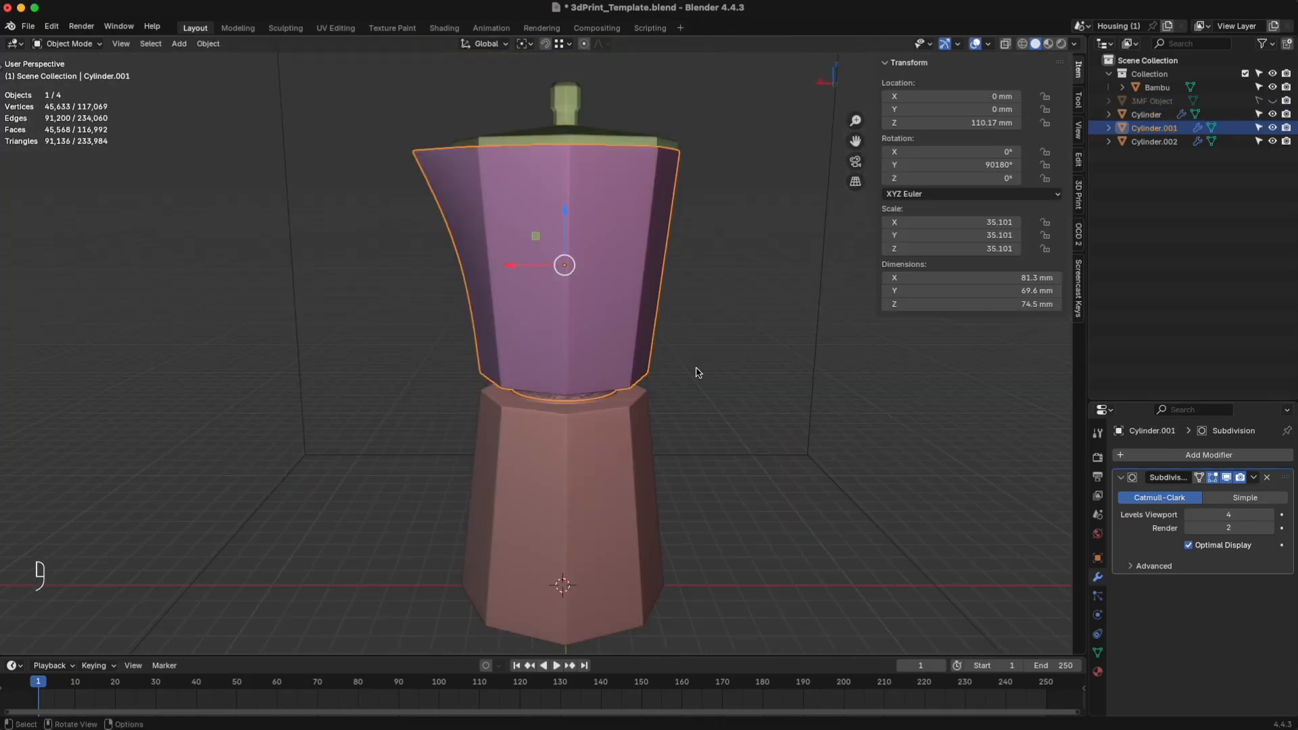
middle_click_drag(698, 373, 675, 390)
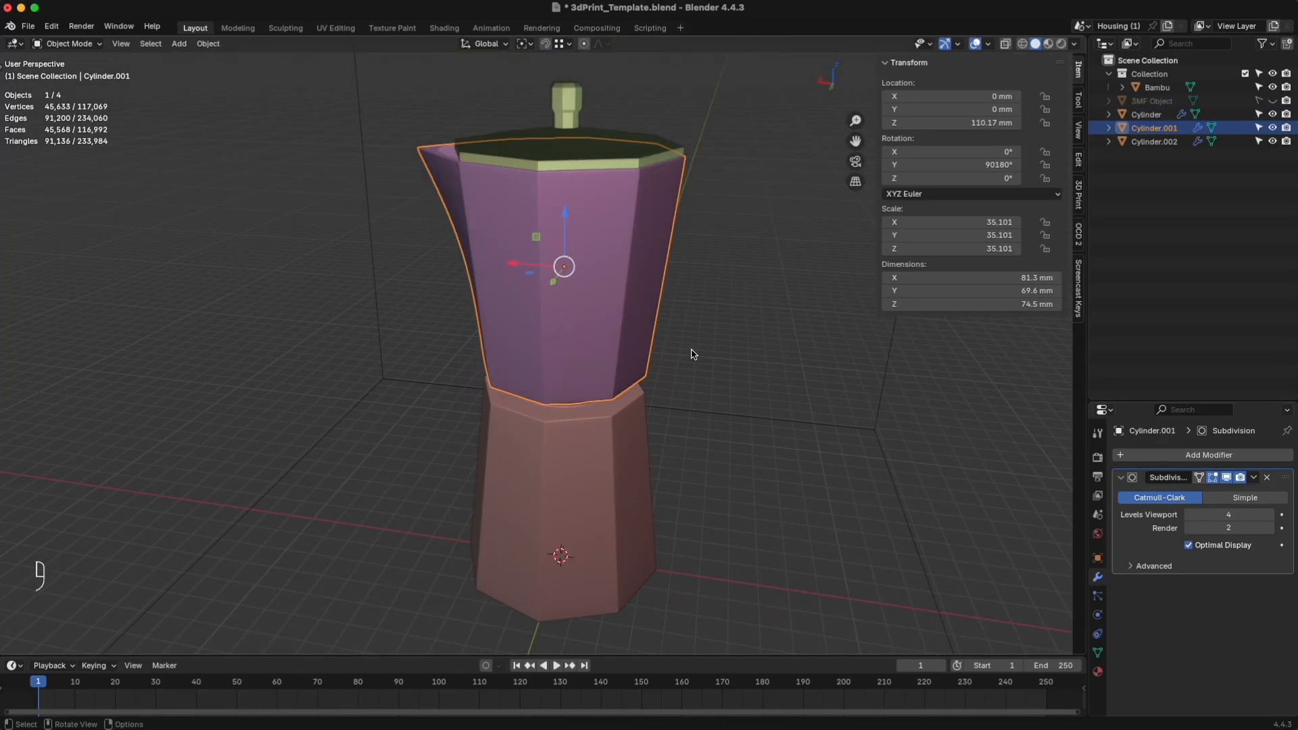
Step: Delete all visible objects in the scene, including every moka pot part
left_click(701, 327)
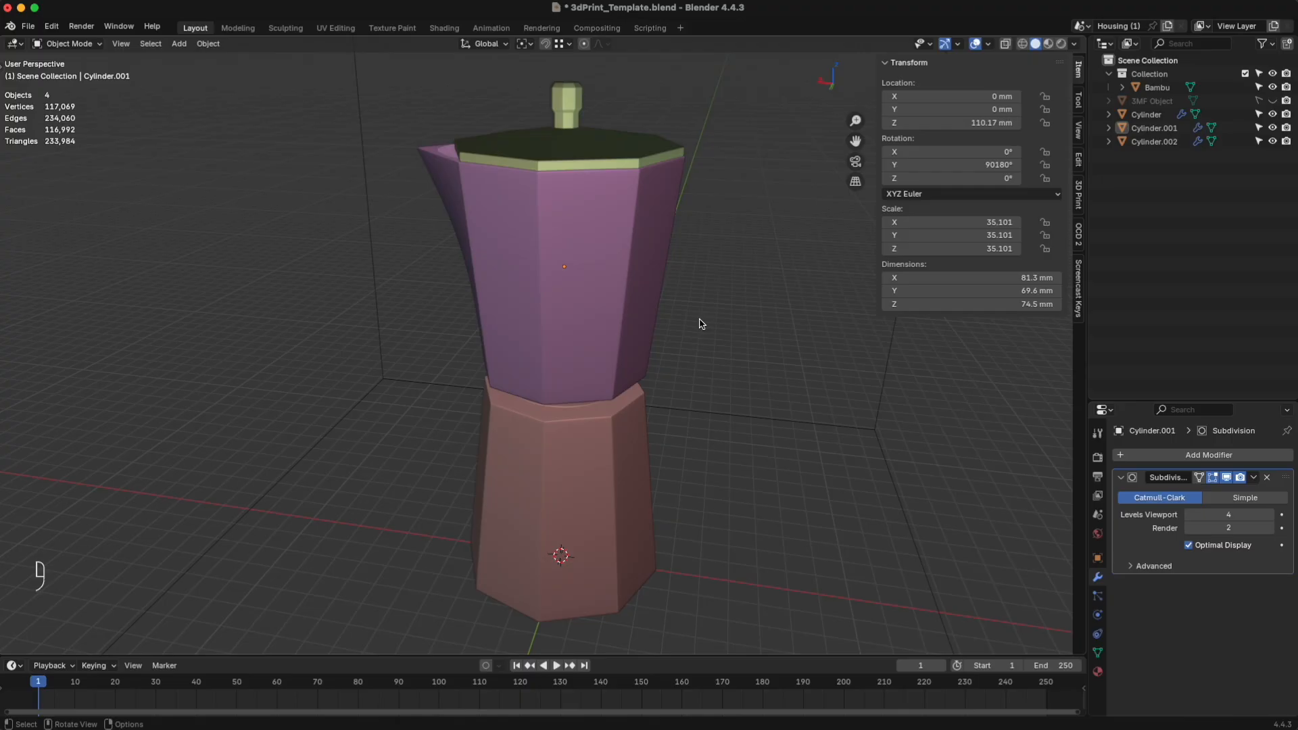
key("a")
key("x")
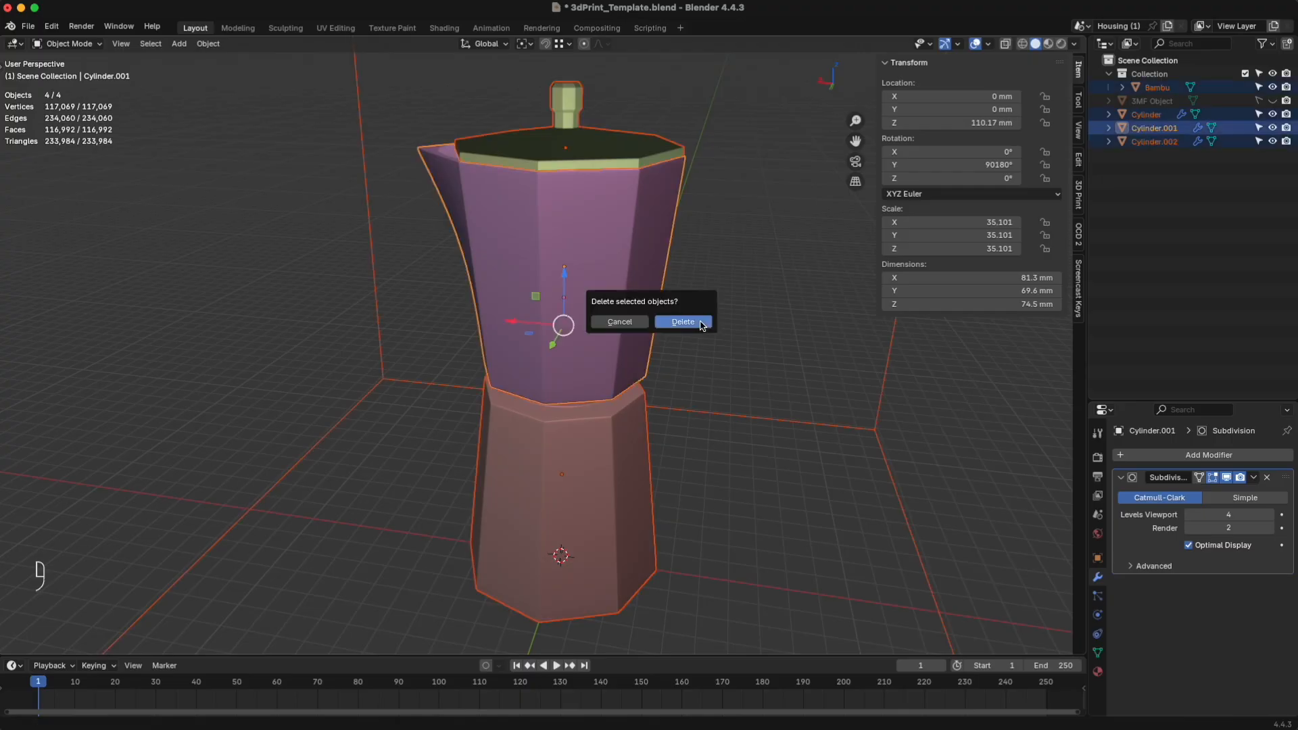
left_click(701, 323)
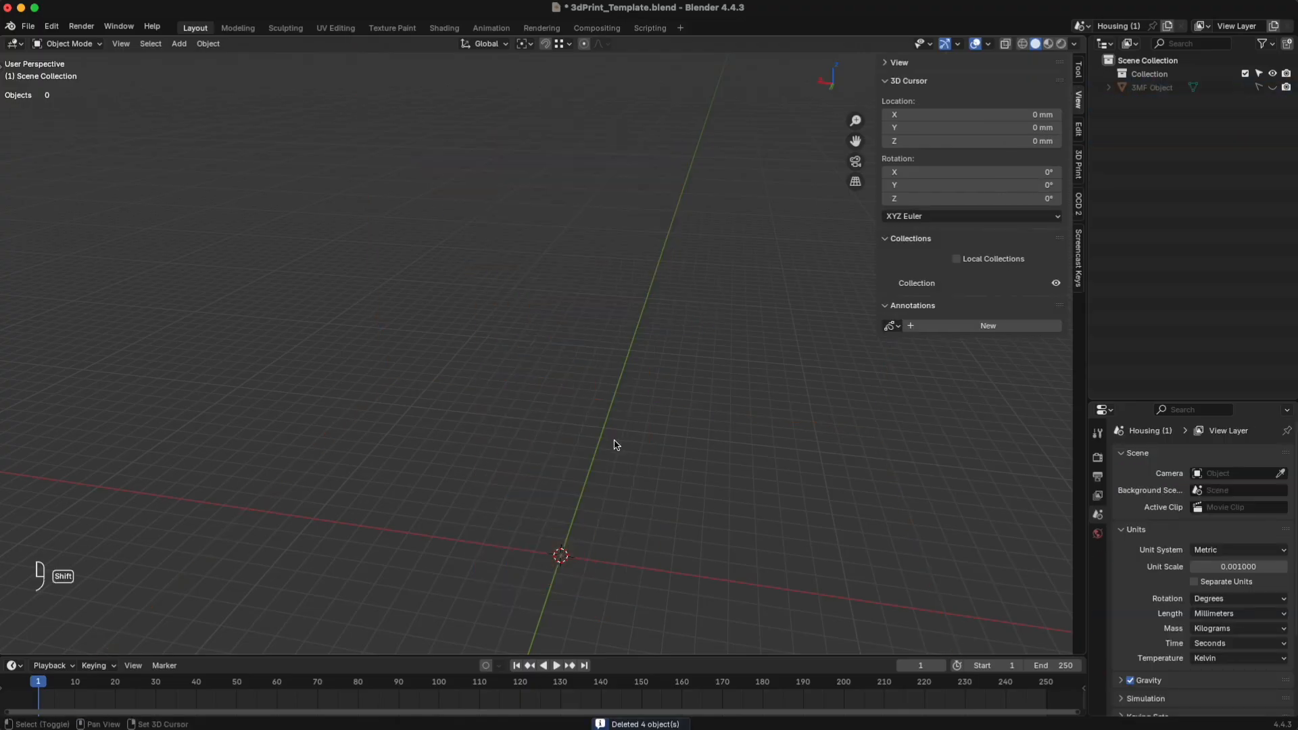
Step: Add a cube at the world origin and scale it up to about 51.4 mm per side
key("shift+a")
mouse_move(617, 440)
left_click(678, 452)
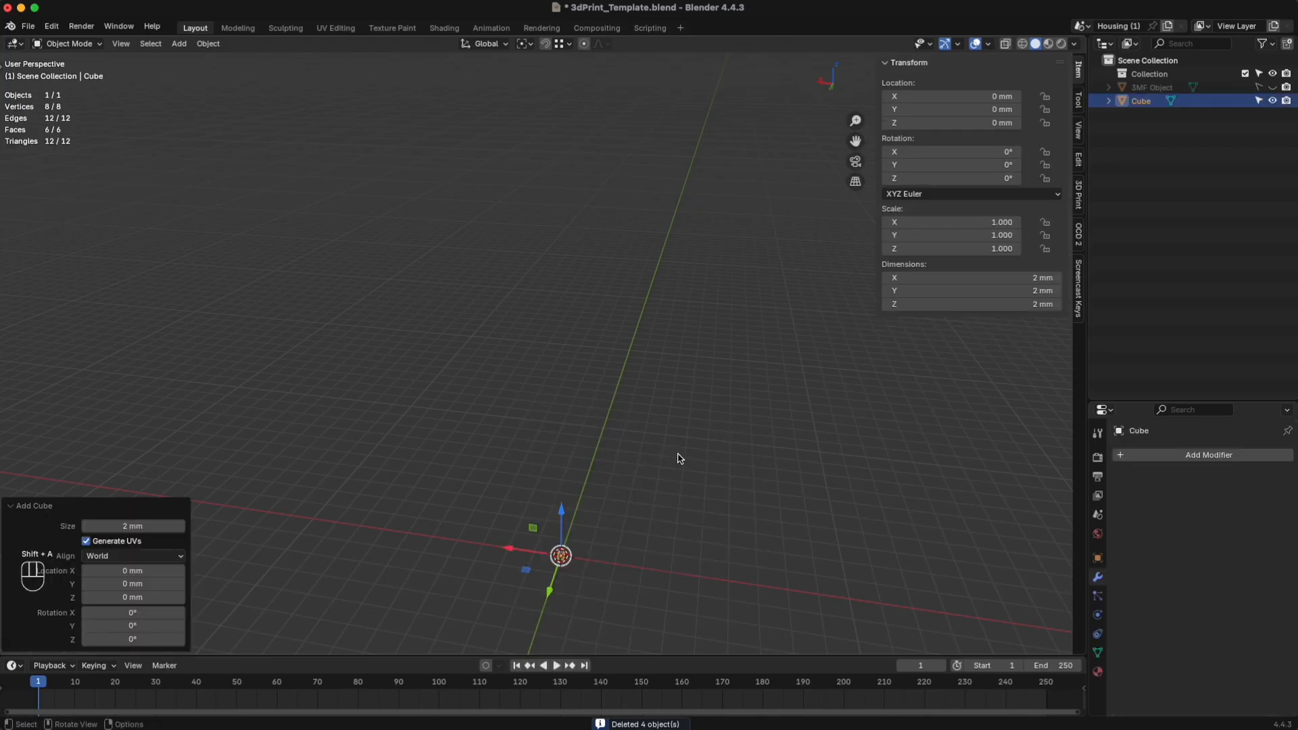
key("s")
left_click(717, 474)
key("s")
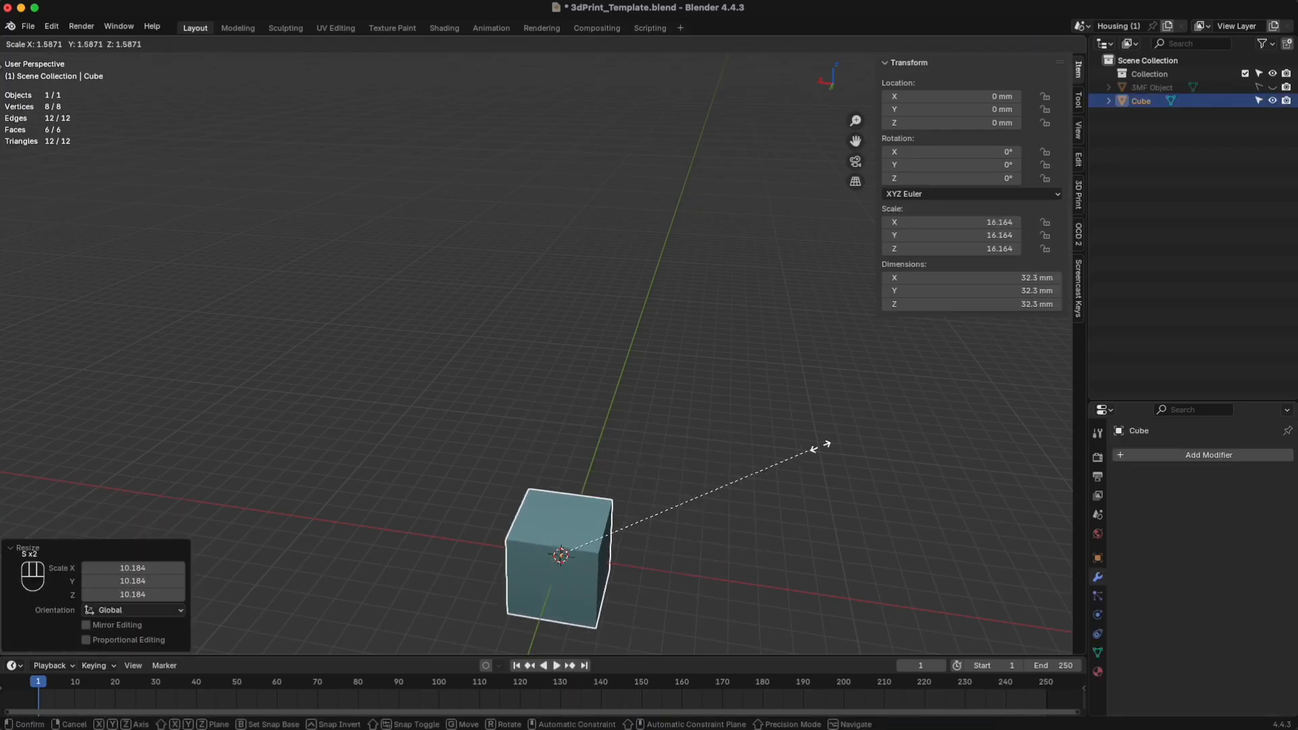
left_click(981, 402)
Step: Apply all transforms to the cube
middle_click_drag(748, 606, 598, 394)
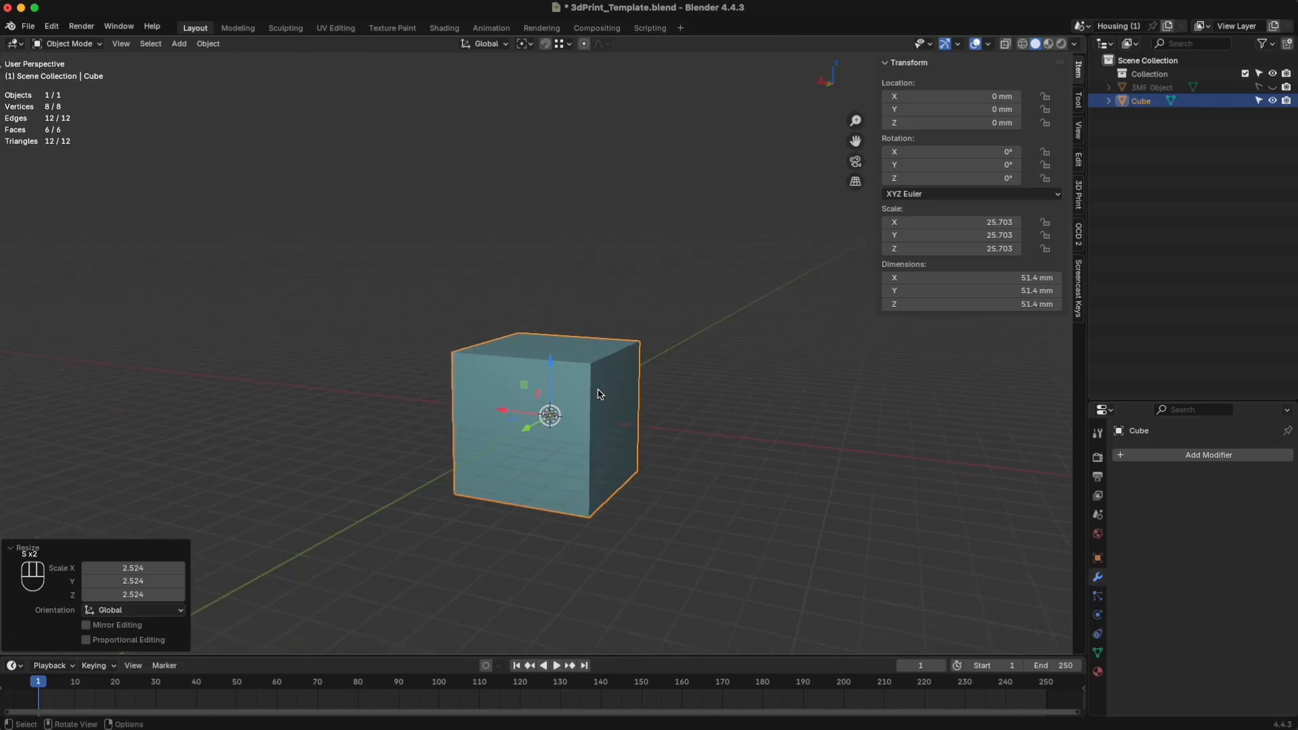
scroll(599, 394, "up", 3)
key("ctrl+a")
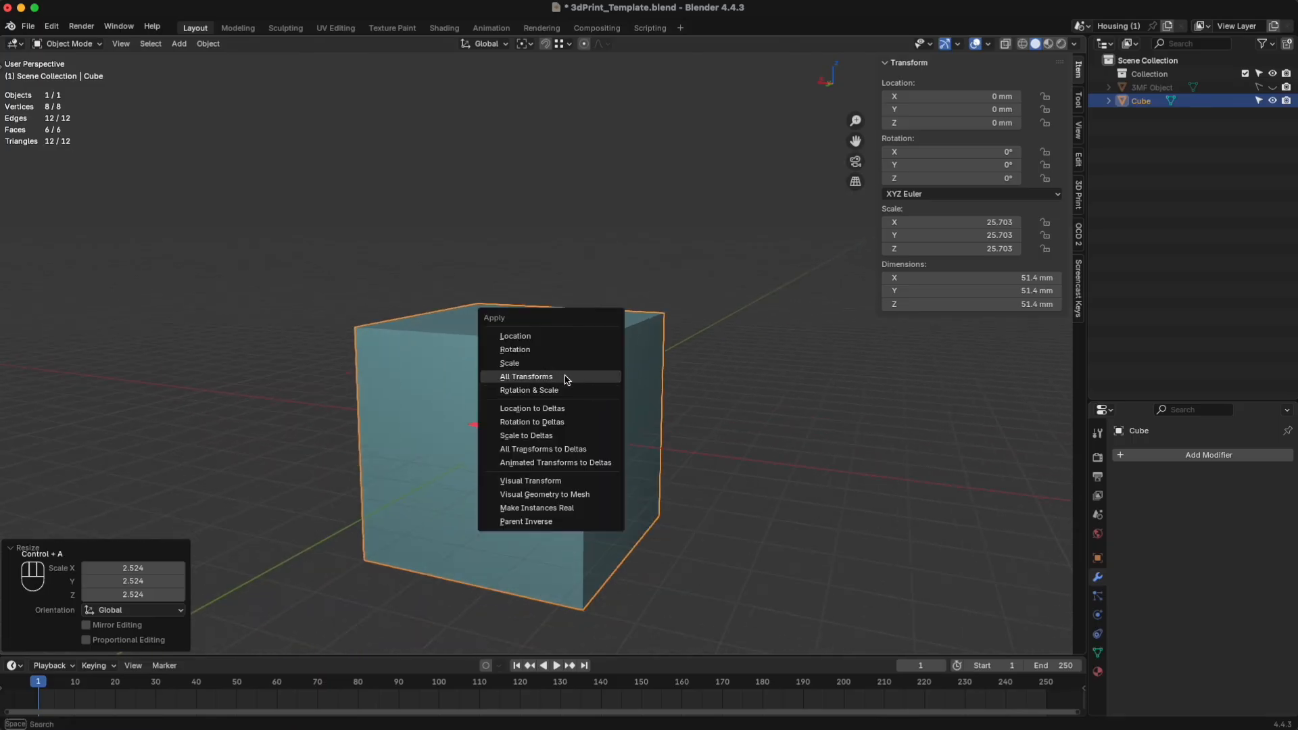
left_click(566, 380)
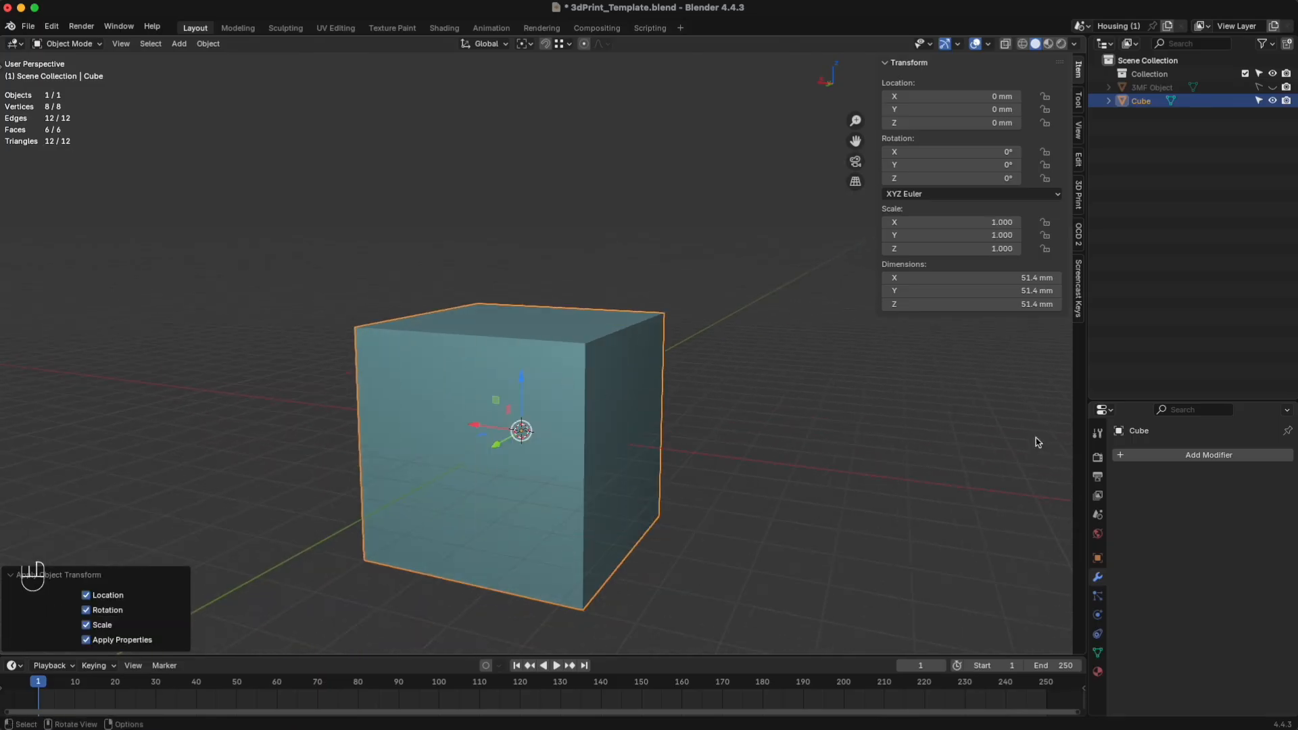
Step: Add a Remesh modifier in Voxel mode to the cube and reduce its voxel size to 0.0287 mm
left_click(1168, 455)
mouse_move(1168, 457)
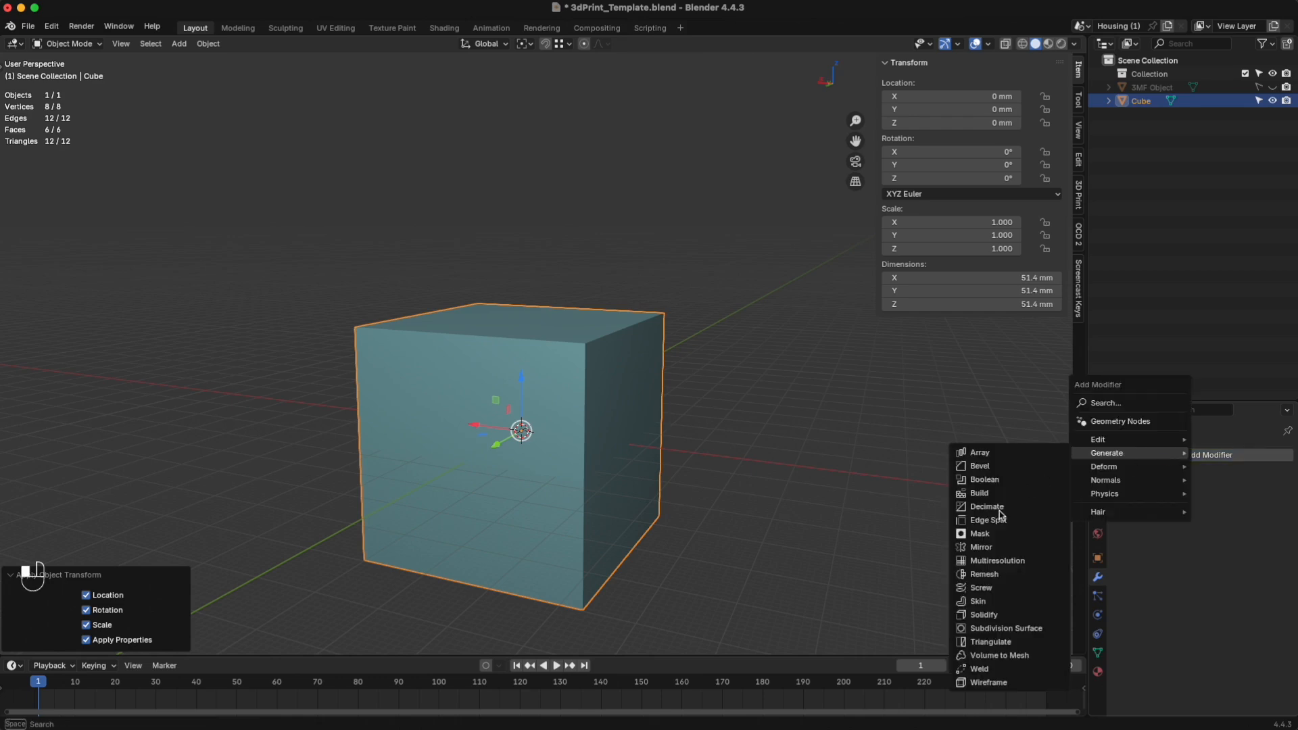
left_click(1010, 574)
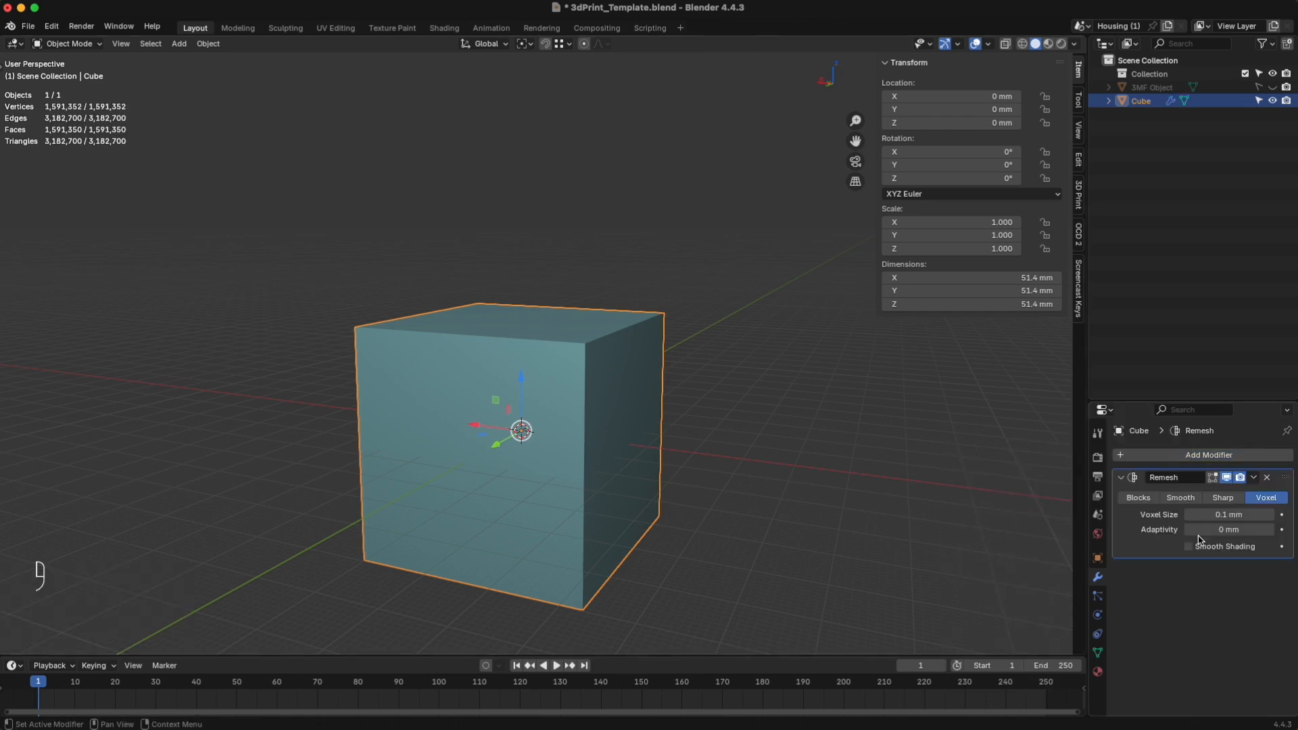
left_click_drag(1208, 517, 842, 509)
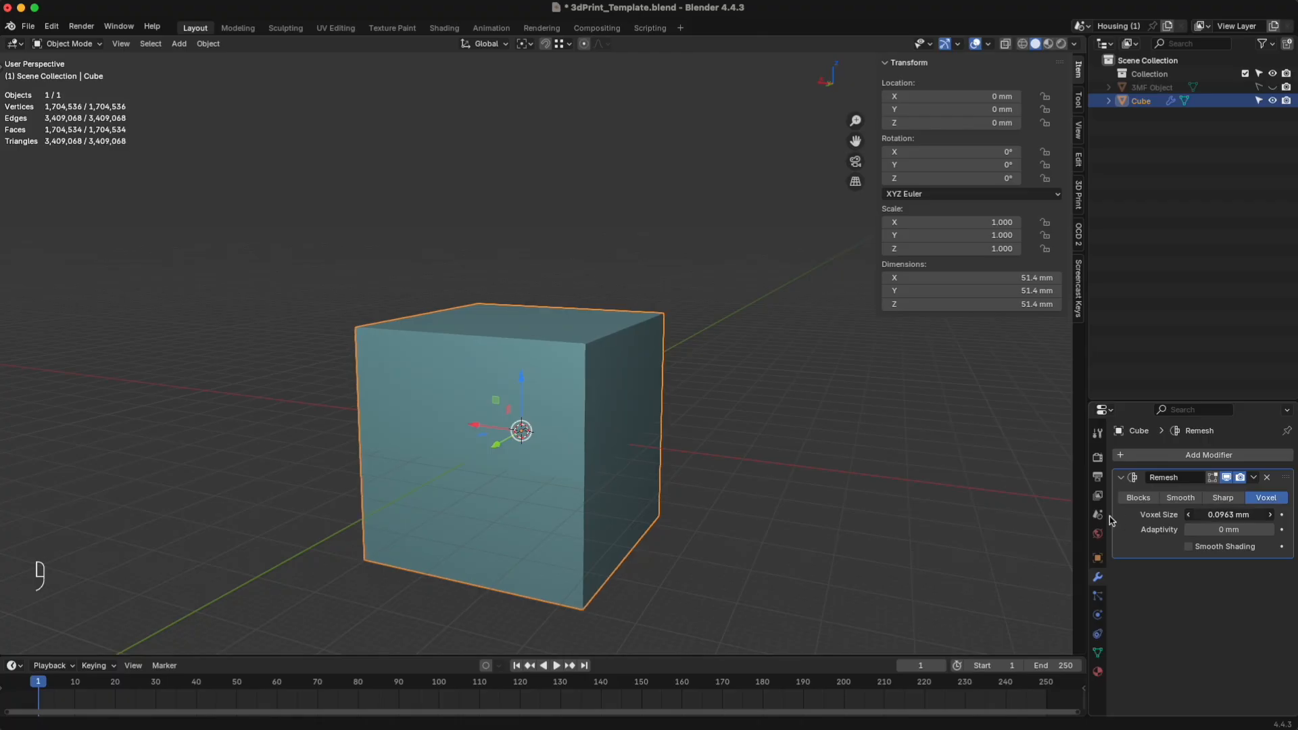
left_click_drag(529, 501, 382, 501)
left_click_drag(1125, 513, 1120, 512)
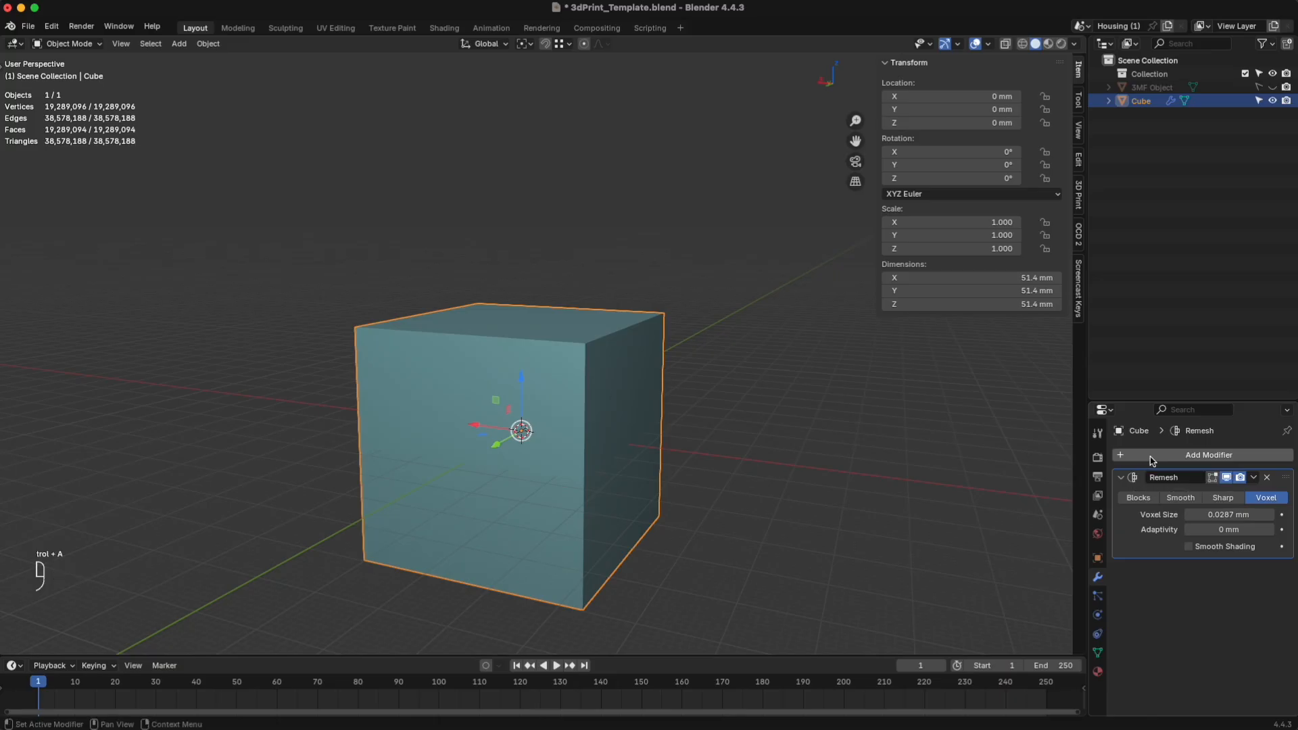
Step: Apply the Remesh modifier to the cube
key("Tab")
scroll(618, 427, "up", 8)
scroll(617, 427, "down", 3)
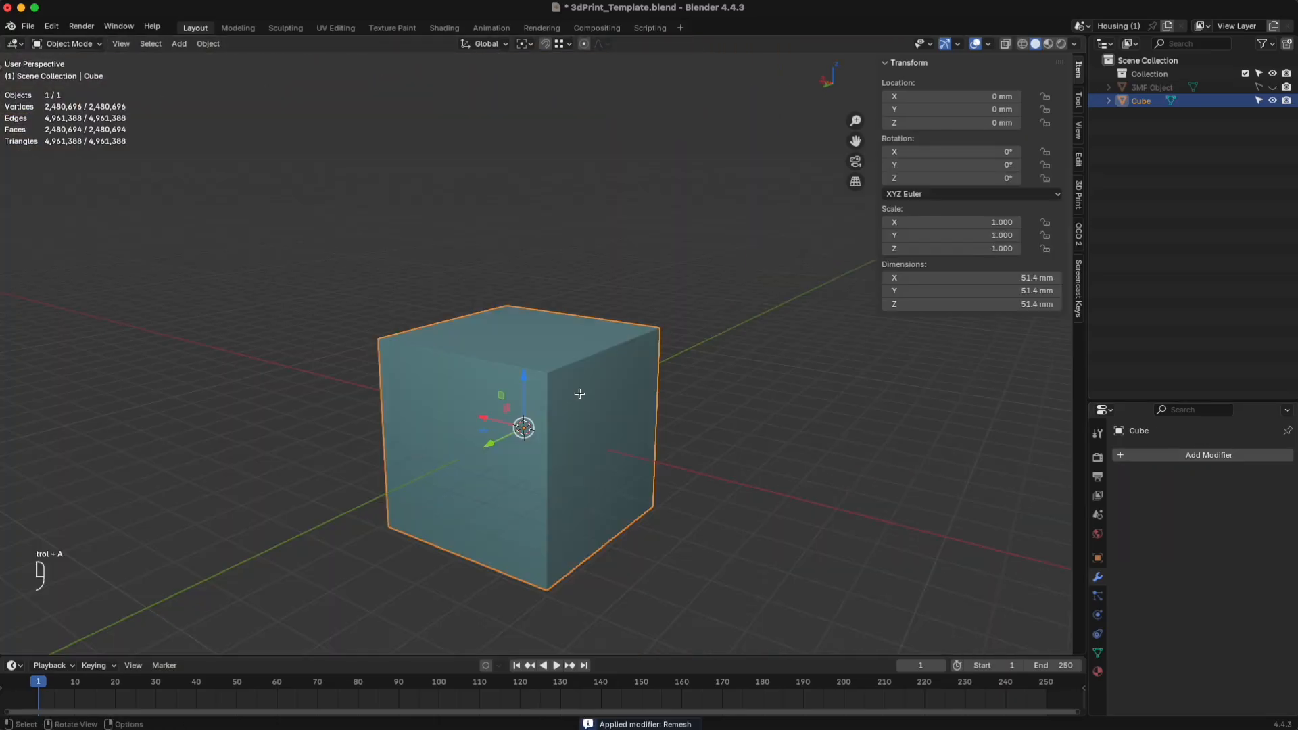
scroll(579, 393, "up", 6)
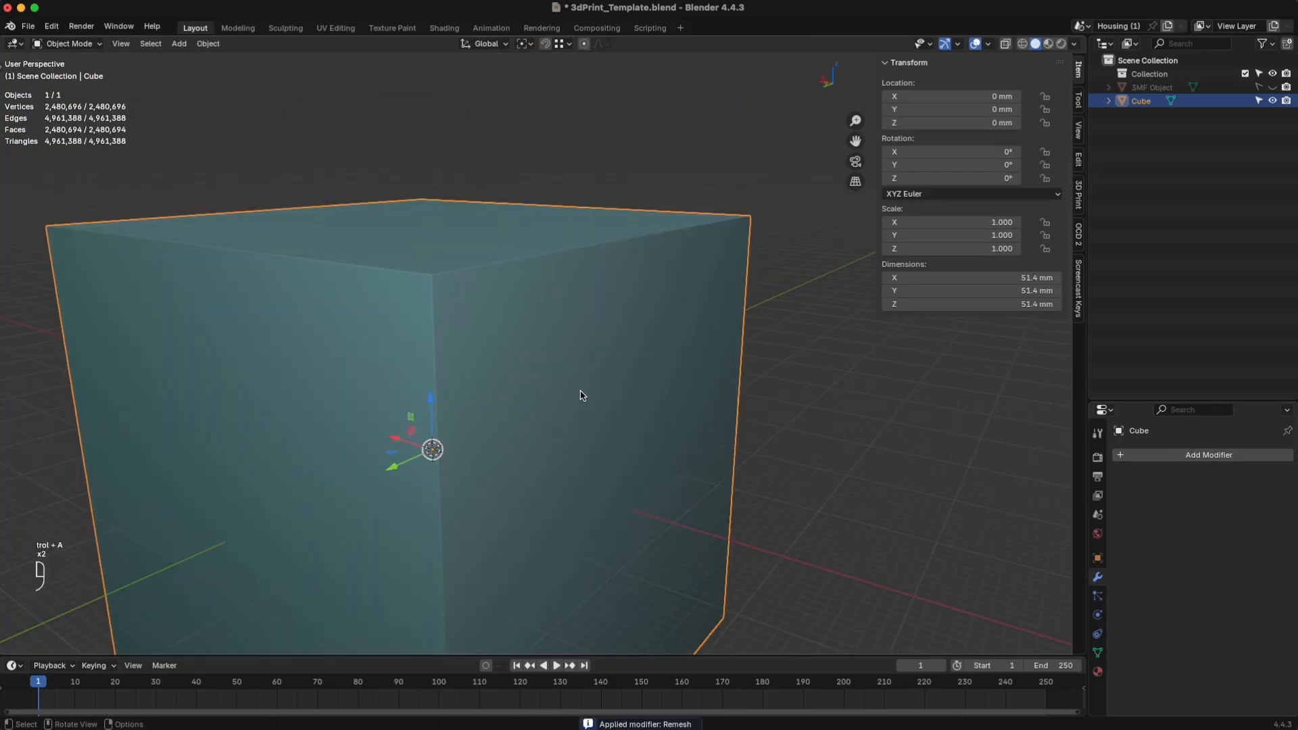
Step: Examine the density of the remeshed cube's grid in Edit Mode, then return to Object Mode
key("Tab")
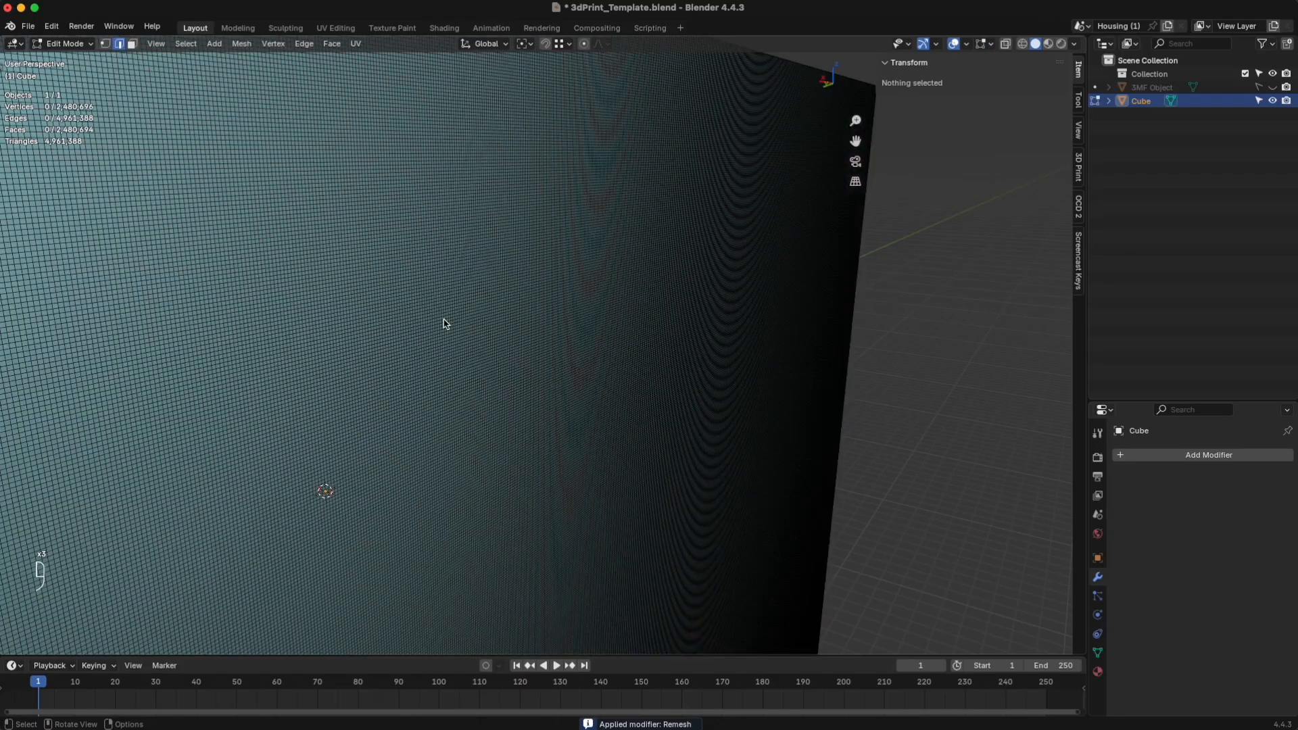
scroll(444, 323, "down", 8)
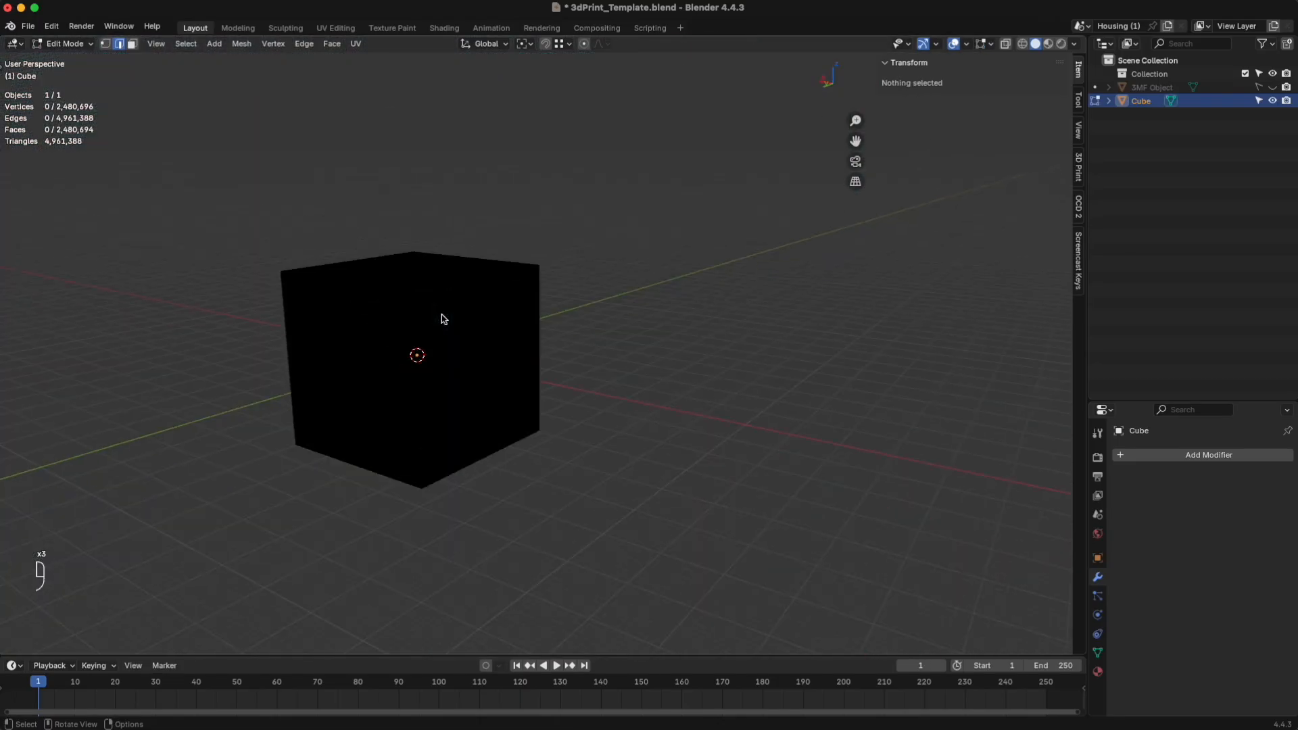
key("Tab")
Step: Switch to the Sculpting workspace with the remeshed cube and enable mirror symmetry on the X axis
middle_click_drag(647, 313, 301, 182)
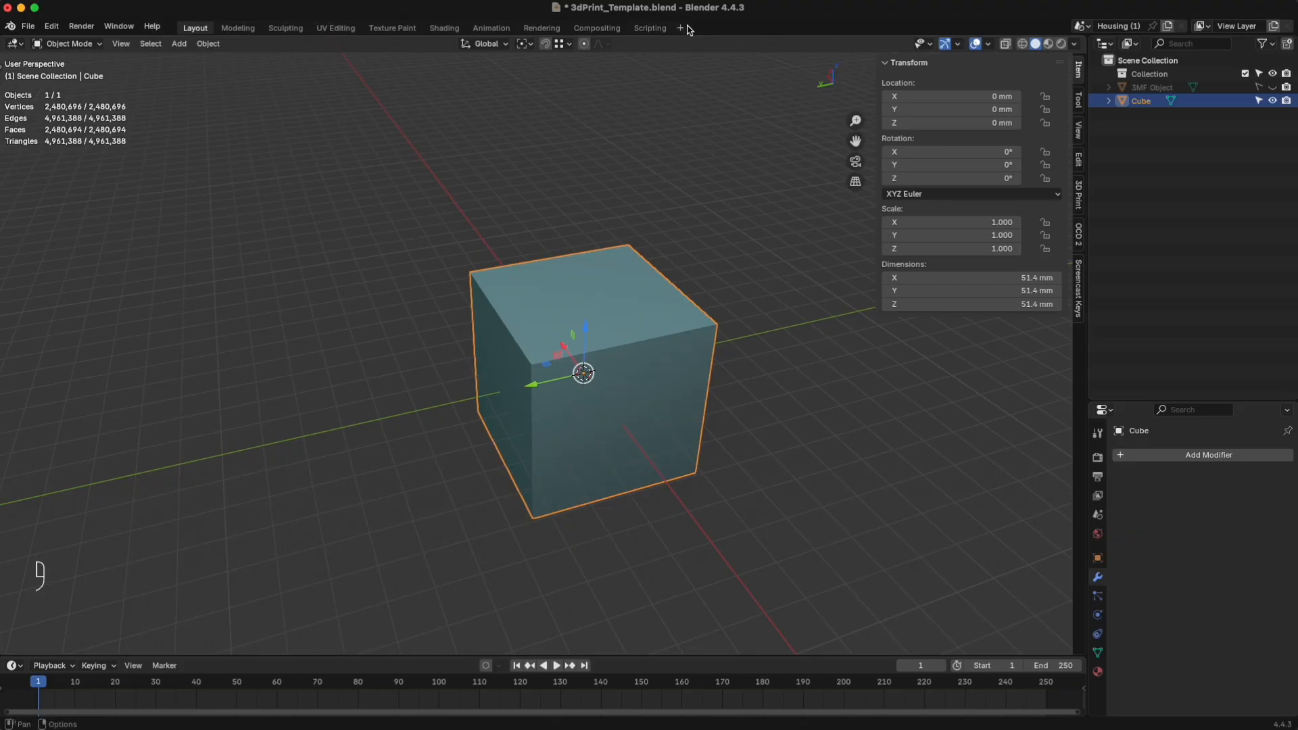
left_click(285, 29)
middle_click_drag(605, 514, 716, 253)
scroll(760, 343, "up", 2)
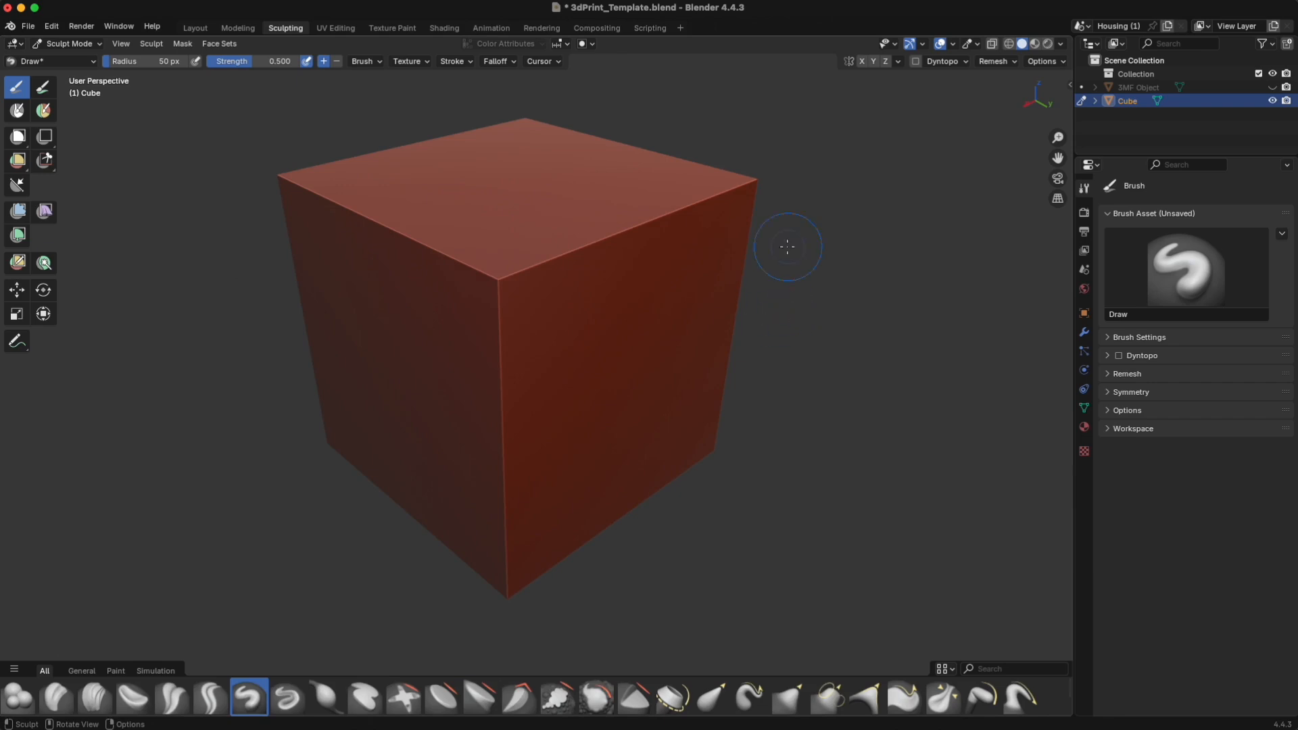
middle_click_drag(193, 288, 233, 290)
mouse_move(311, 302)
middle_mouse_down()
mouse_move(352, 308)
mouse_move(428, 255)
mouse_move(427, 290)
mouse_move(437, 278)
mouse_move(466, 284)
mouse_move(486, 245)
middle_mouse_up()
scroll(427, 290, "up", 1)
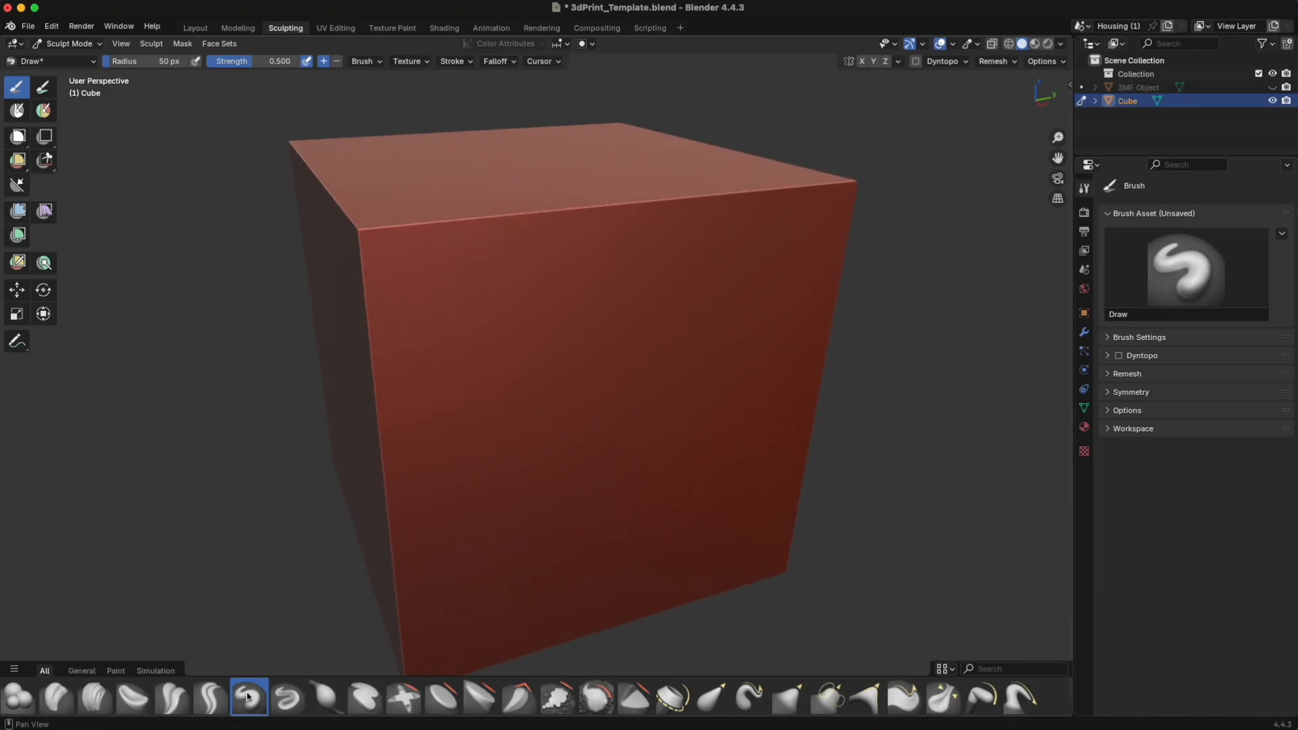
middle_click_drag(515, 134, 578, 143)
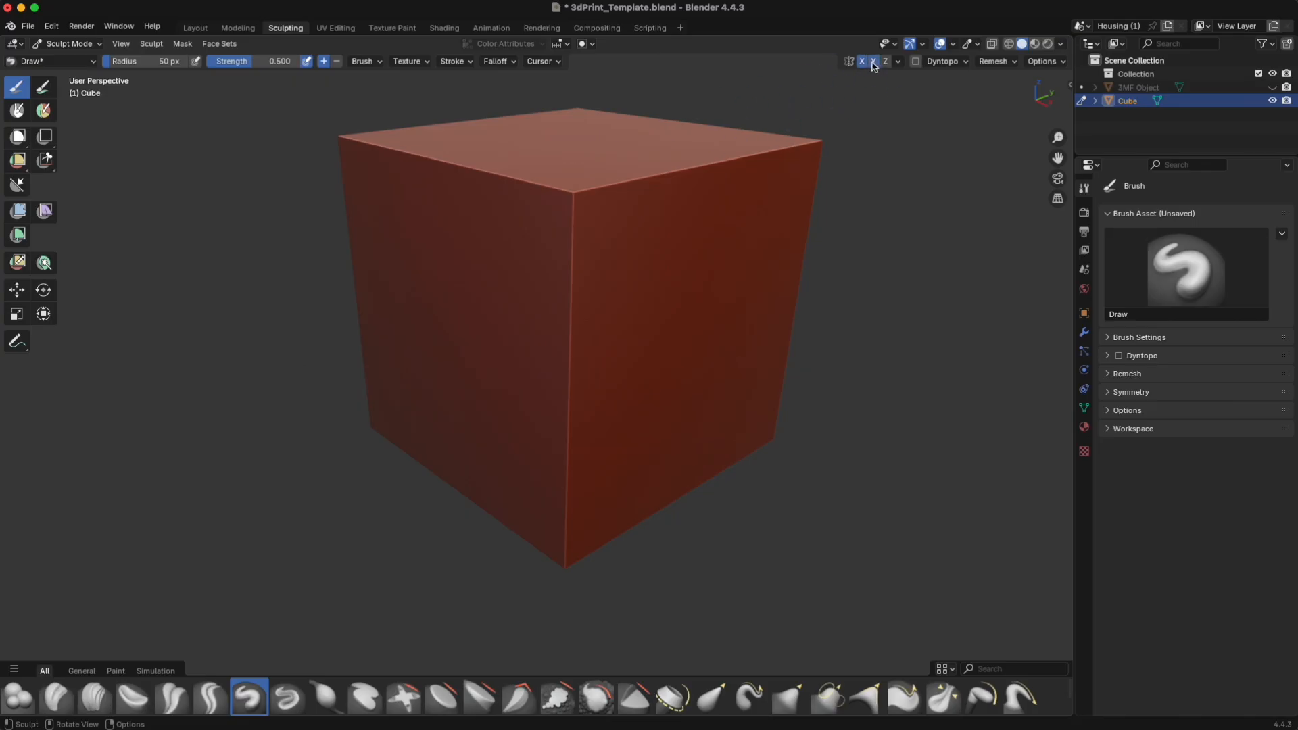
Step: Sculpt overlapping freehand strokes across one side face of the cube with the Draw brush and inspect the relief
mouse_move(608, 310)
middle_mouse_down()
mouse_move(640, 293)
mouse_move(769, 288)
mouse_move(594, 283)
middle_mouse_up()
mouse_move(608, 274)
left_mouse_down()
mouse_move(690, 250)
mouse_move(617, 385)
mouse_move(588, 478)
mouse_move(716, 298)
mouse_move(683, 240)
mouse_move(701, 270)
mouse_move(608, 278)
mouse_move(640, 435)
mouse_move(722, 255)
mouse_move(559, 327)
mouse_move(585, 283)
mouse_move(622, 281)
mouse_move(663, 397)
mouse_move(608, 341)
left_mouse_up()
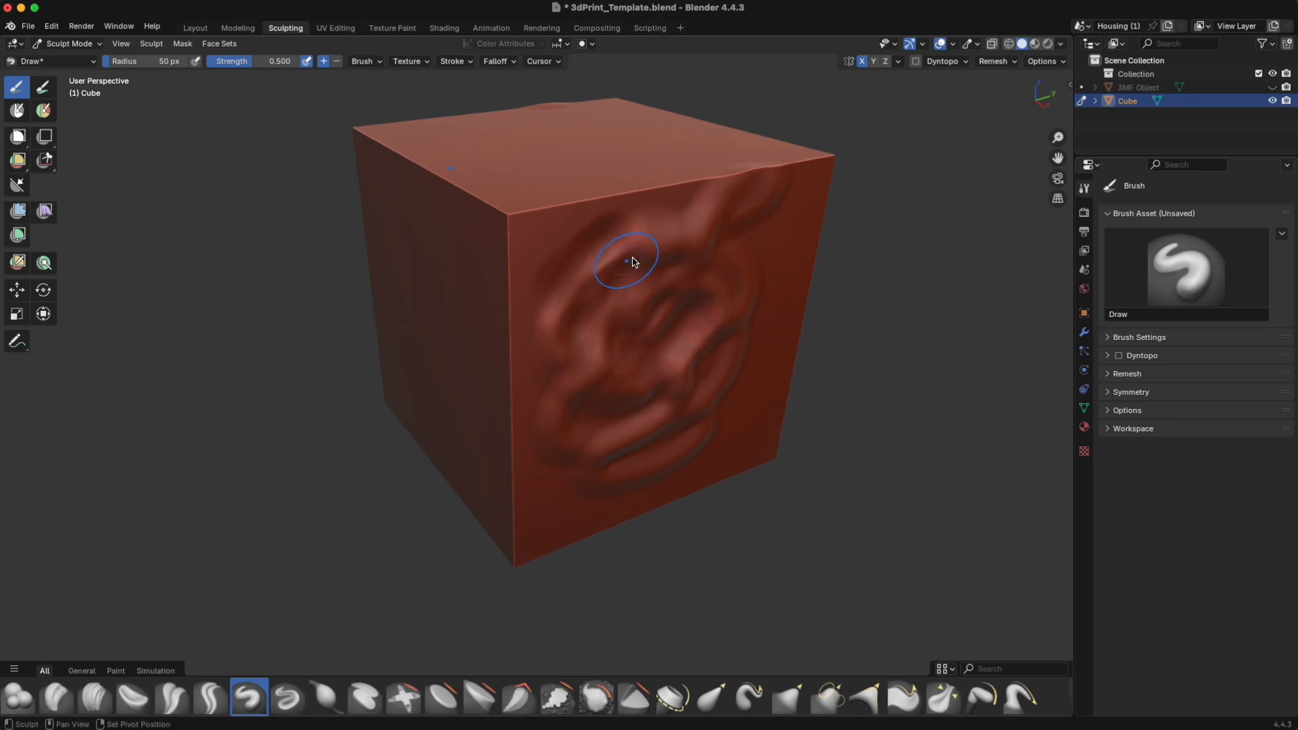
middle_click_drag(690, 214, 777, 395)
middle_click_drag(701, 443, 718, 398)
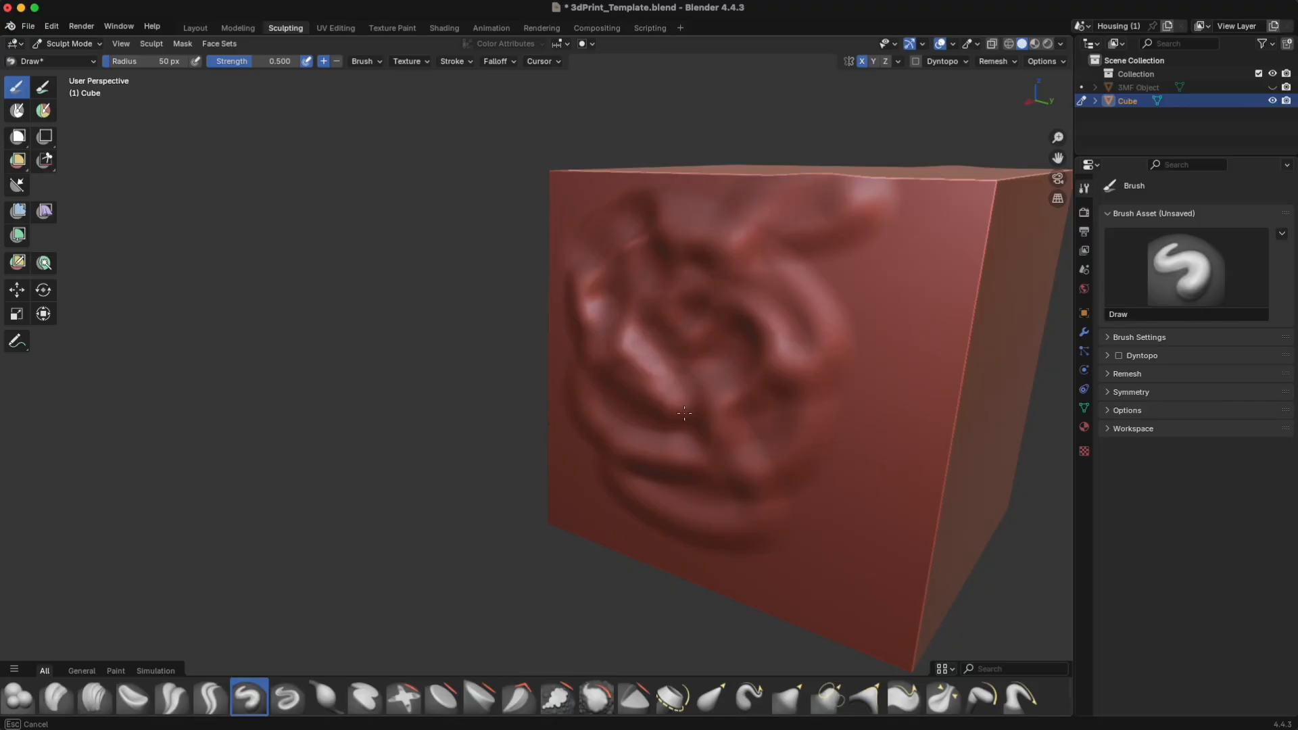
middle_click_drag(684, 414, 838, 377)
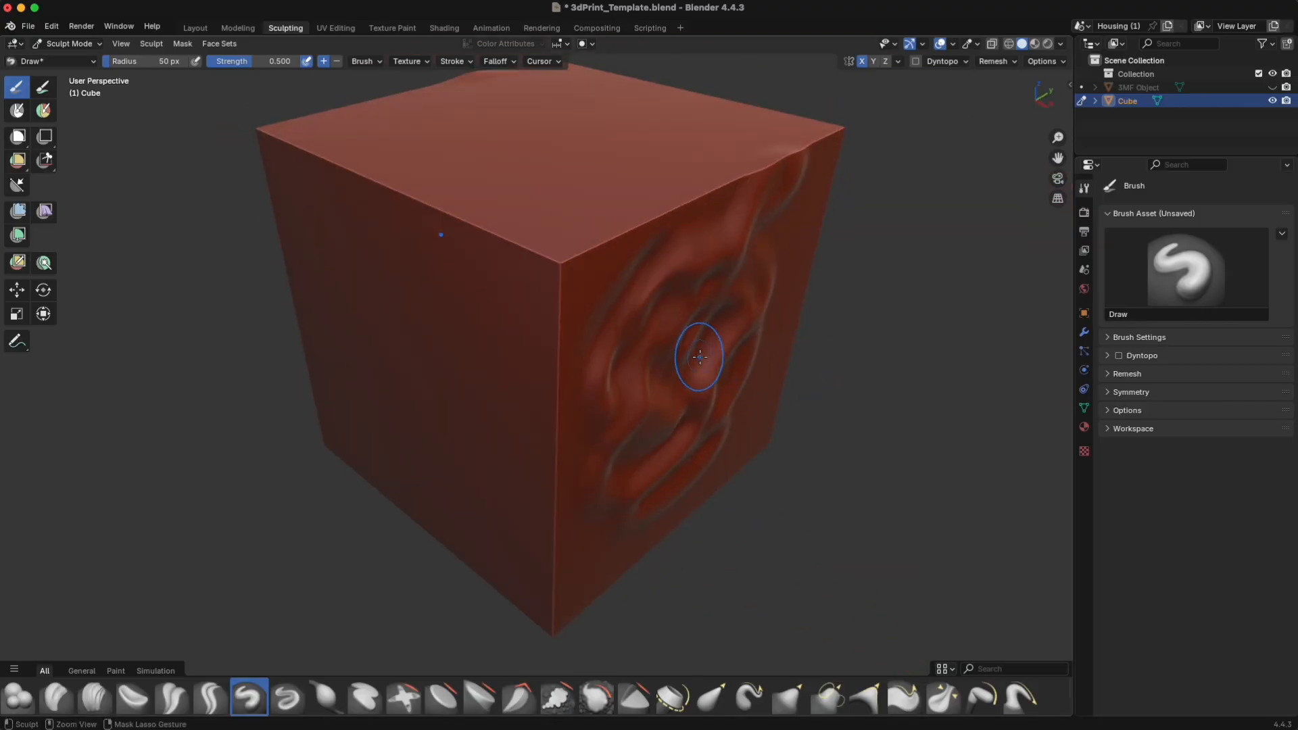
Step: Undo the sculpted strokes on the cube's side face
key("ctrl+z")
mouse_move(704, 365)
middle_mouse_down()
mouse_move(655, 304)
mouse_move(676, 301)
mouse_move(658, 307)
middle_mouse_up()
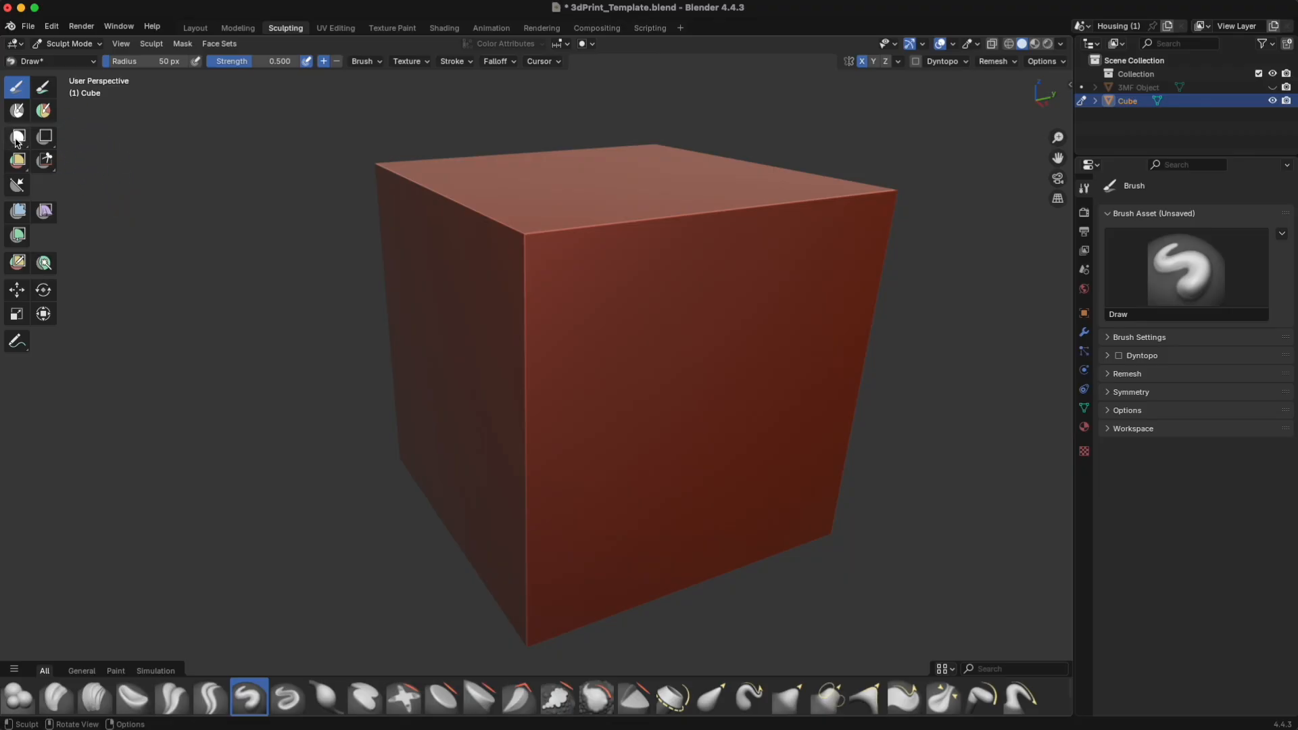
Step: Flatten the cube's top corners and upper edges with the Flatten/Contrast brush
mouse_move(617, 249)
middle_mouse_down()
mouse_move(670, 278)
mouse_move(570, 305)
mouse_move(600, 281)
mouse_move(567, 250)
mouse_move(584, 274)
middle_mouse_up()
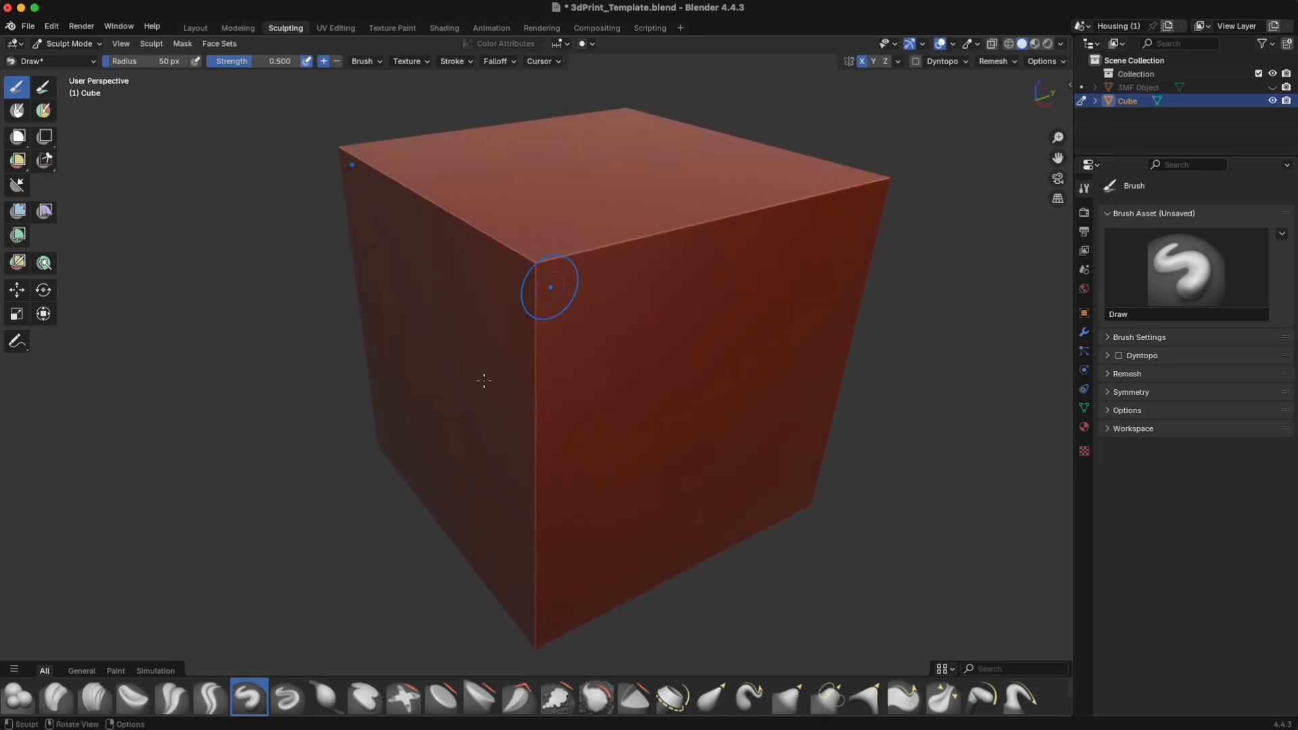
left_click(443, 696)
mouse_move(565, 249)
left_mouse_down()
mouse_move(631, 250)
mouse_move(525, 272)
mouse_move(588, 253)
left_mouse_up()
middle_click_drag(588, 253, 659, 290)
mouse_move(522, 283)
left_mouse_down()
mouse_move(548, 329)
mouse_move(552, 302)
mouse_move(516, 260)
mouse_move(459, 250)
left_mouse_up()
mouse_move(459, 250)
middle_mouse_down()
mouse_move(449, 217)
mouse_move(399, 182)
mouse_move(490, 265)
middle_mouse_up()
mouse_move(490, 266)
left_mouse_down()
mouse_move(565, 267)
mouse_move(509, 311)
mouse_move(618, 266)
mouse_move(783, 252)
mouse_move(877, 217)
mouse_move(625, 264)
left_mouse_up()
mouse_move(519, 290)
left_mouse_down()
mouse_move(657, 275)
mouse_move(642, 265)
left_mouse_up()
left_click_drag(813, 252, 874, 247)
mouse_move(625, 259)
middle_mouse_down()
mouse_move(581, 356)
mouse_move(542, 281)
middle_mouse_up()
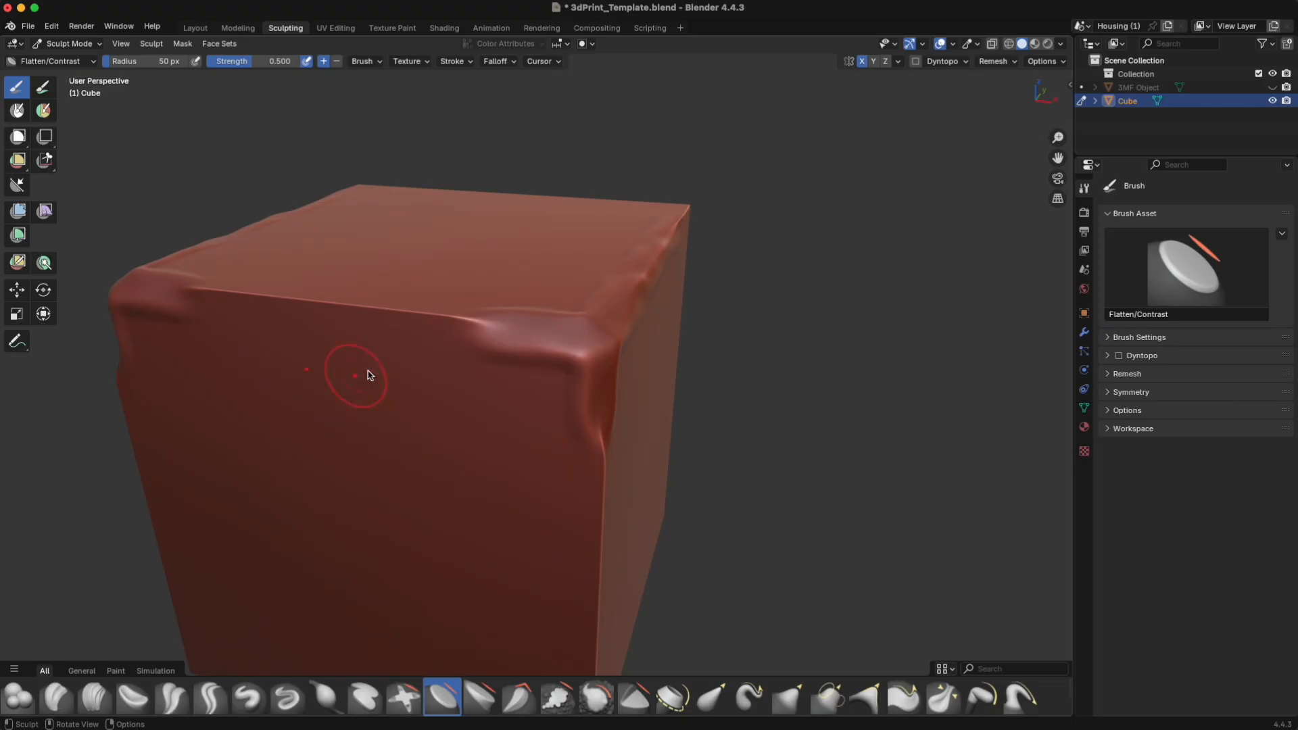
Step: Build up a raised ridge and drip-like bulges along the cube's top edge using the Draw brush
left_click(249, 698)
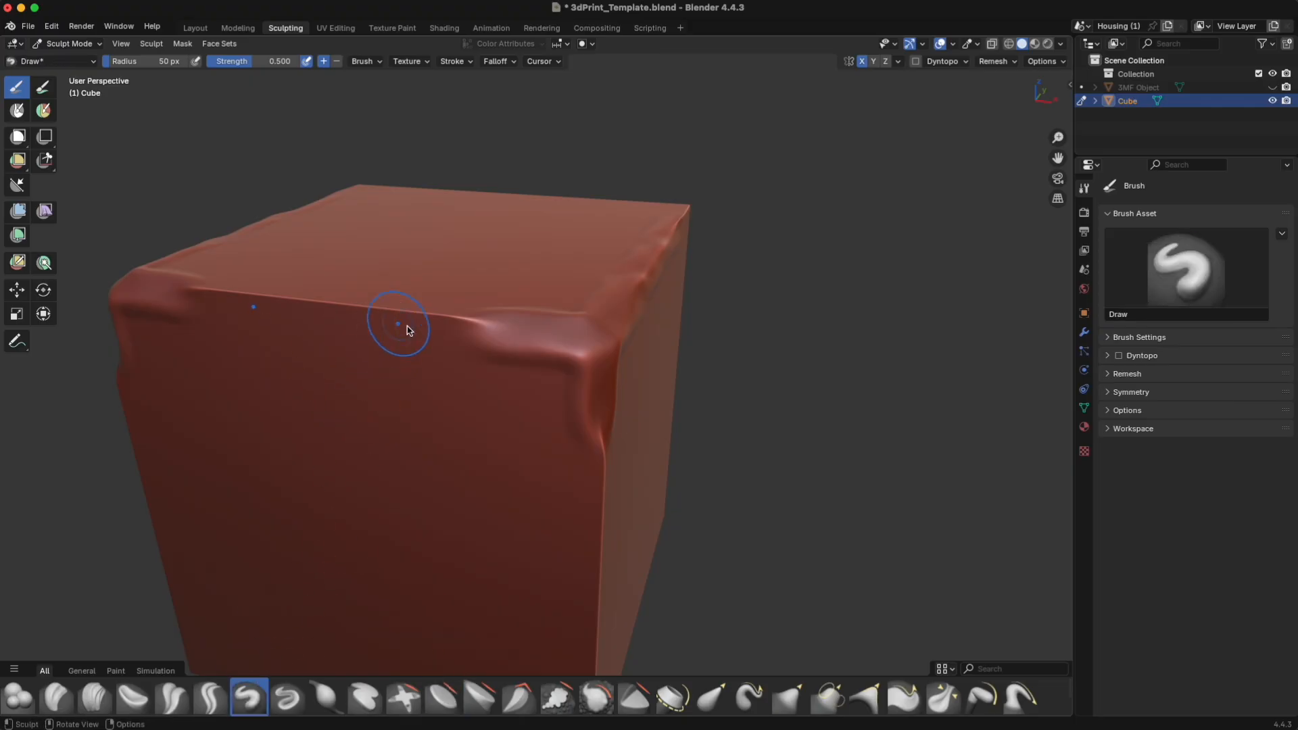
mouse_move(408, 330)
left_mouse_down()
mouse_move(440, 313)
mouse_move(388, 310)
mouse_move(408, 310)
mouse_move(455, 385)
mouse_move(438, 348)
mouse_move(405, 492)
mouse_move(453, 309)
mouse_move(458, 390)
left_mouse_up()
left_click_drag(455, 341, 473, 349)
middle_click_drag(458, 307, 496, 336)
mouse_move(496, 335)
left_mouse_down()
mouse_move(435, 344)
mouse_move(476, 336)
mouse_move(480, 352)
mouse_move(430, 394)
mouse_move(291, 390)
mouse_move(385, 347)
mouse_move(455, 403)
mouse_move(327, 425)
mouse_move(320, 363)
left_mouse_up()
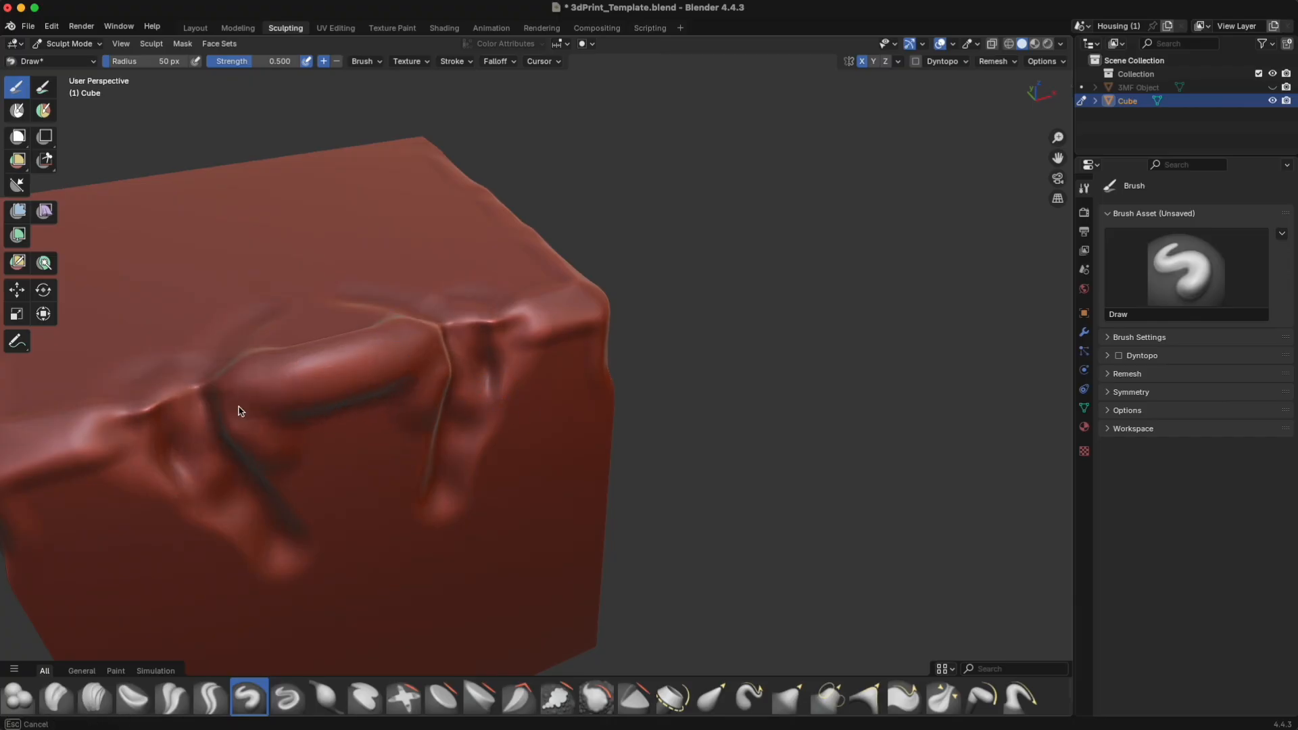
left_click_drag(387, 312, 410, 319)
mouse_move(473, 341)
middle_mouse_down()
mouse_move(429, 325)
mouse_move(443, 320)
middle_mouse_up()
Step: Sculpt several raised diagonal bulges across the middle of the adjacent side face with the Draw brush
mouse_move(584, 409)
middle_mouse_down()
mouse_move(527, 424)
mouse_move(477, 379)
middle_mouse_up()
mouse_move(632, 439)
middle_mouse_down("ctrl")
mouse_move(633, 373)
mouse_move(548, 530)
middle_mouse_up("ctrl")
mouse_move(749, 472)
left_mouse_down()
mouse_move(693, 524)
mouse_move(699, 609)
left_mouse_up()
middle_click_drag(764, 443, 659, 259, "shift")
mouse_move(733, 325)
left_mouse_down()
mouse_move(713, 364)
mouse_move(625, 400)
left_mouse_up()
mouse_move(666, 344)
middle_mouse_down()
mouse_move(635, 351)
mouse_move(630, 287)
middle_mouse_up()
mouse_move(551, 338)
left_mouse_down()
mouse_move(557, 443)
mouse_move(564, 372)
left_mouse_up()
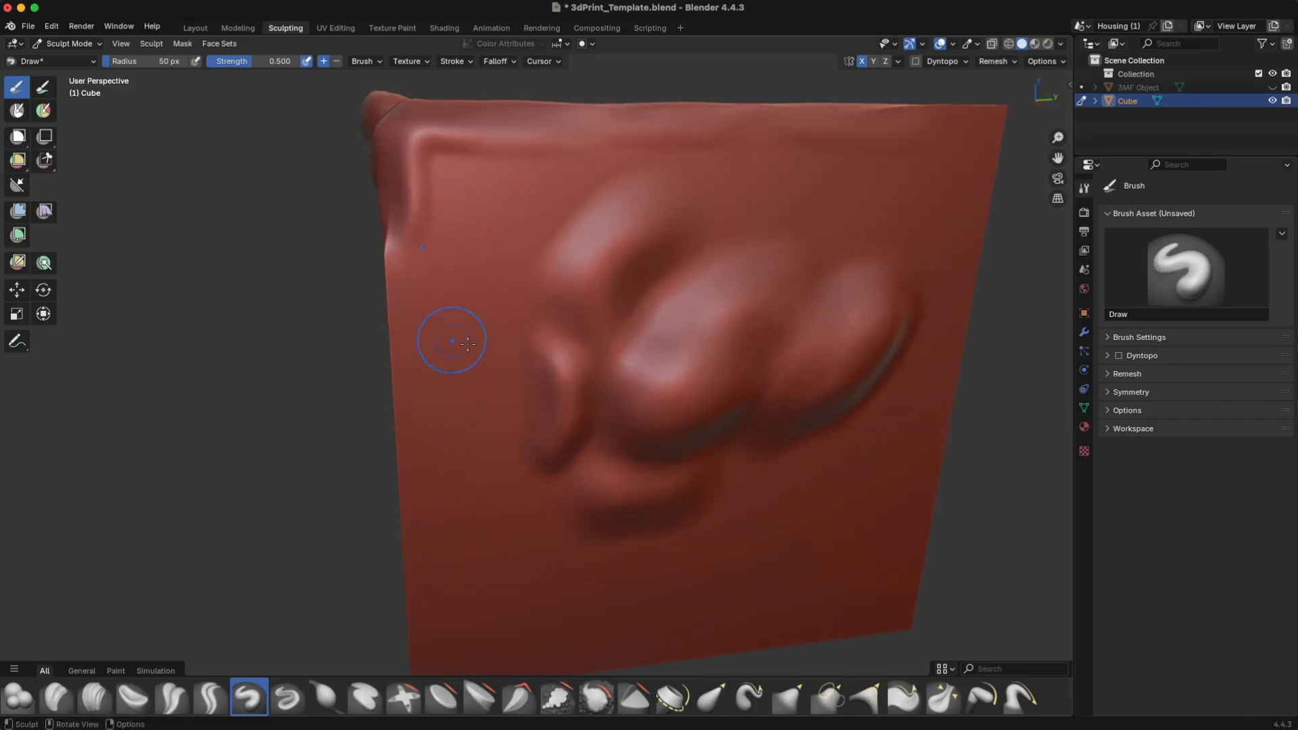
Step: Smooth the cube's vertical edge and the top corner between the two sculpted side faces
middle_click_drag(365, 375, 436, 403)
middle_click_drag(449, 455, 484, 429)
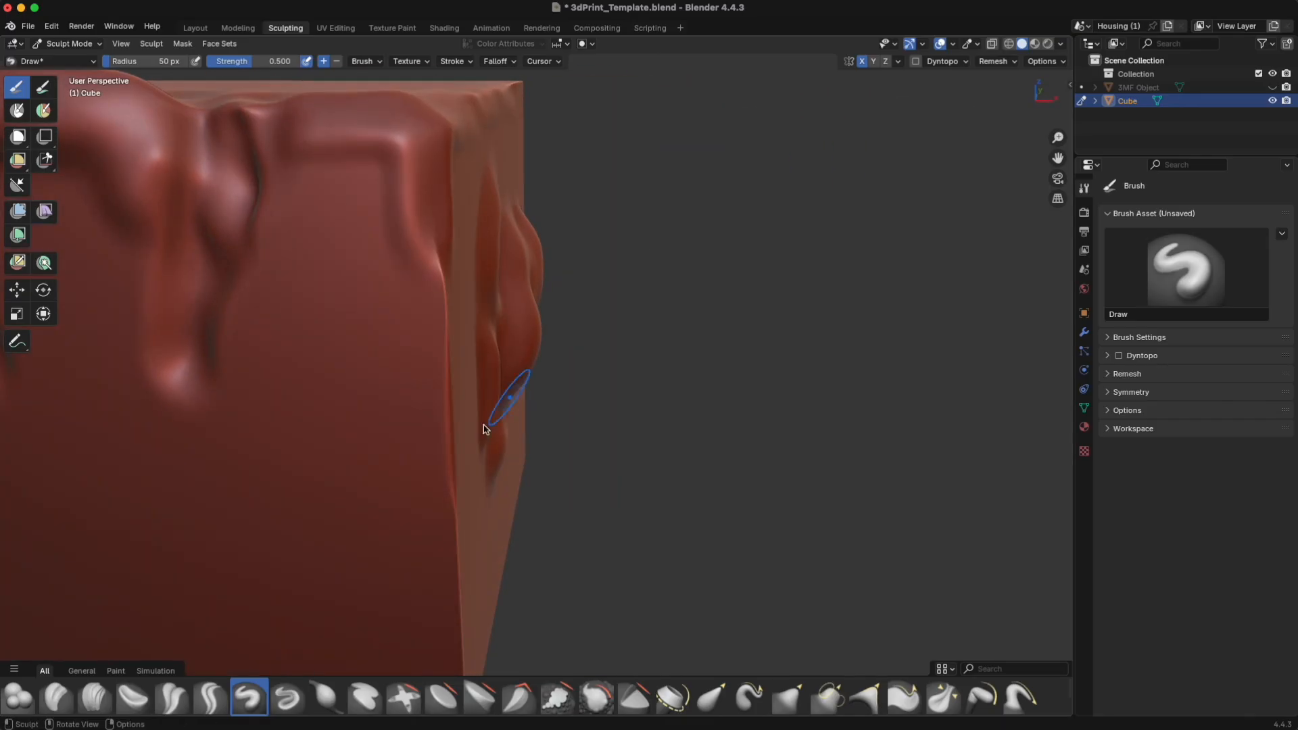
middle_click_drag(443, 360, 420, 342)
mouse_move(438, 359)
left_mouse_down("shift")
mouse_move(434, 531)
mouse_move(449, 480)
left_mouse_up("shift")
middle_click_drag(457, 406, 444, 404)
left_click_drag(470, 184, 472, 172, "shift")
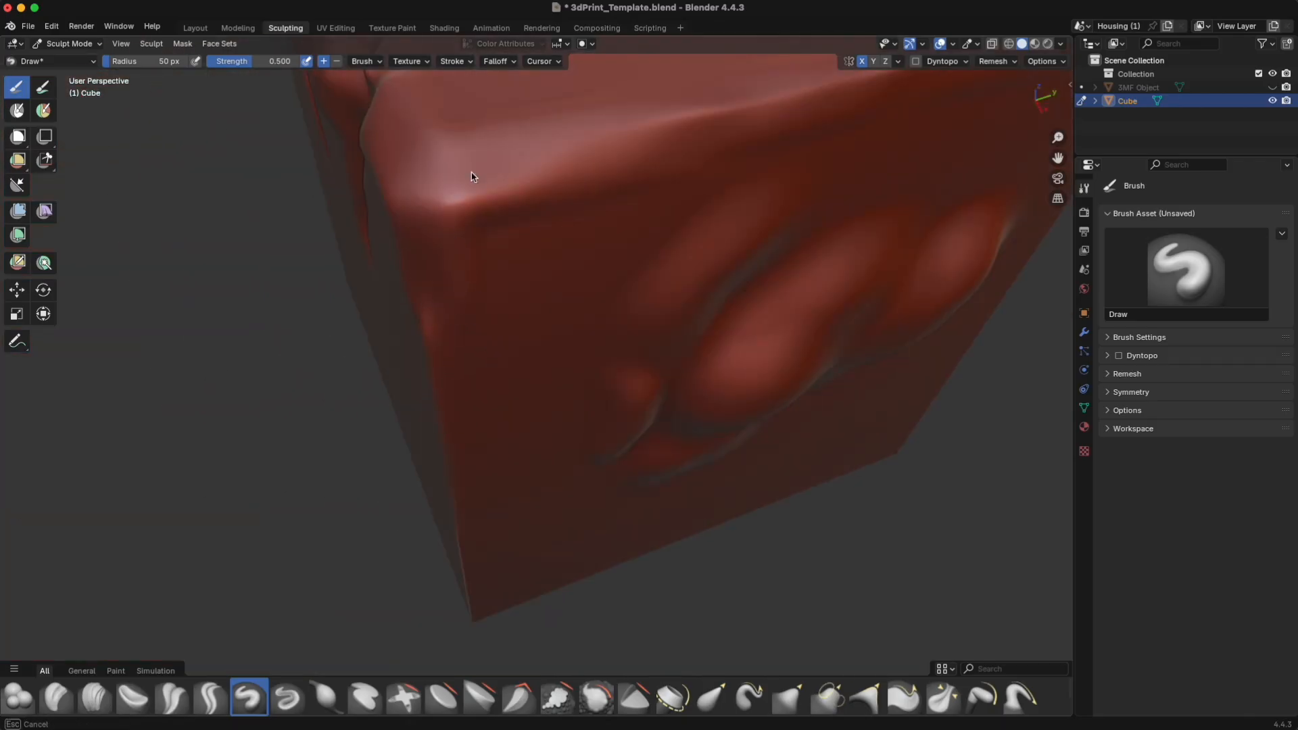
Step: Sculpt raised drips over the smoothed top corner and down its adjoining faces with the Draw brush
middle_click_drag(667, 186, 618, 171)
middle_click_drag(612, 174, 566, 259, "ctrl")
middle_click_drag(704, 156, 710, 131)
middle_click_drag(725, 149, 619, 286, "shift")
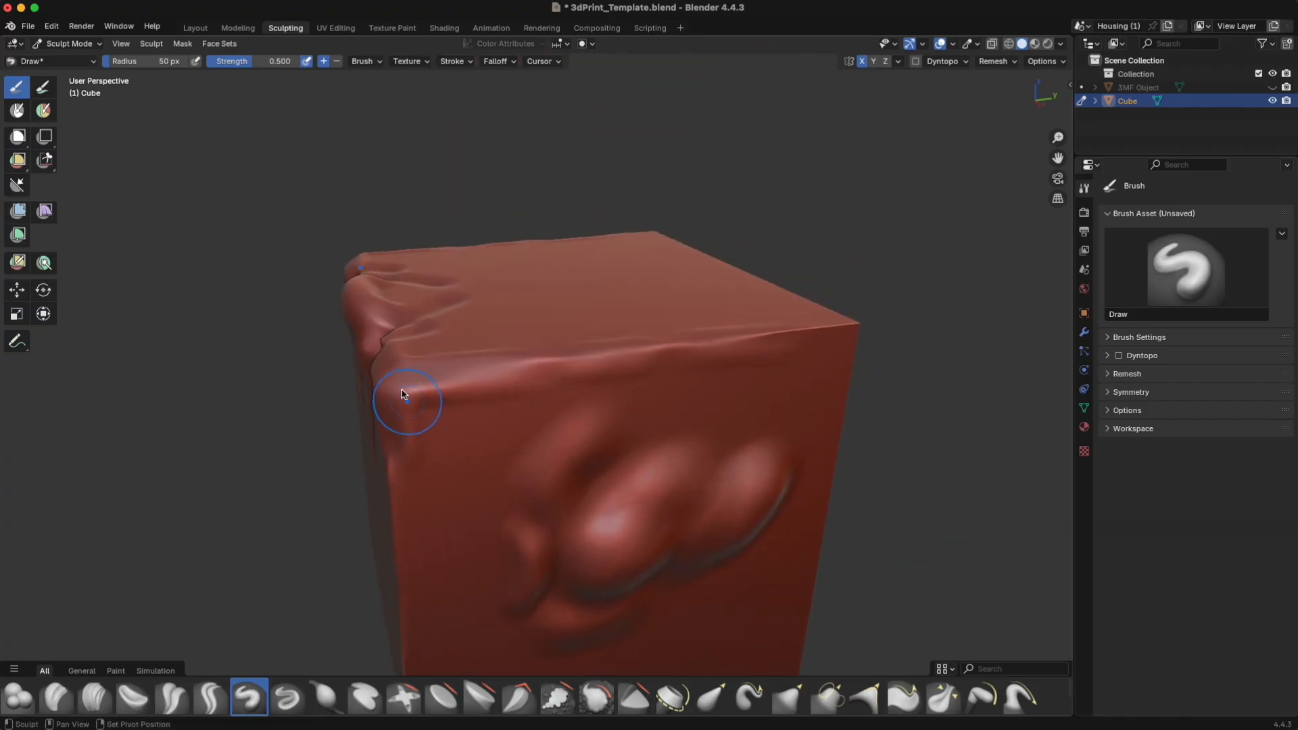
mouse_move(416, 407)
left_mouse_down()
mouse_move(473, 385)
mouse_move(376, 385)
left_mouse_up()
mouse_move(377, 385)
middle_mouse_down()
mouse_move(464, 385)
mouse_move(416, 398)
mouse_move(428, 385)
mouse_move(417, 397)
mouse_move(377, 336)
mouse_move(634, 286)
mouse_move(570, 302)
middle_mouse_up()
mouse_move(721, 333)
middle_mouse_down()
mouse_move(647, 324)
mouse_move(484, 398)
middle_mouse_up()
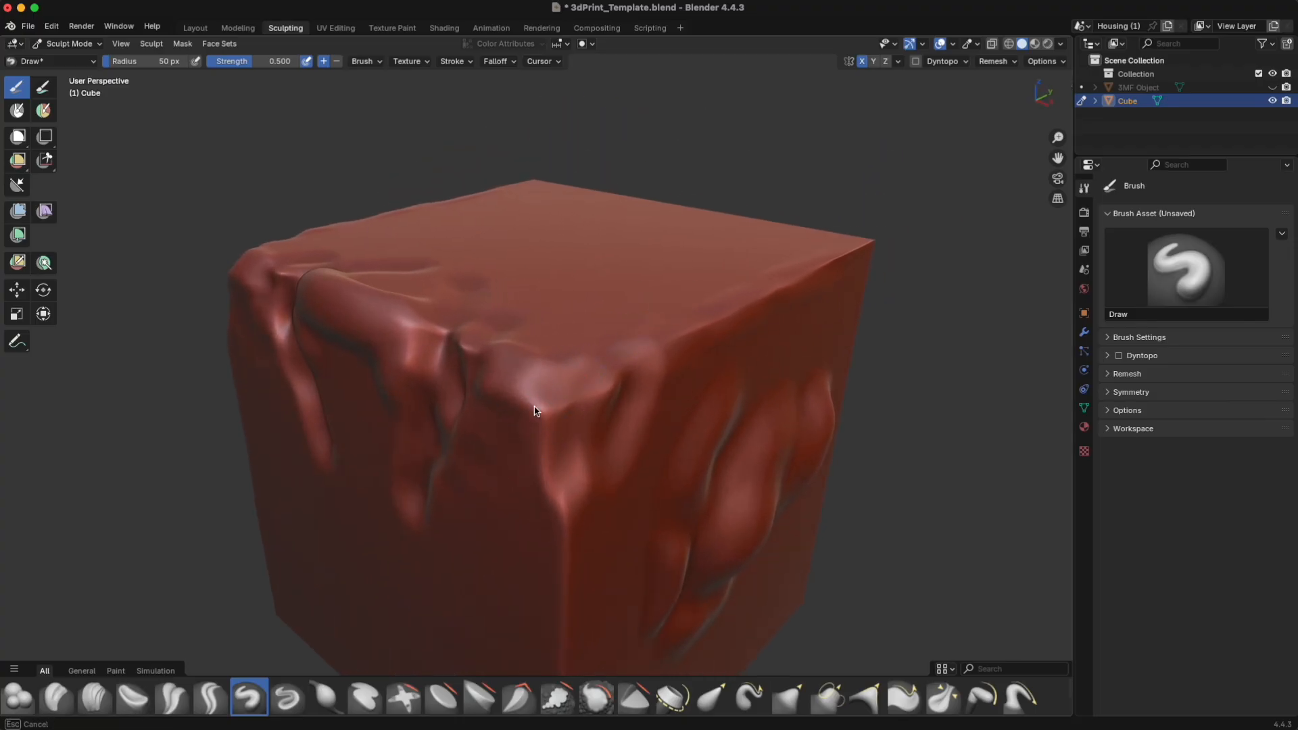
Step: Sculpt a series of wavy ridges across the cube's top face with the Draw brush
middle_click_drag(611, 400, 572, 385)
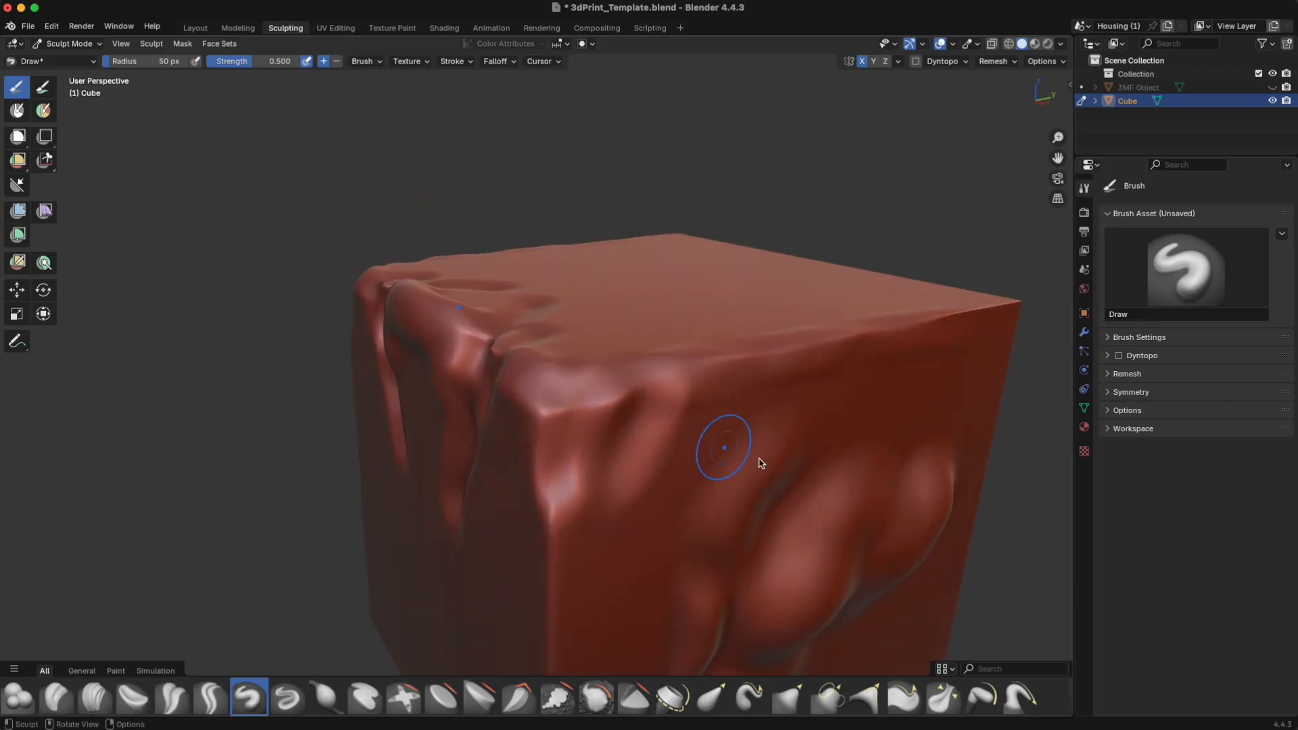
mouse_move(808, 408)
middle_mouse_down()
mouse_move(827, 435)
mouse_move(815, 427)
middle_mouse_up()
mouse_move(692, 368)
left_mouse_down()
mouse_move(670, 383)
mouse_move(616, 279)
mouse_move(546, 248)
left_mouse_up()
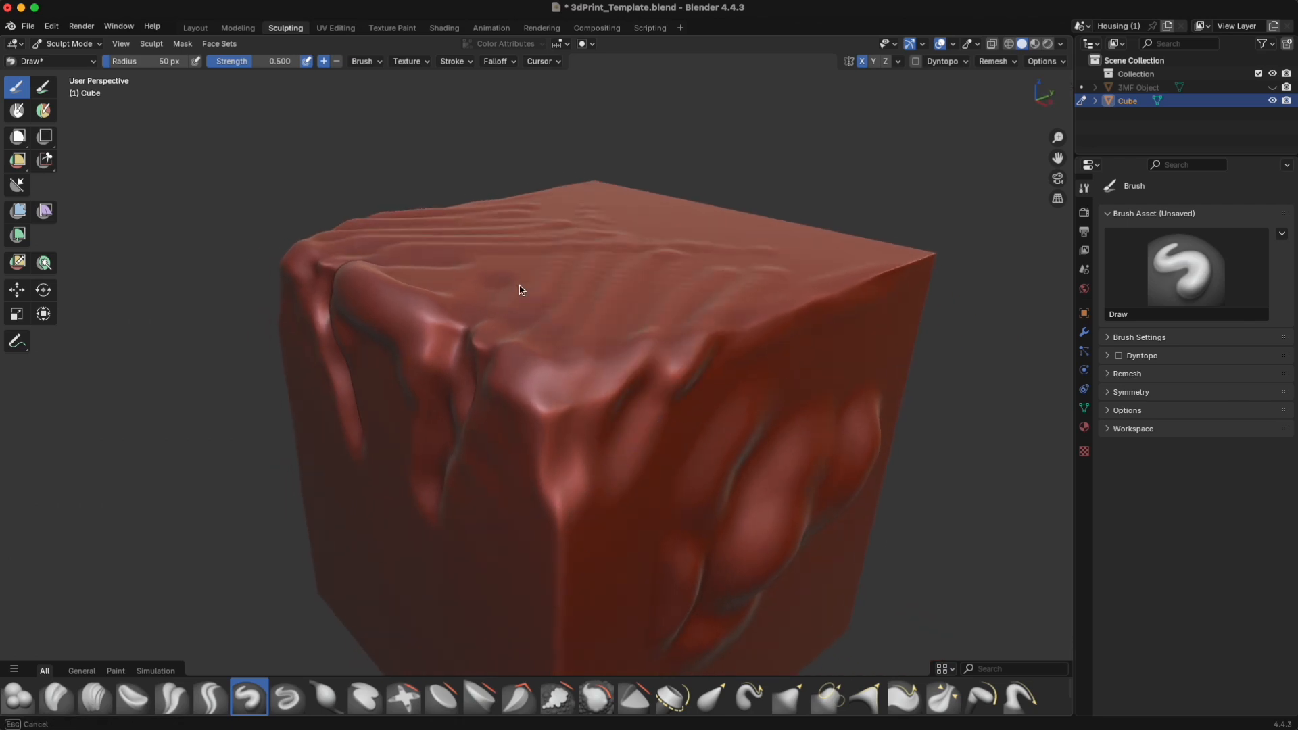
mouse_move(747, 323)
middle_mouse_down()
mouse_move(776, 336)
mouse_move(663, 348)
middle_mouse_up()
left_click_drag(654, 349, 643, 346)
mouse_move(643, 346)
middle_mouse_down()
mouse_move(686, 383)
mouse_move(659, 313)
middle_mouse_up()
mouse_move(635, 376)
middle_mouse_down()
mouse_move(721, 396)
mouse_move(624, 359)
mouse_move(591, 313)
mouse_move(730, 351)
mouse_move(744, 299)
middle_mouse_up()
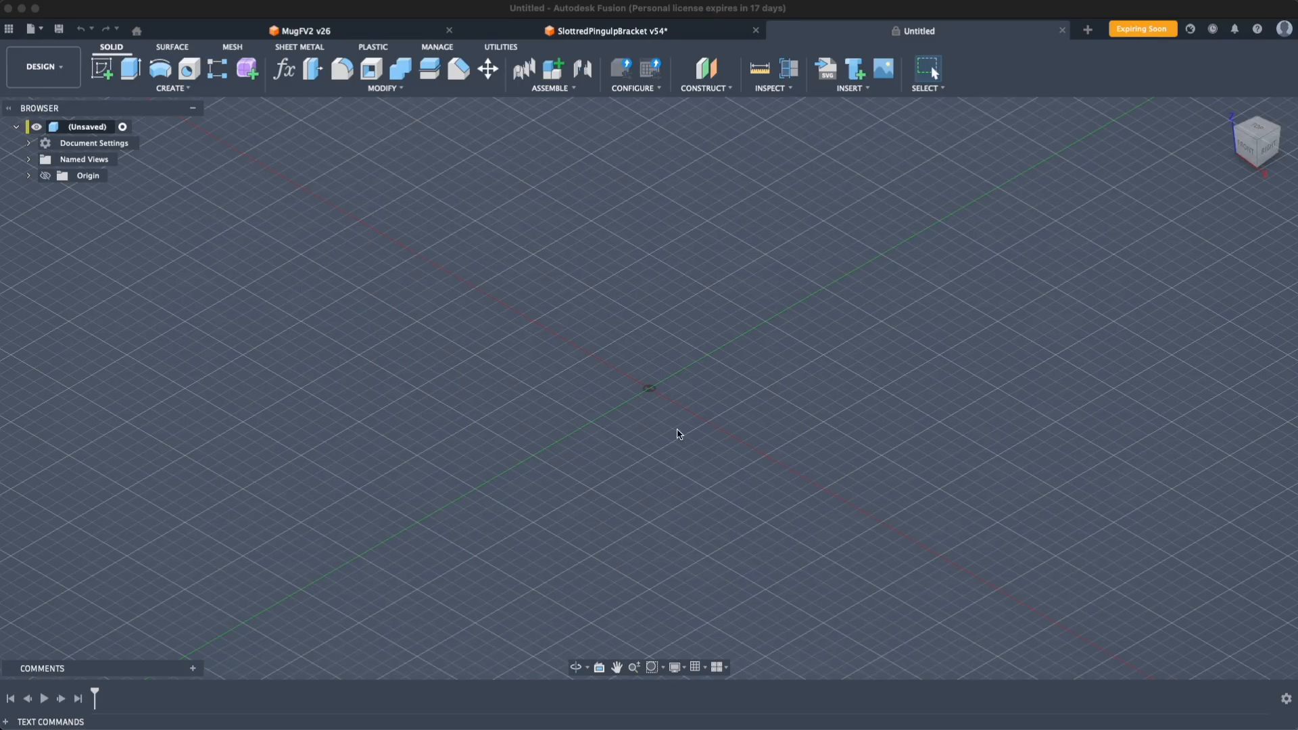
middle_click_drag(674, 444, 716, 433, "shift")
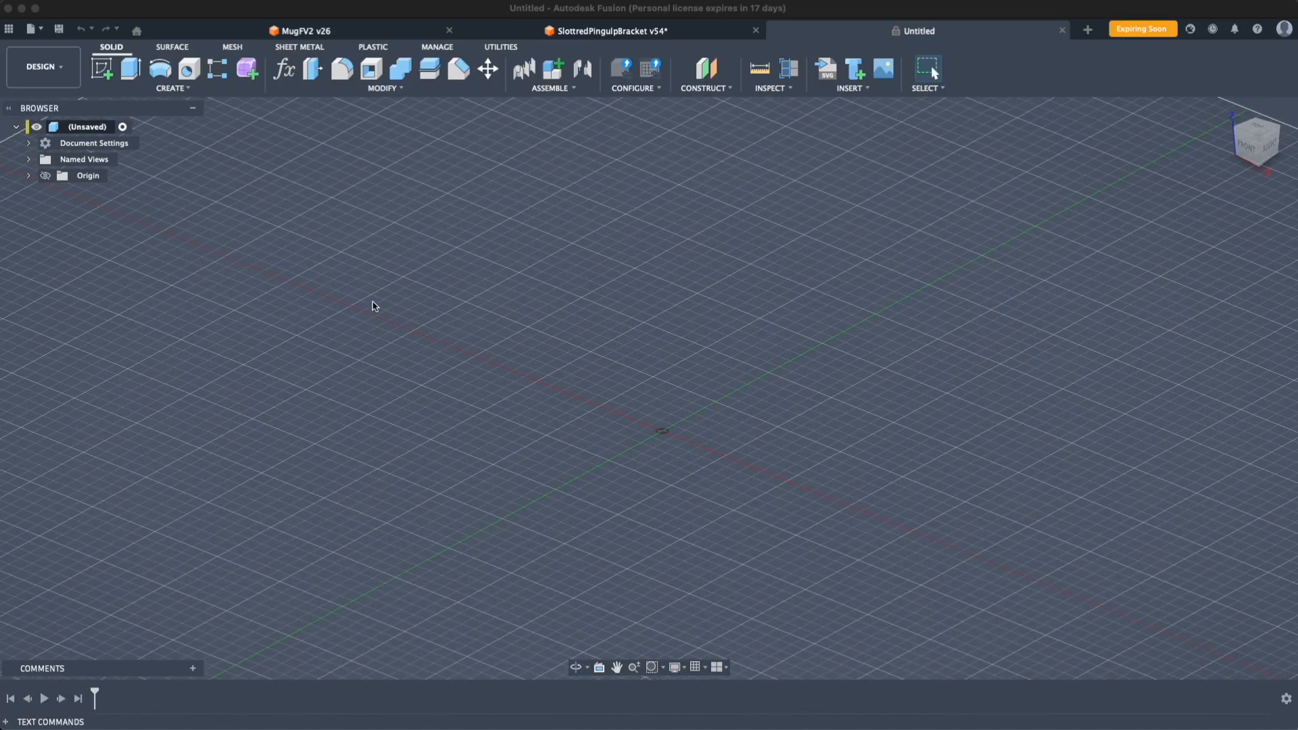
left_click(168, 89)
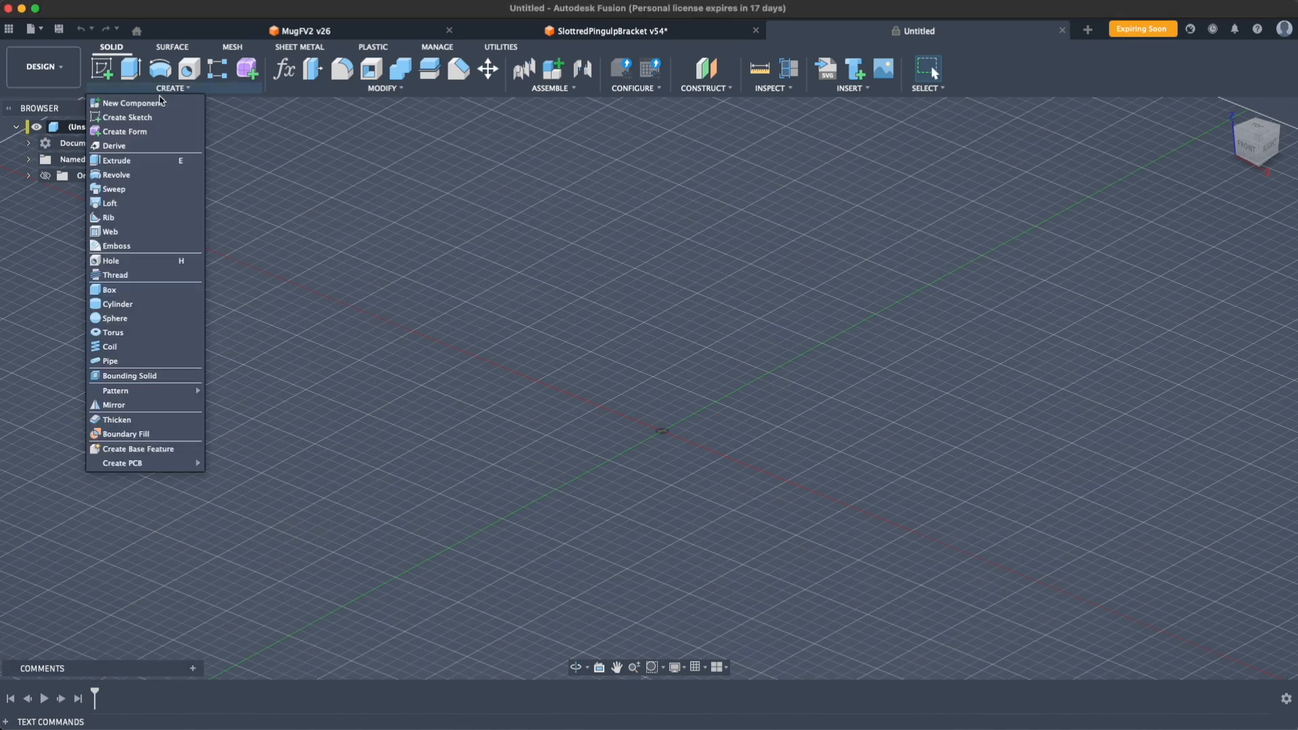
left_click(112, 292)
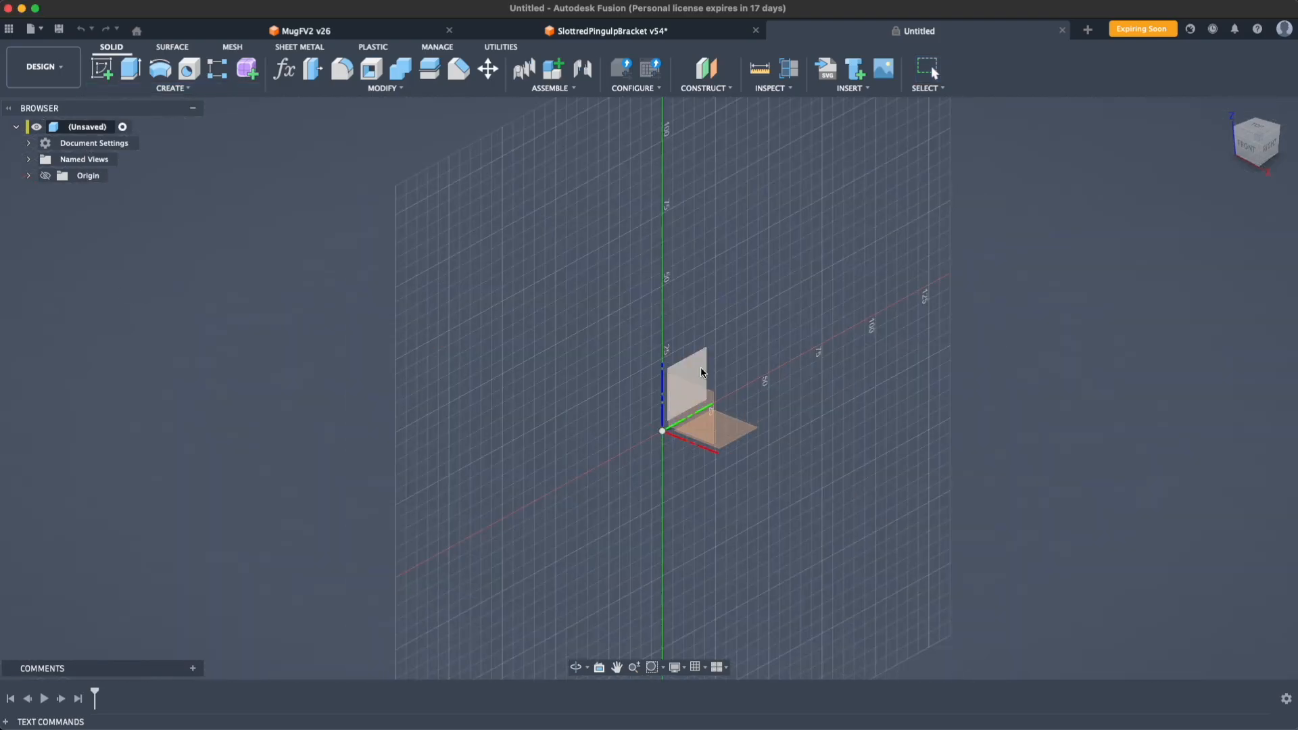
left_click(739, 431)
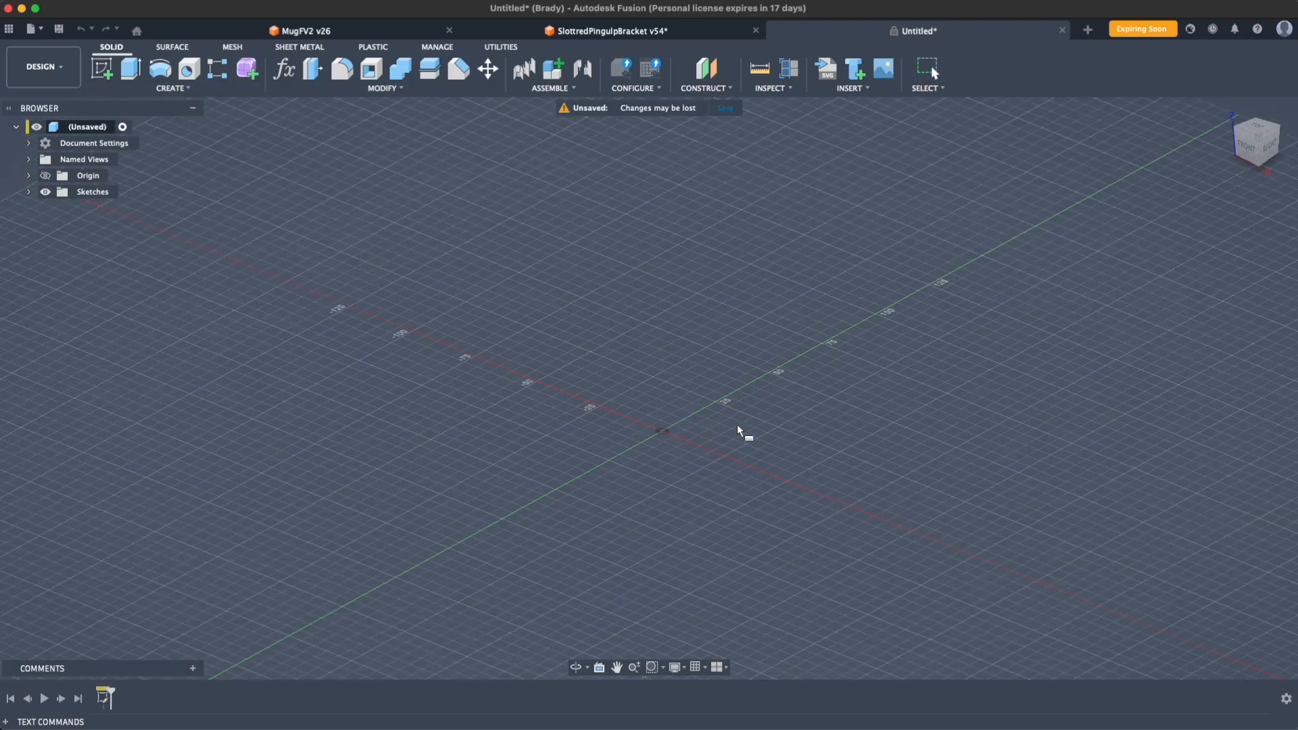
left_click(663, 436)
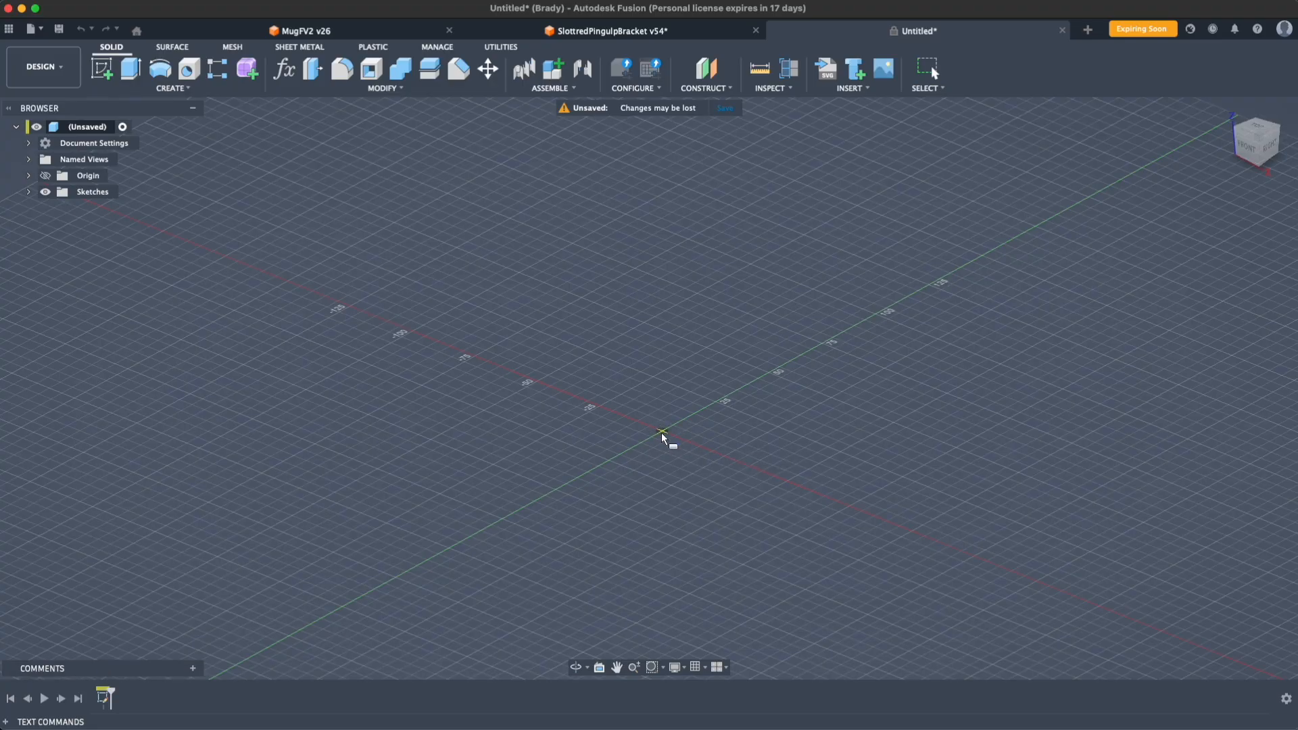
left_click(716, 510)
left_click_drag(689, 441, 701, 361)
middle_click_drag(755, 550, 825, 528)
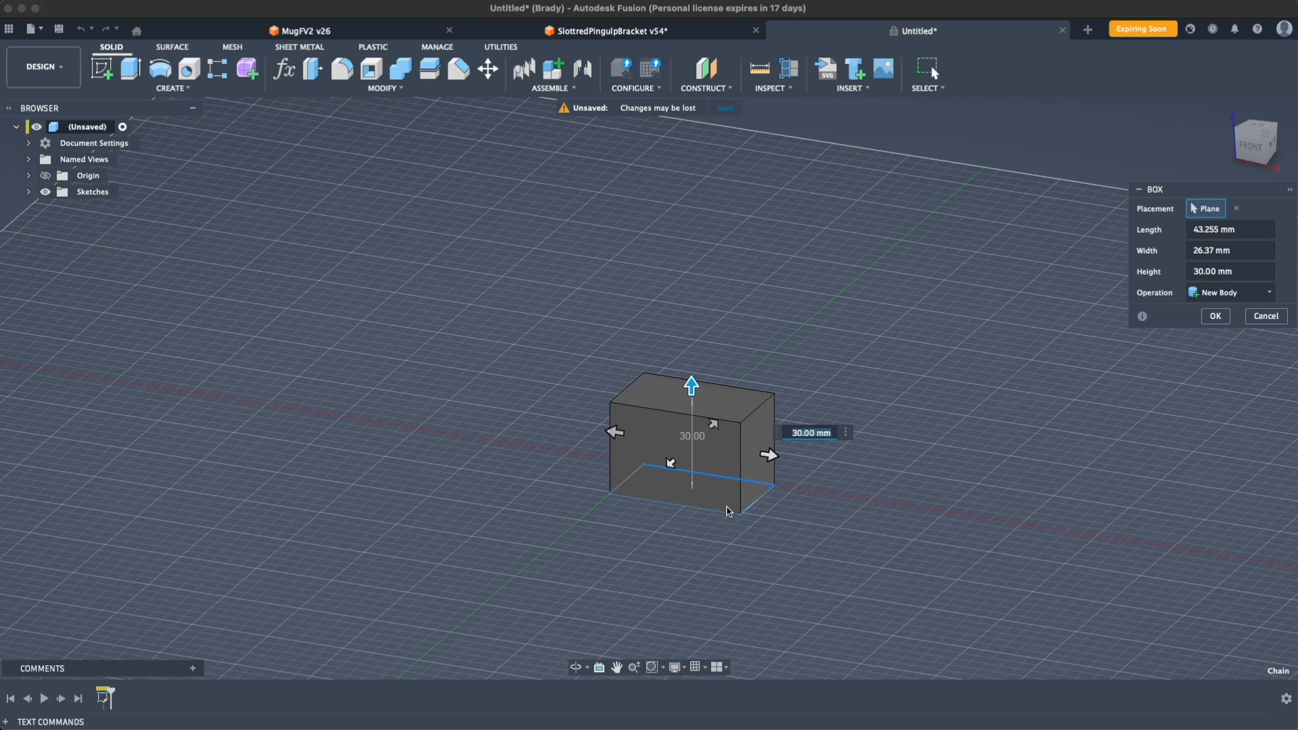
left_click(1268, 312)
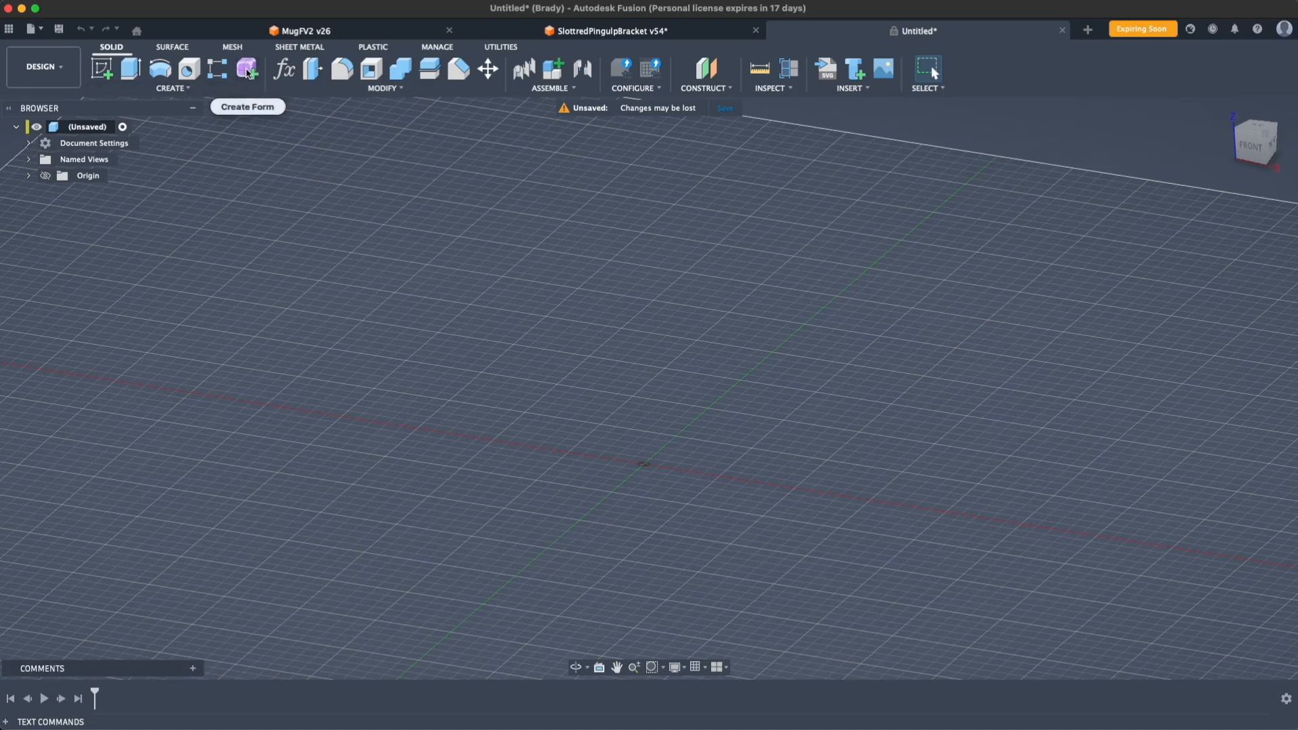
left_click(184, 50)
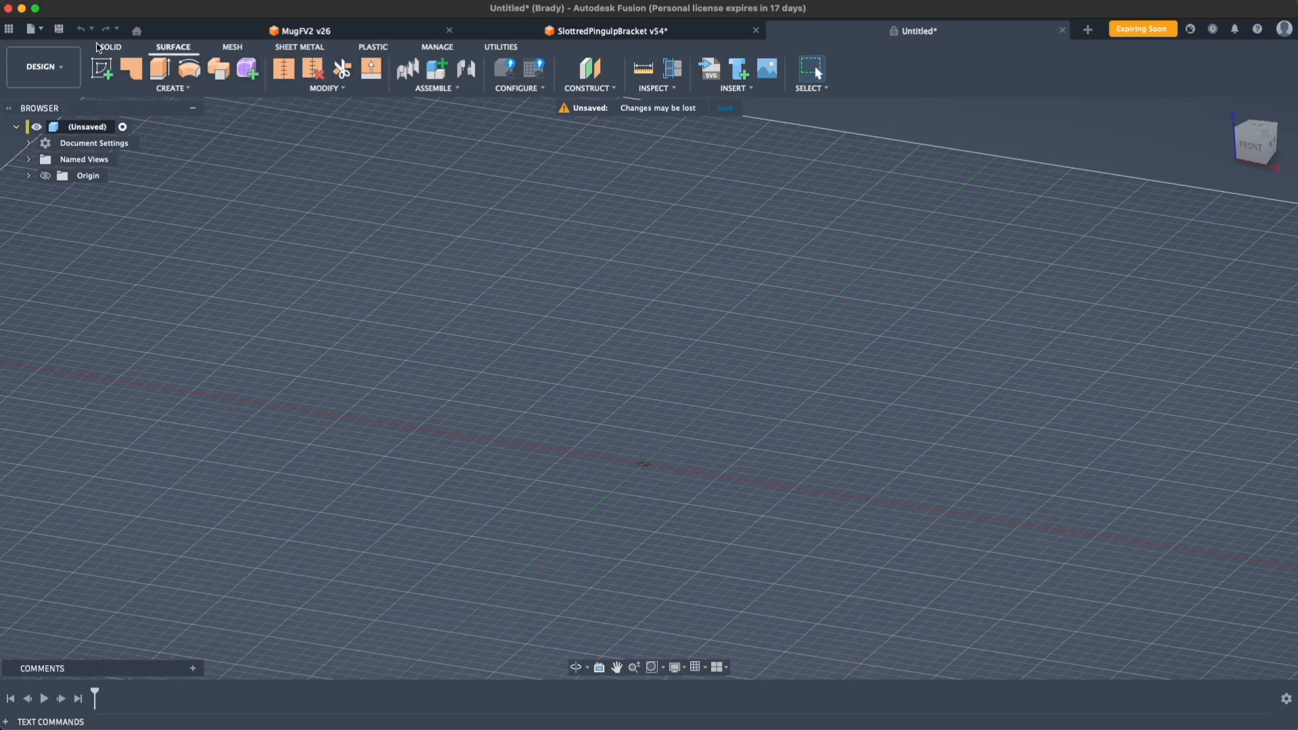
left_click(112, 48)
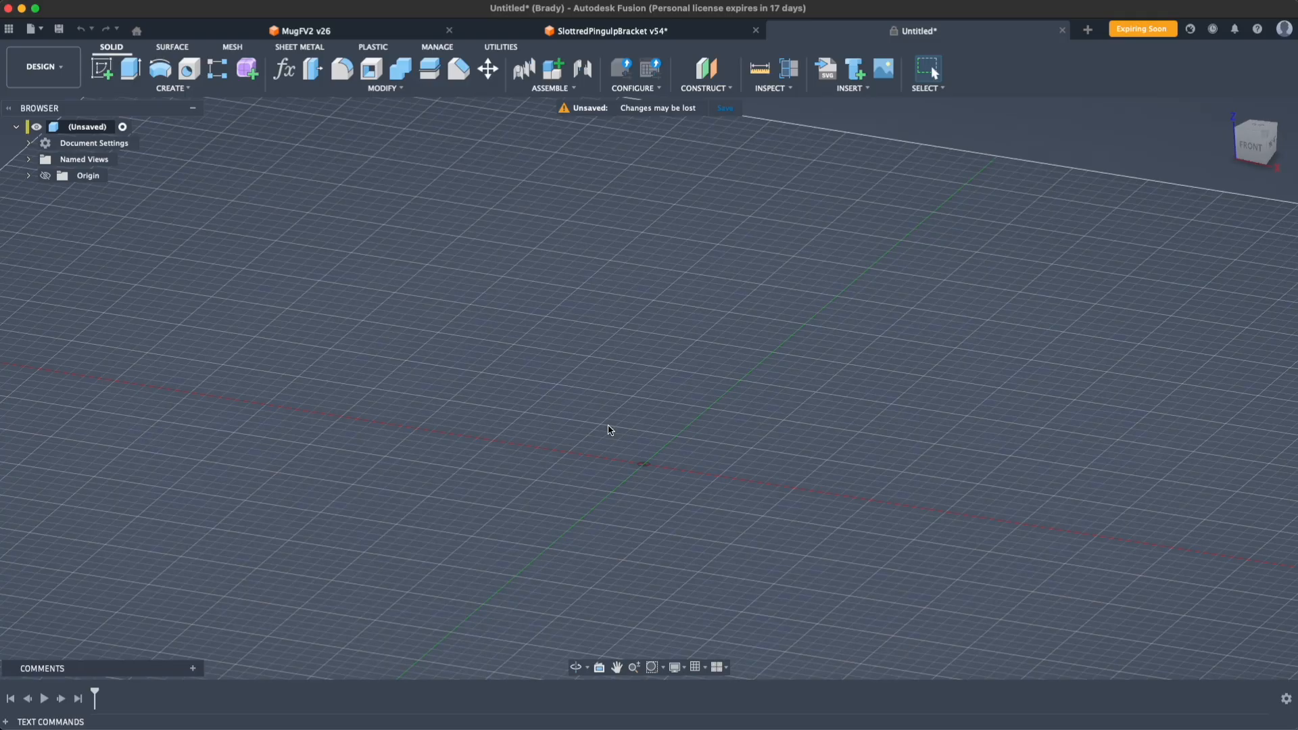
key("s")
left_click(723, 444)
key("s")
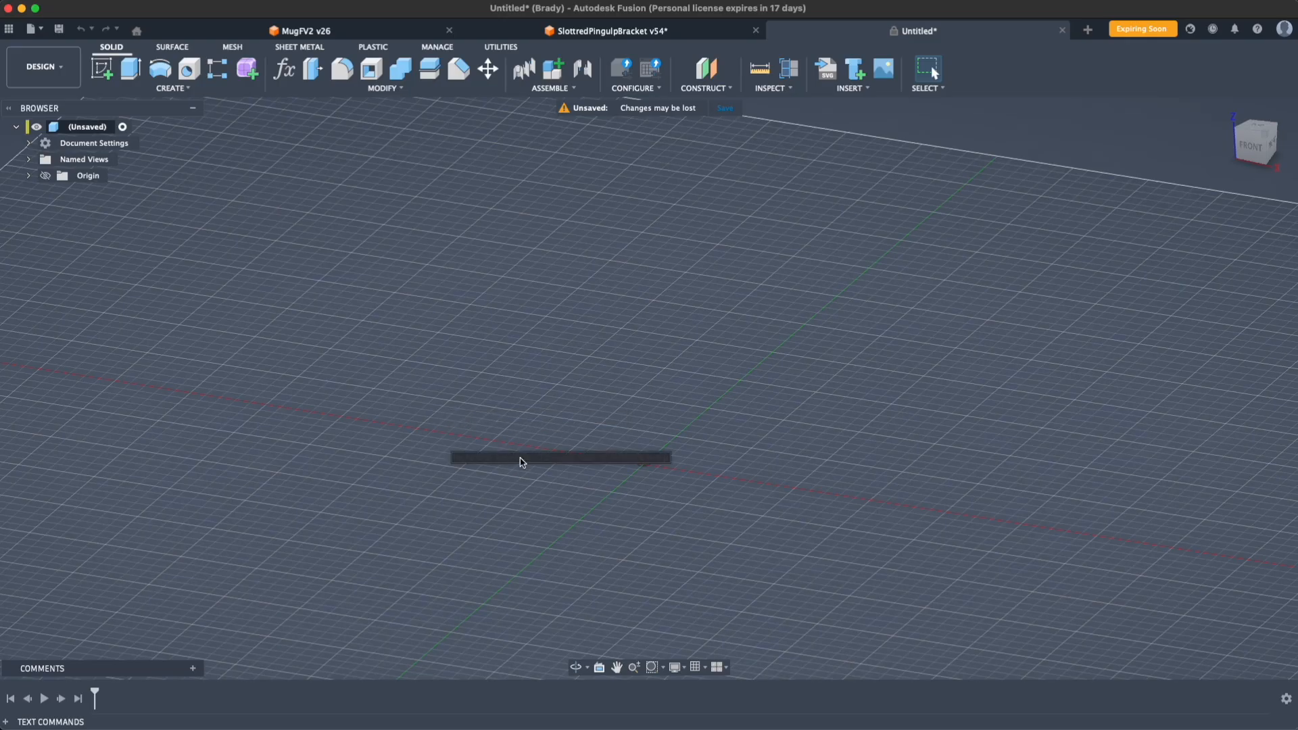
key("Escape")
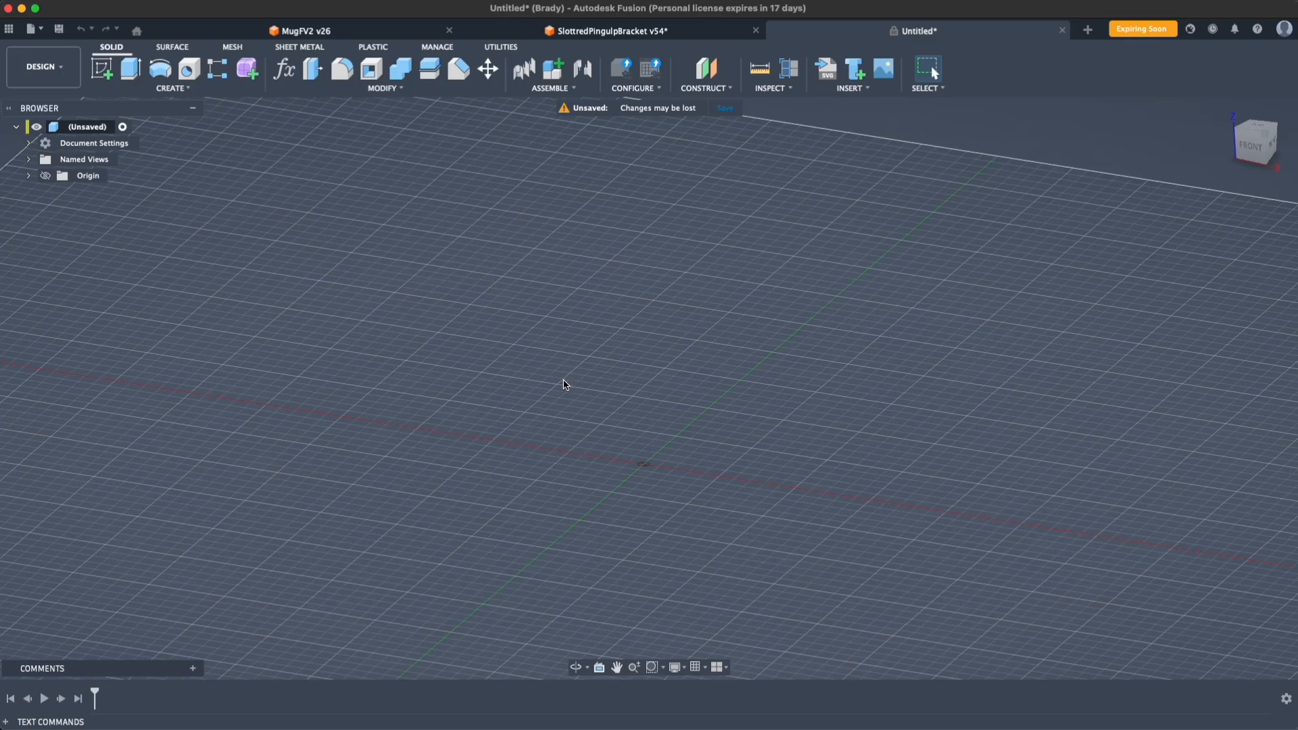
Step: In Autodesk Fusion, sketch an eight-sided circumscribed polygon on the XY plane, centred on the origin with a radius of about 45.4 mm
left_click(104, 69)
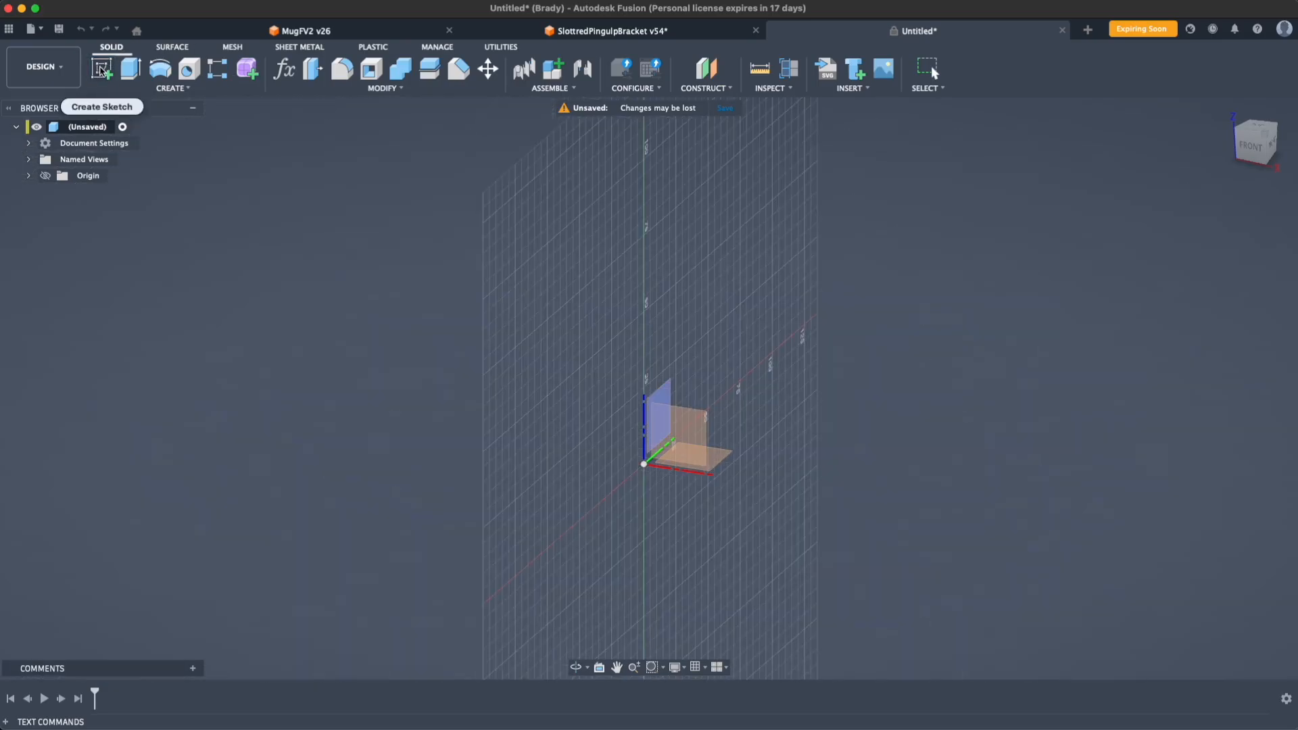
left_click(730, 455)
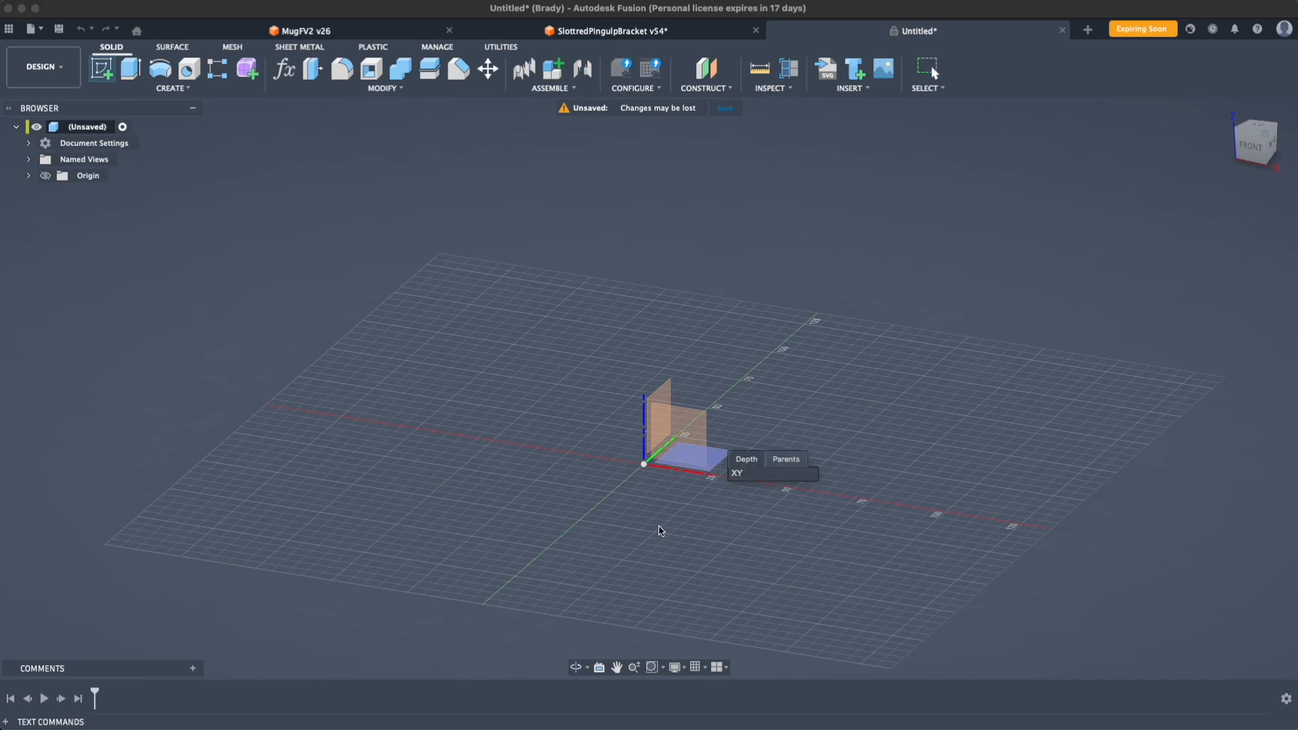
left_click(719, 457)
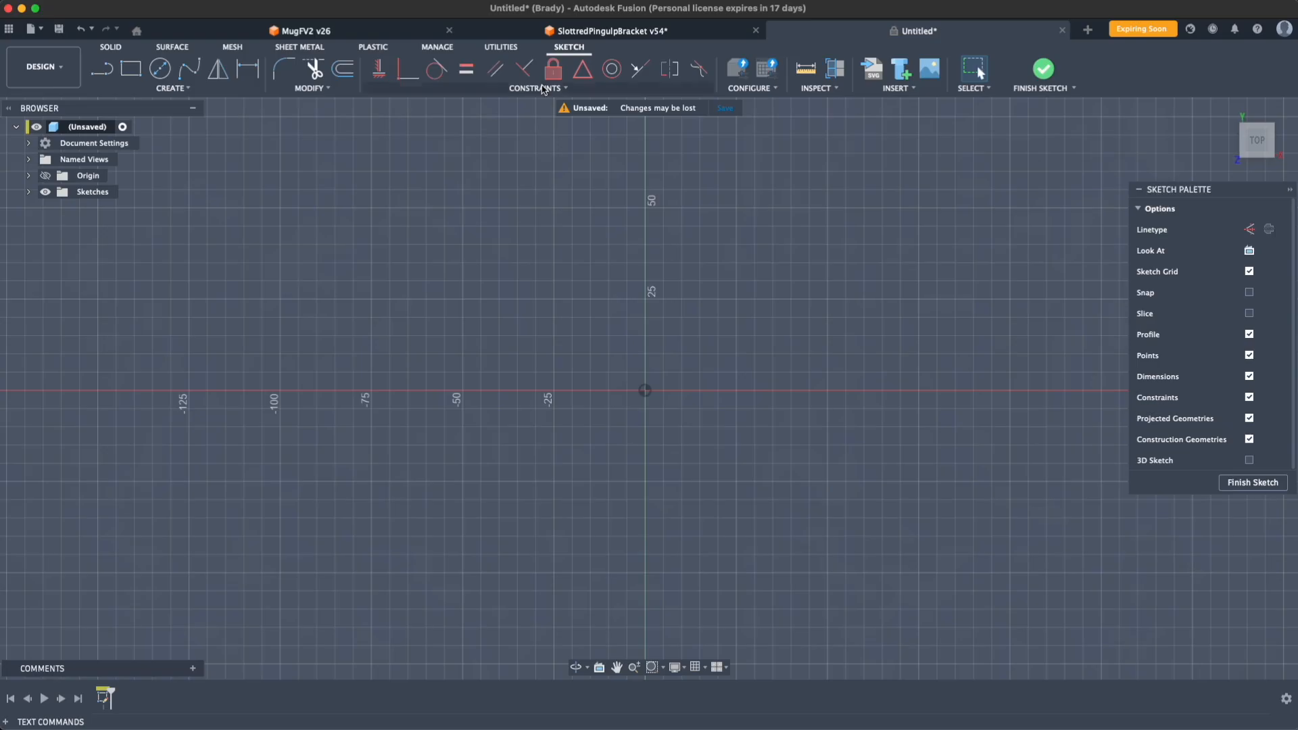
left_click(171, 88)
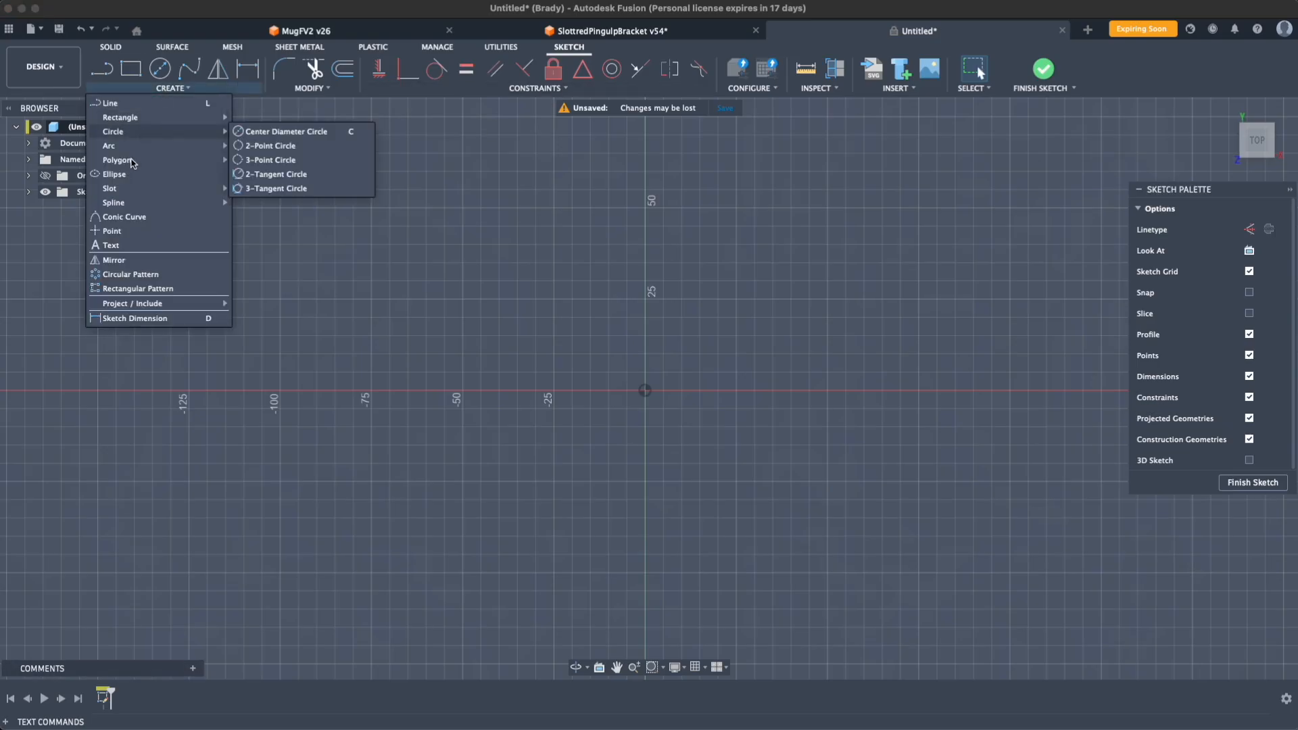
mouse_move(225, 166)
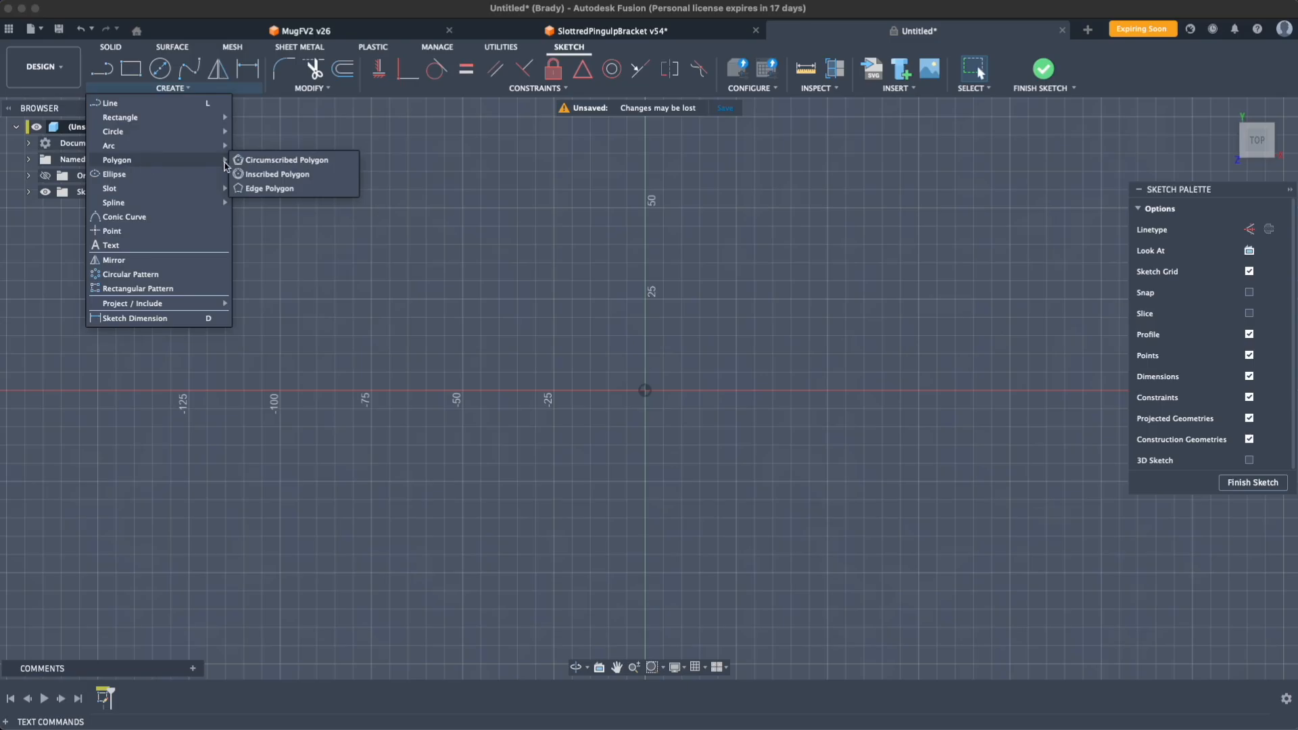
left_click(267, 160)
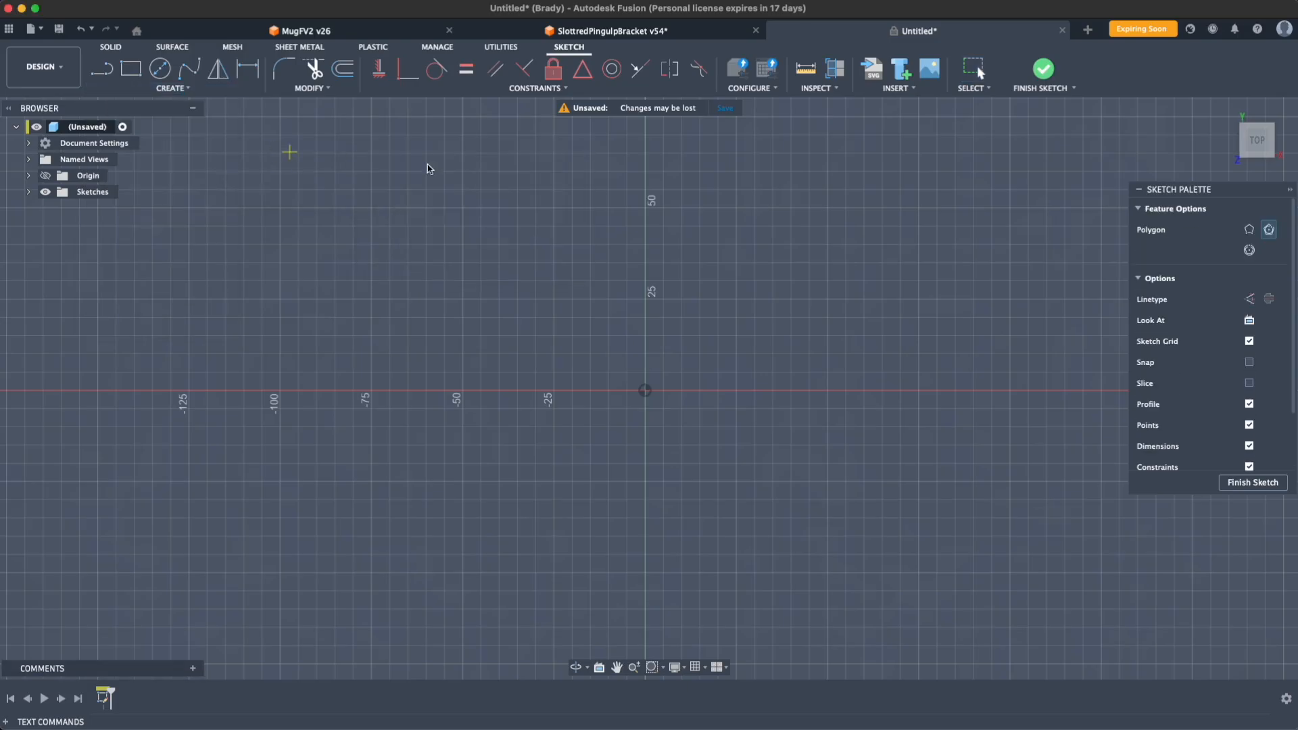
left_click(645, 391)
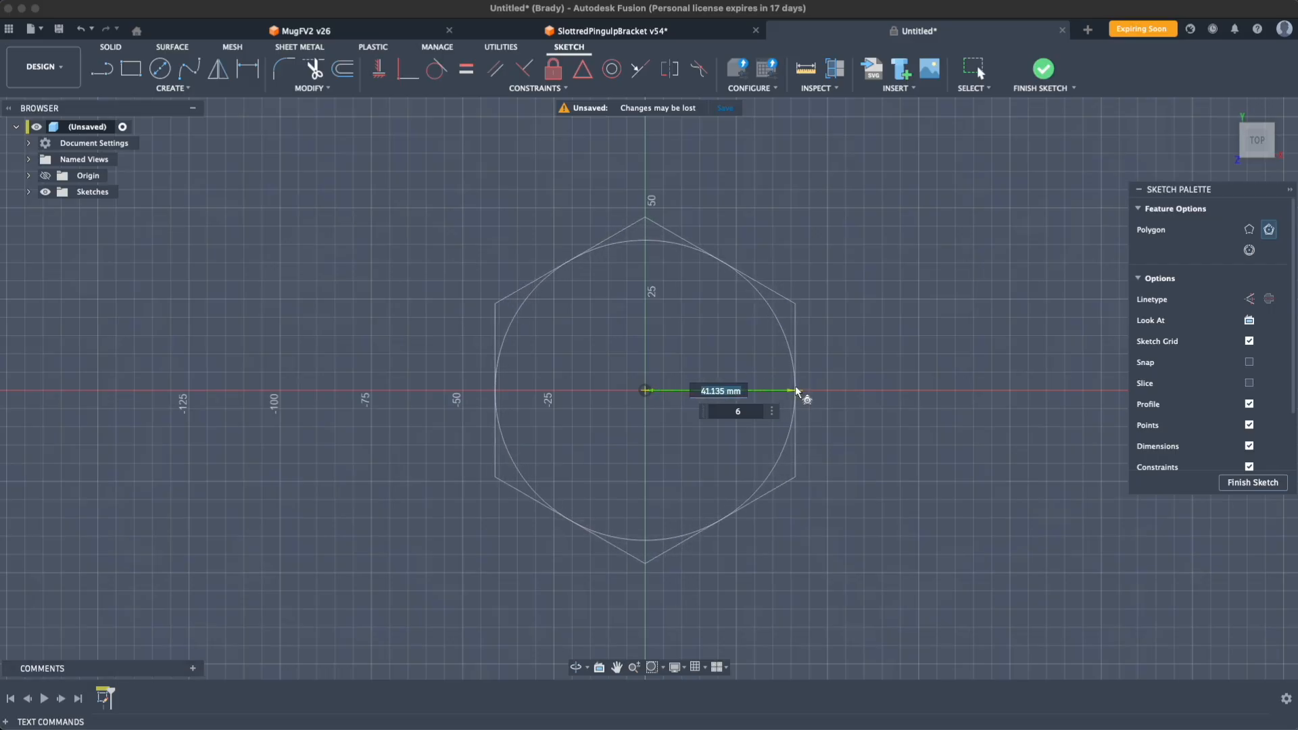
key("Tab")
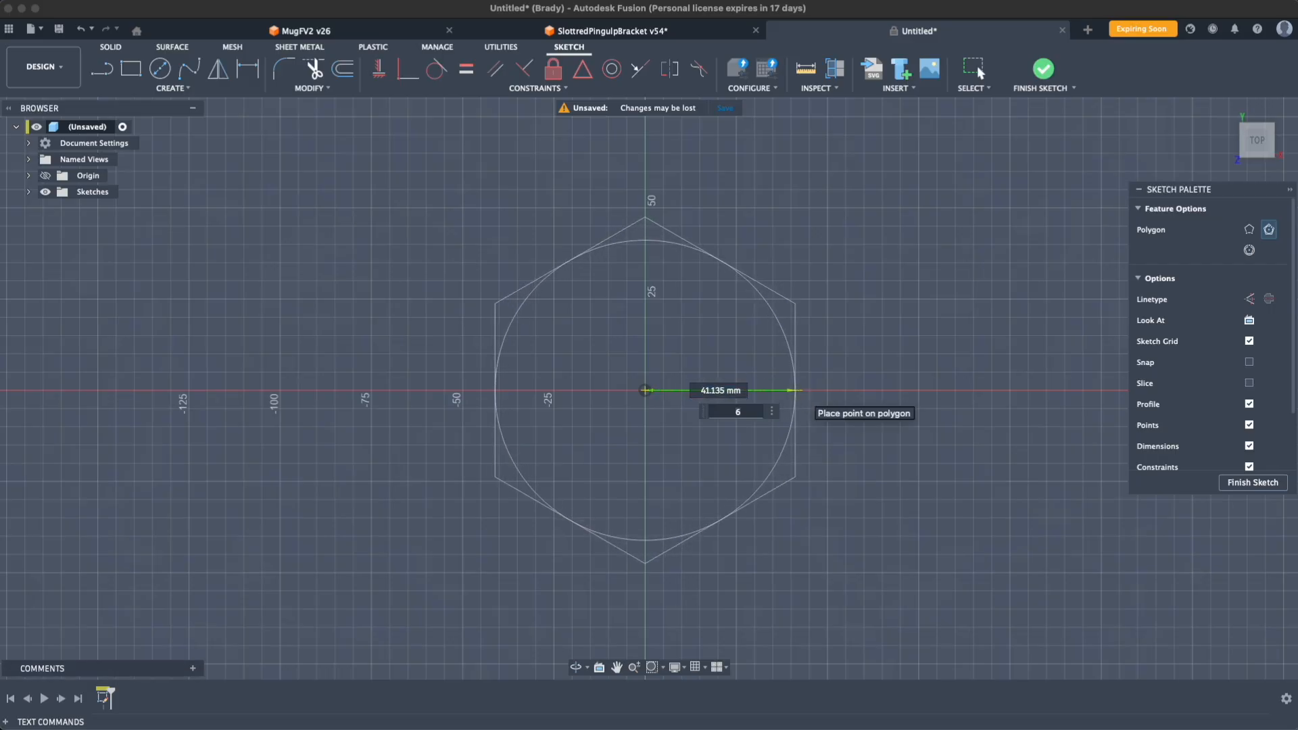
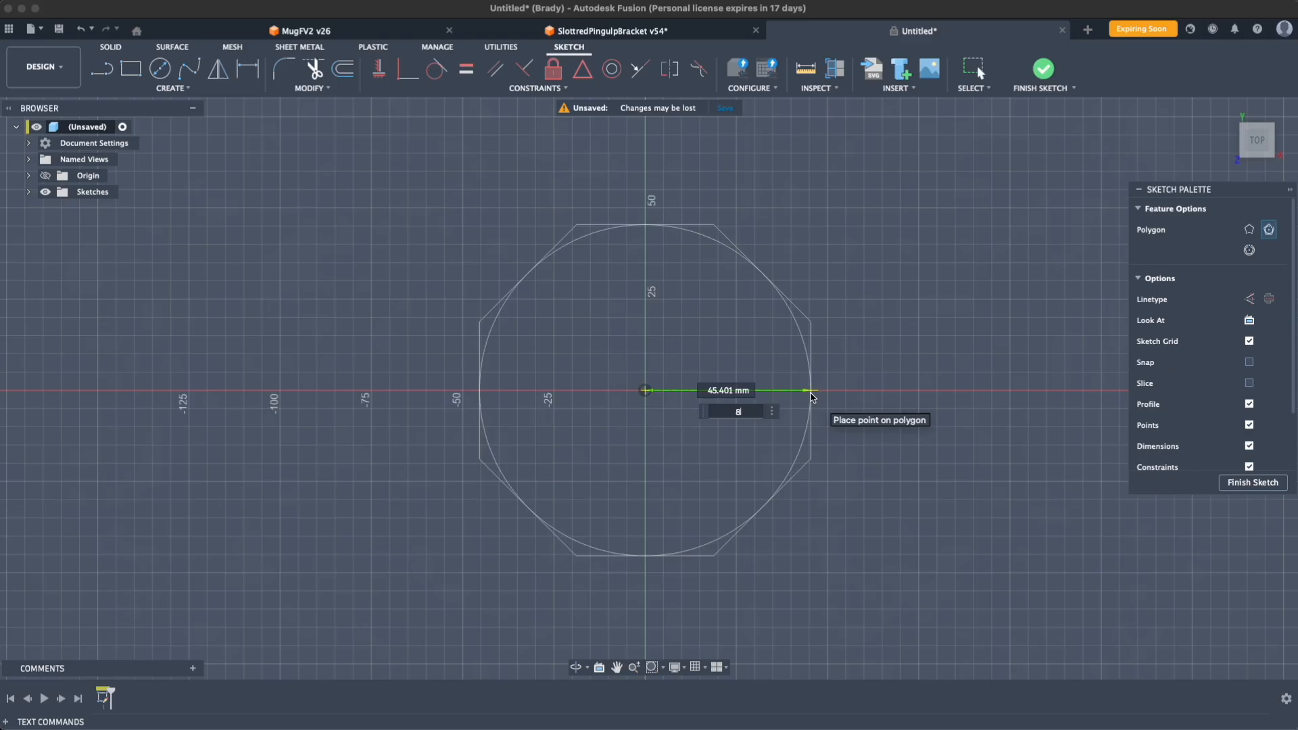
left_click(812, 398)
middle_click_drag(820, 559, 806, 472, "shift")
key("Escape")
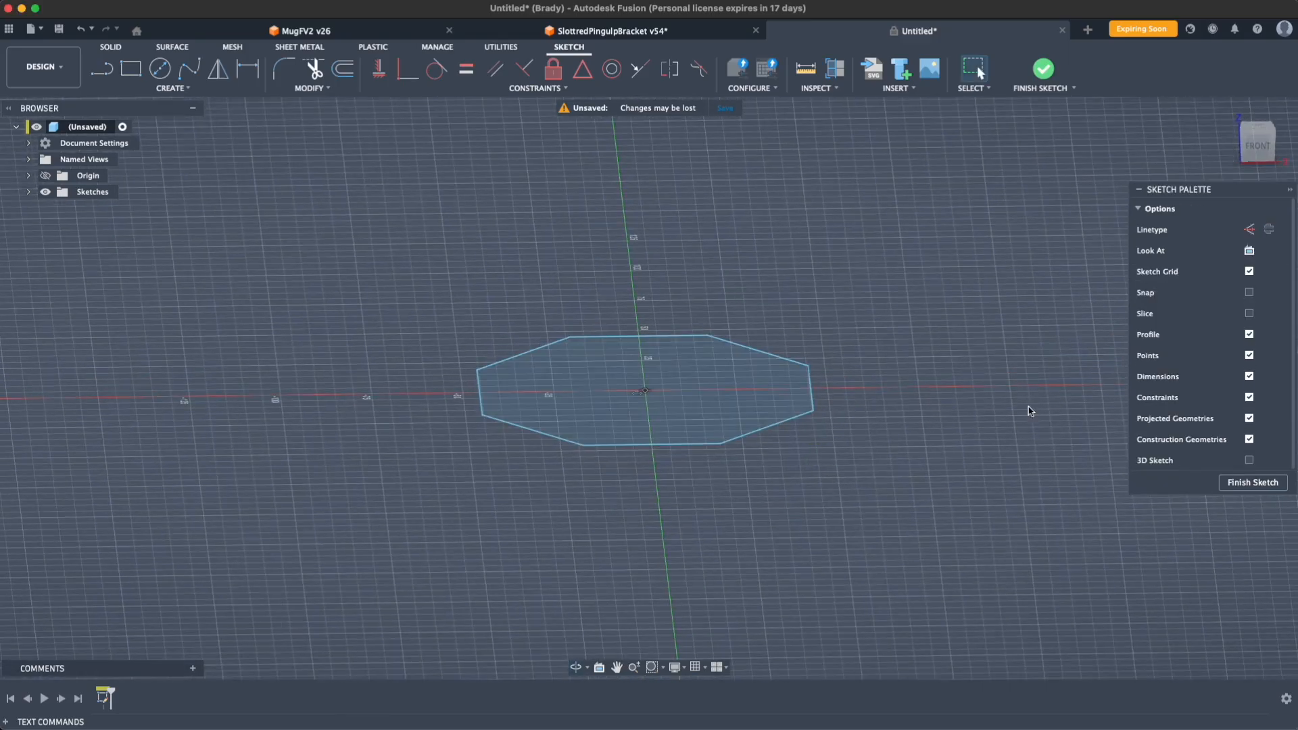
left_click(1229, 494)
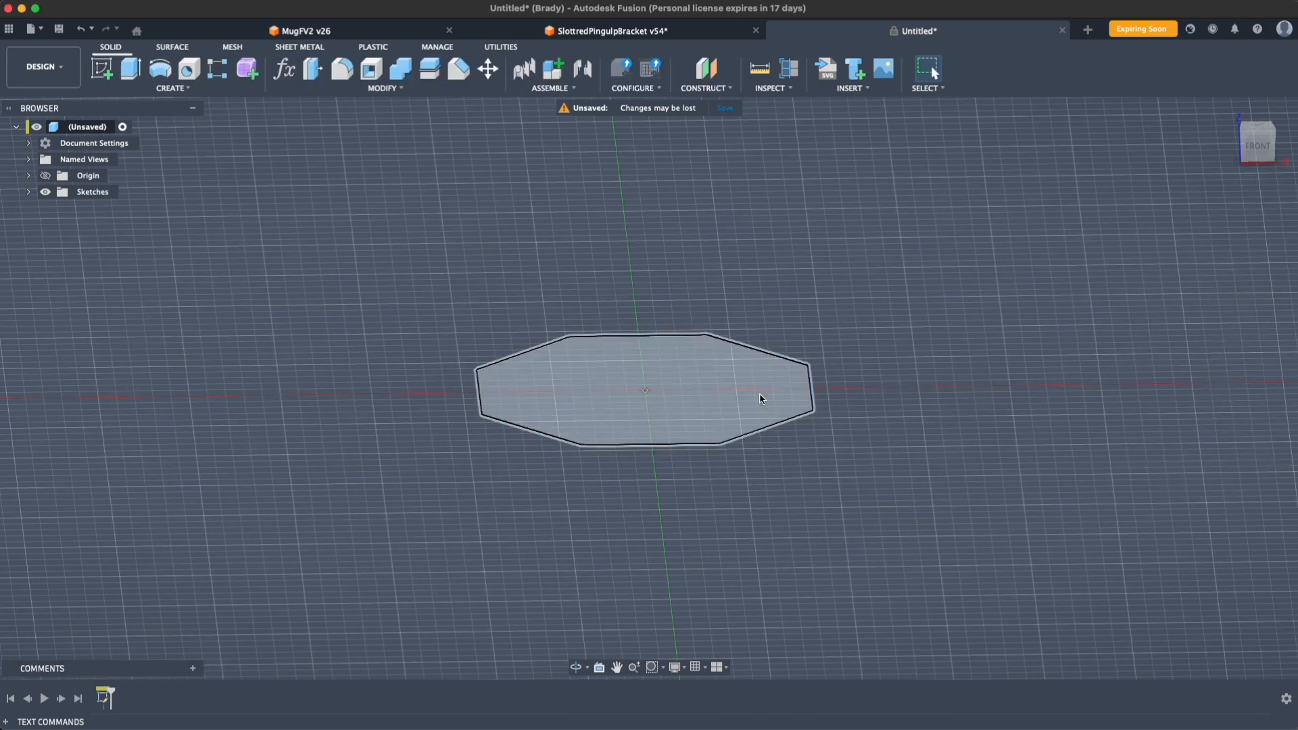
Step: Extrude the octagon profile upward 65 mm as a new body with a -5 degree taper angle
left_click(761, 399)
key("e")
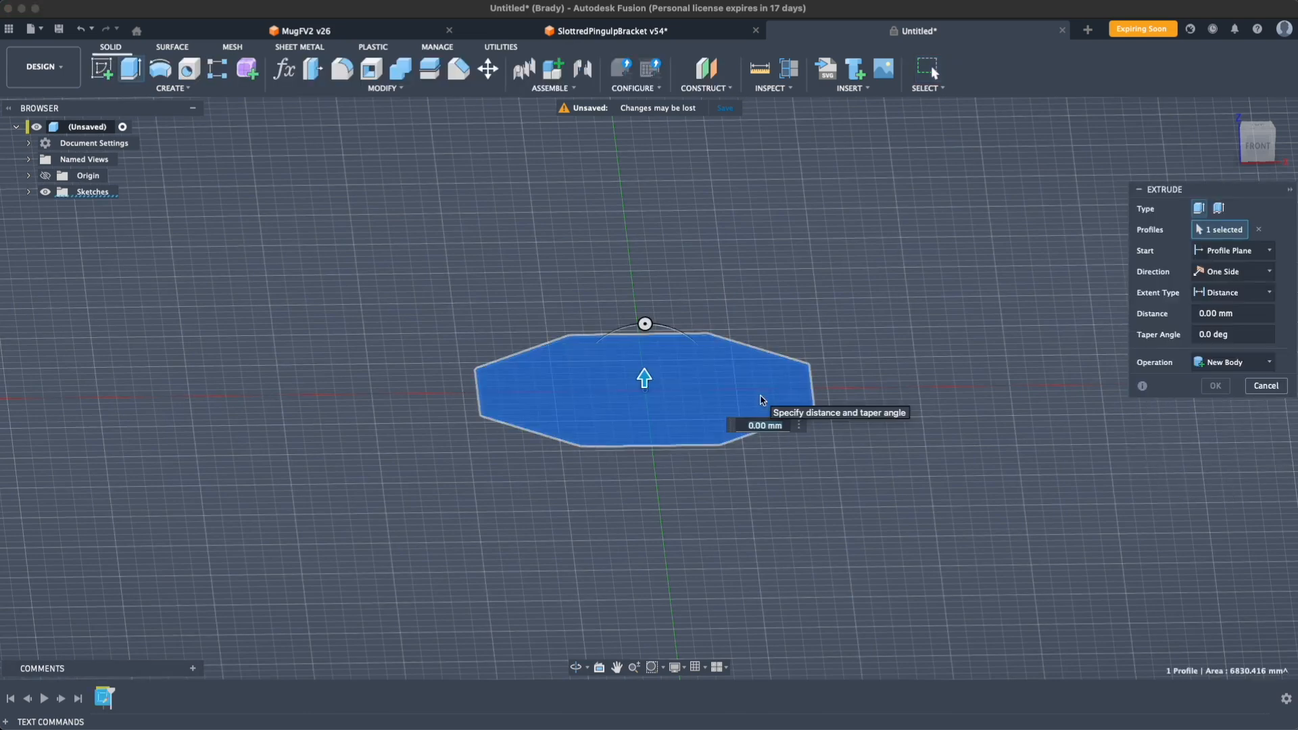
left_click_drag(646, 376, 646, 147)
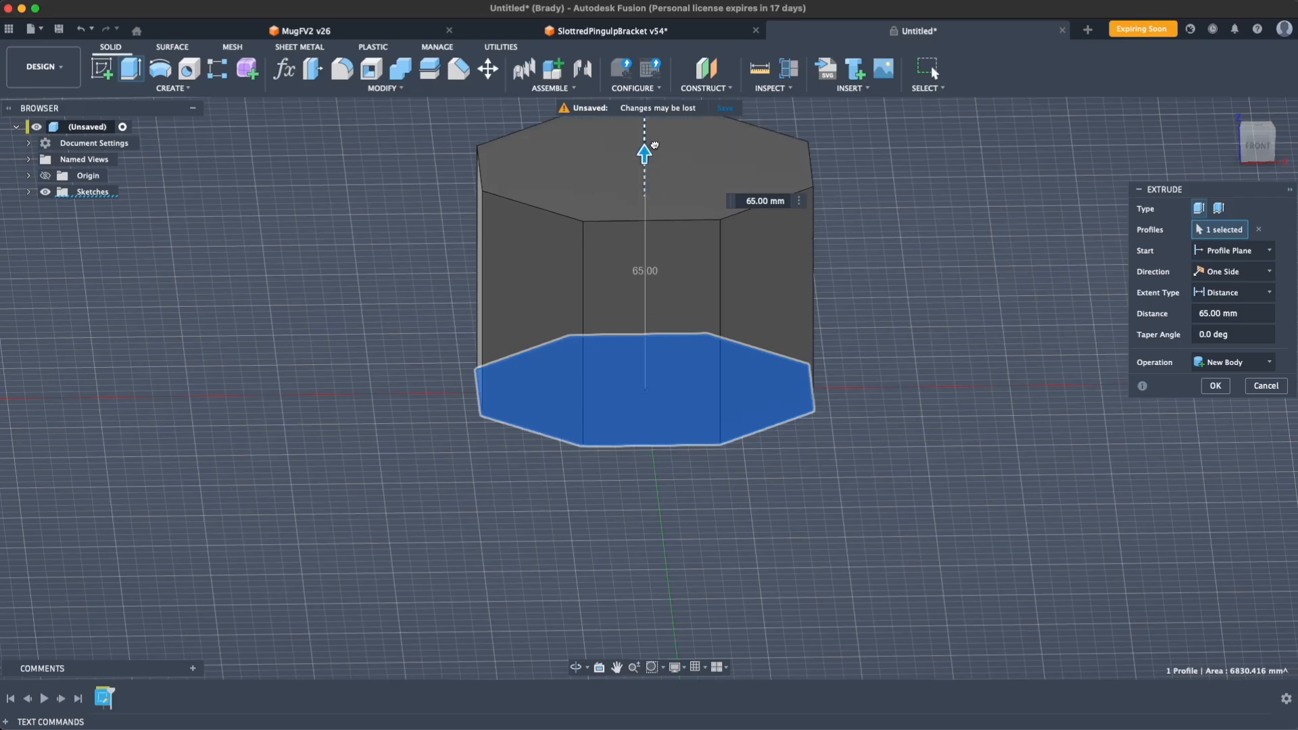
middle_click_drag(1020, 434, 945, 476)
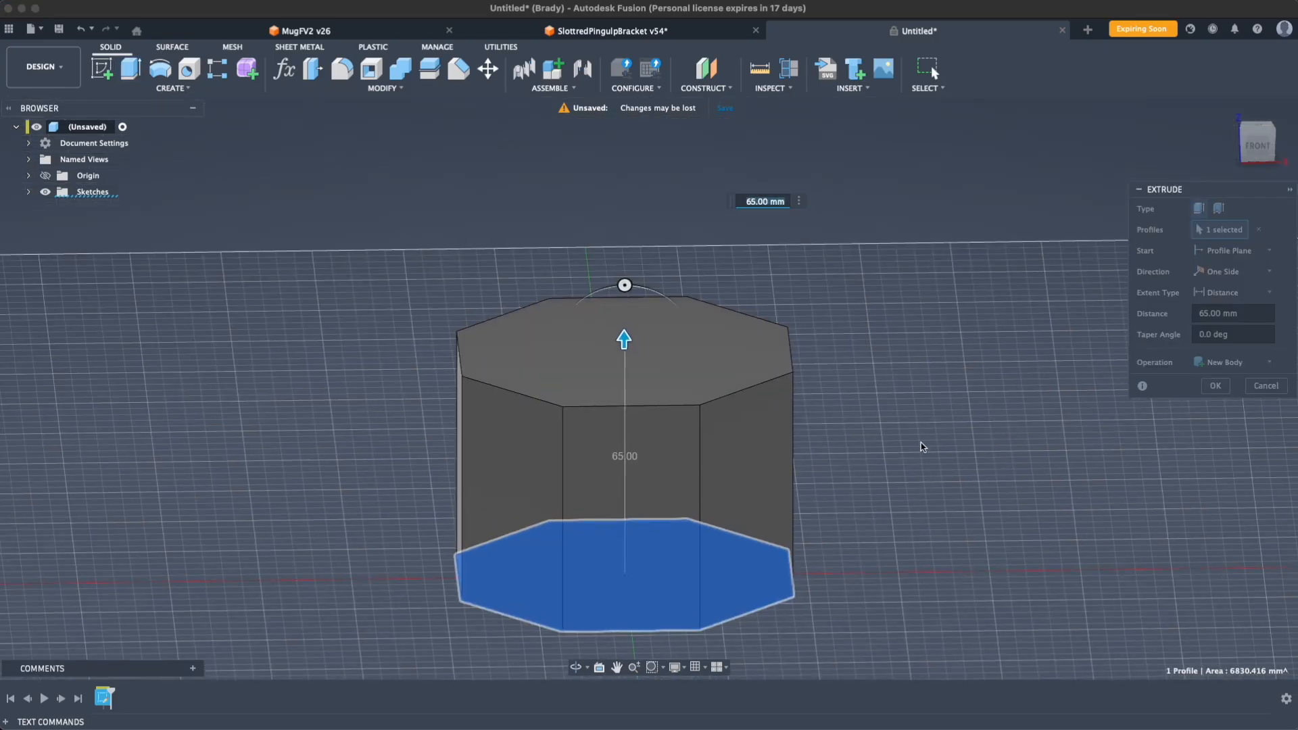
scroll(920, 428, "down", 3)
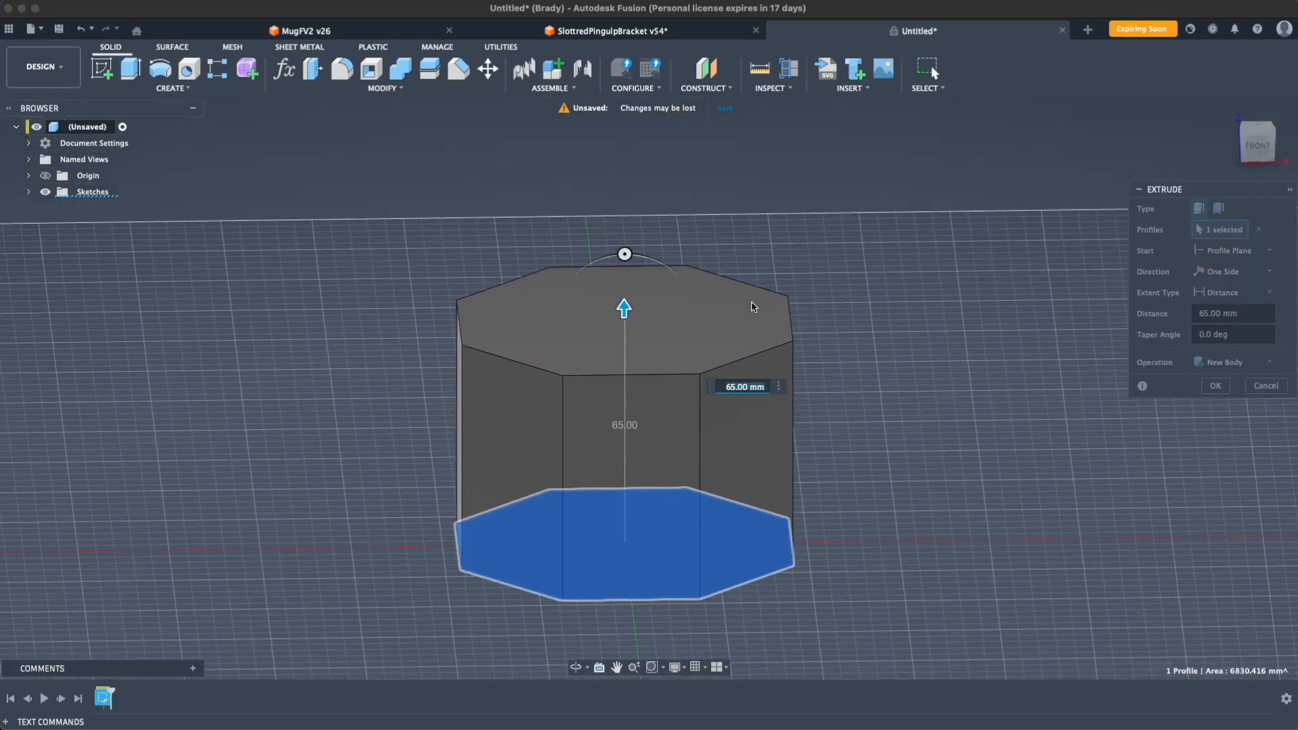
left_click(1222, 338)
type("-5")
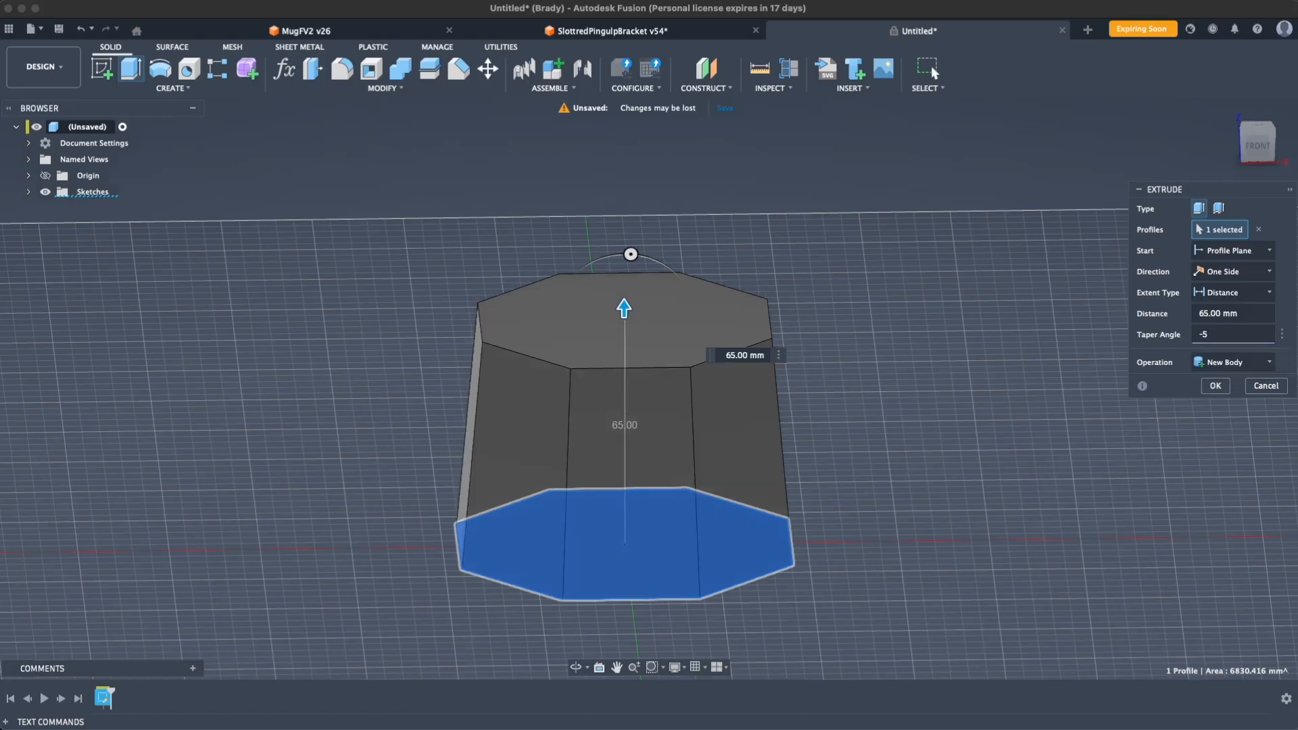
left_click(1215, 386)
Step: Edit the octagon's extrusion to set its distance to 70 mm
middle_click_drag(861, 529, 851, 491)
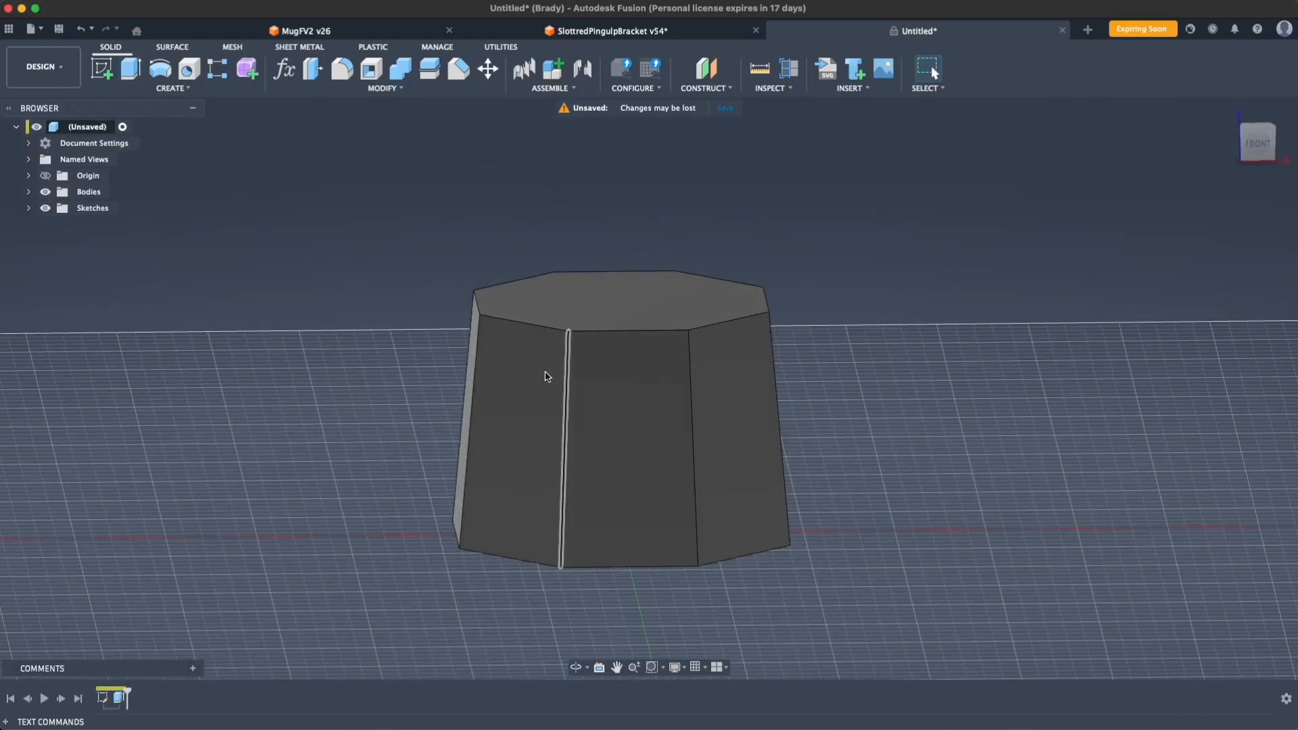
double_click(118, 701)
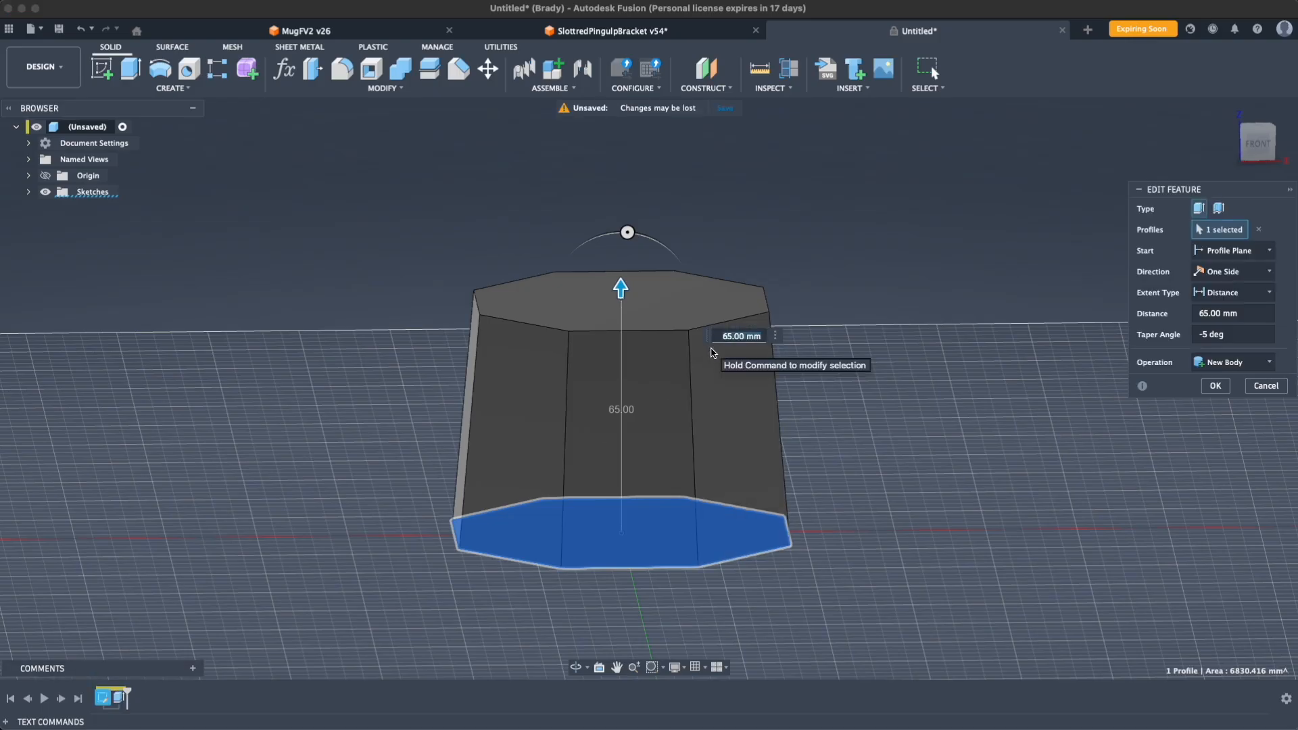
type("70")
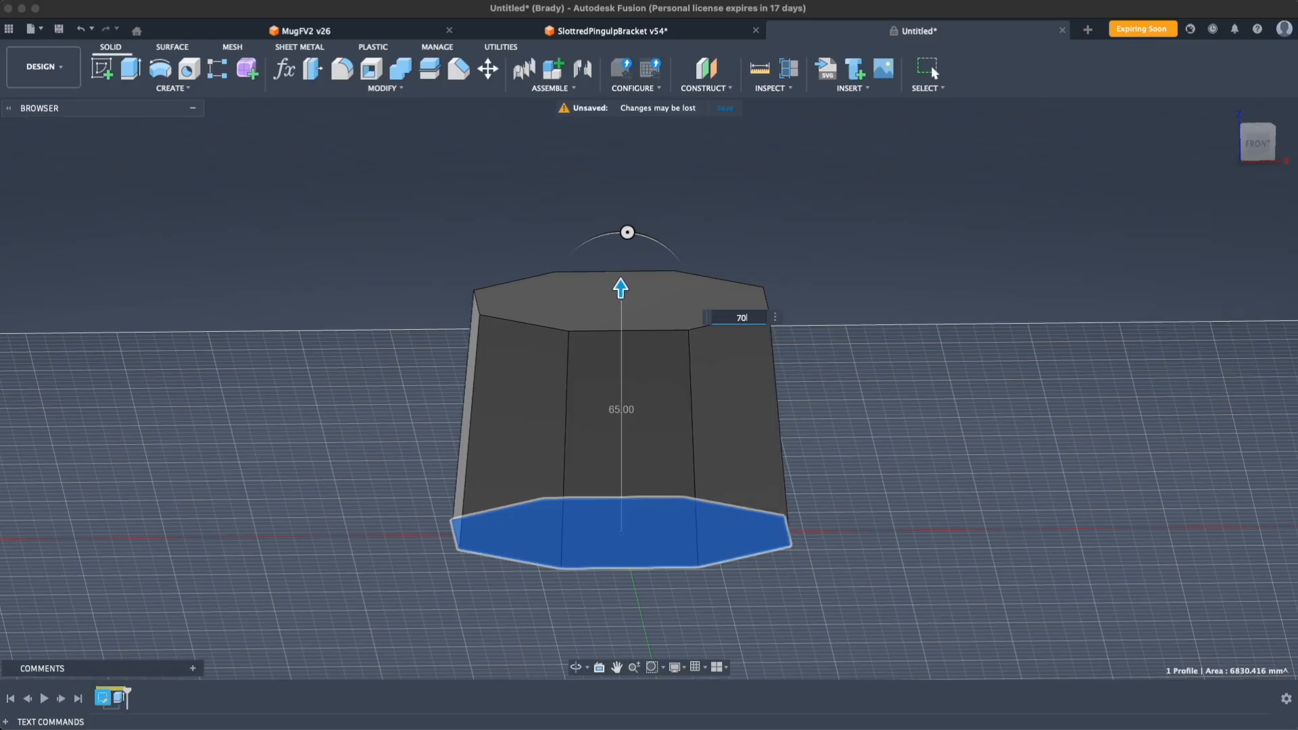
key("Return")
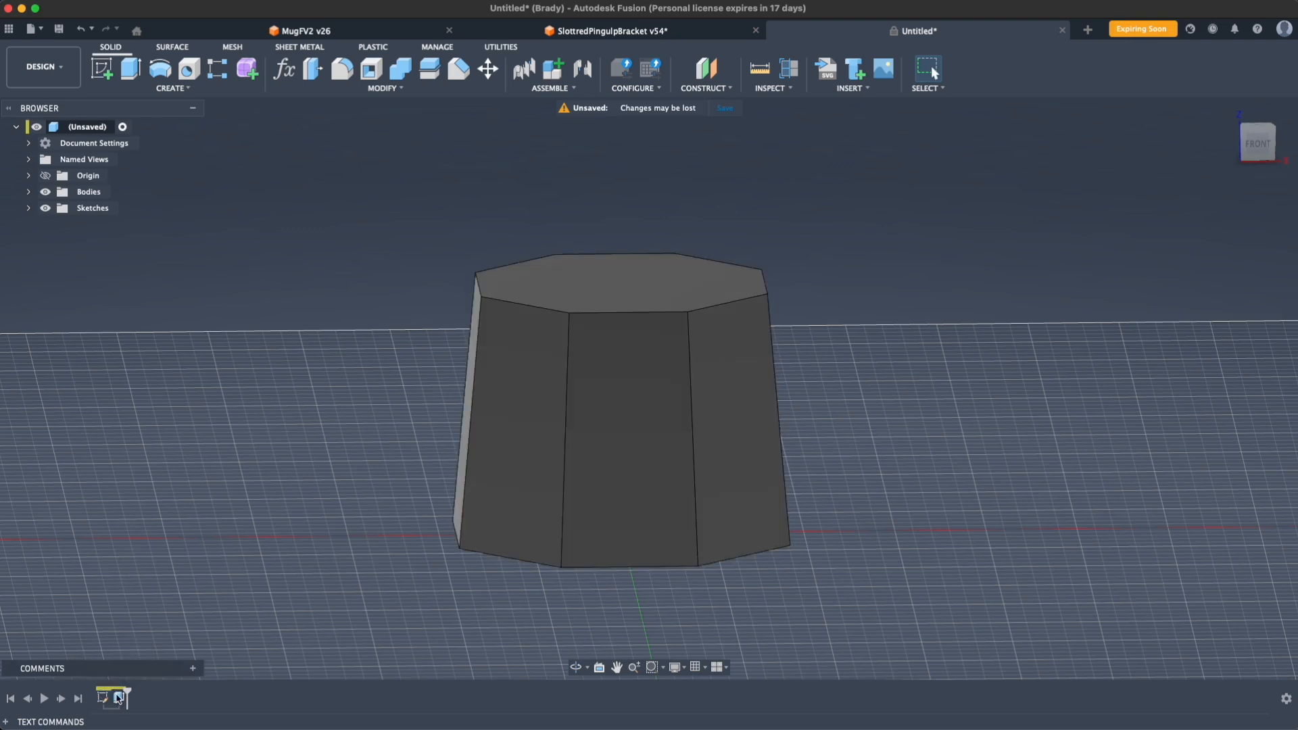
Step: Sketch a circle about 56.6 mm in diameter on the body's top face, centred on the origin, and finish the sketch
middle_click_drag(364, 443, 572, 357)
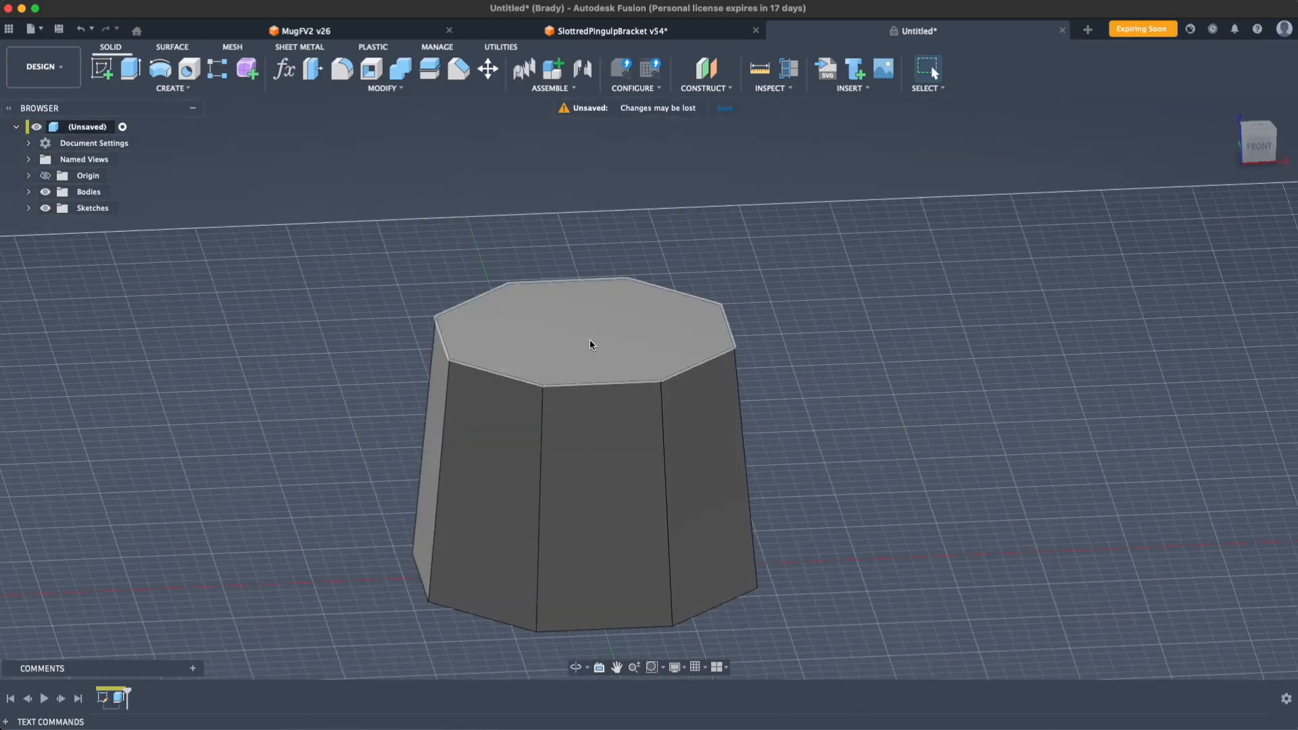
right_click(618, 331)
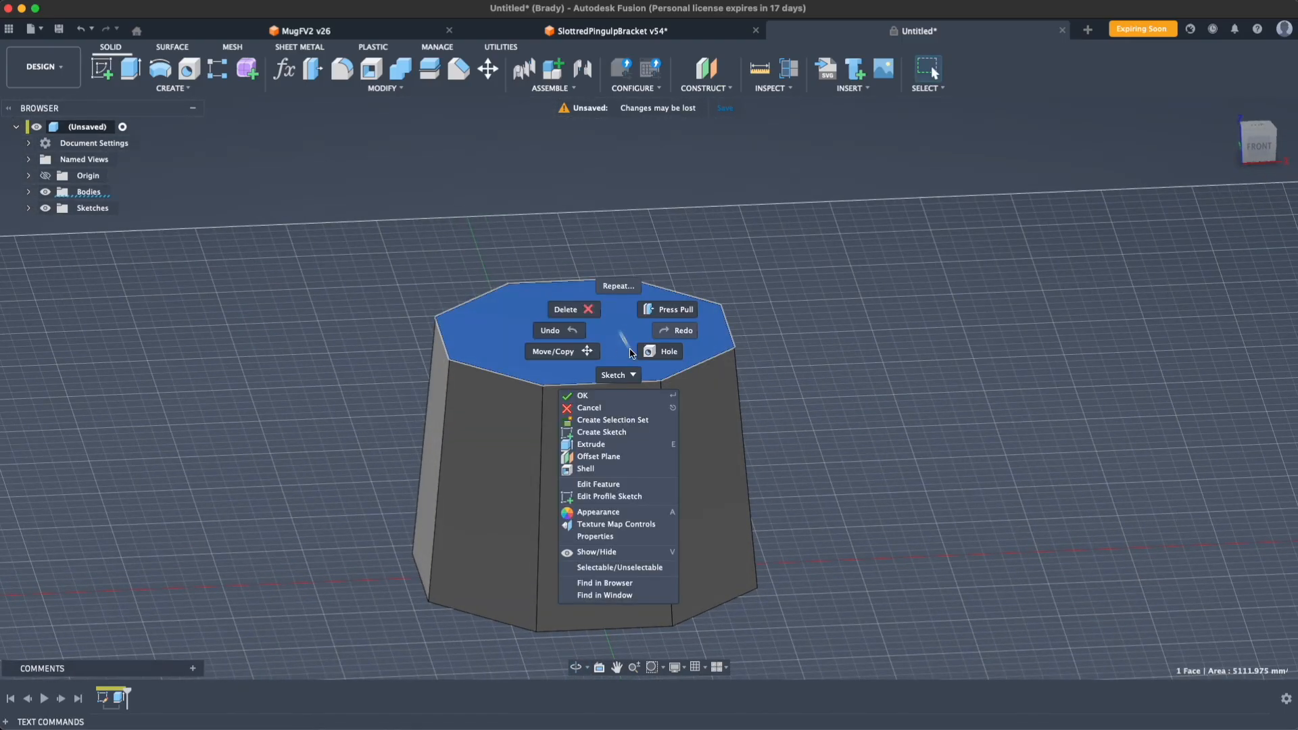
left_click(618, 433)
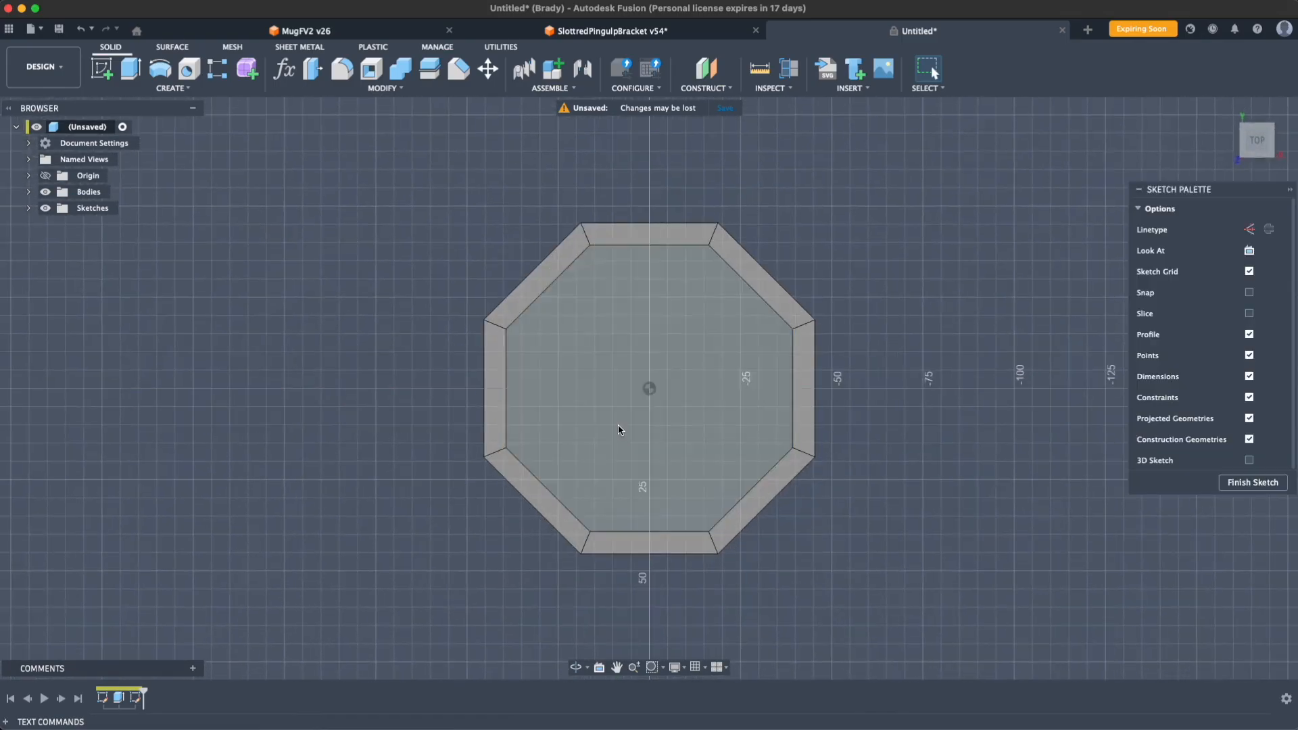
key("c")
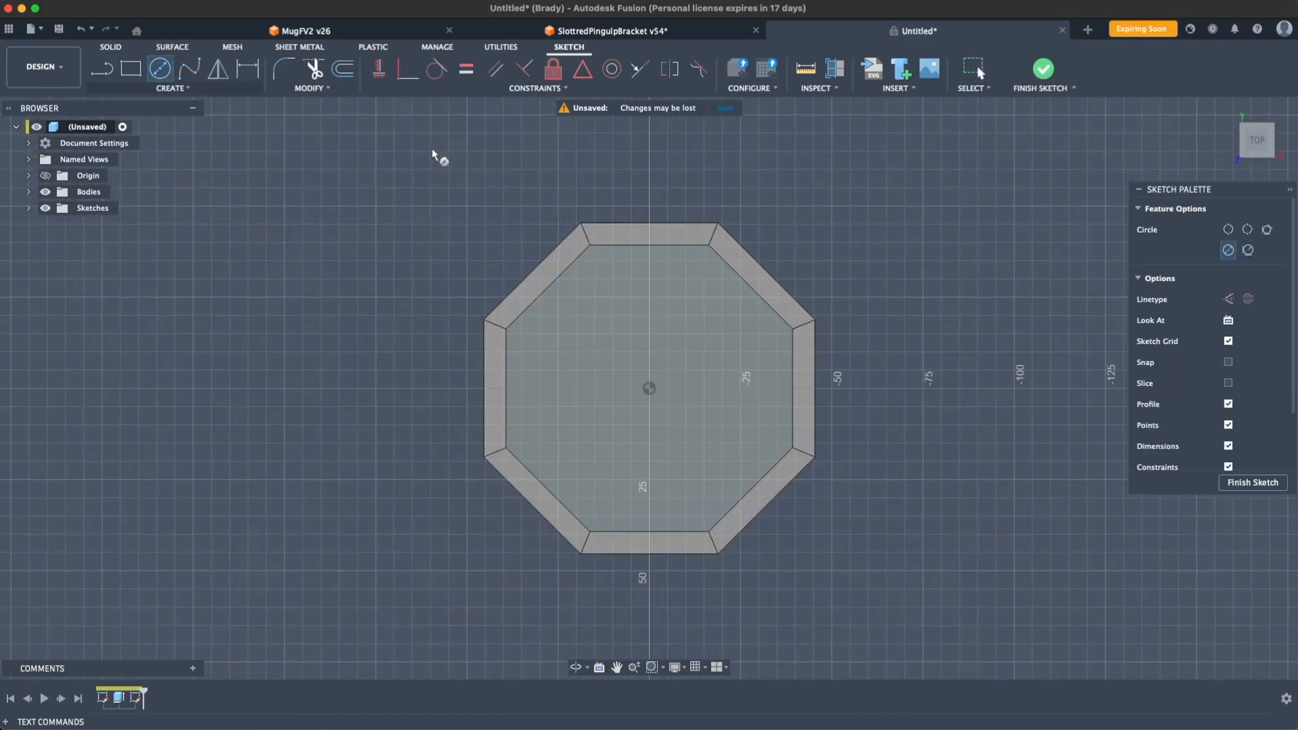
left_click(649, 388)
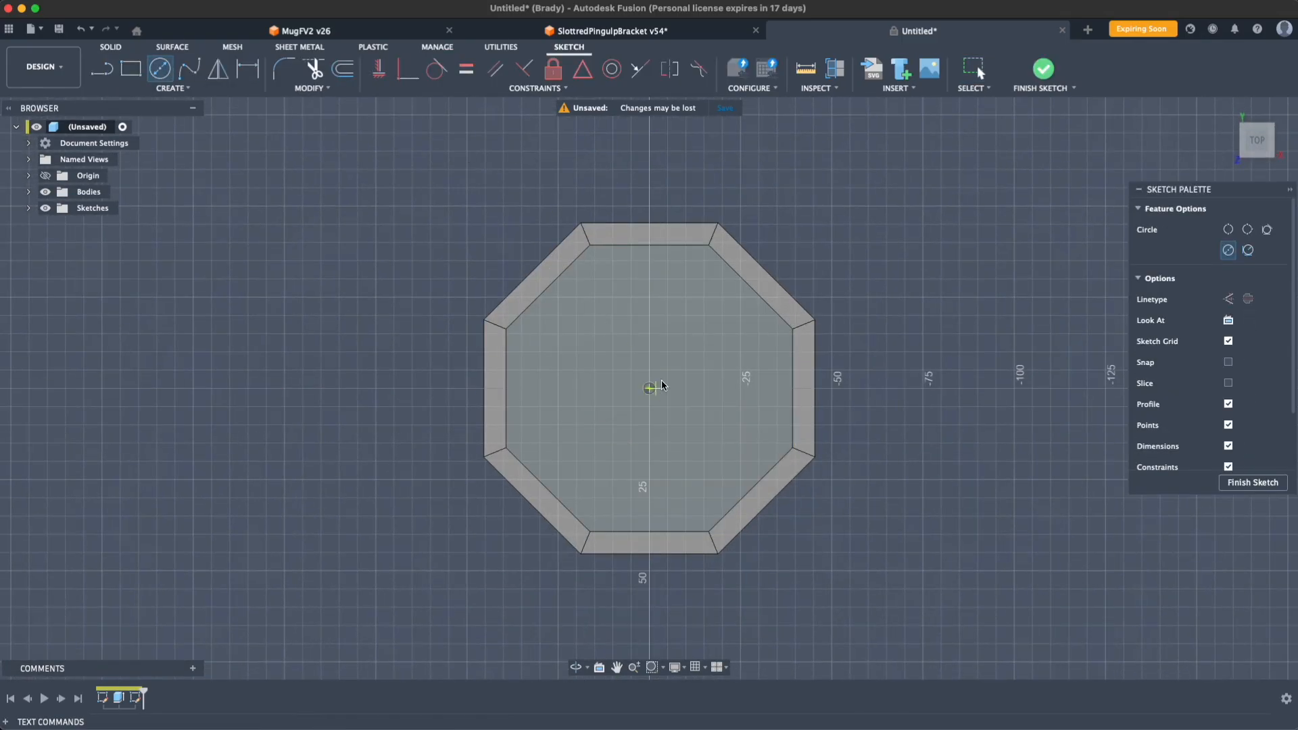
left_click(752, 389)
left_click(1234, 486)
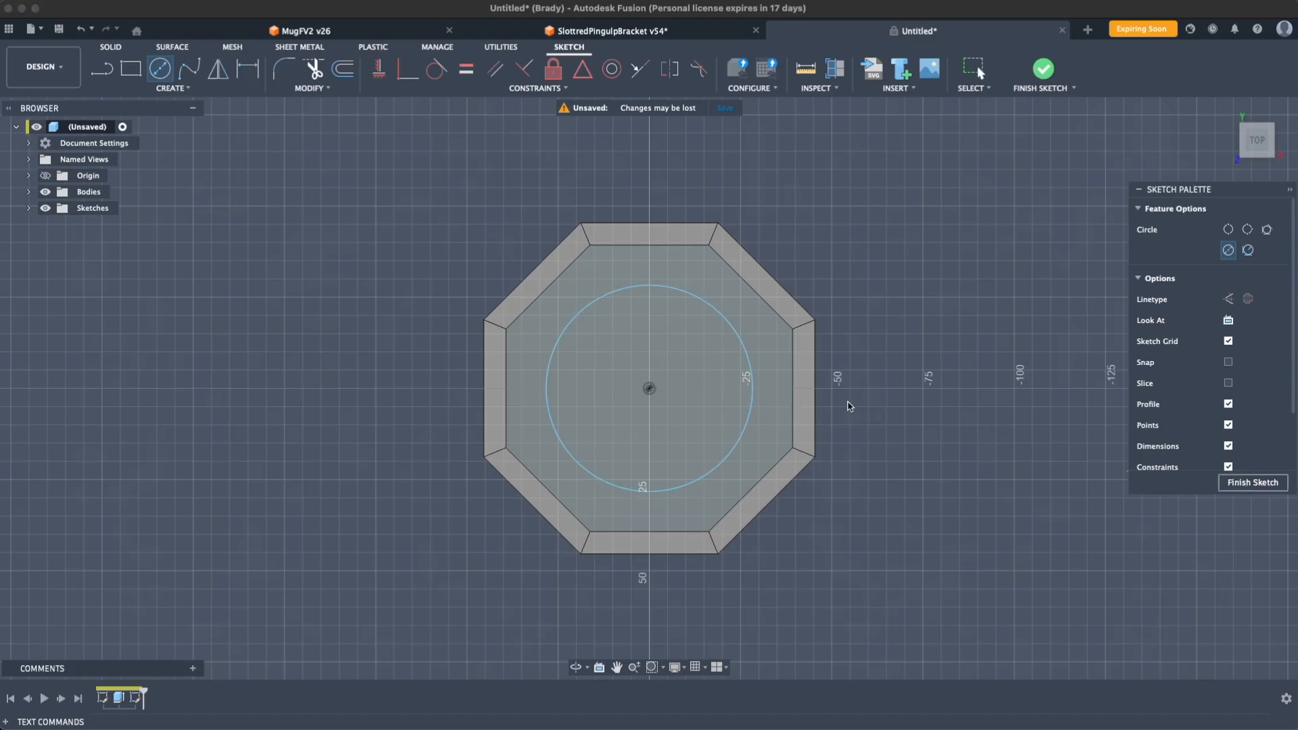
Step: Extrude the circle 5 mm upward from the top face, joining it to the body
left_click(619, 327)
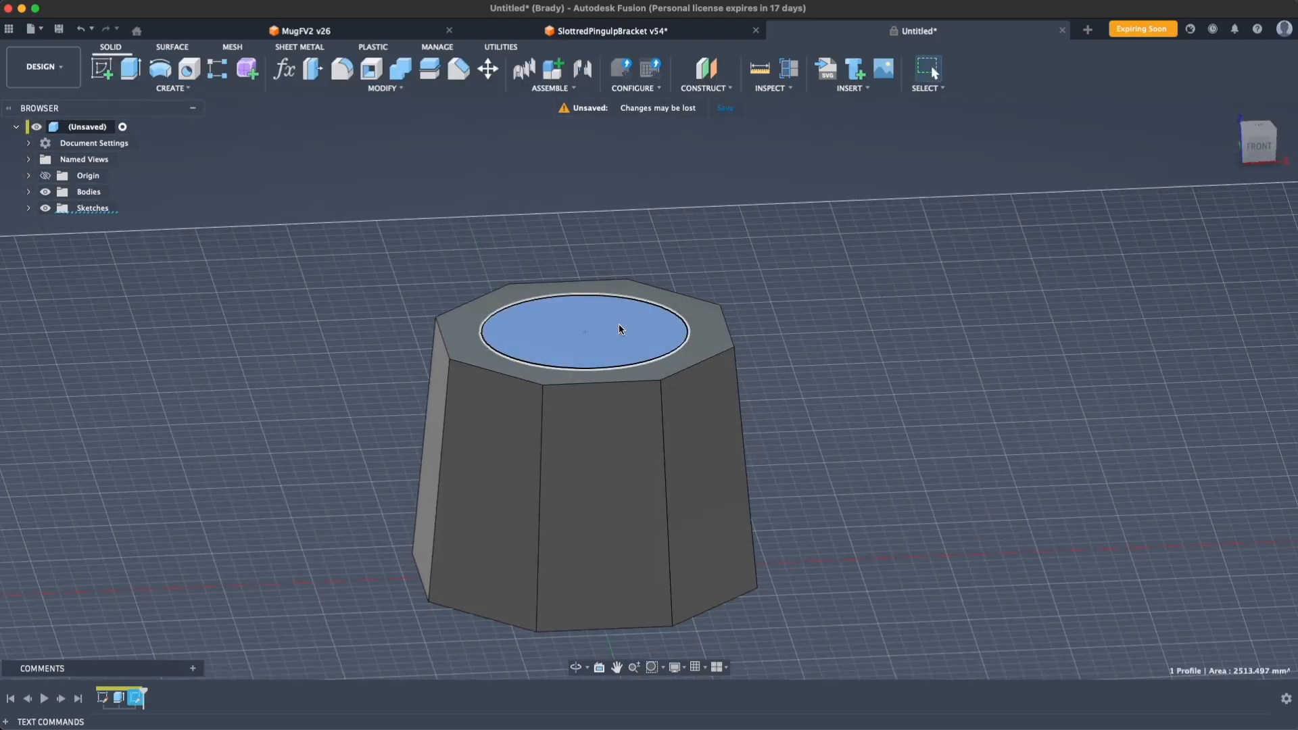
key("e")
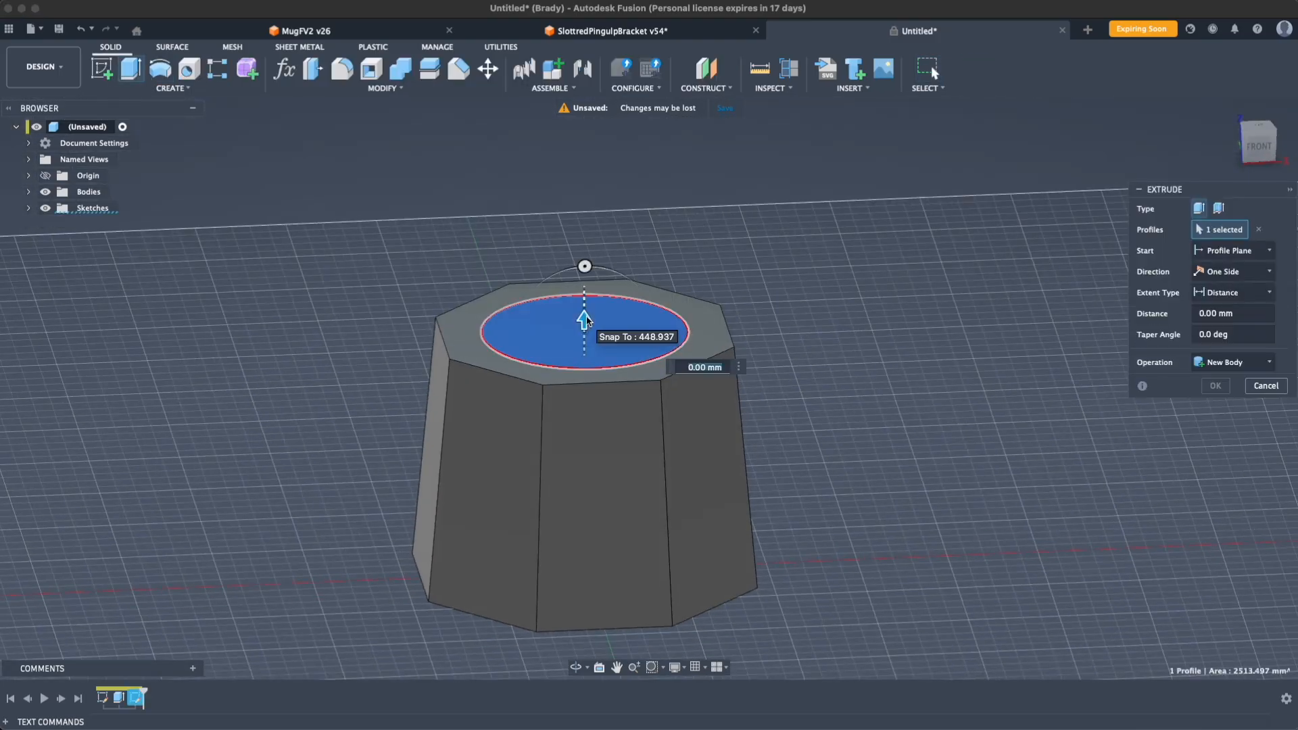
left_click_drag(585, 309, 586, 308)
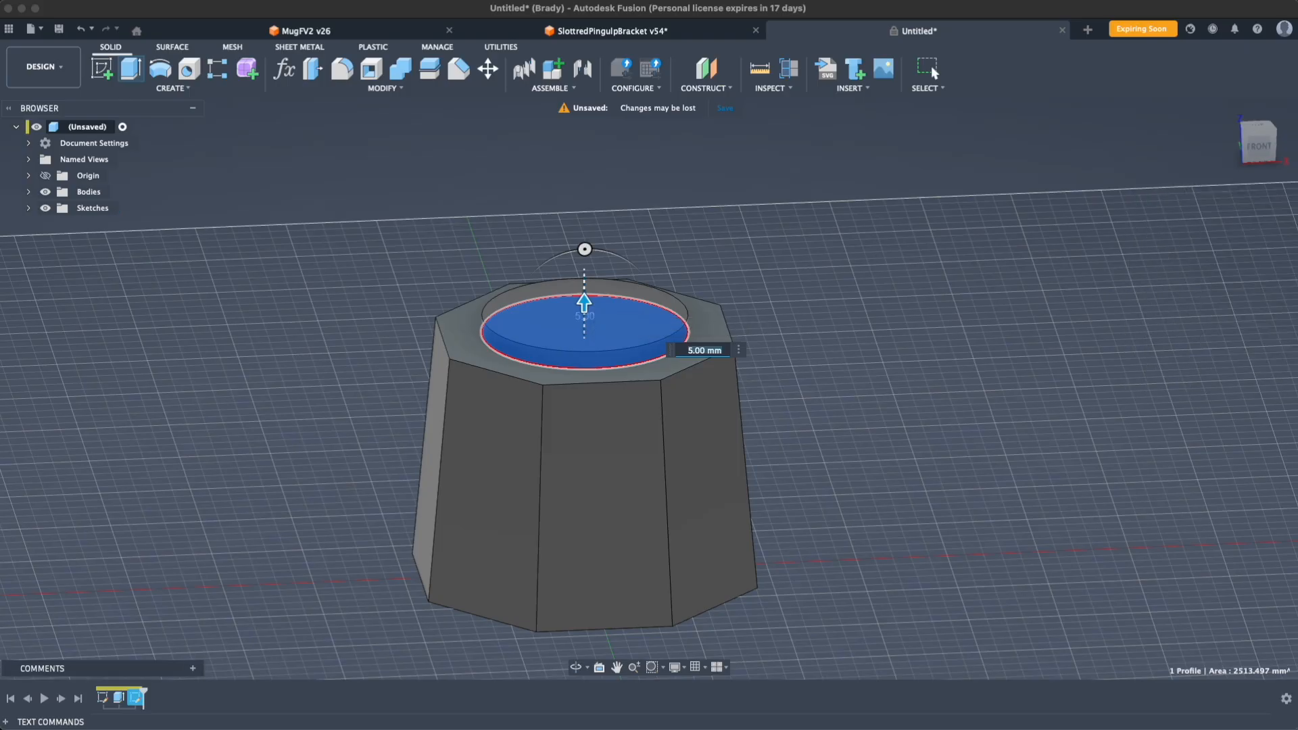
key("Return")
Step: Edit the circle's extrusion into a cut with a distance of -5 mm into the body
mouse_move(856, 508)
middle_mouse_down("shift")
mouse_move(844, 446)
mouse_move(833, 463)
mouse_move(869, 508)
middle_mouse_up("shift")
middle_click_drag(467, 410, 479, 446, "shift")
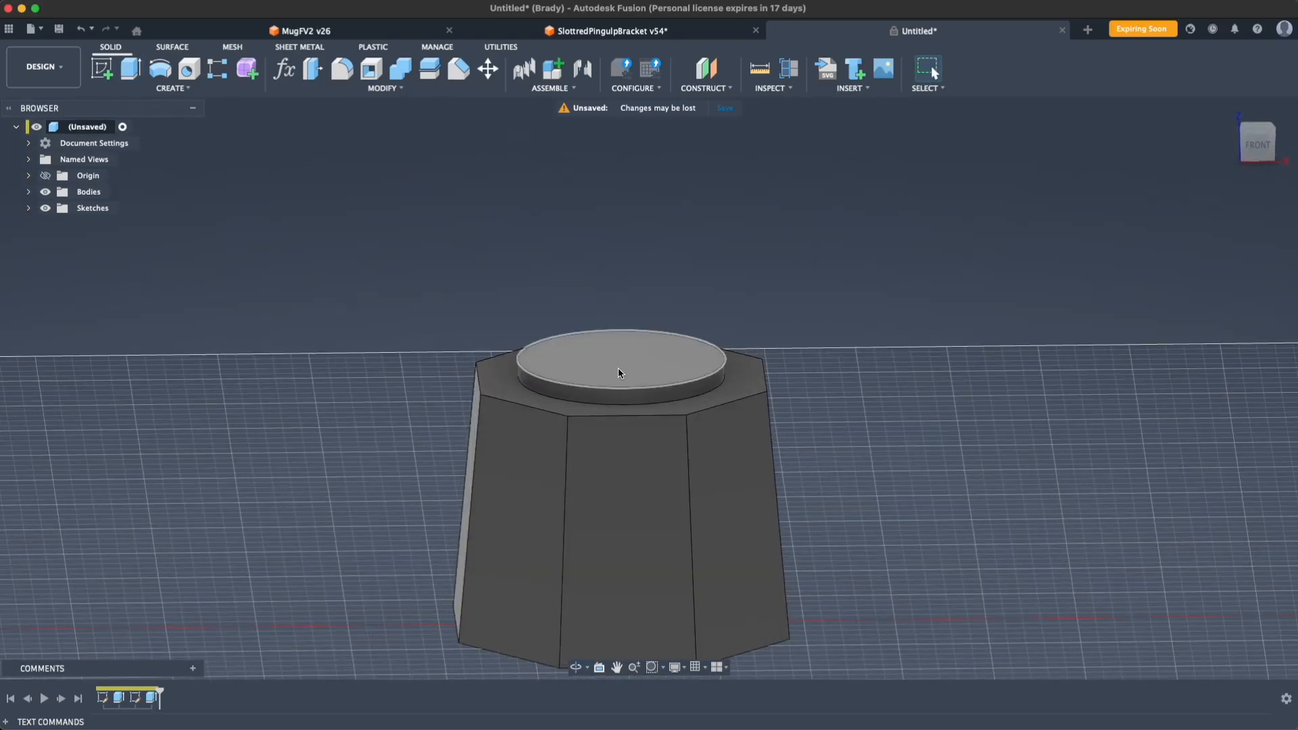
double_click(151, 698)
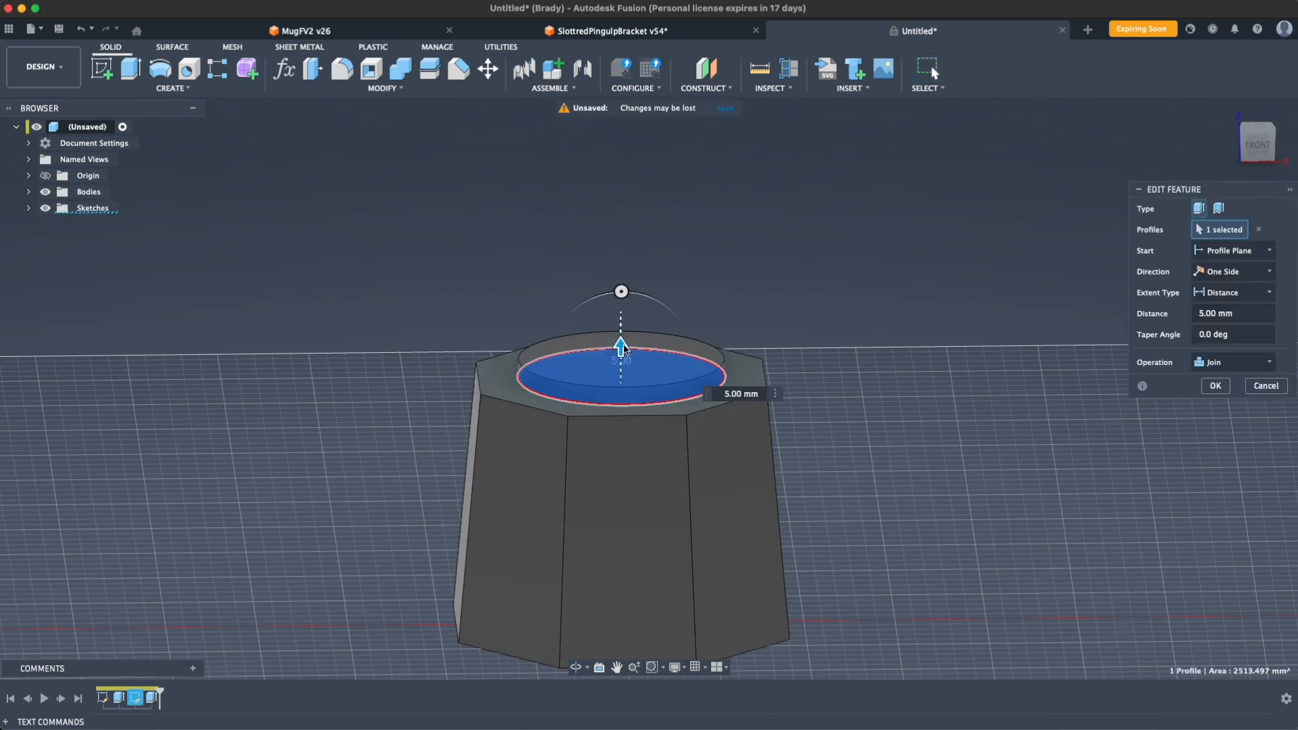
left_click_drag(621, 351, 623, 379)
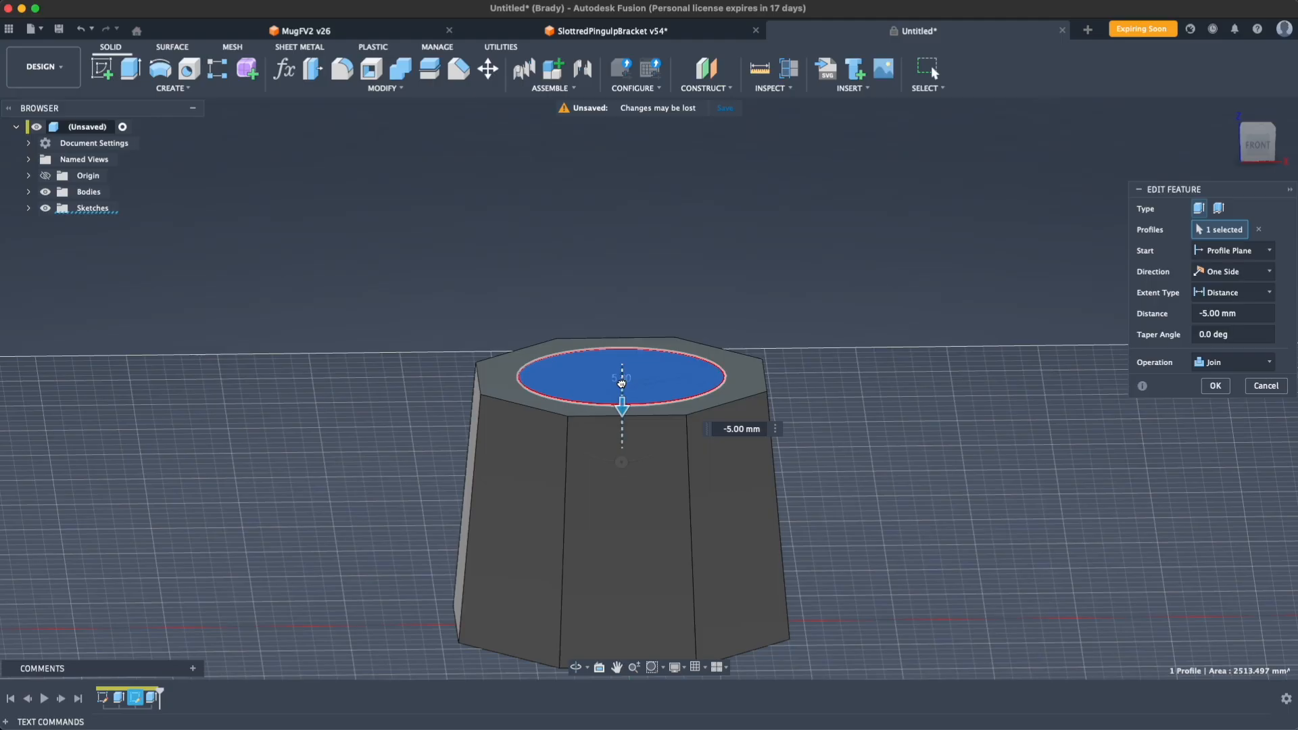
left_click(1244, 369)
left_click(1221, 402)
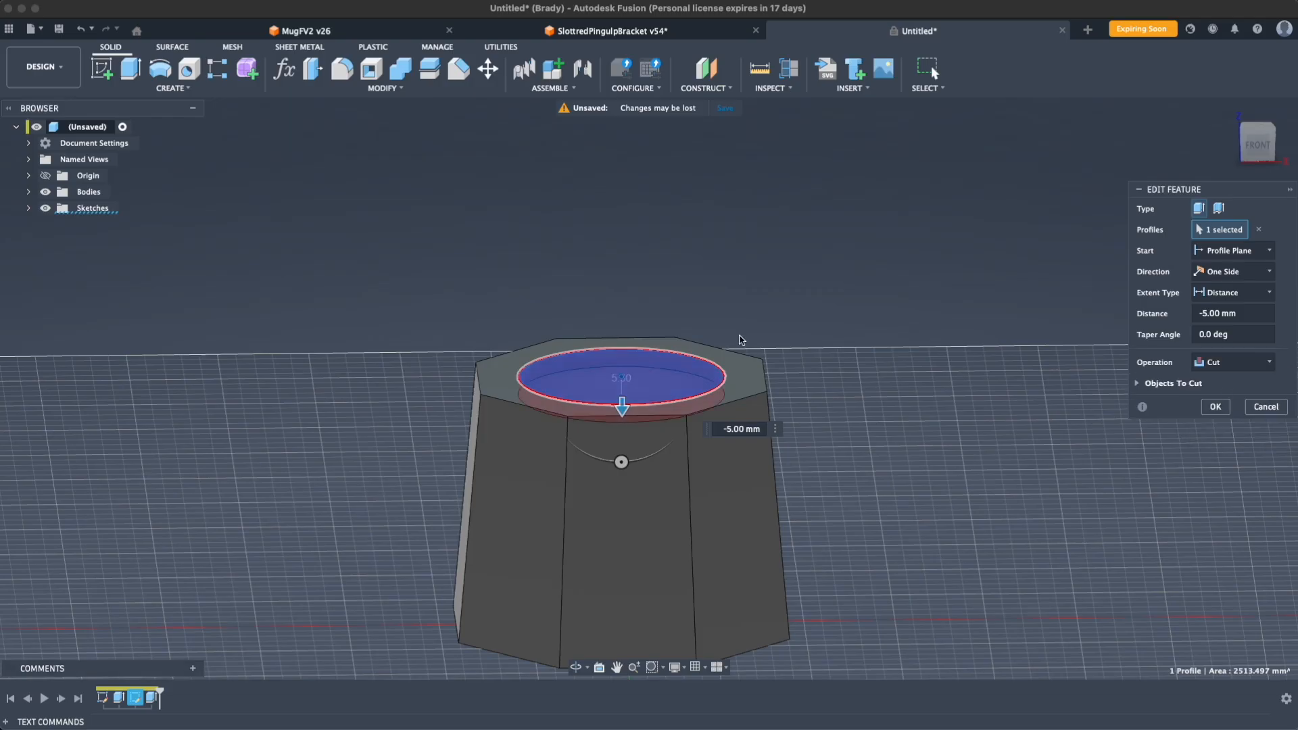
scroll(725, 354, "down", 3)
scroll(726, 354, "up", 4)
scroll(925, 361, "up", 1)
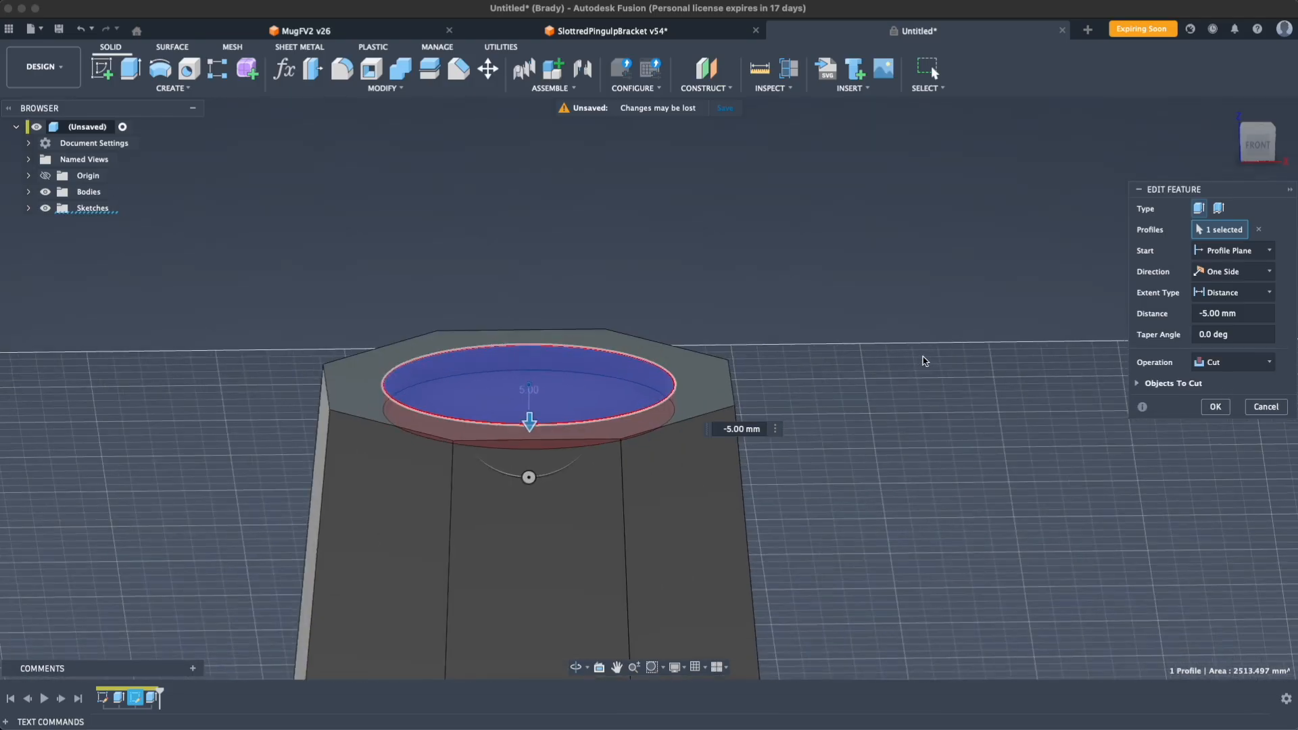
middle_click_drag(915, 365, 867, 356, "shift")
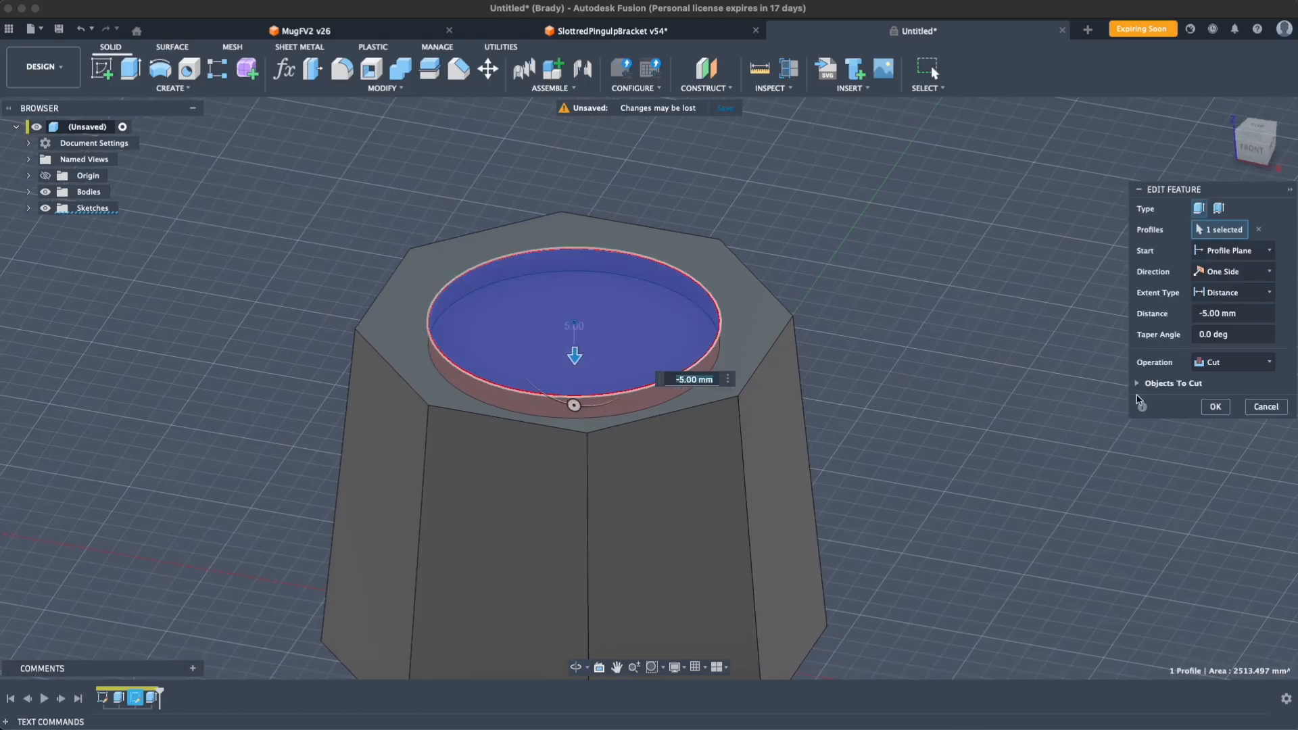
Step: Change the circle's extrusion to a New Body with a distance of 5 mm and expand the list of bodies
left_click(1239, 367)
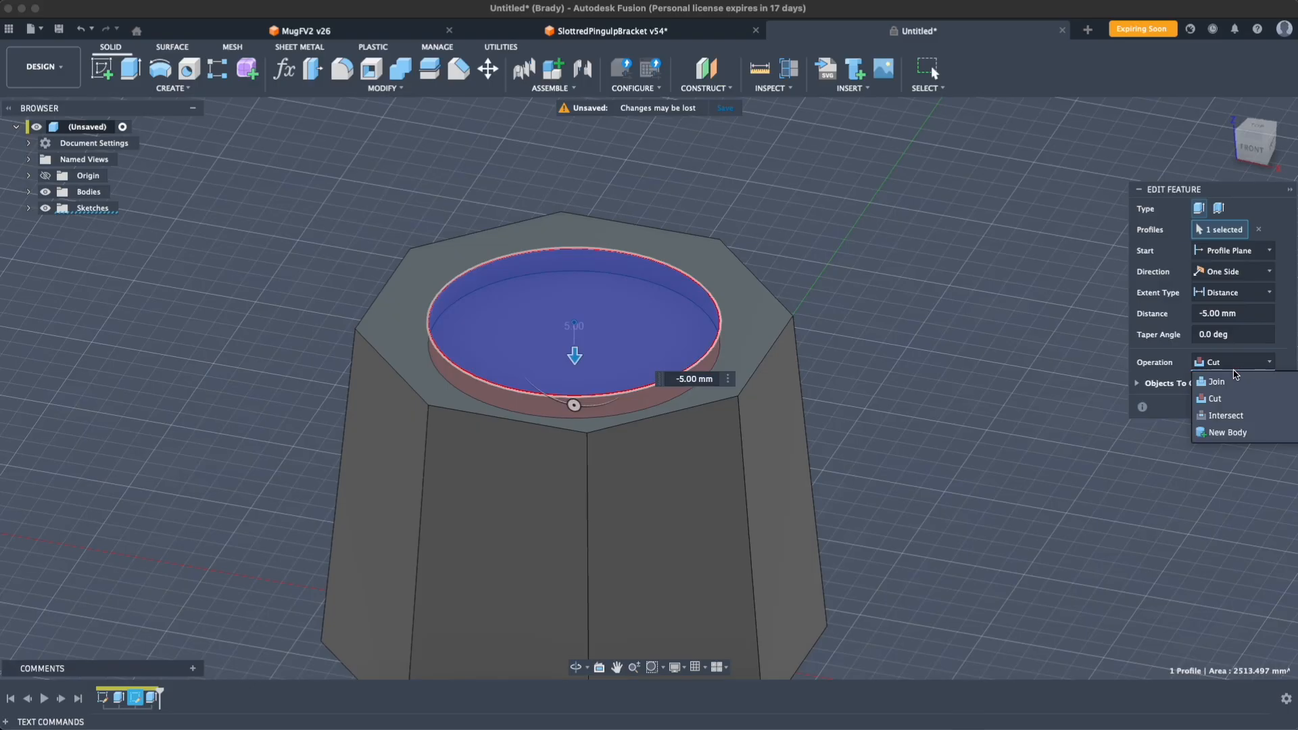
left_click(1227, 432)
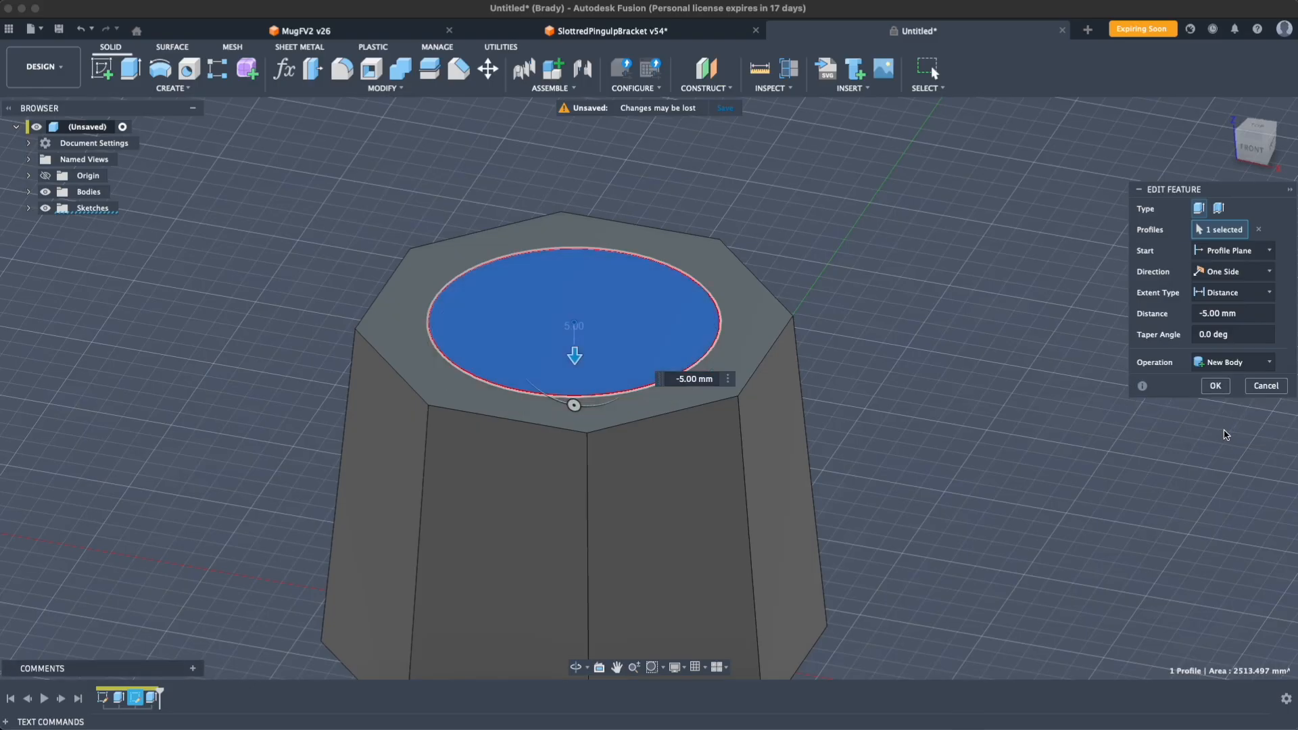
left_click_drag(582, 323, 580, 313)
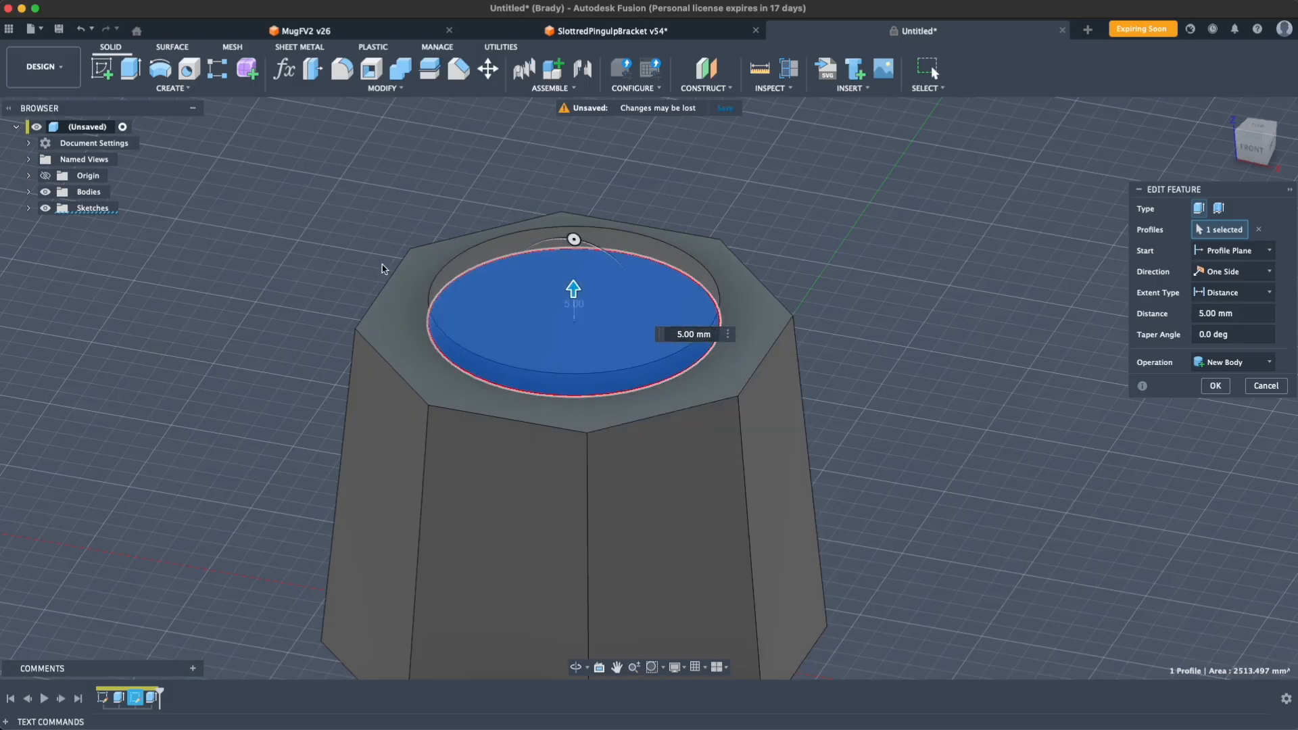
key("Return")
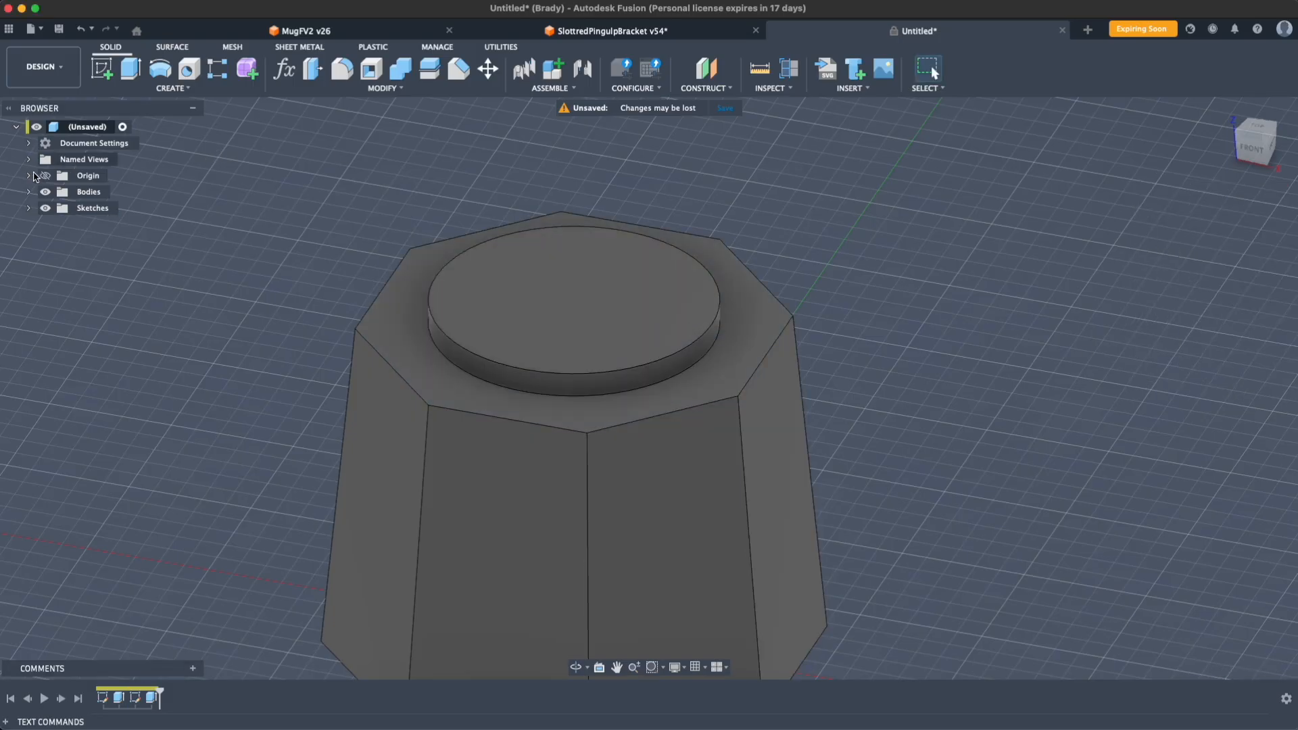
left_click(28, 192)
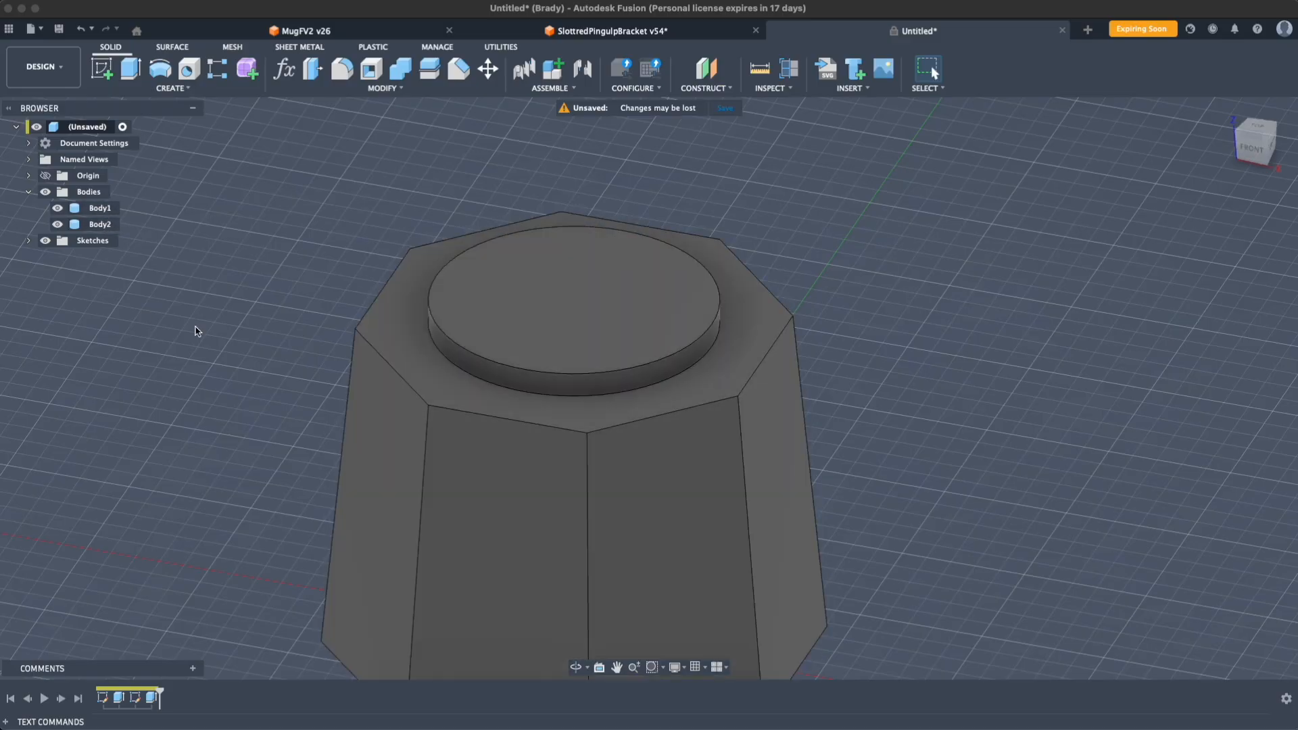
Step: Edit the circle's extrusion to use the Join operation, merging the raised disc with the octagonal body
double_click(152, 698)
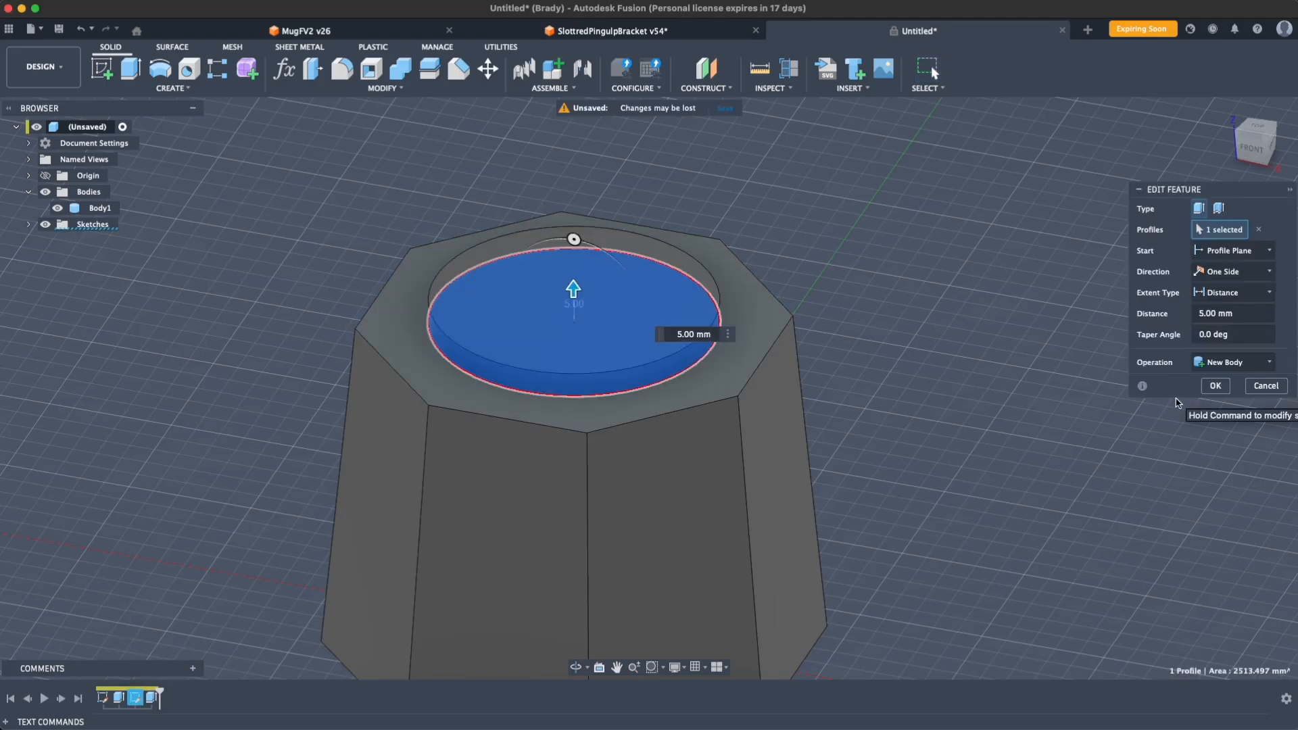
left_click(1232, 363)
left_click(1216, 382)
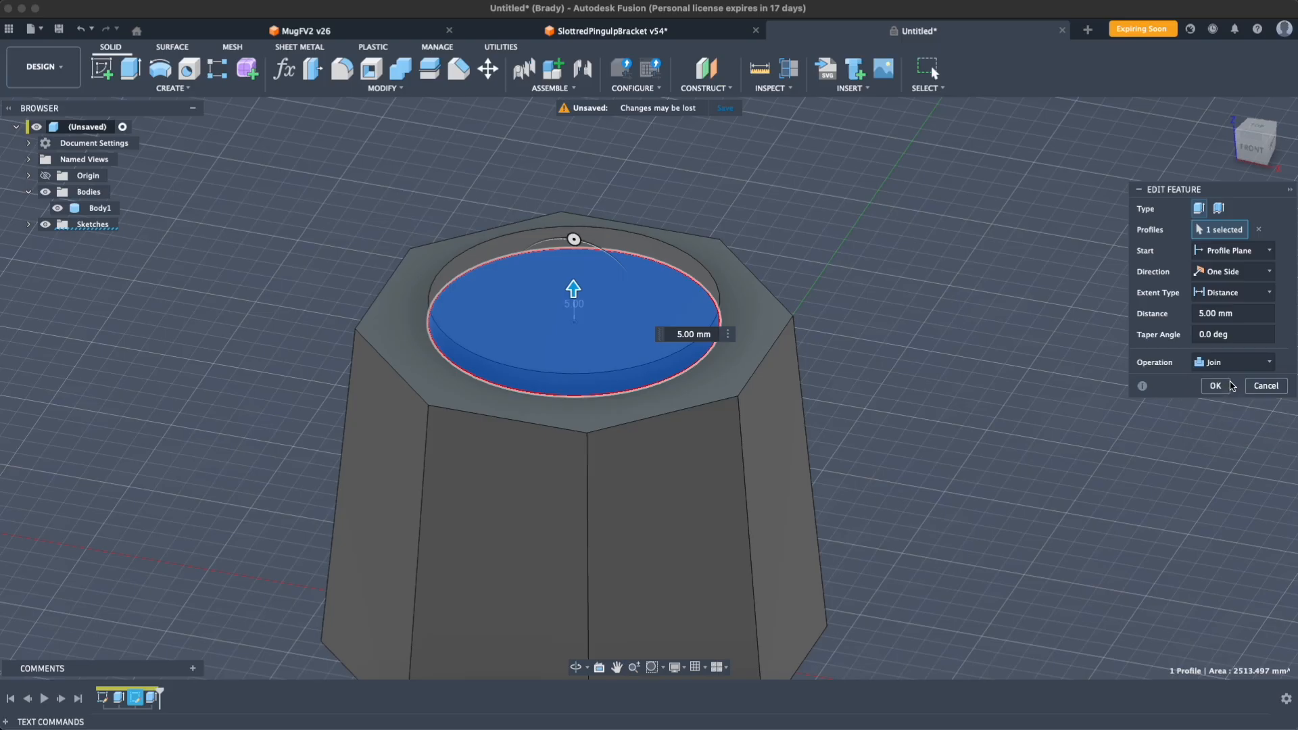
key("Return")
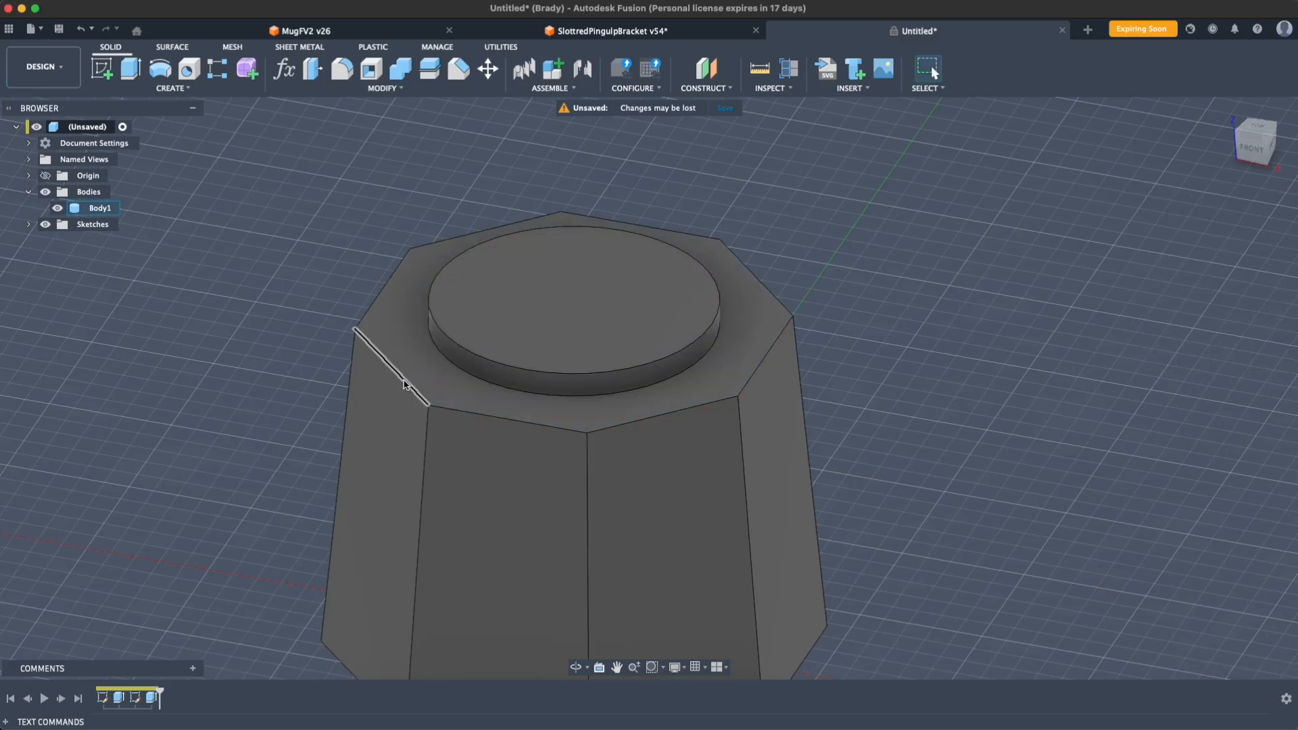
left_click(471, 377)
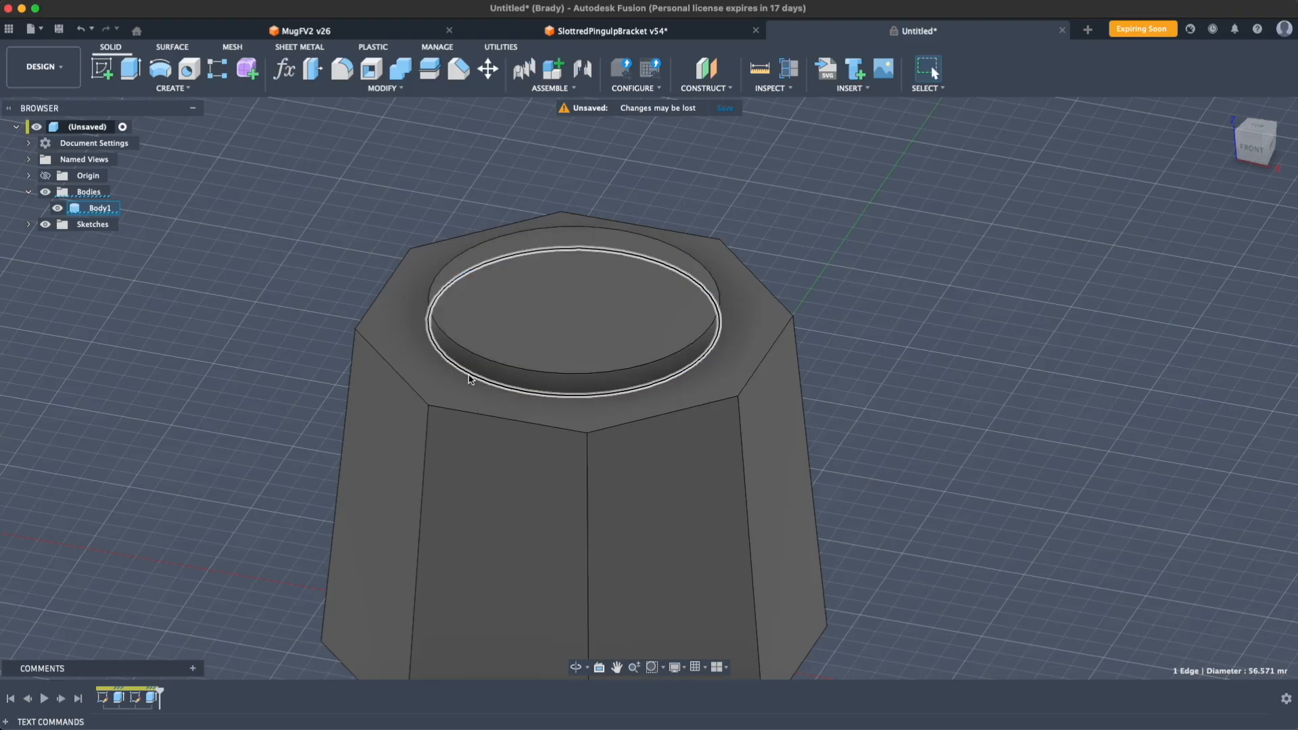
middle_click_drag(263, 491, 277, 431)
left_click(276, 401)
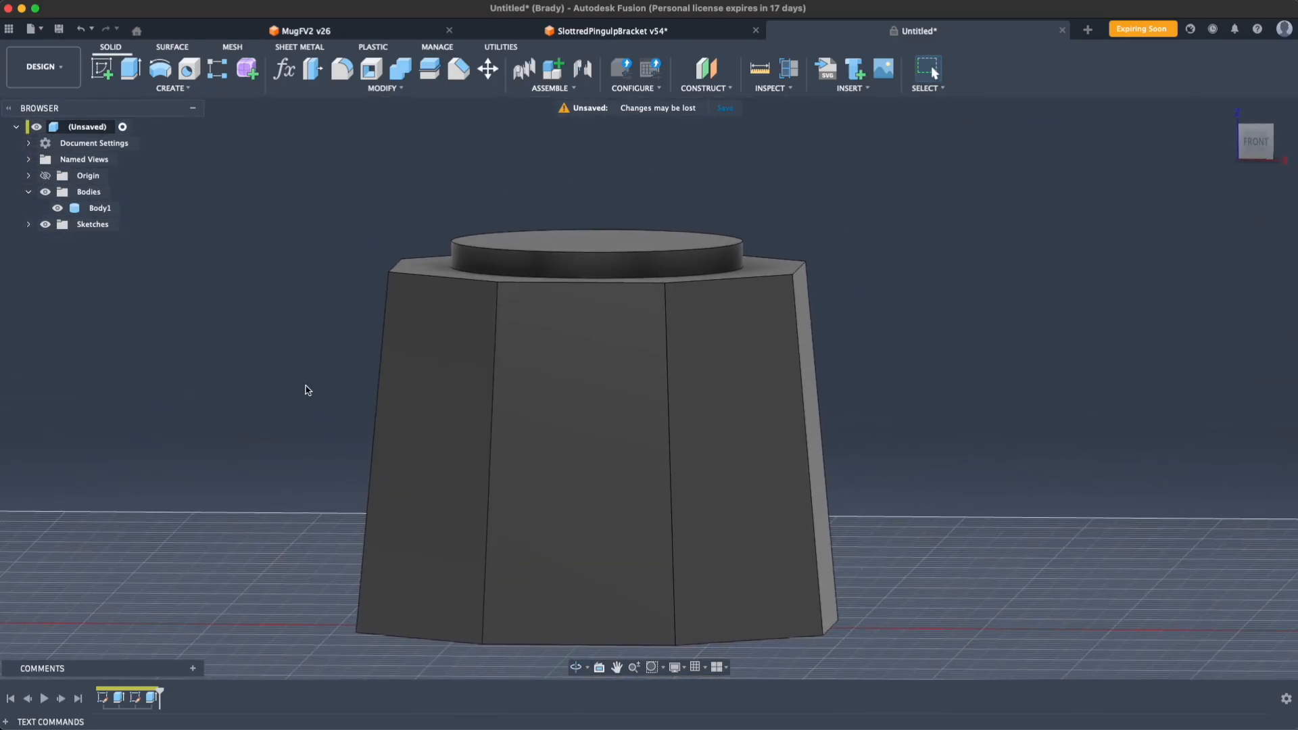
scroll(308, 391, "down", 2)
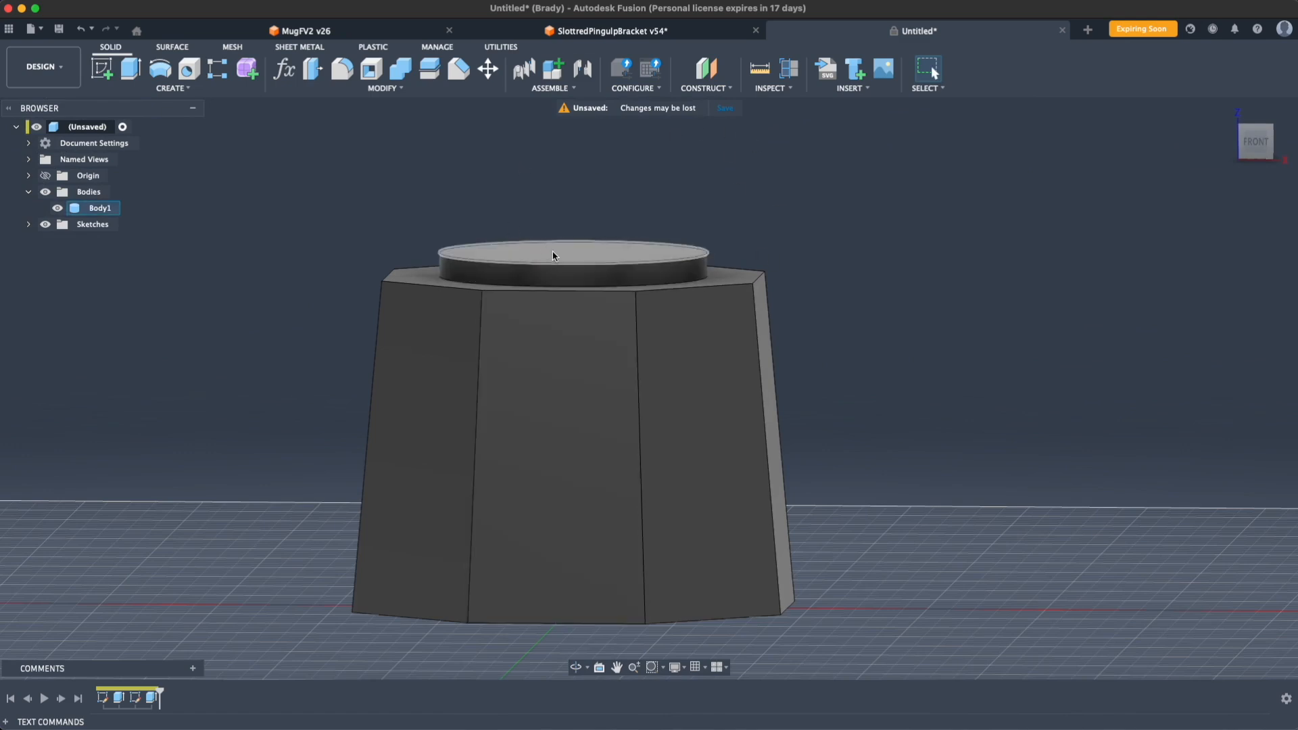
Step: Fillet the octagonal body's top face edges and the disc's base with a 2.50 mm chord length
scroll(347, 339, "down", 3)
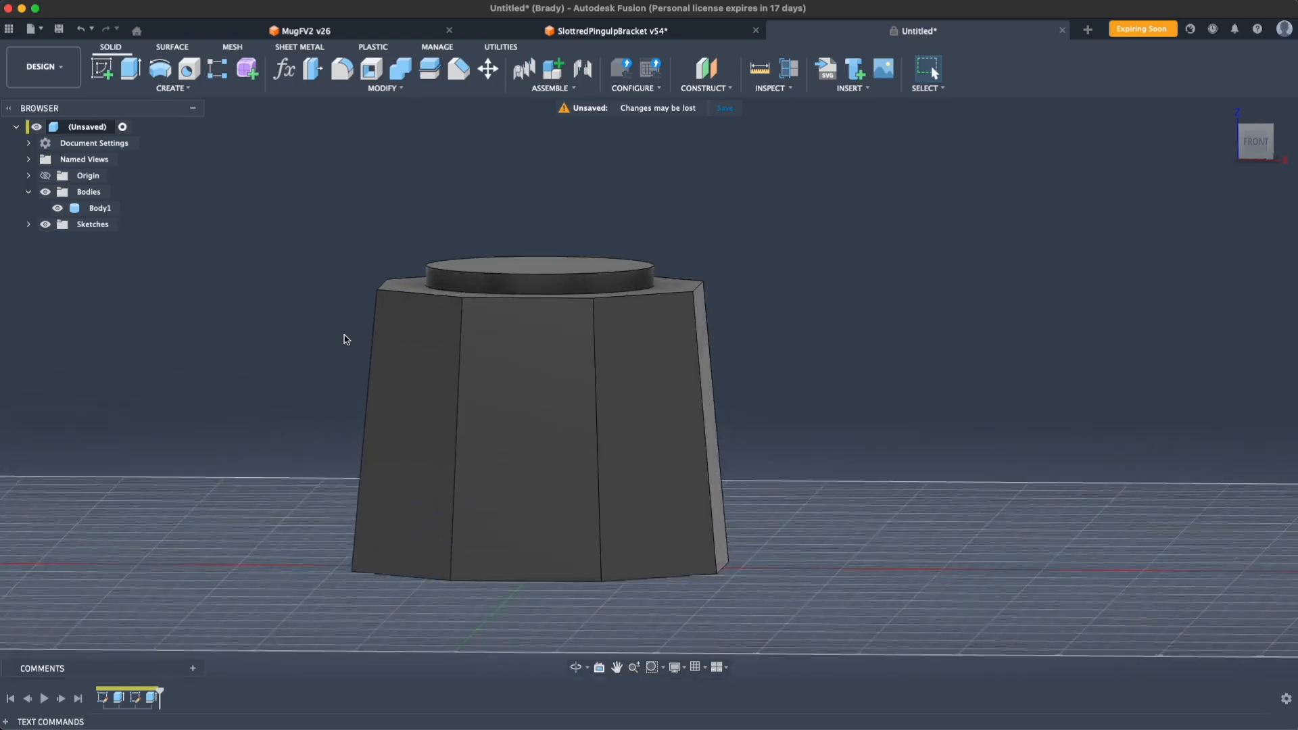
middle_click_drag(339, 339, 367, 351, "shift")
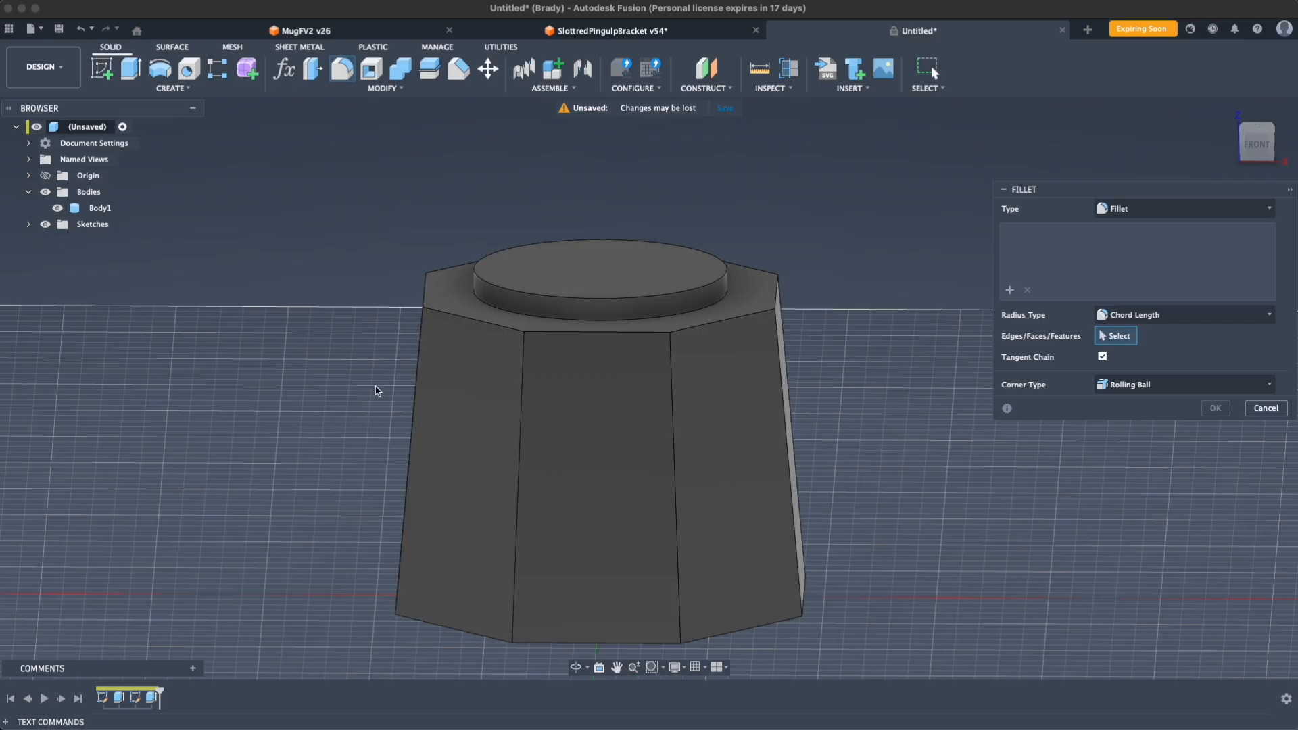
left_click(469, 322)
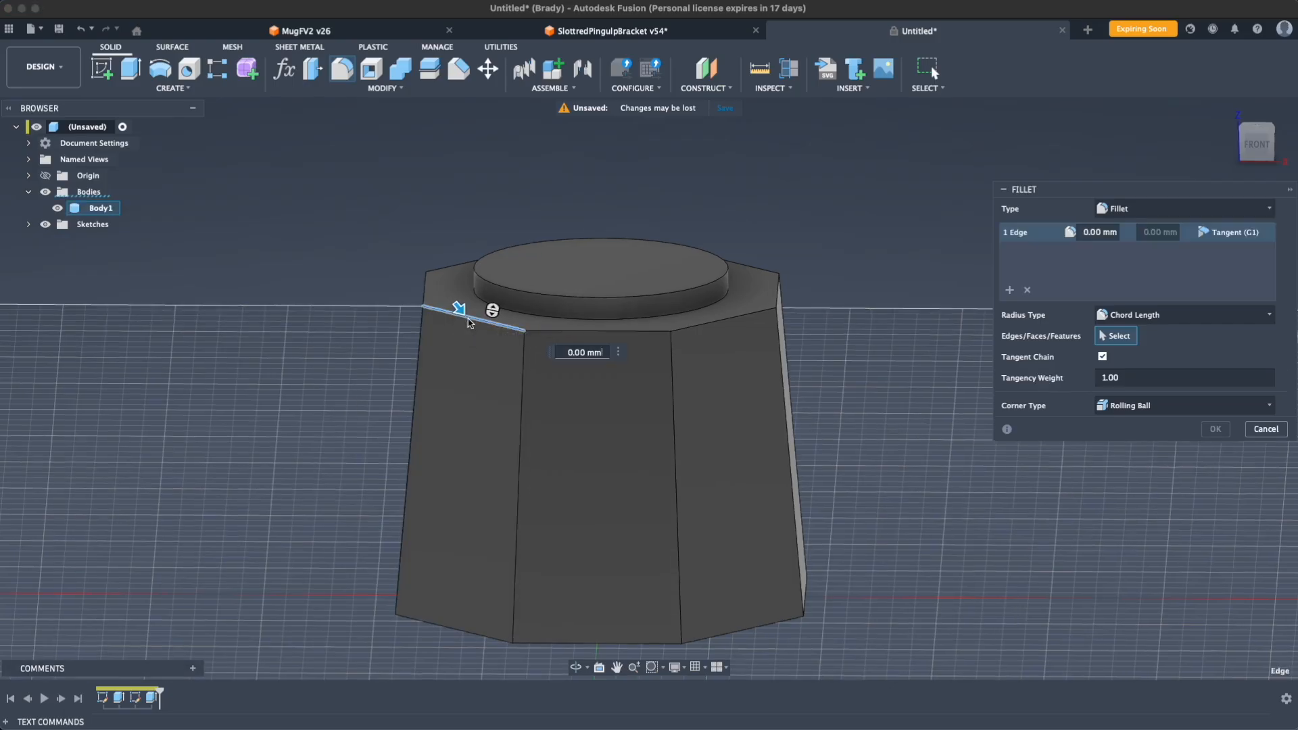
scroll(682, 325, "up", 3)
middle_click_drag(643, 291, 645, 326)
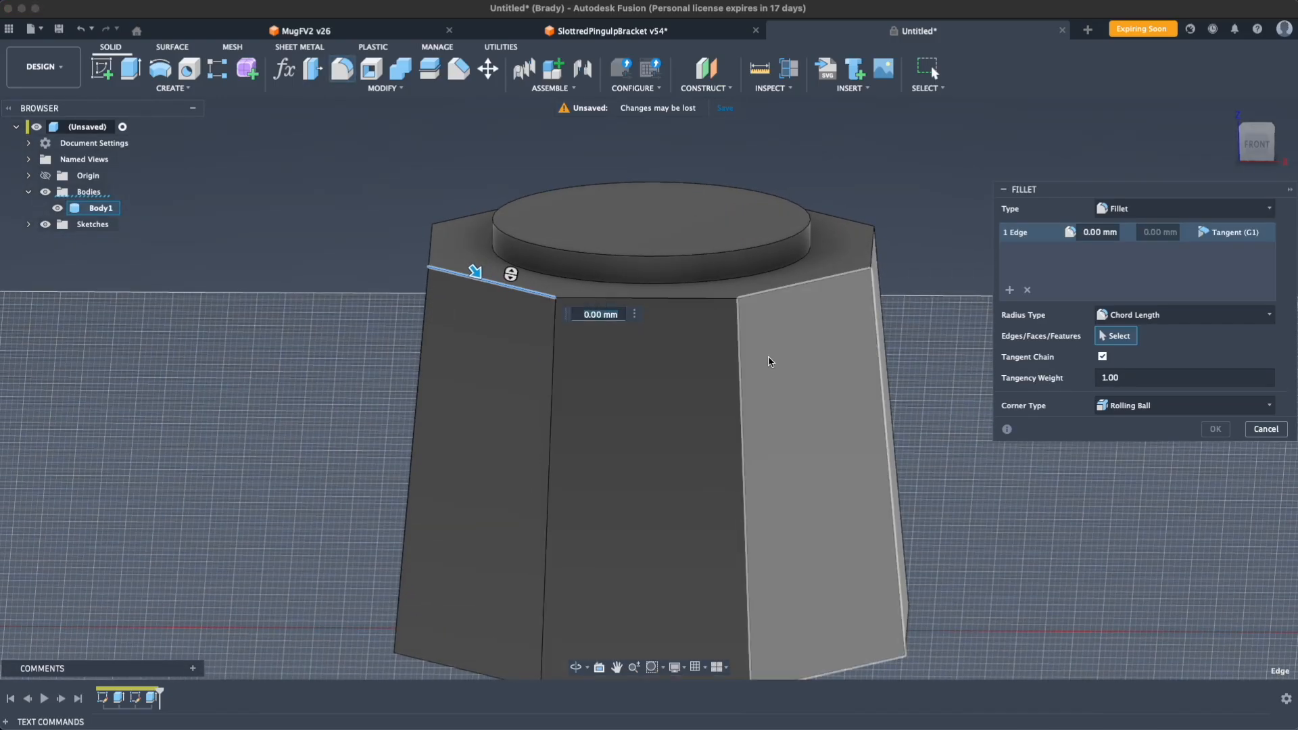
middle_click_drag(675, 437, 652, 495)
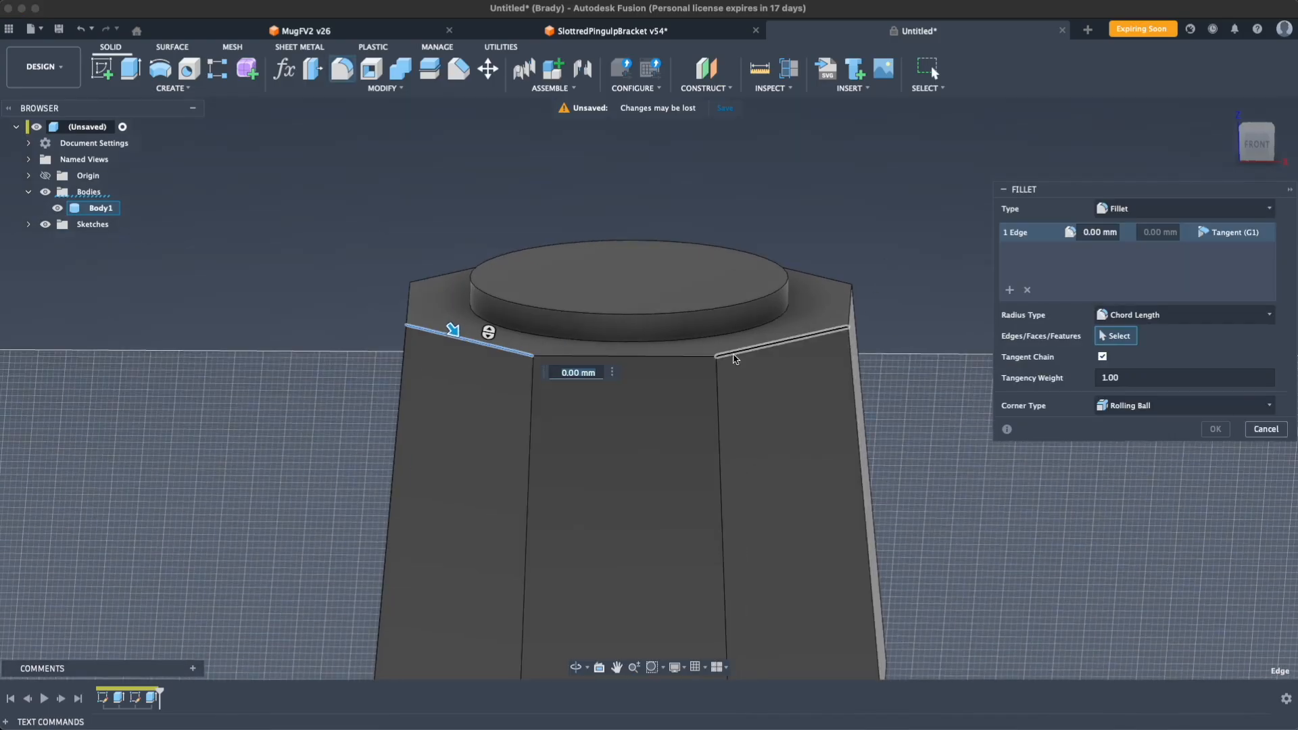
left_click(693, 351)
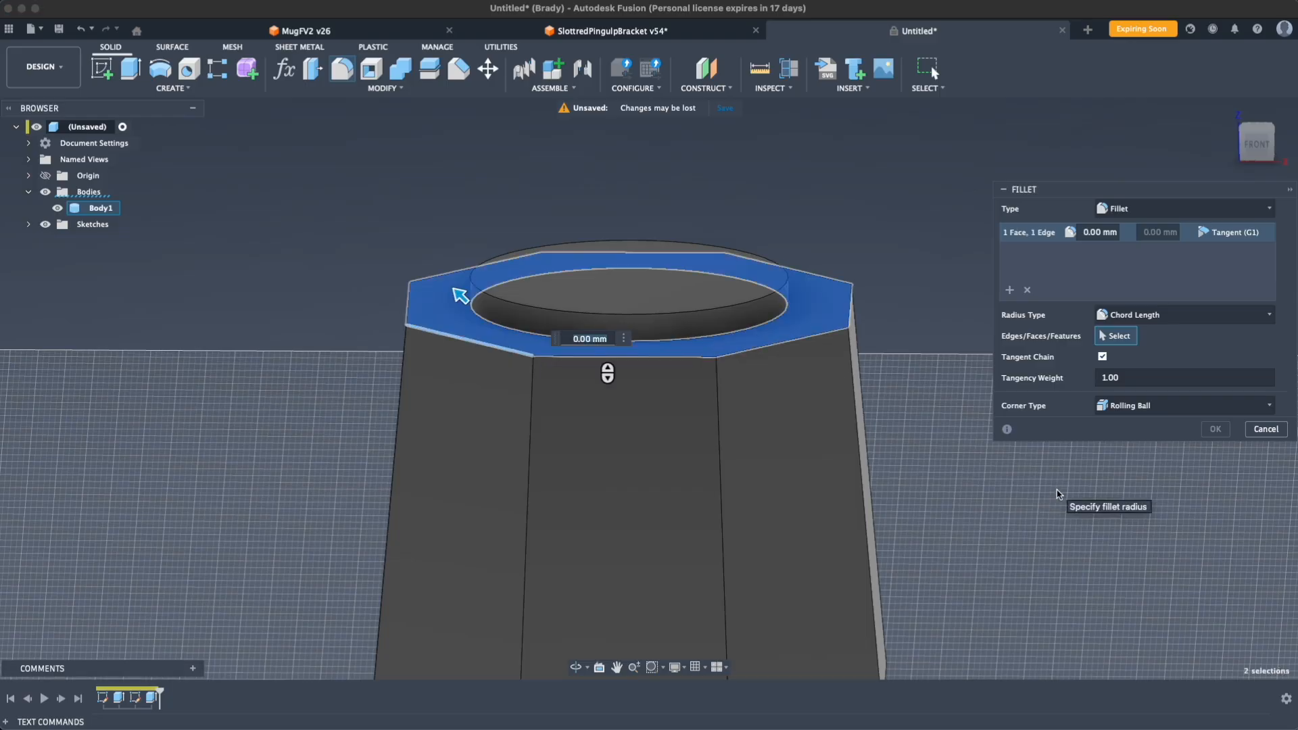
left_click(797, 317)
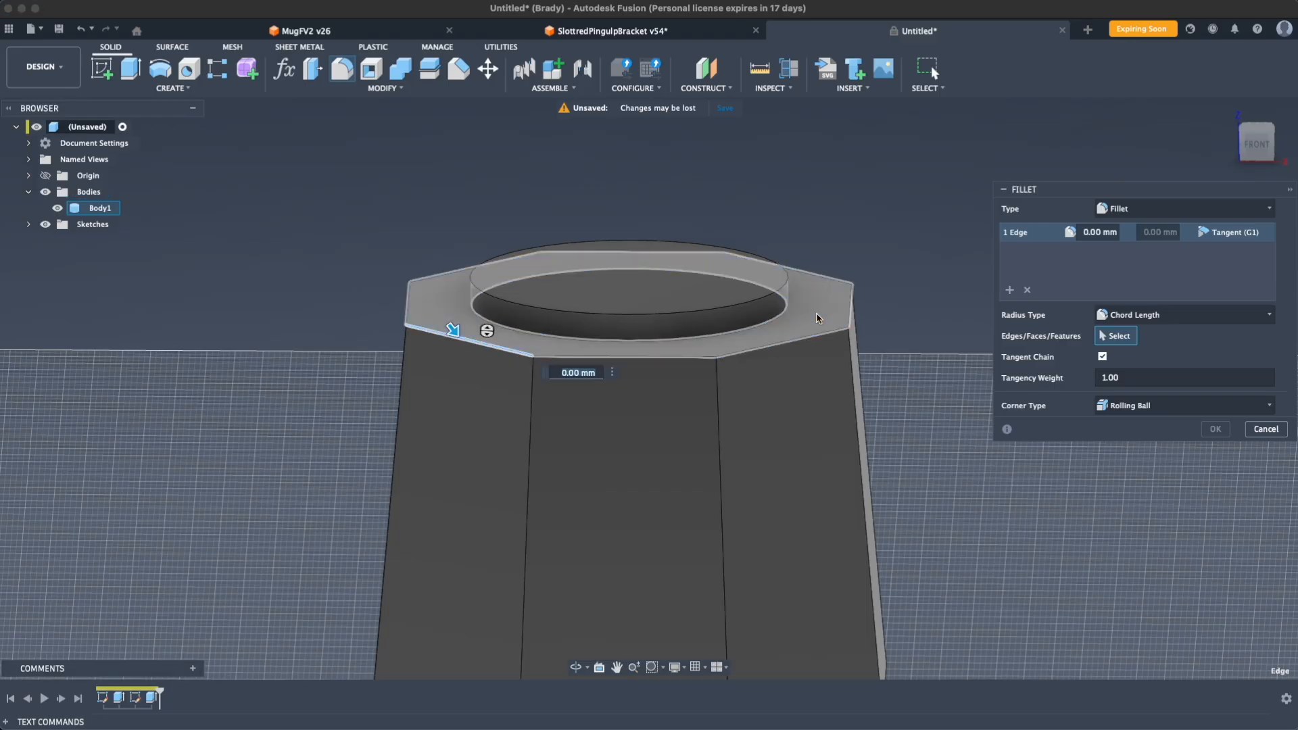
left_click(787, 317)
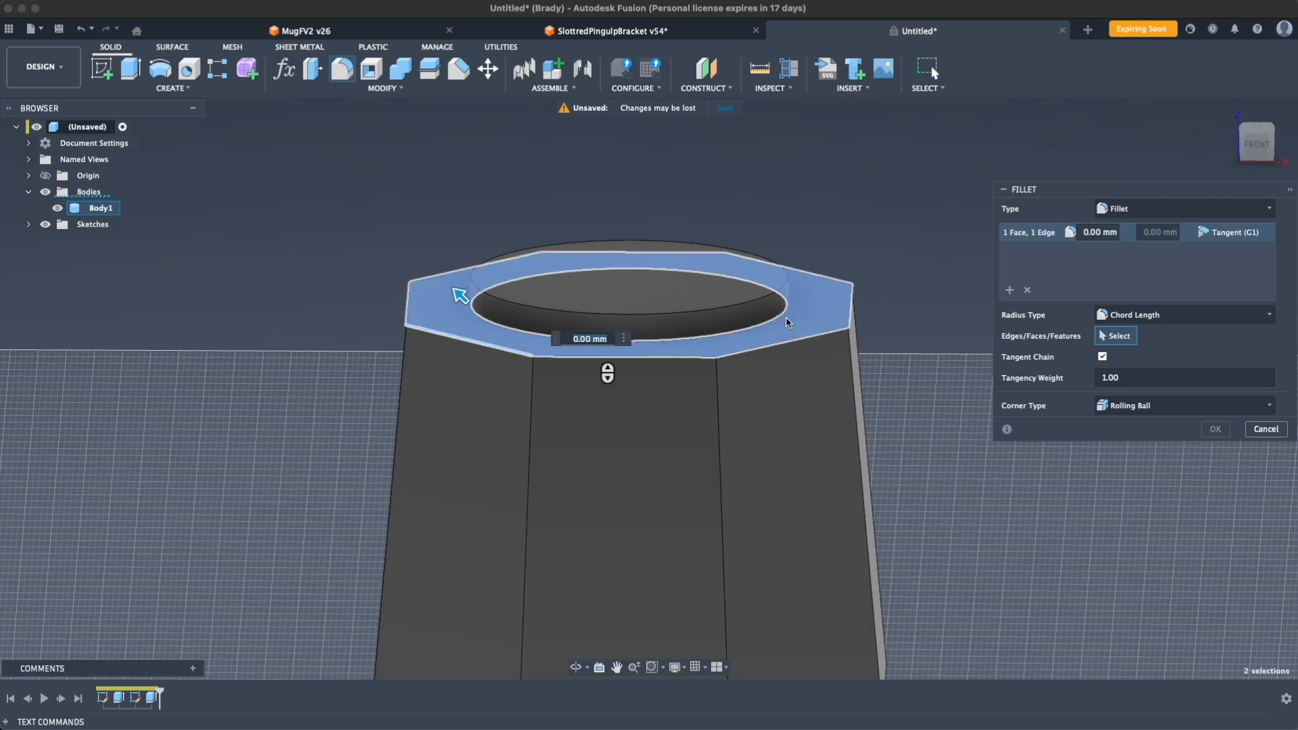
left_click_drag(461, 296, 456, 292)
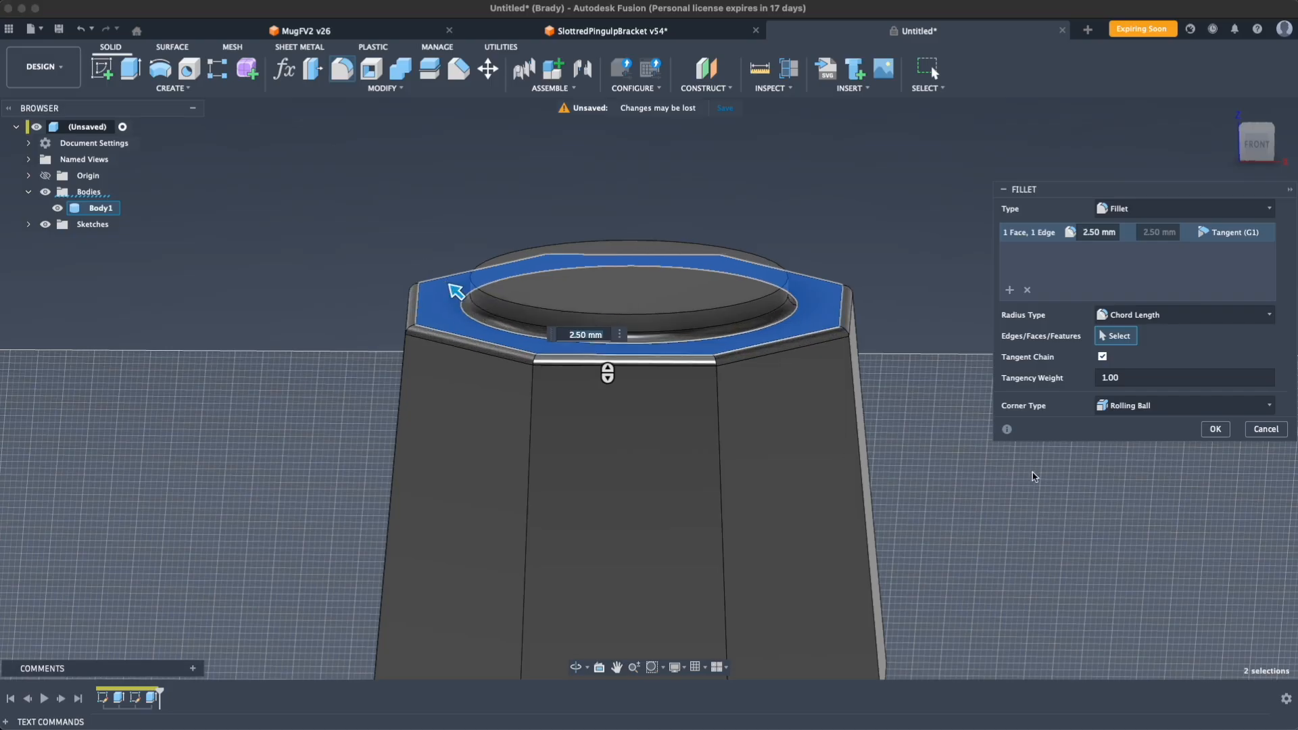
left_click(1214, 430)
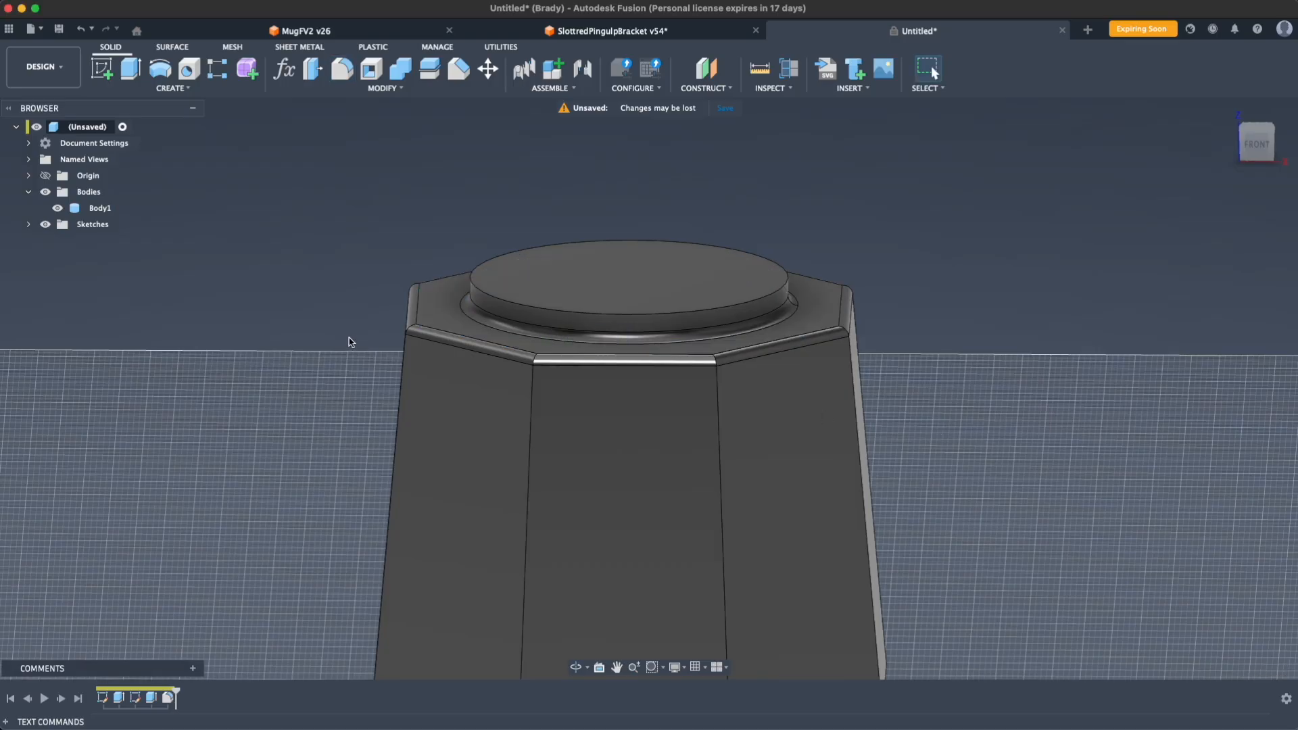
Step: Edit the fillet to also round the vertical edges around the sides of the octagonal body
middle_click_drag(915, 346, 909, 108)
scroll(914, 318, "down", 3)
middle_click_drag(914, 319, 934, 436)
double_click(165, 698)
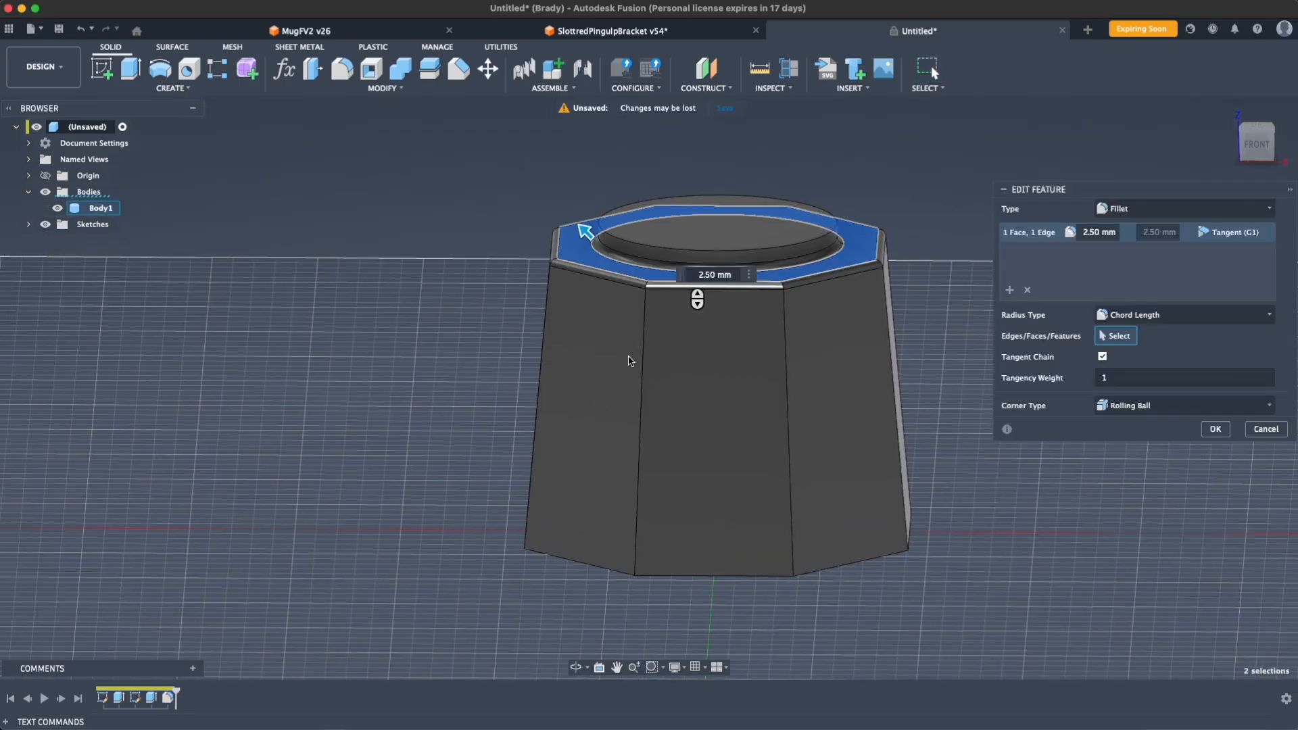
left_click(783, 357)
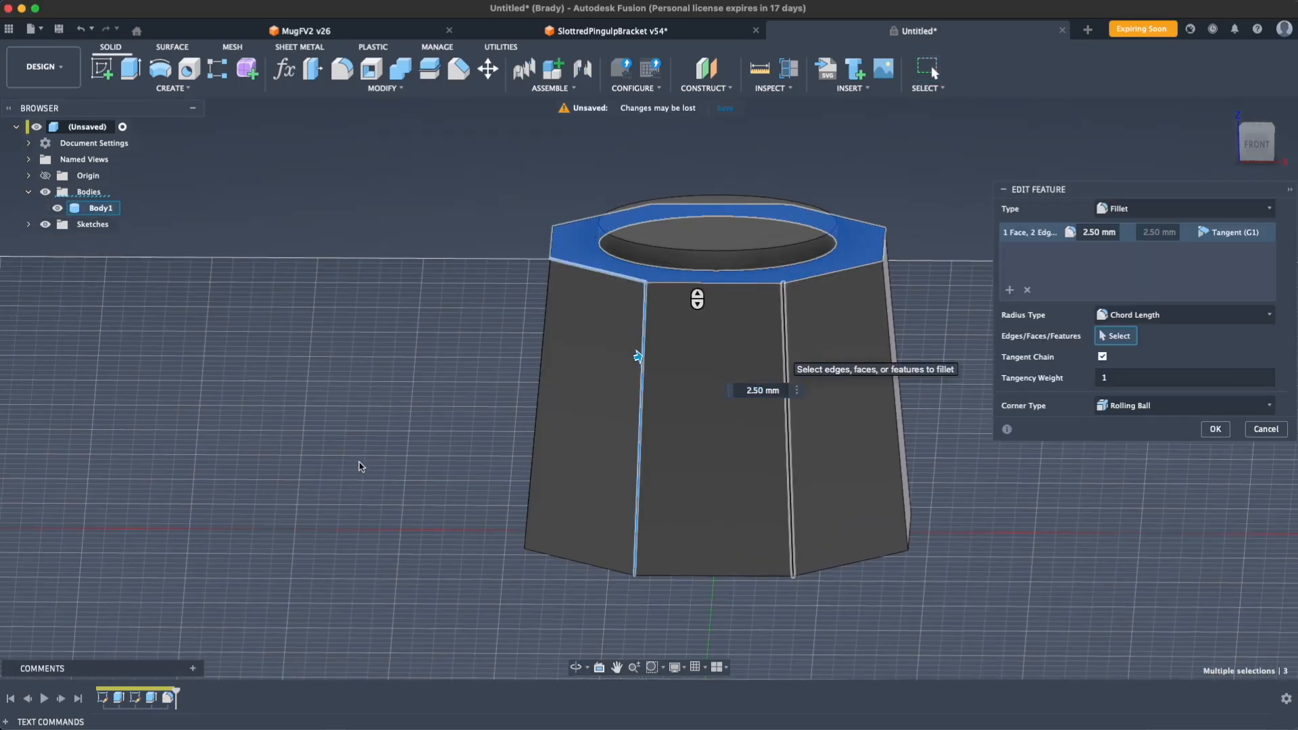
middle_click_drag(426, 496, 744, 414, "shift")
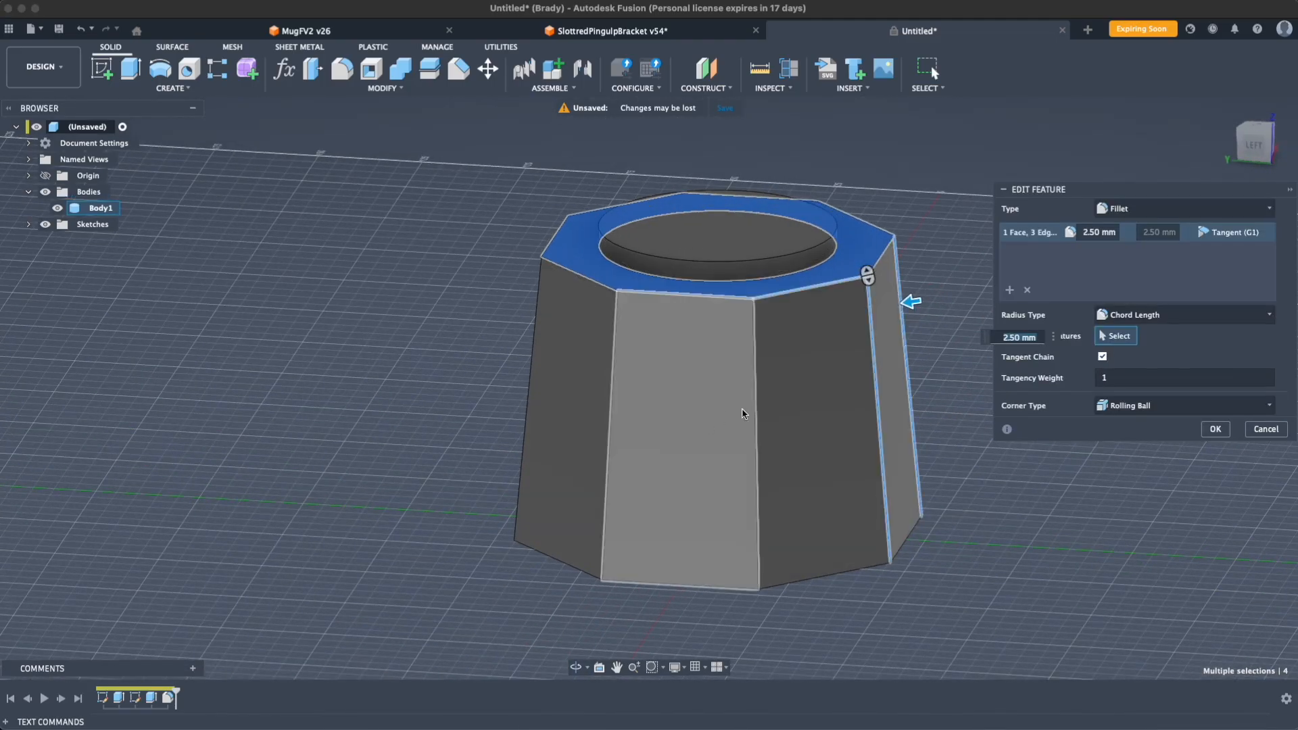
left_click(756, 415)
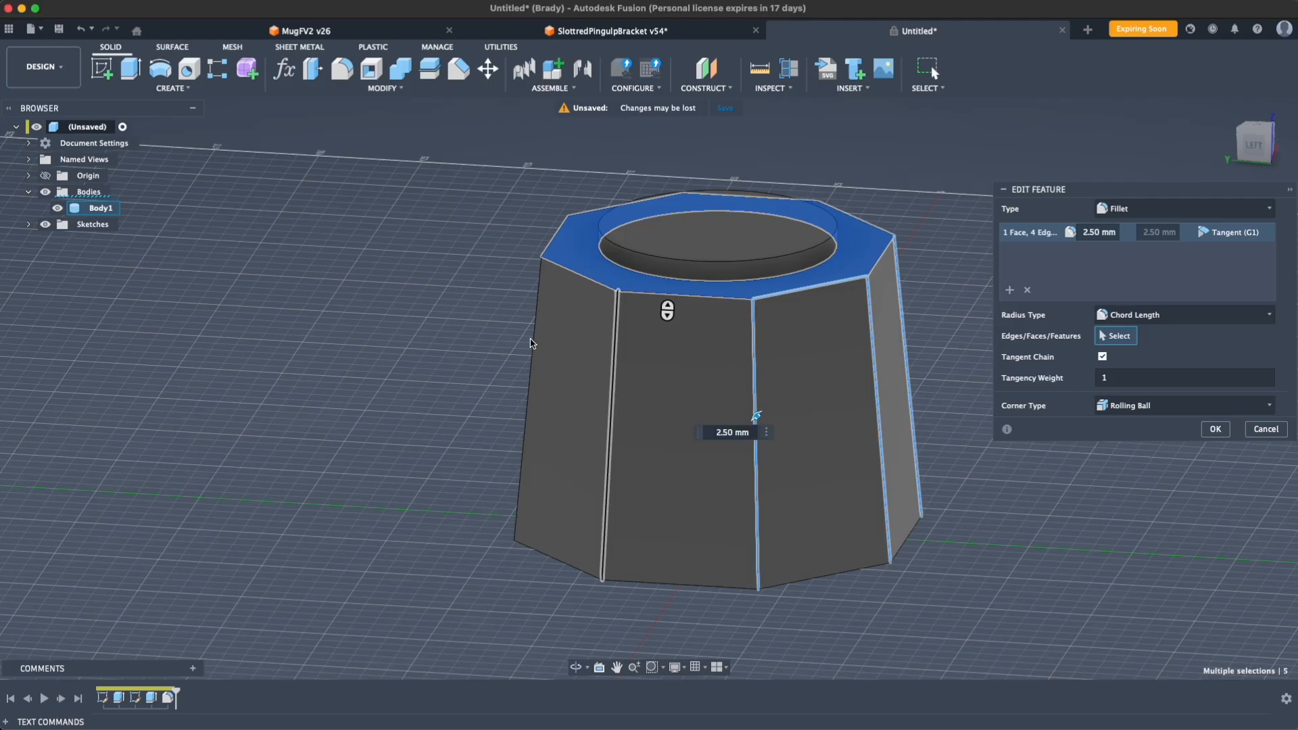
left_click(534, 342)
middle_click_drag(365, 413, 458, 409, "shift")
left_click(626, 423)
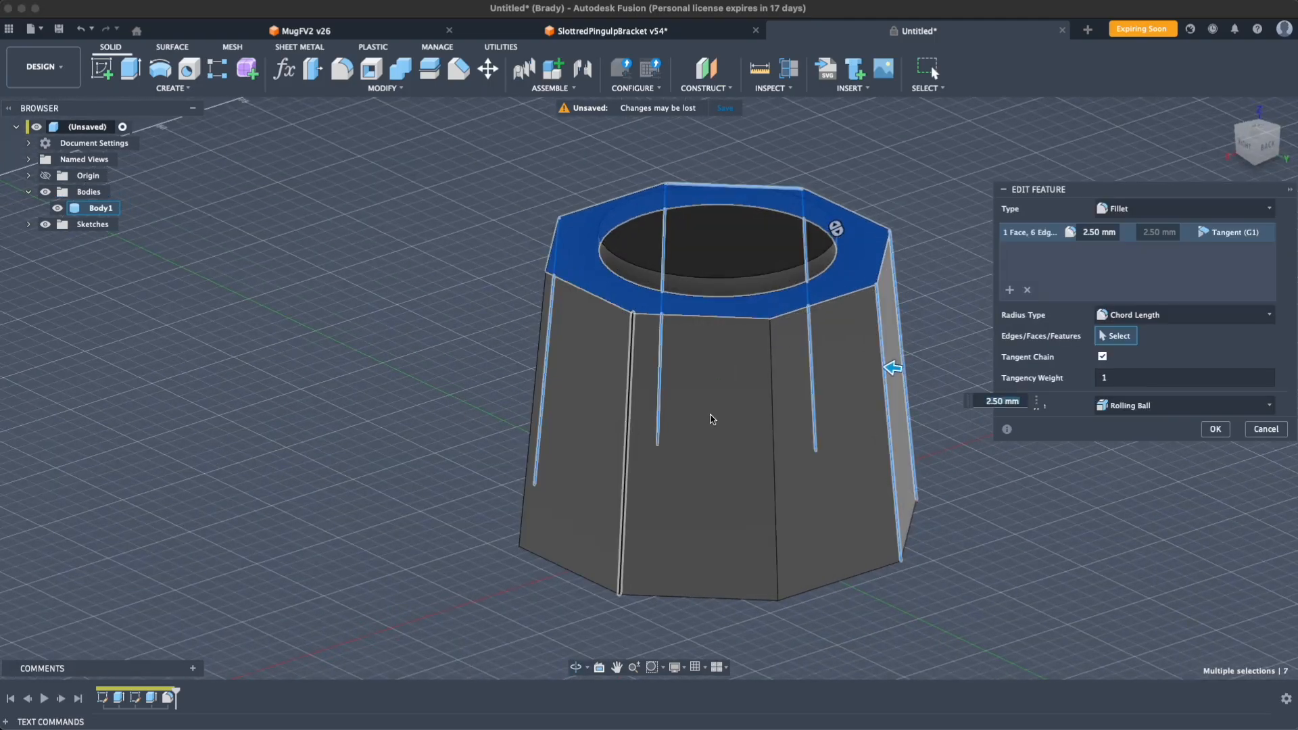
left_click(774, 409)
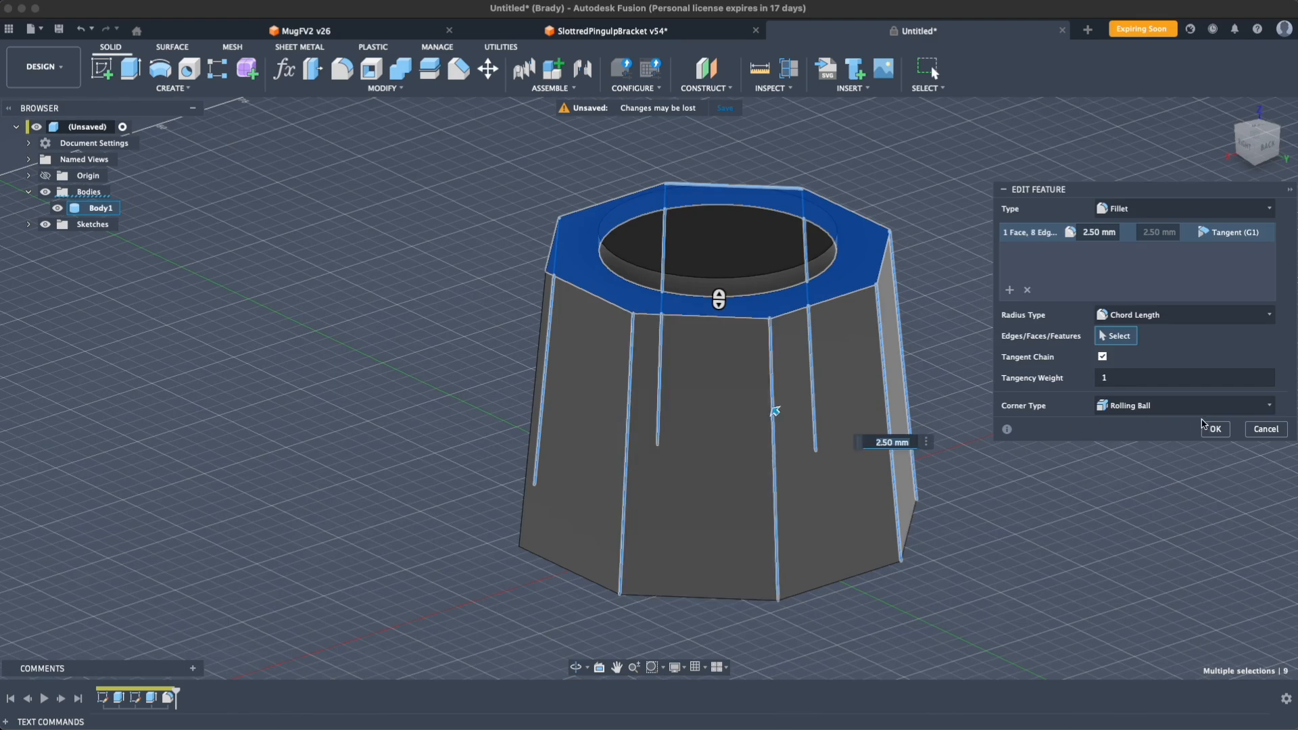
left_click(1212, 427)
middle_click_drag(777, 304, 539, 235, "shift")
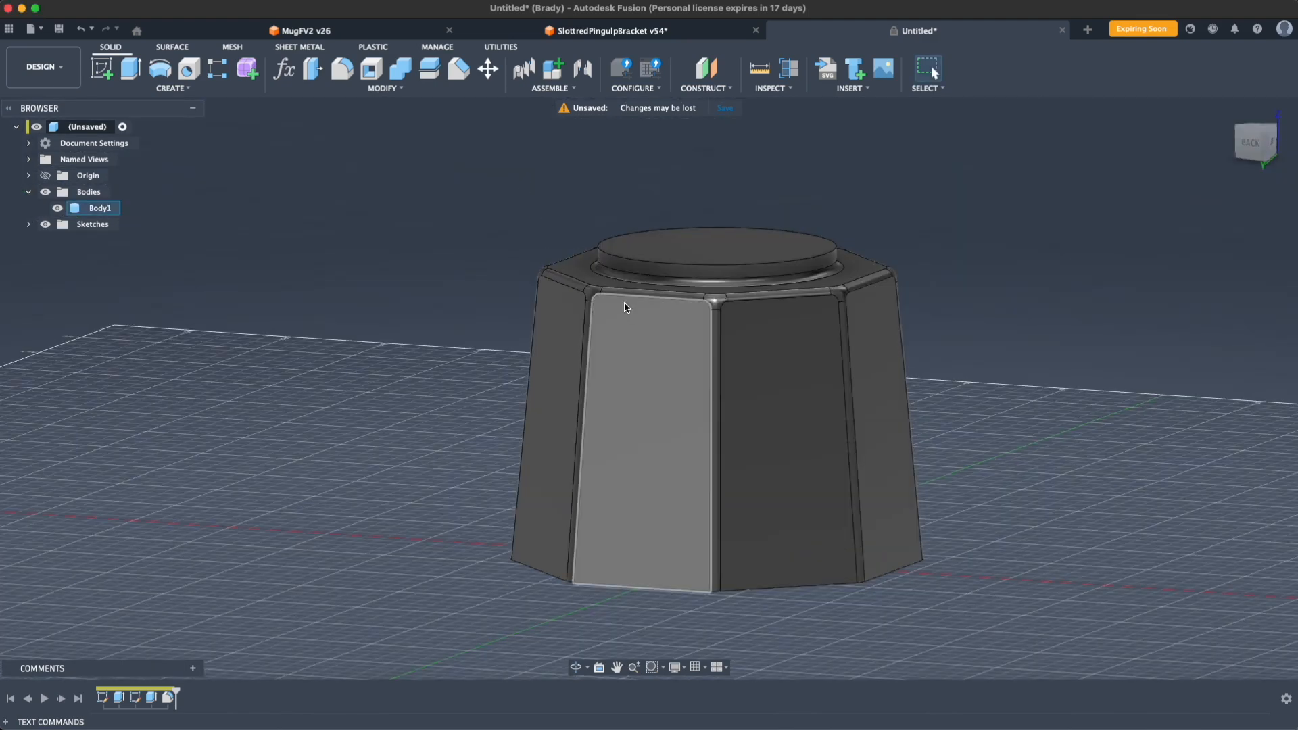
Step: Switch to the Amazon moka pot page, examine the base of the pot in the main product photo, and return to Fusion
key("super+Tab")
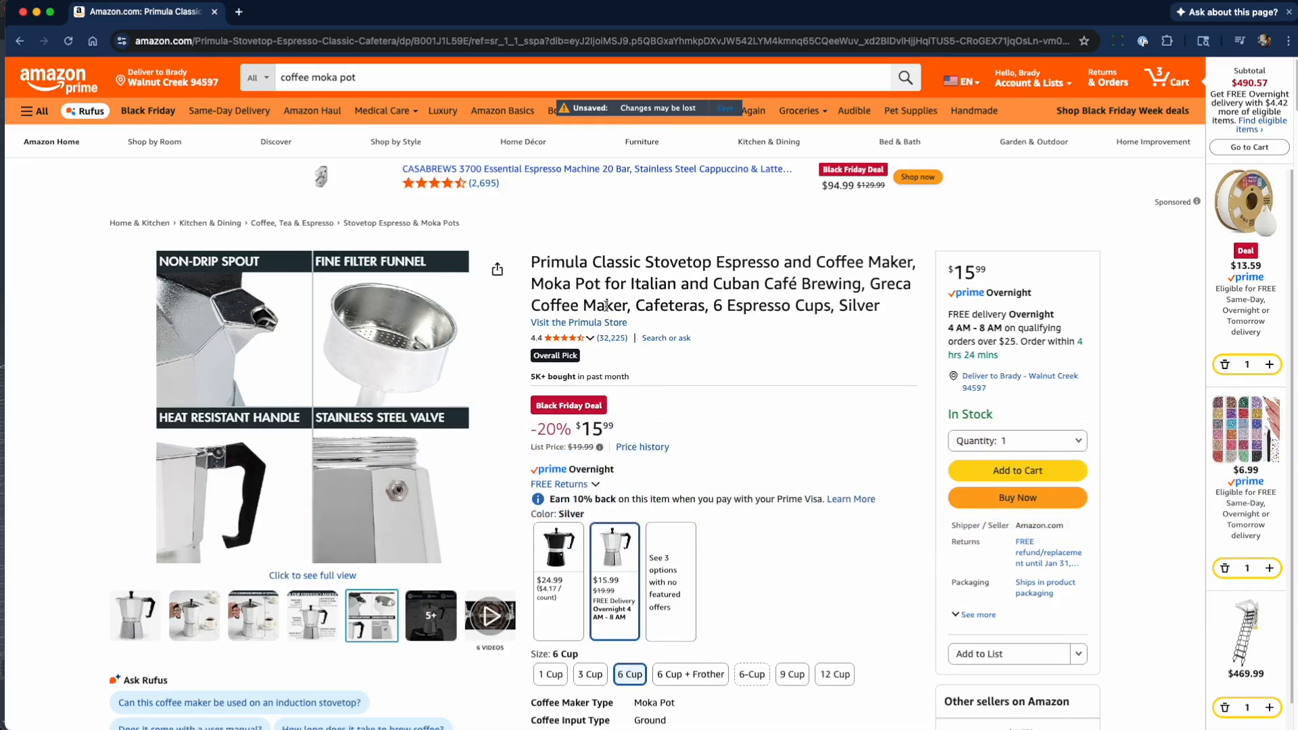
mouse_move(408, 479)
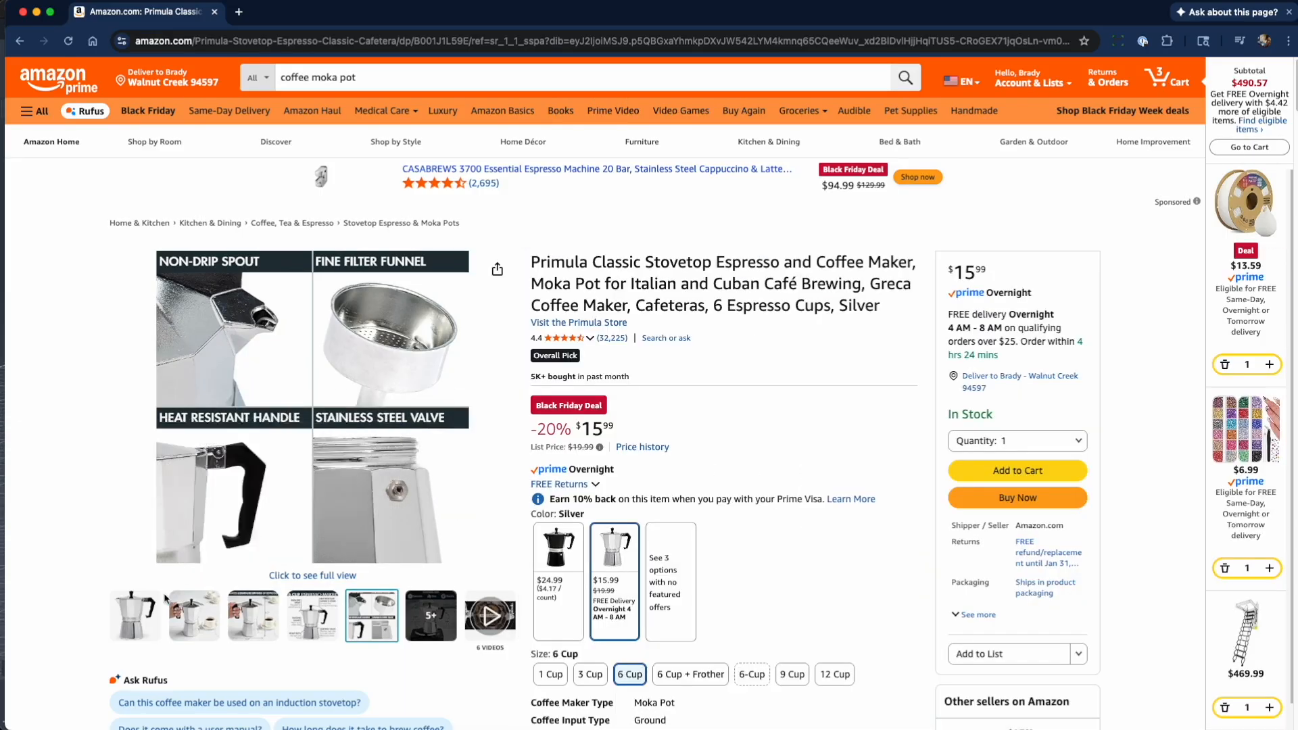
mouse_move(130, 619)
mouse_move(259, 453)
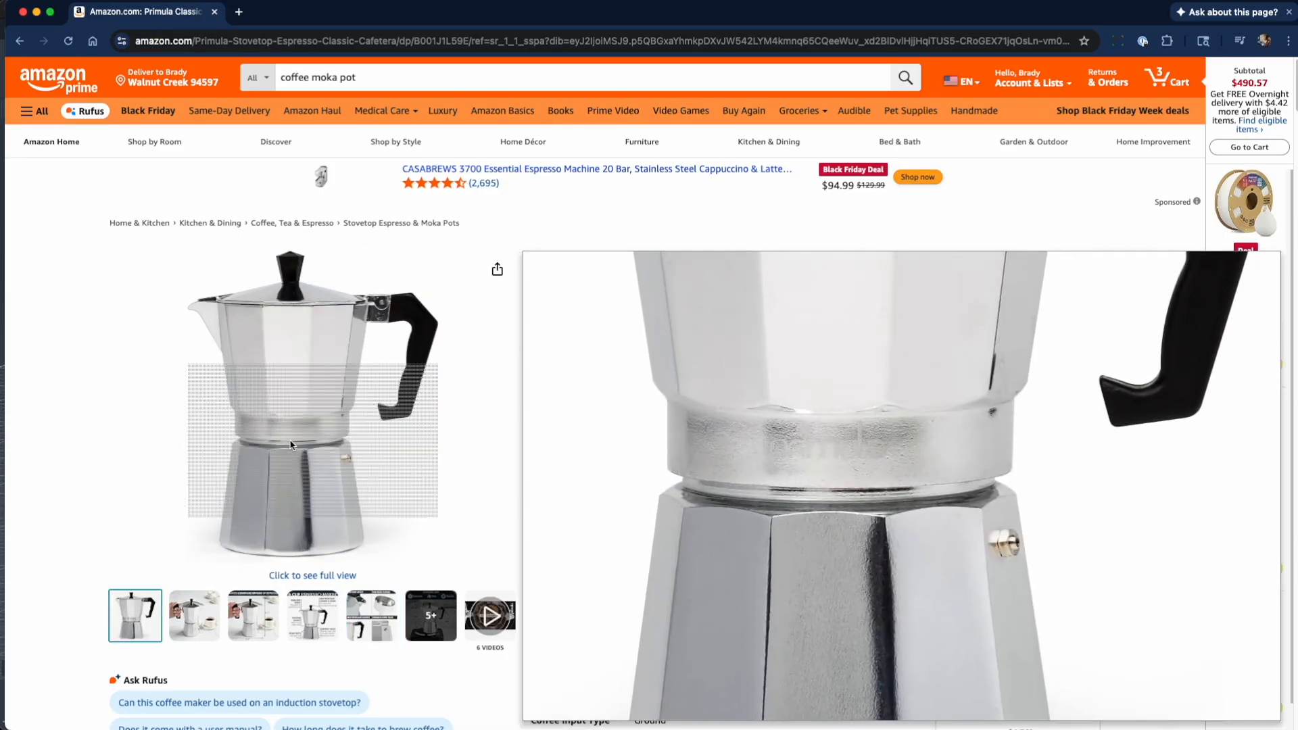
key("super+Tab")
key("super+Tab")
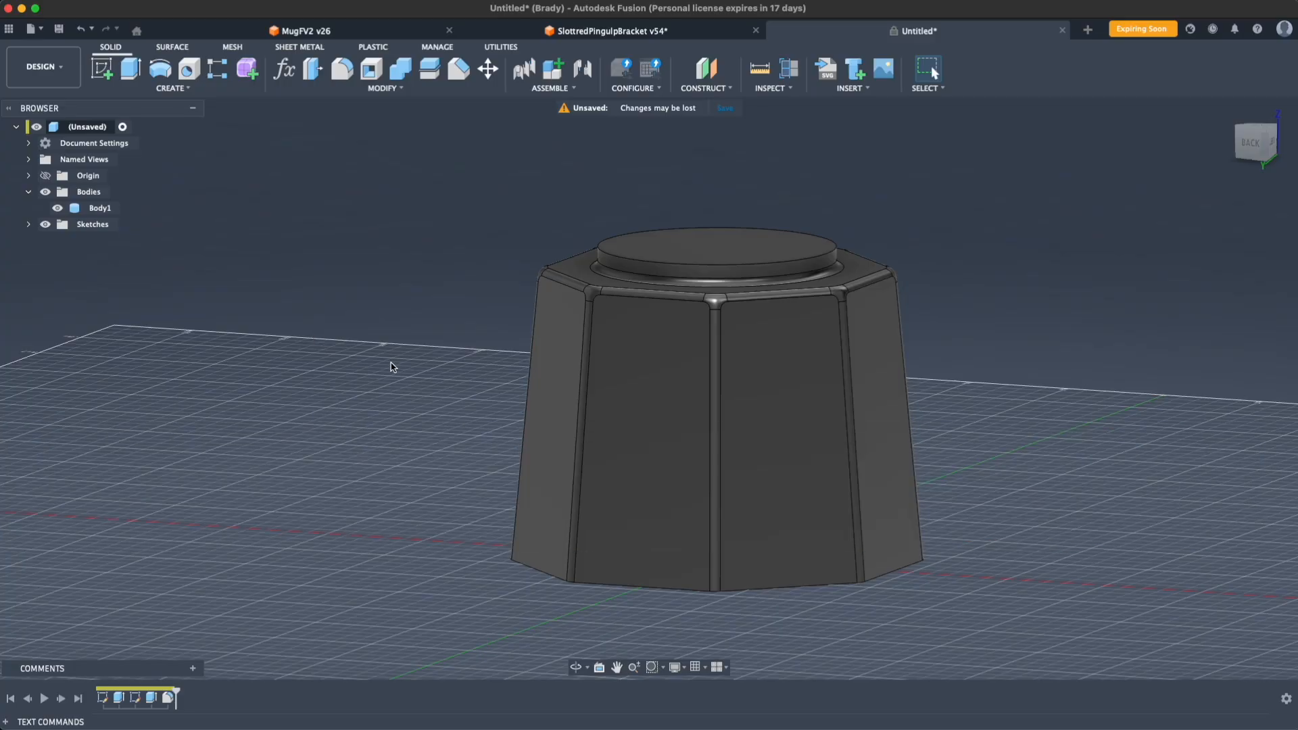
Step: Undo the side-edge fillet edit, the top fillet and the disc extrusion's change to Join
key("super+z")
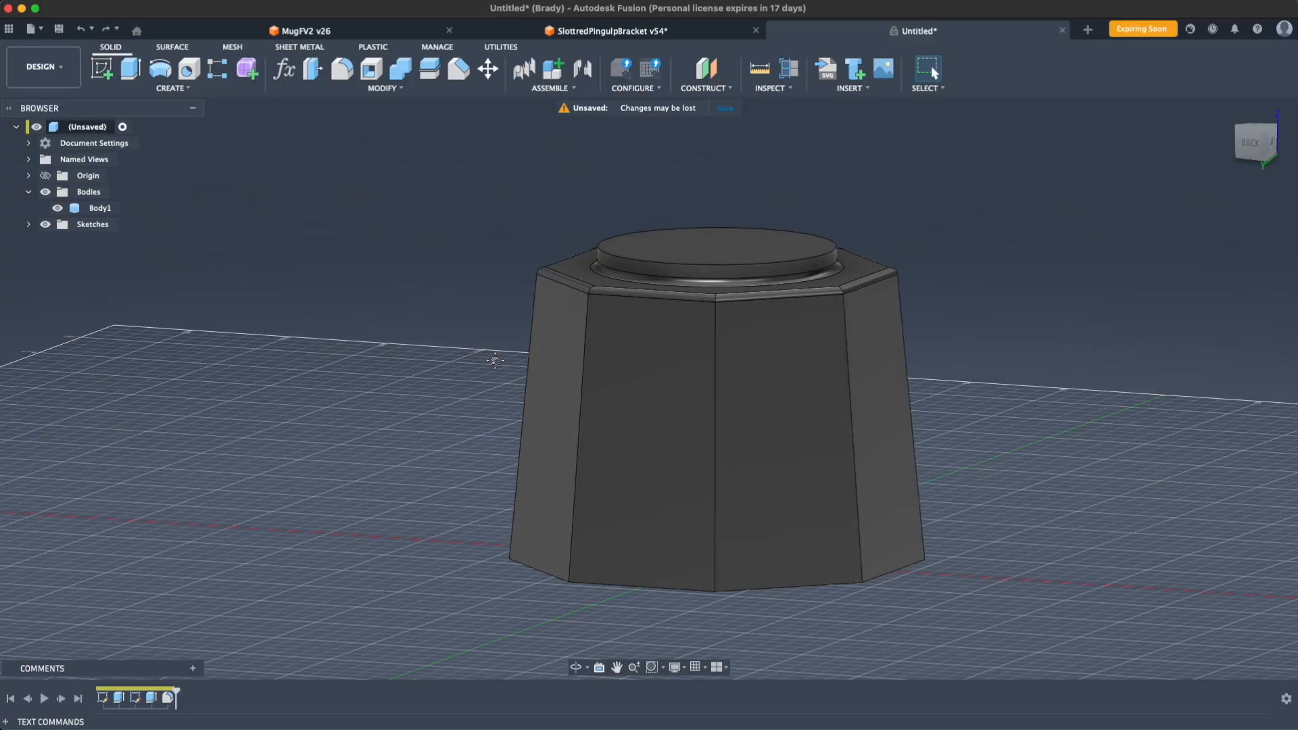
middle_click_drag(503, 360, 486, 368)
key("super+z")
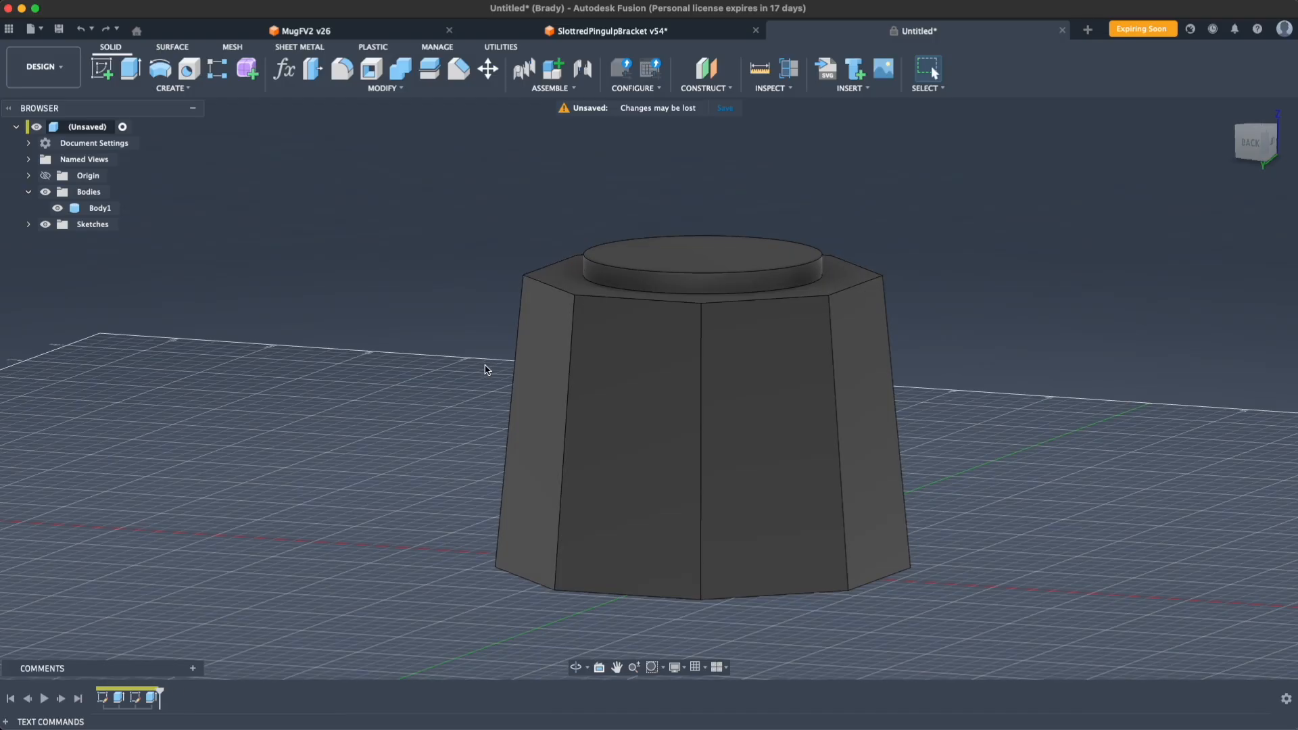
key("super+z")
middle_click_drag(473, 388, 431, 390)
Step: Start a sketch on the vertical YZ plane, hiding the bodies to reach the plane and showing them again
left_click(103, 70)
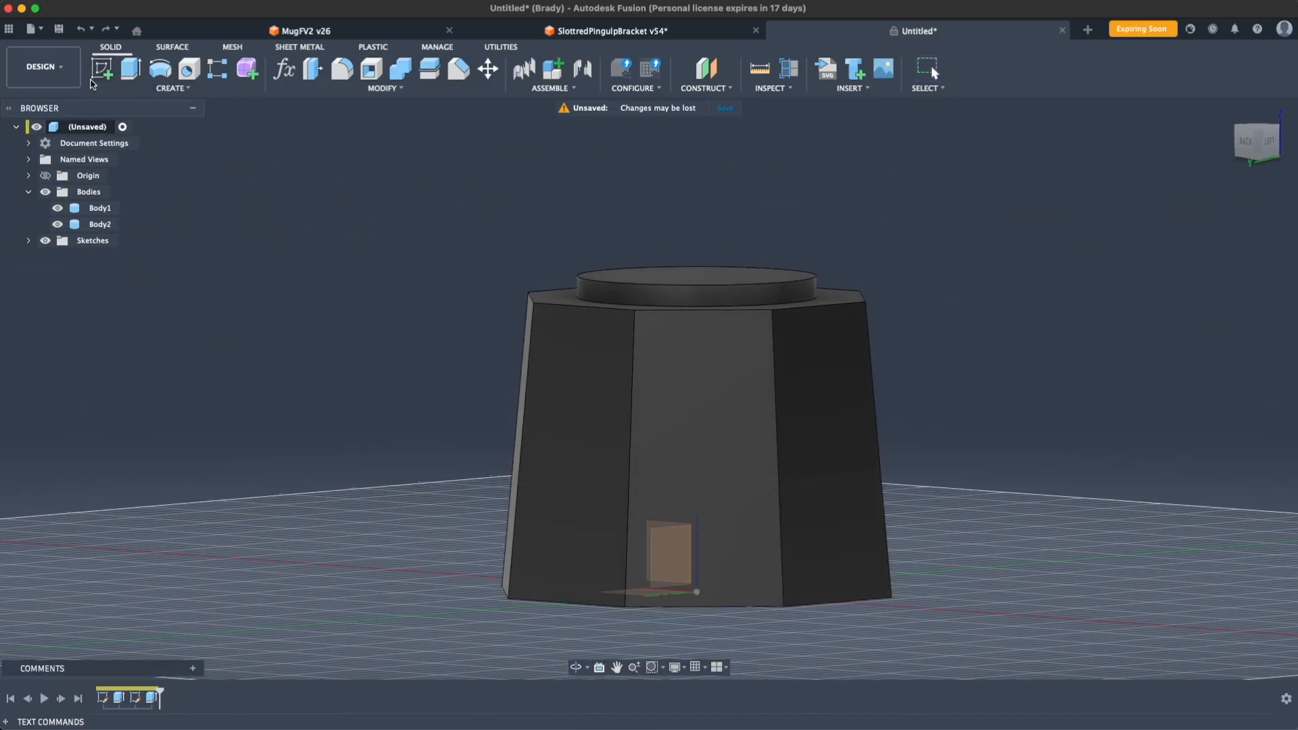
mouse_move(280, 419)
middle_mouse_down("shift")
mouse_move(245, 425)
mouse_move(265, 440)
mouse_move(257, 432)
middle_mouse_up("shift")
left_click(45, 192)
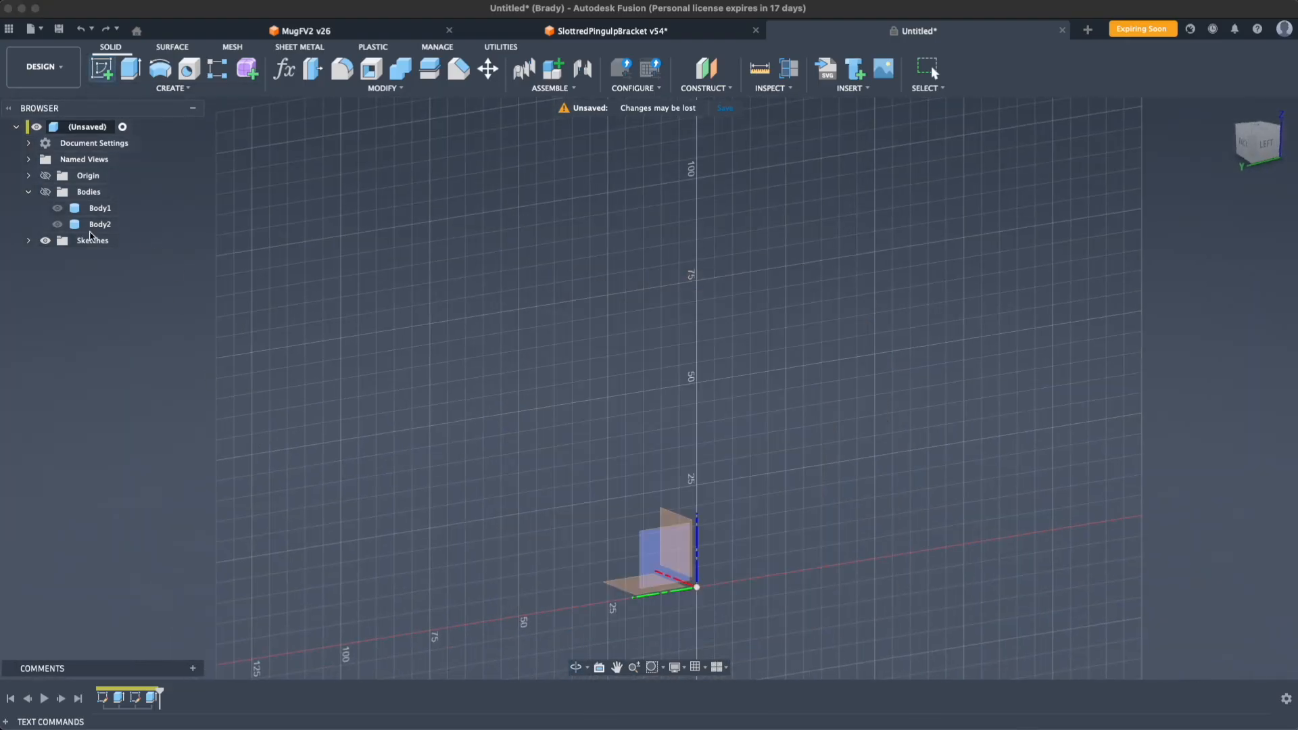
left_click(659, 565)
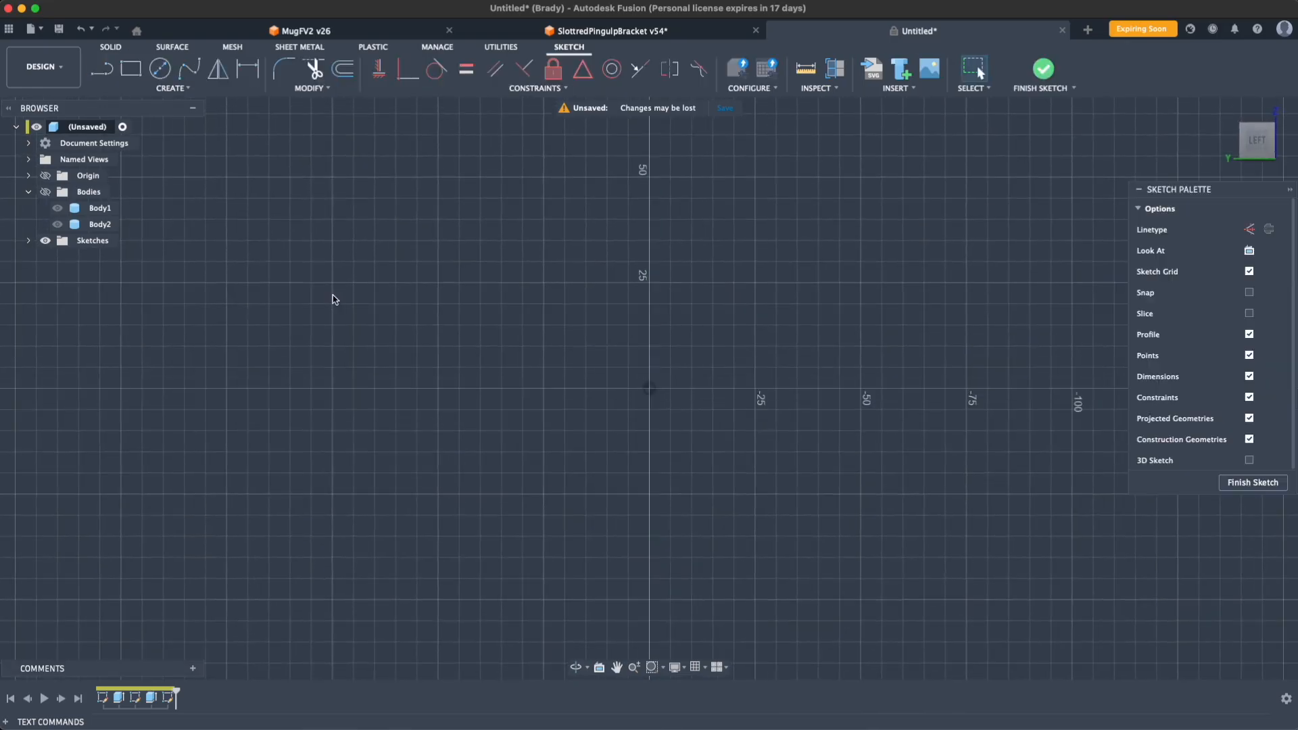
left_click(45, 192)
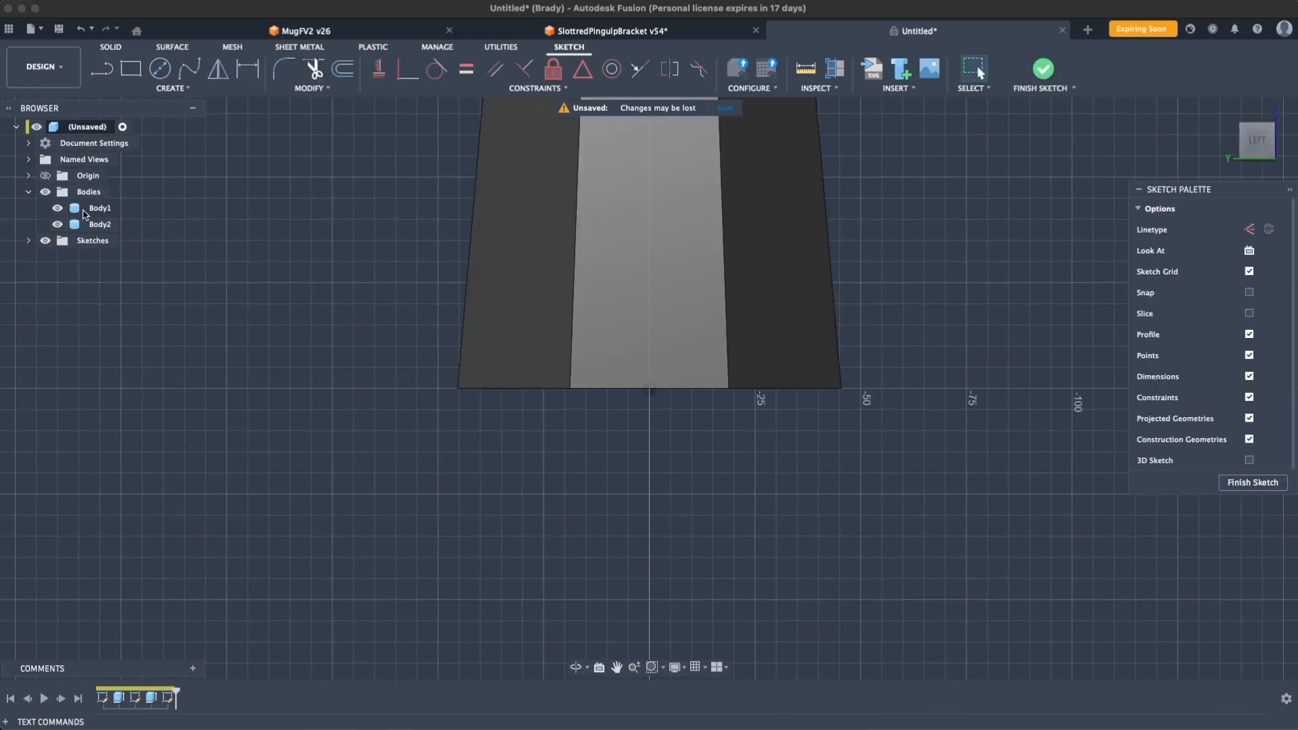
Step: Sketch a closed triangle of about 98 mm² across the body's upper outer corner beside the disc, and finish the sketch
middle_click_drag(398, 255, 394, 490)
scroll(419, 284, "up", 5)
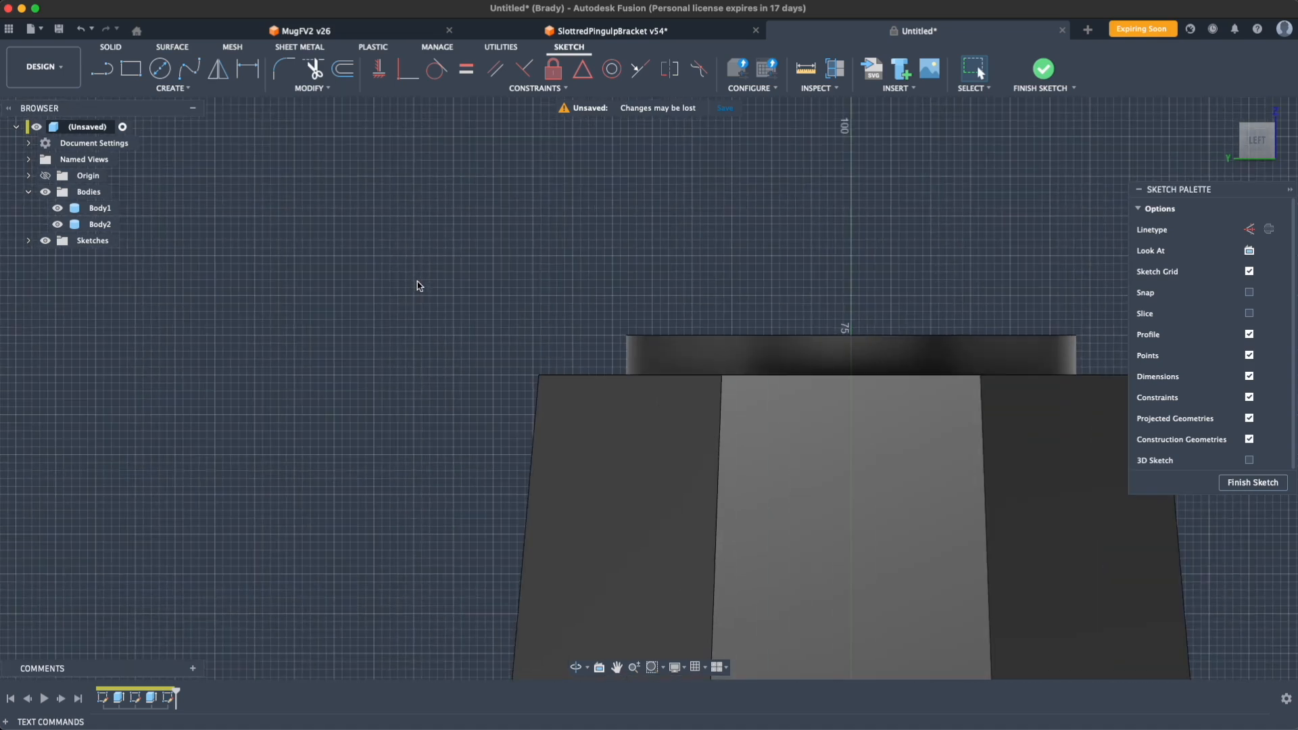
left_click(111, 76)
left_click(613, 363)
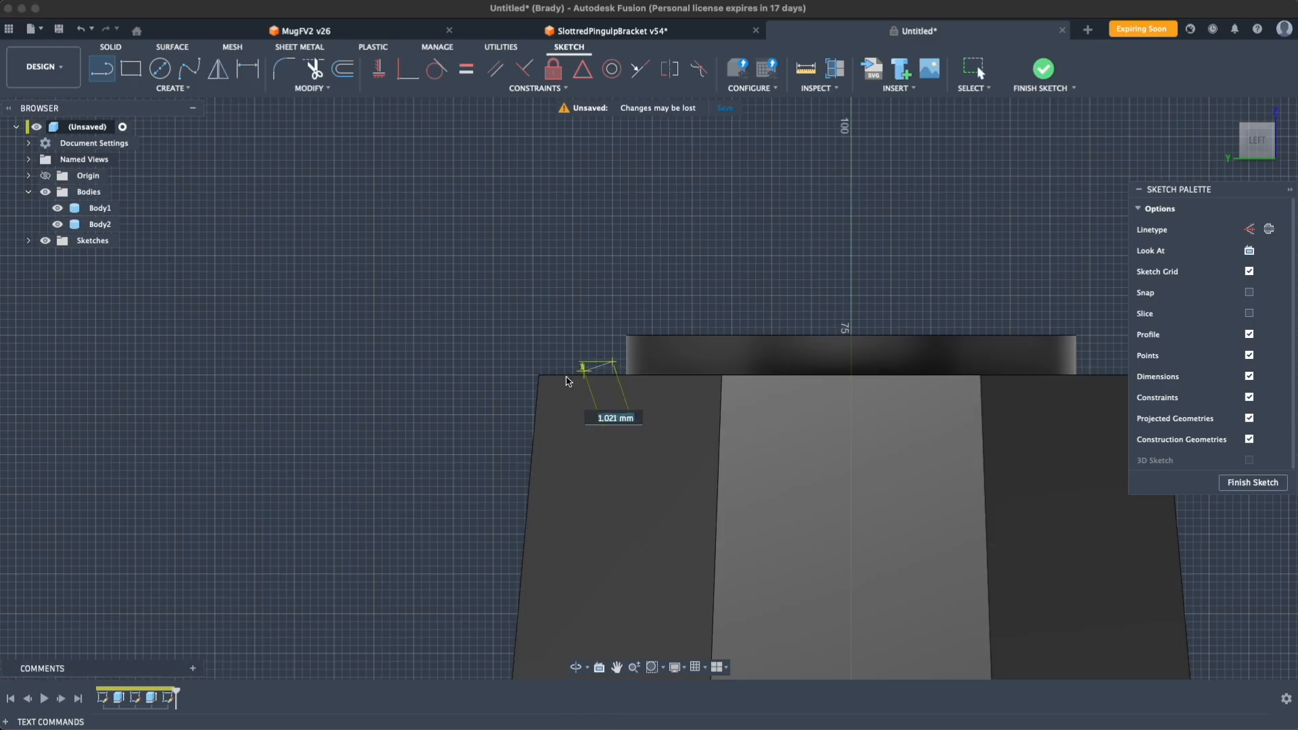
left_click(508, 445)
left_click(479, 350)
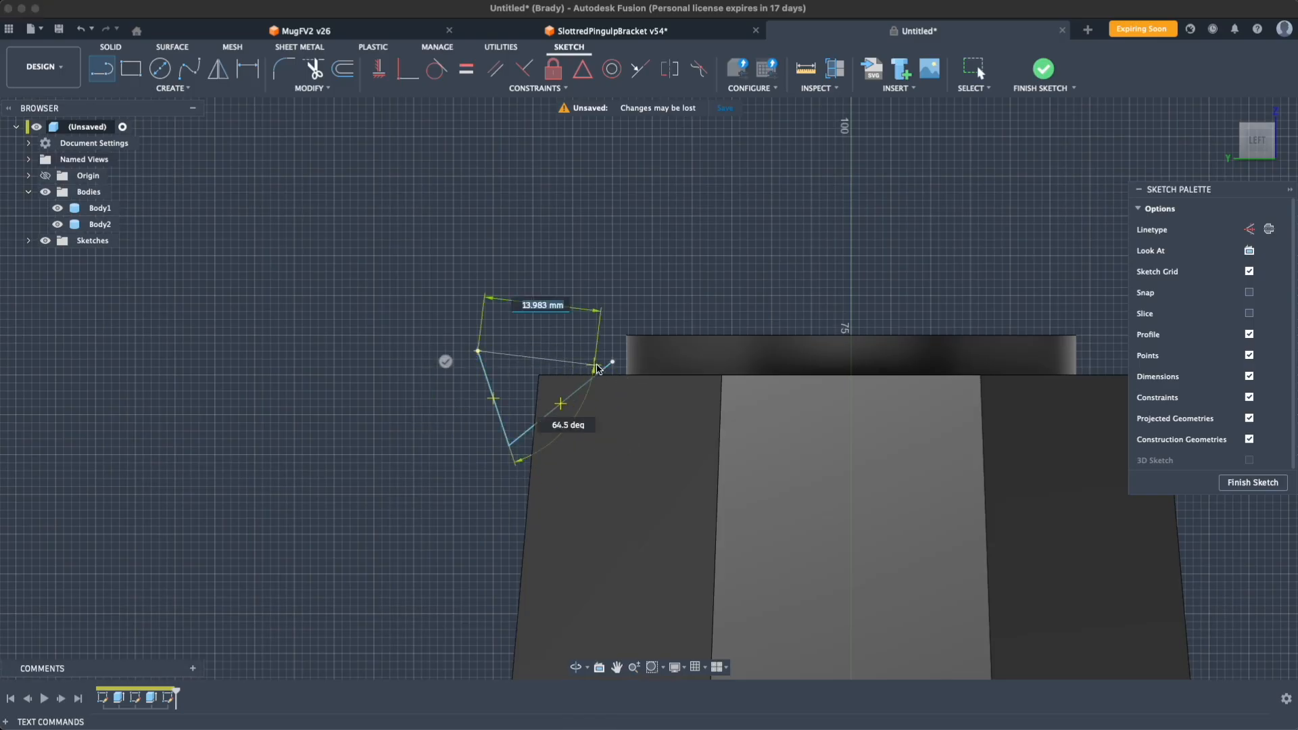
left_click(613, 363)
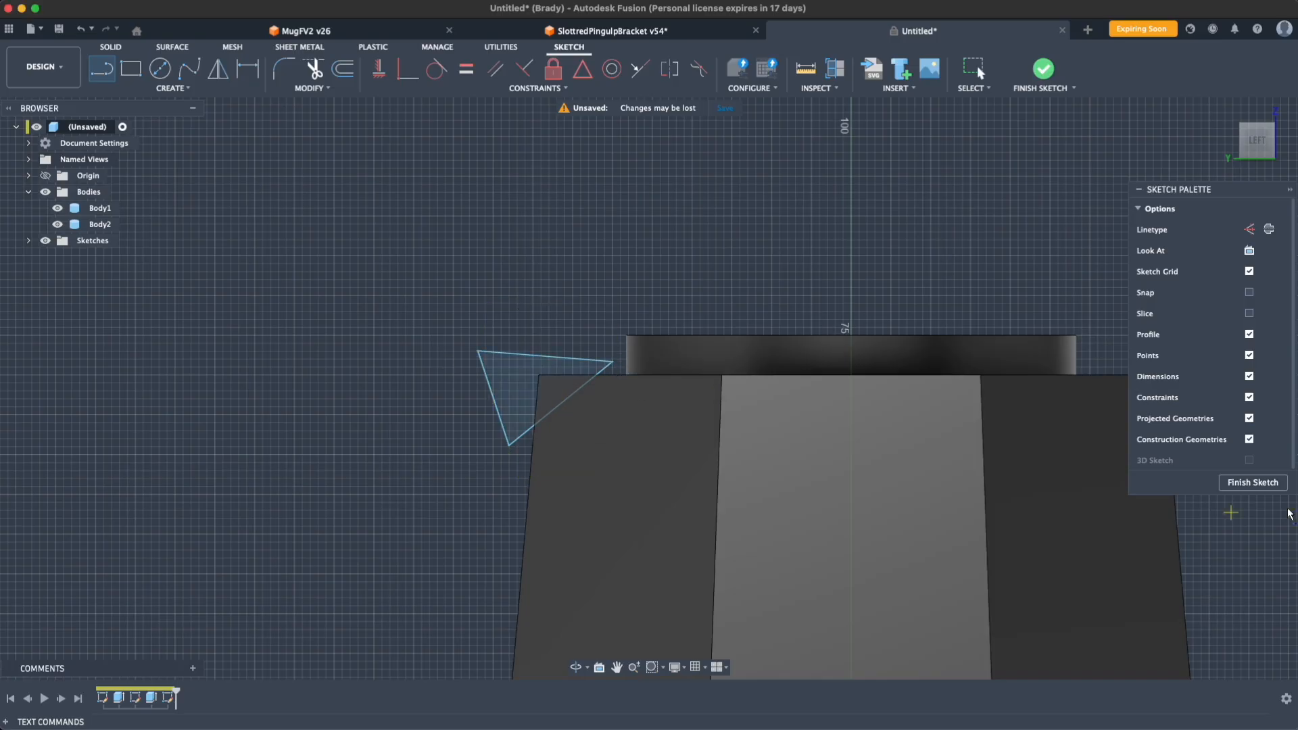
key("Return")
Step: Revolve the triangle profile fully around the vertical Z axis as a cut to bevel the octagonal body's upper edge
scroll(426, 512, "down", 5)
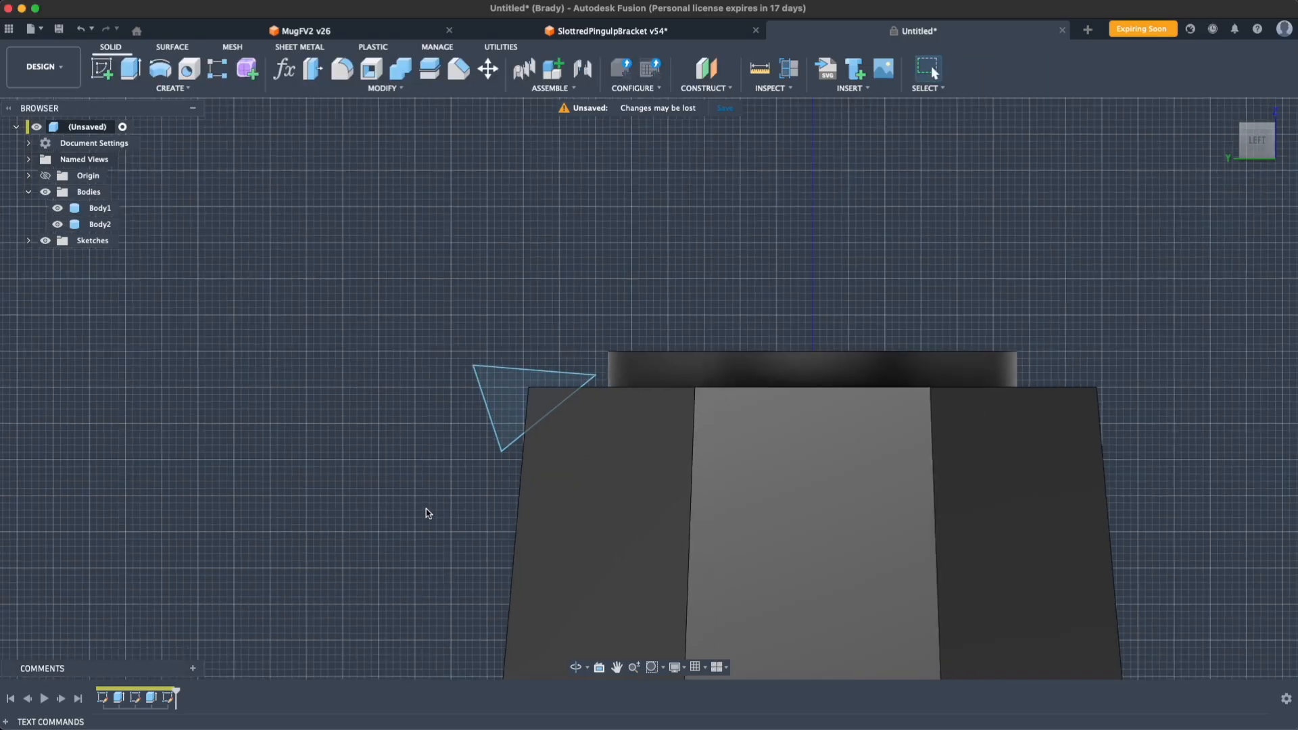
mouse_move(424, 505)
middle_mouse_down("shift")
mouse_move(440, 535)
mouse_move(373, 345)
middle_mouse_up("shift")
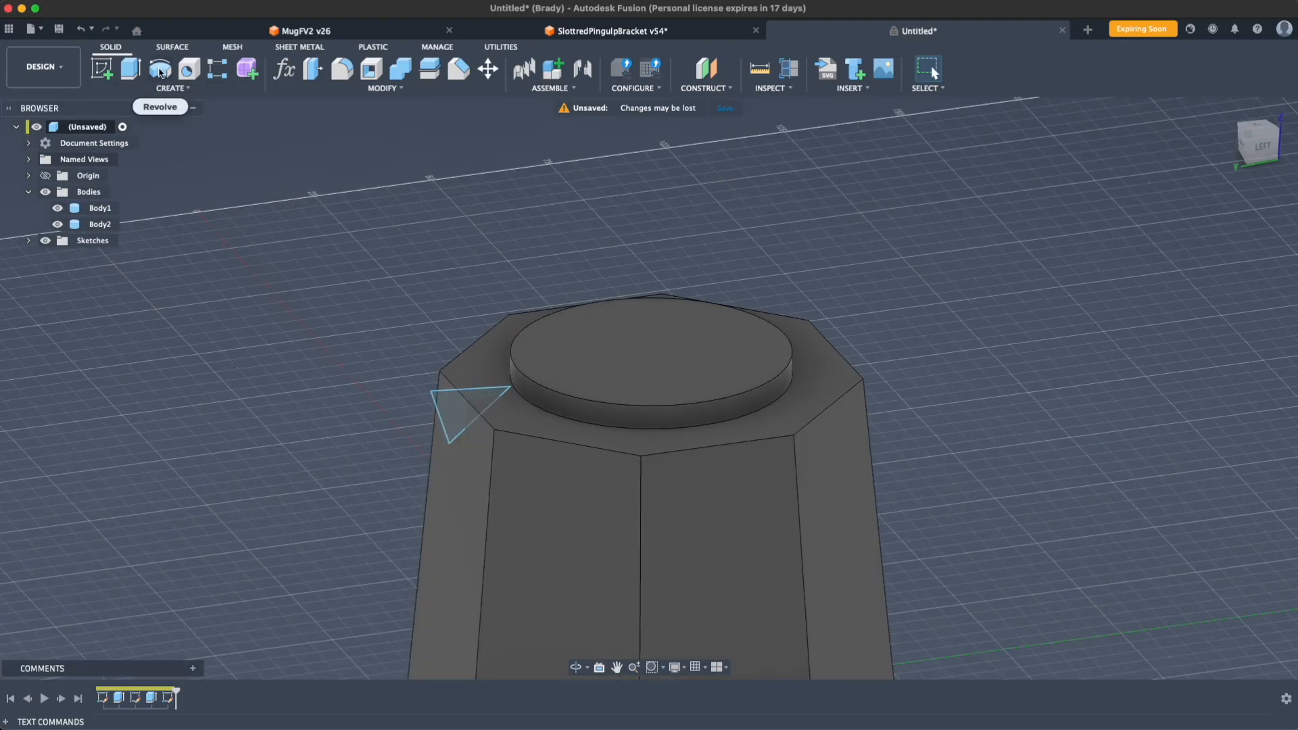
left_click(161, 70)
middle_click_drag(281, 439, 265, 338, "shift")
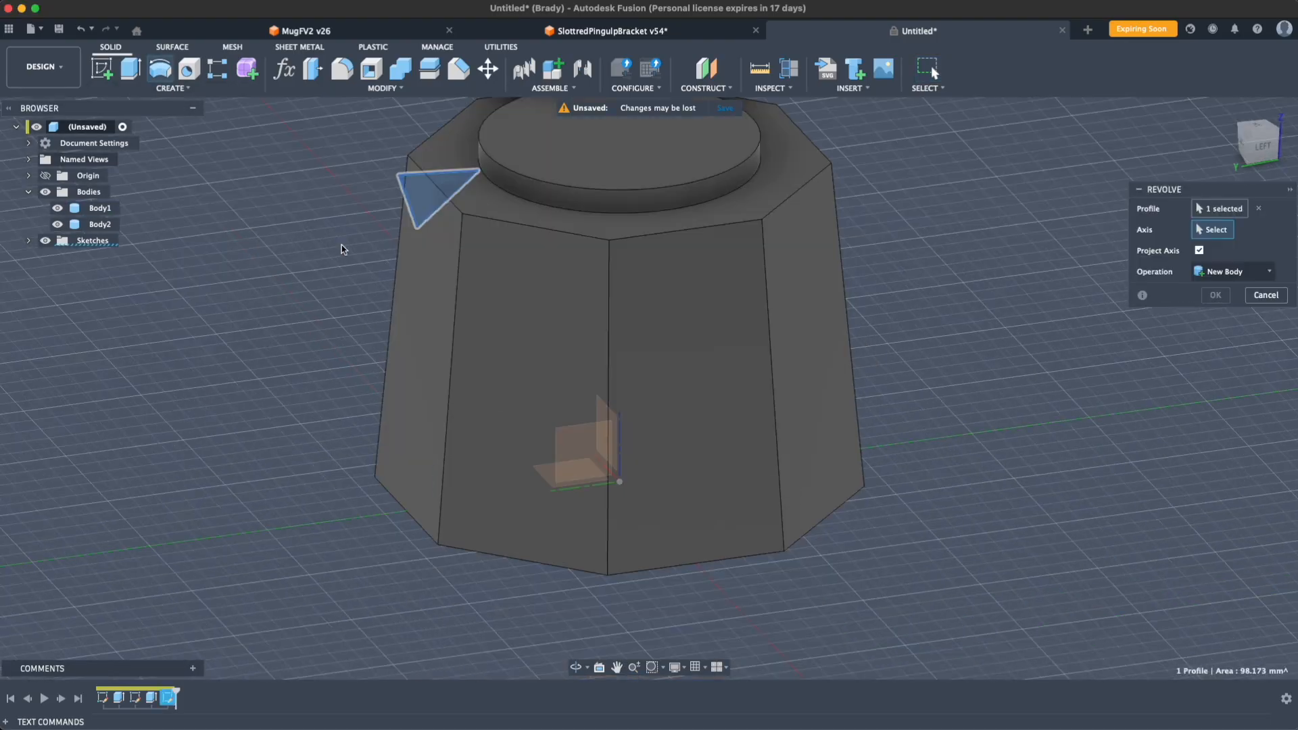
middle_click_drag(339, 351, 777, 285, "shift")
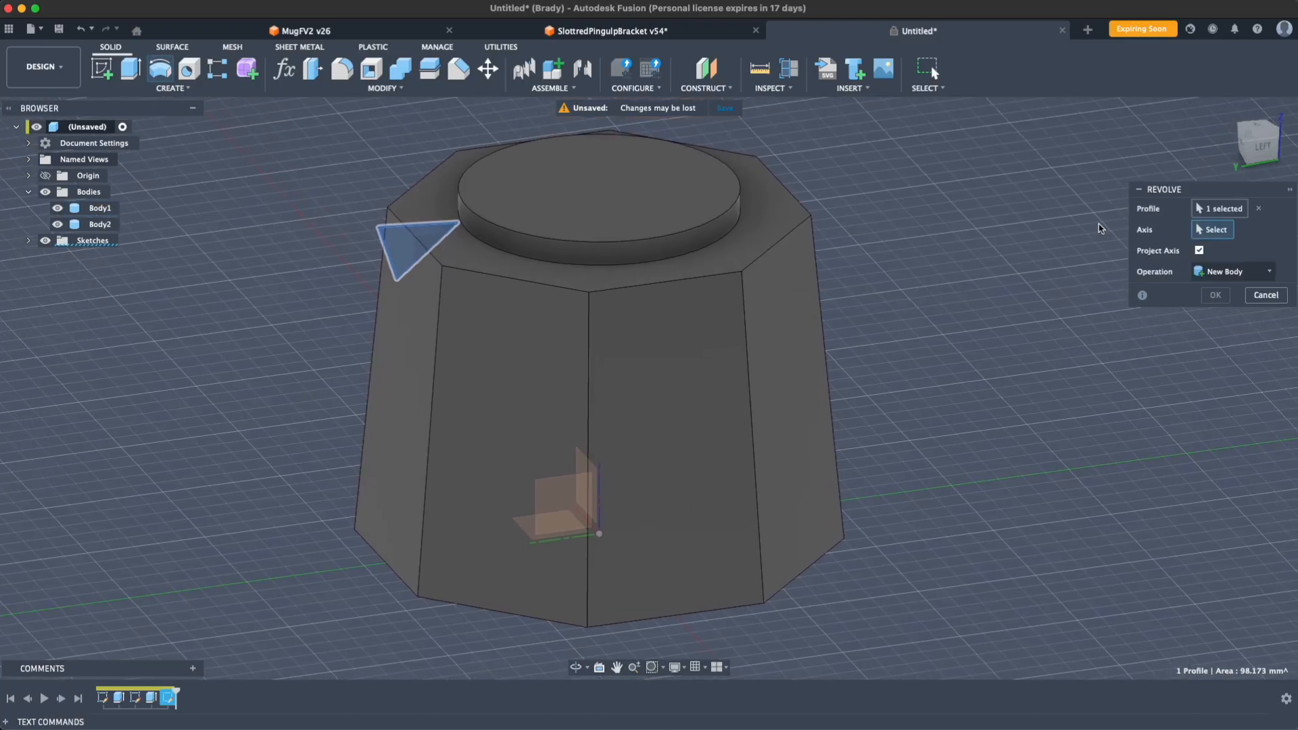
left_click(600, 507)
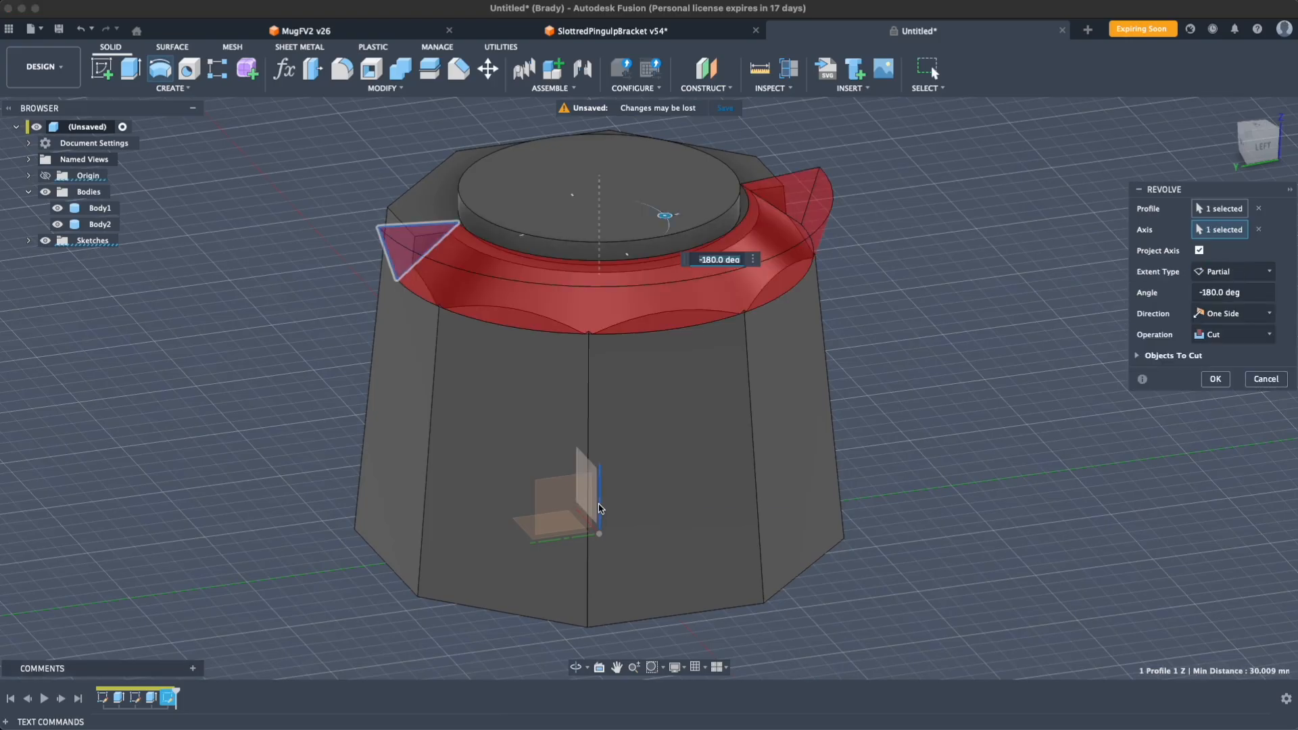
left_click(1230, 271)
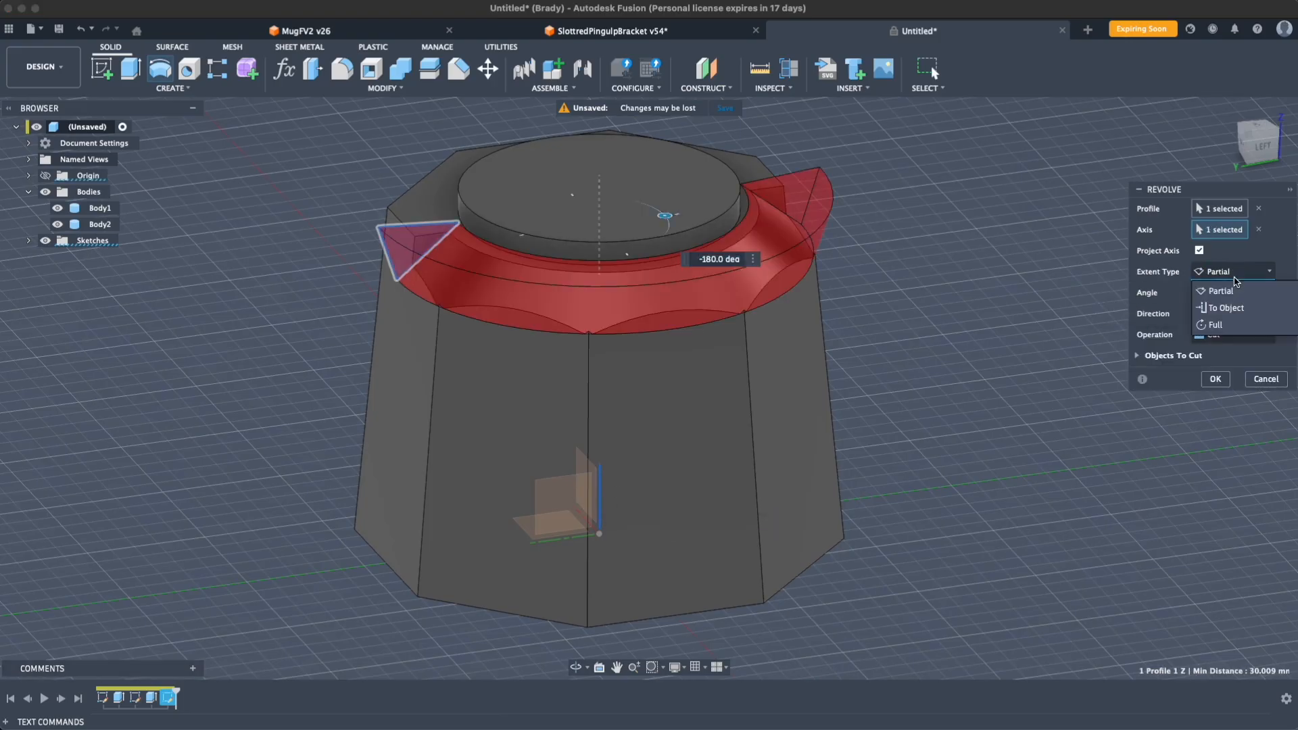
left_click(1237, 325)
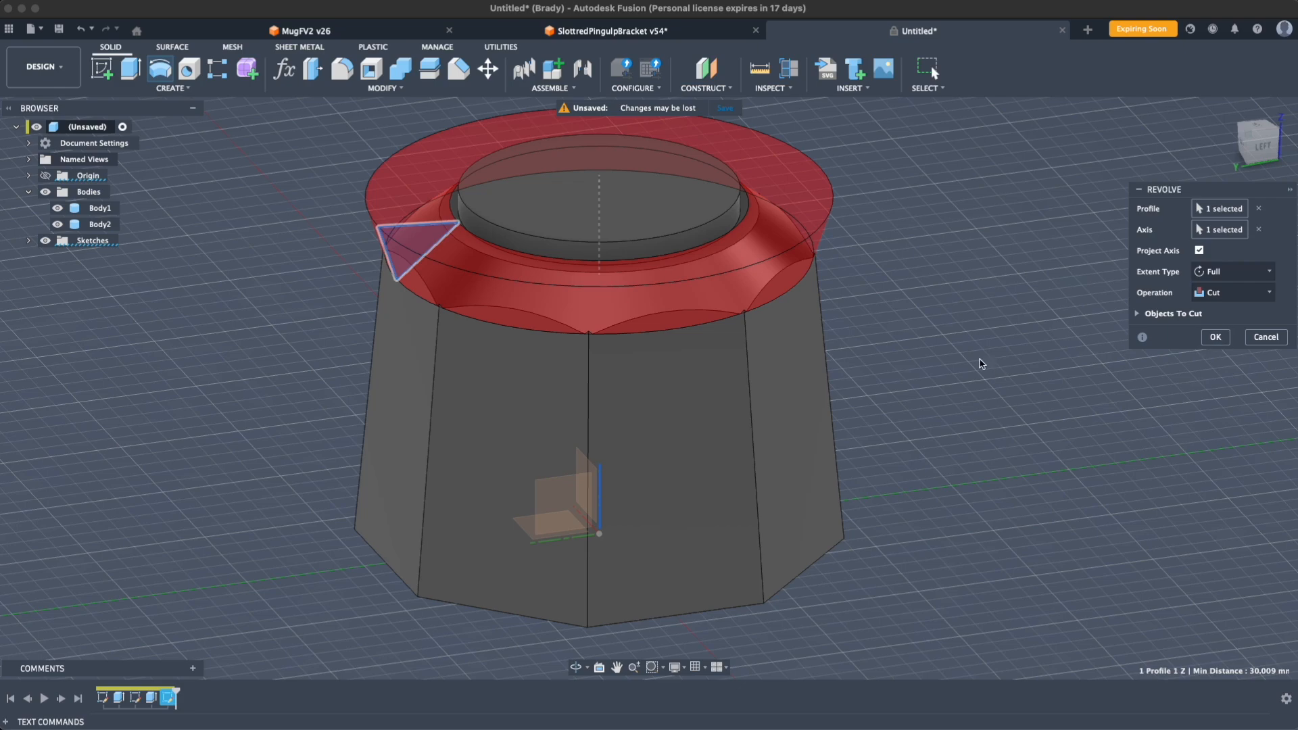
key("Return")
middle_click_drag(949, 365, 989, 510)
middle_click_drag(989, 510, 917, 425, "shift")
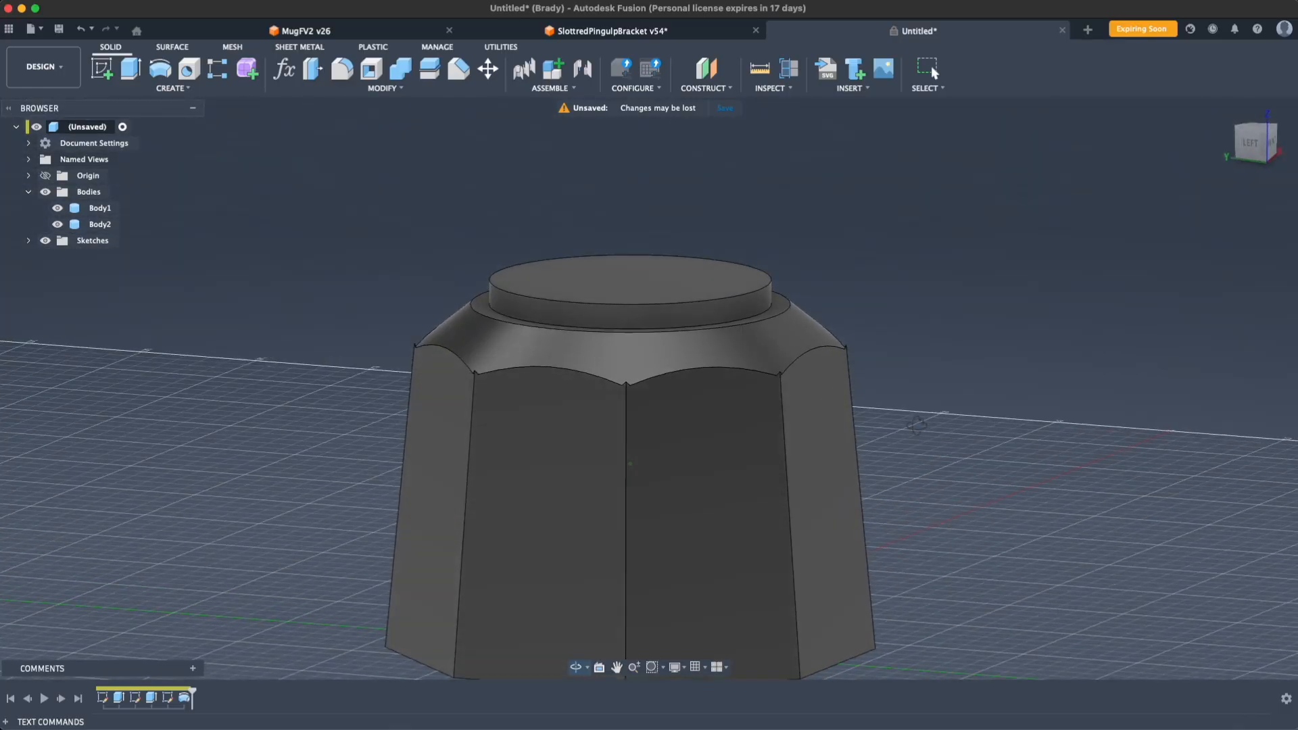
Step: Edit the triangle sketch behind the revolve cut, moving its upper and outer lines outward to remove the leftover corner spikes
scroll(420, 377, "up", 4)
middle_click_drag(295, 377, 305, 438, "shift")
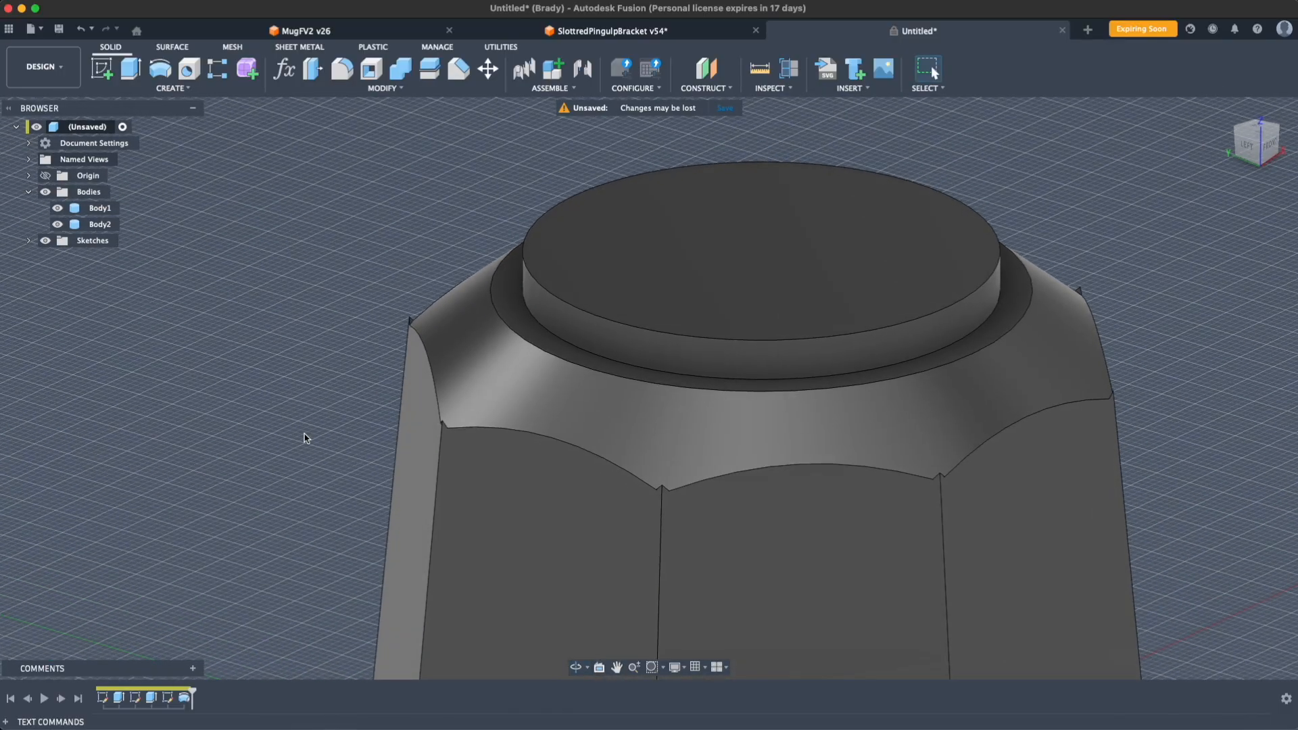
scroll(302, 428, "up", 8)
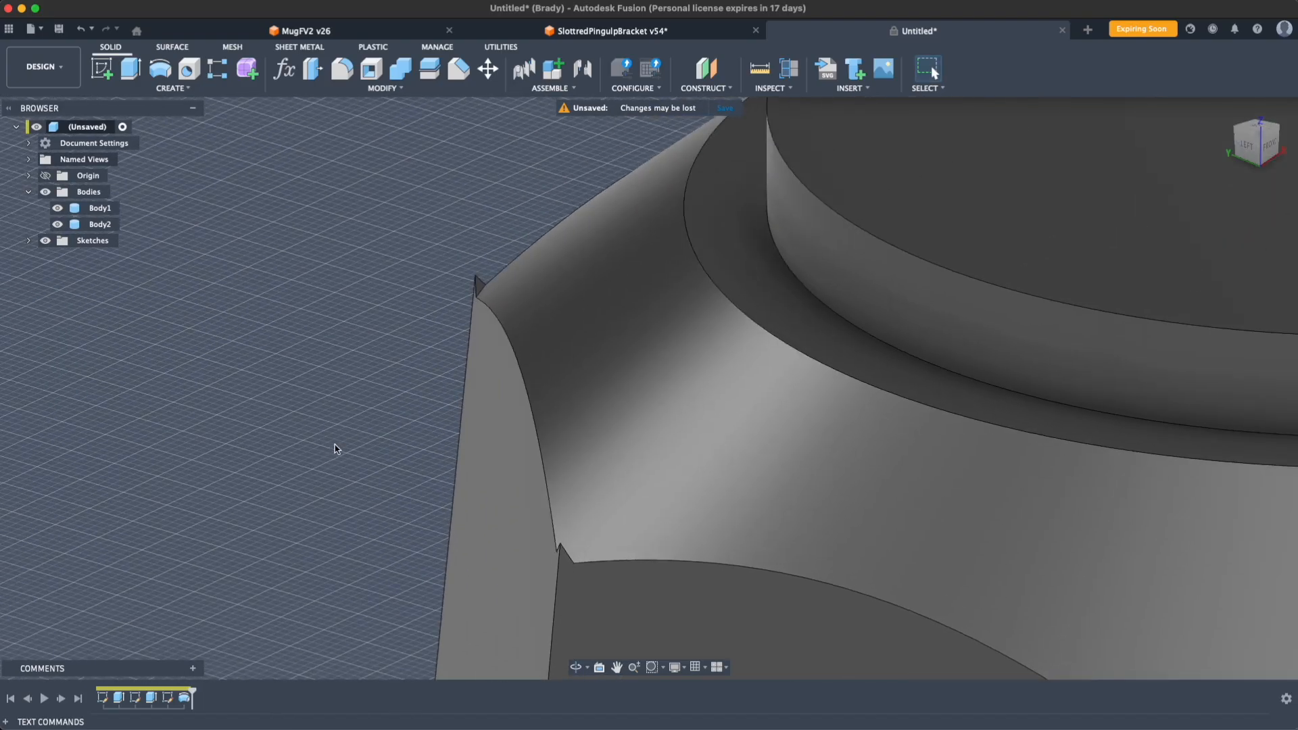
scroll(336, 448, "down", 10)
middle_click_drag(336, 443, 513, 413)
scroll(571, 406, "up", 10)
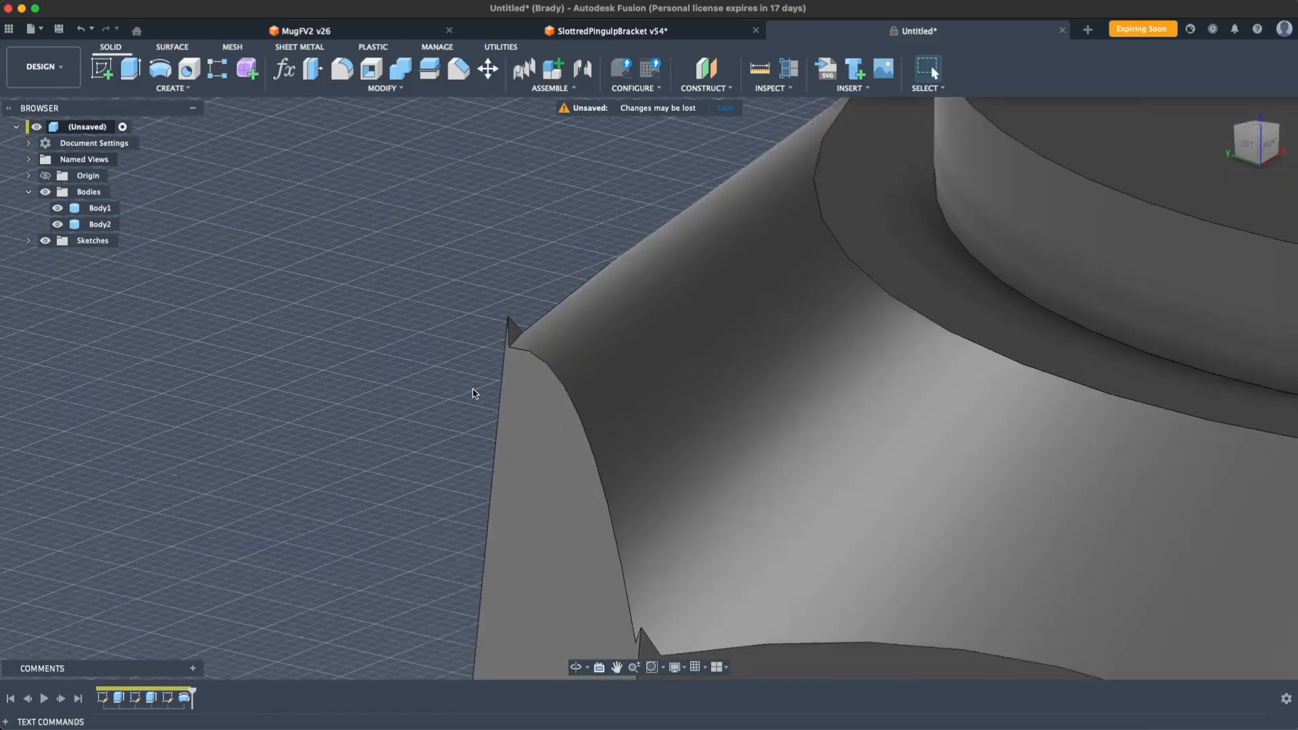
double_click(184, 695)
middle_click_drag(309, 404, 249, 514, "shift")
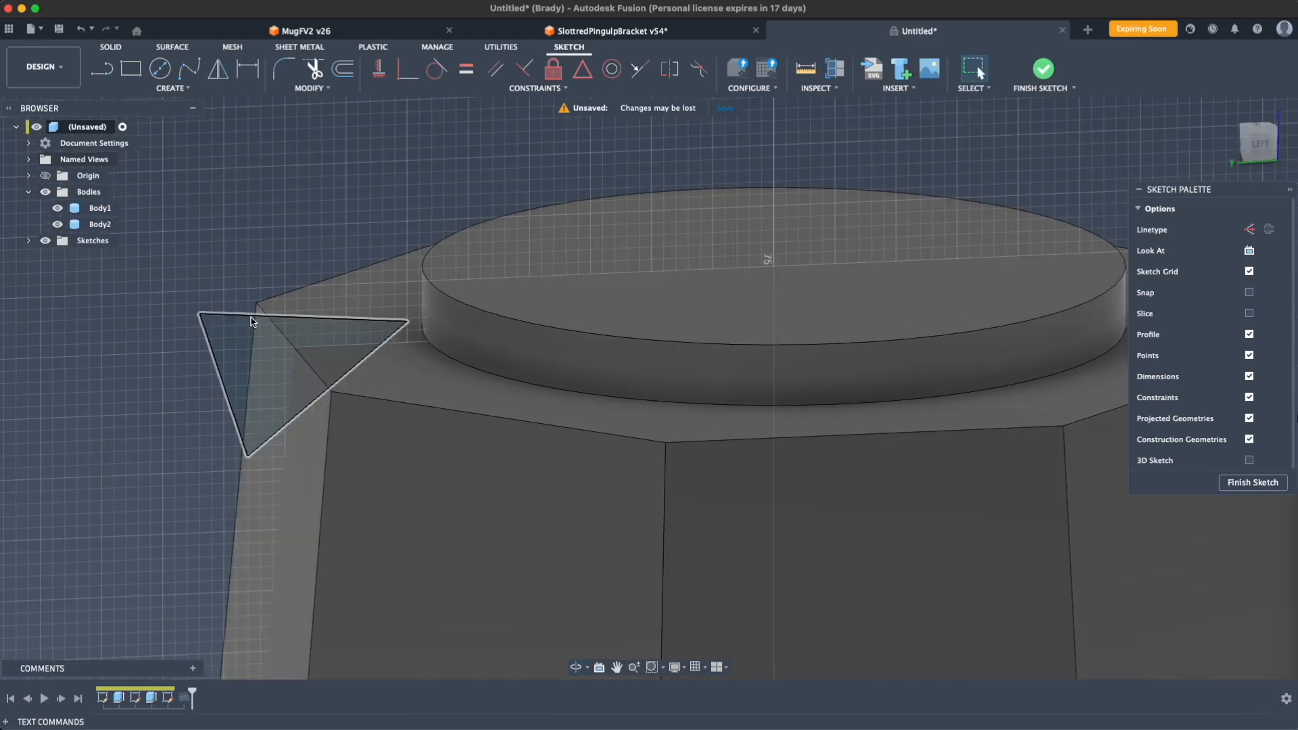
left_click(250, 310)
left_click_drag(250, 309, 251, 311)
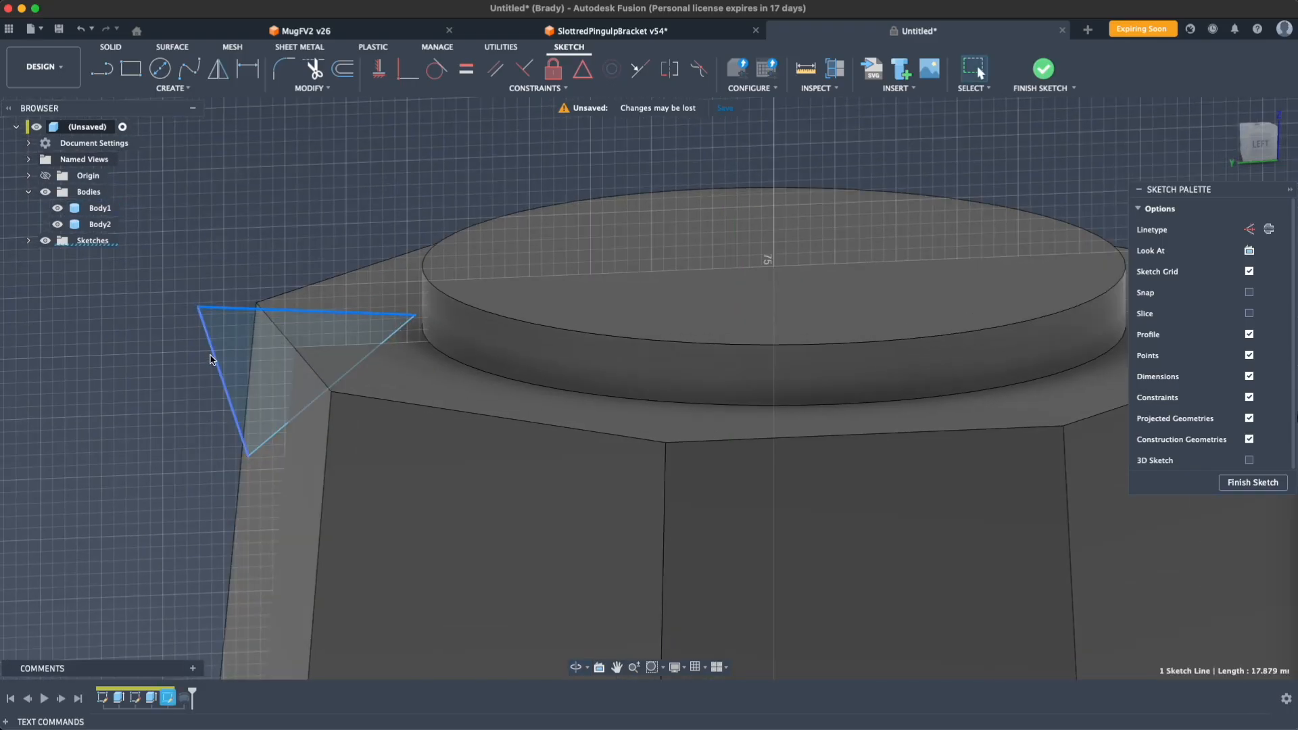
left_click_drag(211, 361, 192, 368)
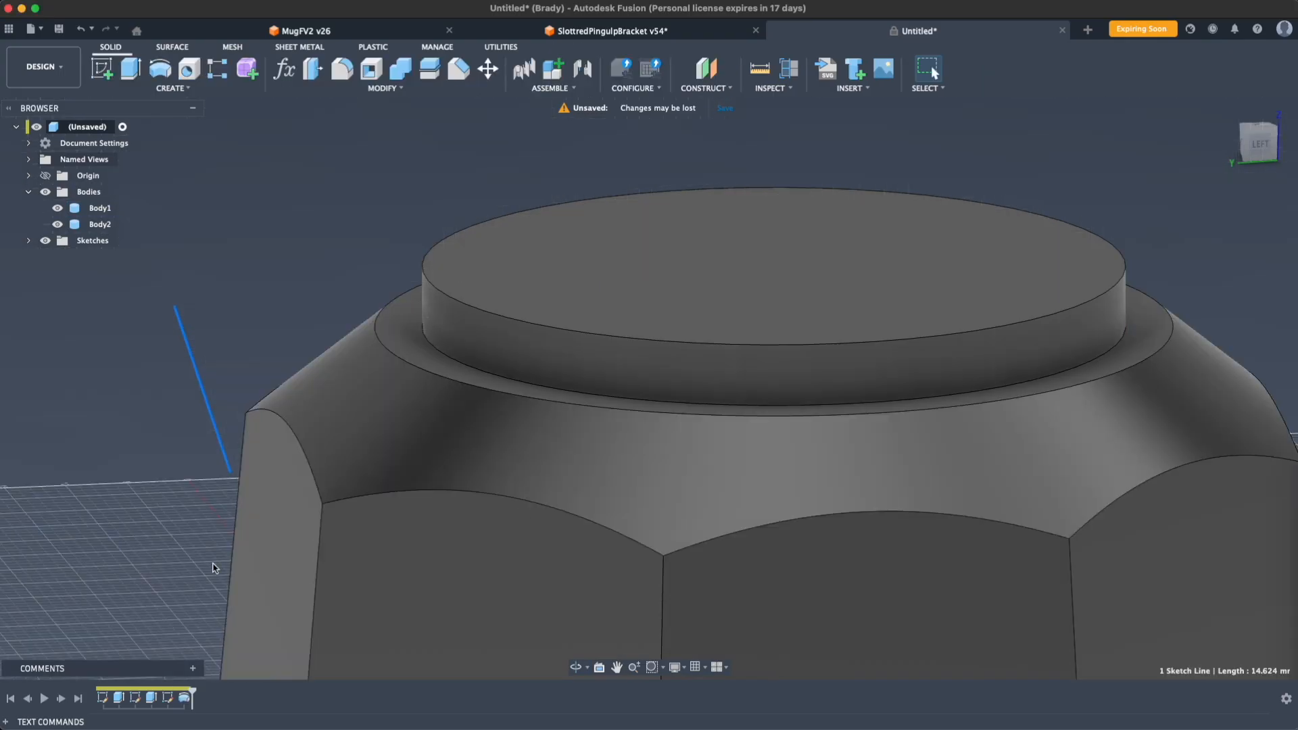
scroll(596, 522, "down", 8)
middle_click_drag(877, 528, 939, 440, "shift")
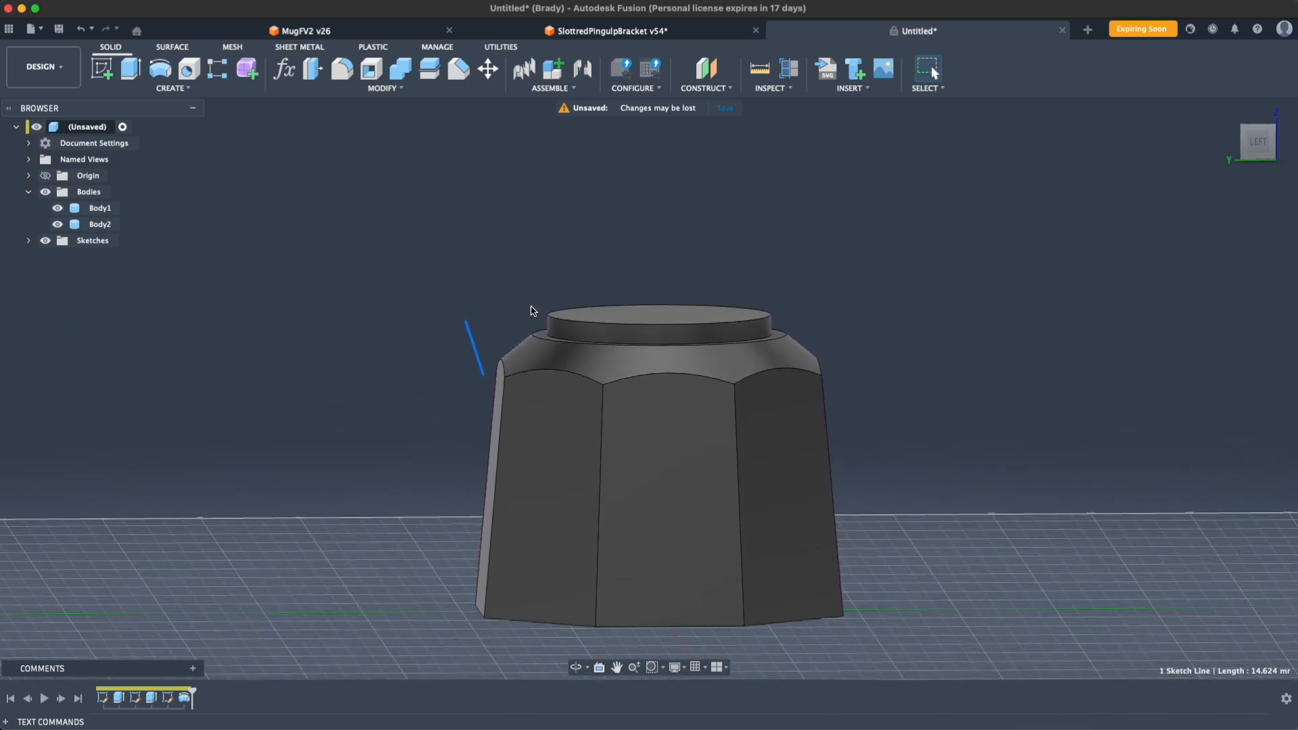
left_click(341, 385)
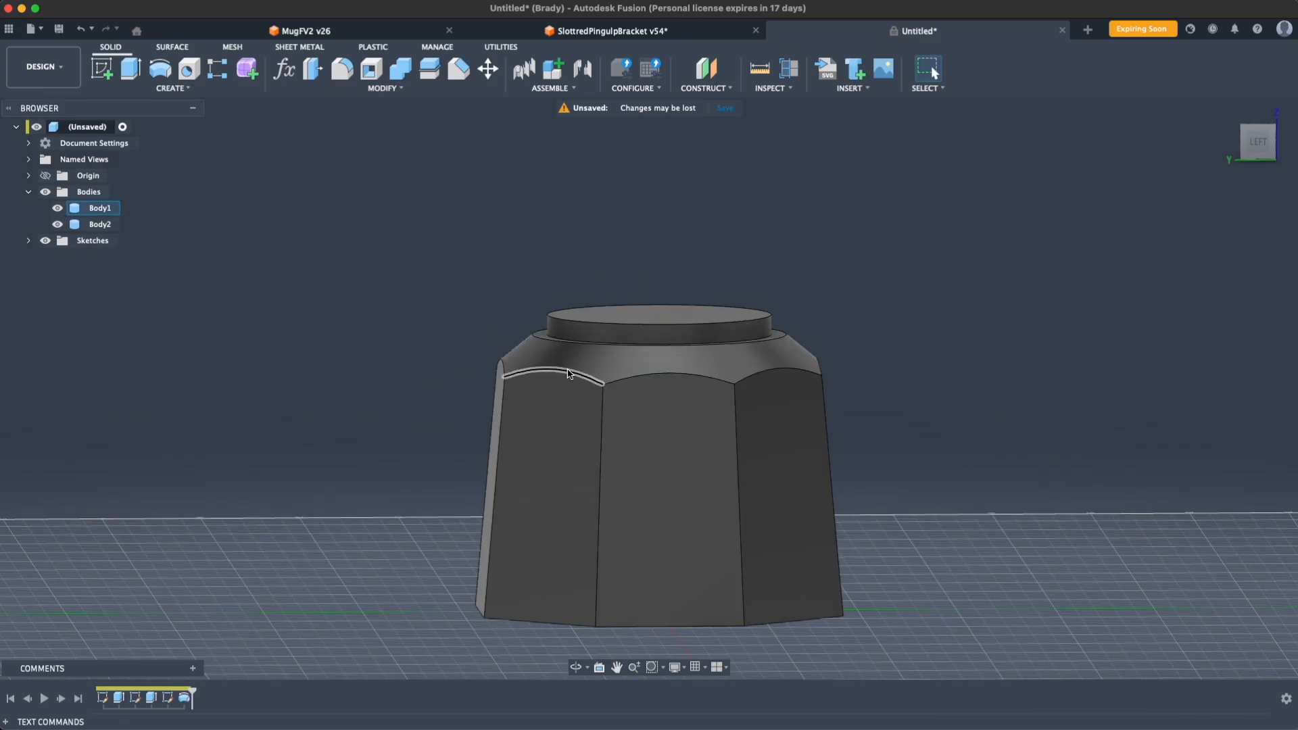
Step: Mirror the octagonal body and disc extrusion features across the disc's top face
middle_click_drag(424, 282, 405, 290, "shift")
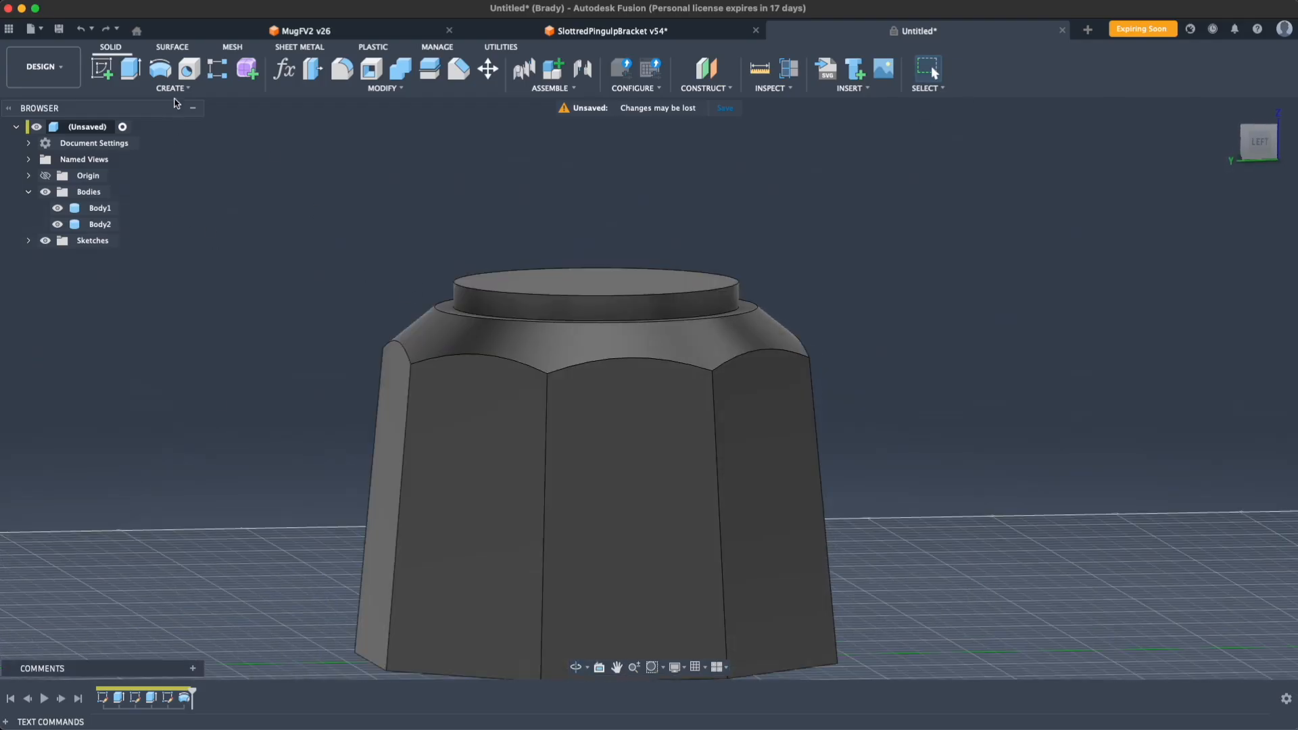
left_click(173, 88)
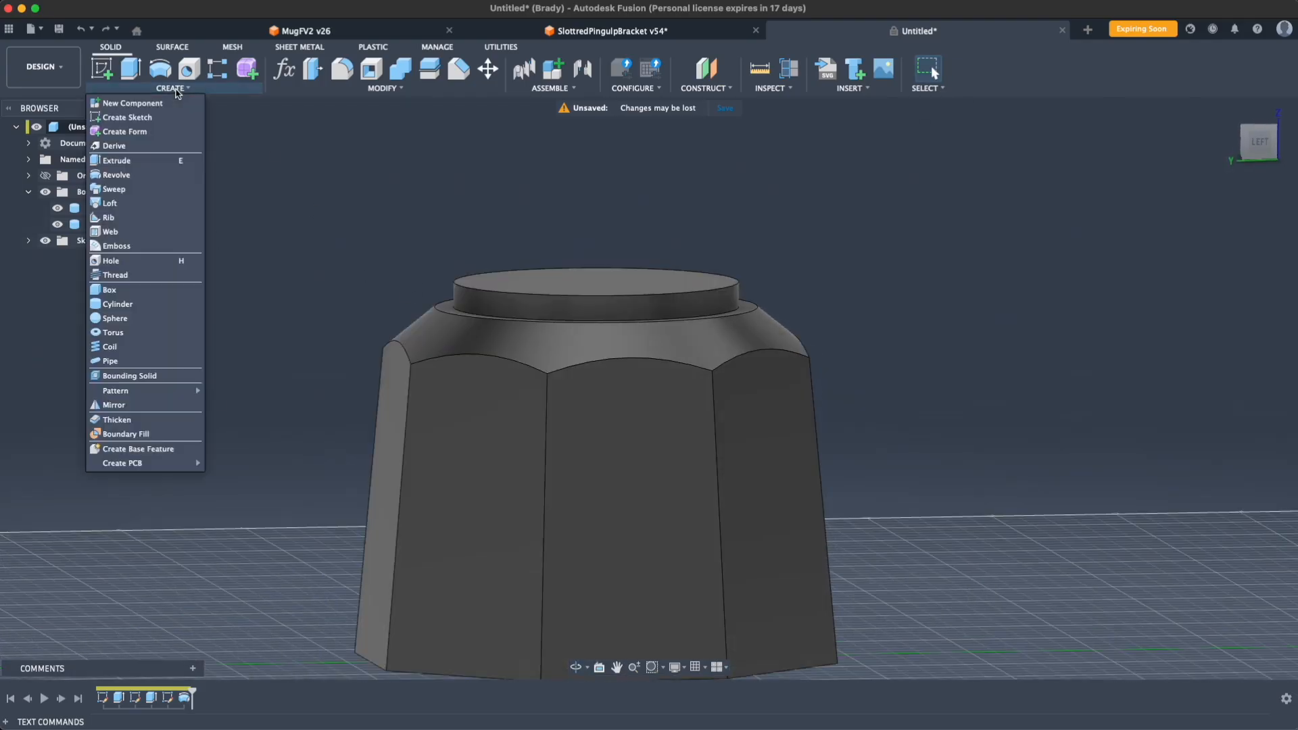
left_click(120, 405)
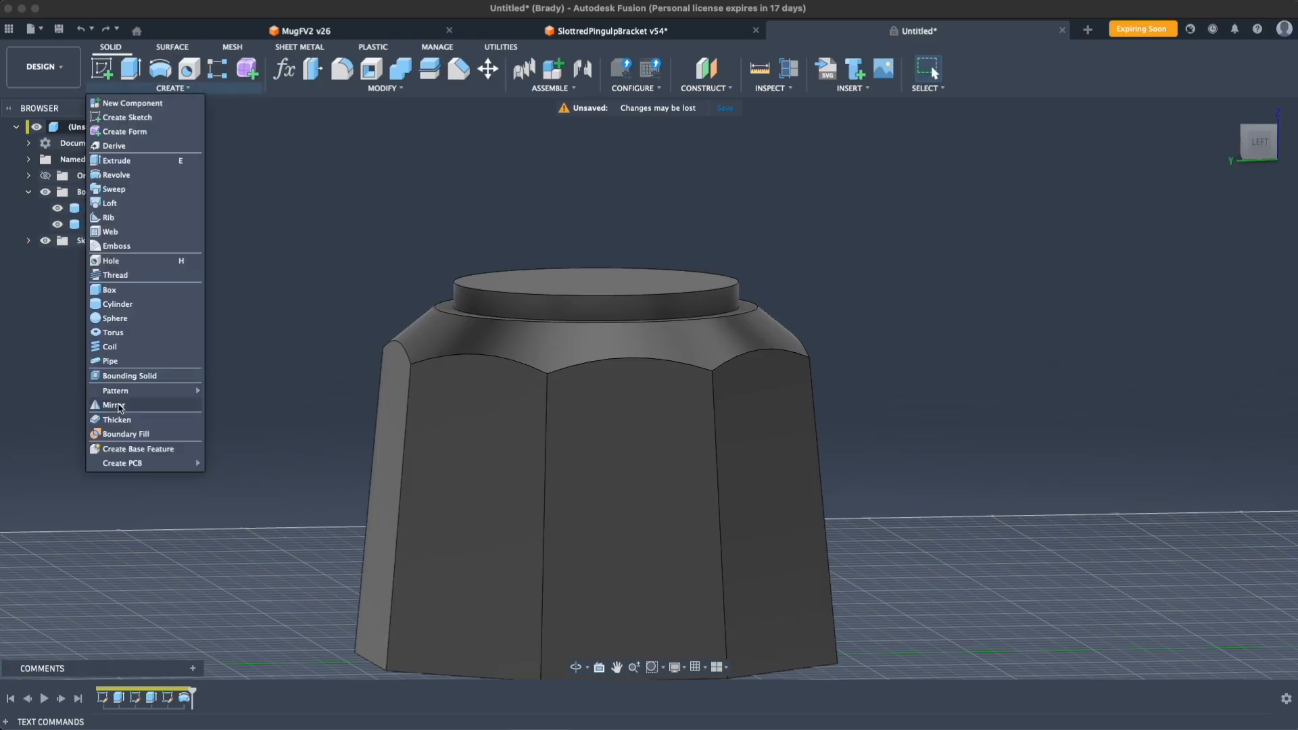
left_click(120, 407)
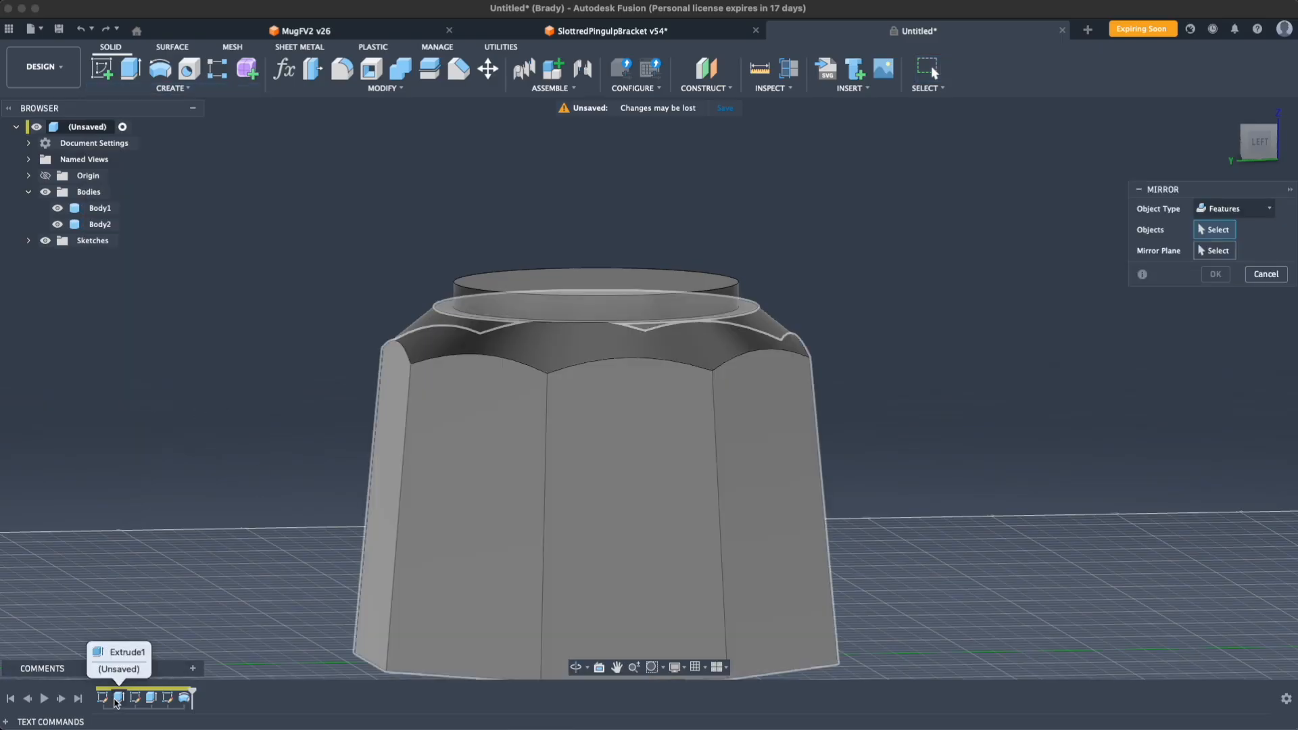
left_click(118, 699)
left_click(152, 701)
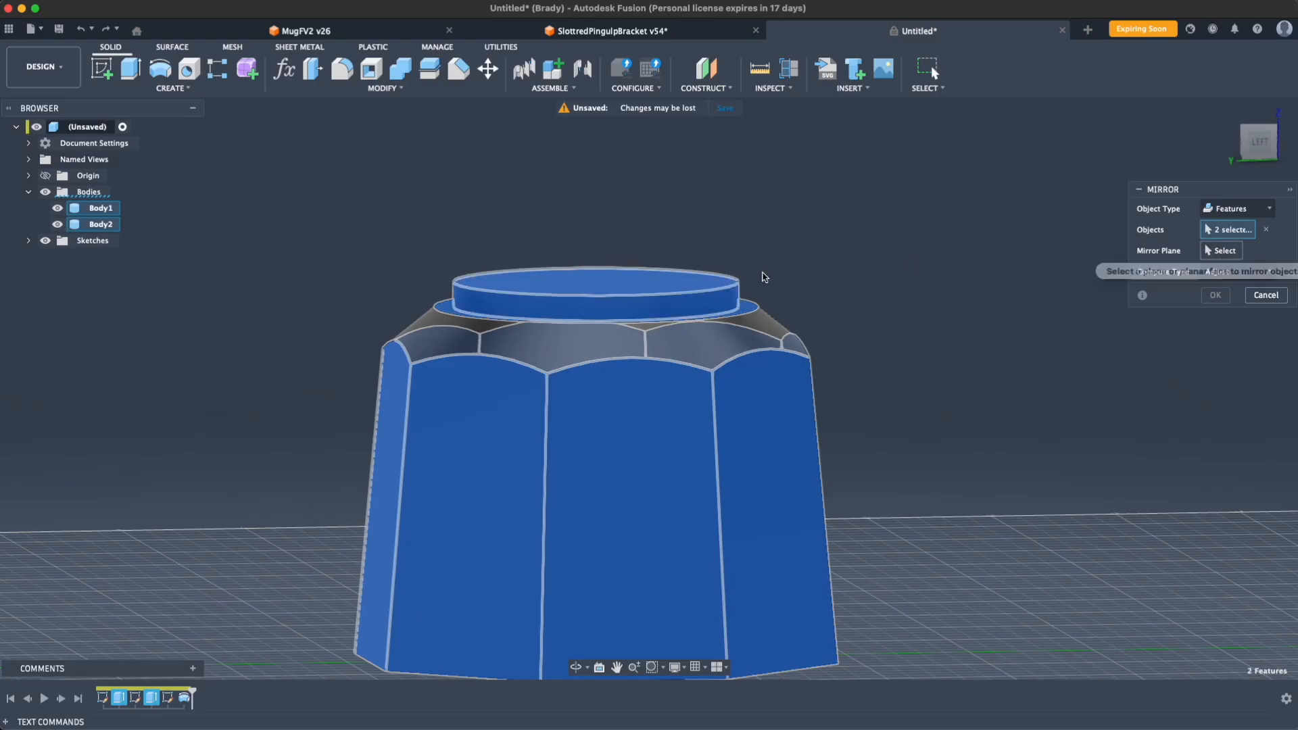
left_click(664, 284)
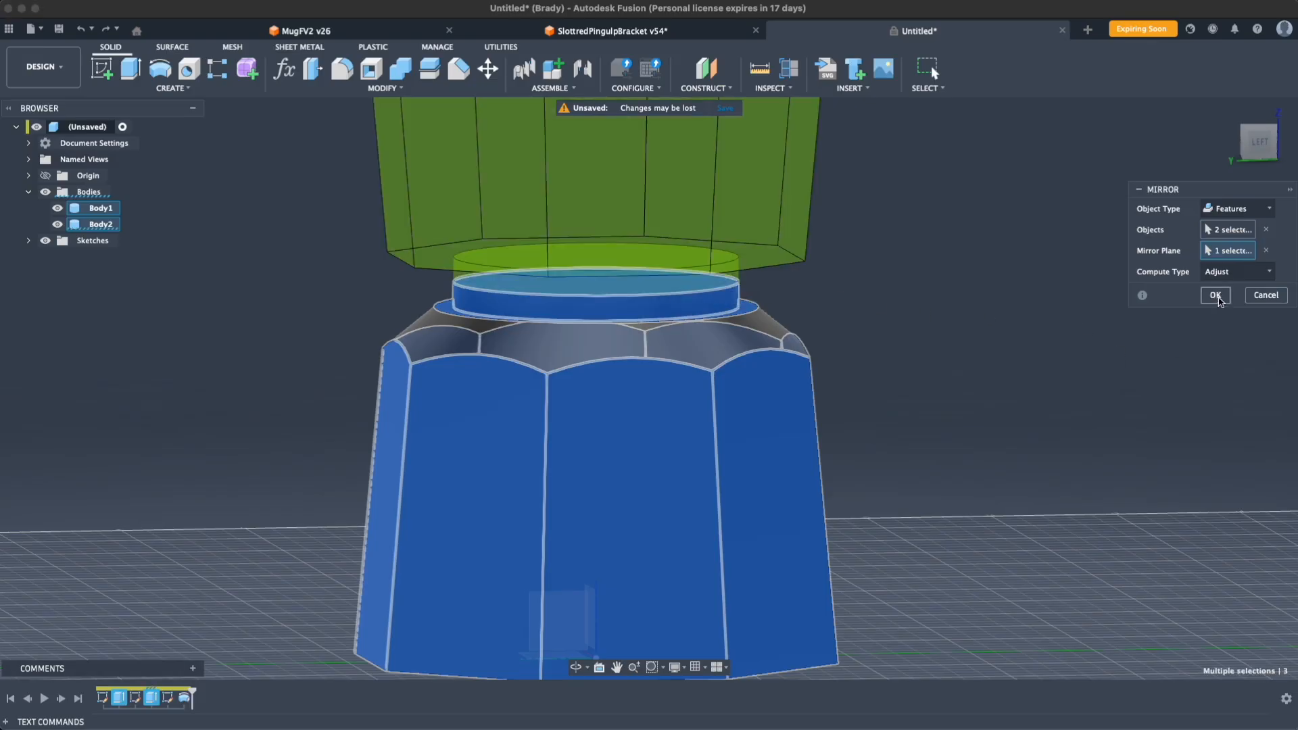
left_click(1215, 296)
Step: Extrude the mirrored upper body's octagonal top face upward 5 mm as a new body
scroll(906, 406, "down", 5)
middle_click_drag(906, 396, 818, 480, "shift")
scroll(820, 472, "up", 5)
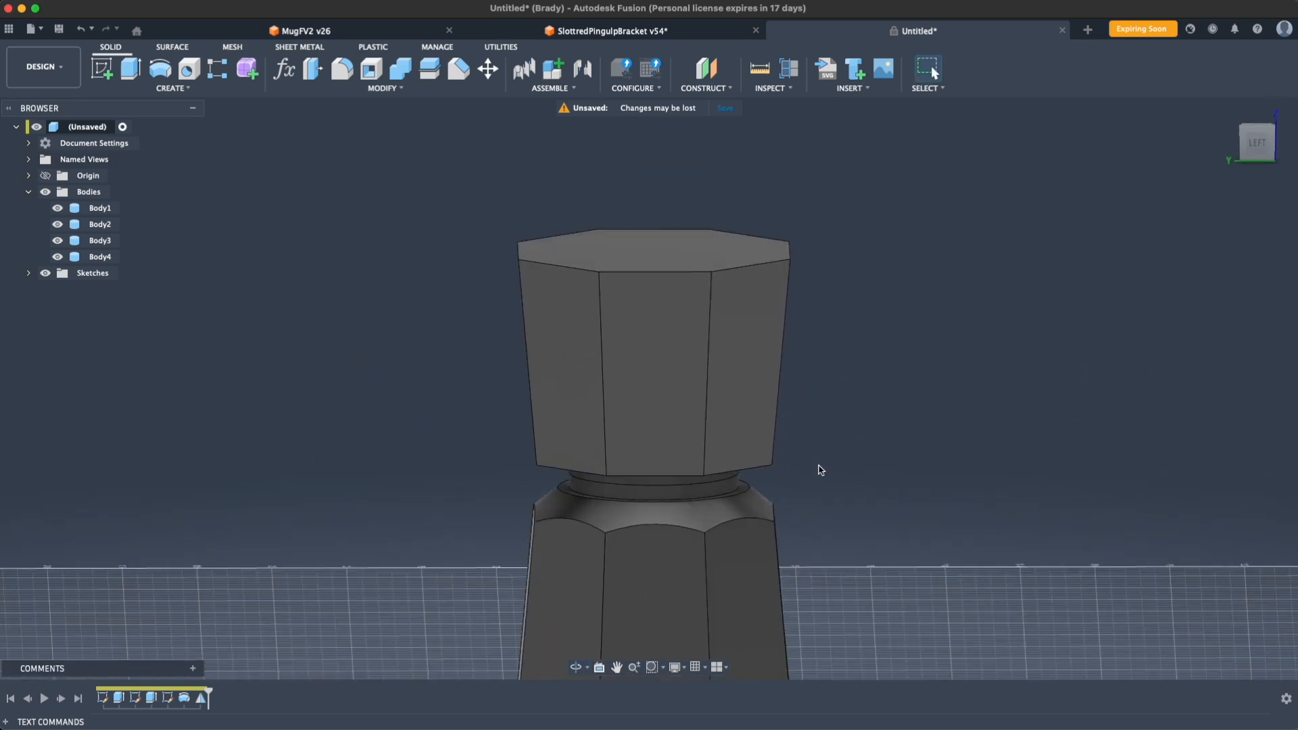
middle_click_drag(846, 458, 890, 449)
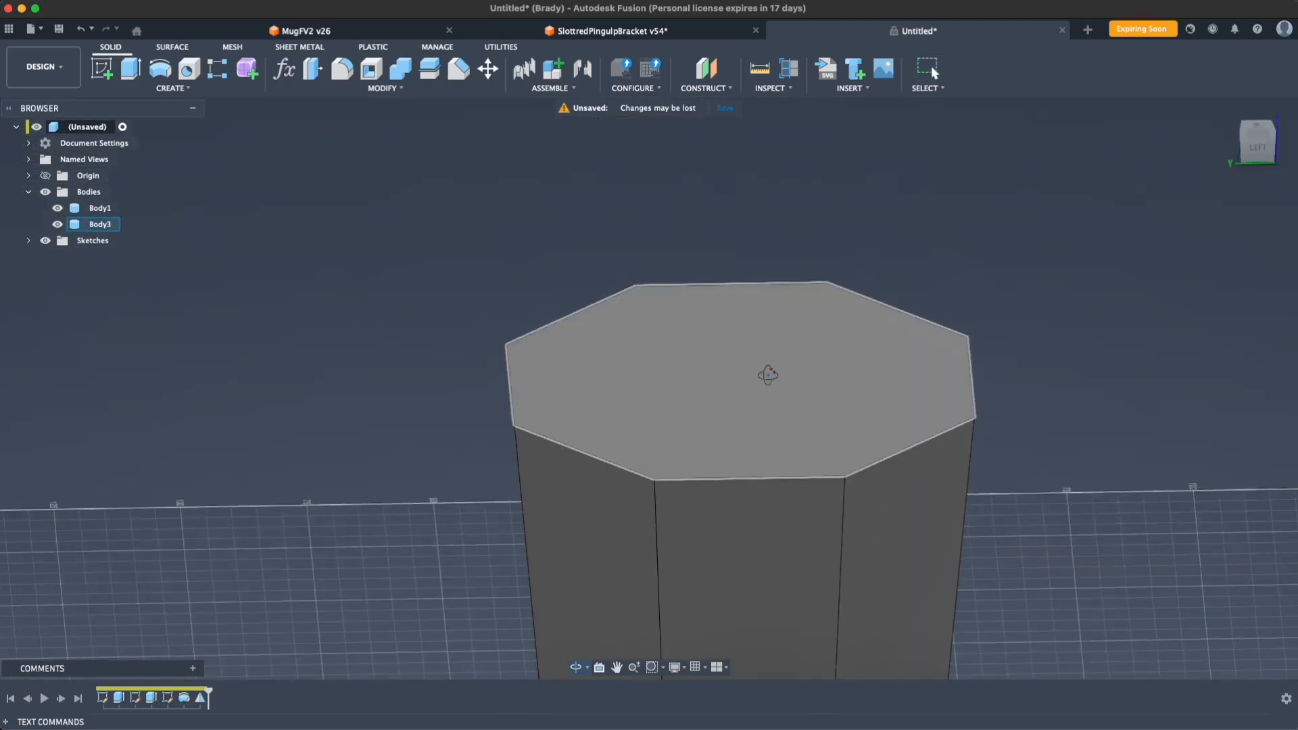
middle_click_drag(768, 375, 750, 349, "shift")
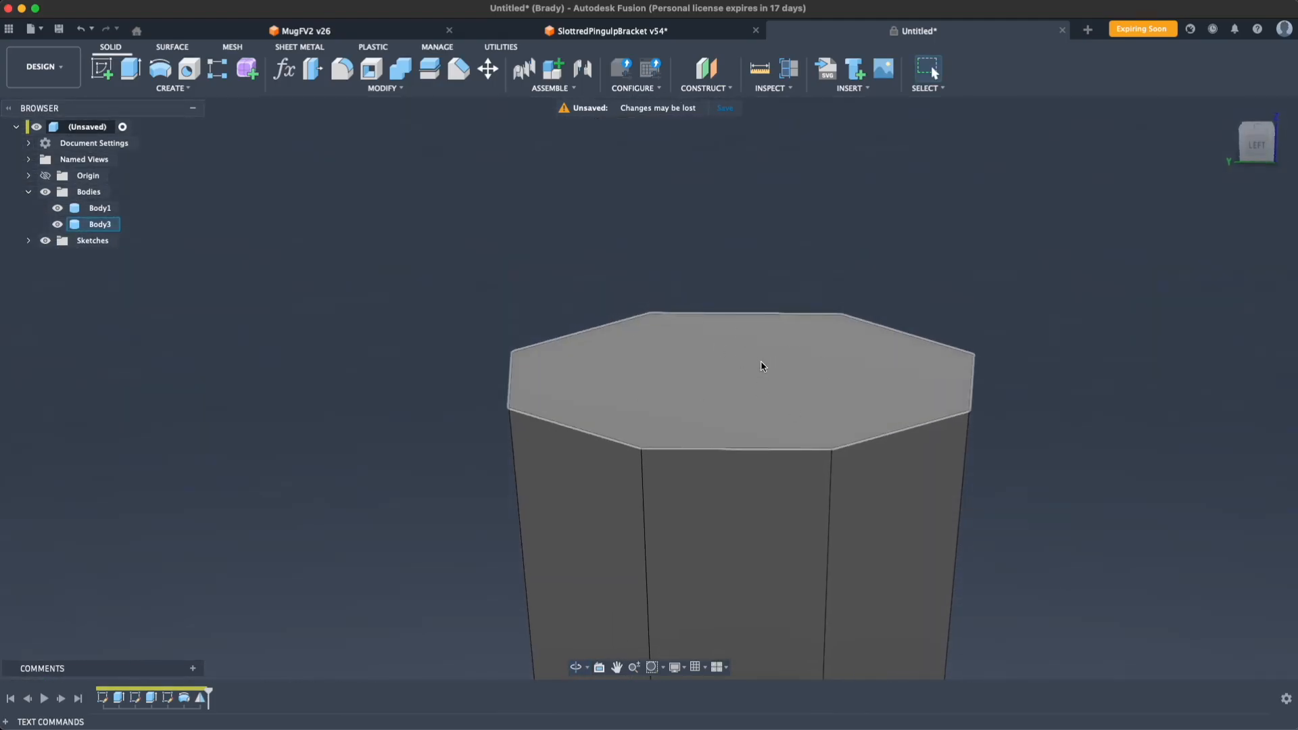
left_click(762, 368)
key("e")
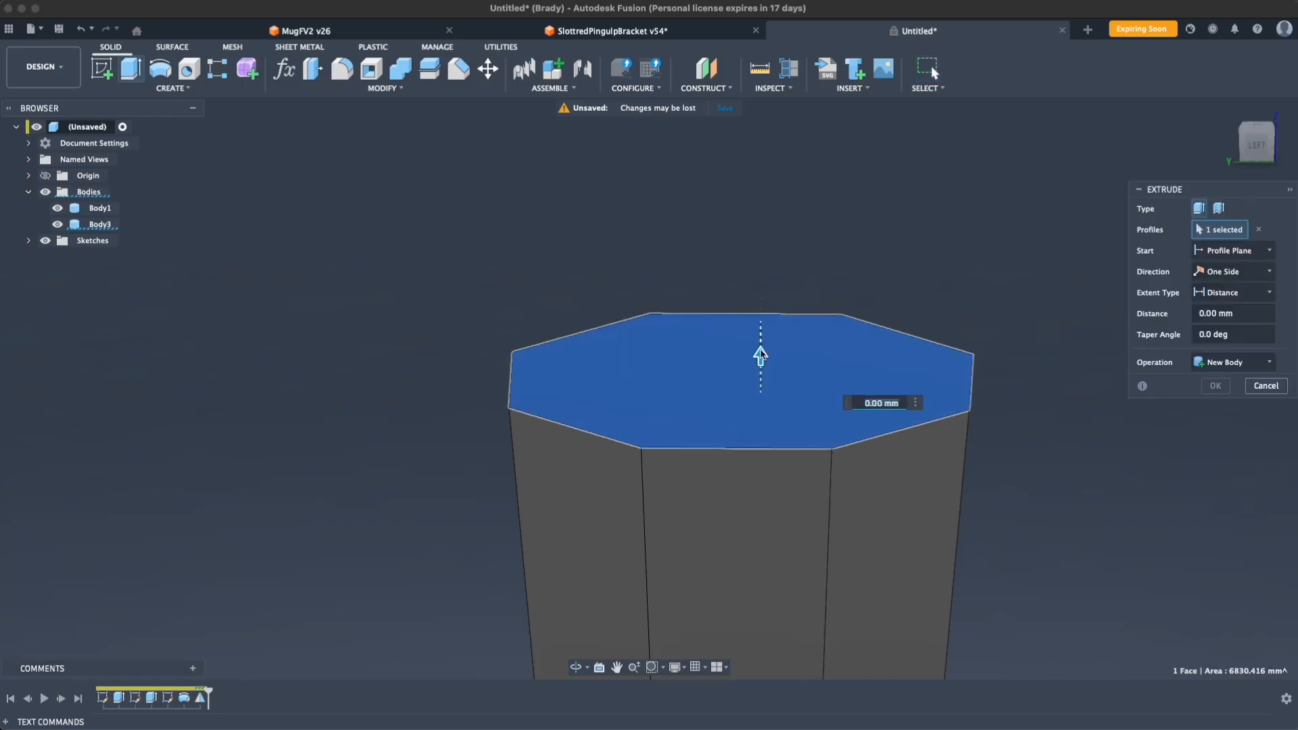
left_click_drag(761, 355, 760, 331)
left_click(1233, 363)
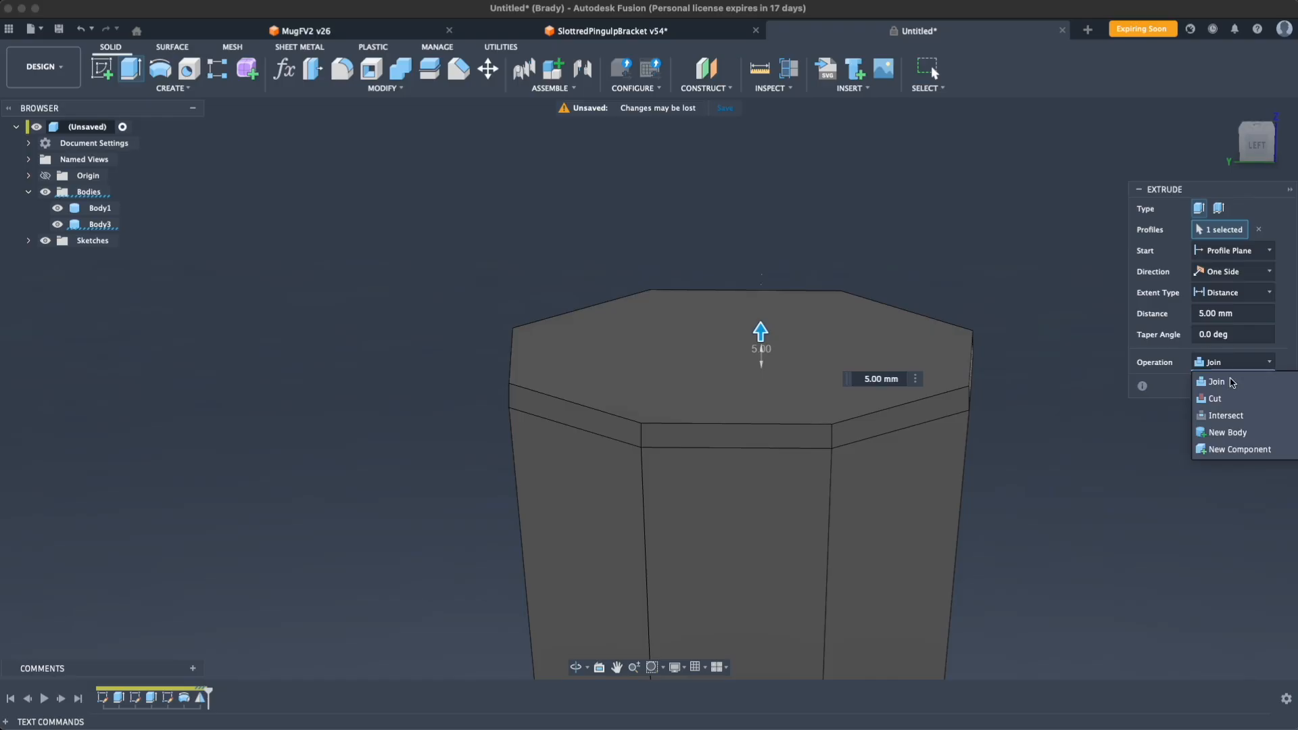
left_click(1227, 432)
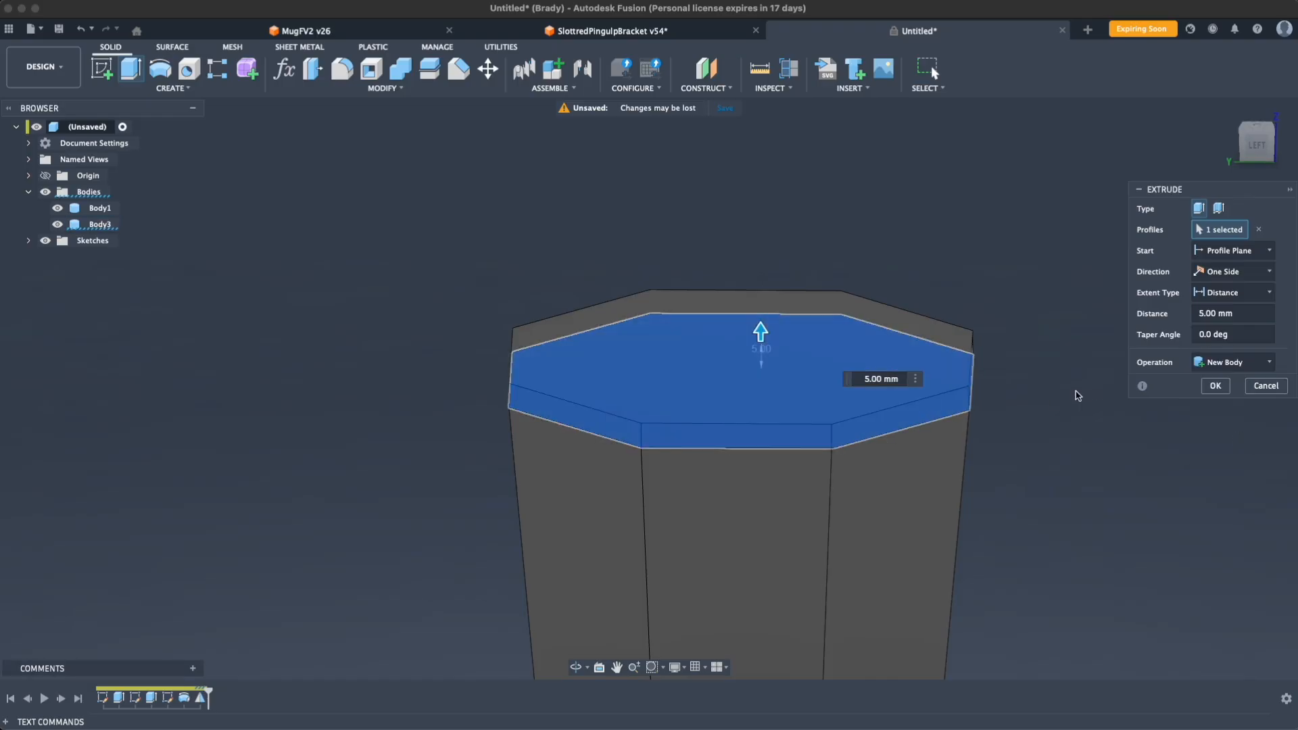
left_click(1219, 389)
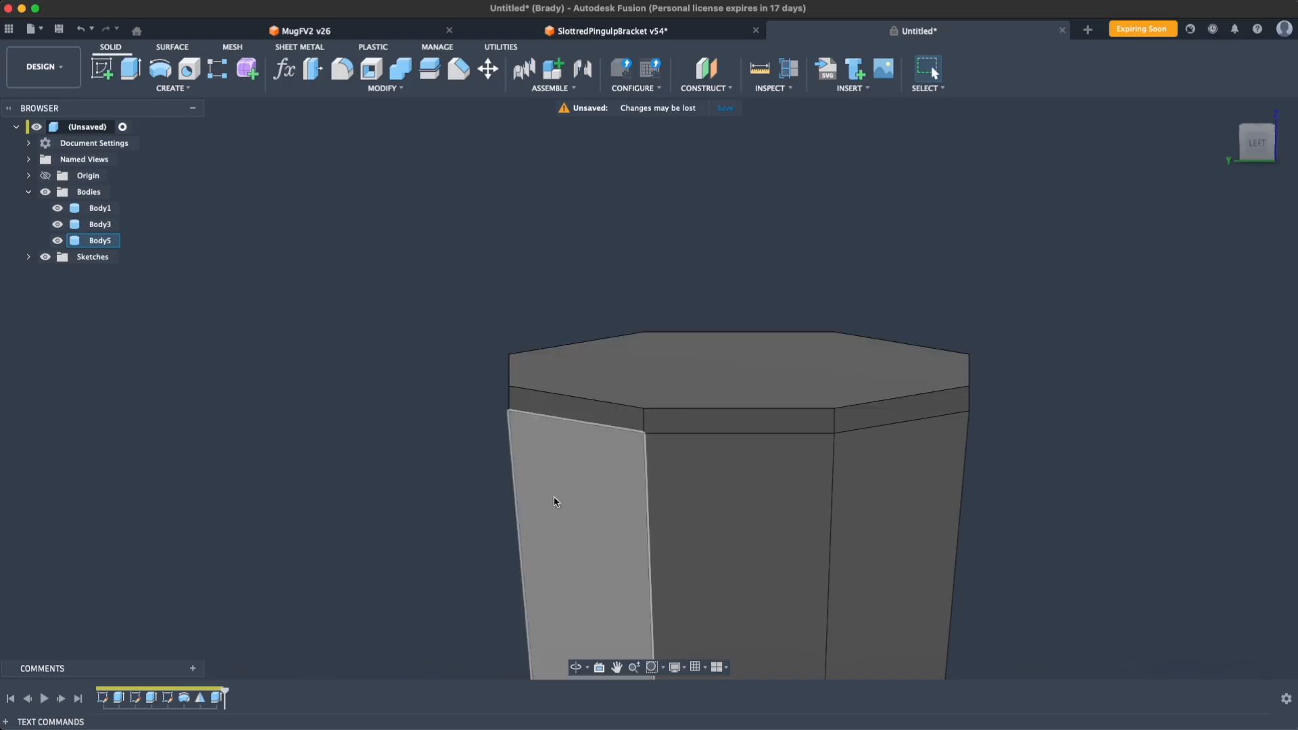
Step: Edit the cap extrusion on the upper body and set its taper angle to -83 degrees
double_click(216, 697)
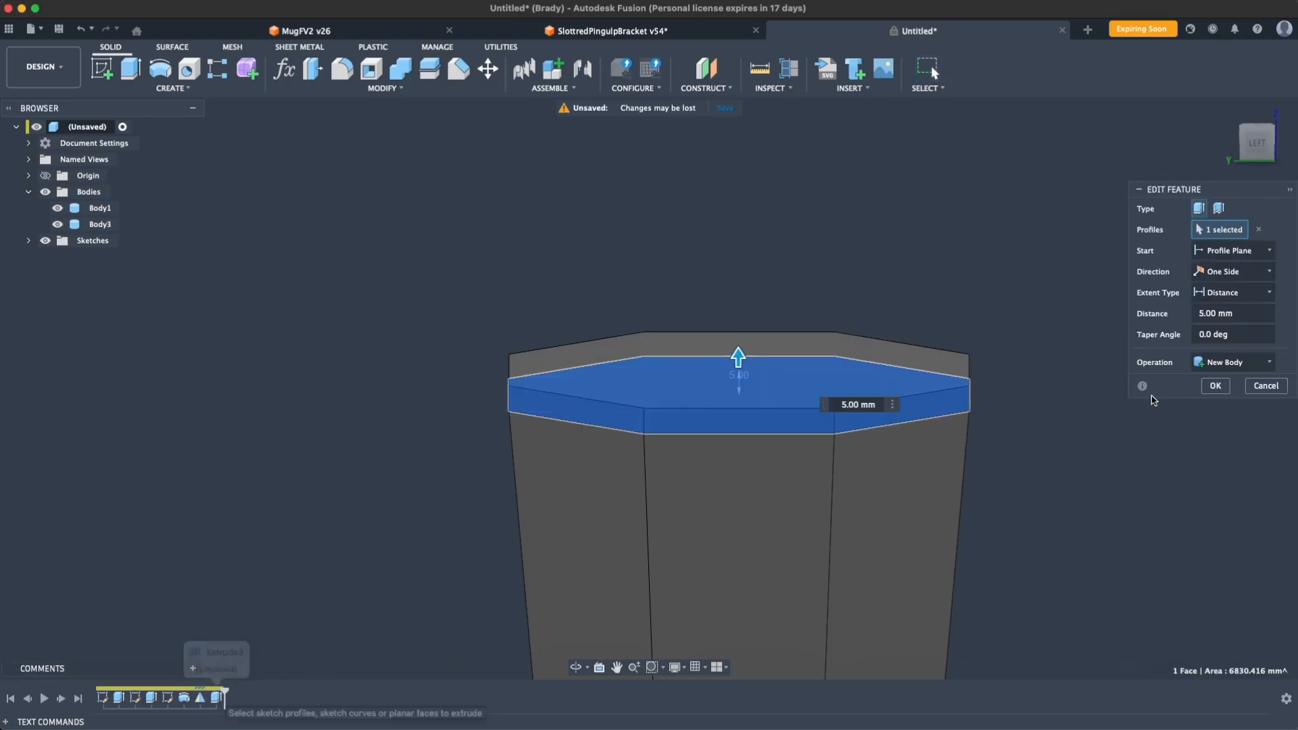
left_click(1223, 335)
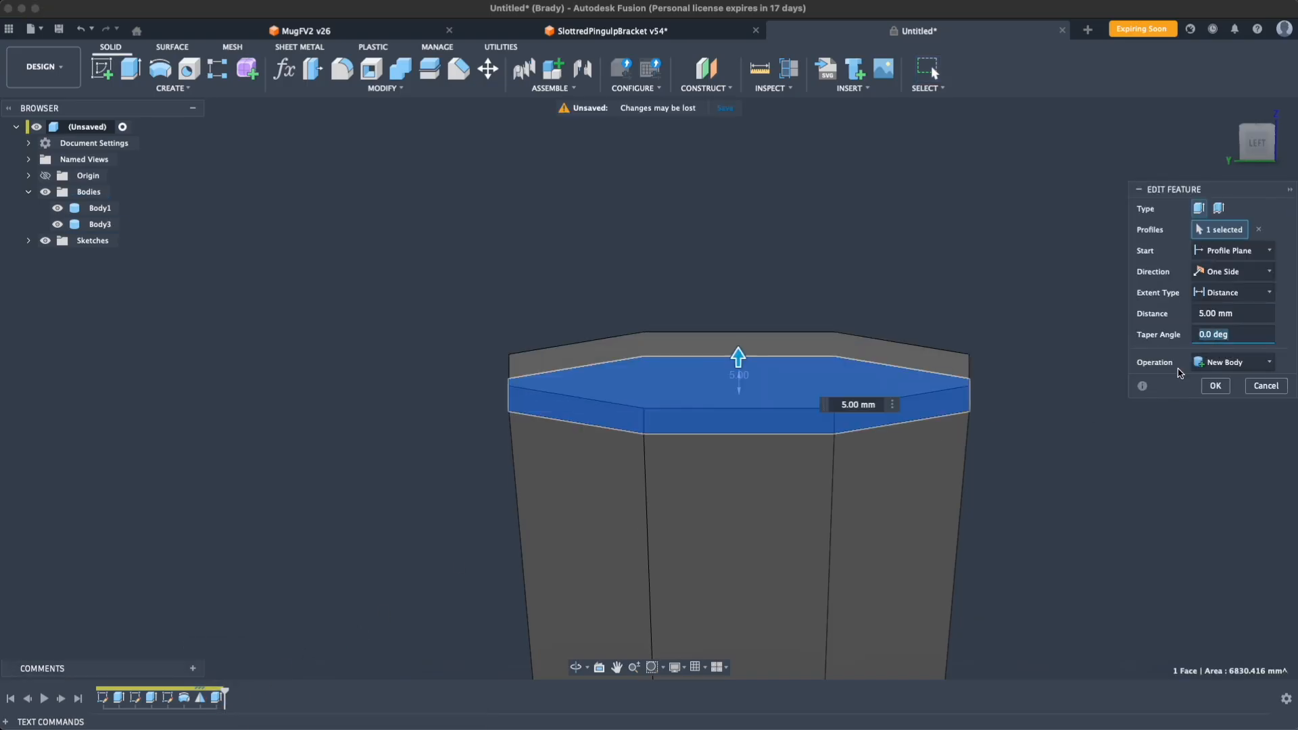
left_click(1194, 336)
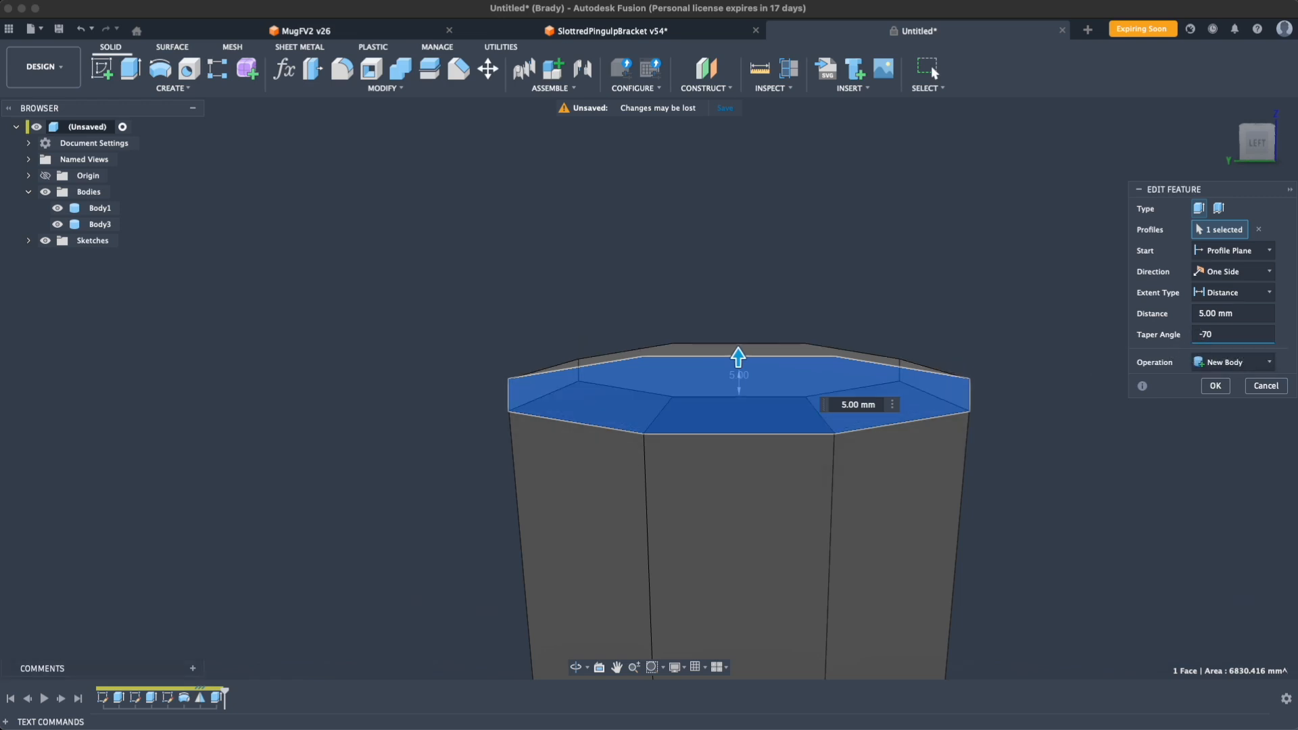
left_click_drag(1221, 342, 1191, 351)
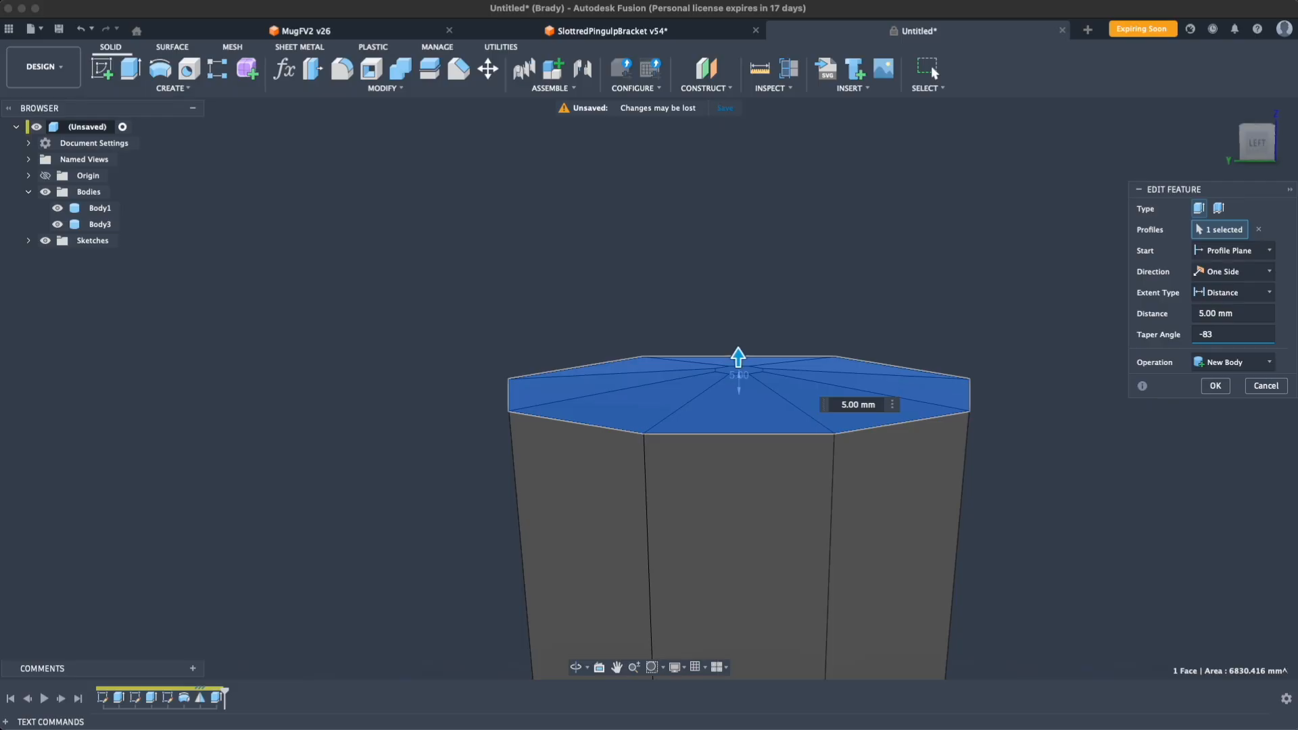
type("2")
key("Return")
Step: Increase the tapered cap's extrusion distance so its sloping faces meet at a point
middle_click_drag(1106, 426, 1107, 432)
double_click(217, 698)
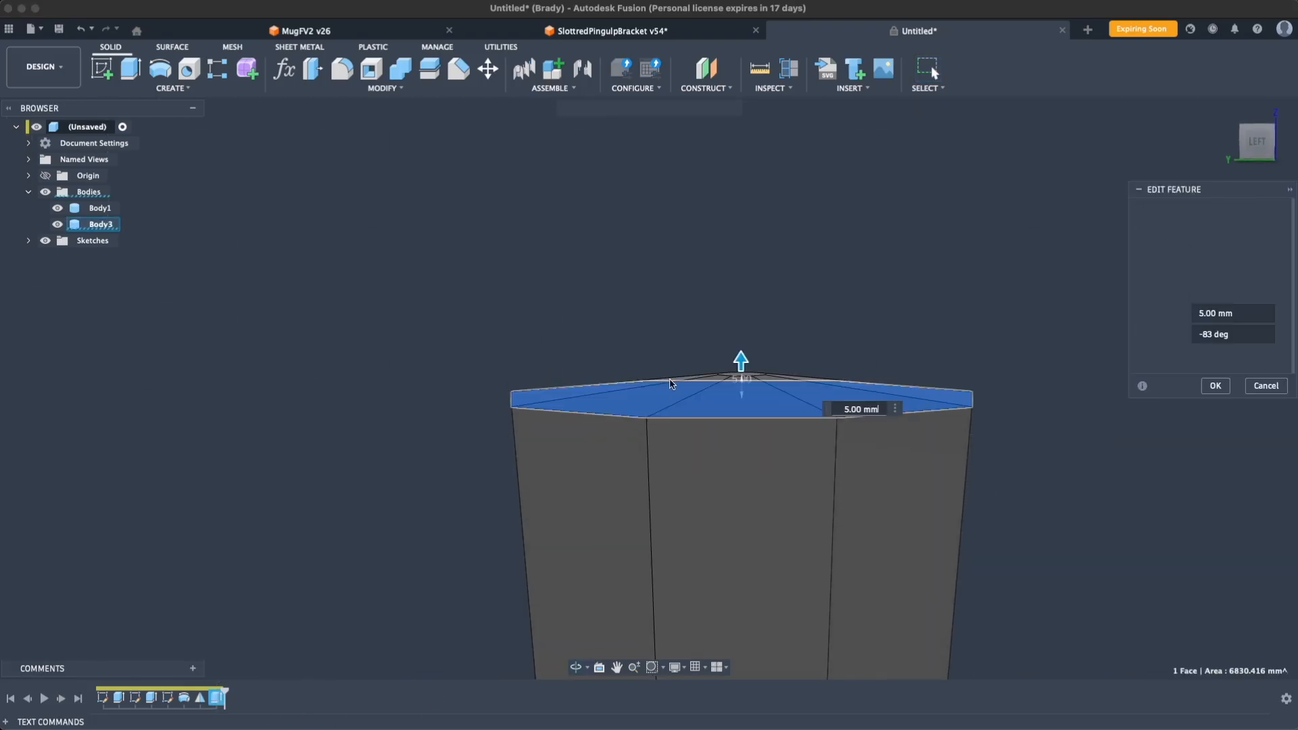
left_click_drag(742, 348, 742, 323)
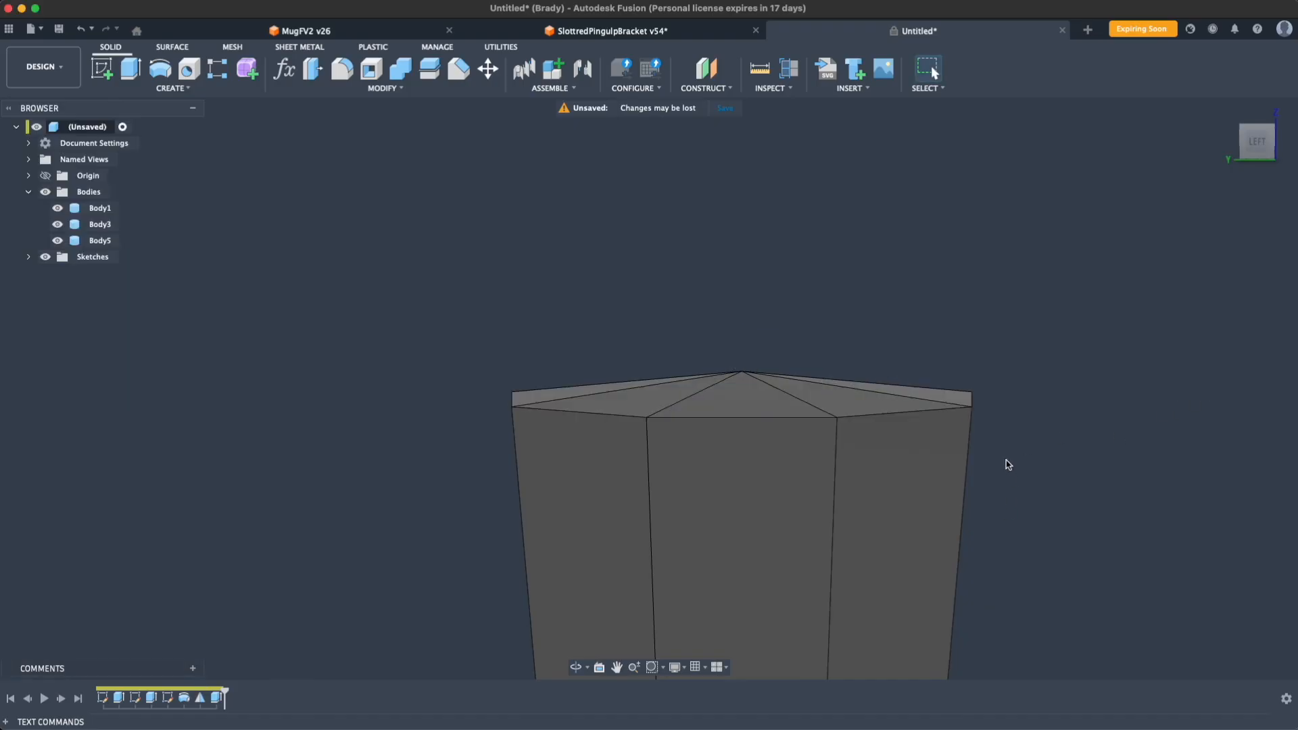
Step: Undo the upper body's cap extrusion and redo it together with its taper edit, inspecting the cap's shape
middle_click_drag(1009, 478, 1014, 515, "shift")
scroll(720, 300, "up", 5)
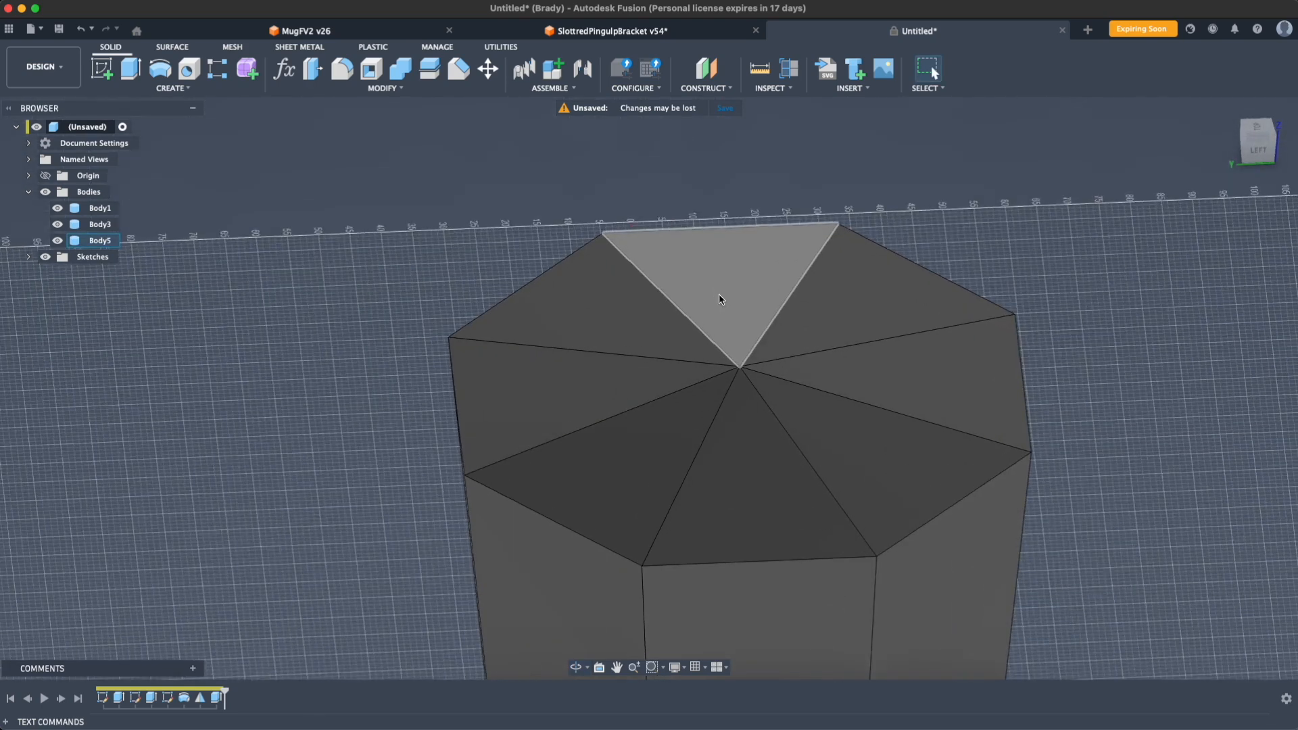
scroll(772, 399, "down", 5)
middle_click_drag(759, 405, 788, 388, "shift")
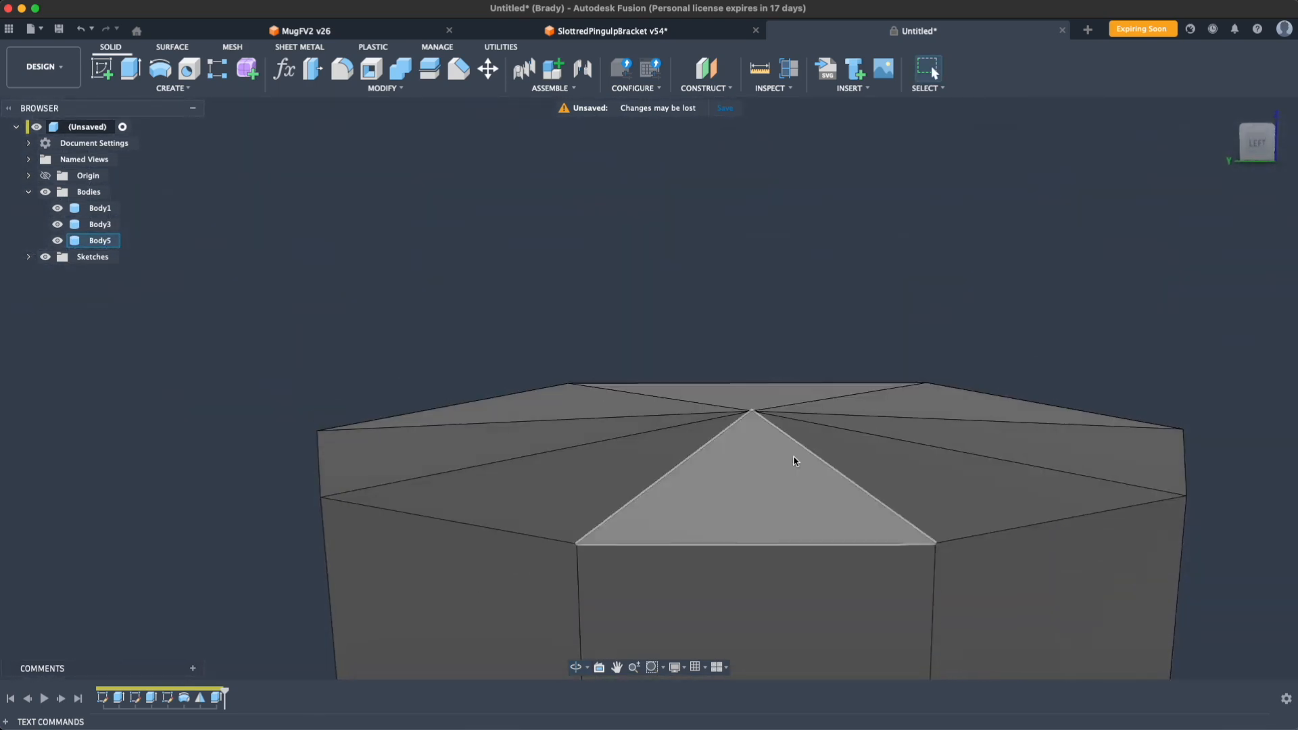
scroll(774, 446, "down", 2)
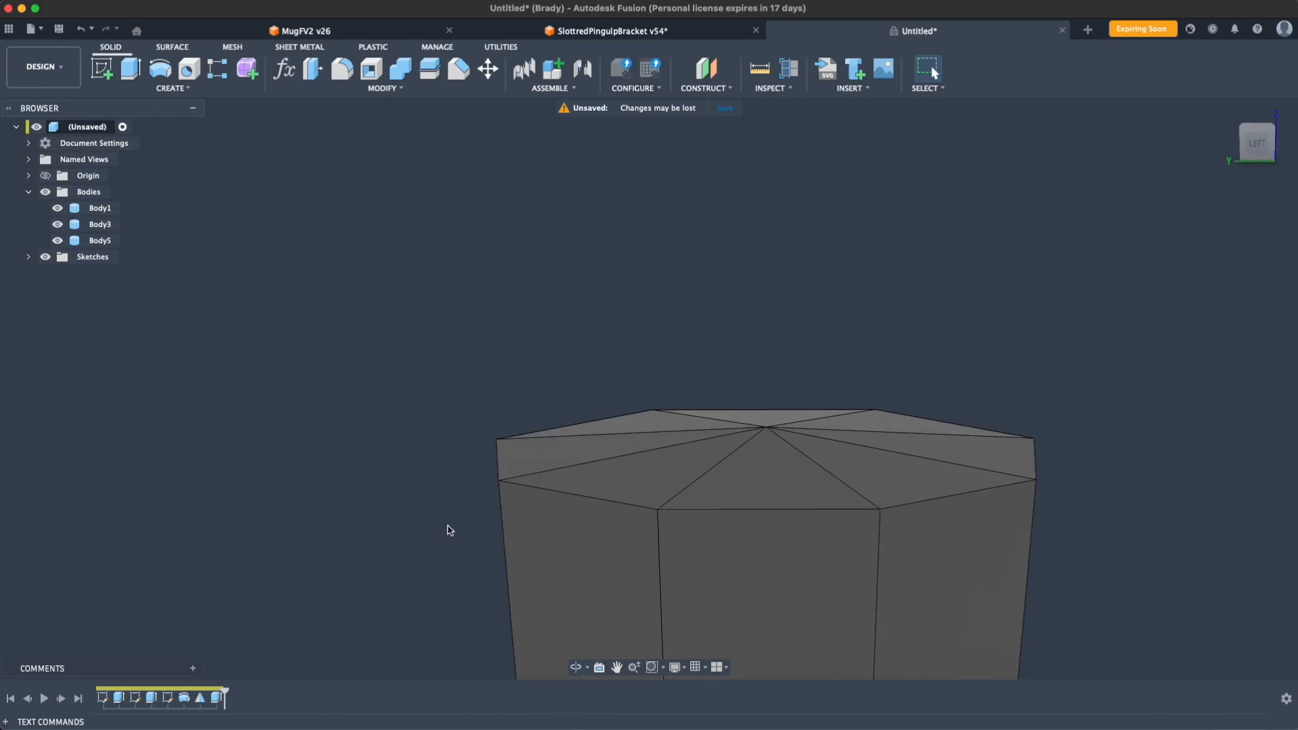
key("super+z")
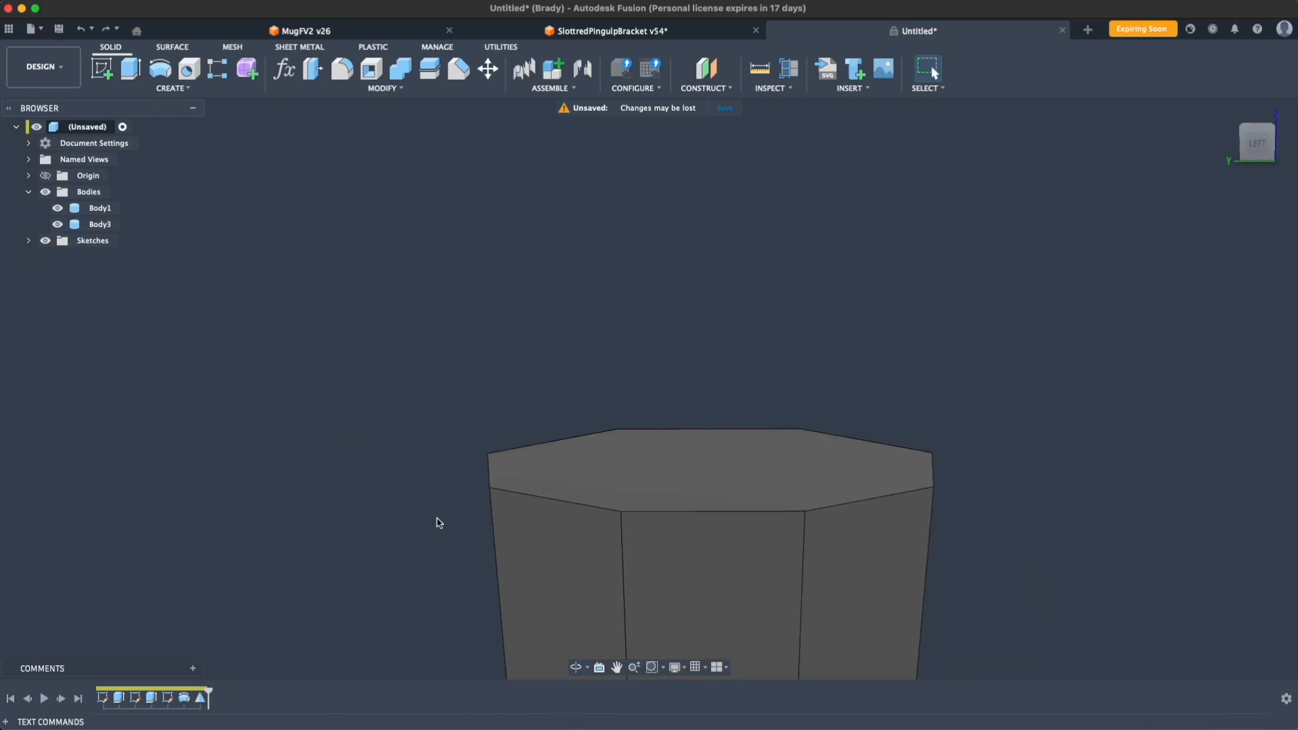
key("super+y")
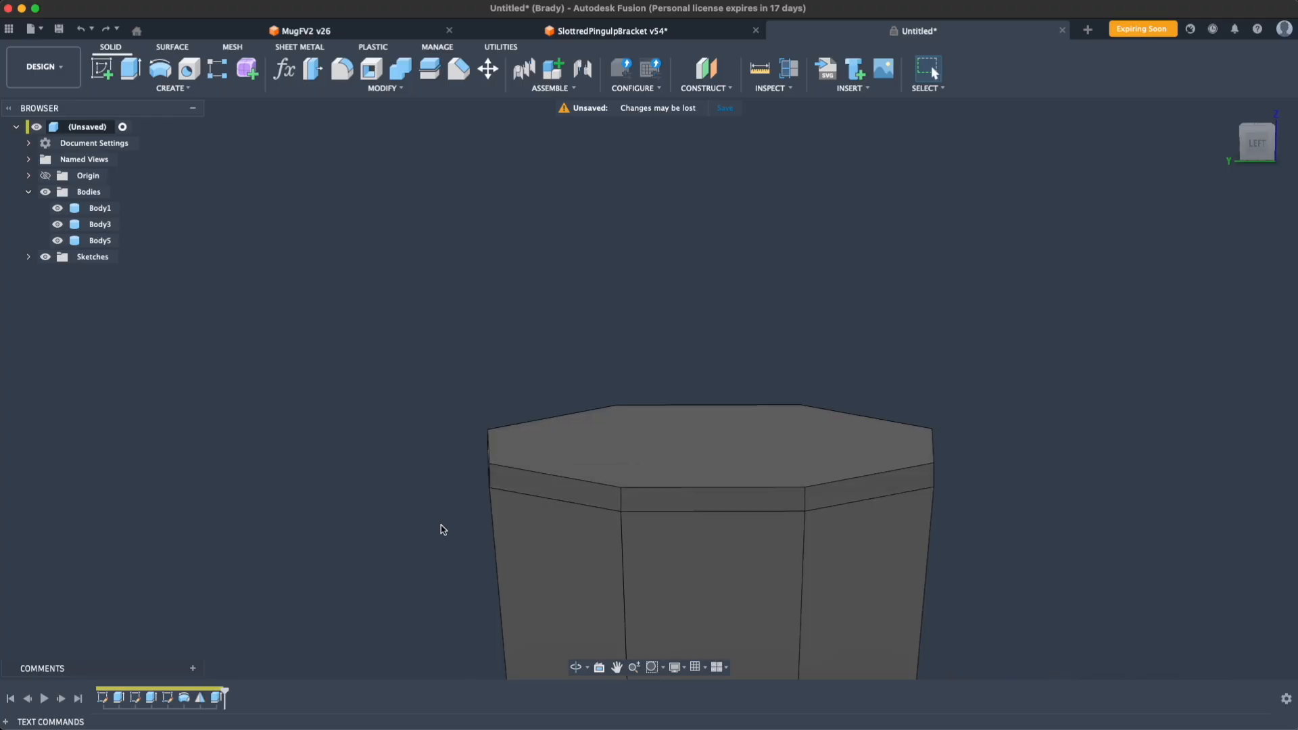
key("super+y")
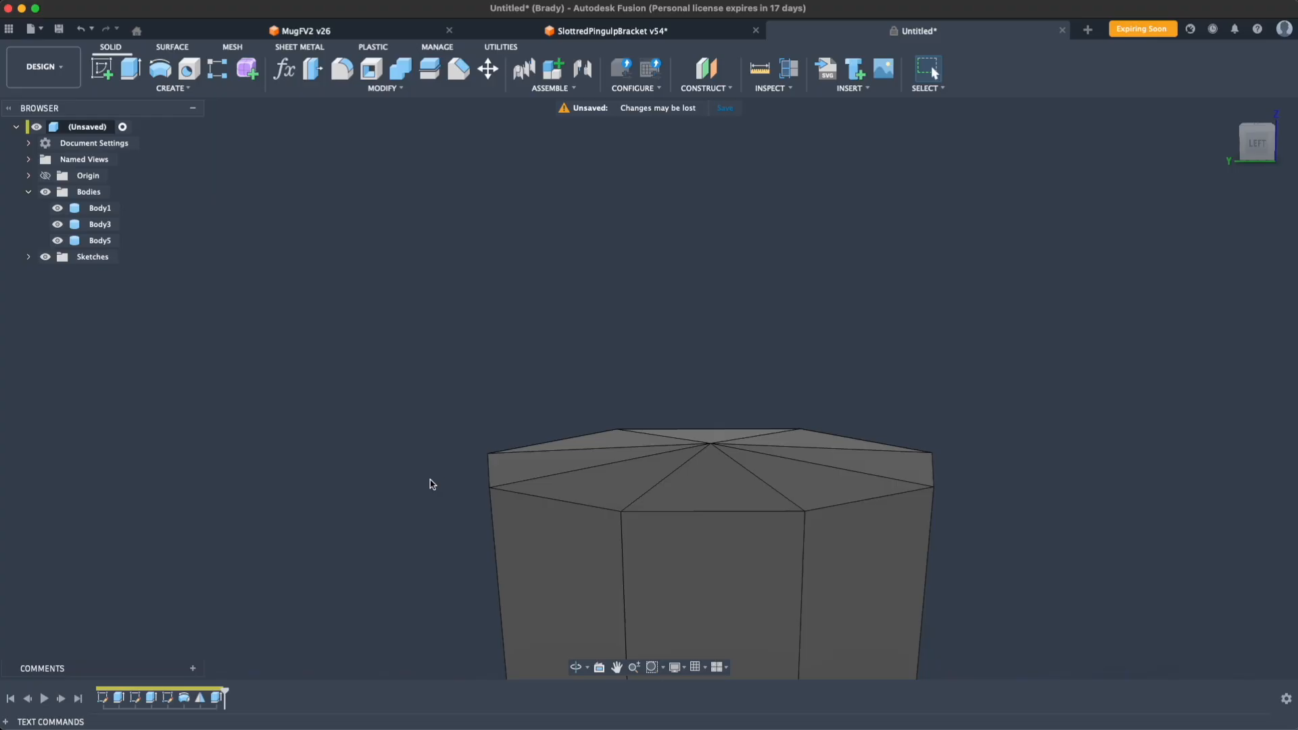
Step: Delete the tapered cap extrusion from the upper body's design history
scroll(418, 559, "up", 1)
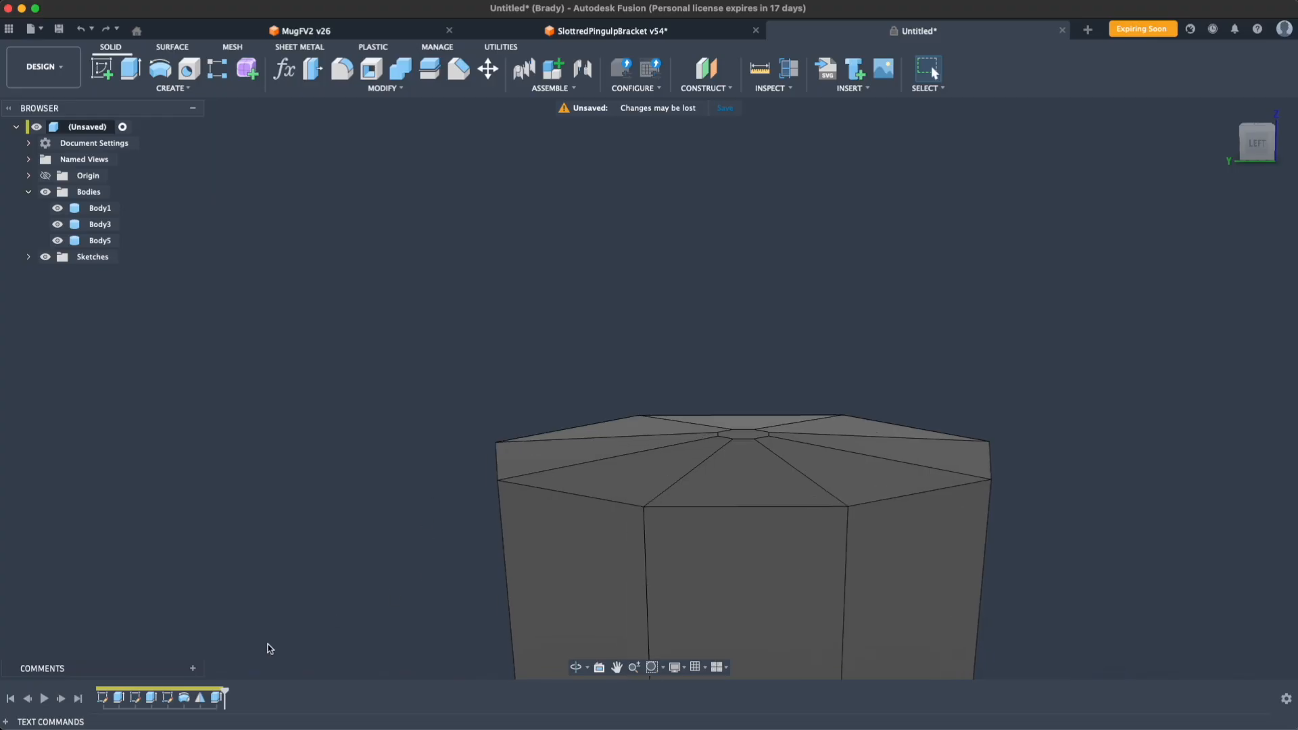
middle_click_drag(384, 599, 385, 549)
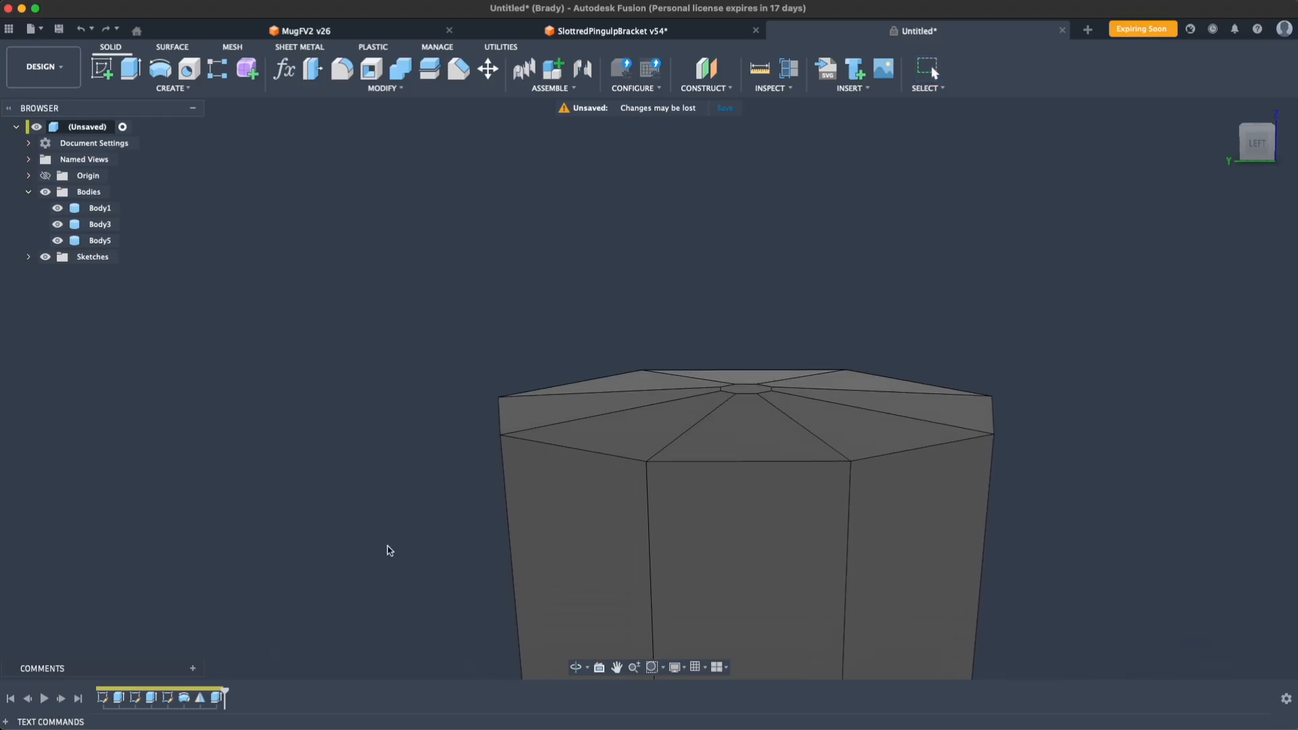
left_click(217, 699)
key("Delete")
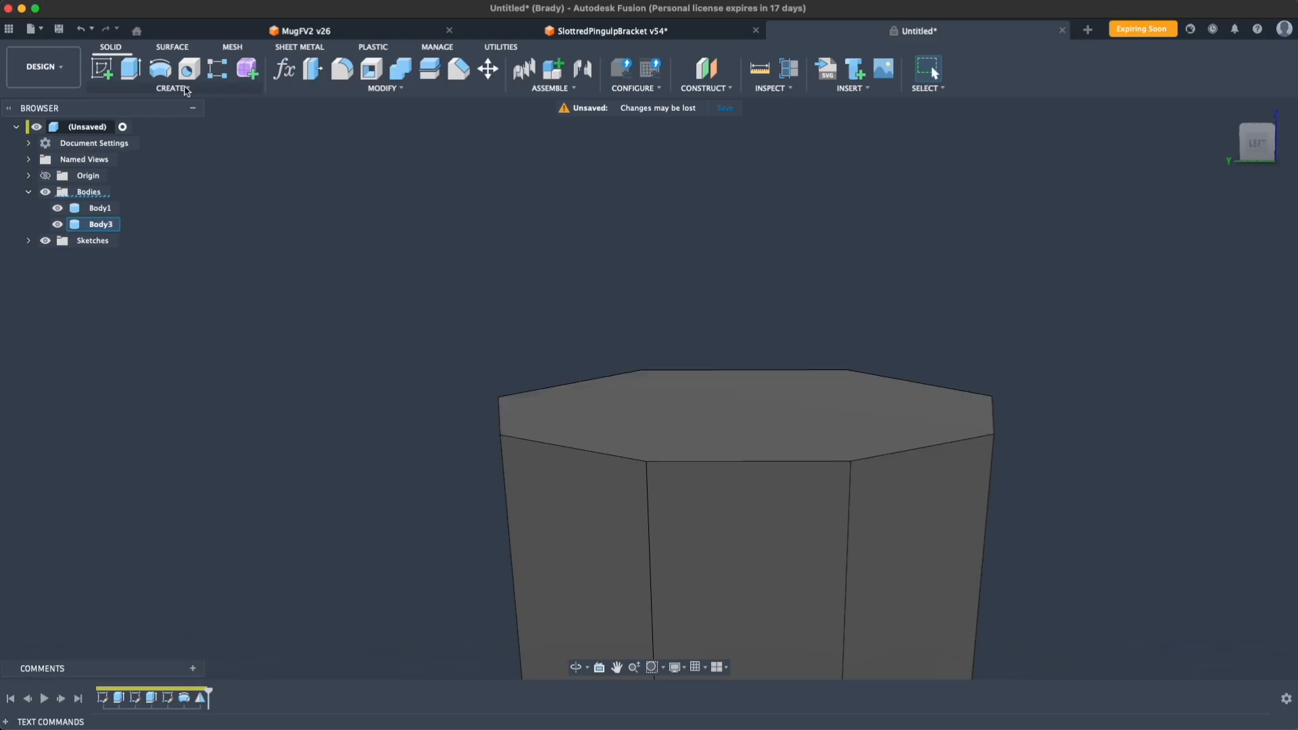
Step: Create an offset construction plane 5 mm above the upper body's octagonal top face
left_click(720, 89)
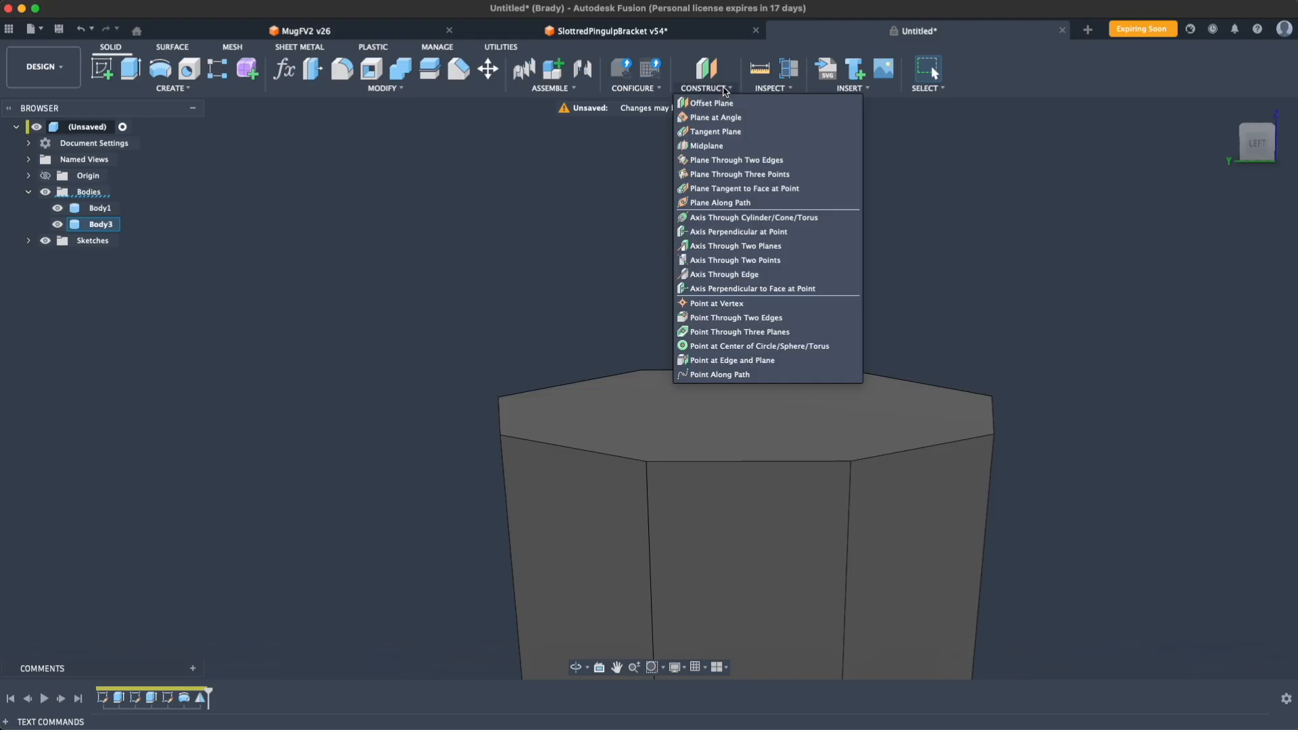
left_click(721, 103)
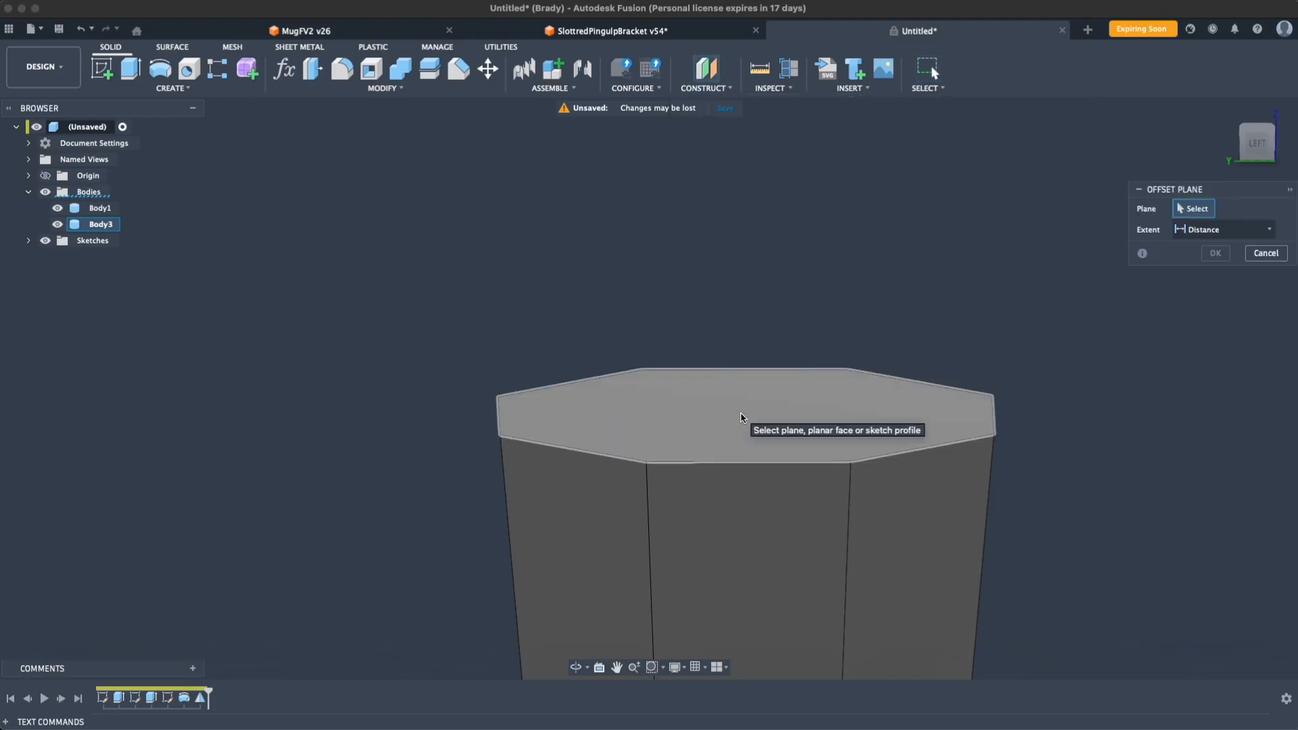
left_click(748, 406)
left_click_drag(747, 395, 747, 376)
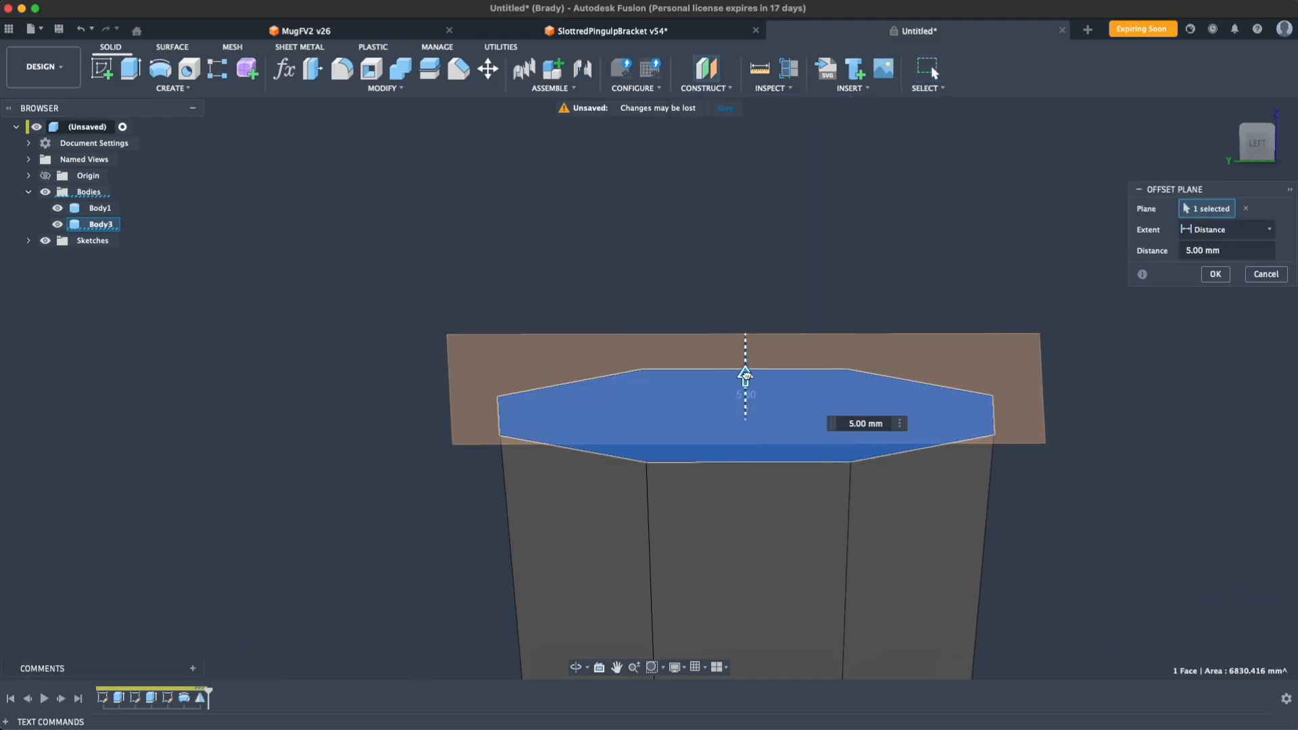
middle_click_drag(1019, 271, 1043, 301, "shift")
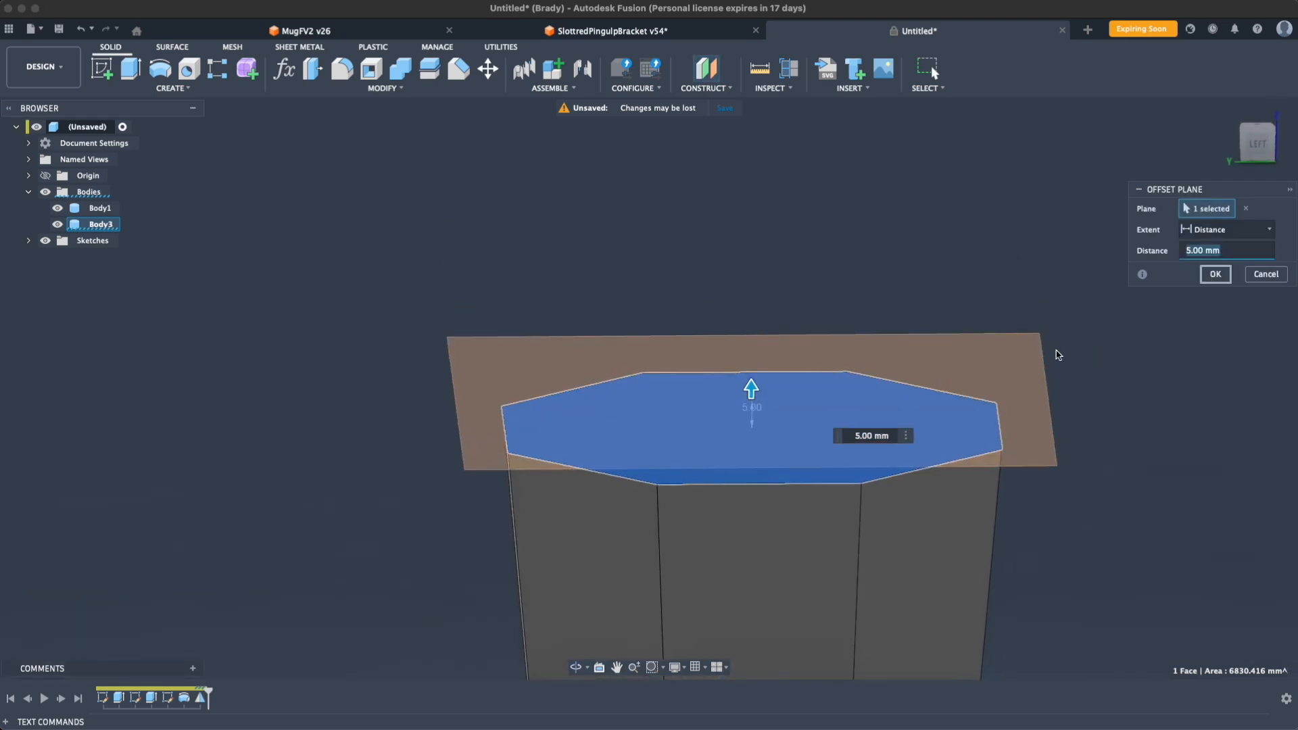
key("Return")
Step: Sketch an eight-sided circumscribed polygon on the offset plane, centred on the origin, with a 5 mm centre-to-edge distance
mouse_move(1085, 421)
middle_mouse_down("shift")
mouse_move(1094, 389)
mouse_move(1101, 423)
middle_mouse_up("shift")
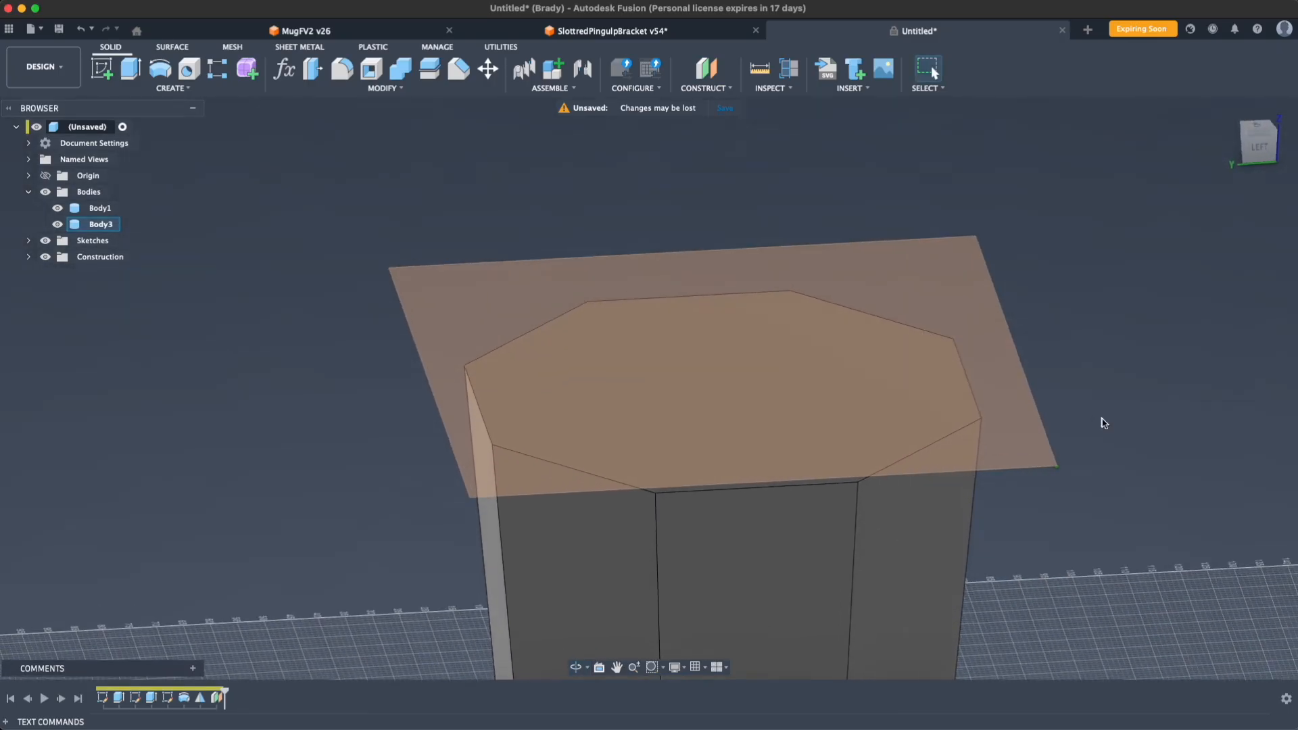
right_click(871, 298)
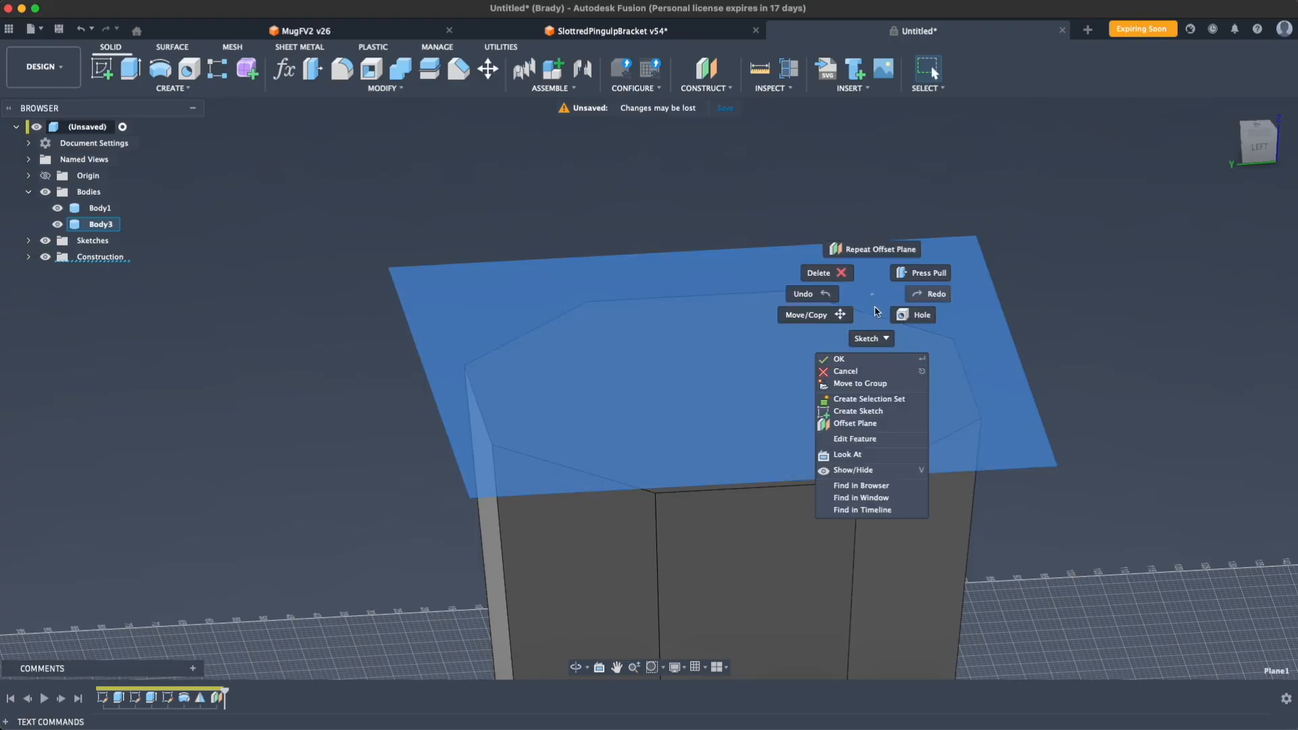
left_click(877, 412)
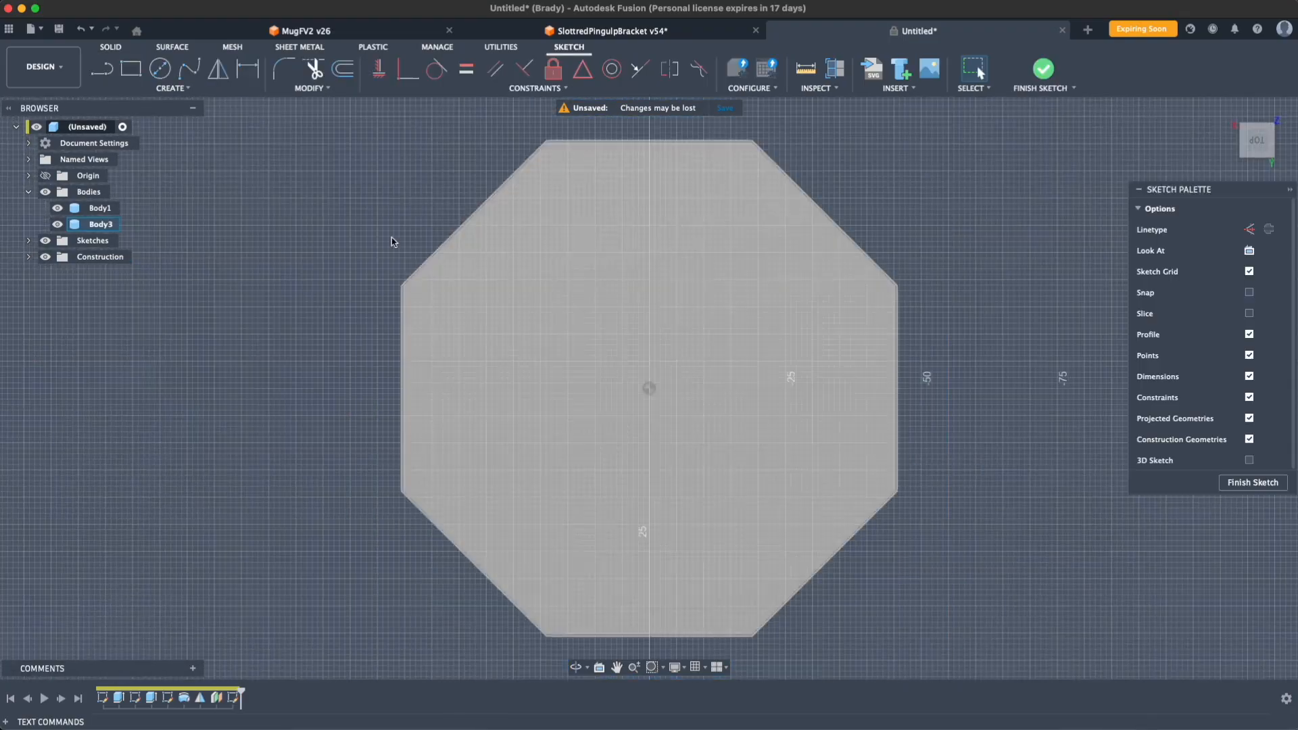
left_click(158, 88)
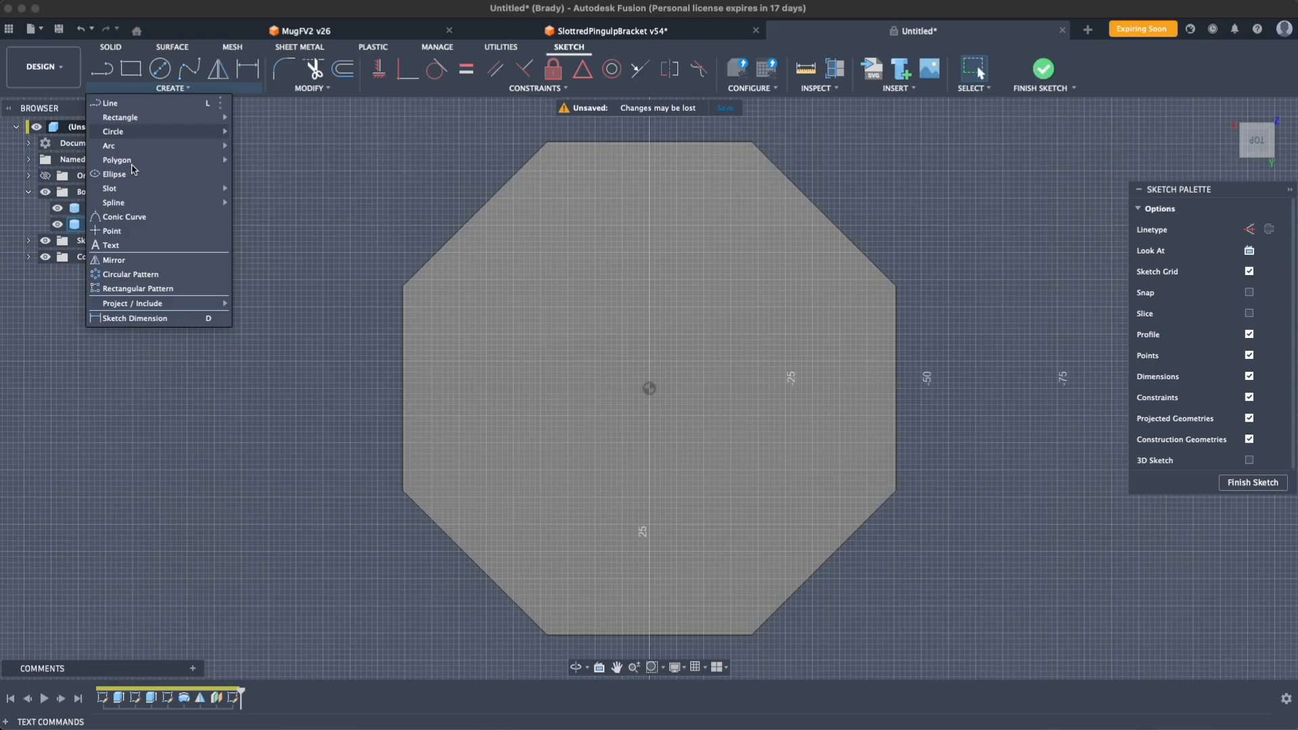
mouse_move(132, 163)
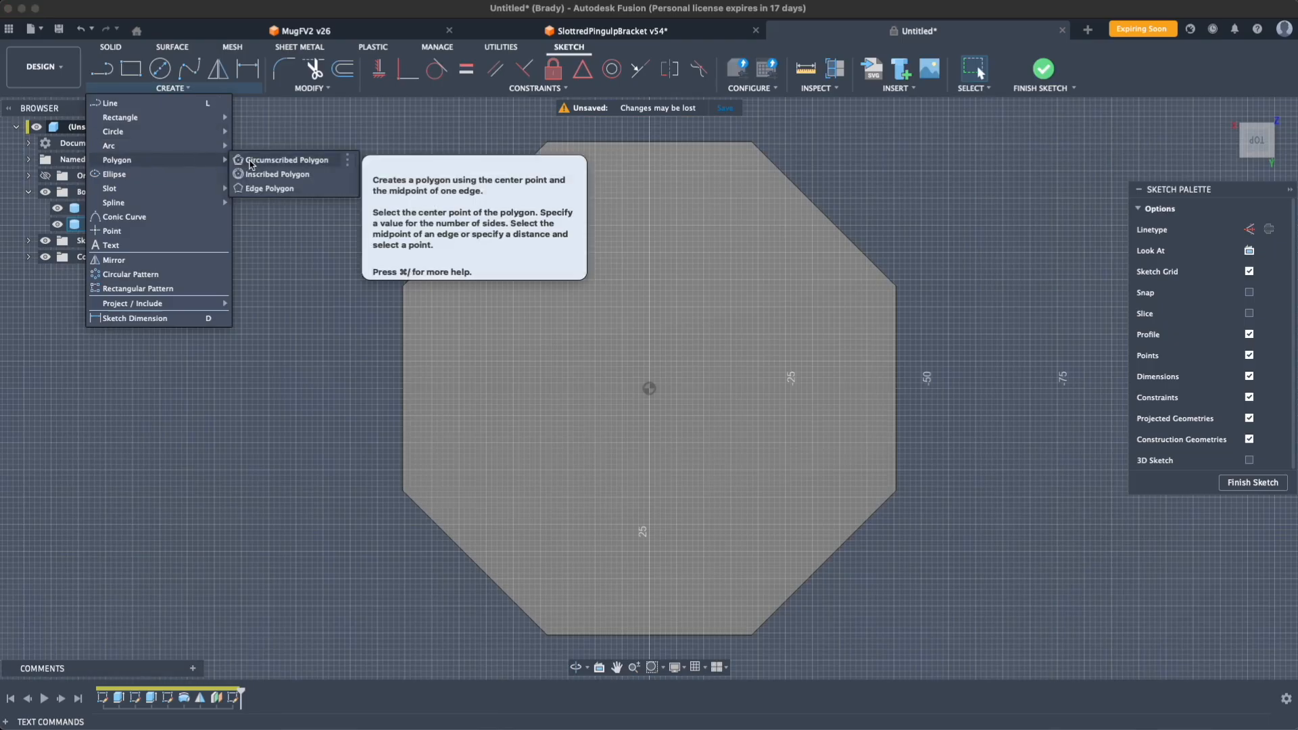
left_click(250, 162)
left_click(649, 390)
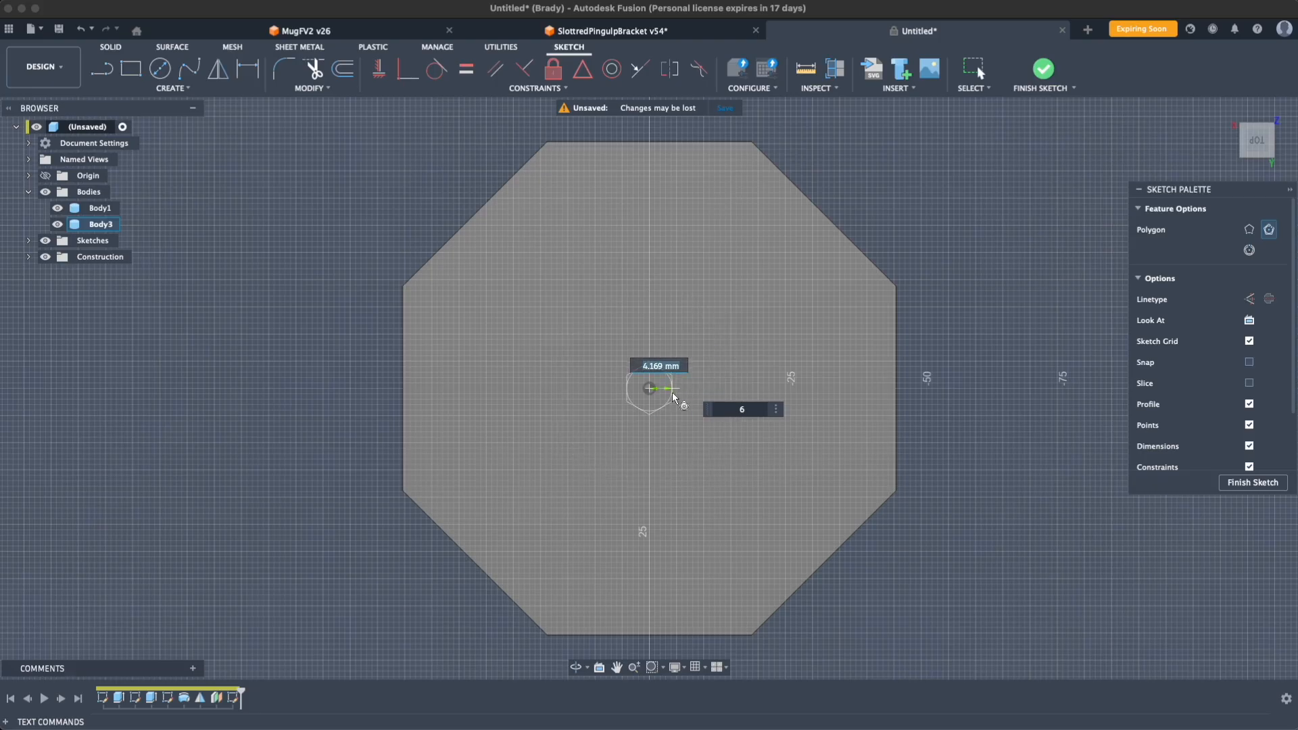
type("5")
key("Tab")
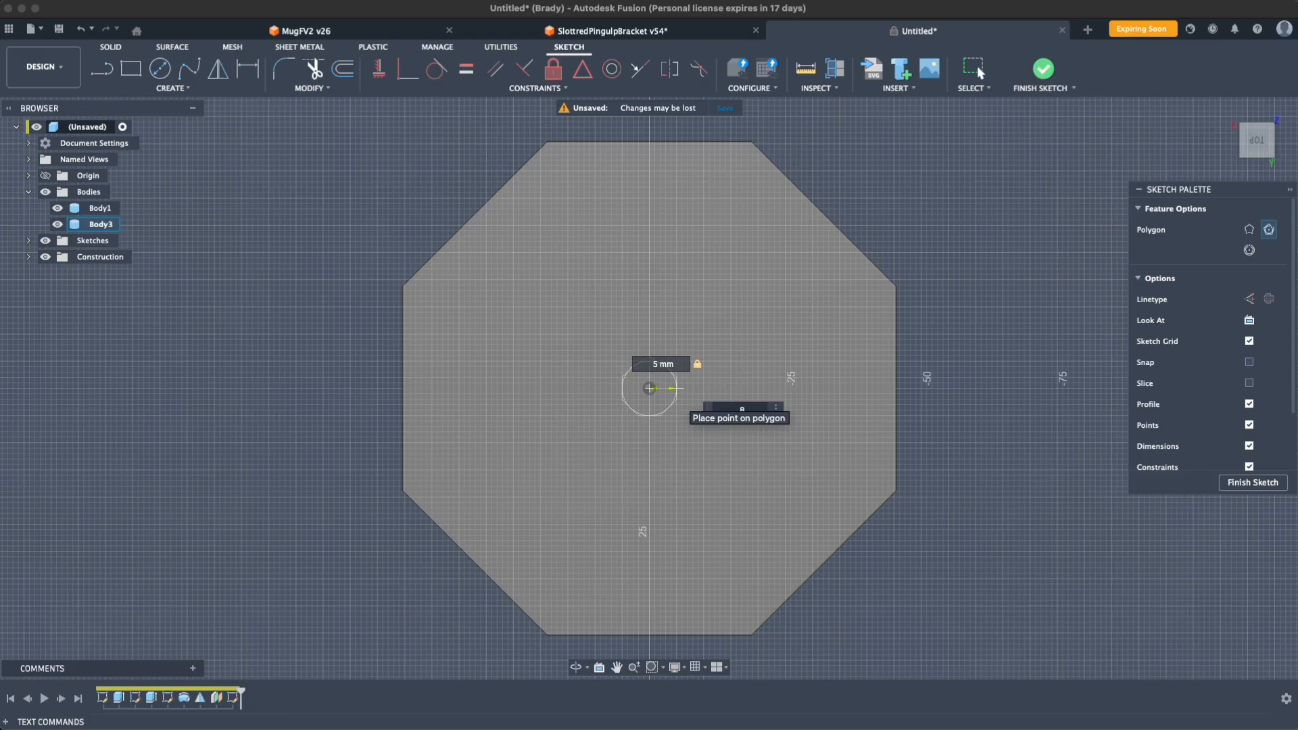
key("Return")
Step: Finish the sketch and loft between the body's octagonal top face and the small octagon profile, using the Join operation
middle_click_drag(728, 537, 855, 675, "shift")
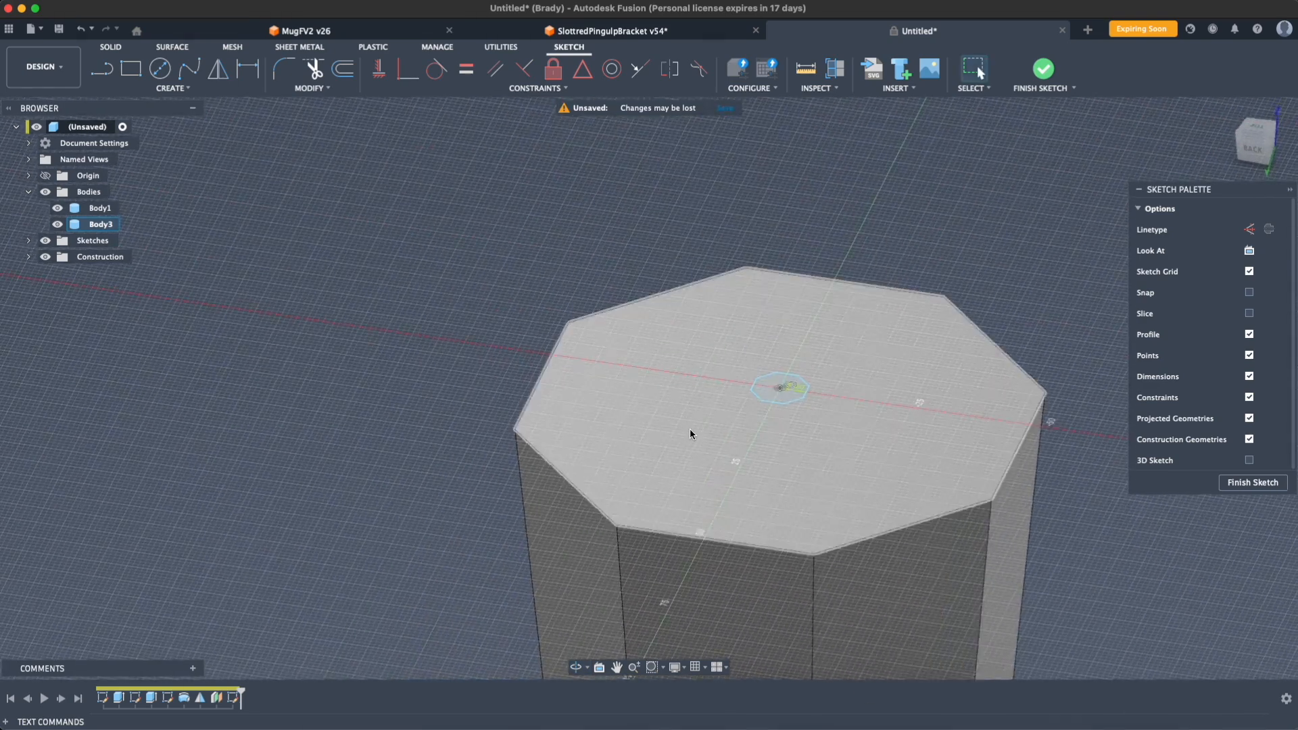
scroll(691, 435, "up", 5)
left_click(778, 385)
left_click(834, 347, "shift")
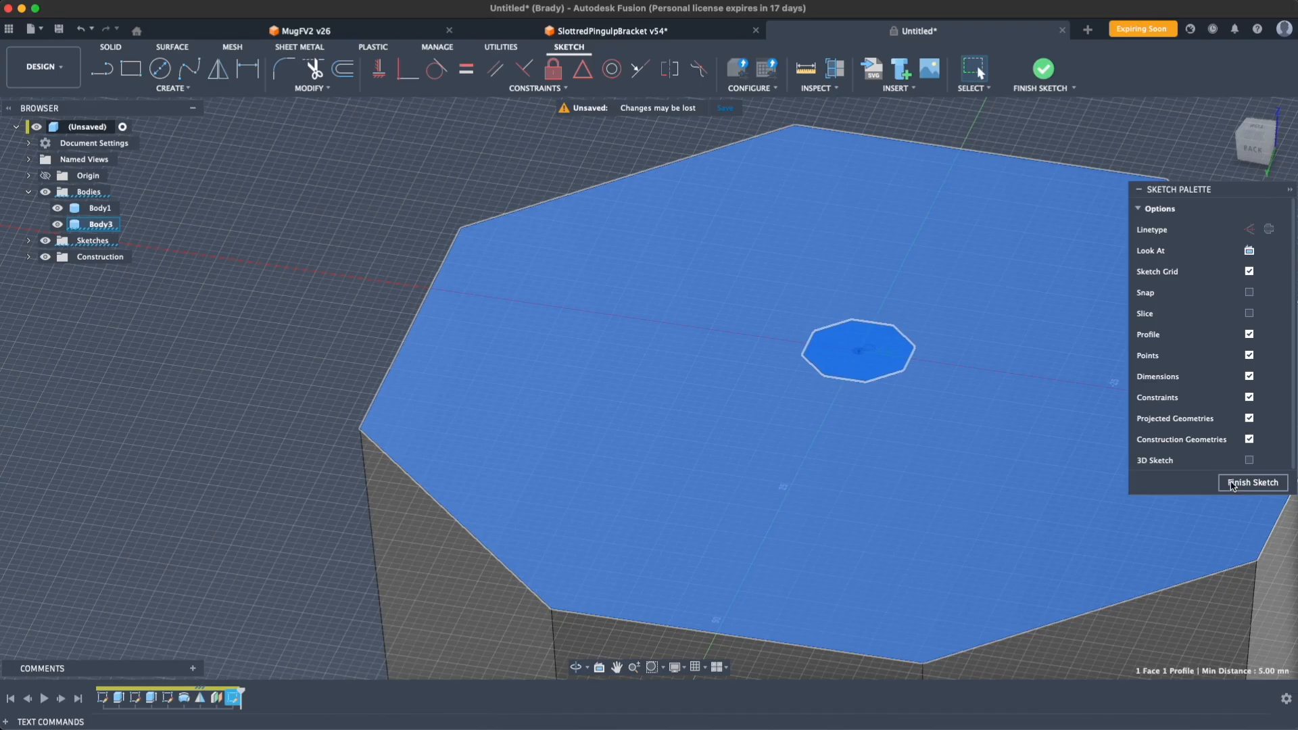
left_click(1234, 481)
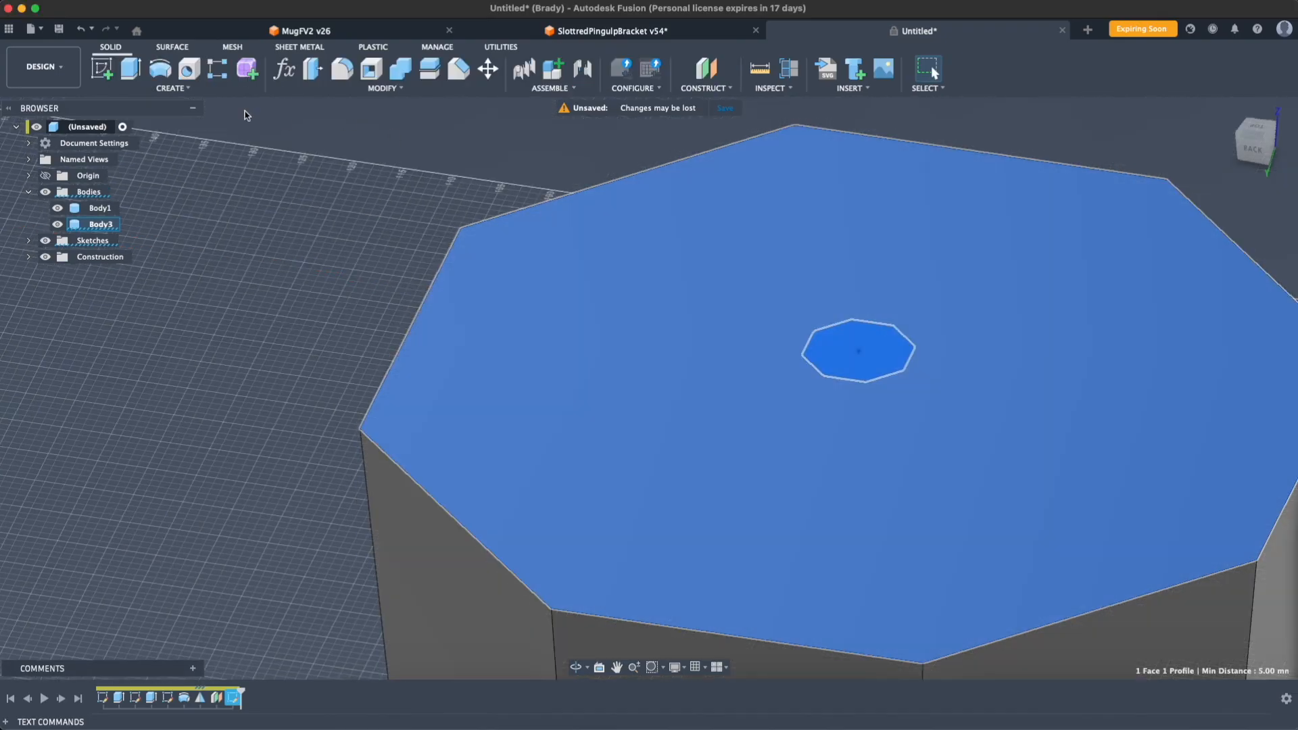
left_click(177, 89)
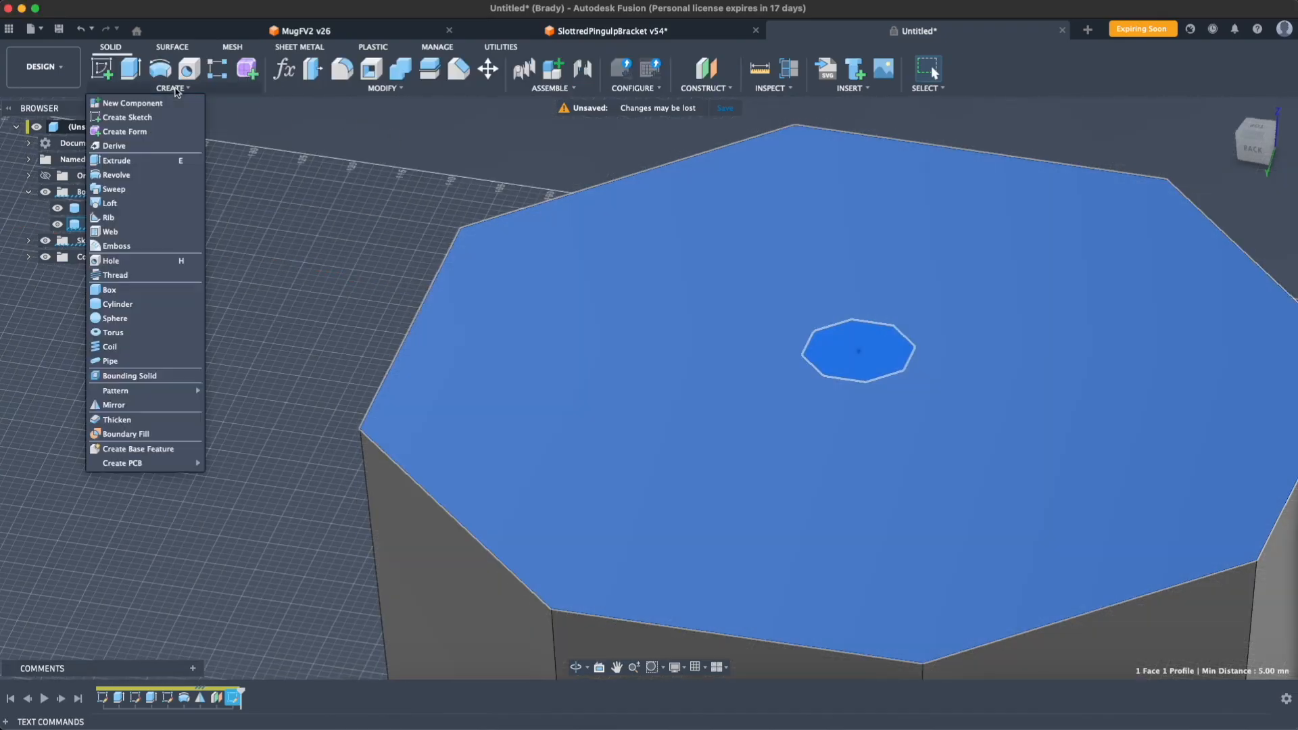
left_click(119, 205)
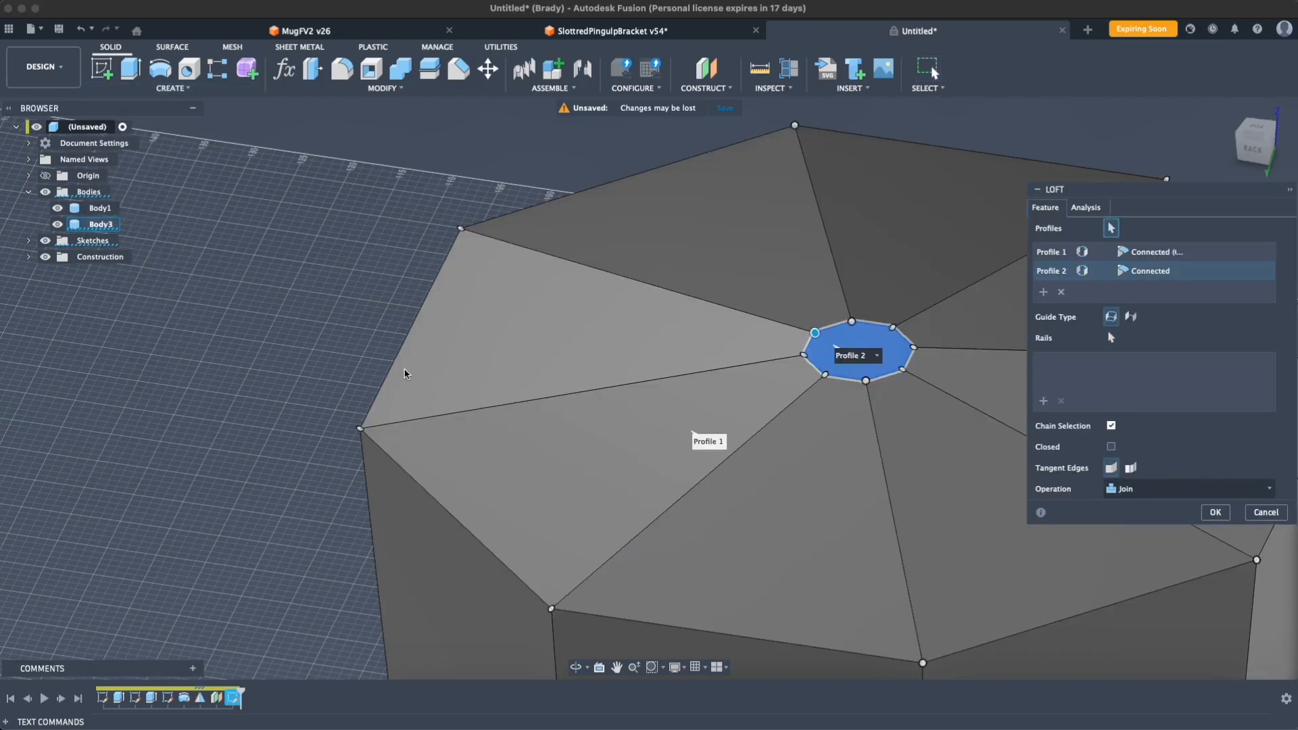
middle_click_drag(414, 331, 427, 236, "shift")
scroll(858, 524, "down", 5)
middle_click_drag(870, 500, 878, 540, "shift")
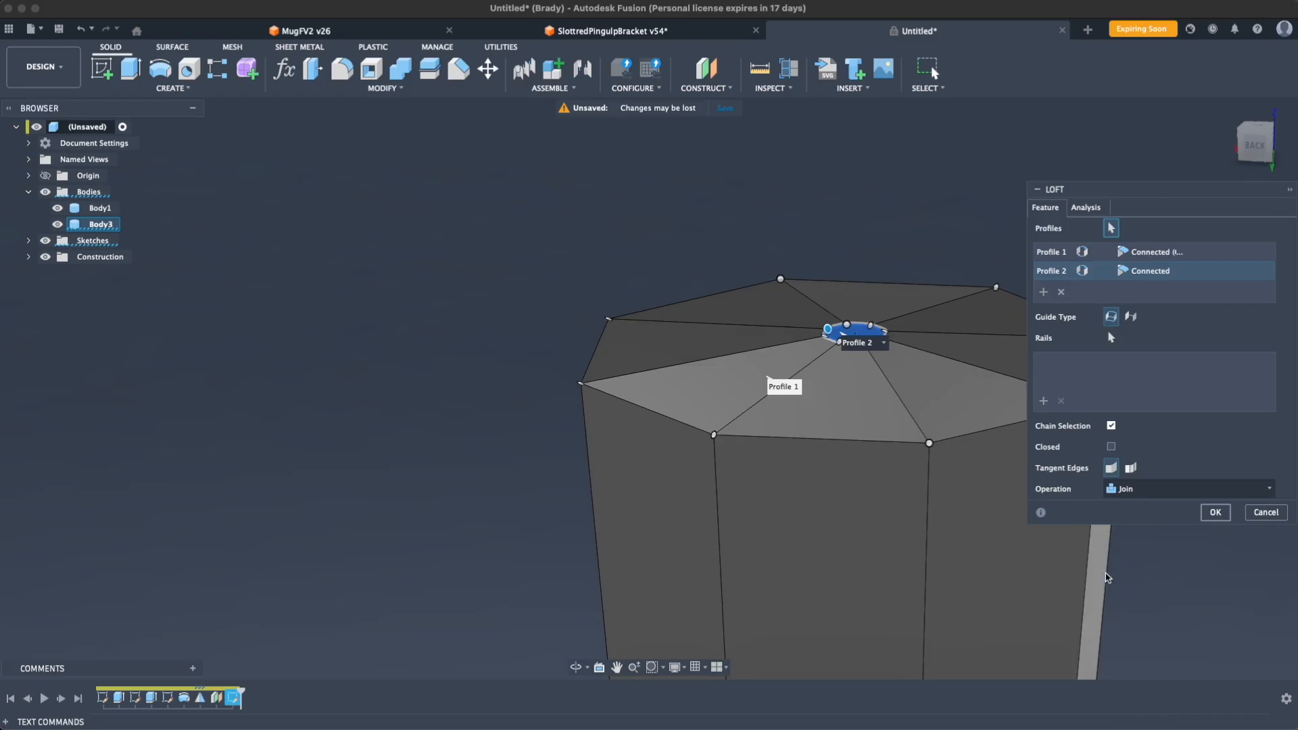
middle_click_drag(1206, 401, 1119, 402, "shift")
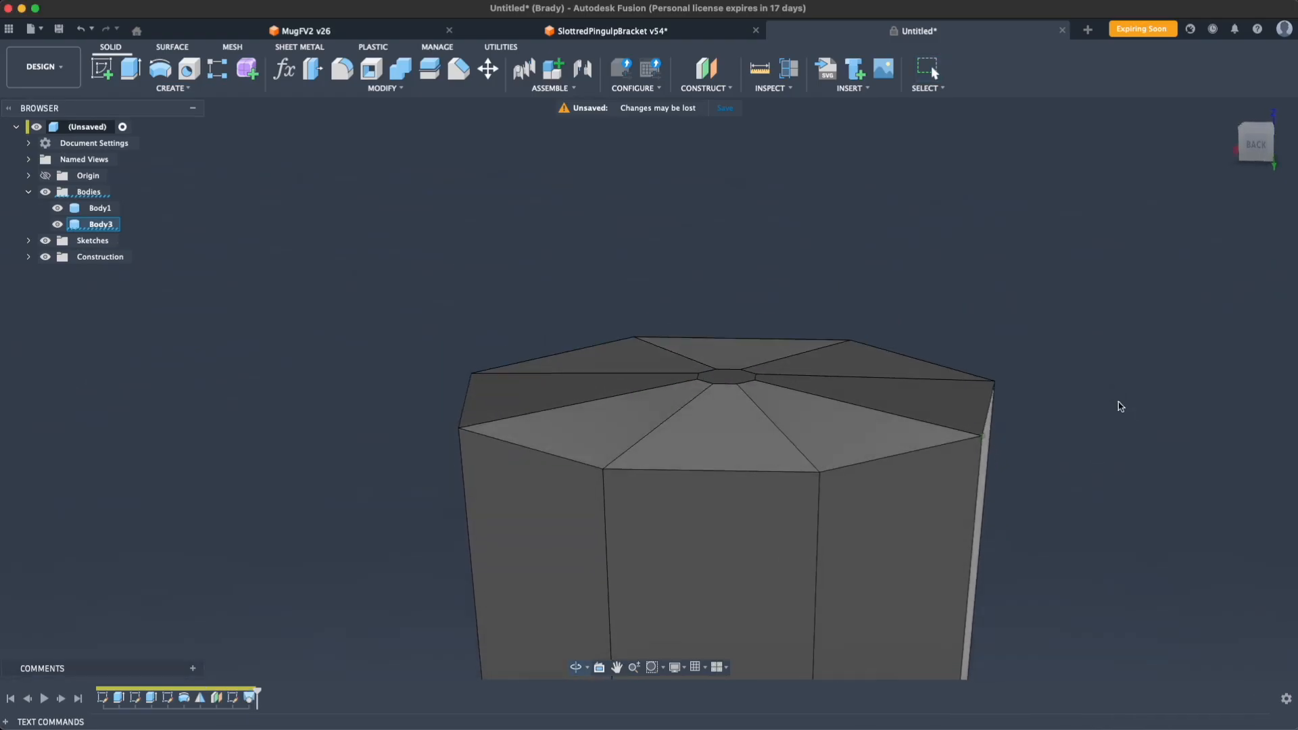
Step: Edit the offset construction plane and set its distance to 10 mm
double_click(216, 697)
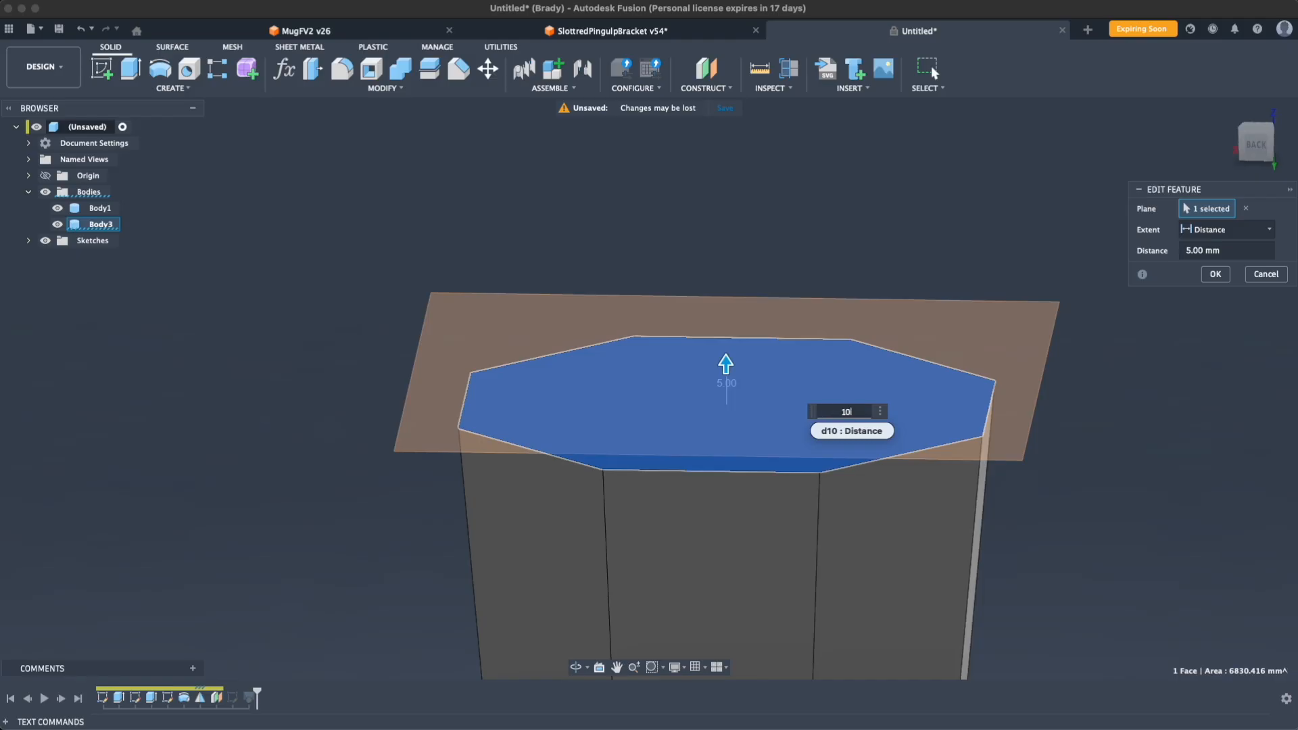
key("Return")
middle_click_drag(267, 501, 277, 482, "shift")
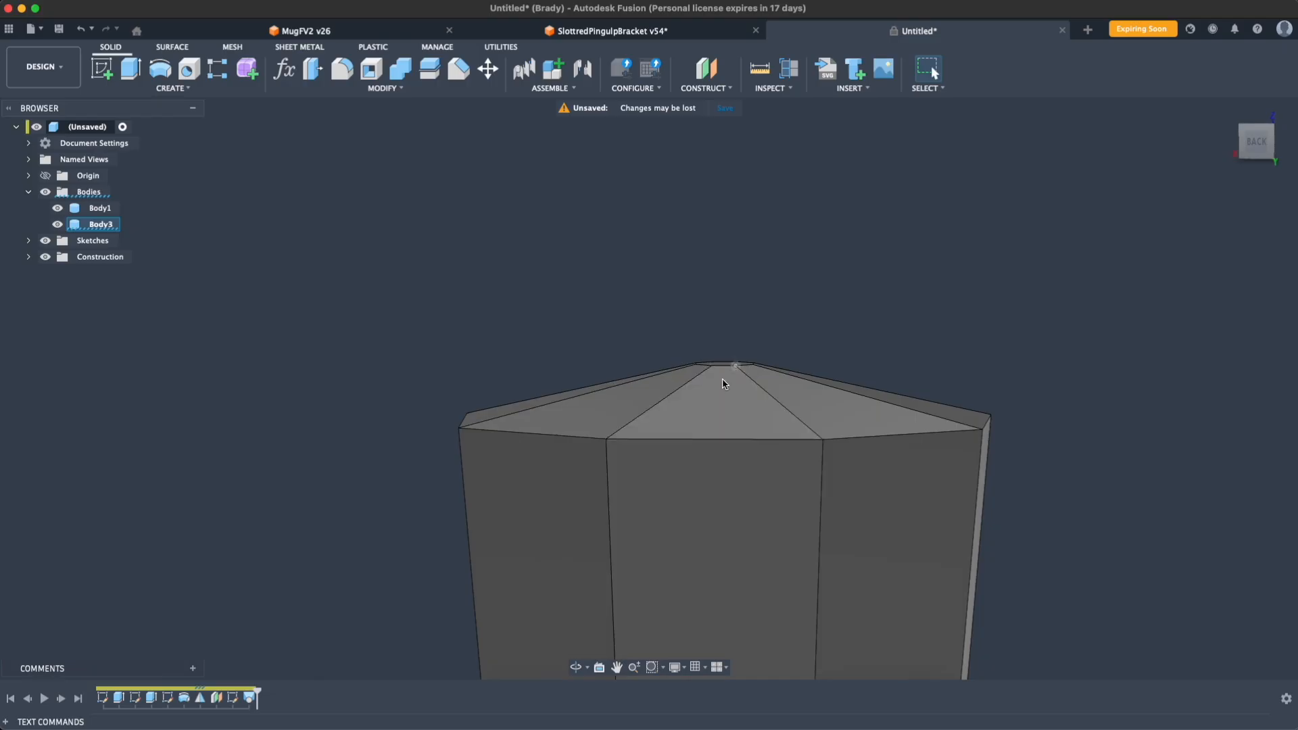
Step: Raise the lofted lid by setting the offset construction plane's distance to 15 mm
double_click(215, 697)
left_click(1188, 250)
key("super+a")
type("15")
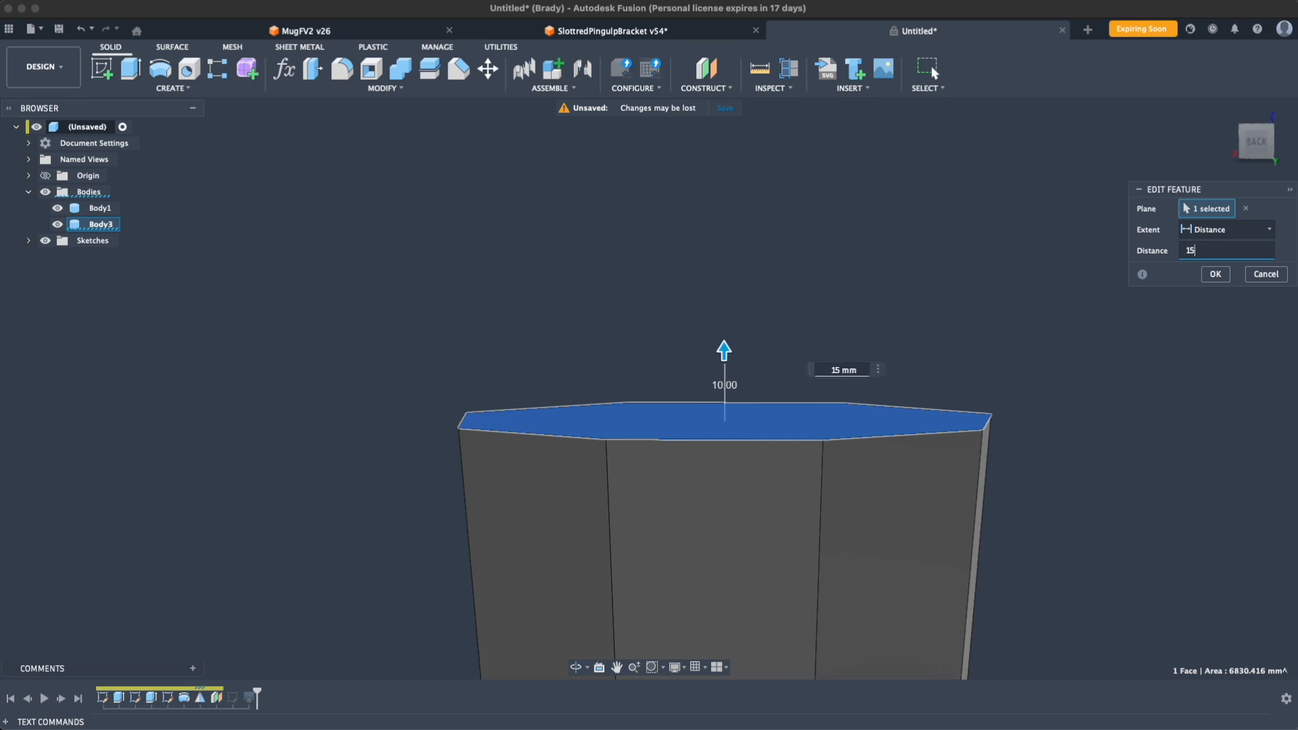
key("Return")
middle_click_drag(422, 405, 497, 494, "shift")
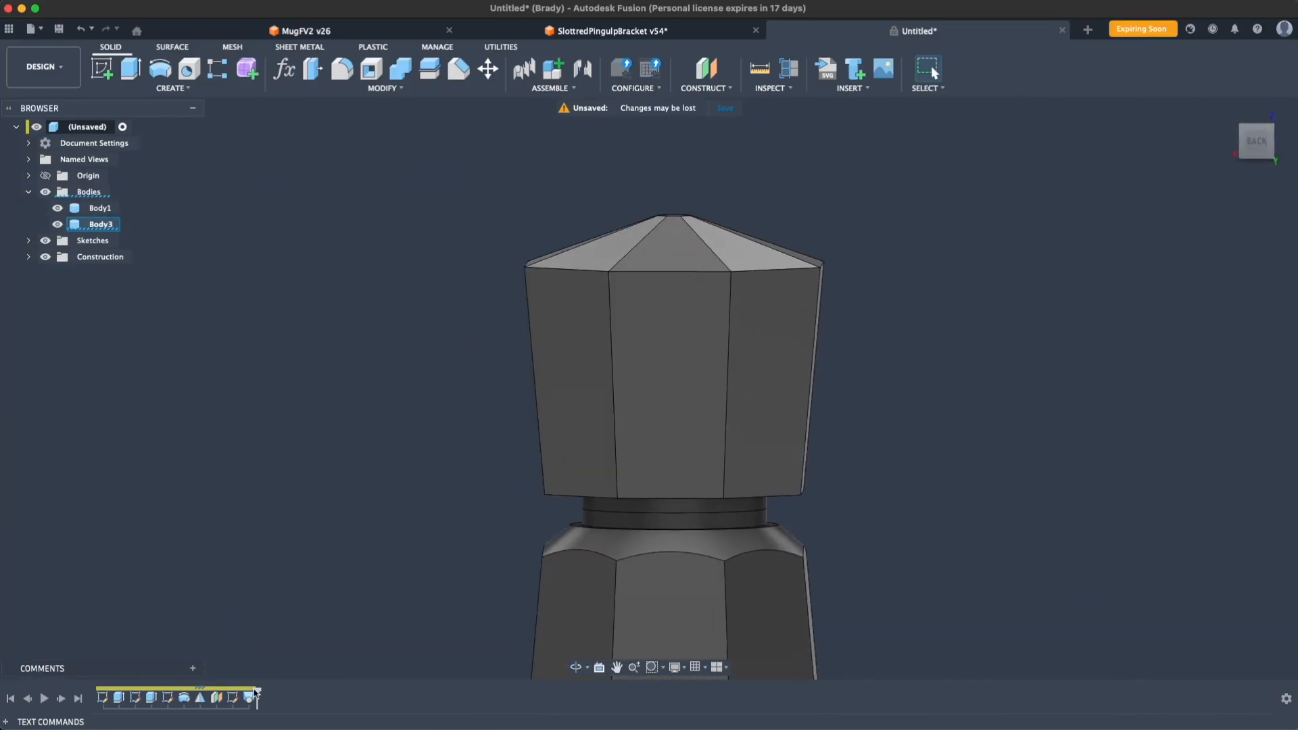
Step: Roll the feature history back and return it to the end, examining the moka pot's construction and overall shape
left_click_drag(257, 691, 179, 694)
left_click_drag(257, 691, 258, 691)
mouse_move(477, 553)
middle_mouse_down()
mouse_move(516, 380)
mouse_move(521, 438)
mouse_move(516, 429)
mouse_move(593, 414)
mouse_move(548, 397)
mouse_move(556, 378)
mouse_move(573, 438)
mouse_move(565, 383)
mouse_move(462, 404)
mouse_move(500, 406)
middle_mouse_up()
scroll(521, 440, "up", 2)
scroll(516, 427, "down", 5)
scroll(533, 426, "up", 2)
scroll(583, 407, "down", 3)
scroll(574, 405, "up", 4)
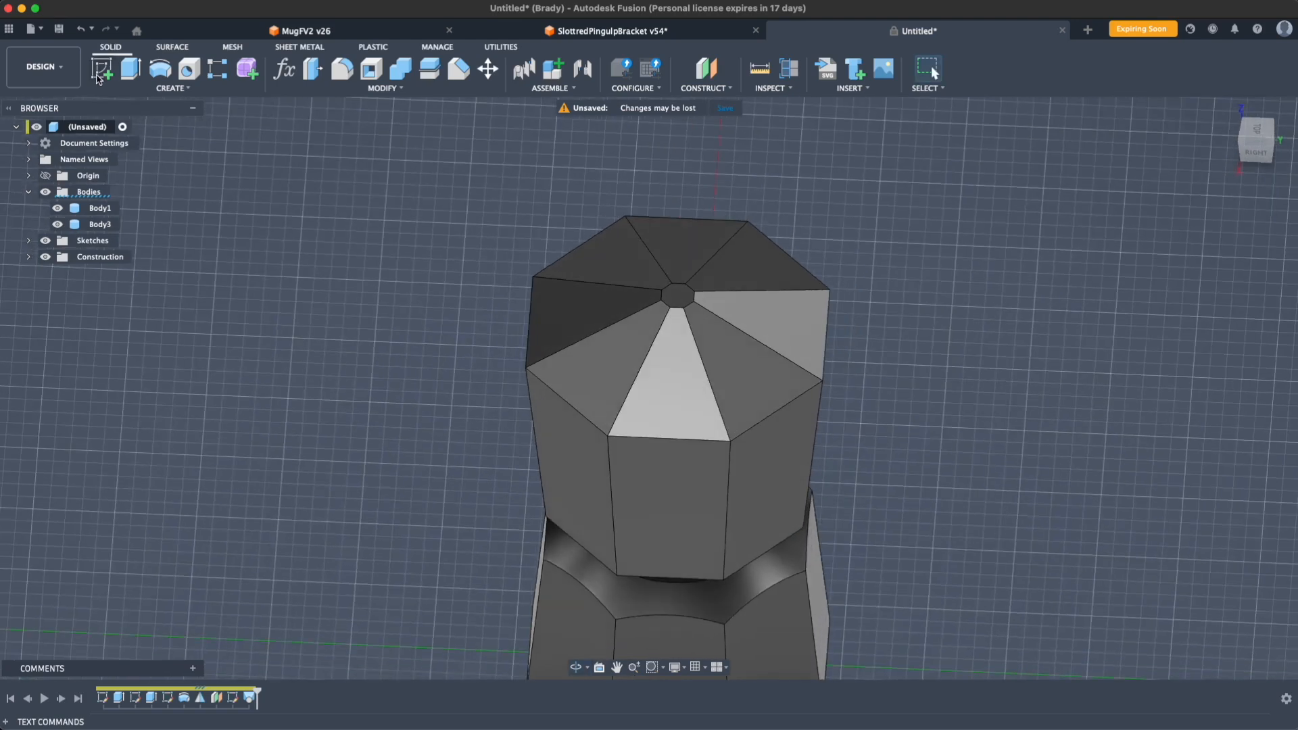
left_click(173, 88)
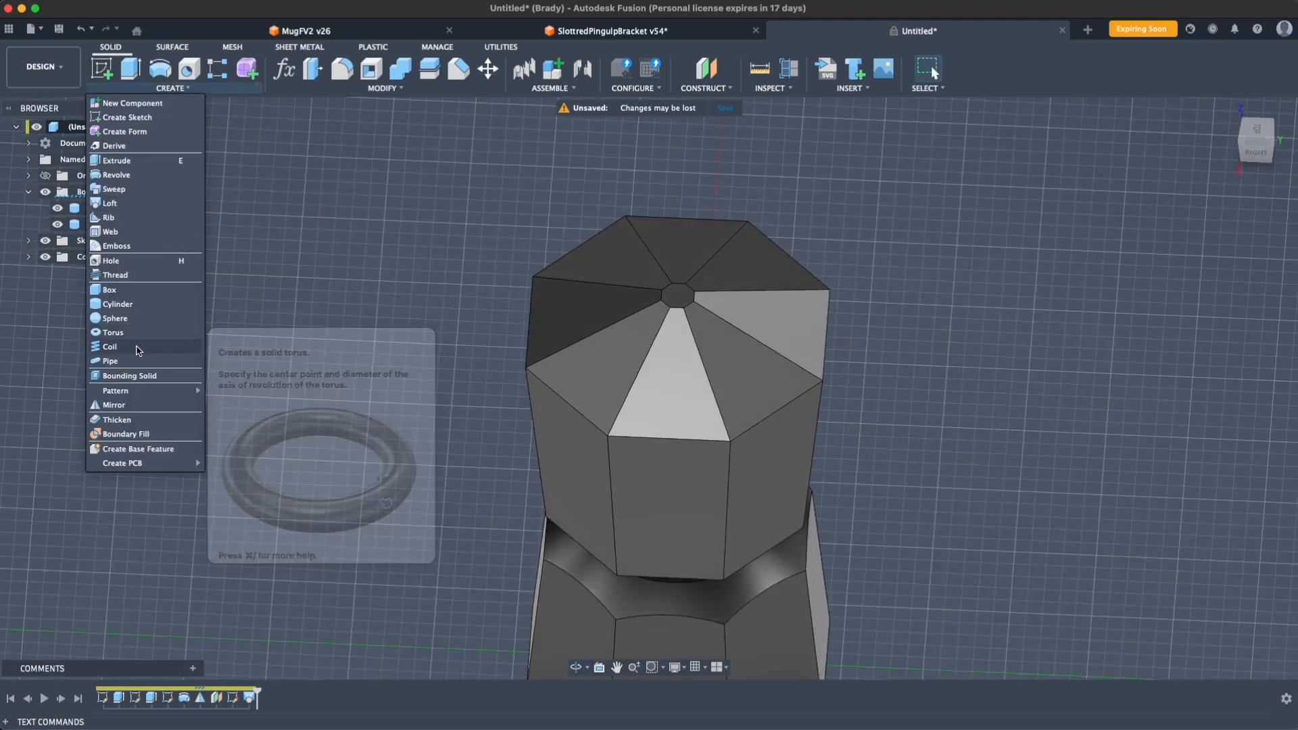
left_click(100, 72)
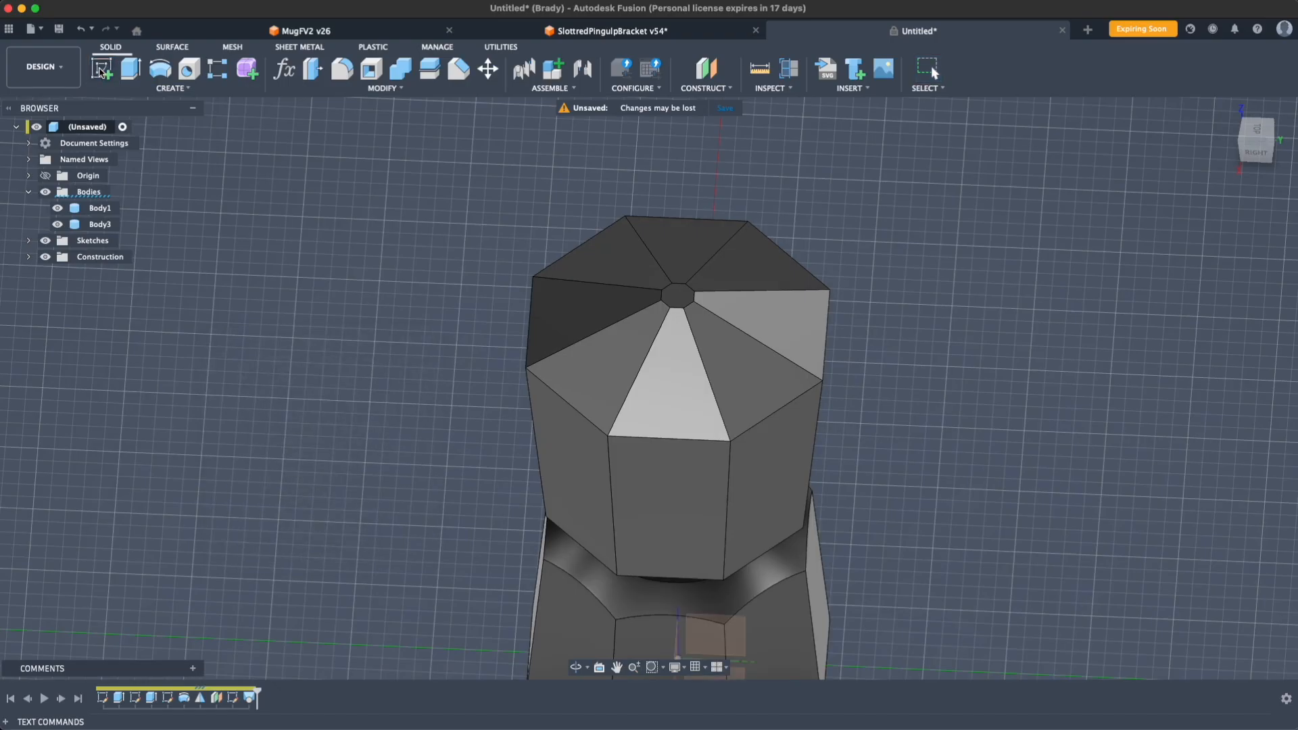
mouse_move(854, 539)
middle_mouse_down()
mouse_move(829, 309)
mouse_move(779, 333)
mouse_move(703, 419)
middle_mouse_up()
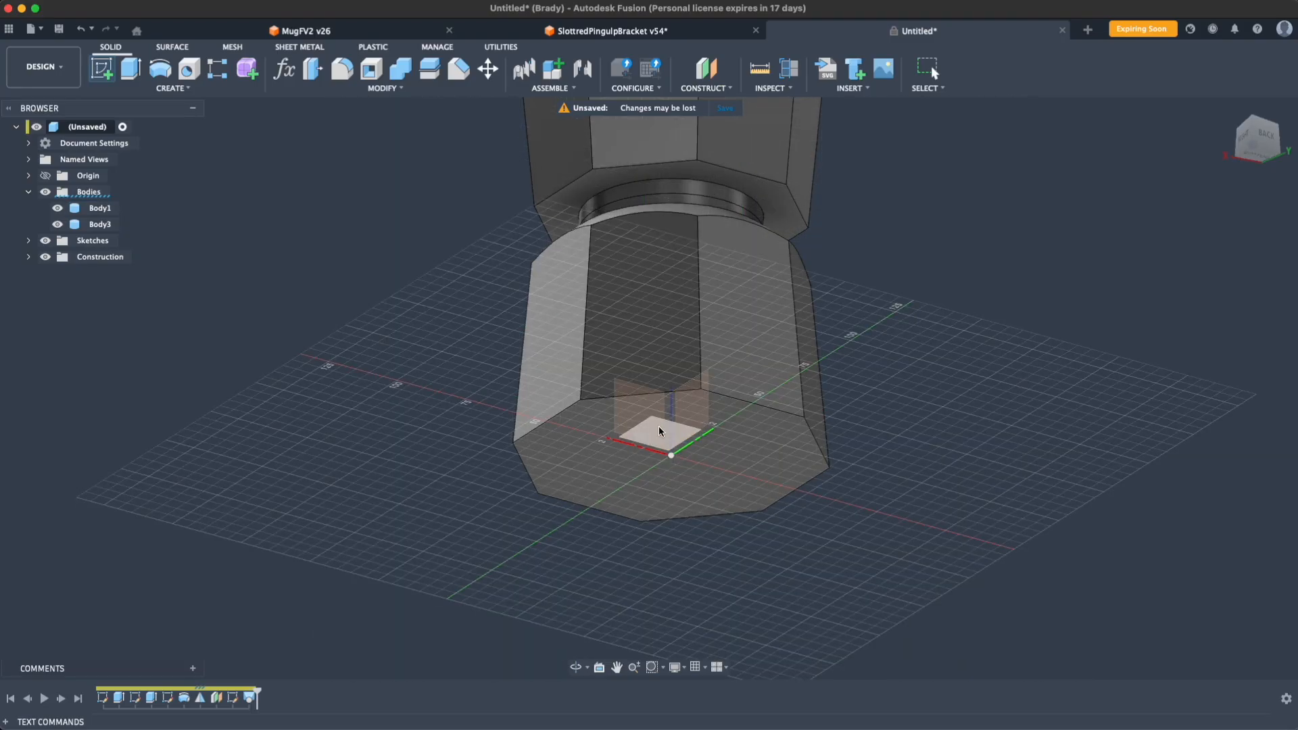
middle_click_drag(440, 314, 439, 389, "shift")
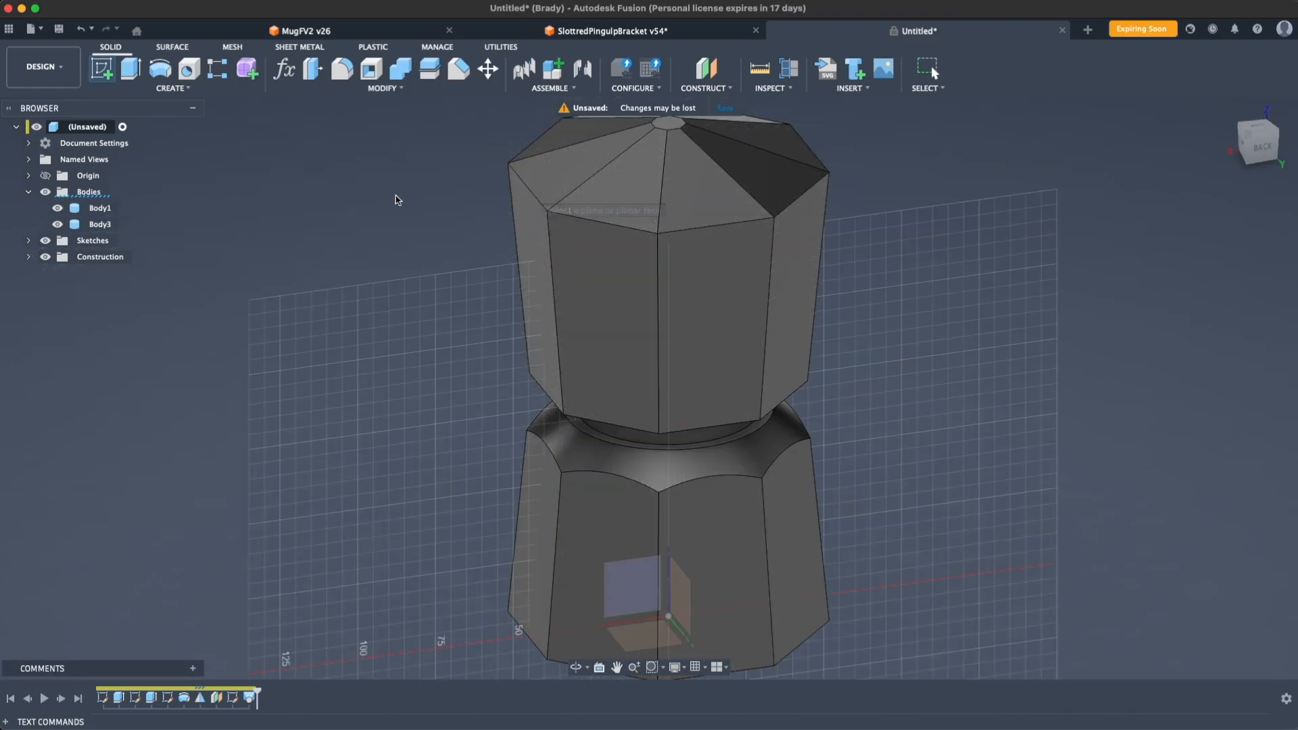
middle_click_drag(407, 197, 379, 287)
scroll(501, 213, "up", 2)
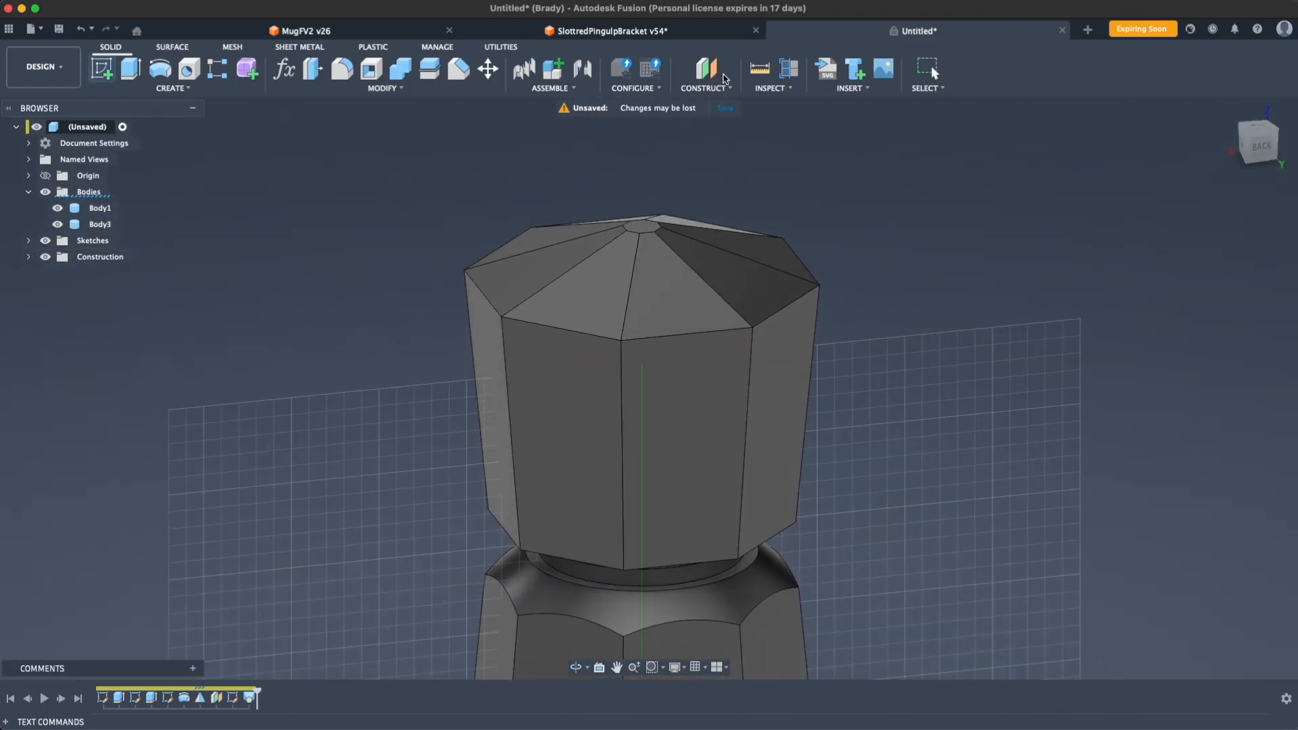
Step: Create an offset construction plane -15 mm from the plane at the lid's peak, level with the lid's octagonal base
left_click(706, 89)
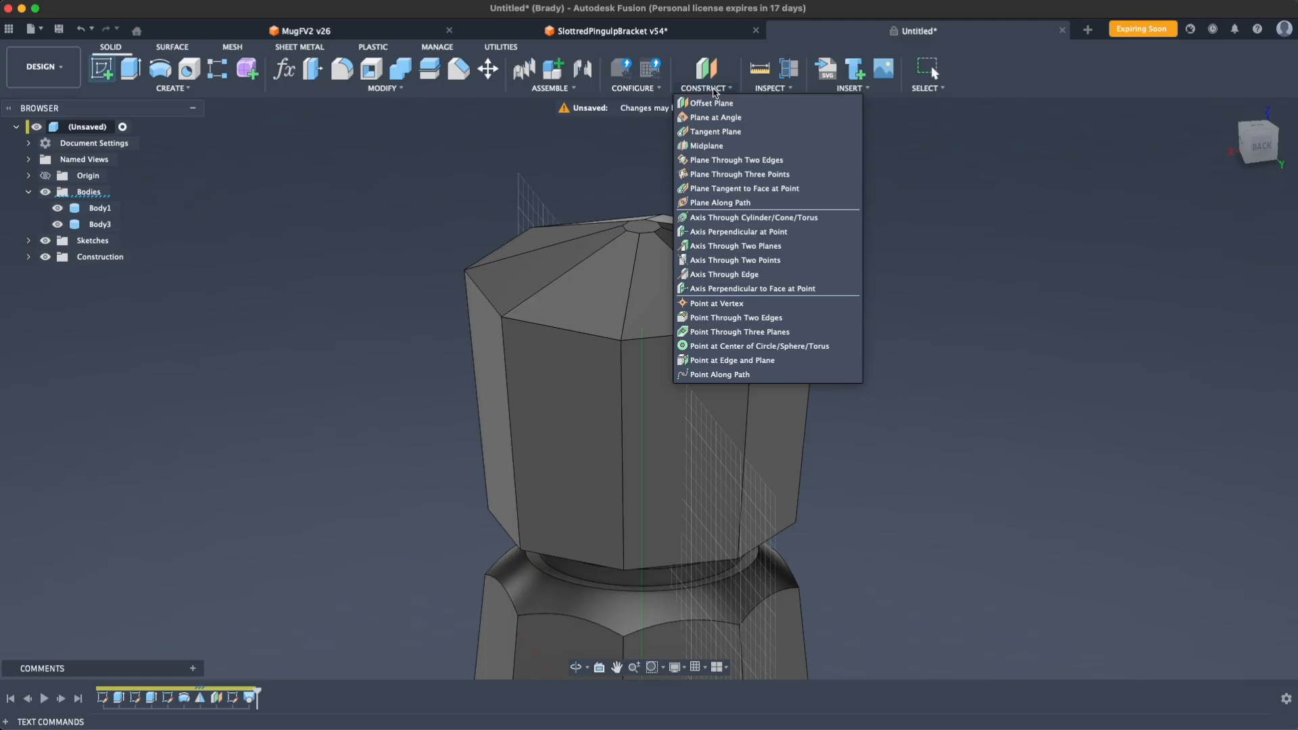
left_click(705, 67)
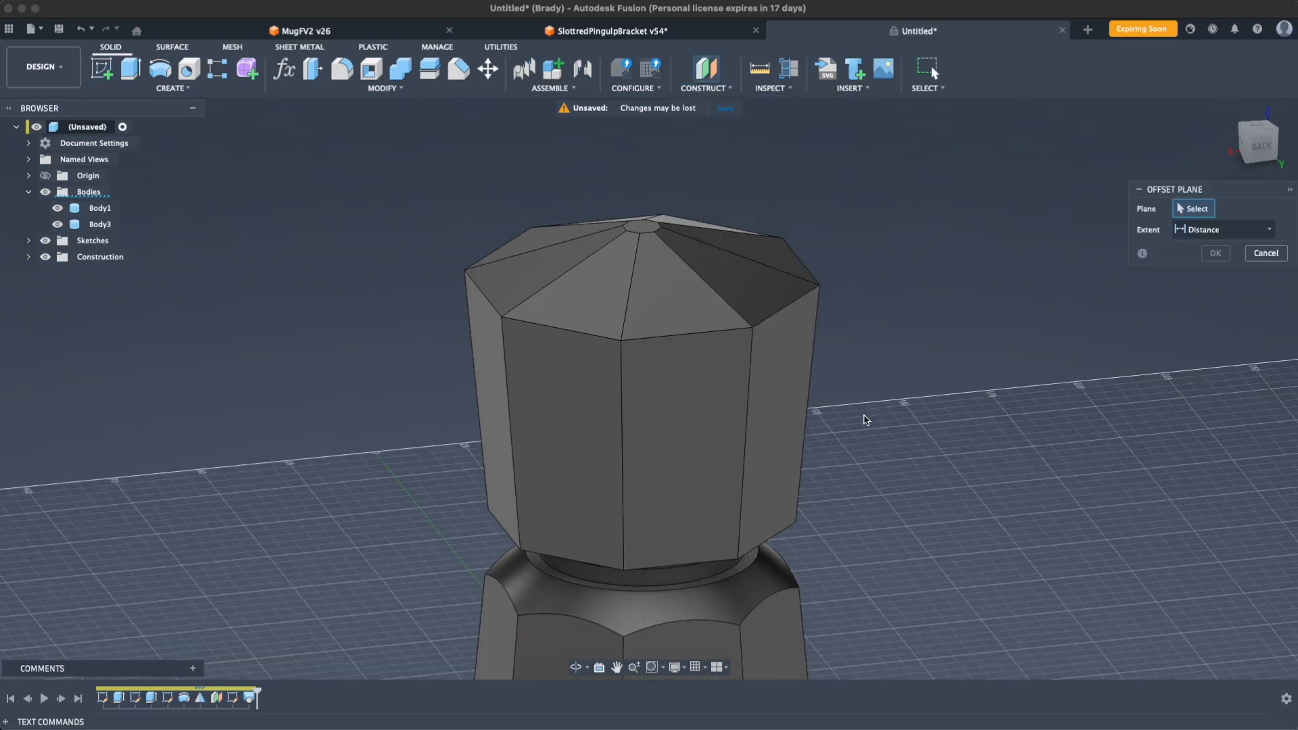
middle_click_drag(885, 288, 860, 340, "shift")
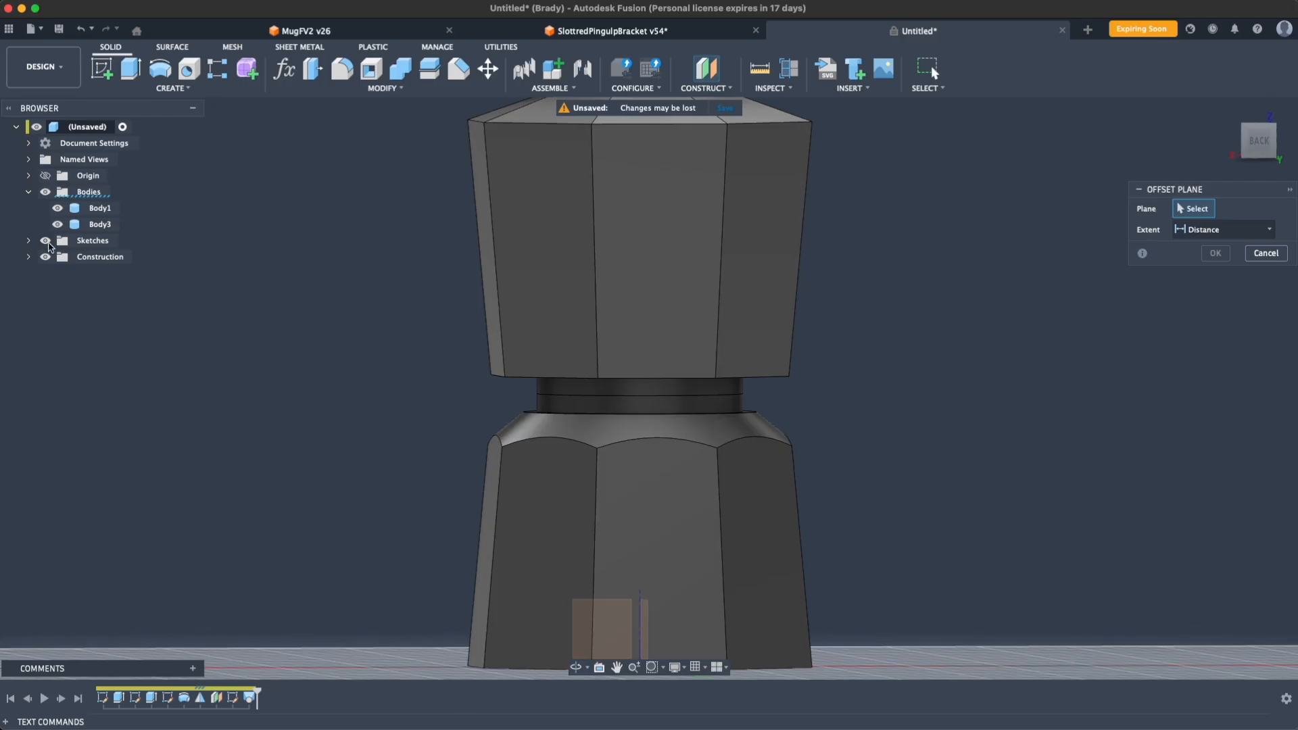
left_click(27, 258)
scroll(350, 333, "up", 5)
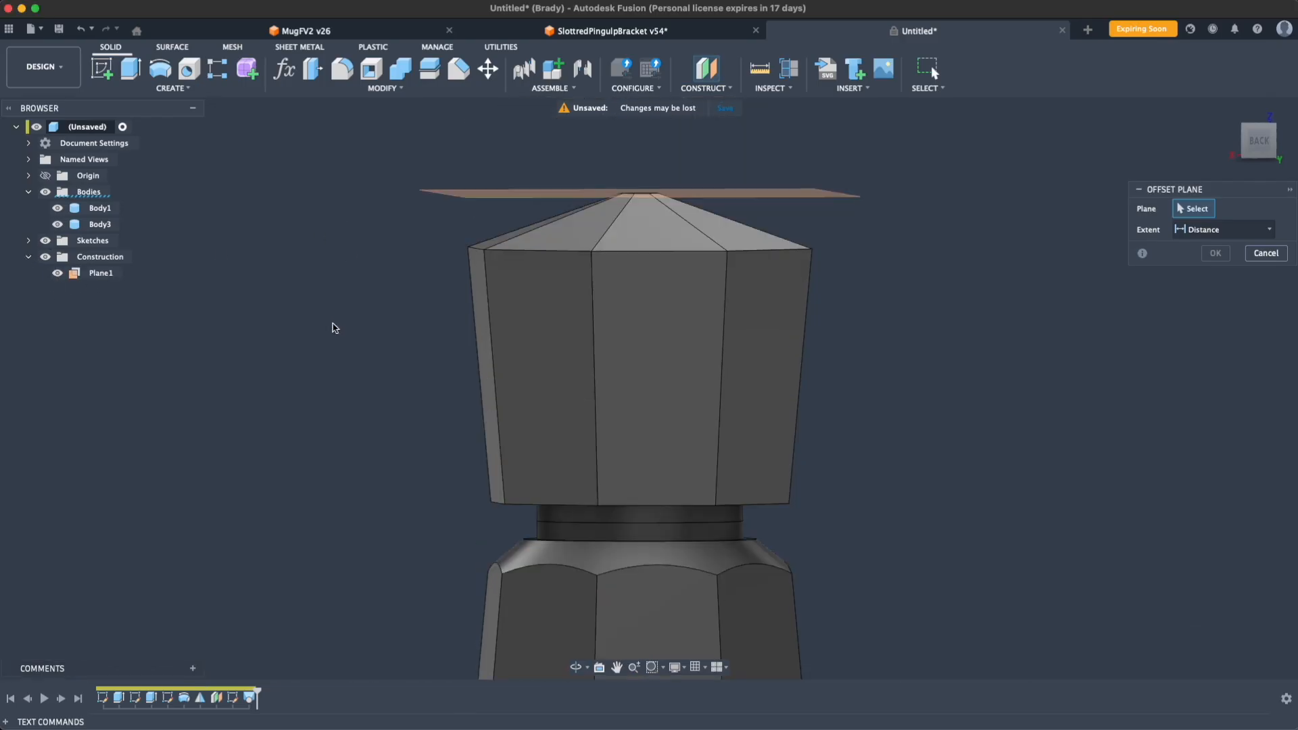
mouse_move(395, 286)
middle_mouse_down("shift")
mouse_move(406, 308)
mouse_move(386, 292)
middle_mouse_up("shift")
left_click(481, 201)
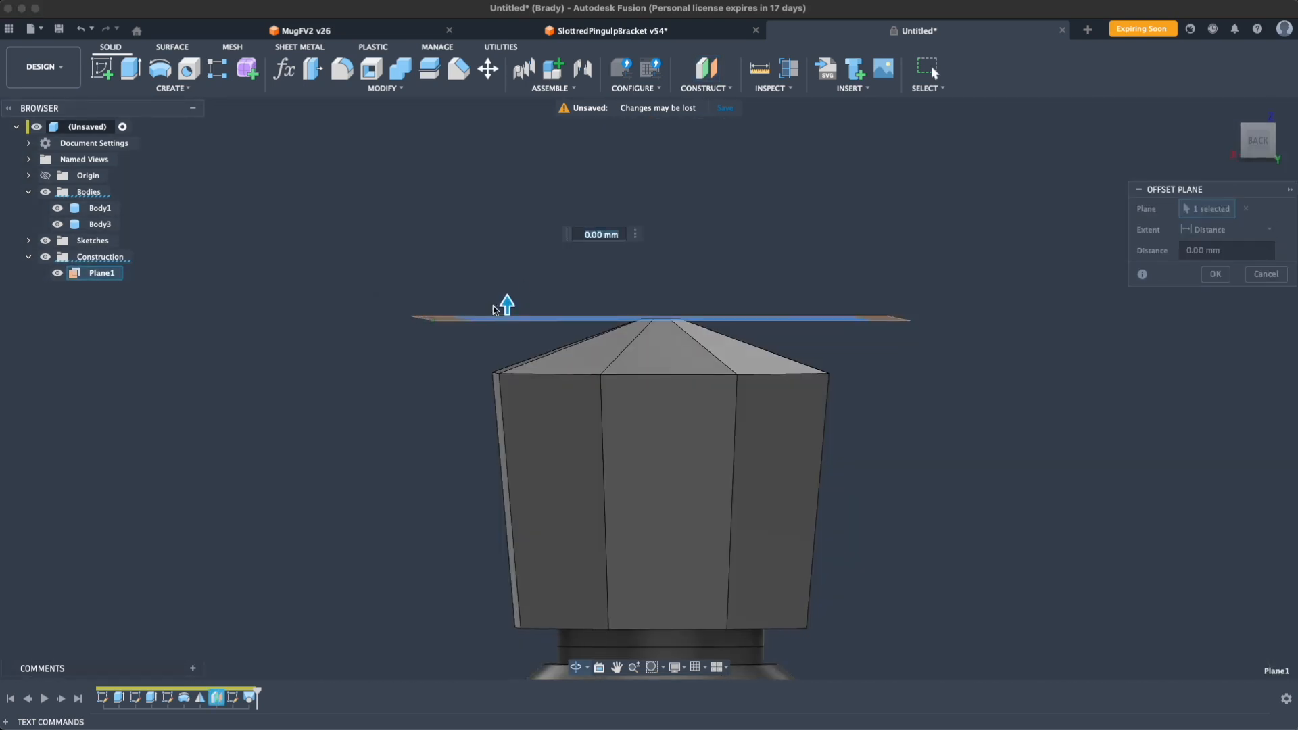
left_click_drag(507, 302, 508, 357)
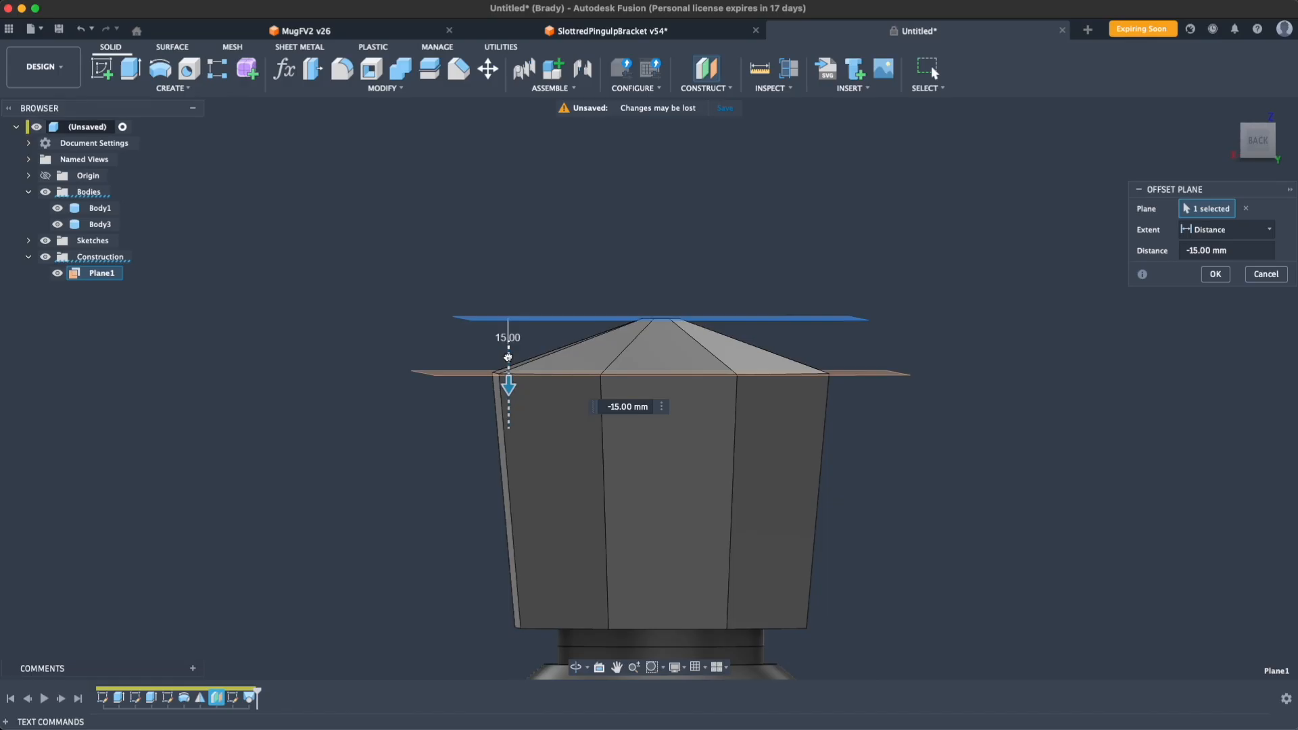
scroll(690, 406, "down", 2)
scroll(690, 406, "up", 5)
scroll(691, 406, "down", 3)
left_click(1215, 274)
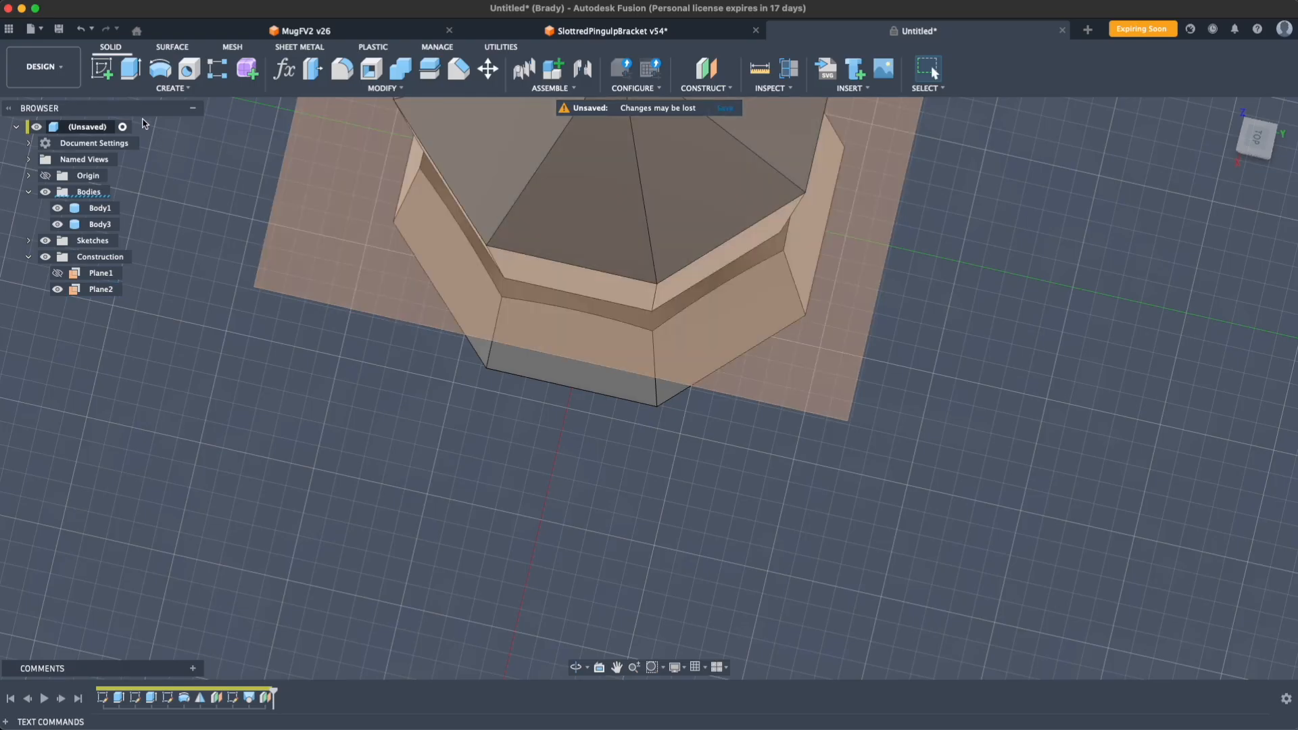
Step: Start a sketch on the new offset plane and draw a horizontal construction line about 57 mm long from the centre past the lid's edge
left_click(98, 75)
left_click(381, 242)
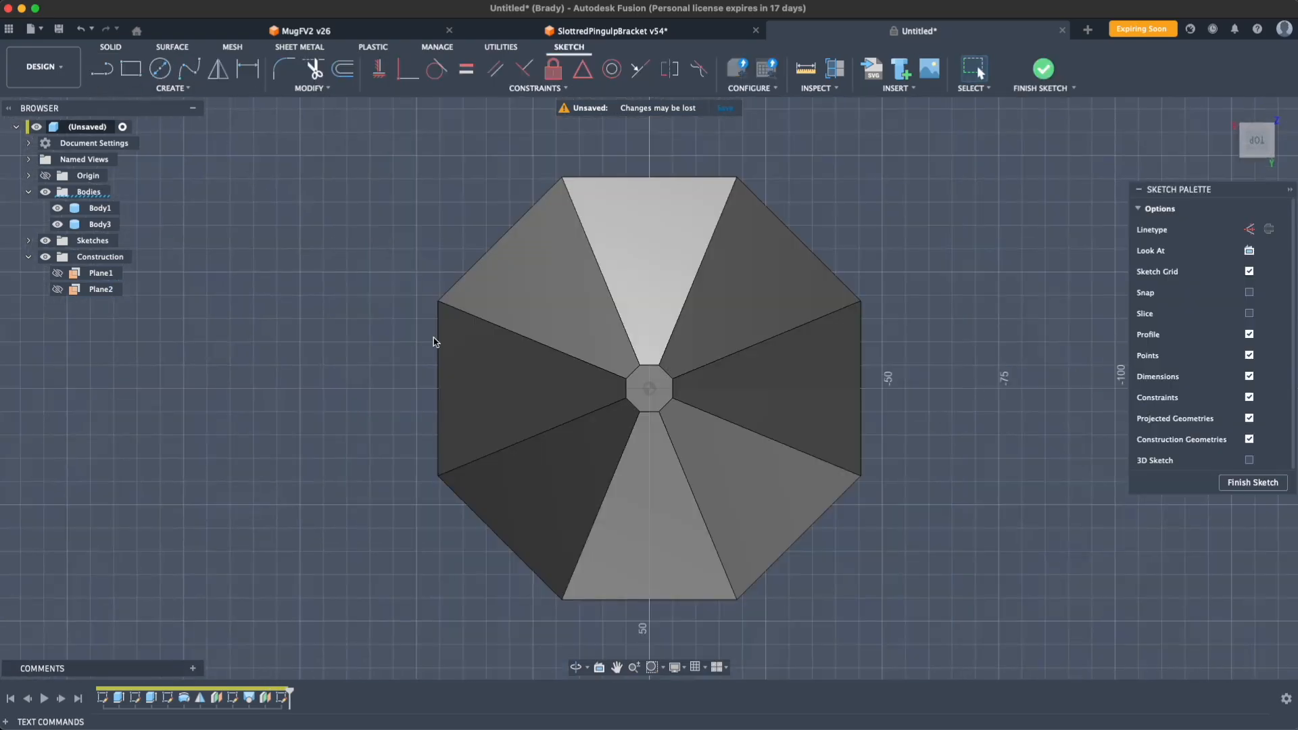
scroll(434, 340, "up", 3)
left_click(111, 73)
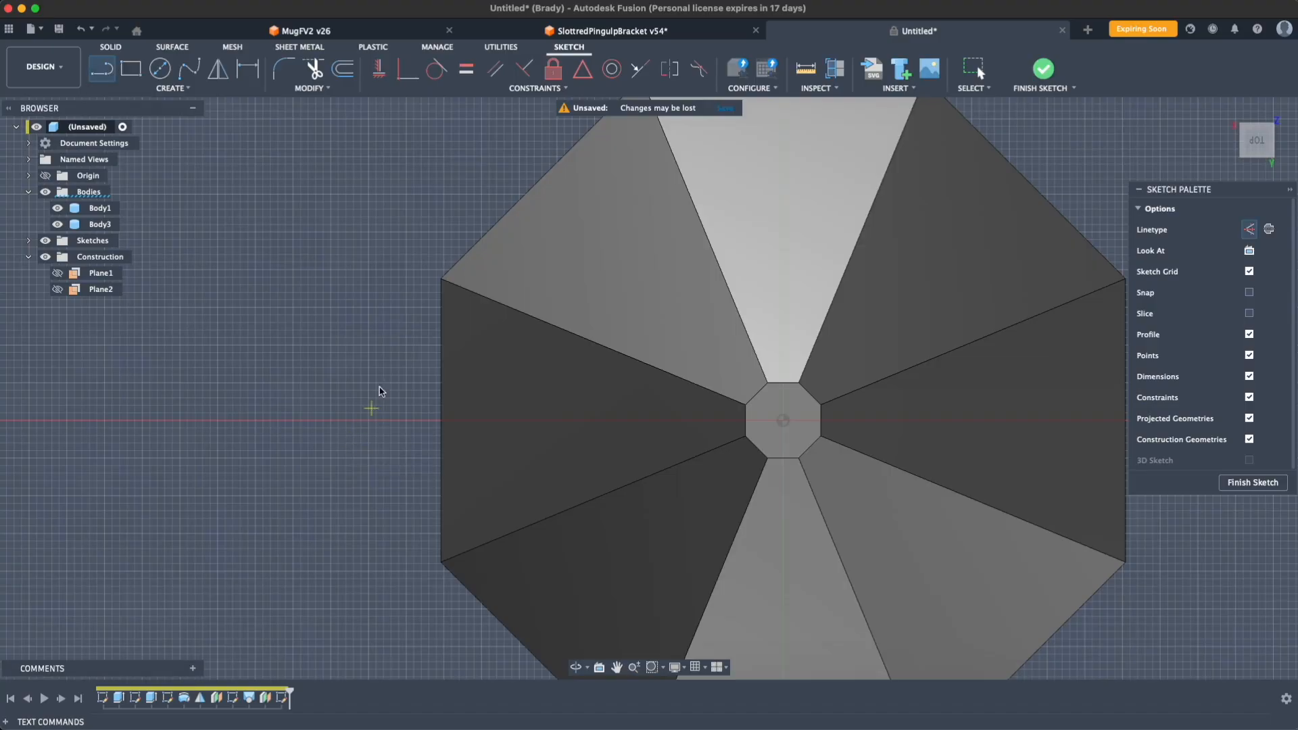
left_click(784, 421)
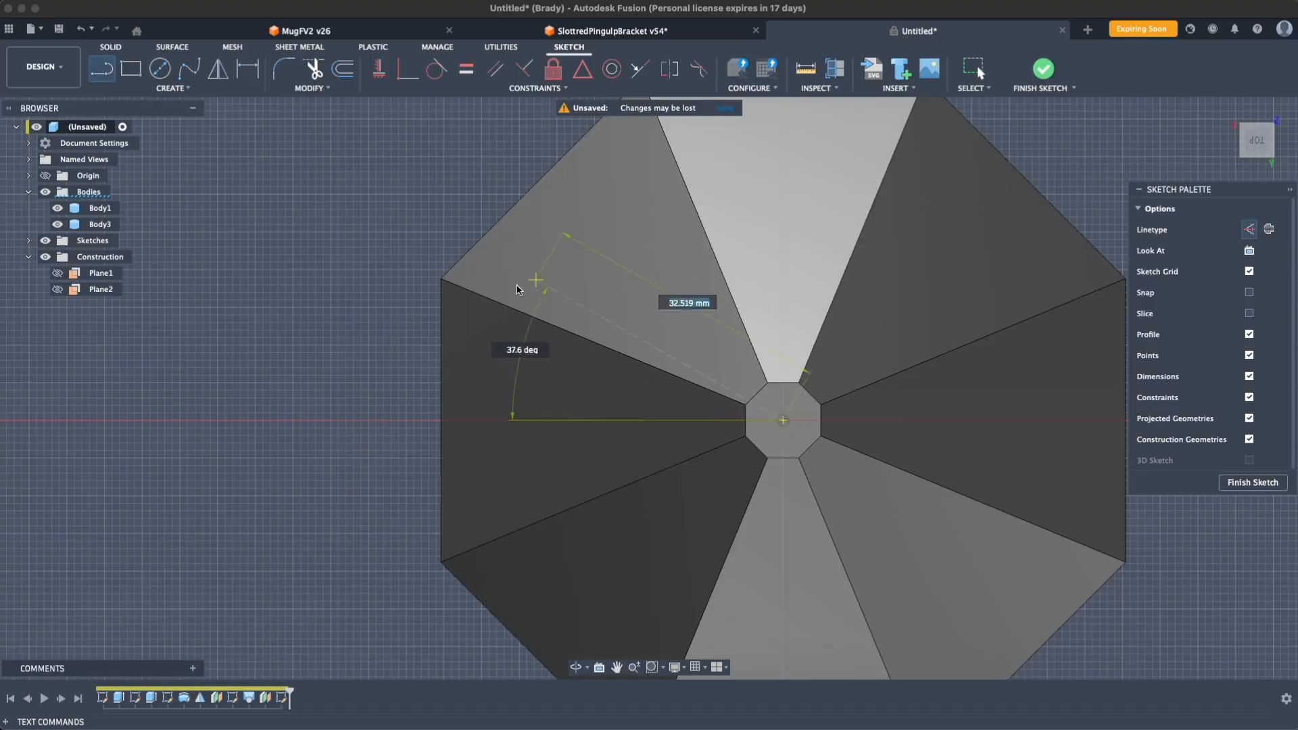
left_click(350, 421)
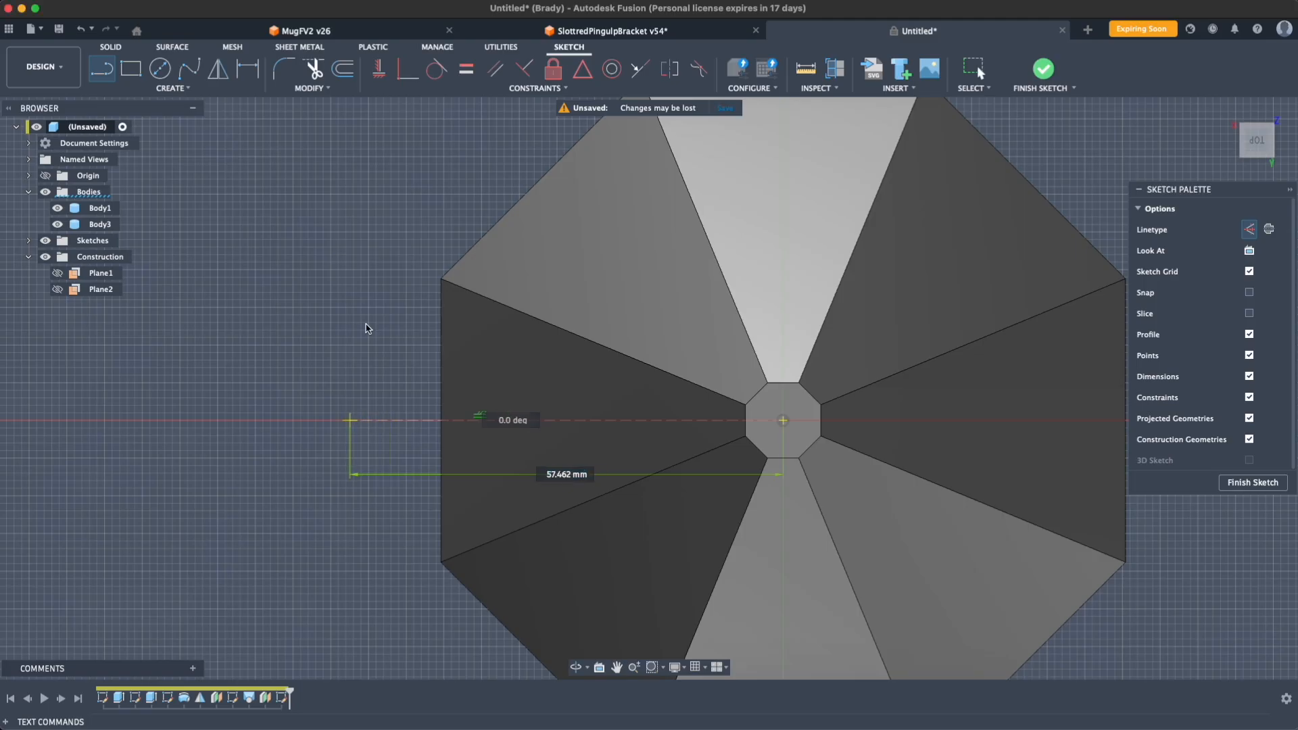
key("Escape")
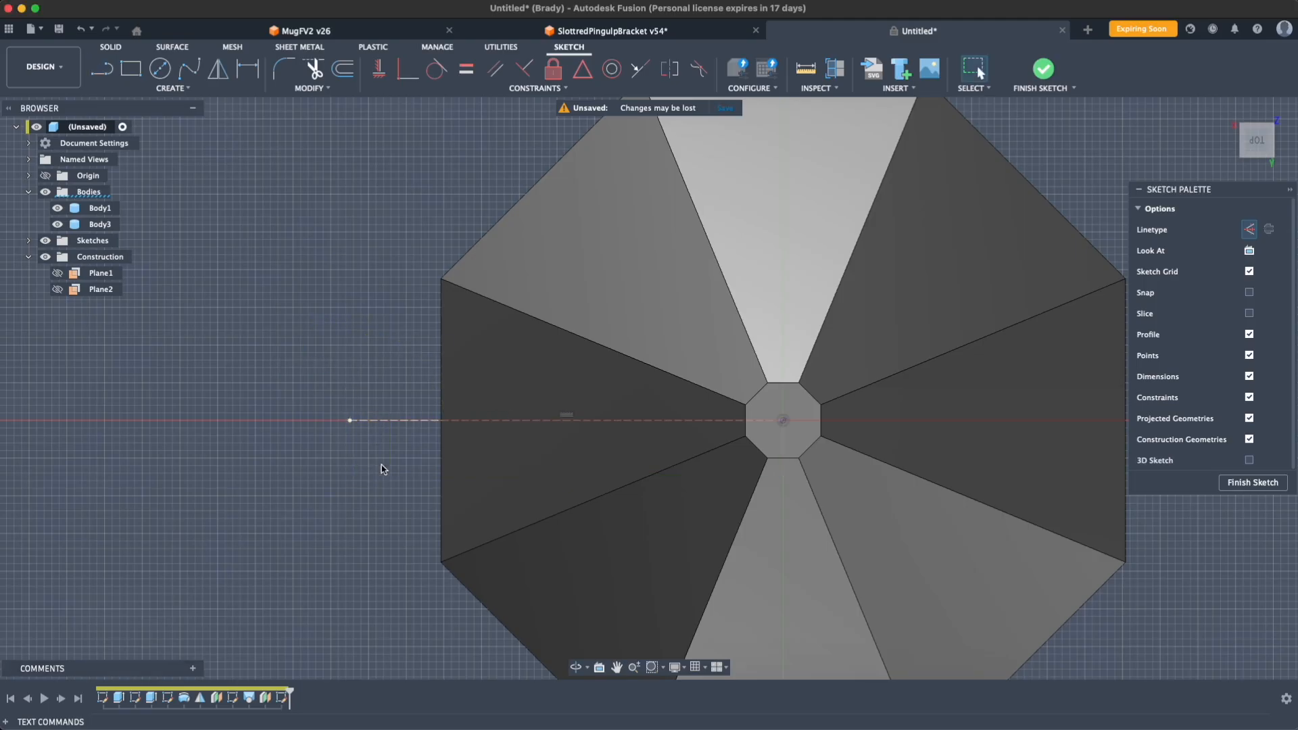
Step: Project the lid's outer edge crossed by the construction line into the sketch, keeping the projection link on
scroll(377, 467, "down", 3)
scroll(378, 457, "up", 5)
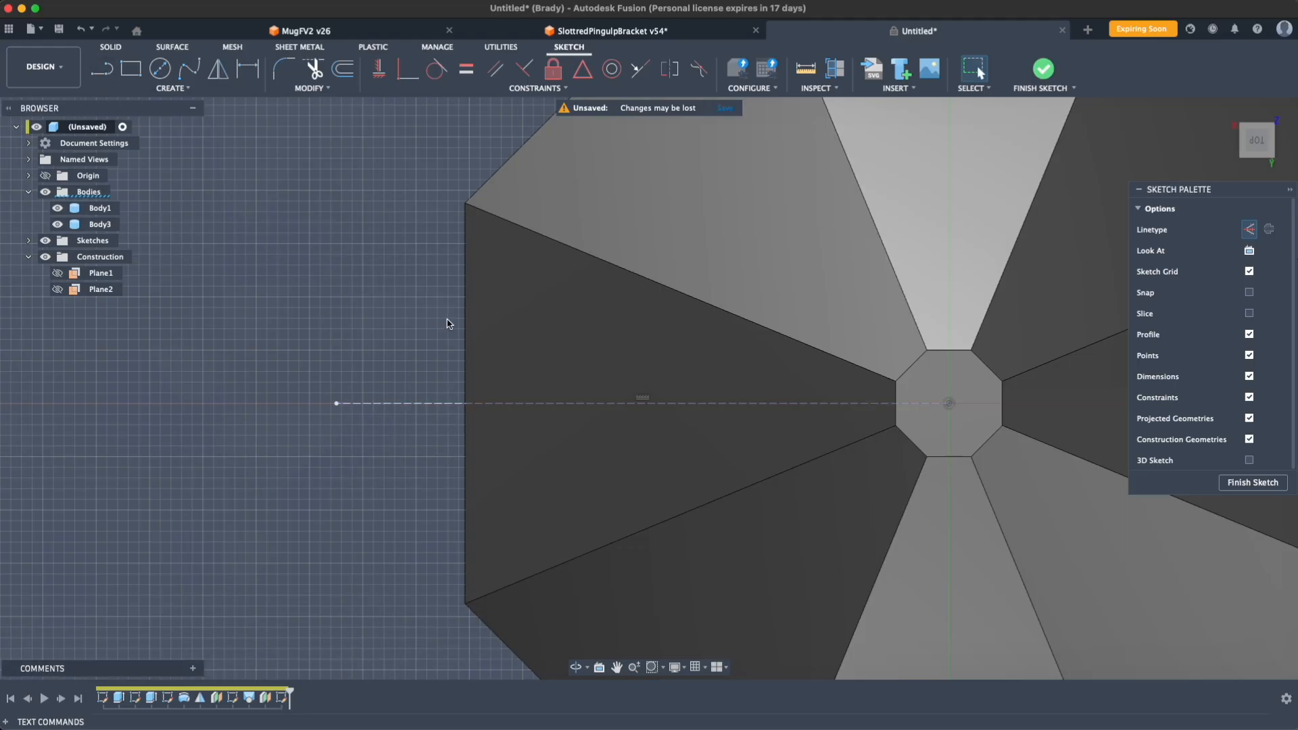
key("p")
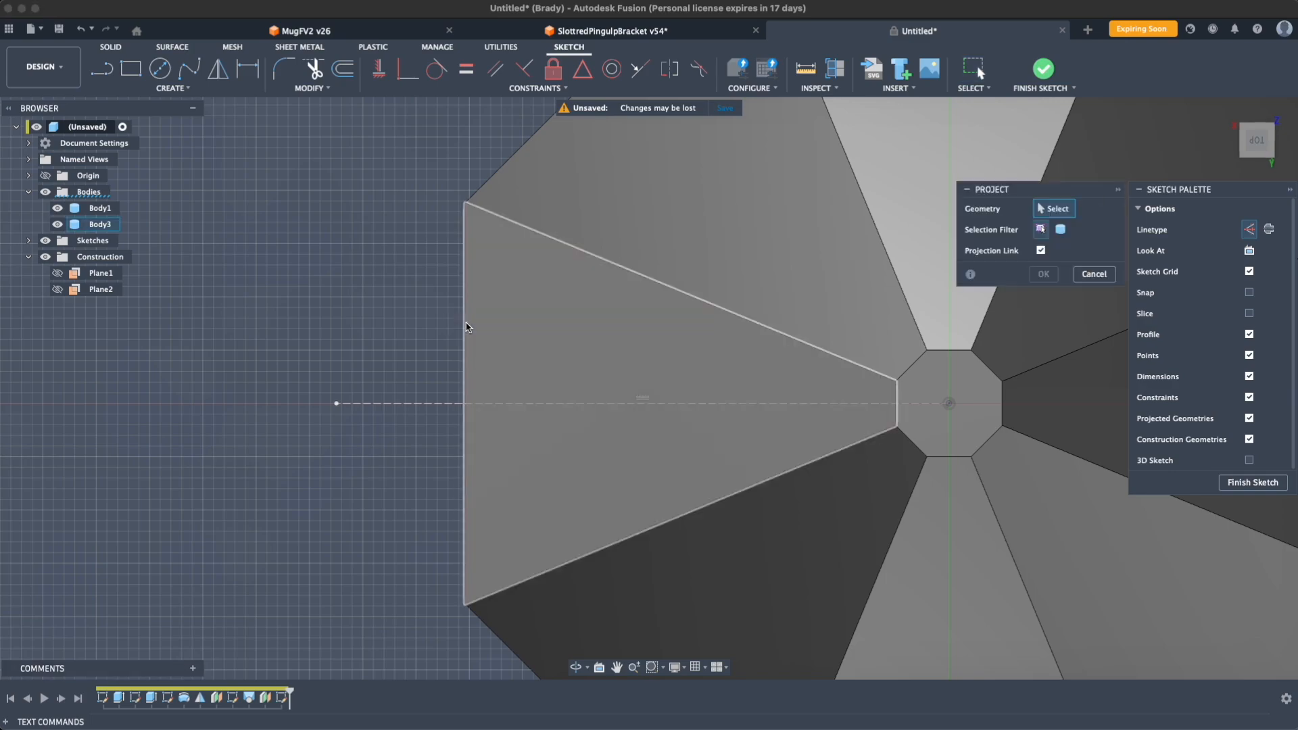
left_click(465, 332)
middle_click_drag(676, 401, 672, 331, "shift")
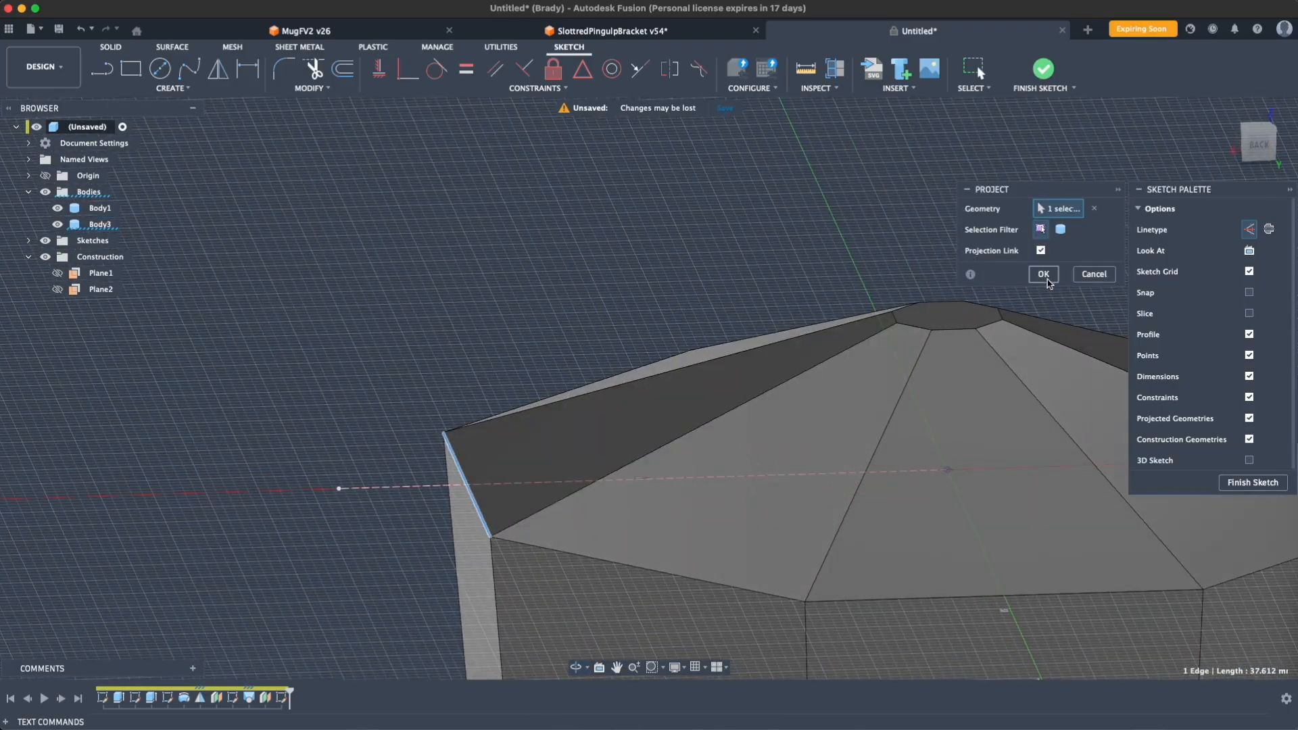
key("Return")
mouse_move(516, 311)
middle_mouse_down("shift")
mouse_move(511, 387)
mouse_move(513, 285)
middle_mouse_up("shift")
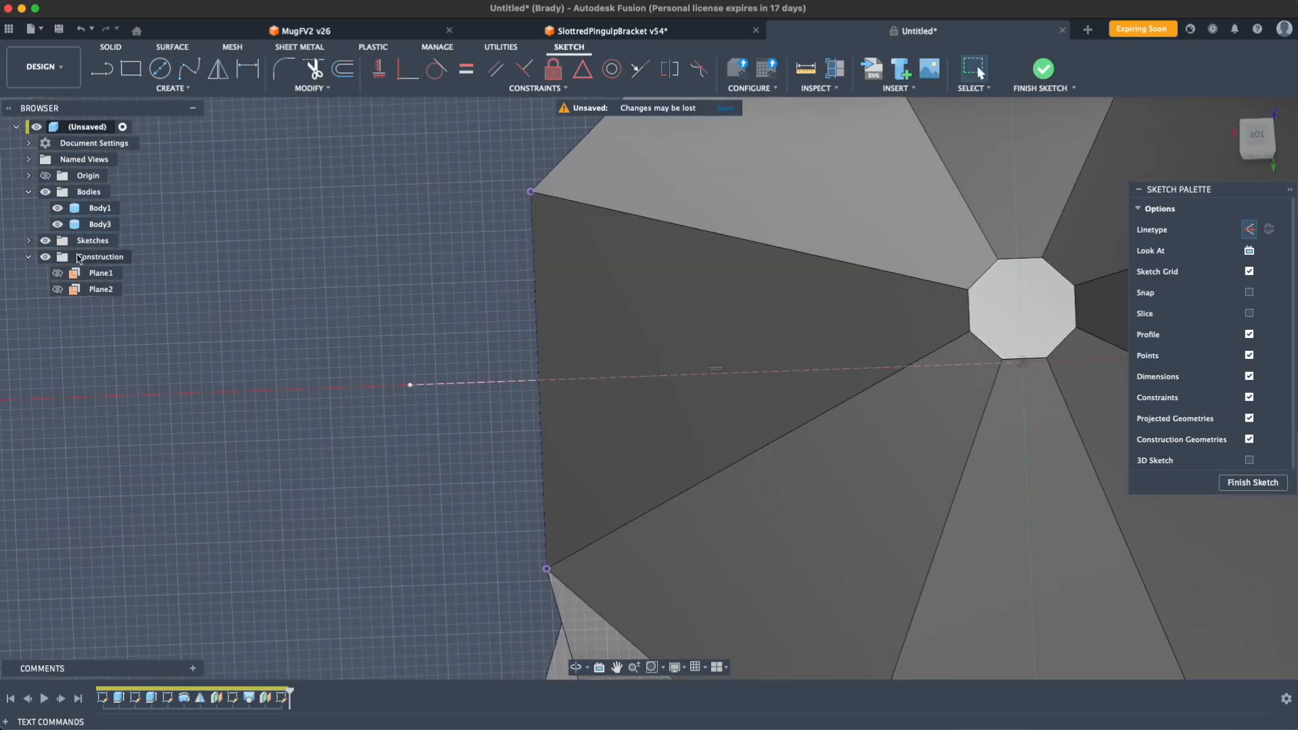
Step: Set the construction line's length to 70 mm and finish the sketch
left_click(45, 192)
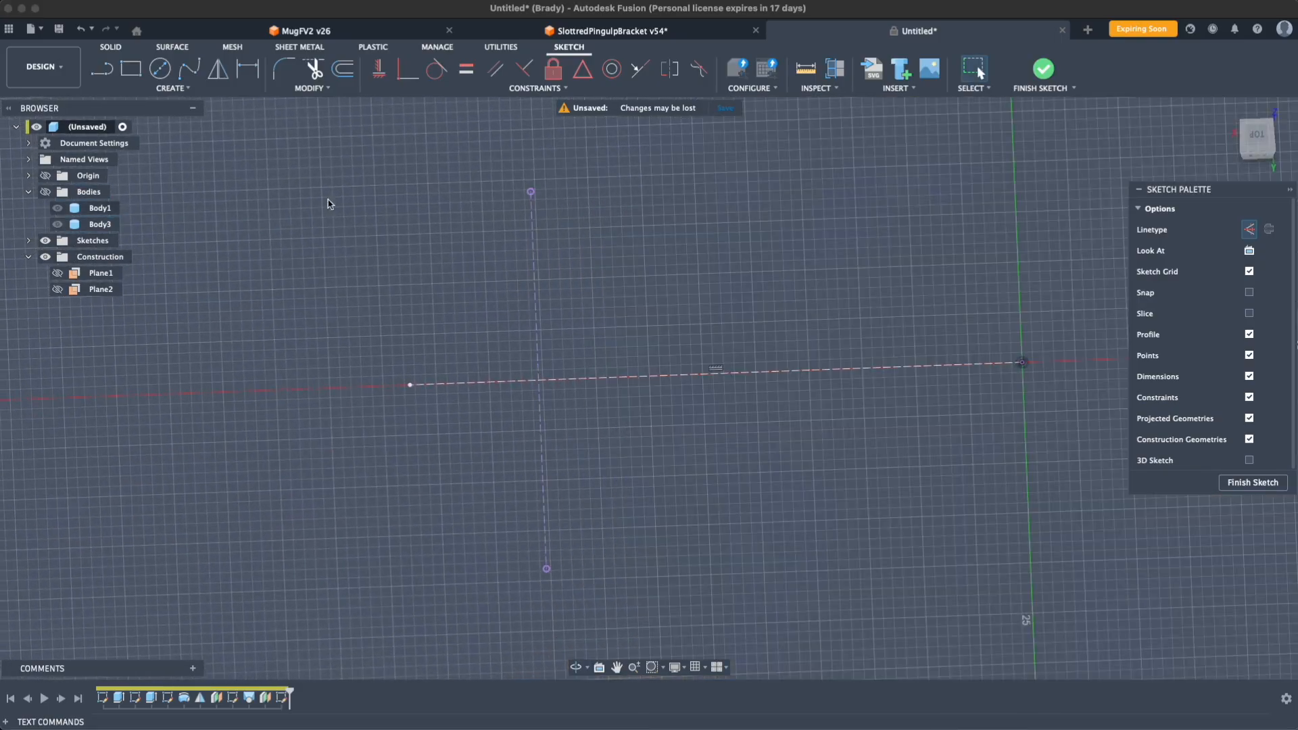
left_click(43, 192)
left_click(1260, 139)
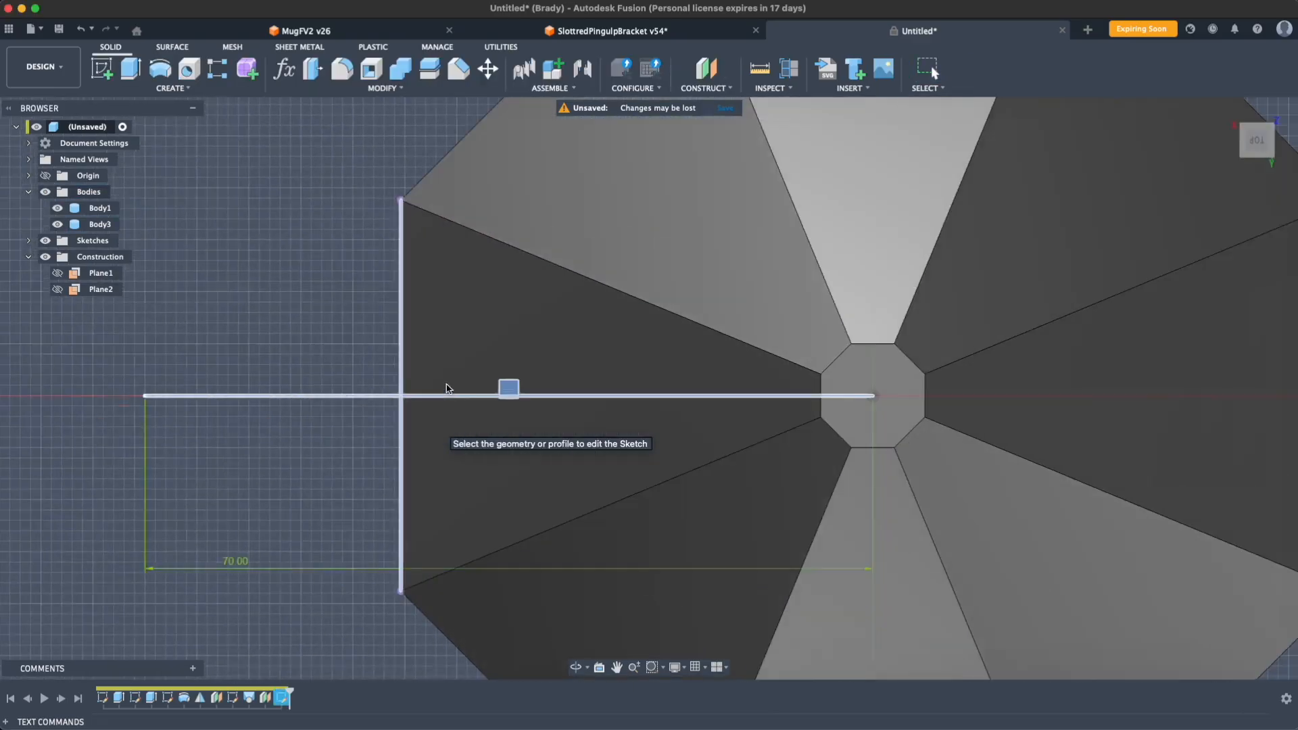
Step: Reopen the sketch and draw two lines about 26 mm long from the construction line's outer end to the projected edge, one on each side
left_click(448, 390)
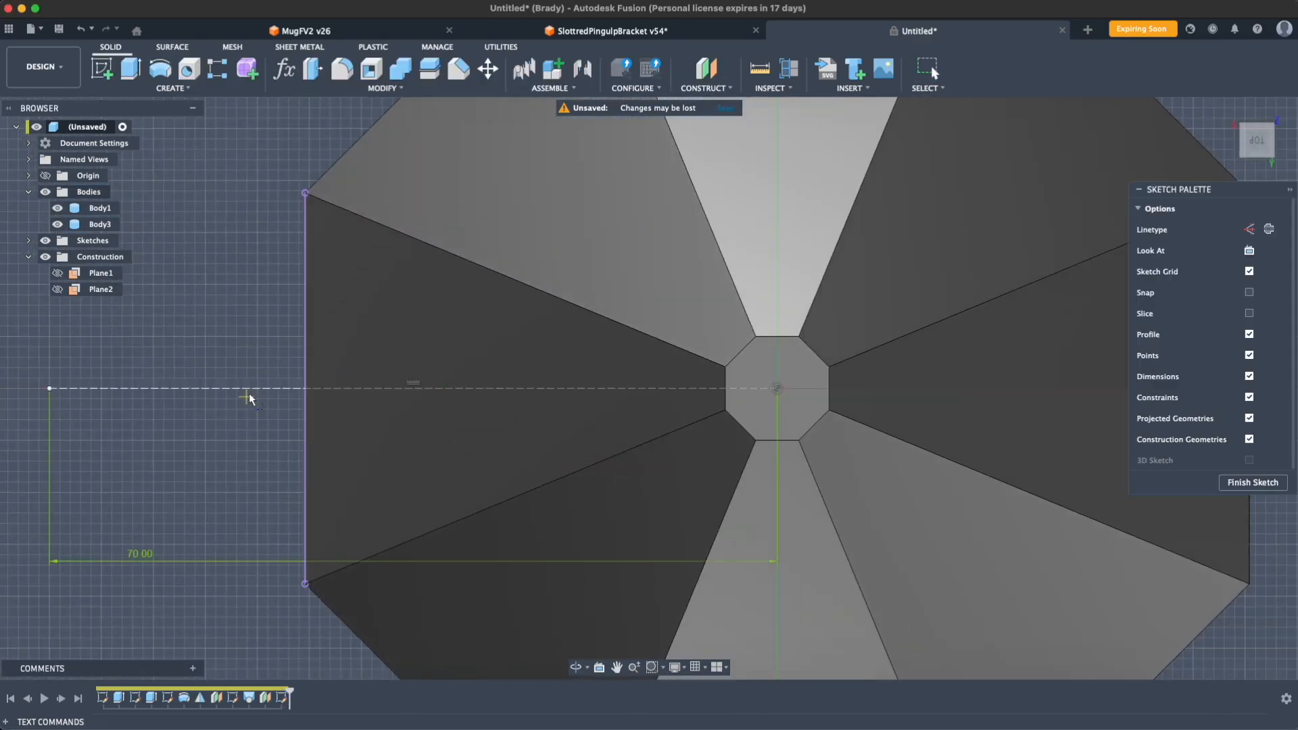
left_click(379, 413)
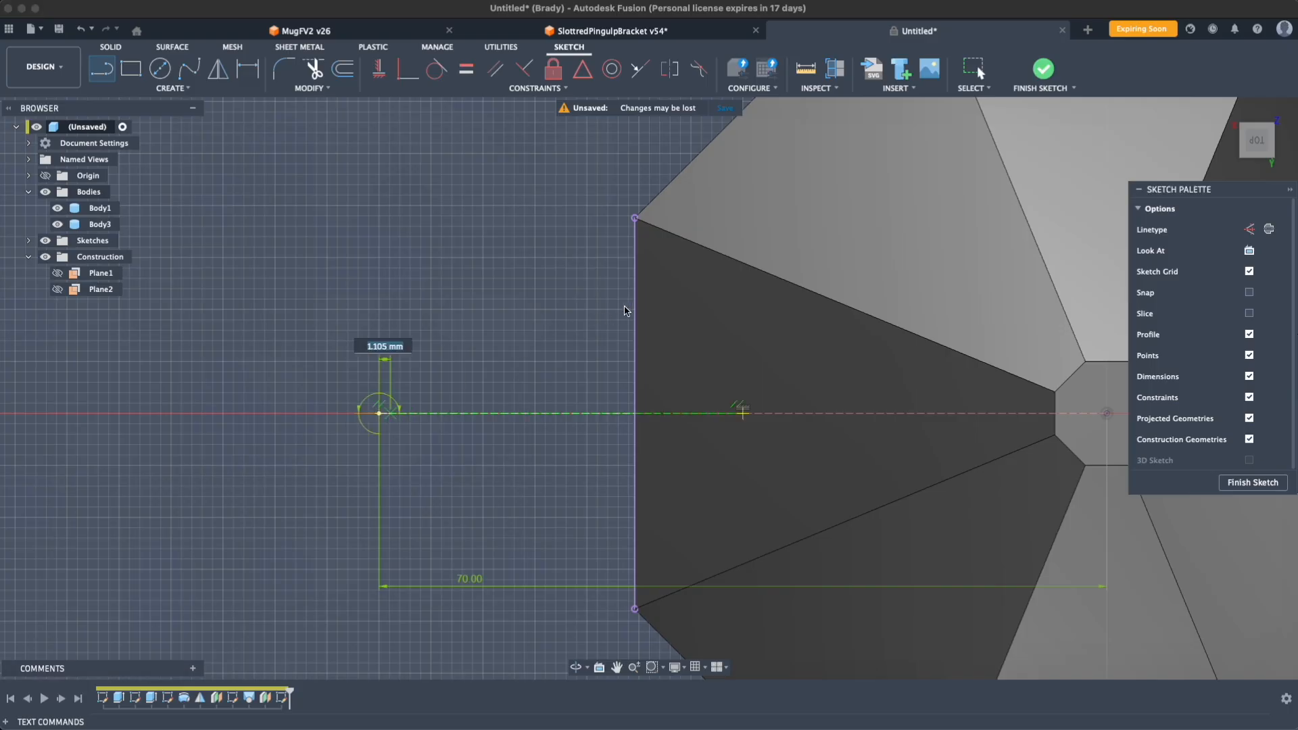
key("Escape")
left_click(379, 413)
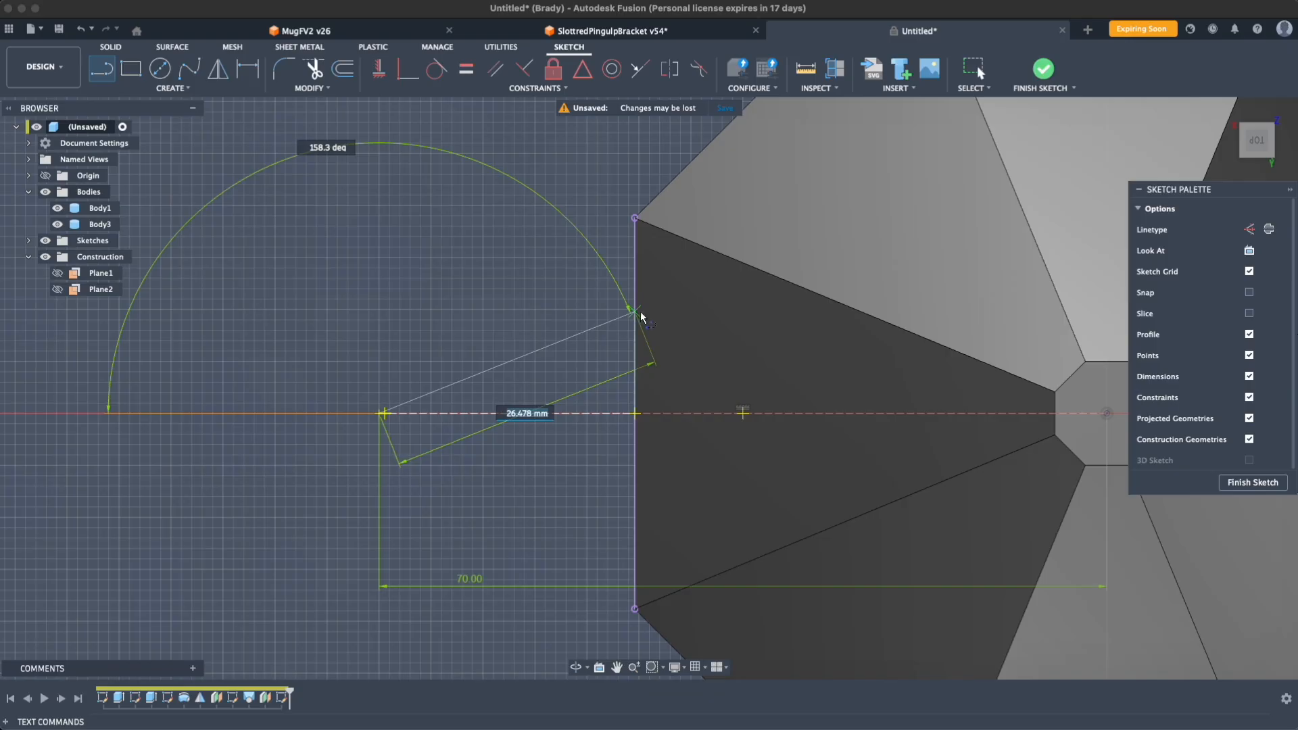
left_click(635, 315)
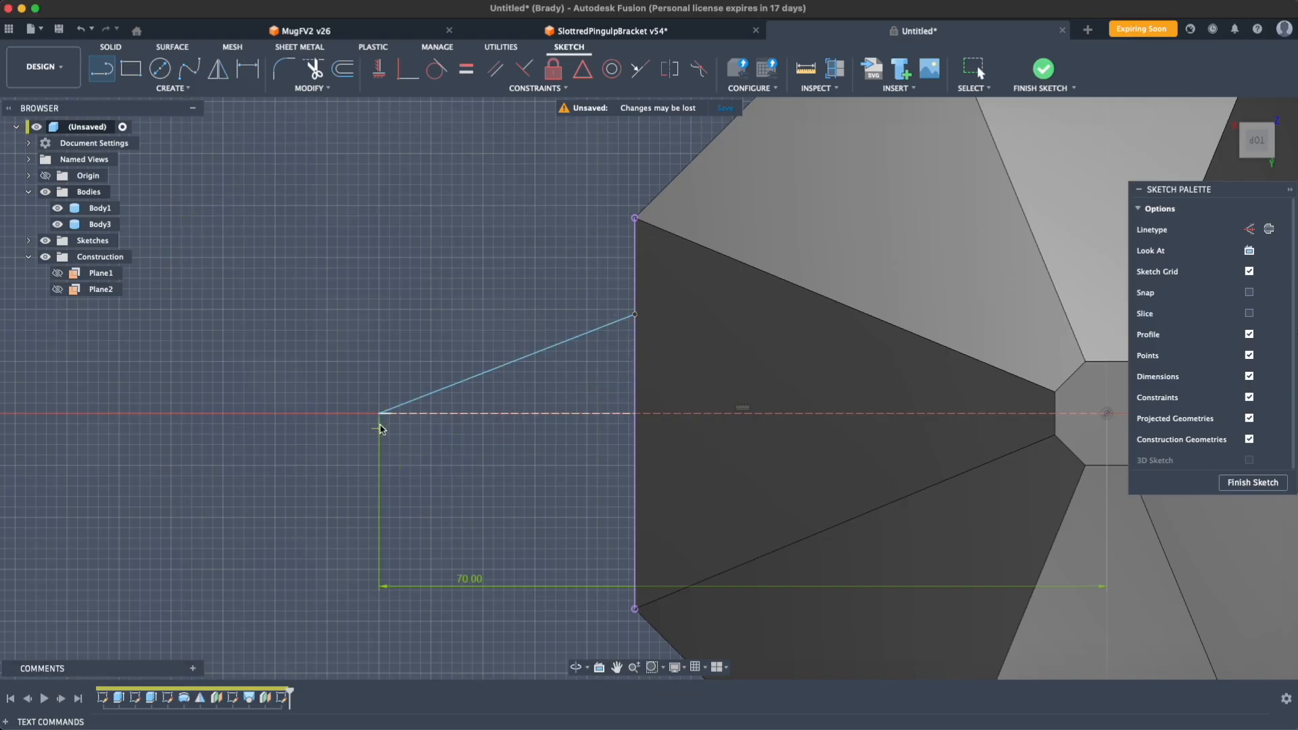
left_click(382, 416)
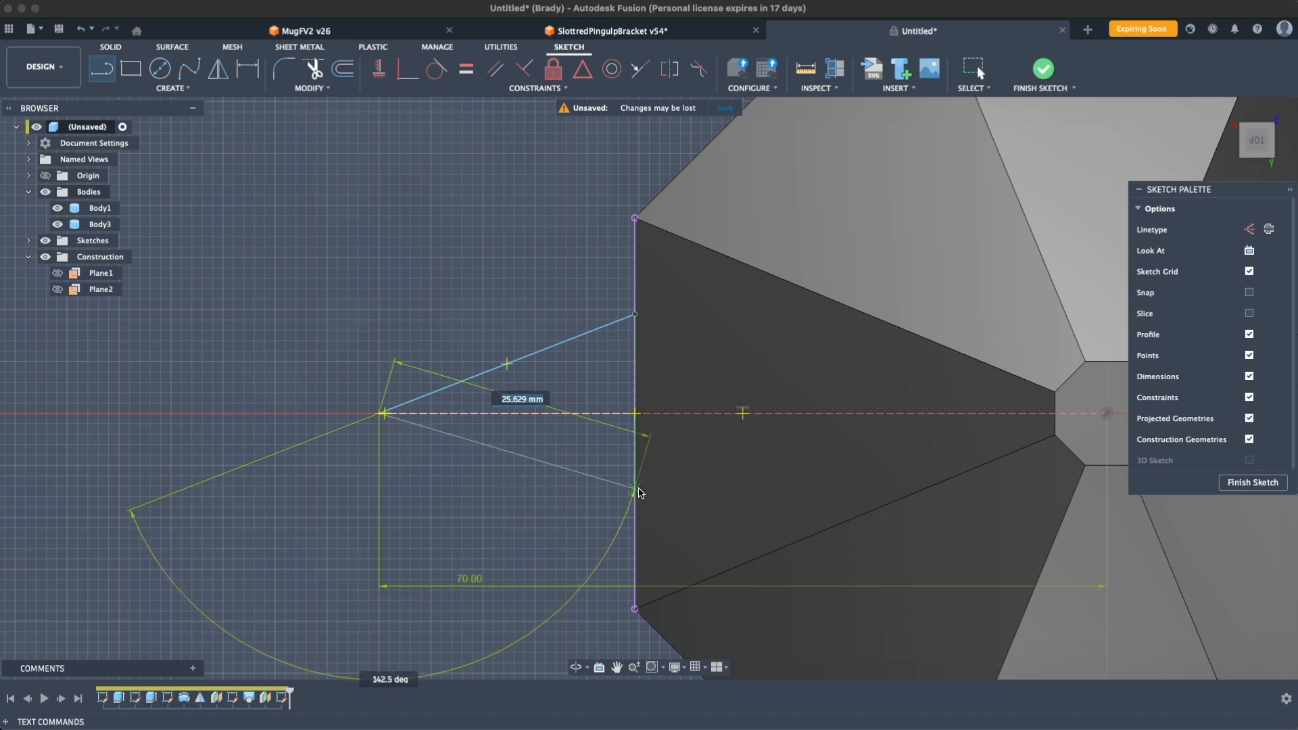
left_click(636, 493)
key("Escape")
Step: Constrain the two slanted spout lines to equal length
left_click(545, 354)
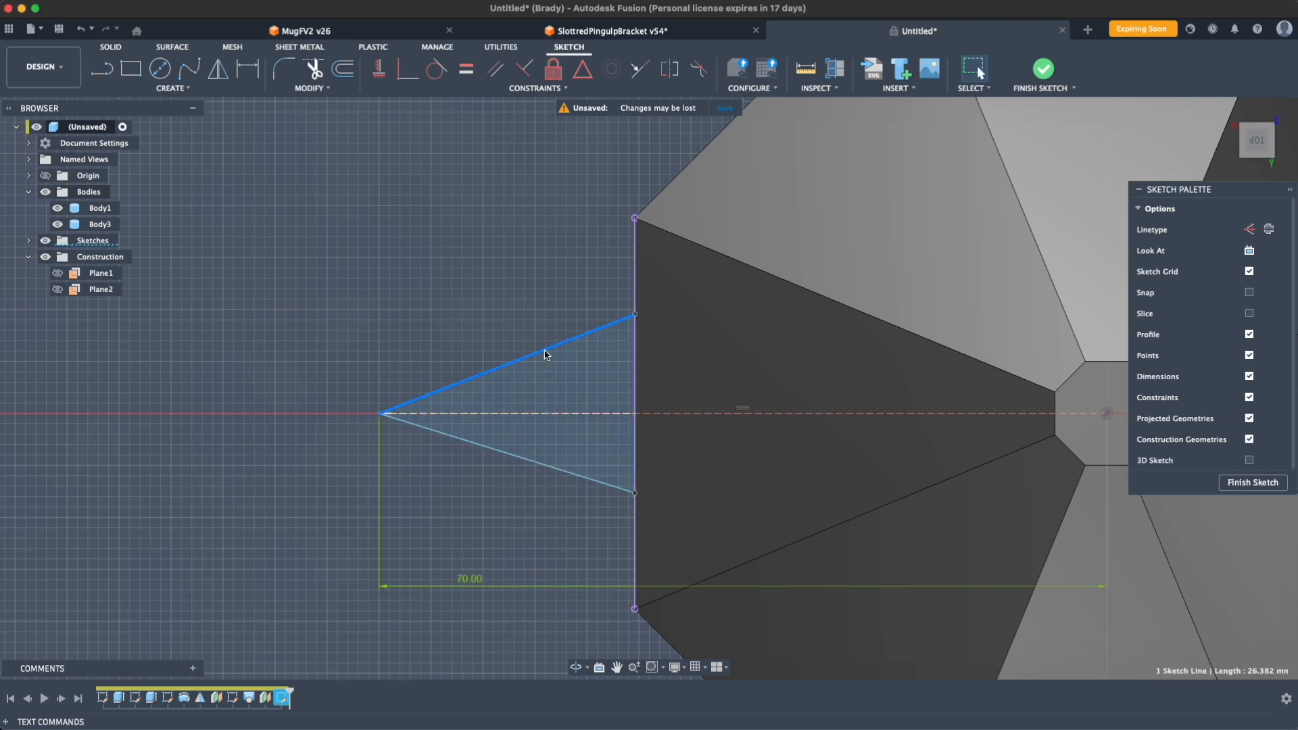
left_click(548, 465, "shift")
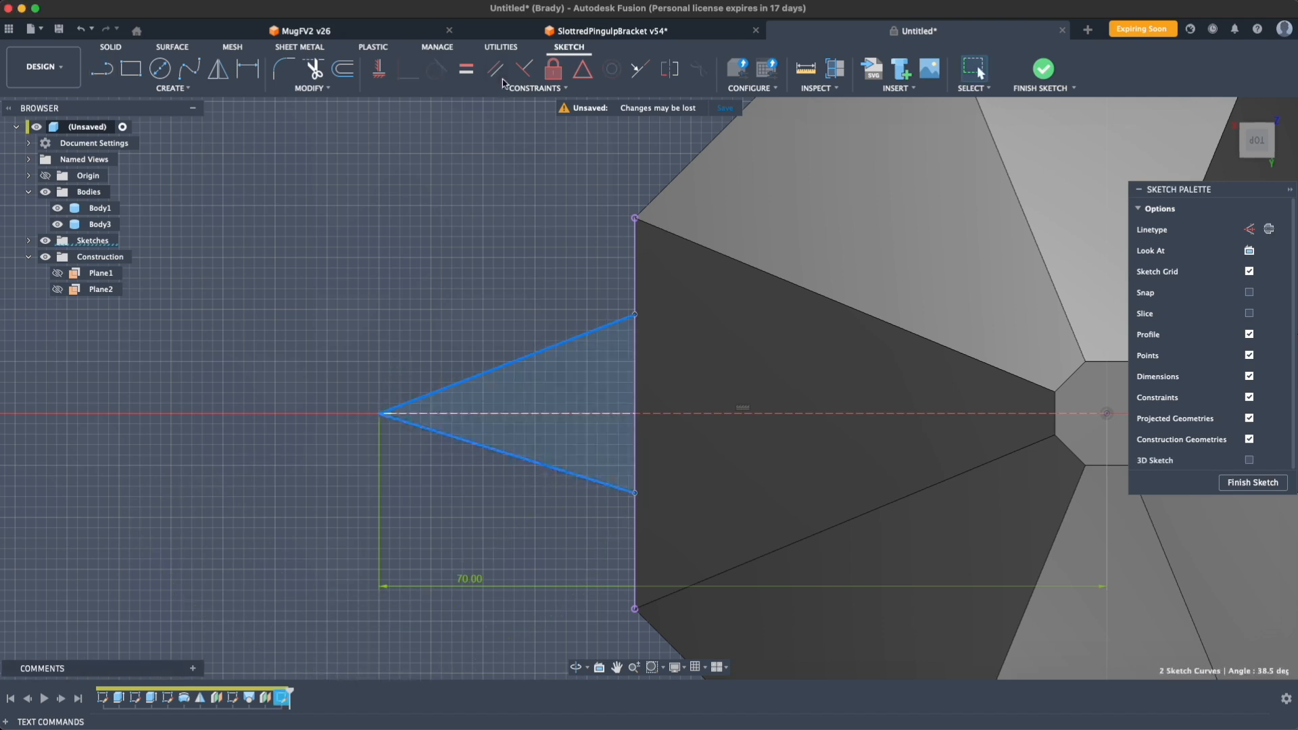
left_click(468, 69)
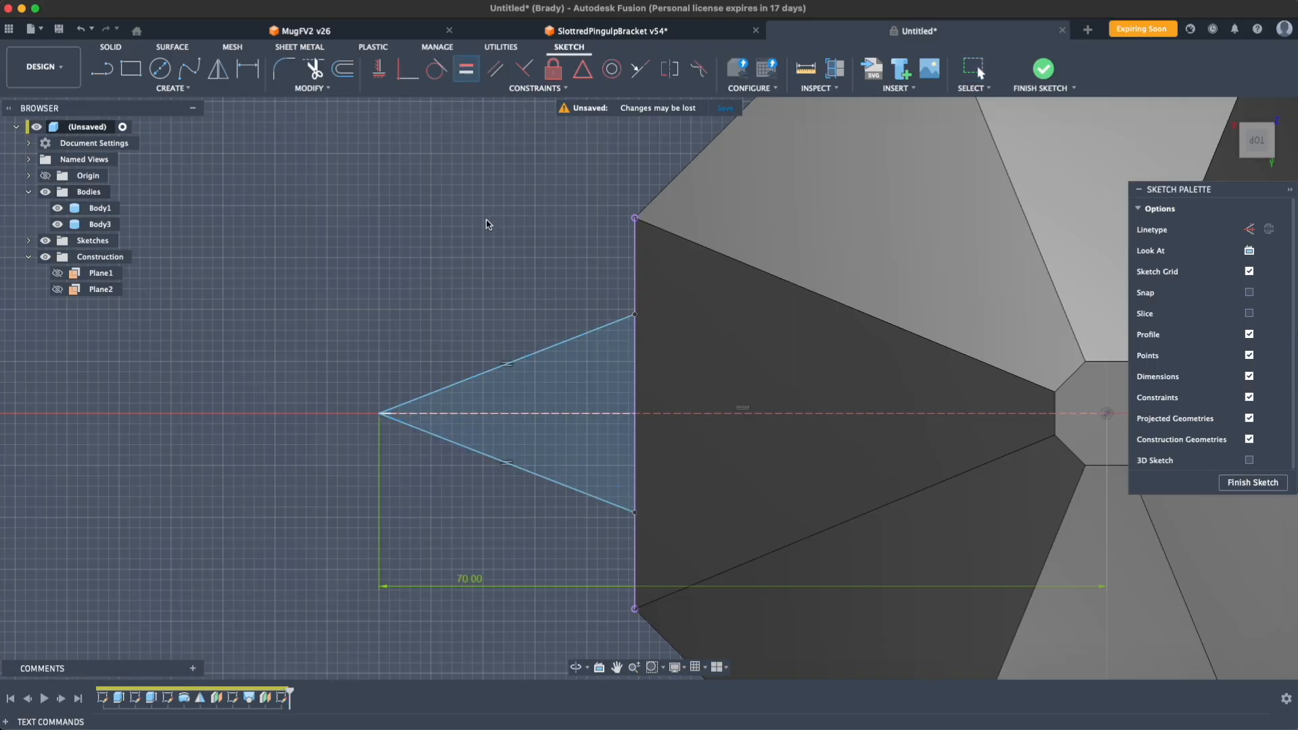
Step: Dimension the angle between the upper spout line and the projected edge at 68 degrees, and finish the sketch
key("d")
left_click(572, 347)
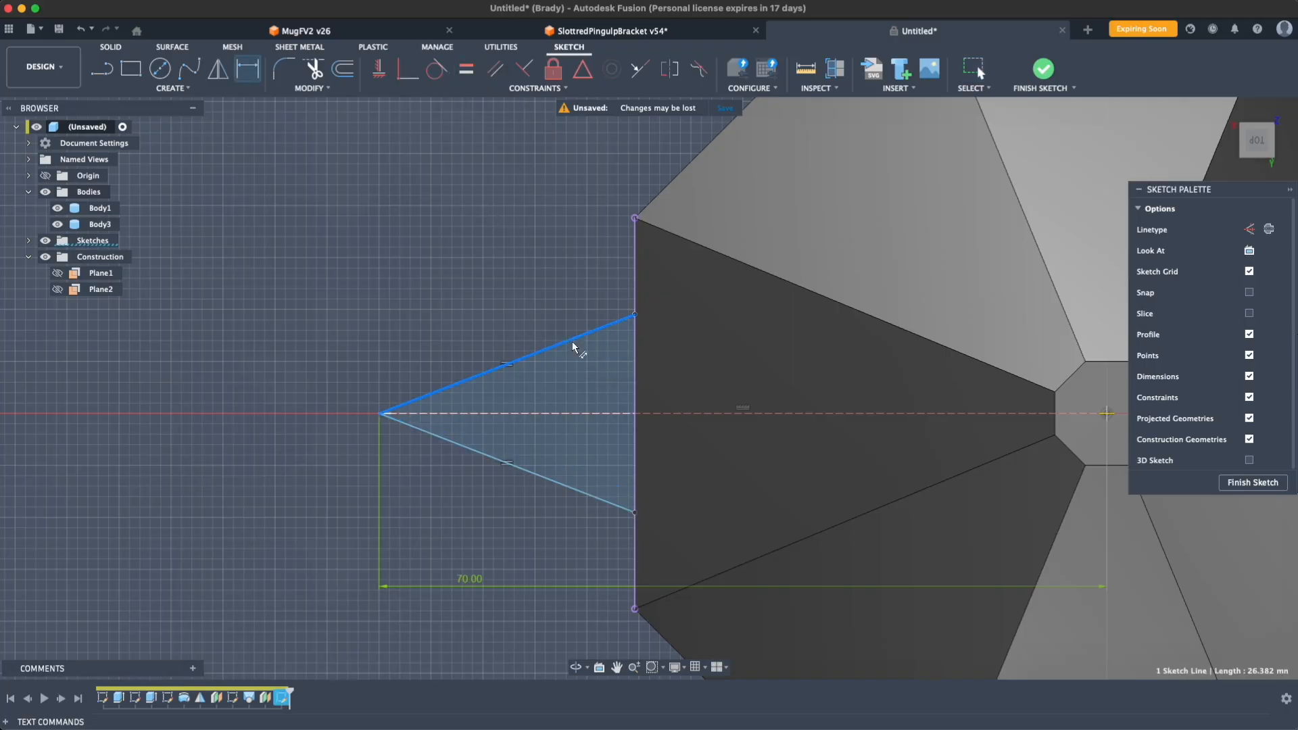
left_click(636, 399)
left_click(630, 394)
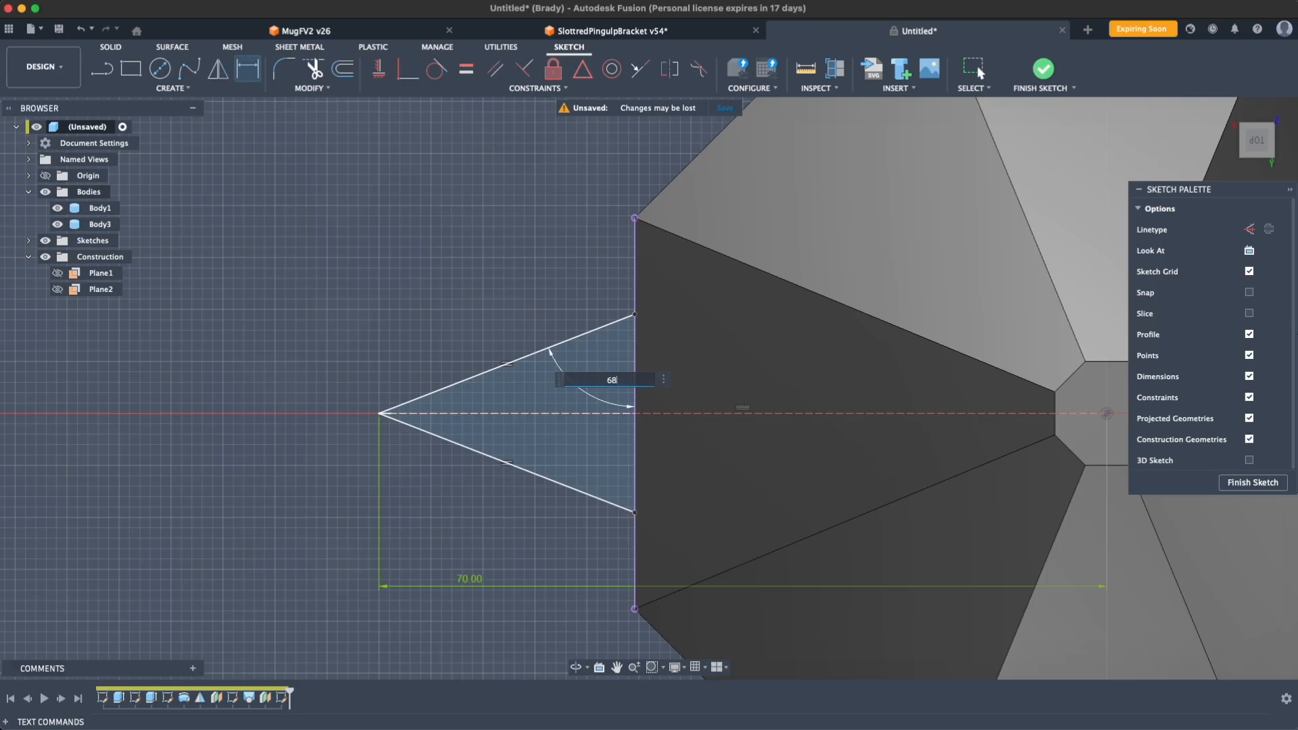
key("Return")
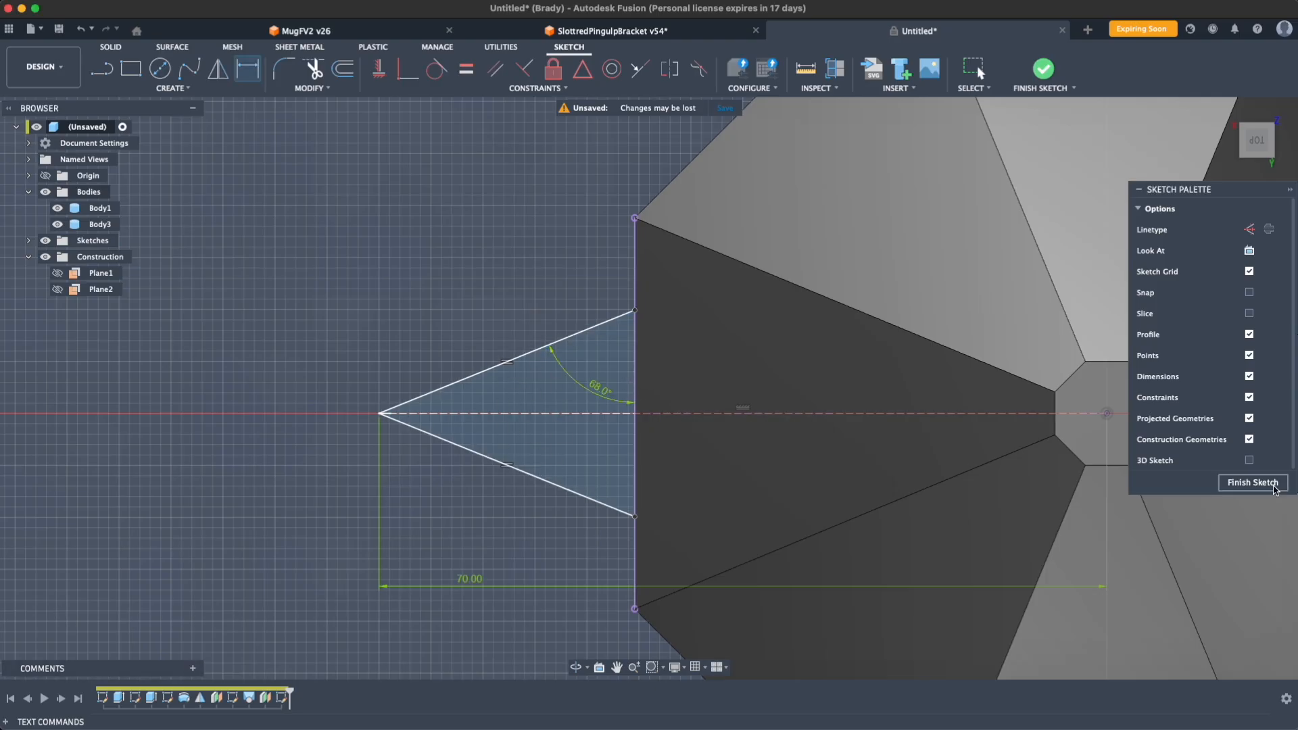
left_click(1252, 483)
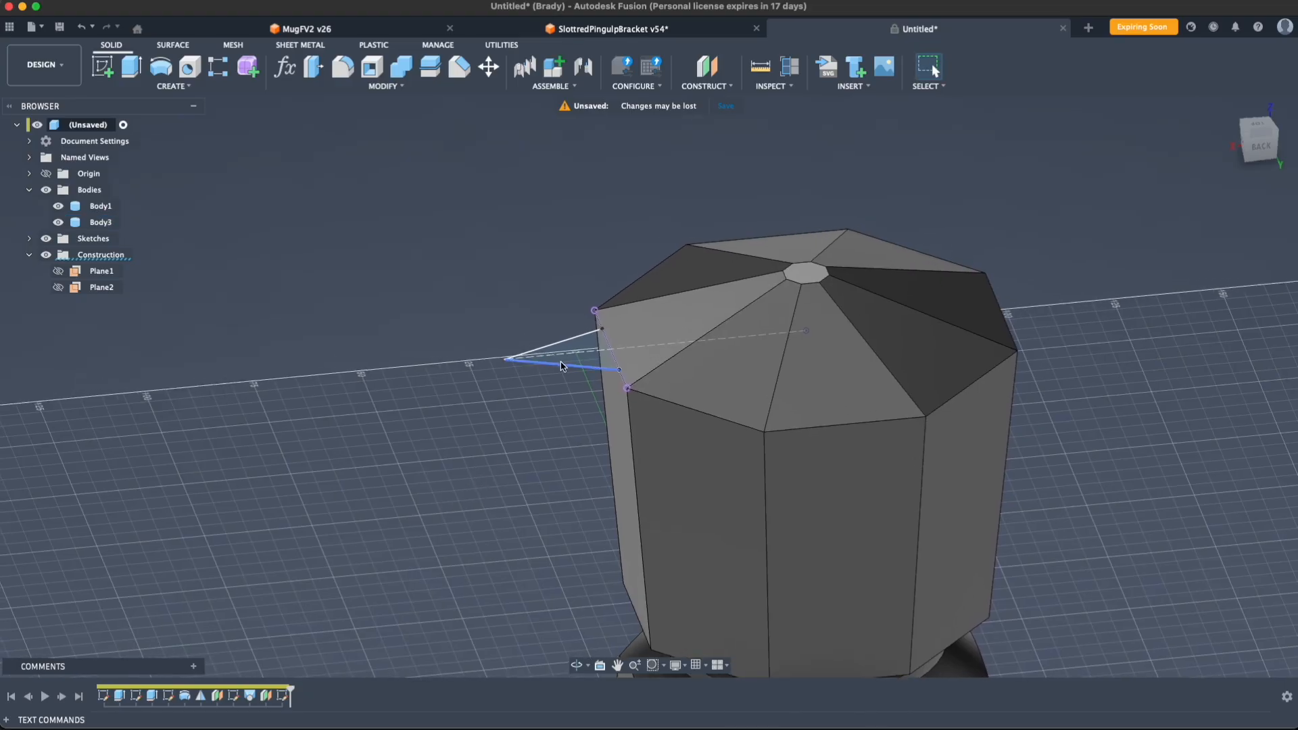
mouse_move(558, 446)
middle_mouse_down()
mouse_move(569, 498)
mouse_move(573, 421)
mouse_move(566, 484)
middle_mouse_up()
scroll(568, 497, "up", 3)
scroll(569, 497, "up", 1)
left_click(604, 373)
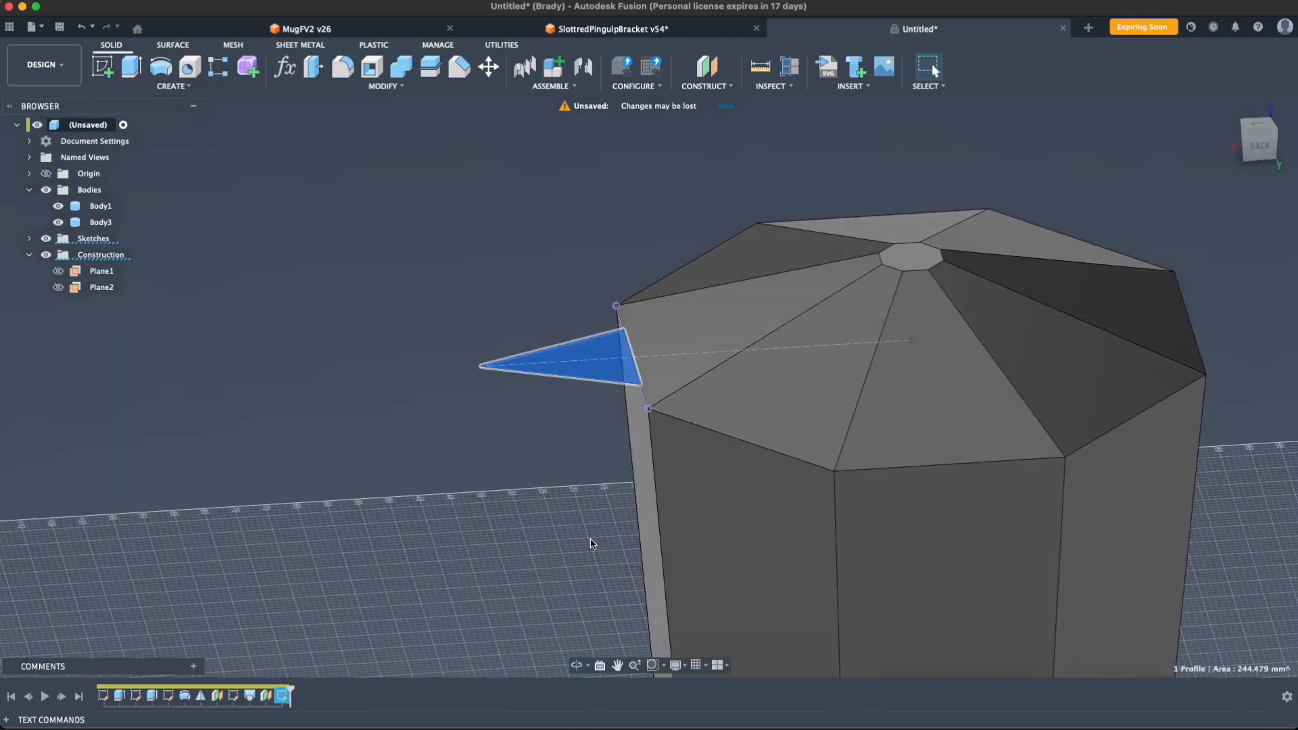
key("e")
left_click_drag(556, 350, 578, 558)
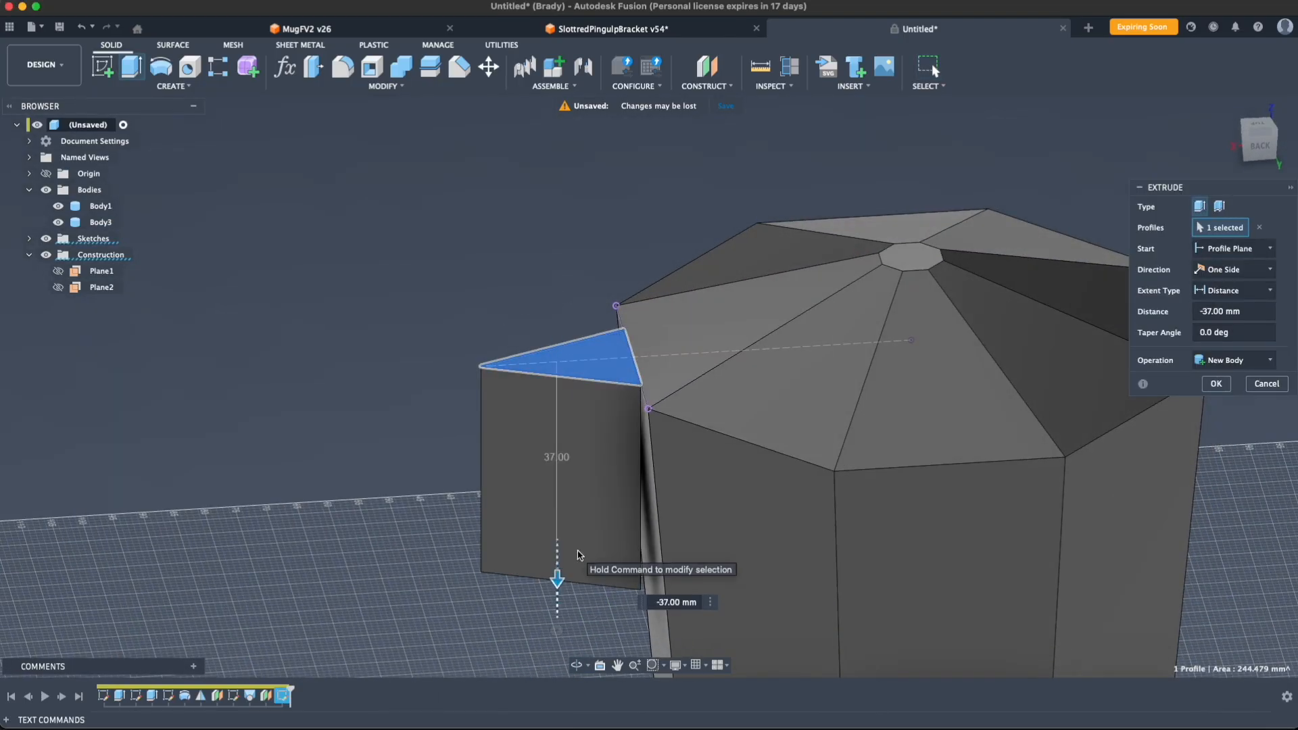
middle_click_drag(588, 452, 599, 336)
middle_click_drag(597, 267, 576, 410)
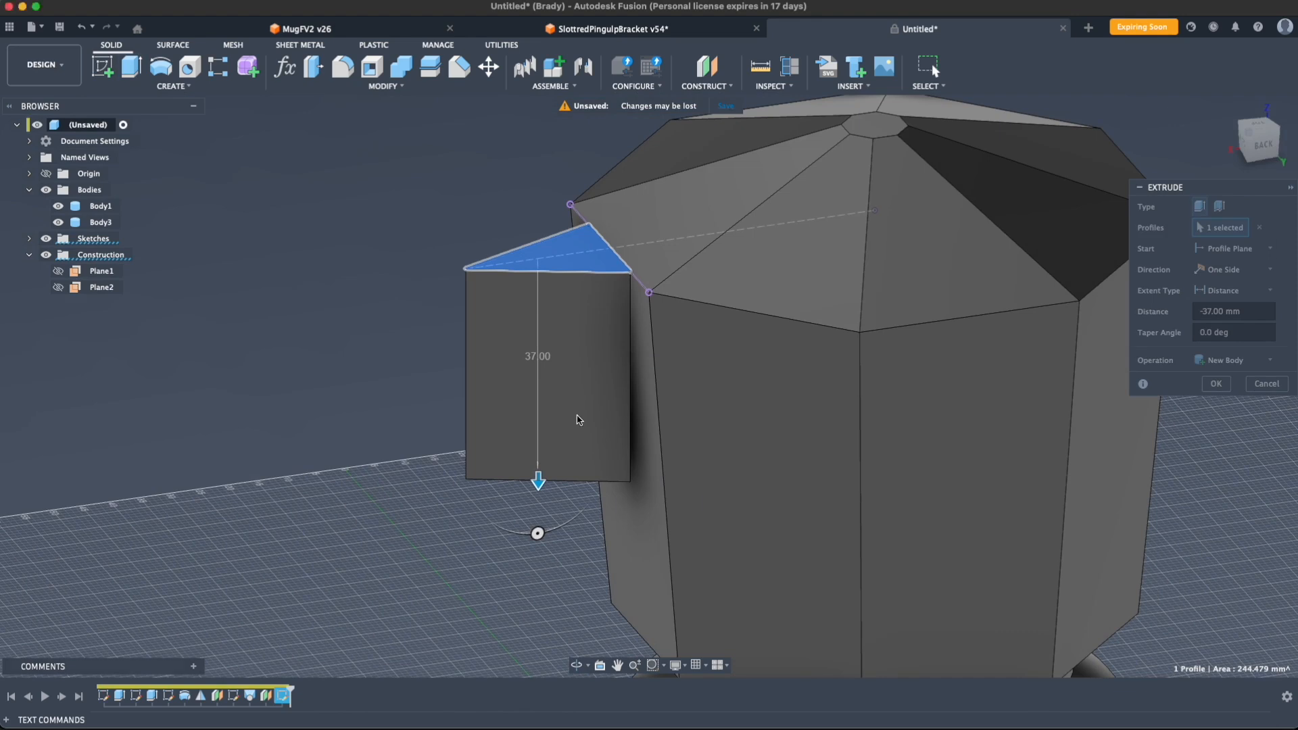
key("Return")
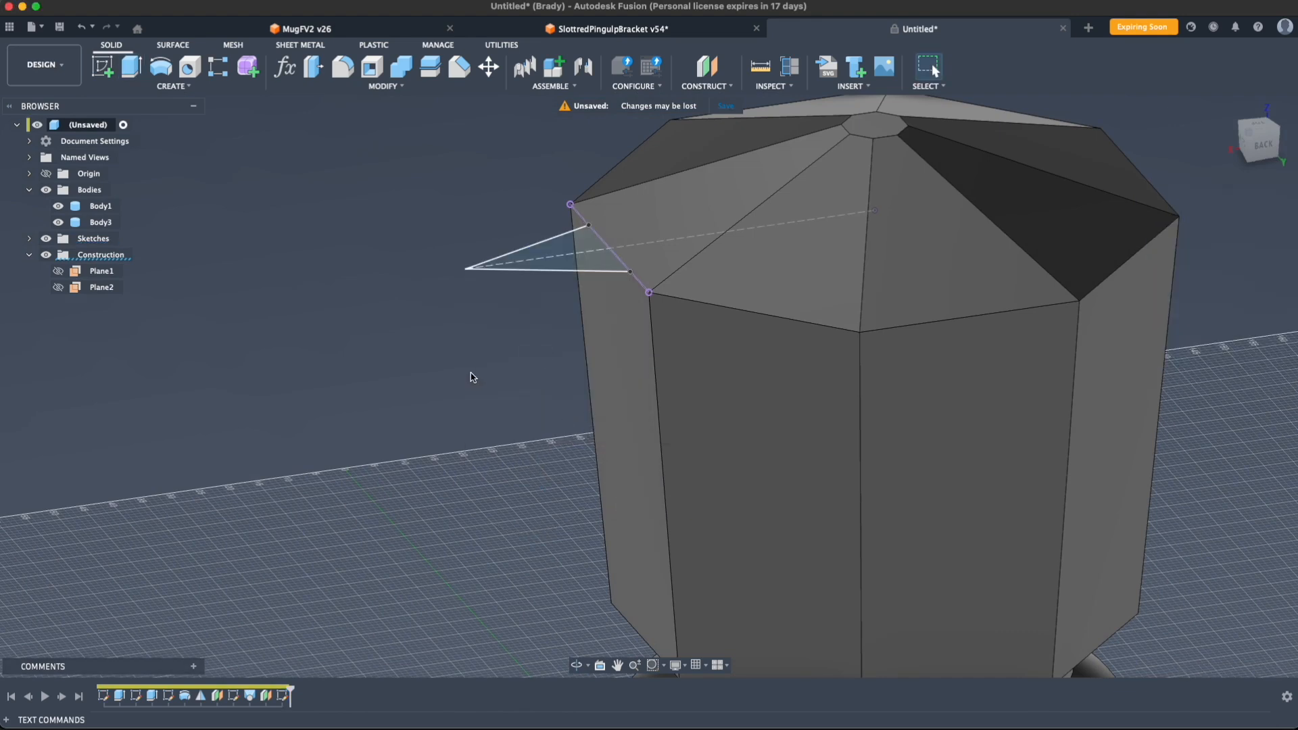
Step: Create an offset construction plane 27 mm below the triangular spout profile
left_click(713, 67)
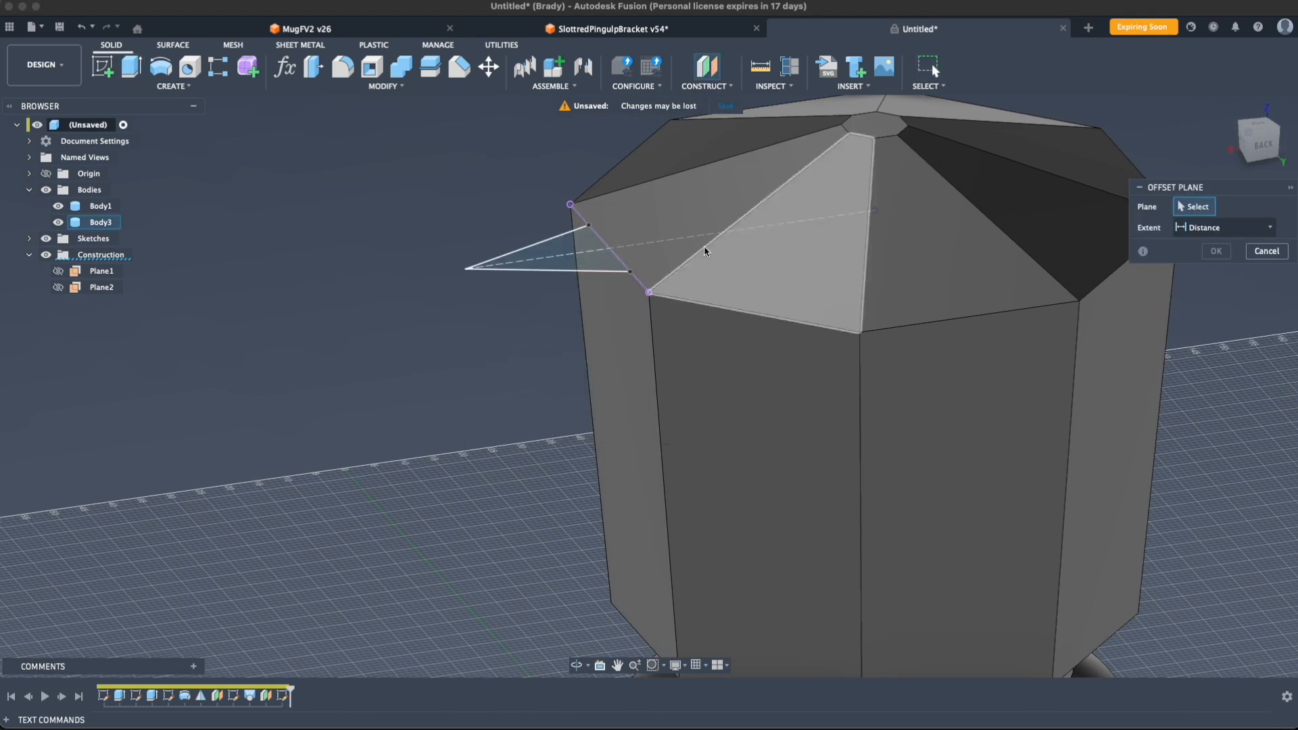
left_click(559, 262)
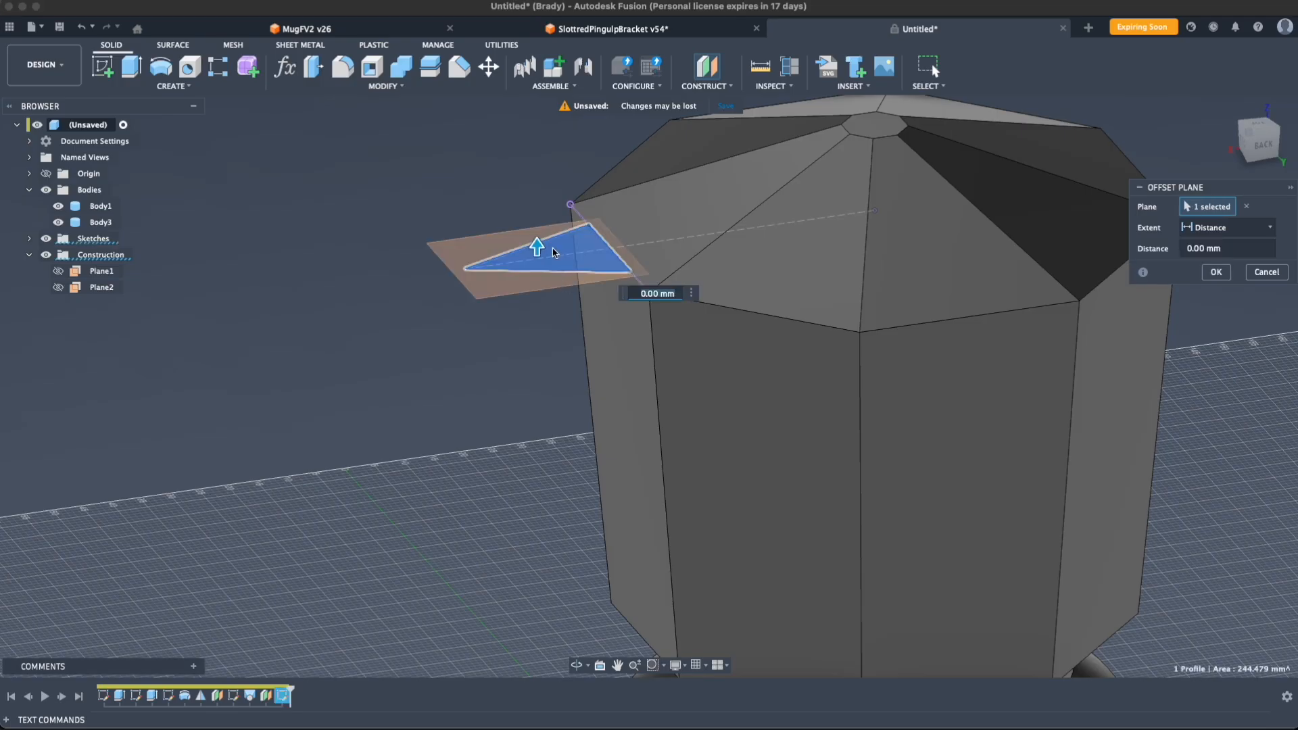
left_click_drag(543, 315, 558, 390)
middle_click_drag(551, 381, 515, 332, "shift")
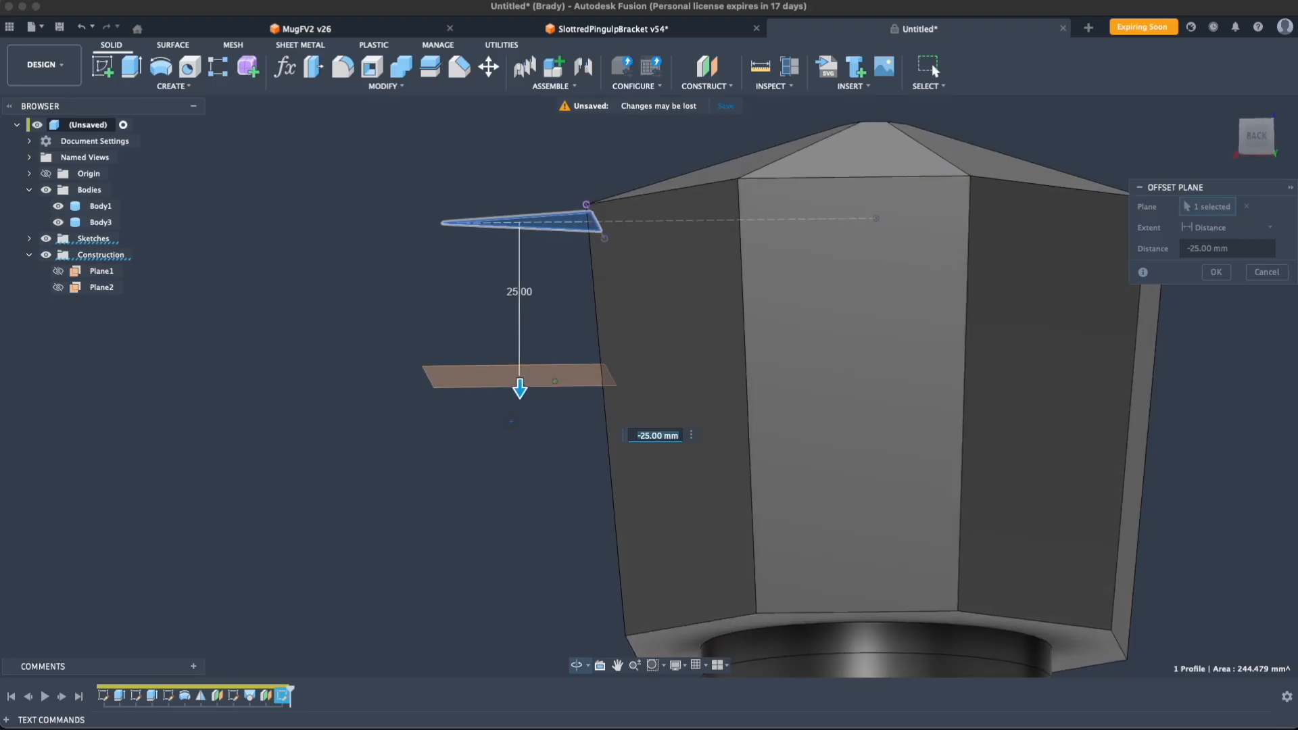
left_click_drag(521, 395, 522, 407)
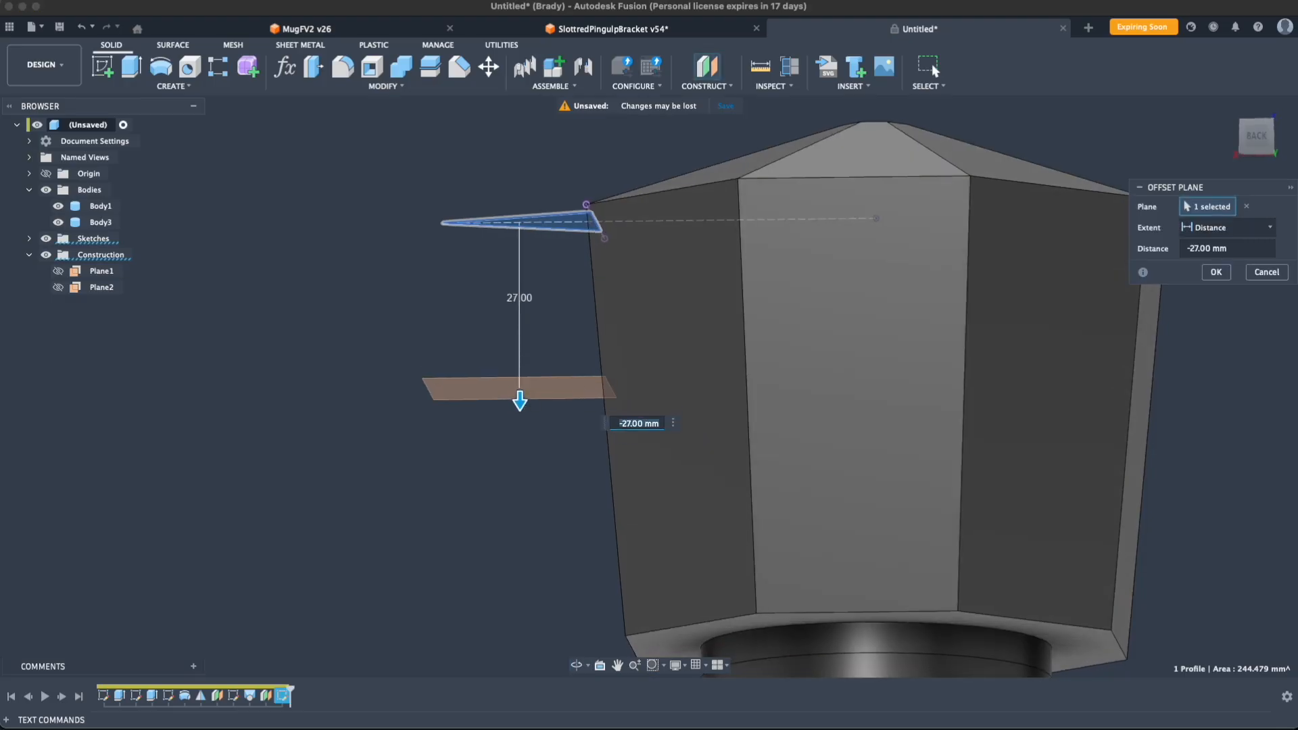
left_click(1228, 274)
Step: Start a sketch on the offset plane and draw a three-point curved profile bulging outward from the pot's spout-side face
middle_click_drag(436, 371, 615, 444, "shift")
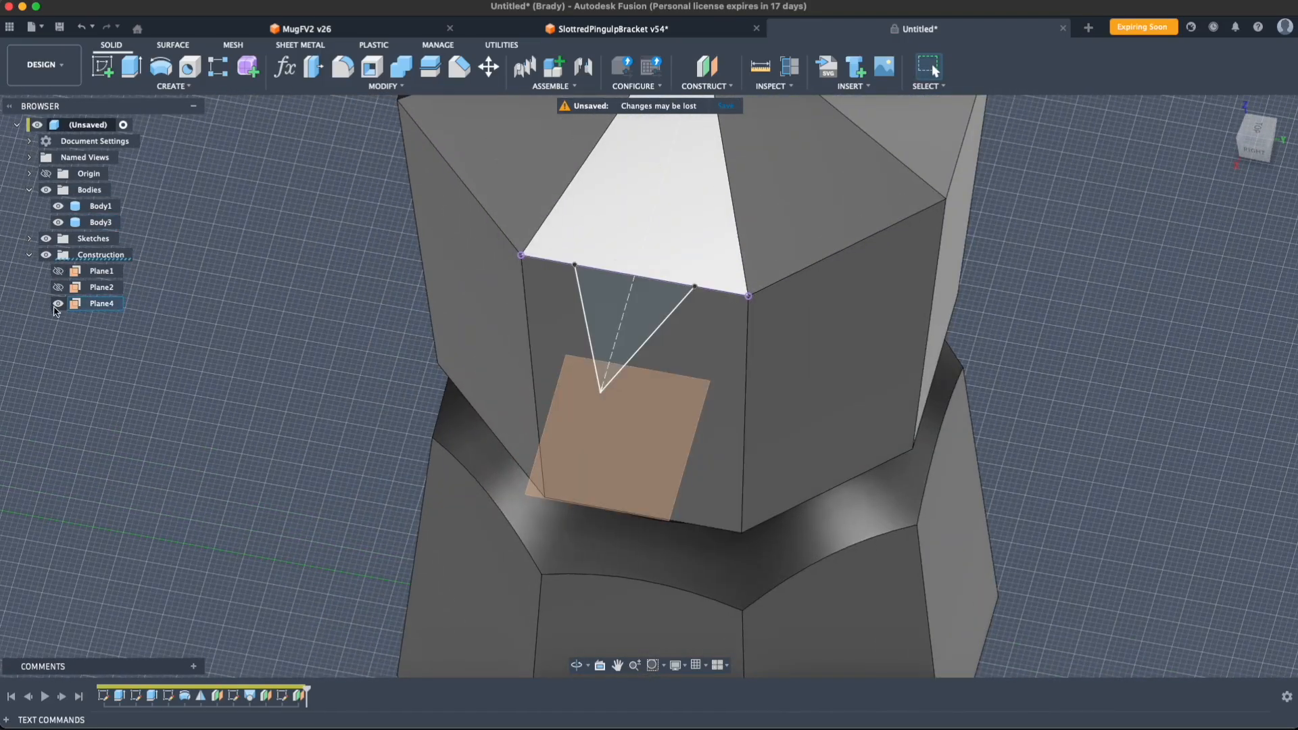
left_click(30, 239)
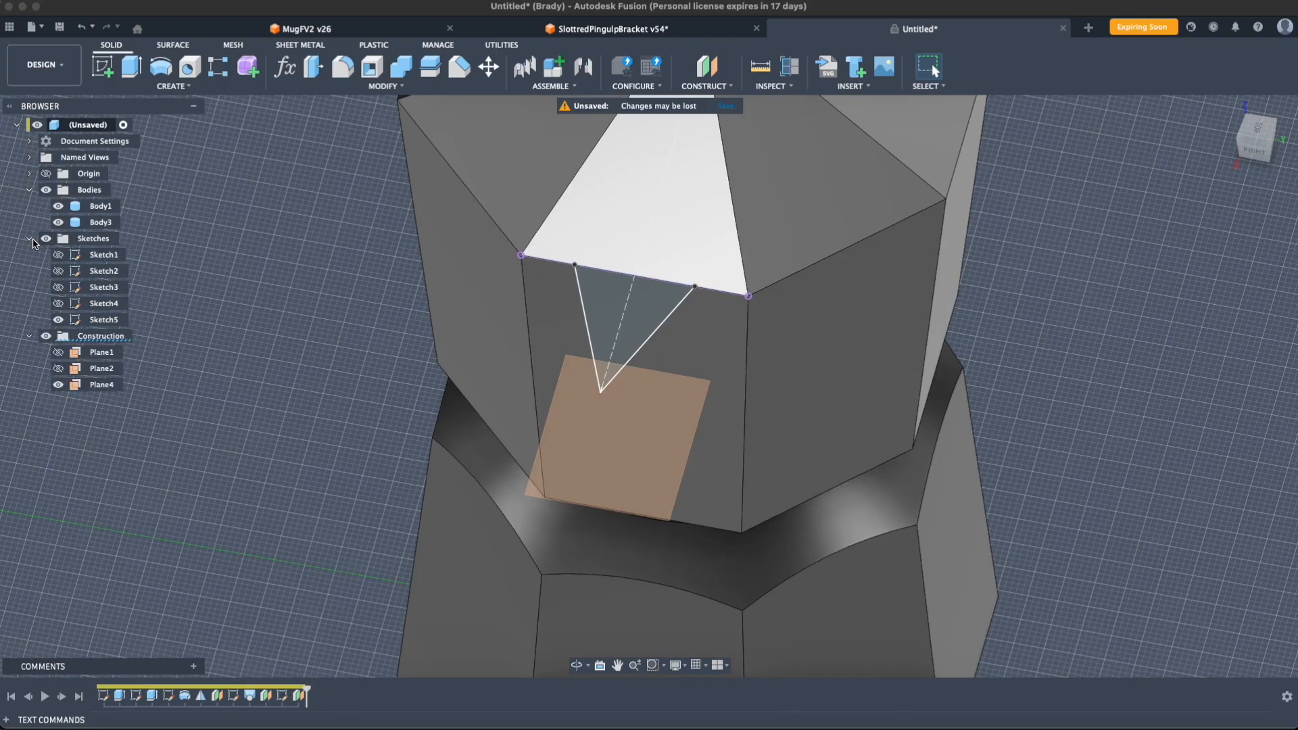
left_click(104, 76)
left_click(633, 423)
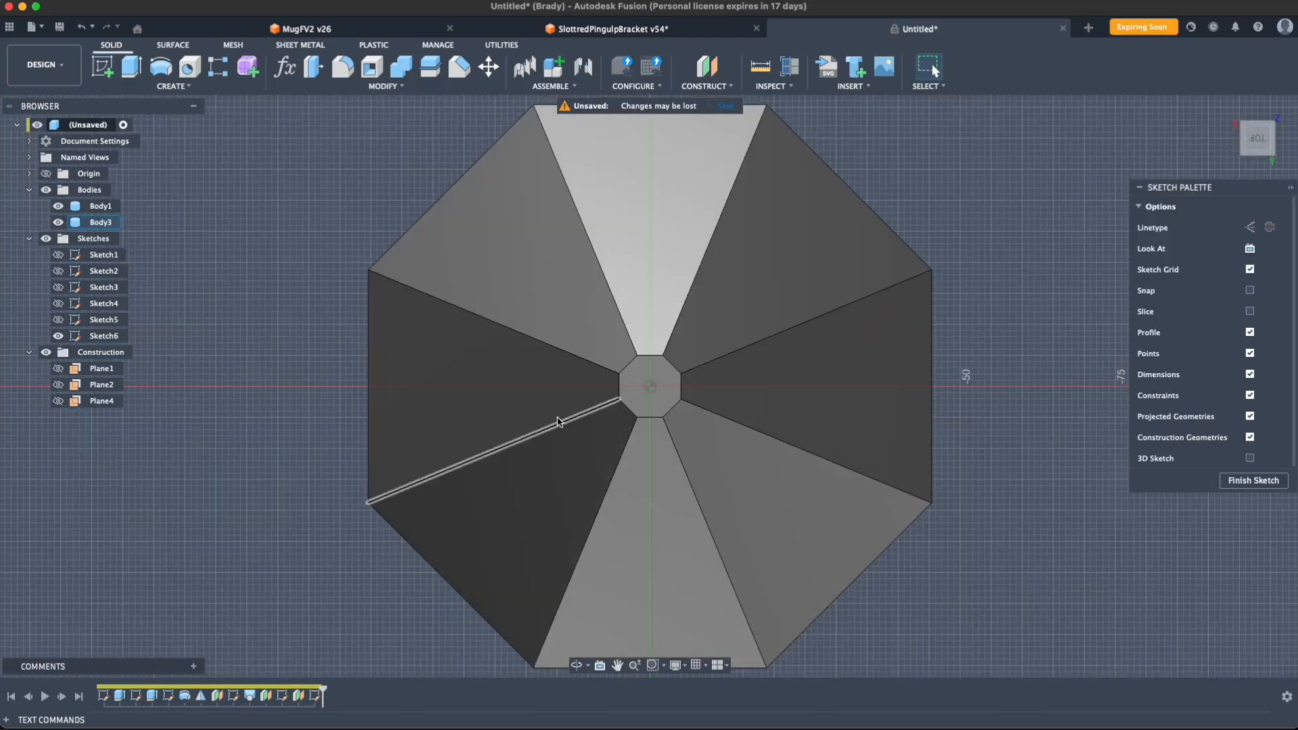
middle_click_drag(345, 386, 646, 384)
scroll(646, 383, "up", 5)
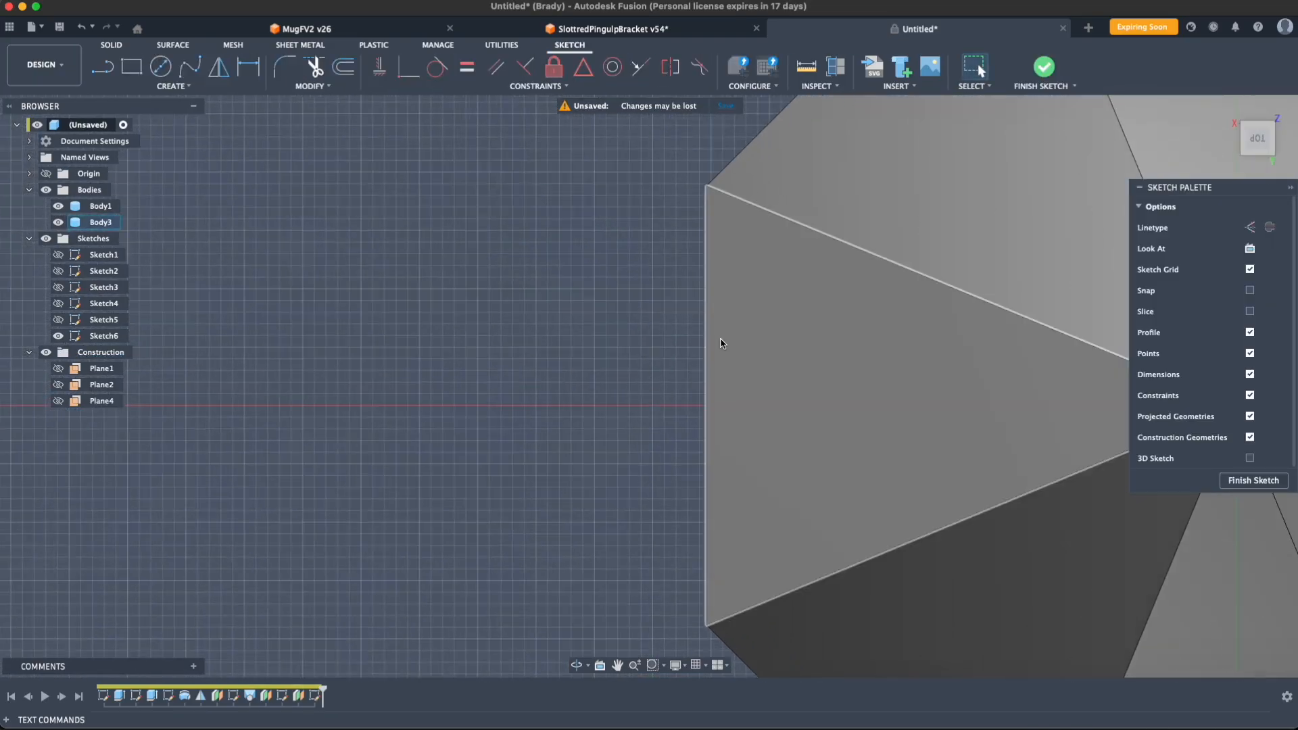
middle_click_drag(722, 343, 595, 350)
scroll(596, 345, "up", 3)
left_click(190, 67)
left_click(582, 343)
left_click(514, 445)
left_click(579, 569)
left_click(46, 190)
left_click(566, 571)
Step: Draw a construction line from the curve's outer point to the pot's centre and dimension both curve ends 5 mm from it
key("l")
left_click(503, 452)
left_click(996, 443)
left_click(736, 451)
type("xd5")
key("Return")
left_click(551, 580)
left_click(612, 474)
type("5")
key("Return")
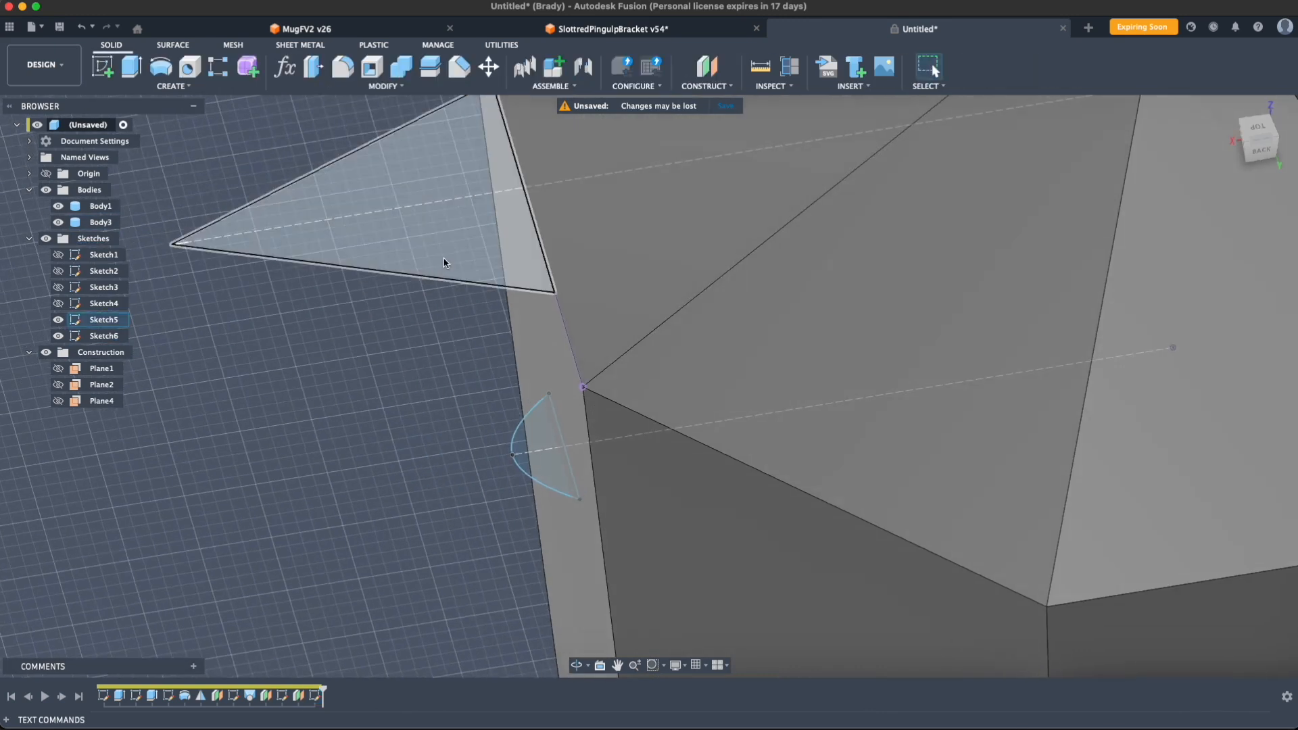
Step: Loft the triangular profile to the small curved profile below it to form the spout, with the operation set to Join
left_click(446, 269)
left_click(525, 440, "shift")
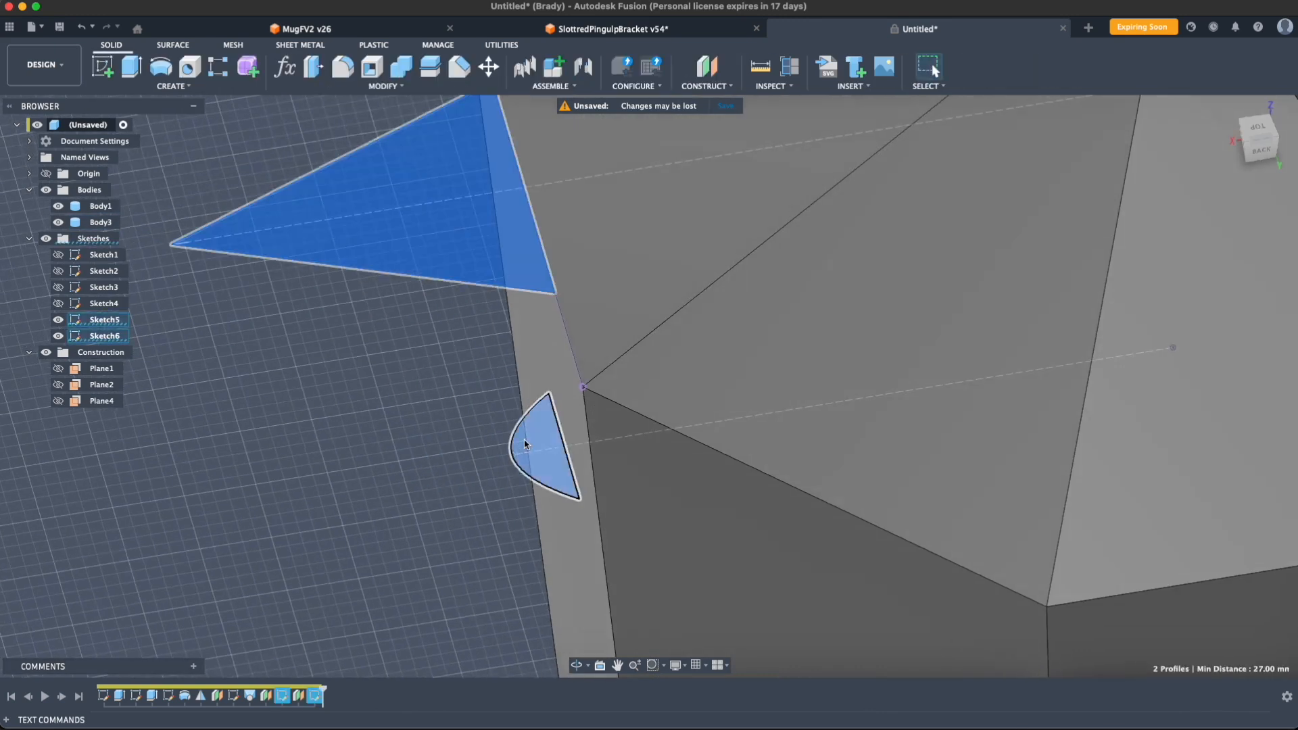
left_click(161, 88)
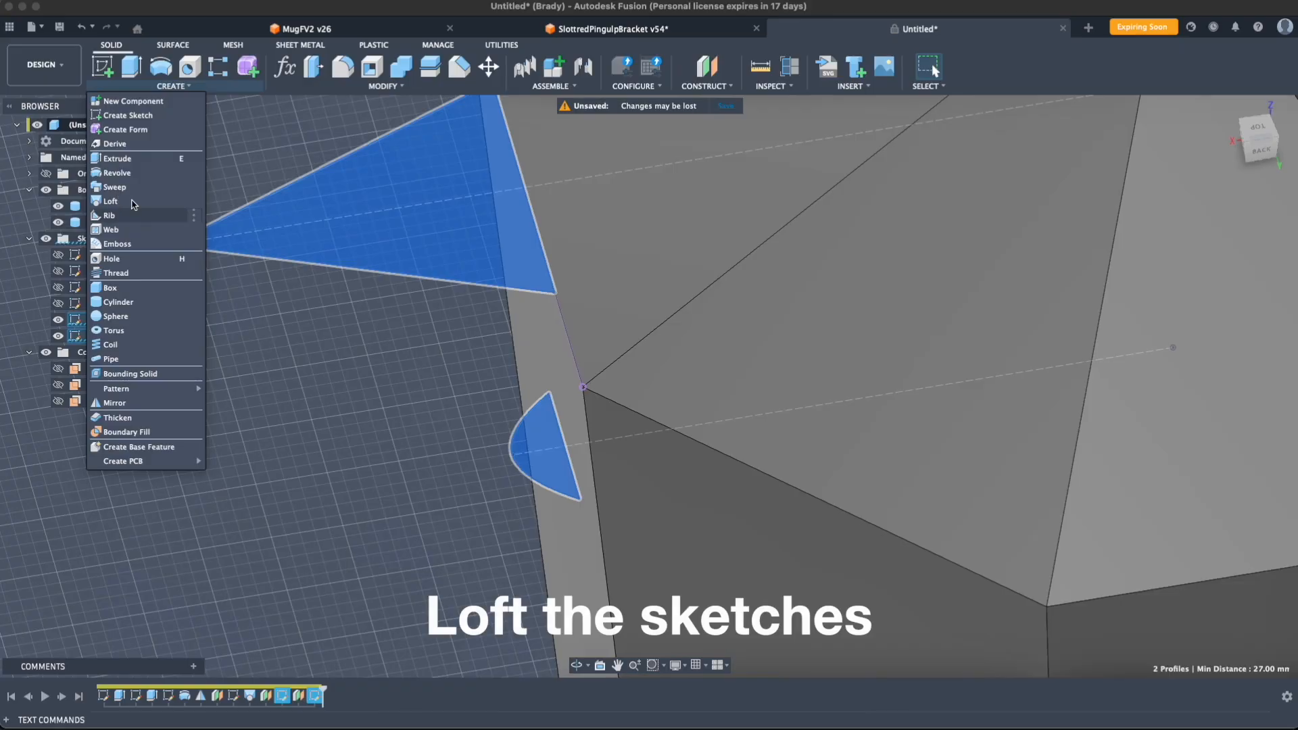
left_click(134, 203)
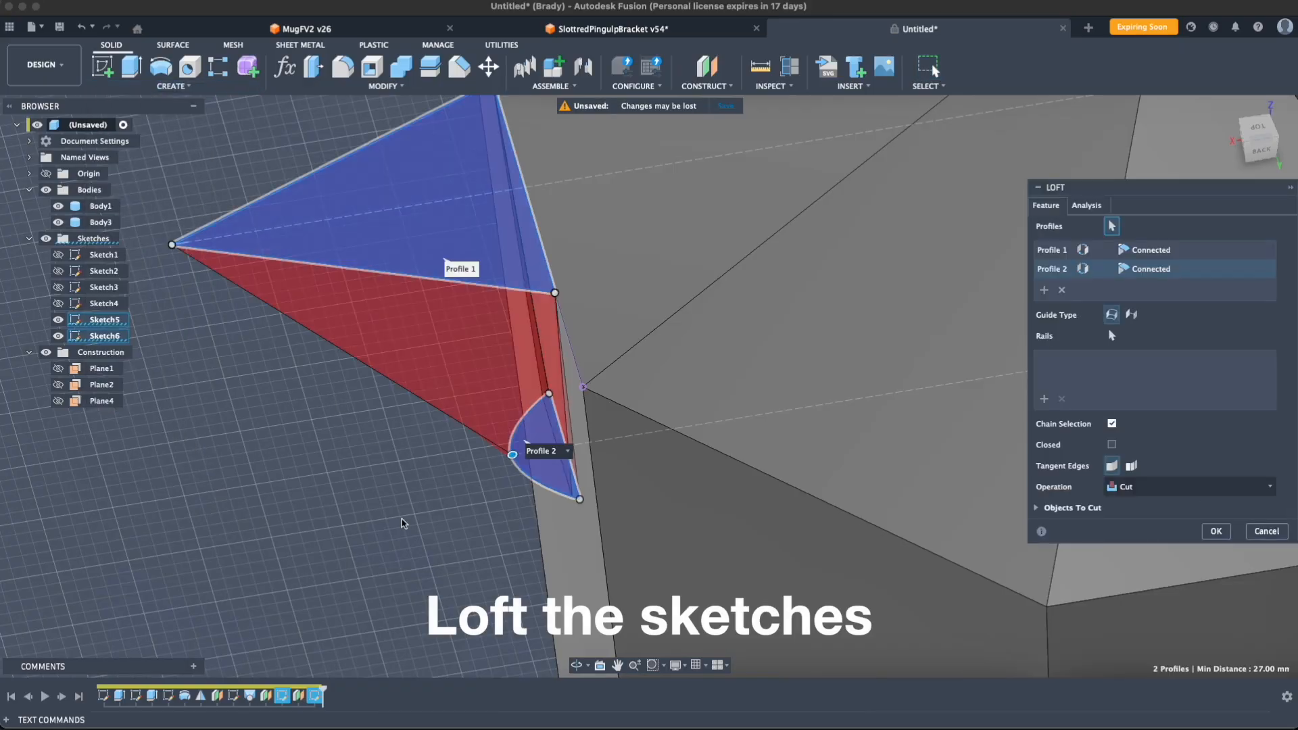
middle_click_drag(404, 514, 746, 465, "shift")
left_click(1190, 487)
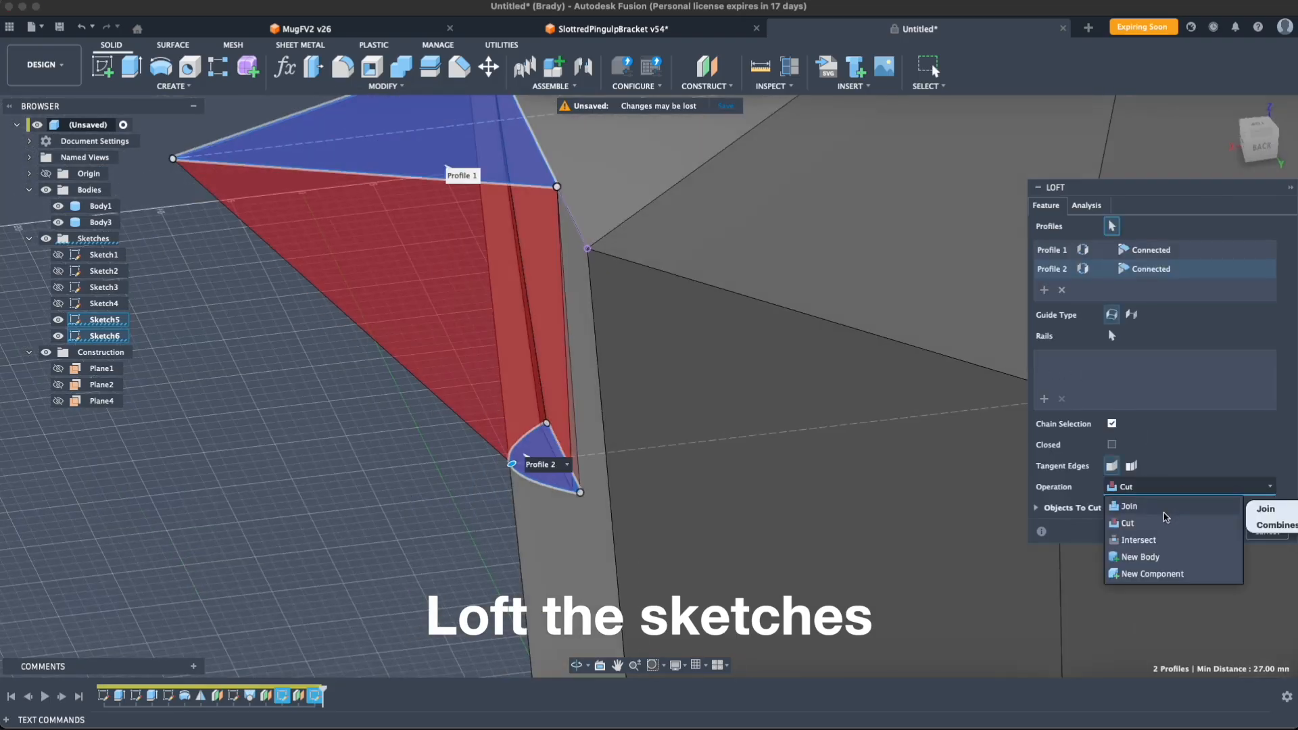
left_click(1159, 563)
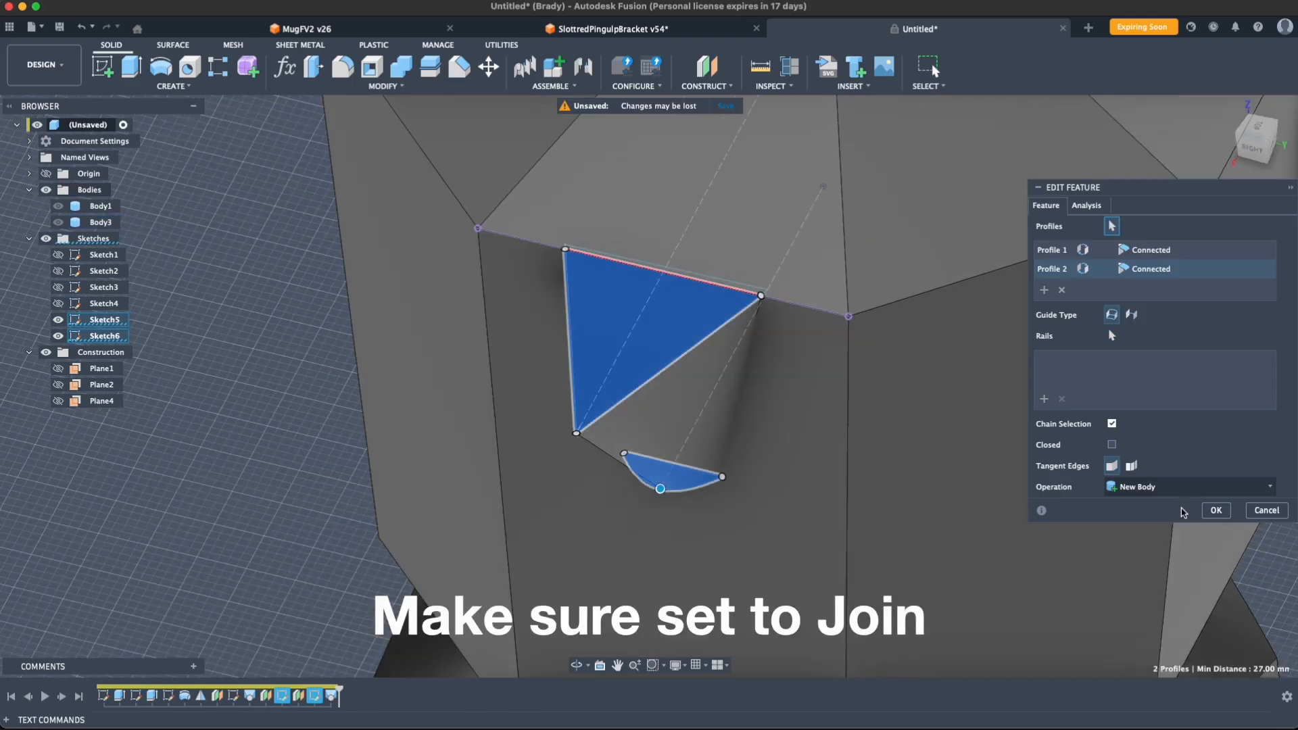
left_click(1190, 486)
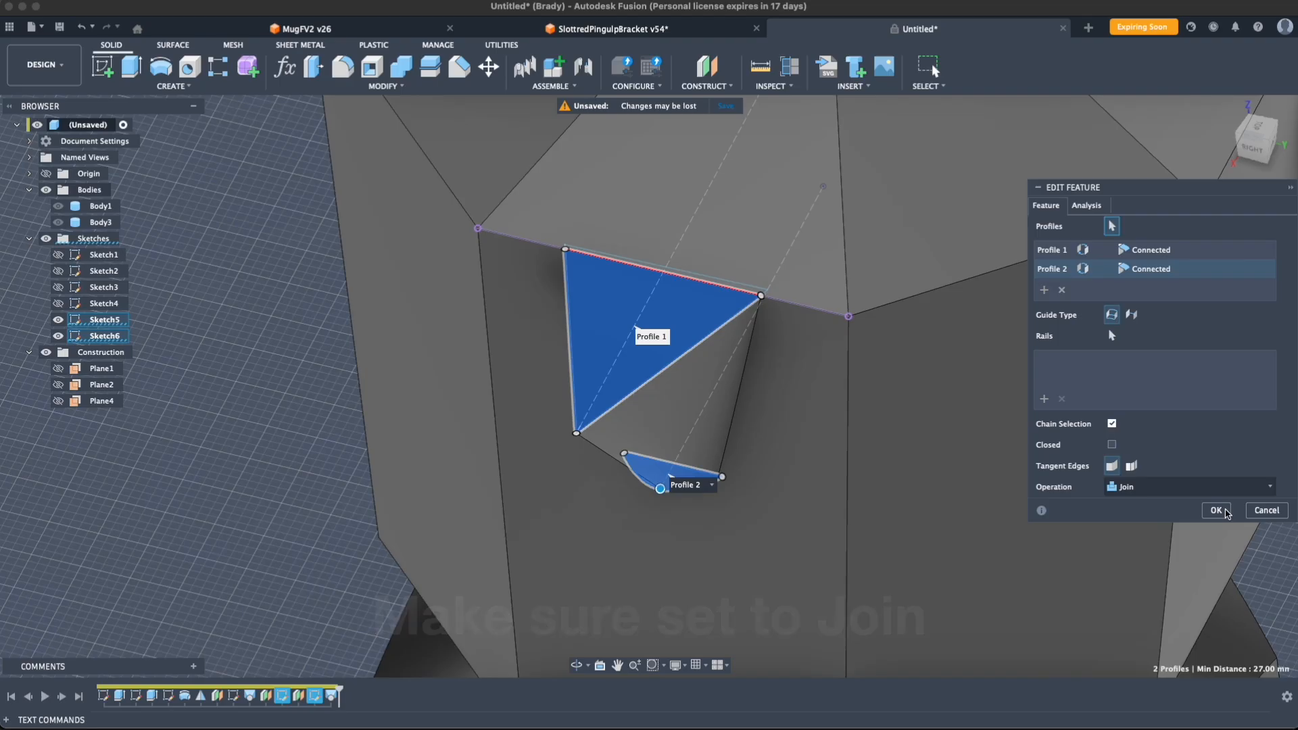
left_click(1215, 510)
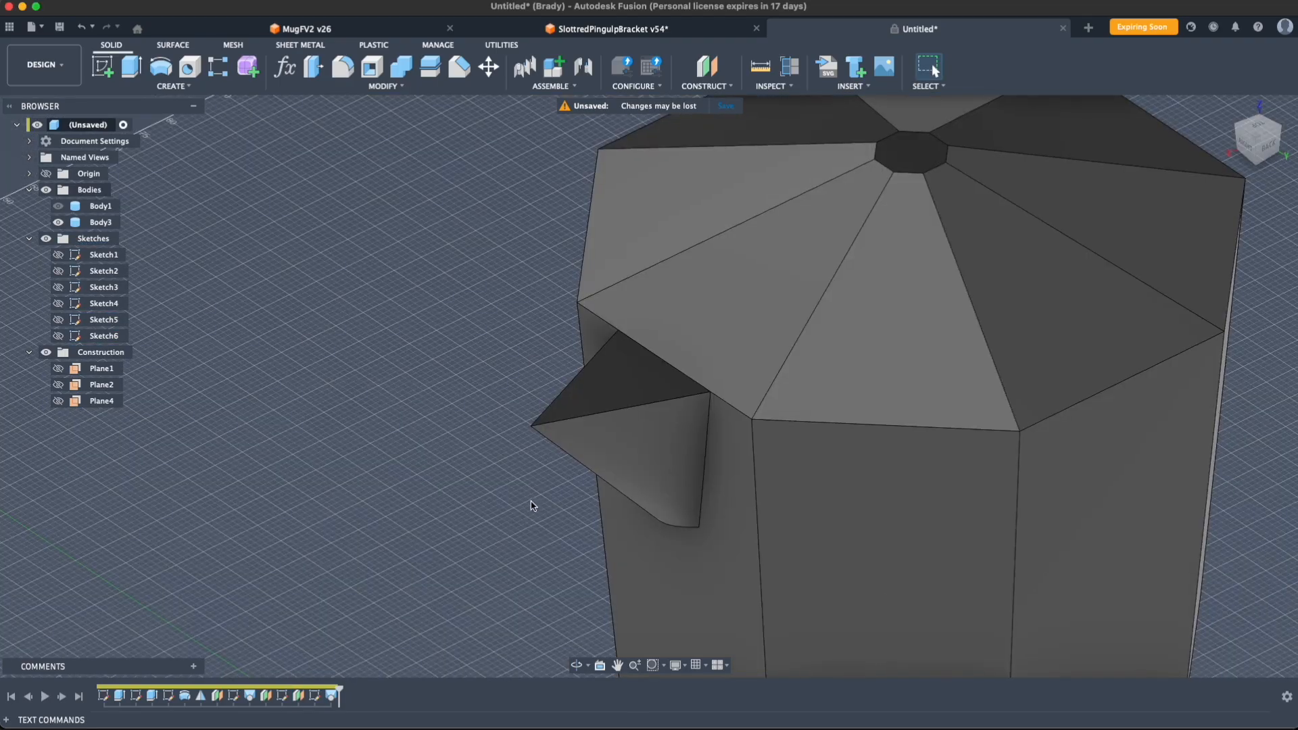
Step: Apply a 4.5 mm fillet to the two side edges where the spout meets the pot body
scroll(536, 503, "up", 5)
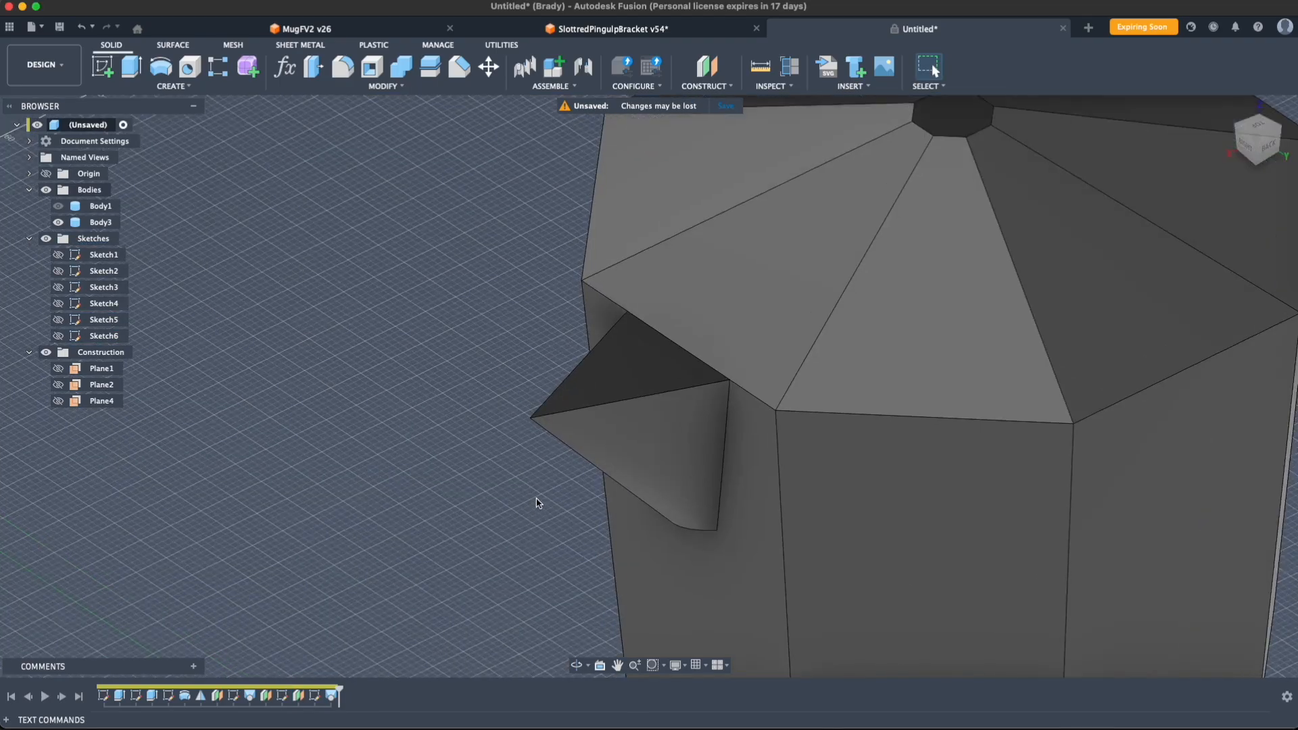
middle_click_drag(565, 446, 519, 265)
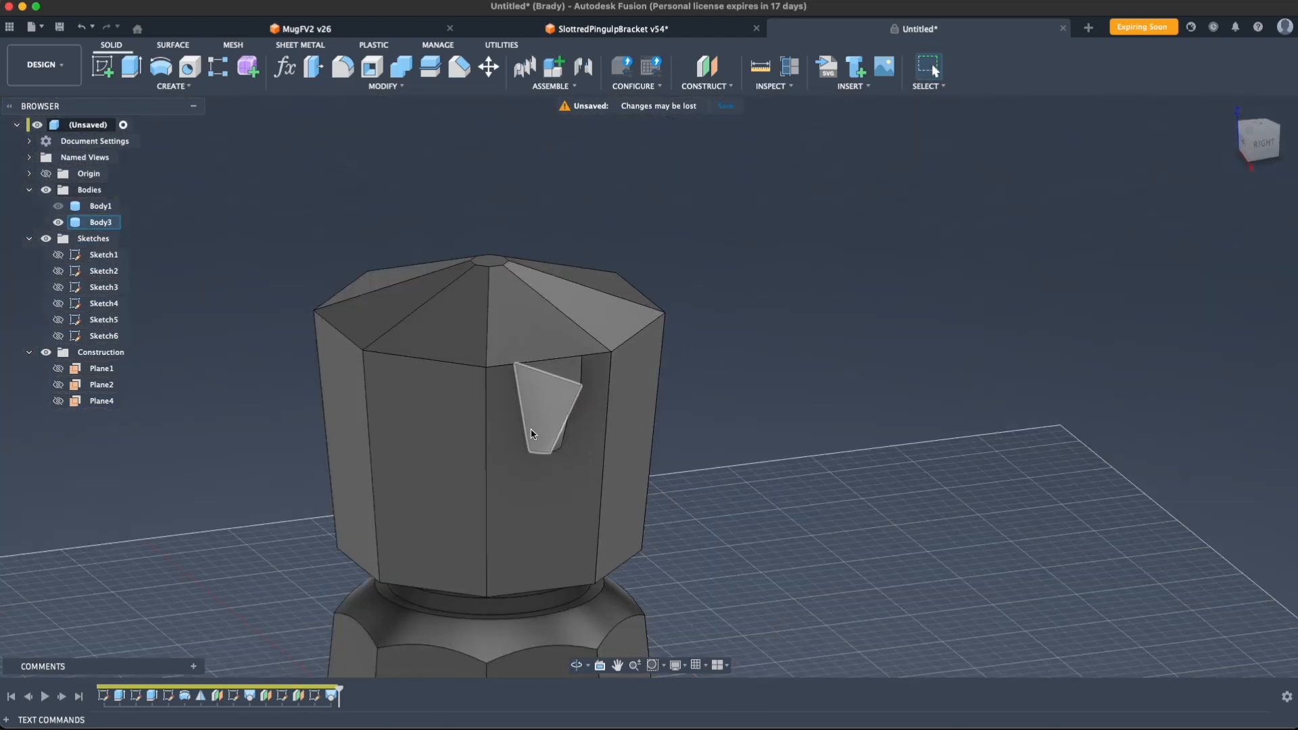
middle_click_drag(744, 405, 595, 419, "shift")
middle_click_drag(438, 539, 603, 541, "shift")
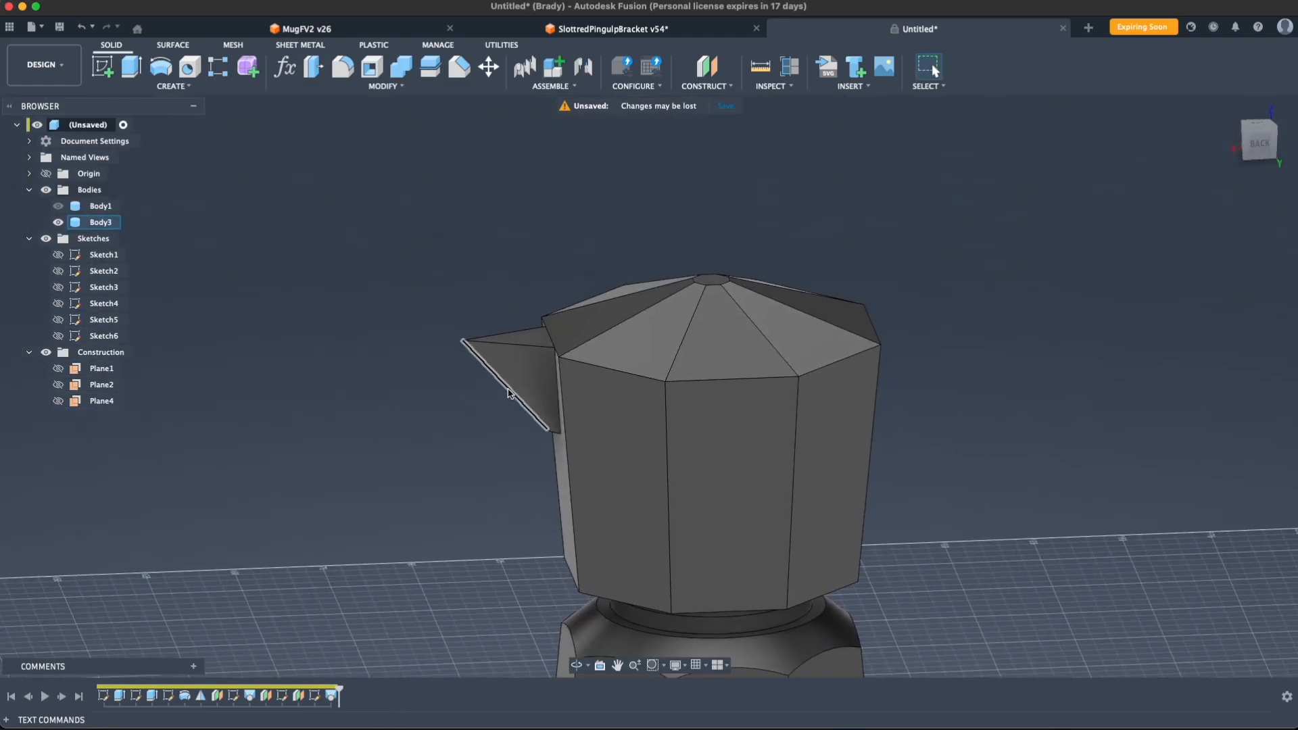
scroll(512, 392, "up", 5)
middle_click_drag(512, 392, 556, 397, "shift")
left_click(659, 318)
middle_click_drag(577, 340, 483, 384, "shift")
left_click(438, 447)
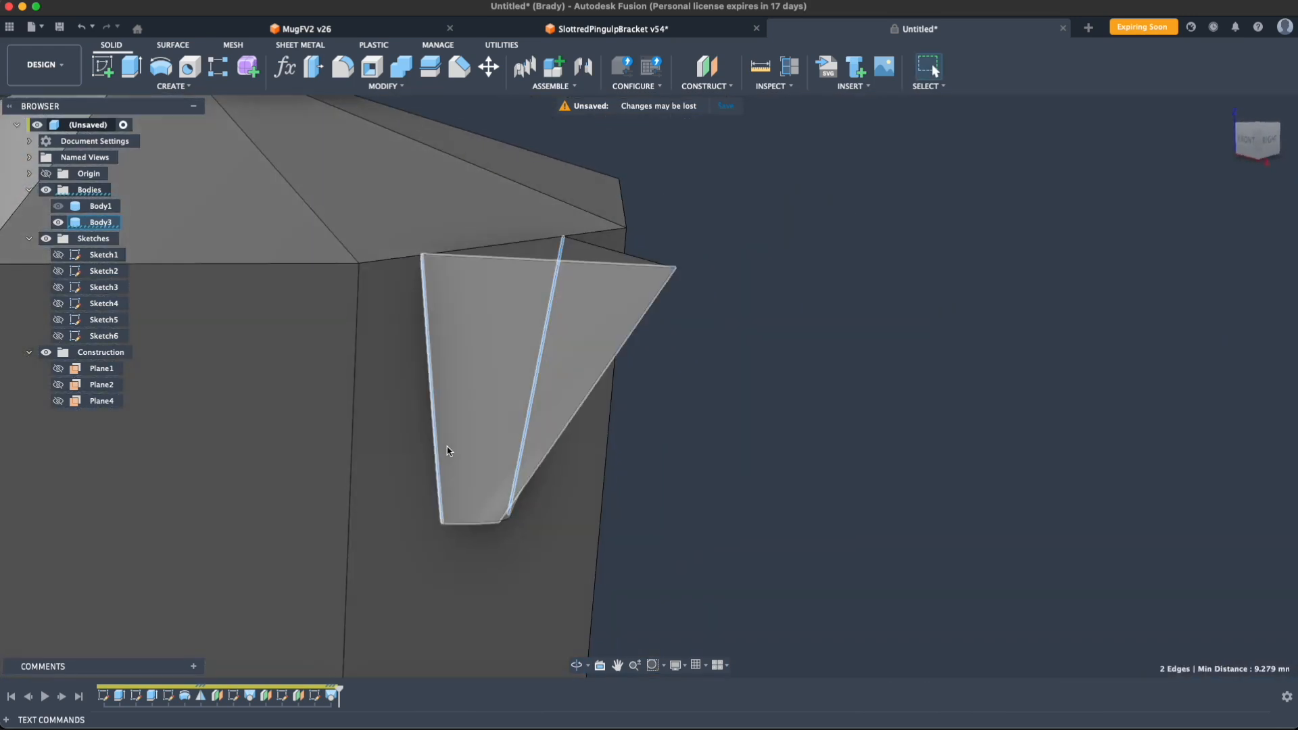
key("f")
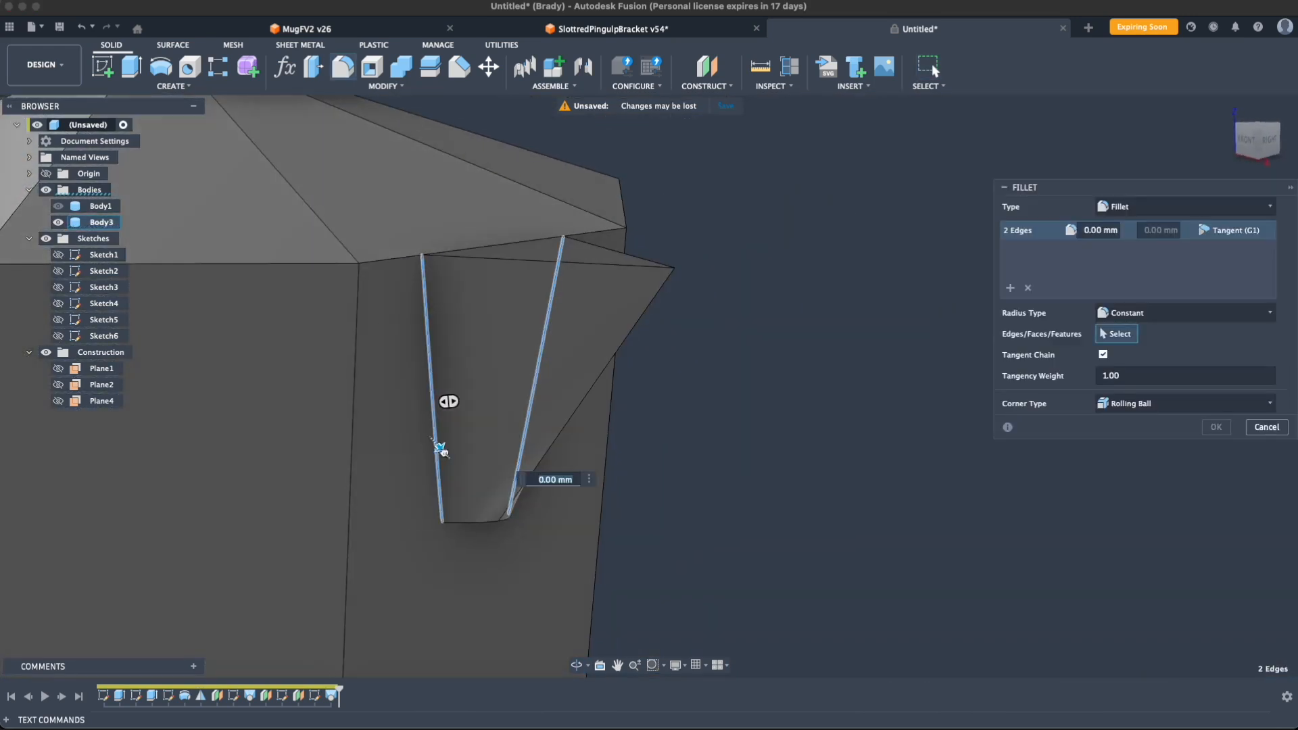
type("4.5")
Step: Try to include the spout's lower curved edges in the 4.5 mm fillet set, and remove them from the selection
middle_click_drag(472, 523, 483, 490, "shift")
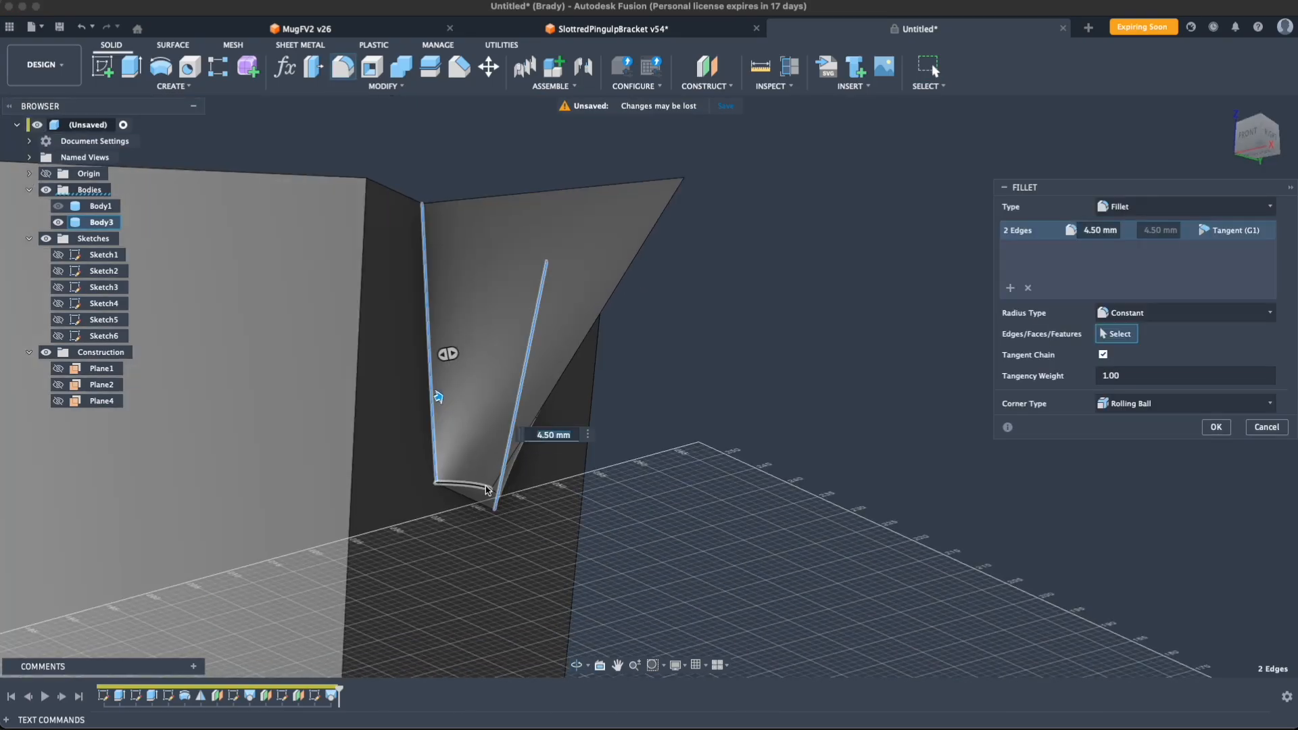
left_click(494, 498)
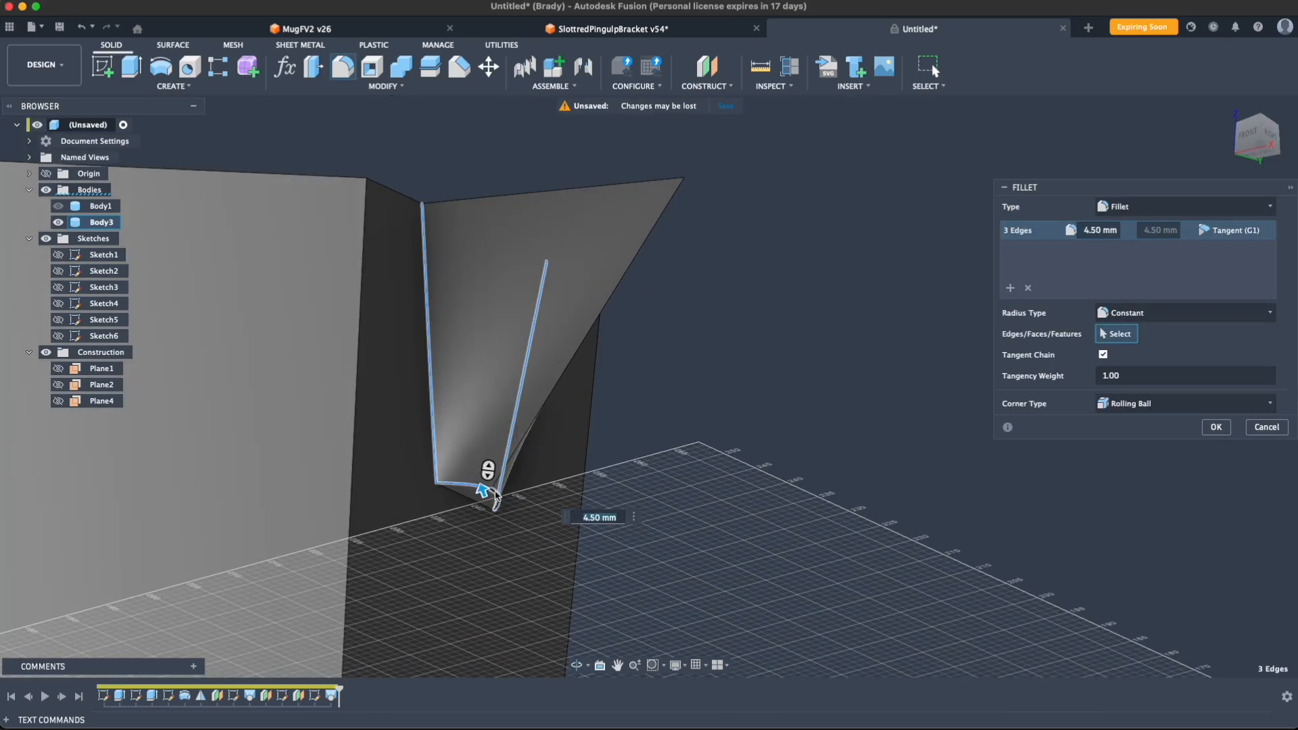
left_click(496, 499)
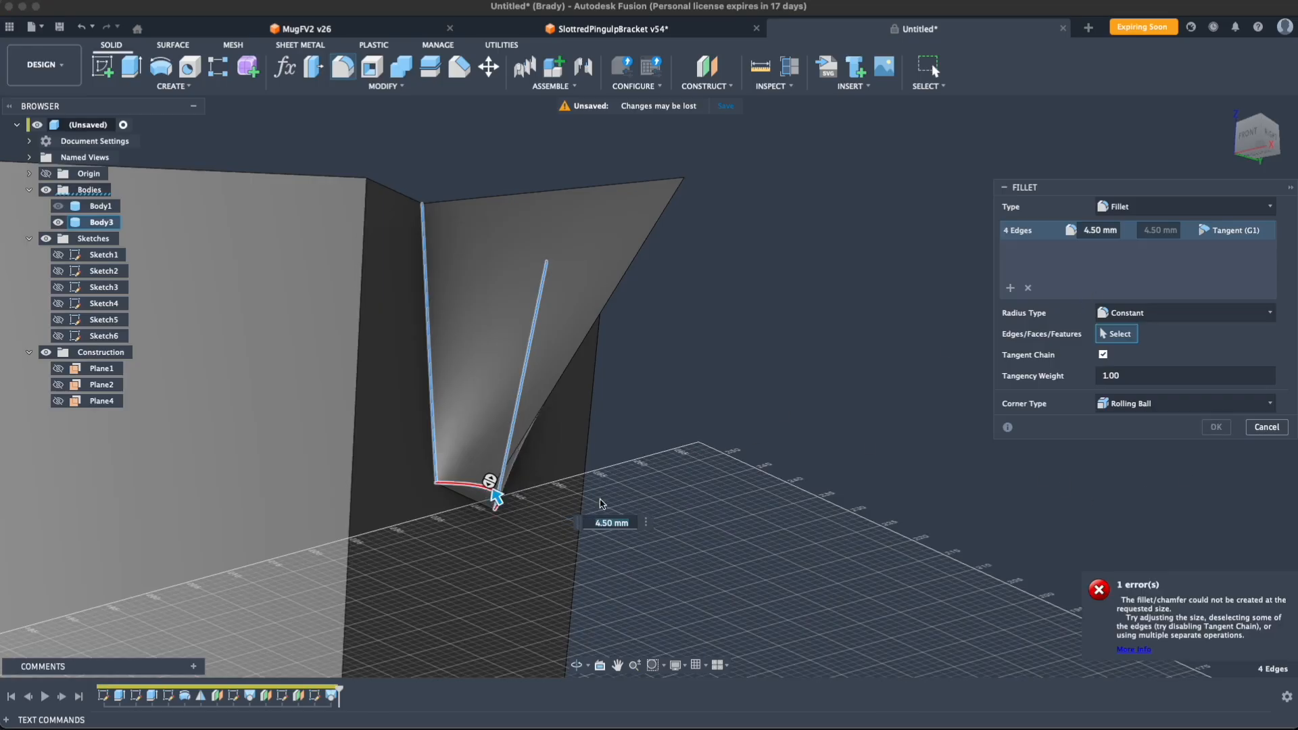
scroll(432, 560, "up", 5)
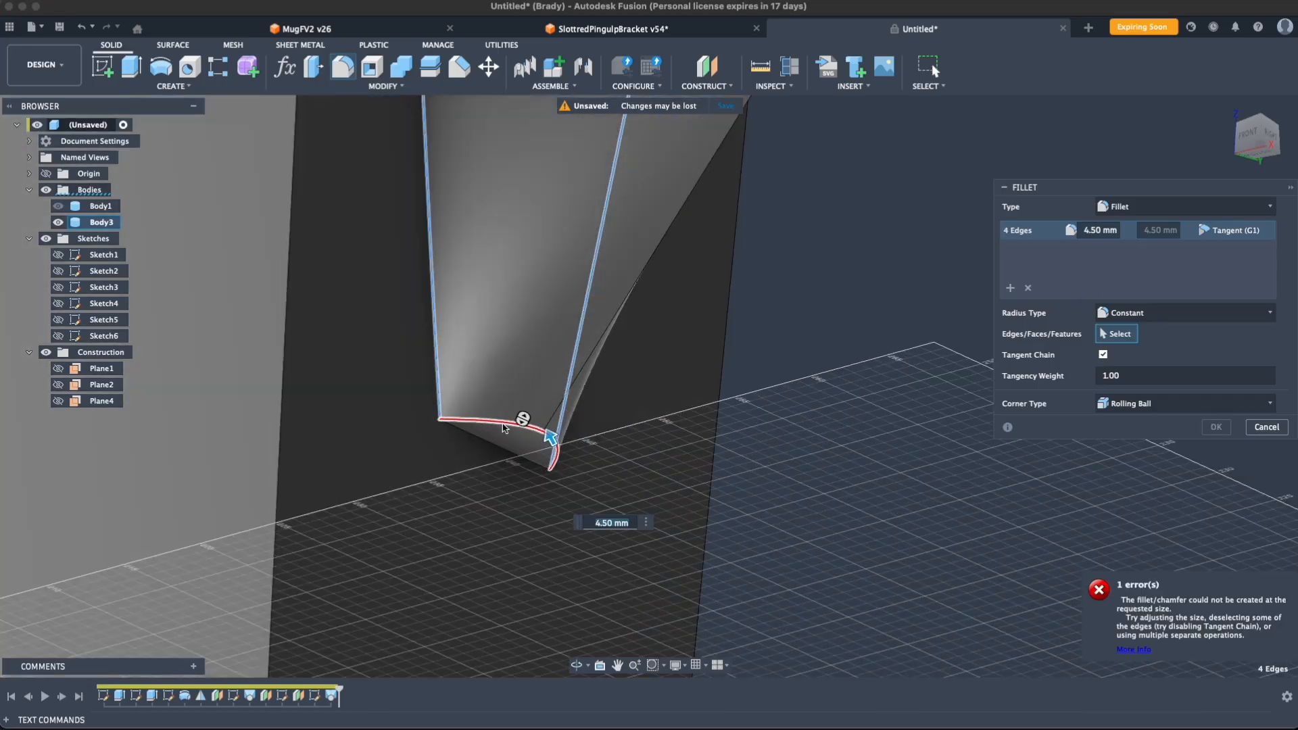
left_click(549, 443)
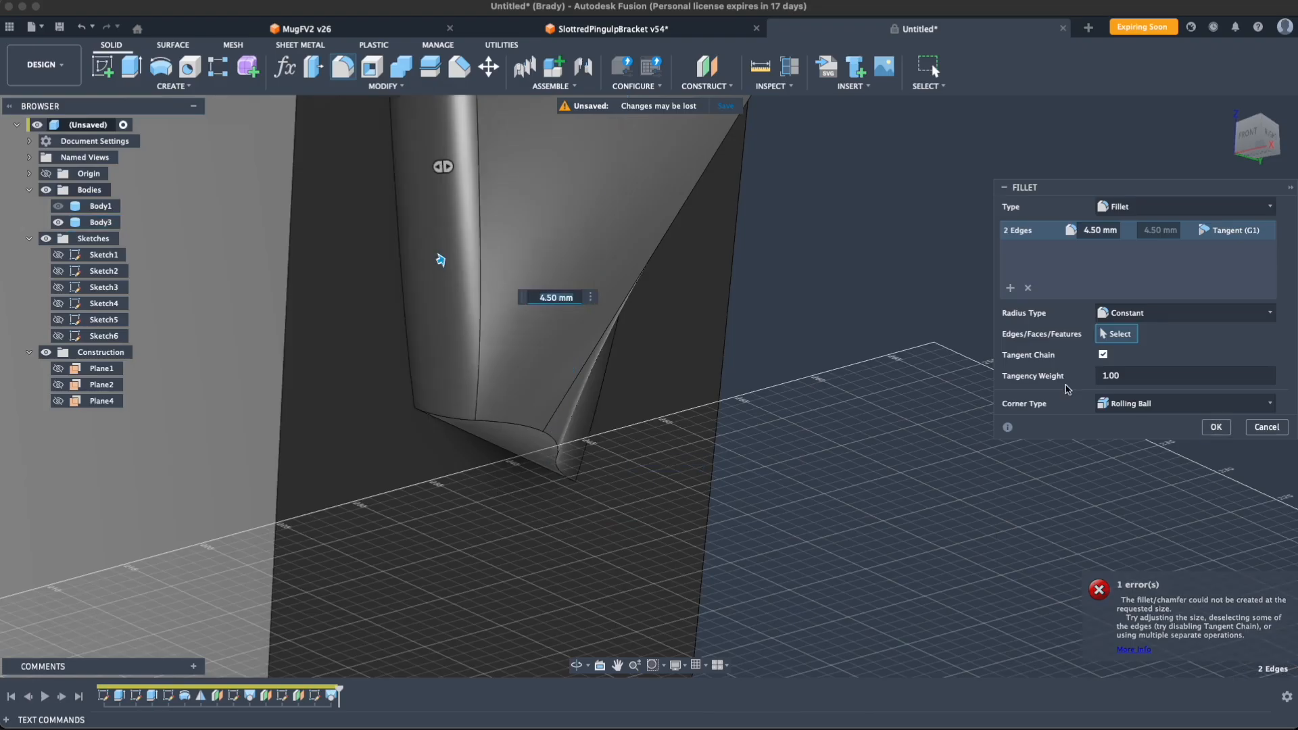
Step: Add the spout's lower curved edges as a second fillet selection set with its own small radius, and finish the fillet
left_click(1009, 288)
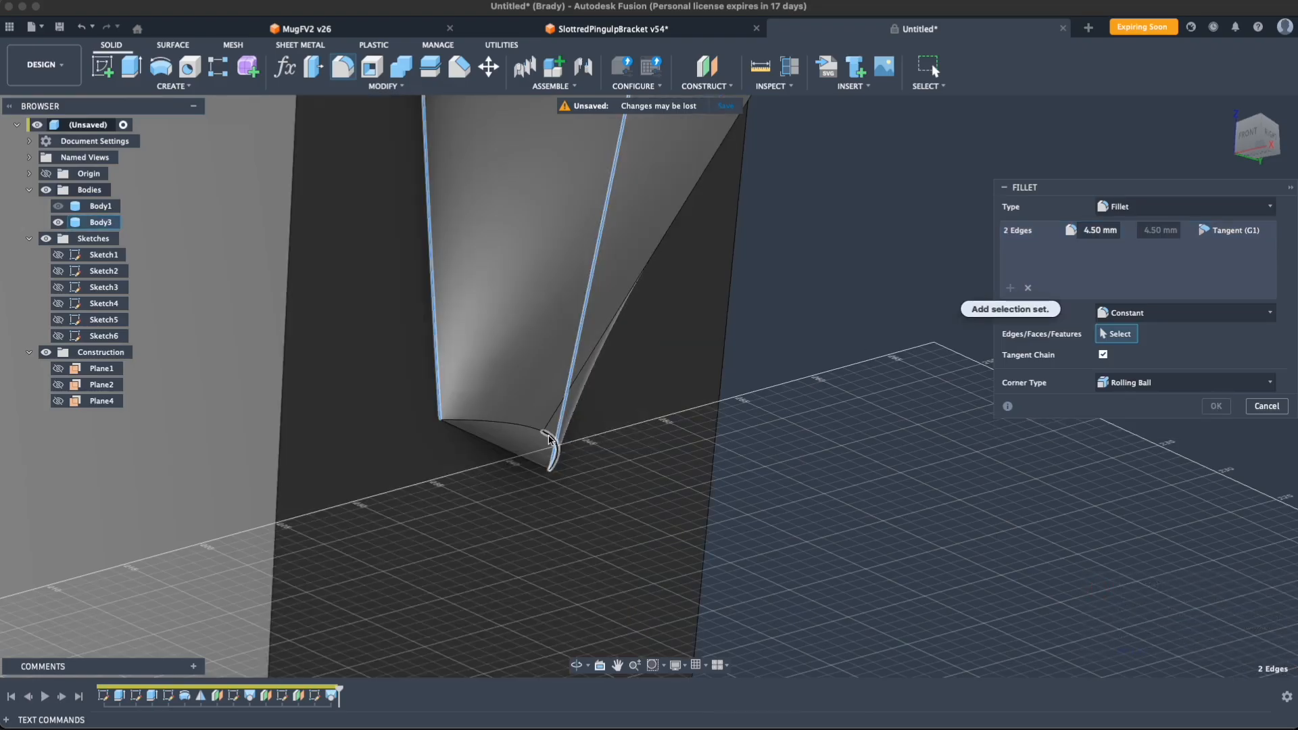
left_click(549, 441)
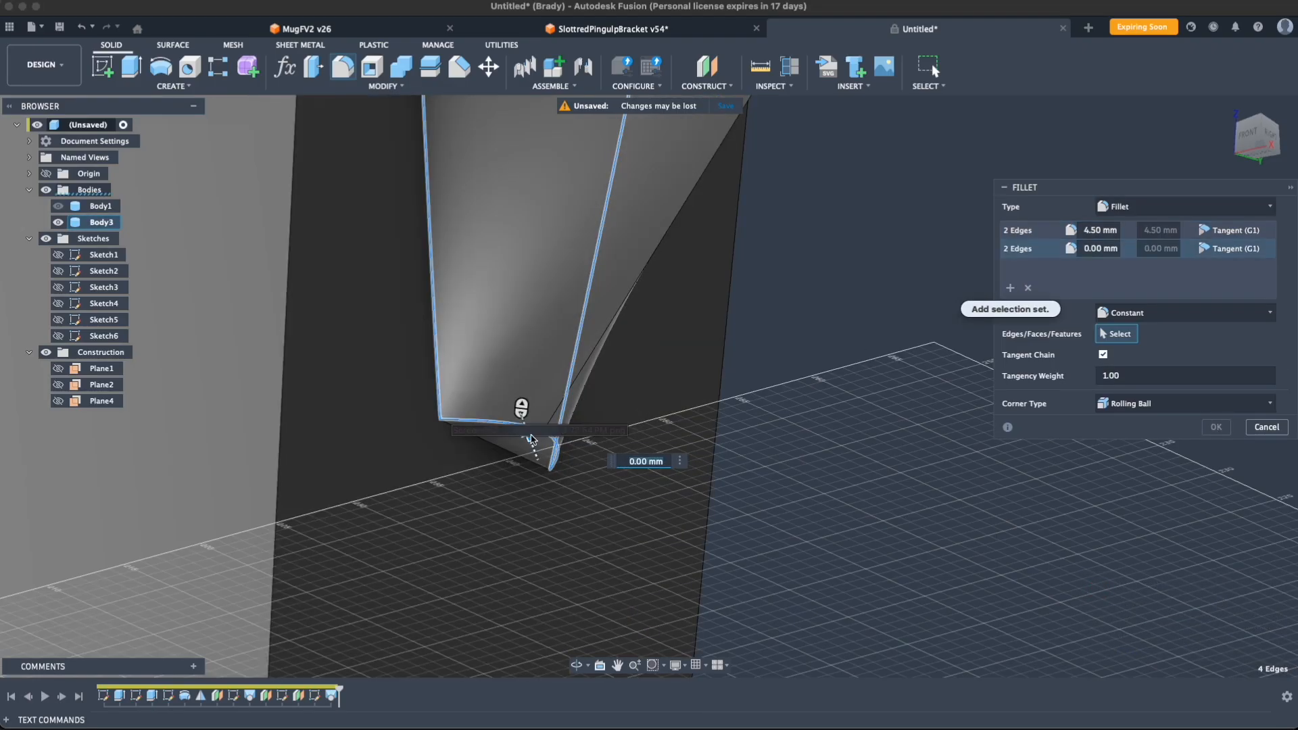
left_click_drag(530, 441, 527, 431)
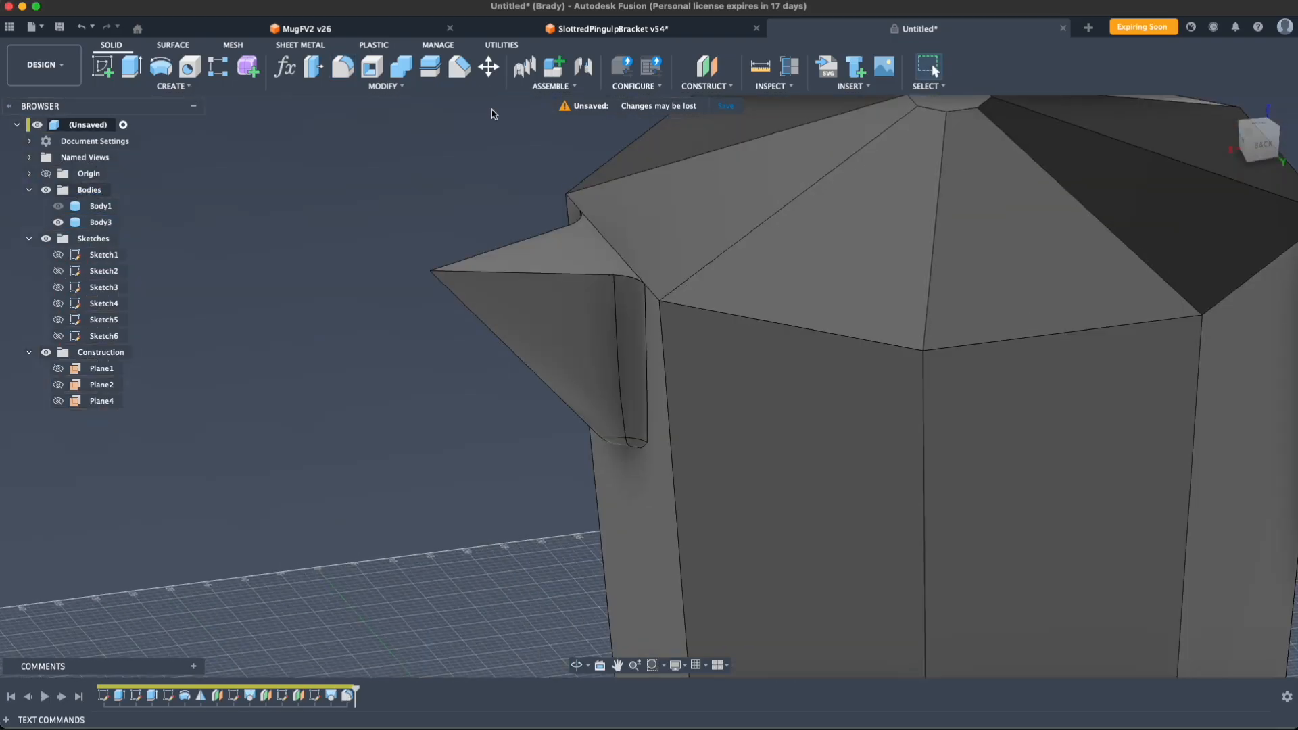
Step: Shell the pot's upper body inward, removing the spout's flat triangular top face
left_click(382, 70)
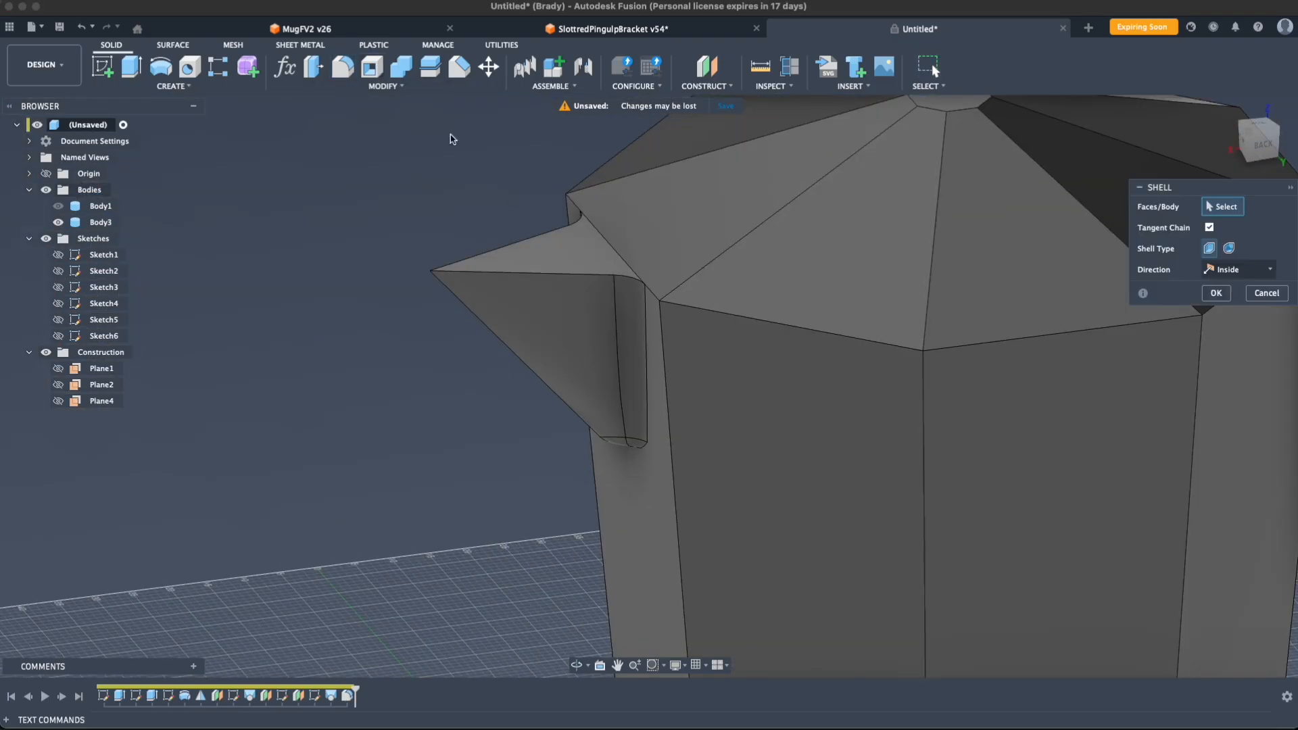
left_click(567, 256)
key("Return")
middle_click_drag(425, 440, 480, 470)
scroll(480, 472, "down", 3)
scroll(733, 400, "down", 1)
scroll(701, 299, "up", 4)
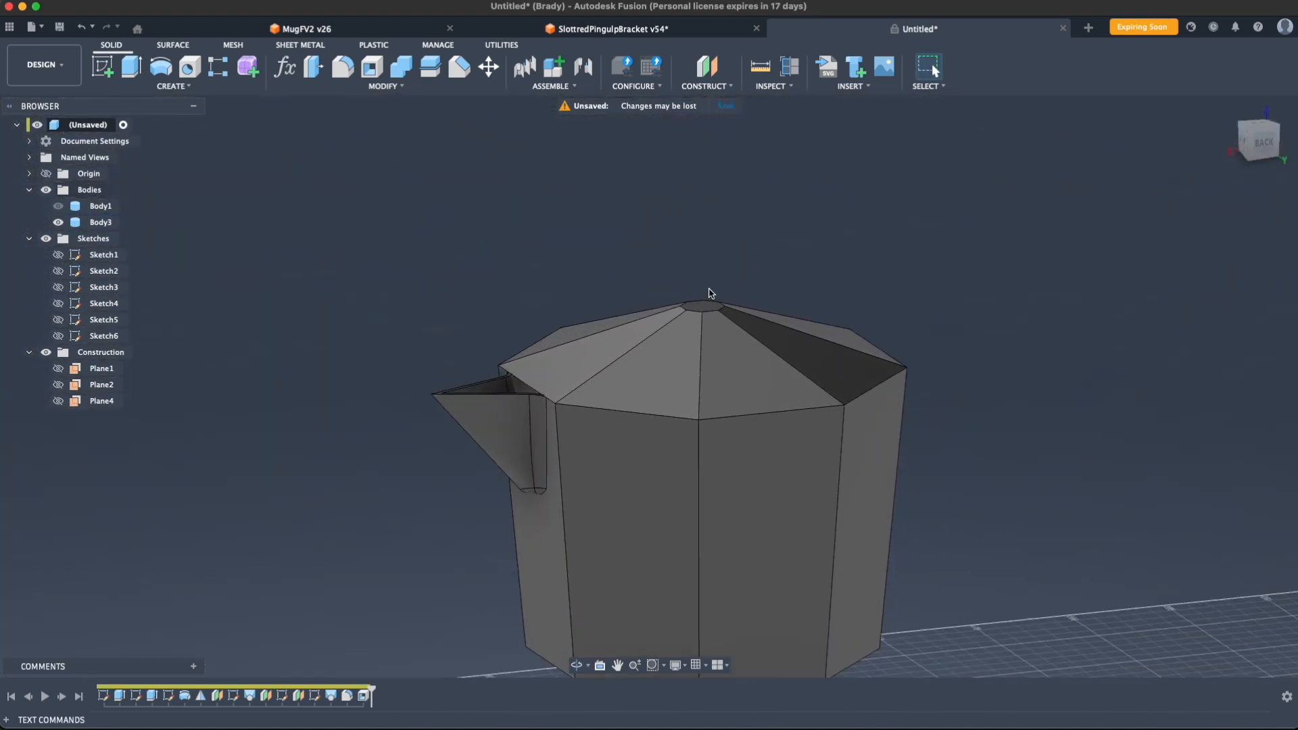
Step: Create a section analysis of the moka pot on the YZ origin plane with a distance of 0 mm
scroll(882, 324, "down", 2)
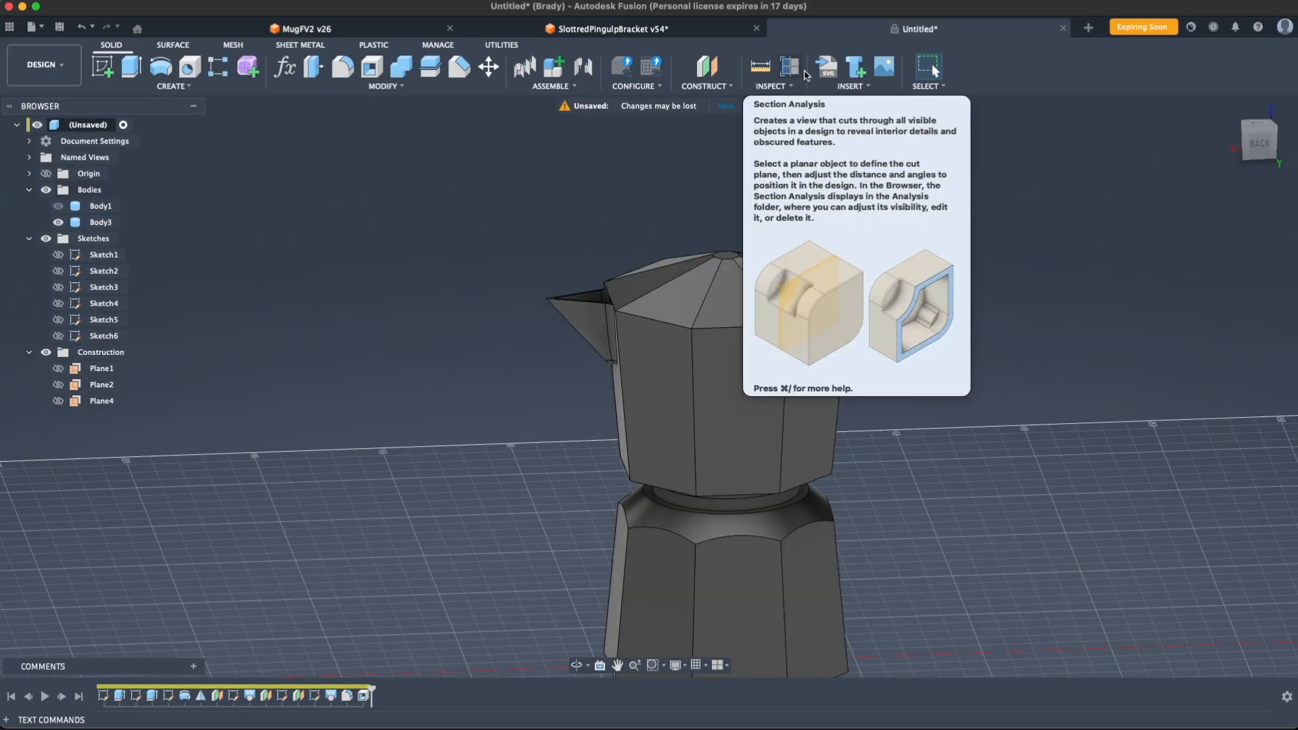
left_click(785, 87)
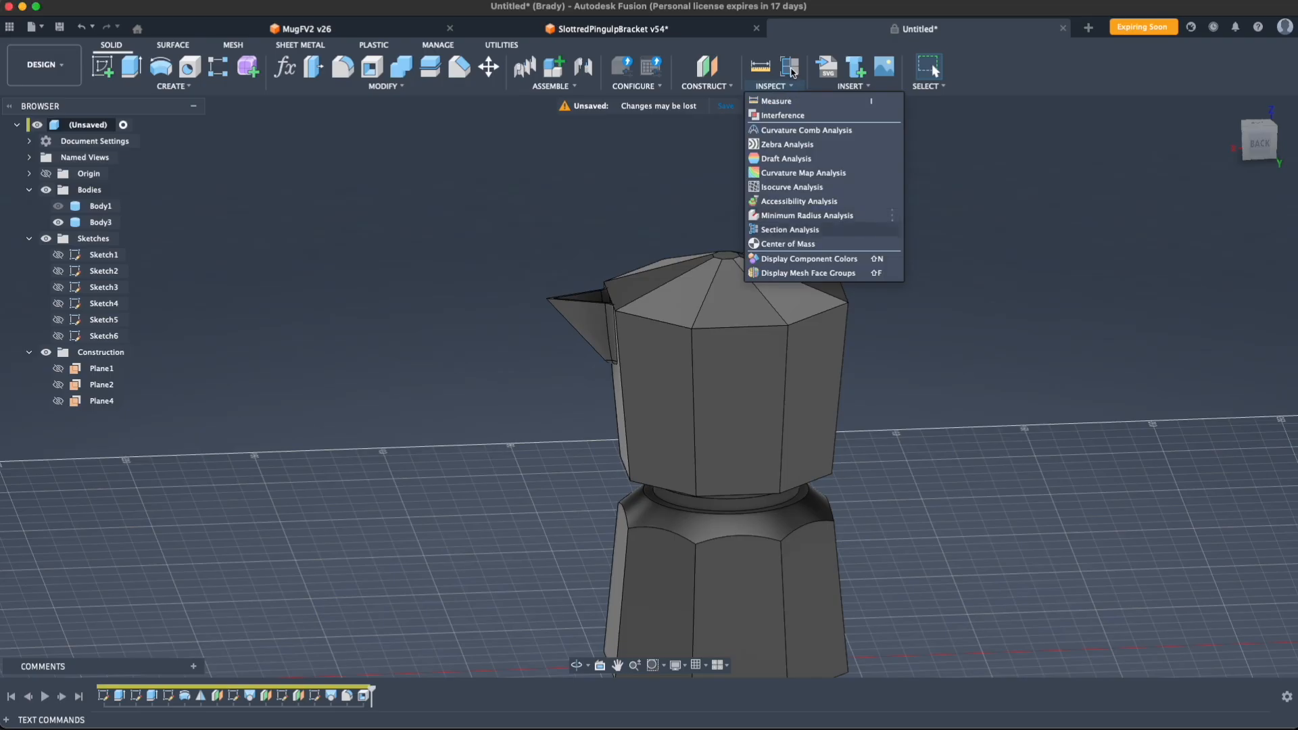
left_click(789, 229)
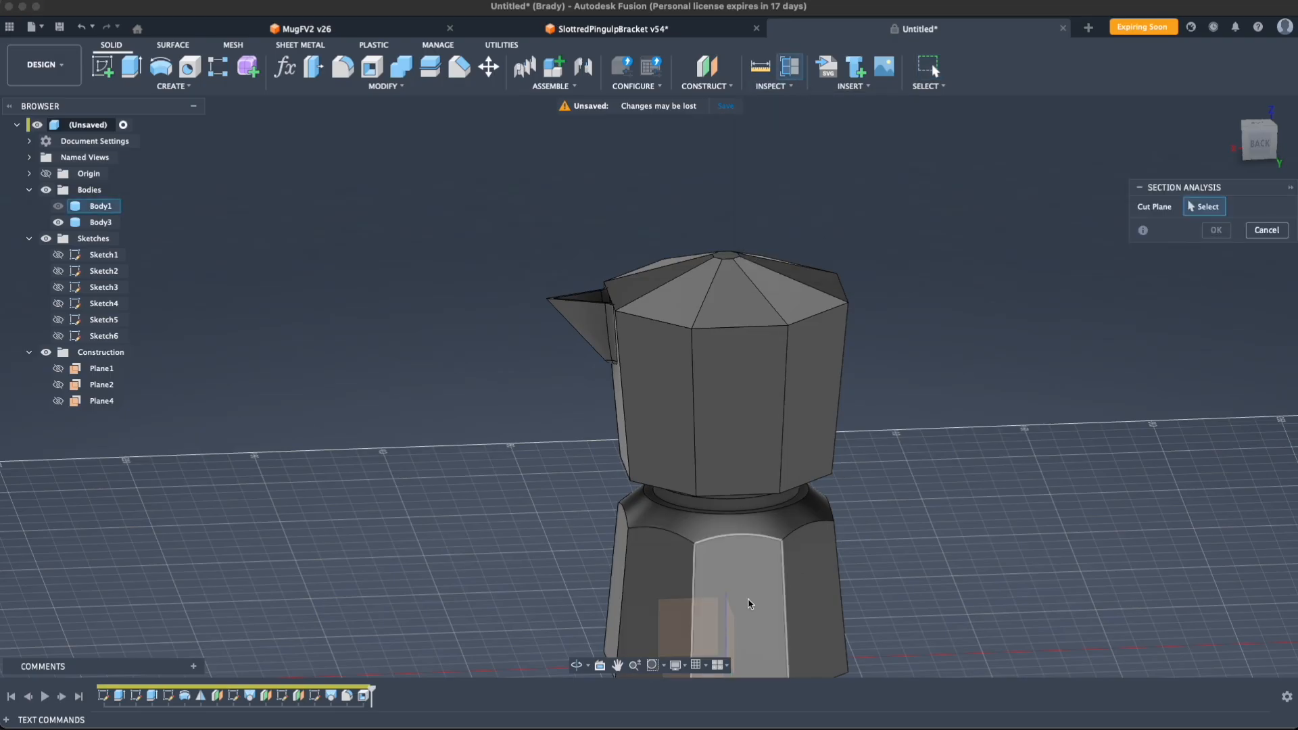
middle_click_drag(799, 603, 845, 521, "shift")
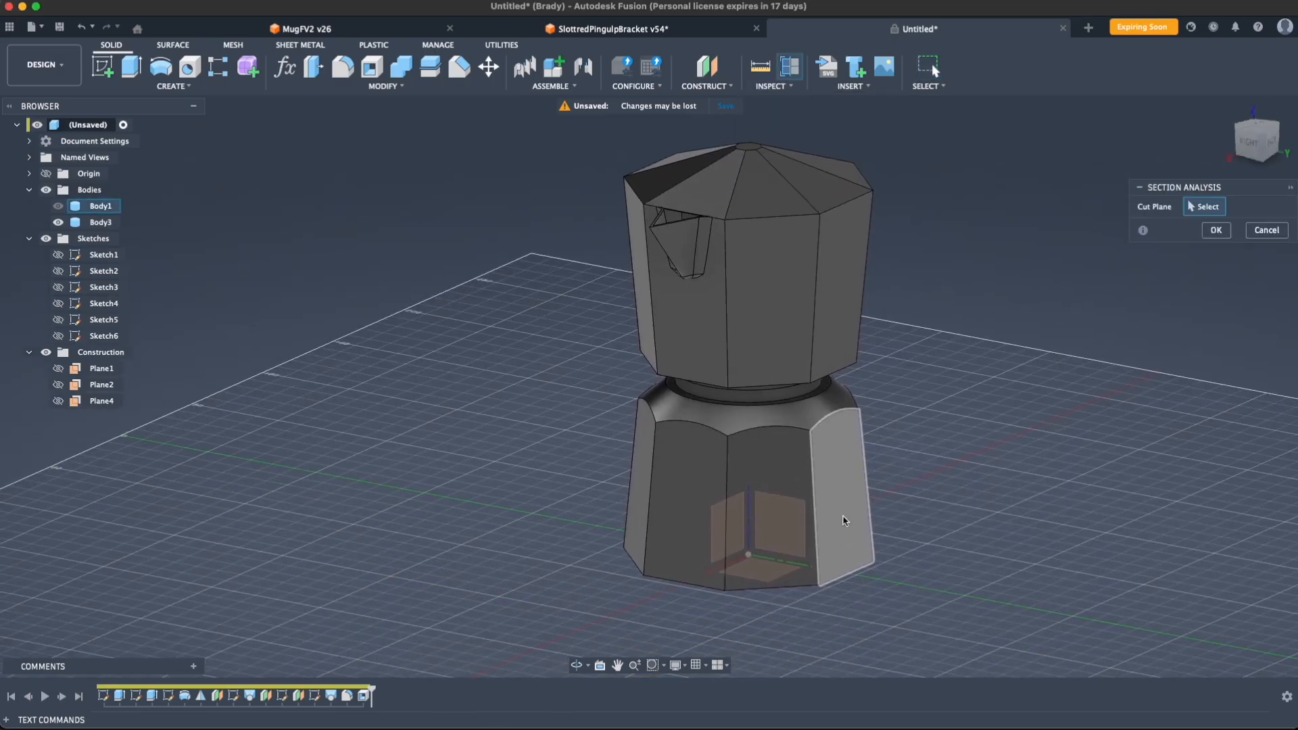
left_click(781, 528)
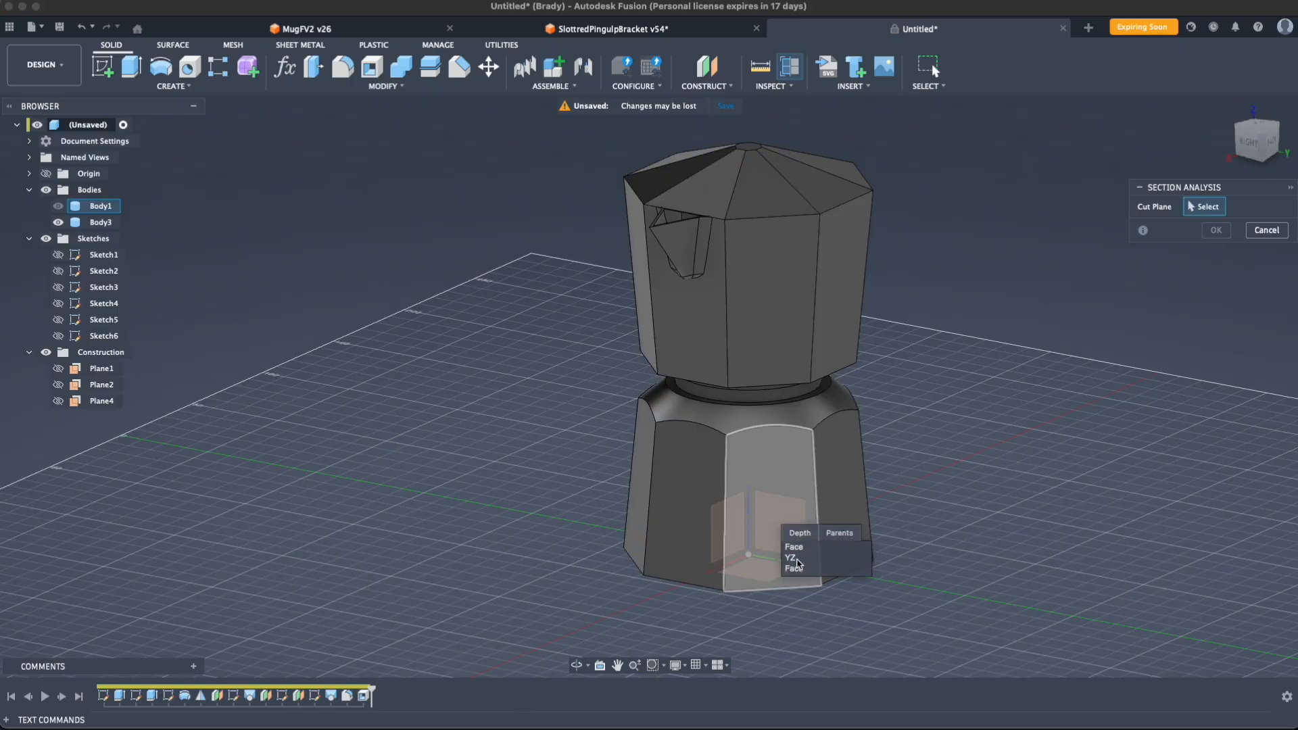
left_click(798, 559)
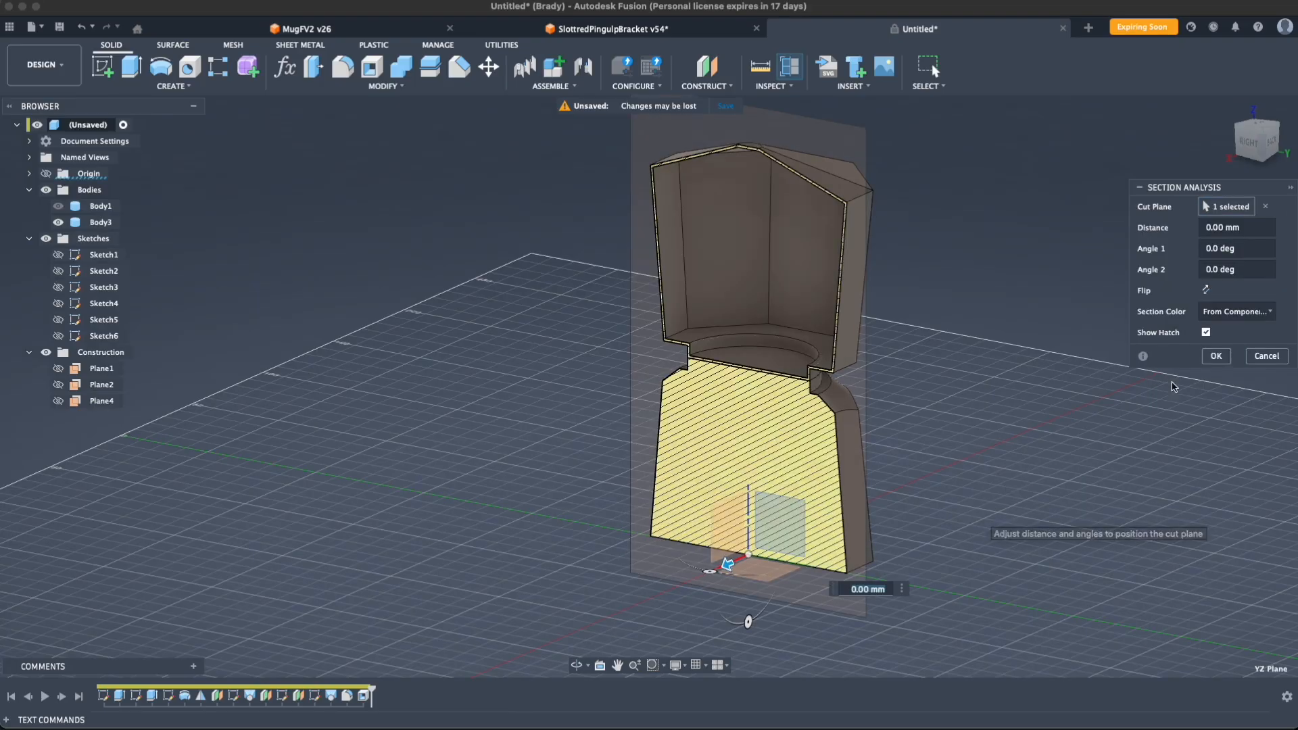
key("Return")
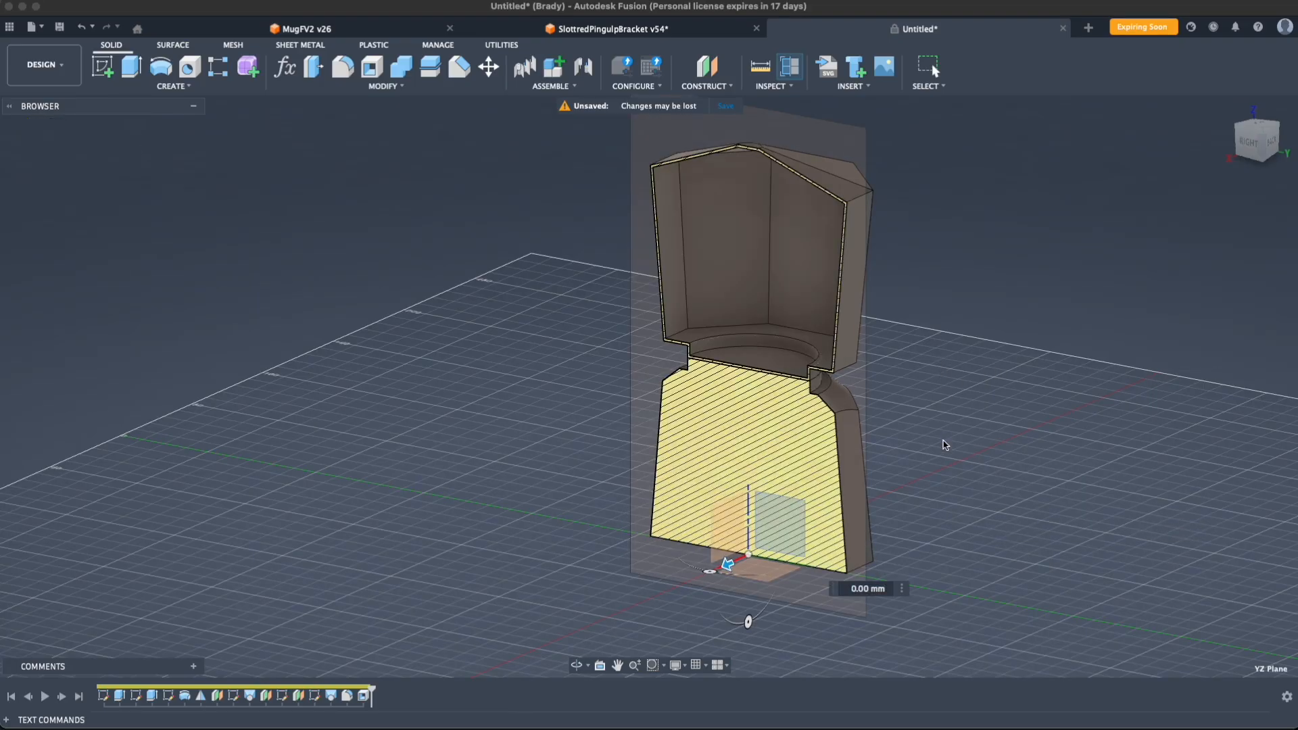
Step: Examine the shelled upper body's wall and the neck joint with the base in the section view
mouse_move(960, 443)
middle_mouse_down("shift")
mouse_move(890, 478)
mouse_move(946, 450)
middle_mouse_up("shift")
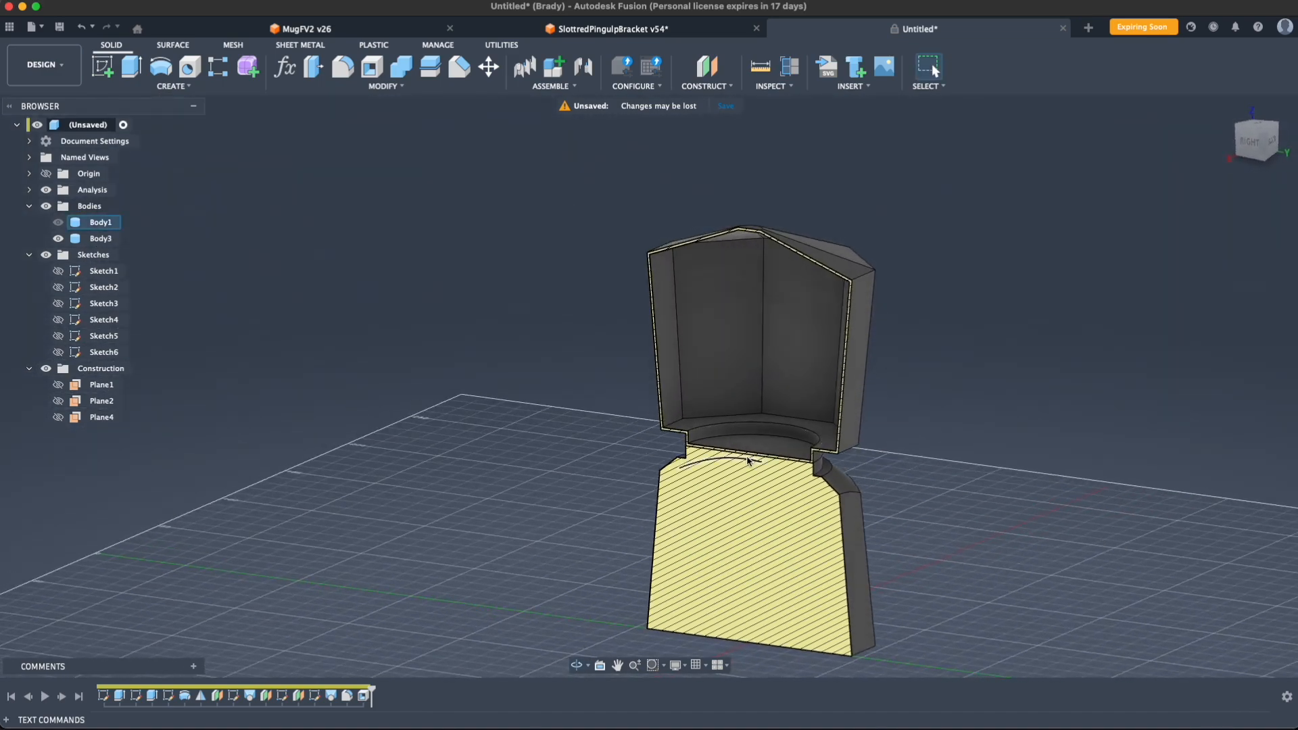
scroll(946, 450, "up", 5)
scroll(1122, 472, "down", 3)
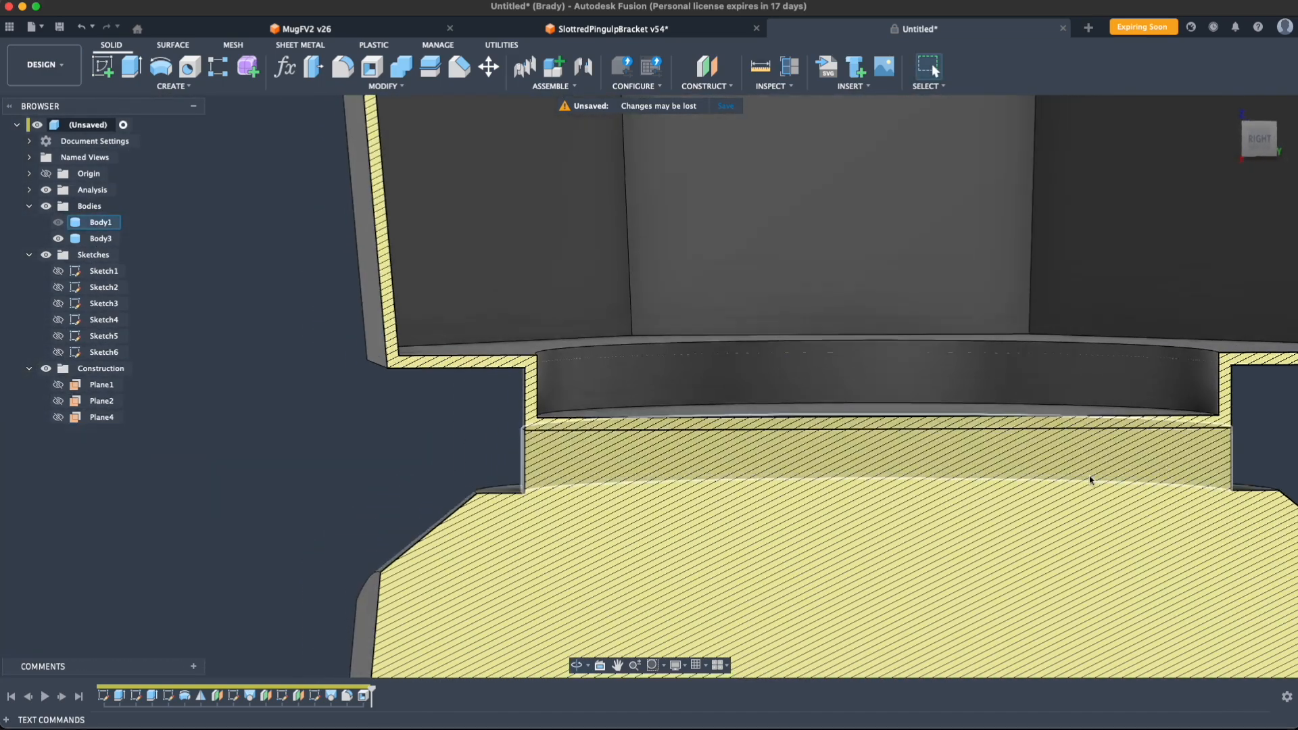
scroll(391, 459, "down", 5)
middle_click_drag(390, 463, 944, 440, "shift")
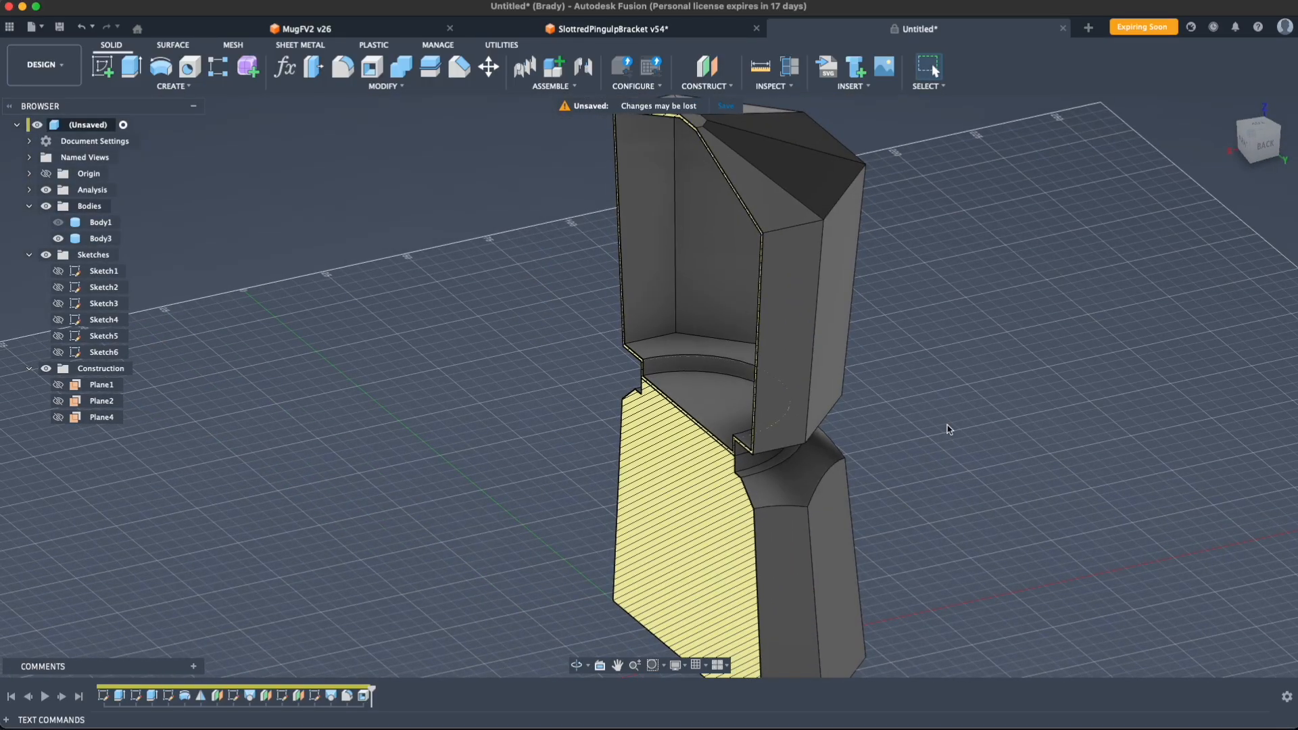
middle_click_drag(475, 368, 487, 399, "shift")
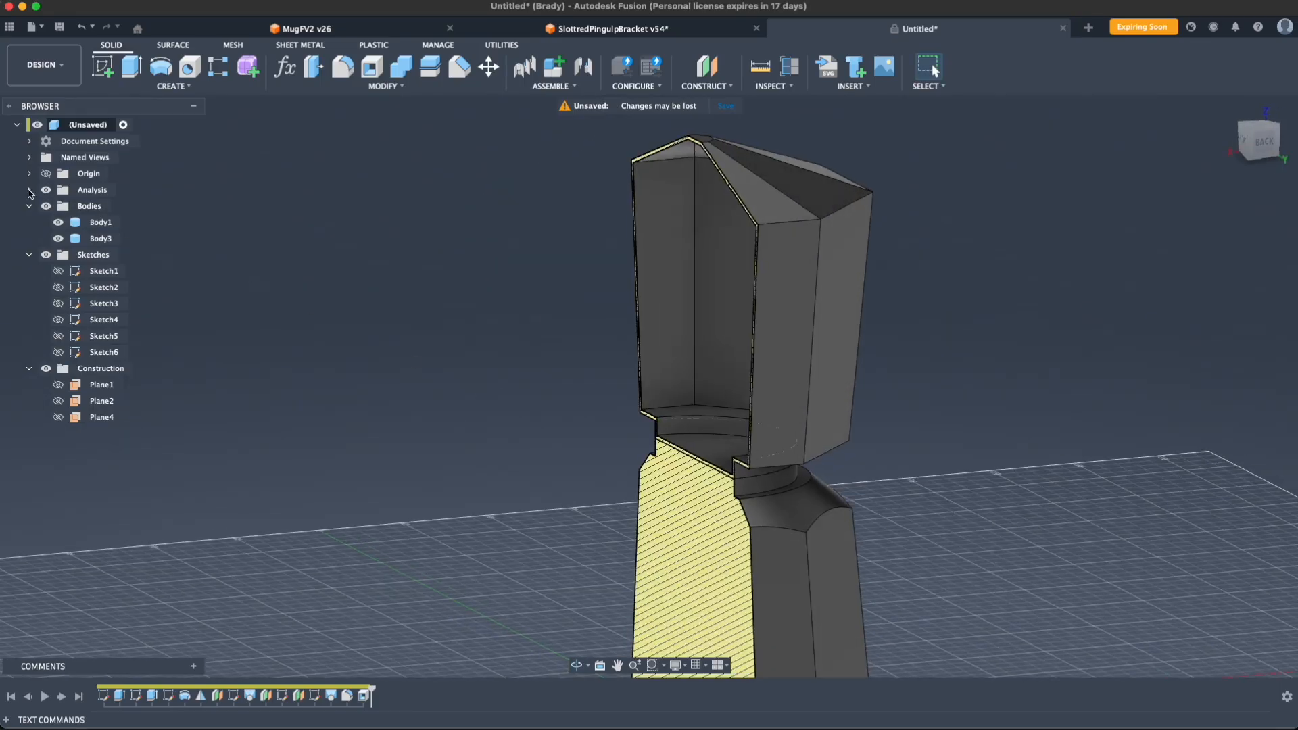
Step: Edit the section analysis, flipping the cut and setting Angle 2 to 90 degrees so it passes through the spout
left_click(29, 190)
right_click(95, 206)
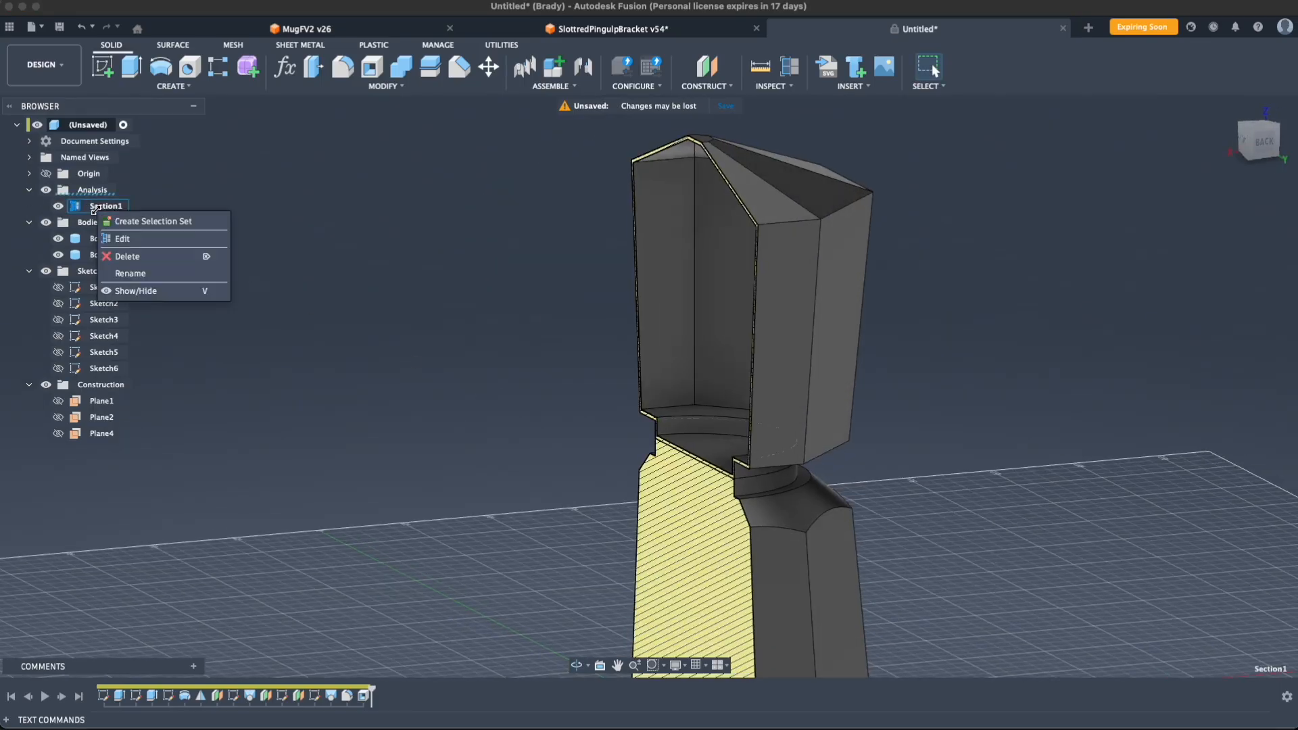
left_click(123, 240)
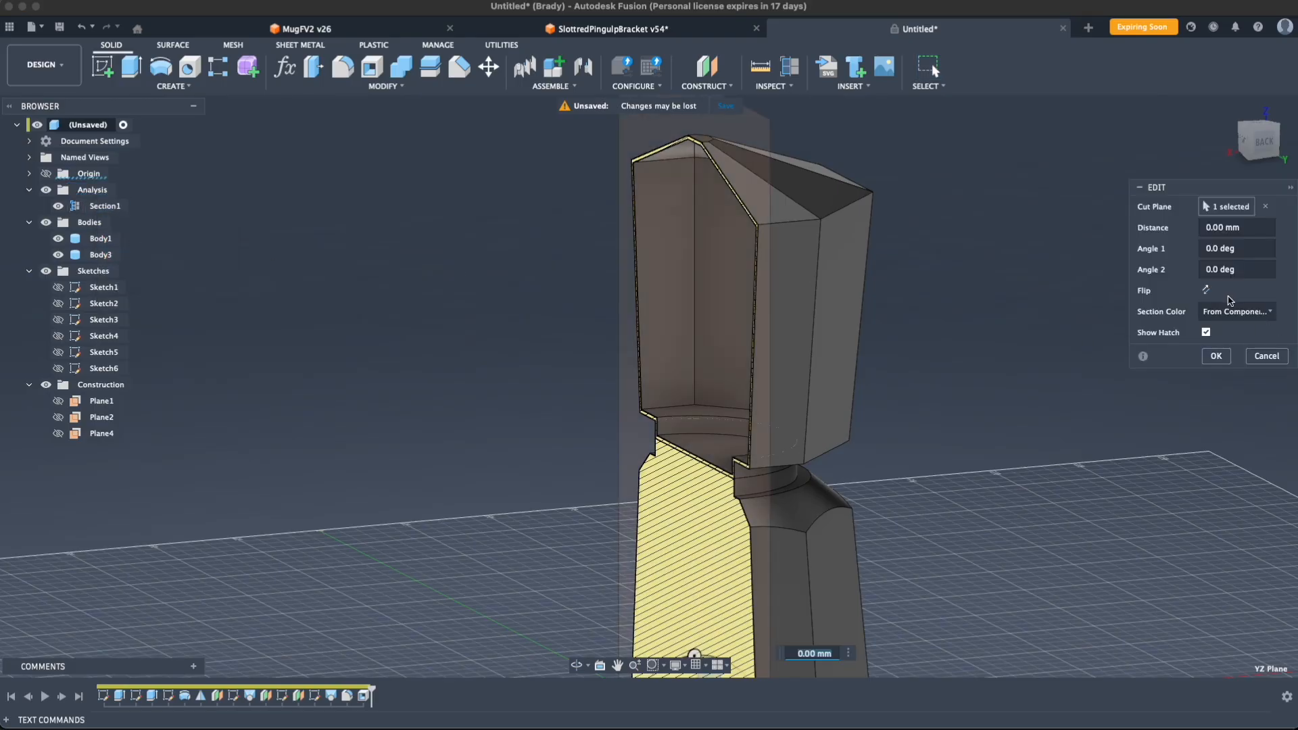
left_click(1206, 290)
middle_click_drag(1041, 467, 878, 541, "shift")
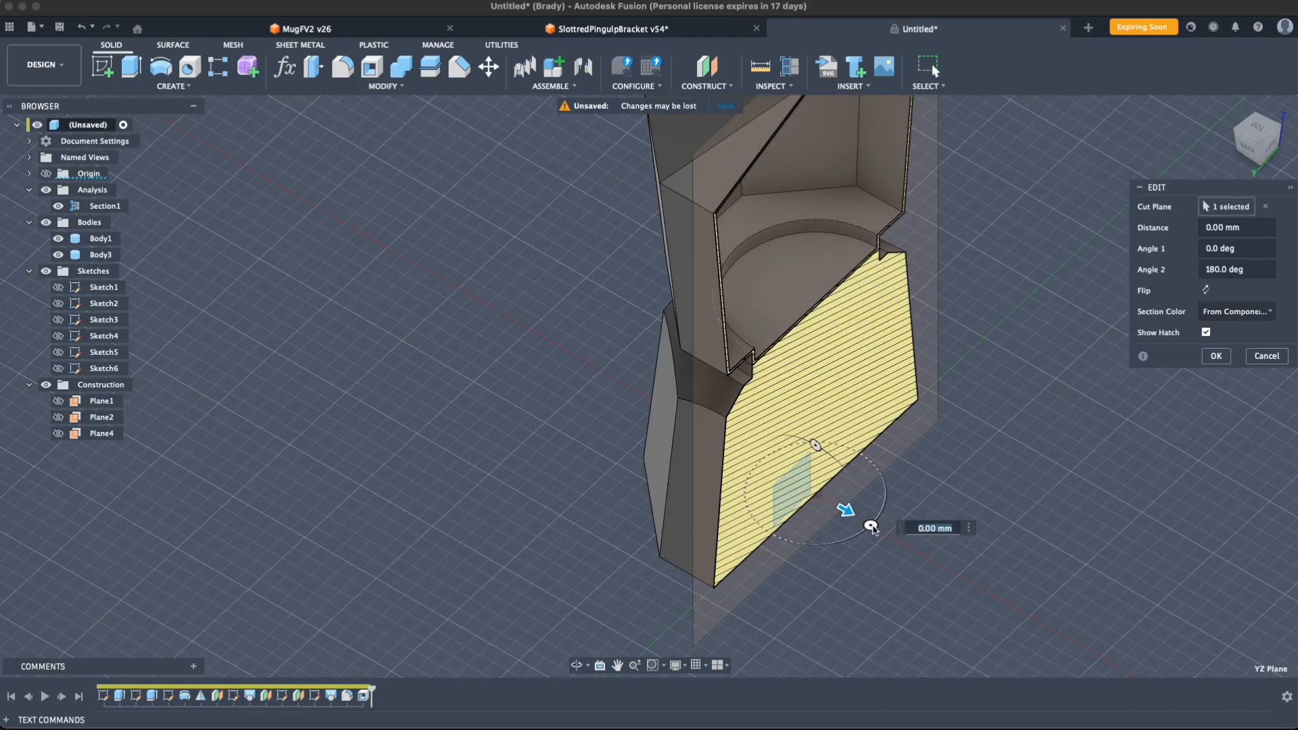
left_click_drag(871, 525, 774, 533)
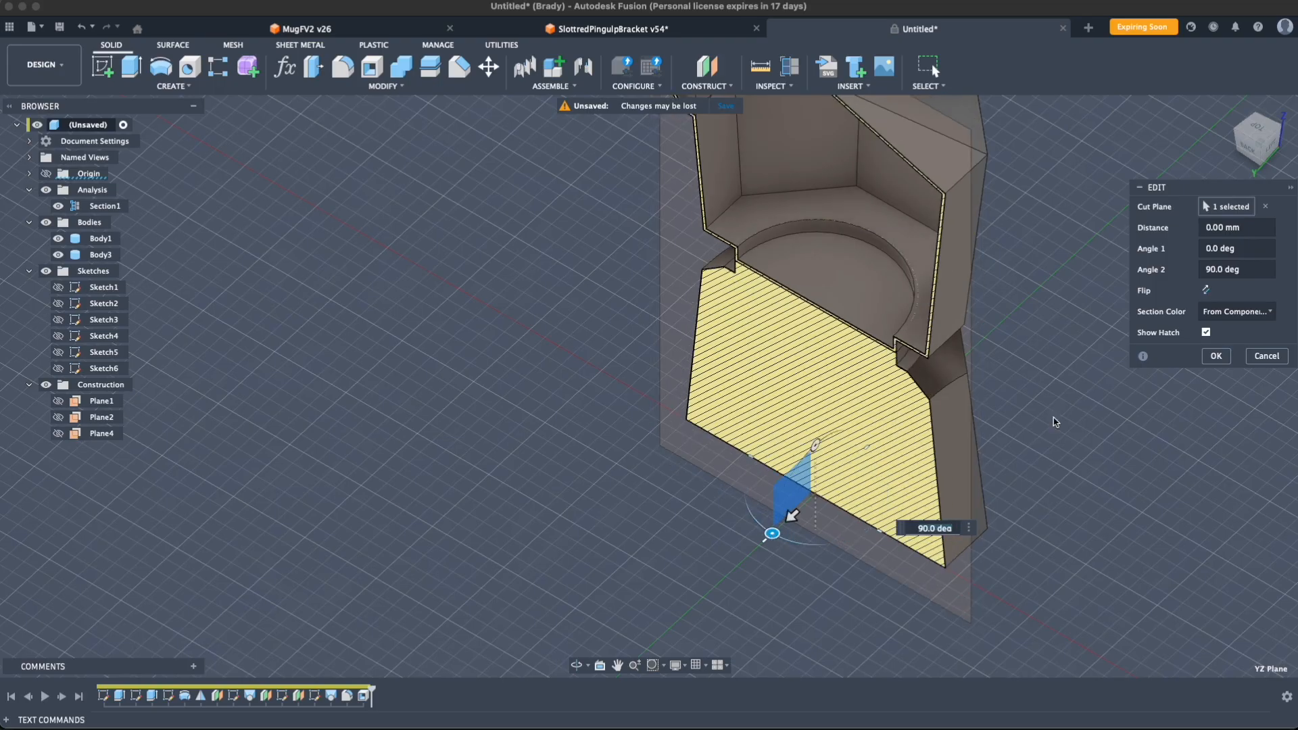
left_click(1215, 356)
middle_click_drag(1023, 306, 1101, 490)
middle_click_drag(1101, 490, 1080, 224)
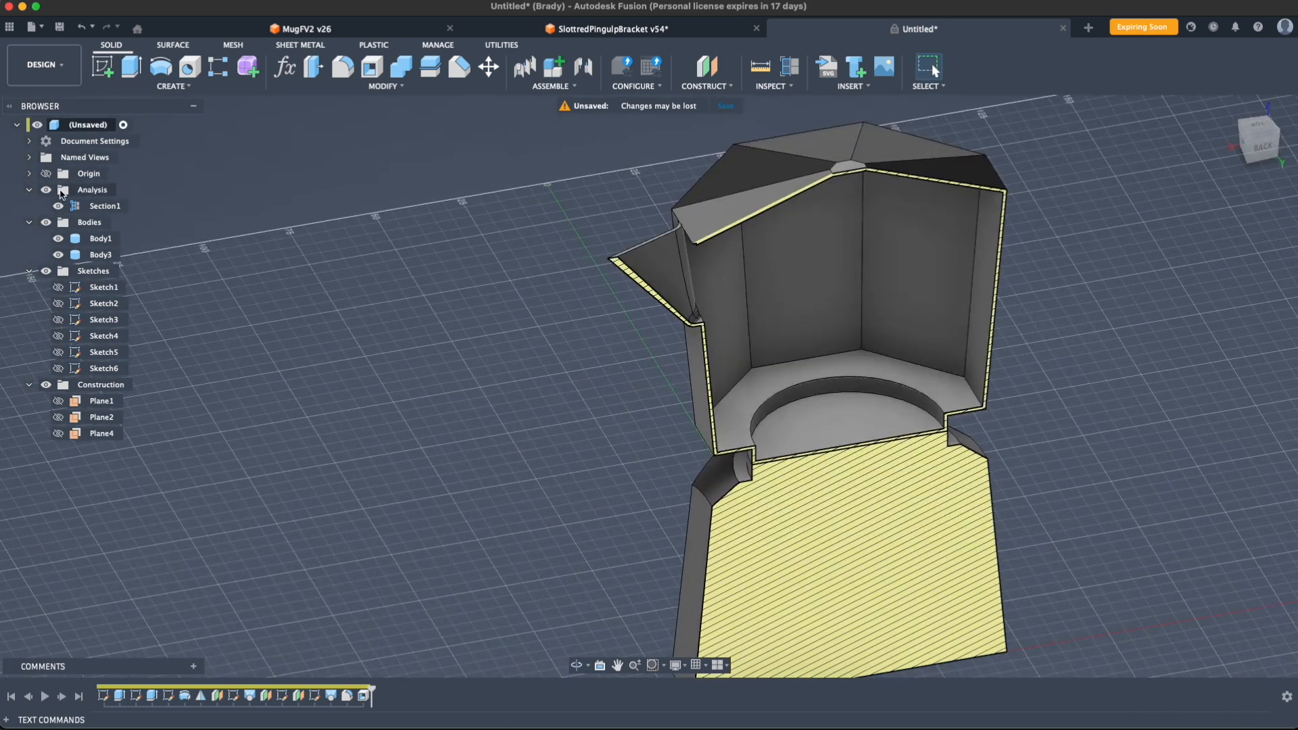
Step: Hide the section analysis and view the whole uncut moka pot
left_click(46, 191)
scroll(571, 466, "down", 5)
middle_click_drag(570, 467, 844, 430, "shift")
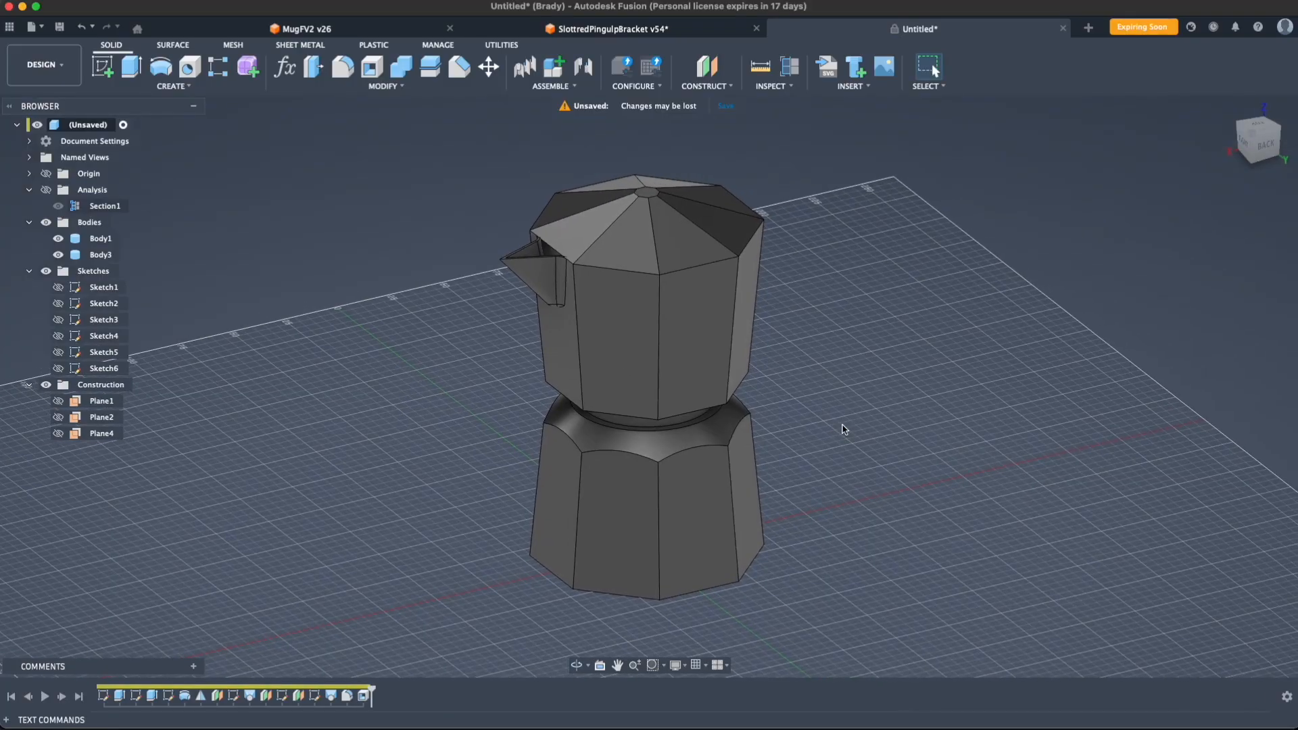
scroll(845, 430, "up", 2)
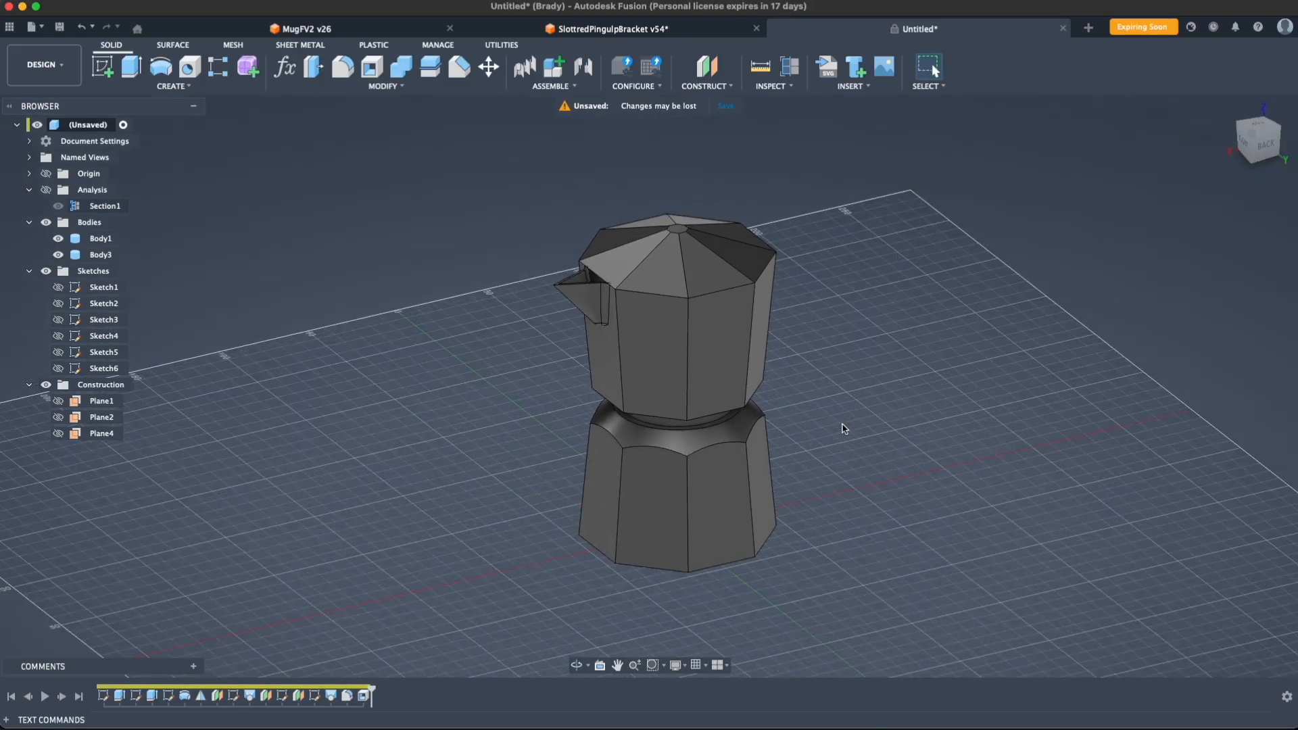
middle_click_drag(844, 430, 905, 425)
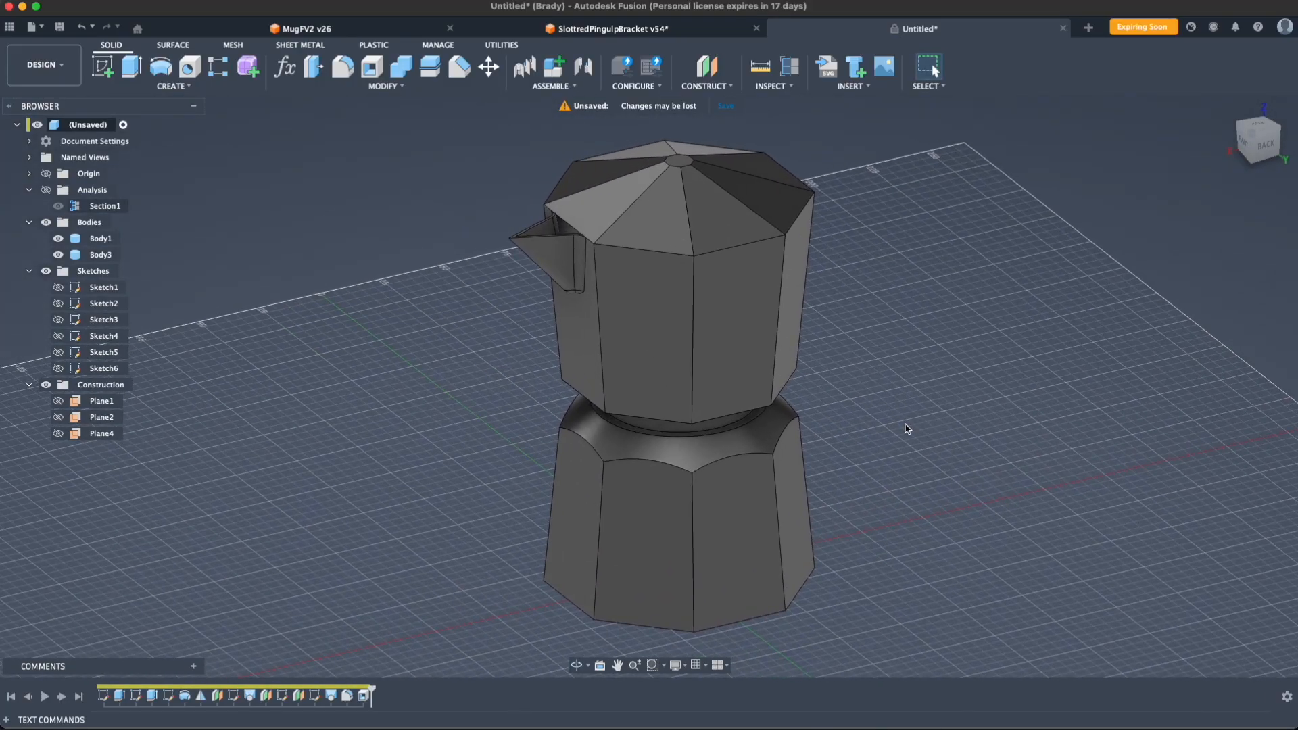